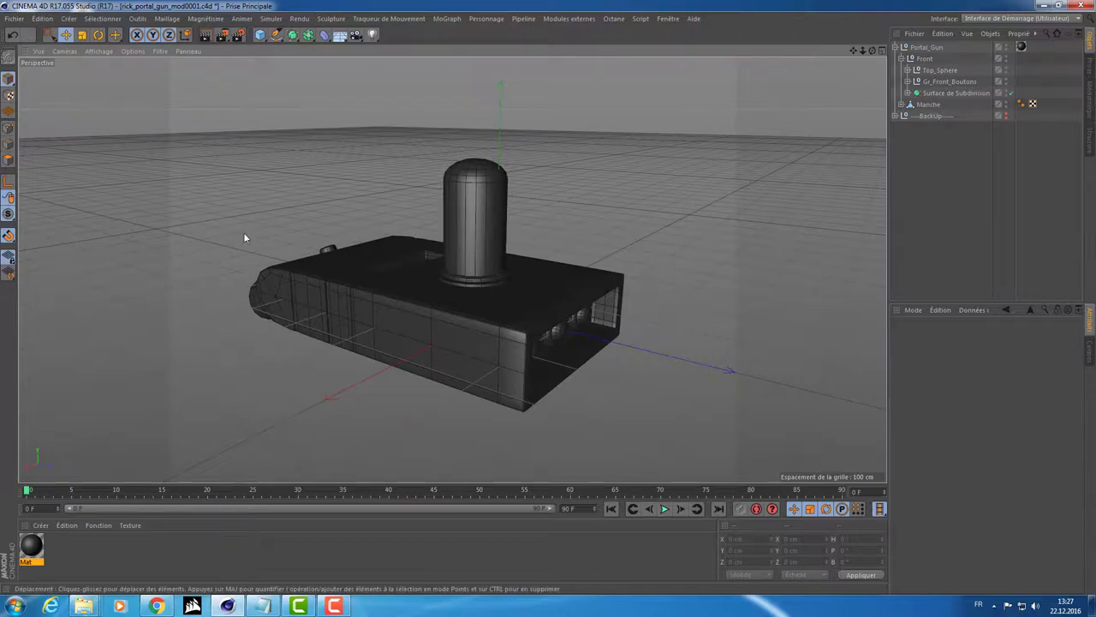
- Orbit around the portal gun, then open the Save As dialog with Ctrl+Shift+S
mouse_move(422, 254)
left_mouse_down("alt")
mouse_move(519, 196)
mouse_move(515, 205)
left_mouse_up("alt")
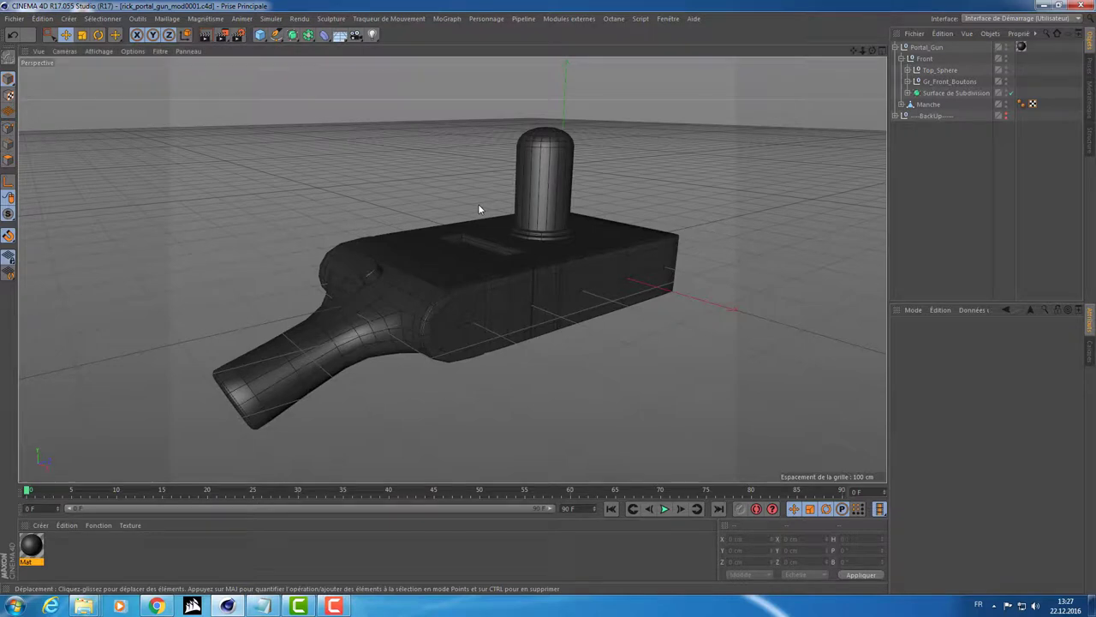
key("ctrl+shift+s")
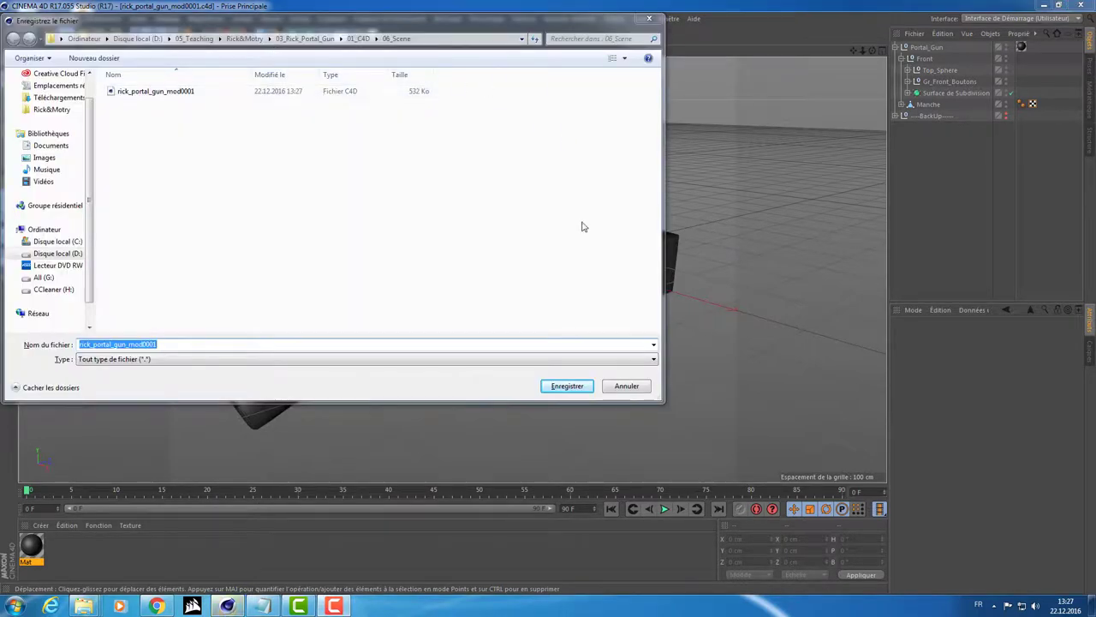
- Save the scene as rick_portal_gun_texturing_0001.c4d in the 06_Scene folder
left_click(626, 386)
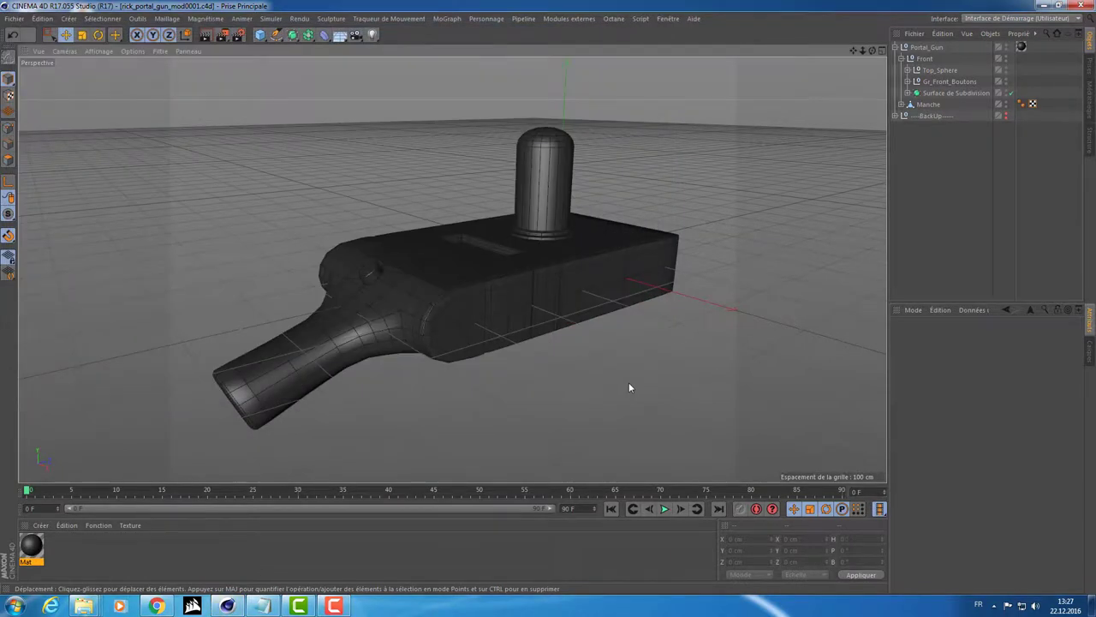
key("ctrl+shift+s")
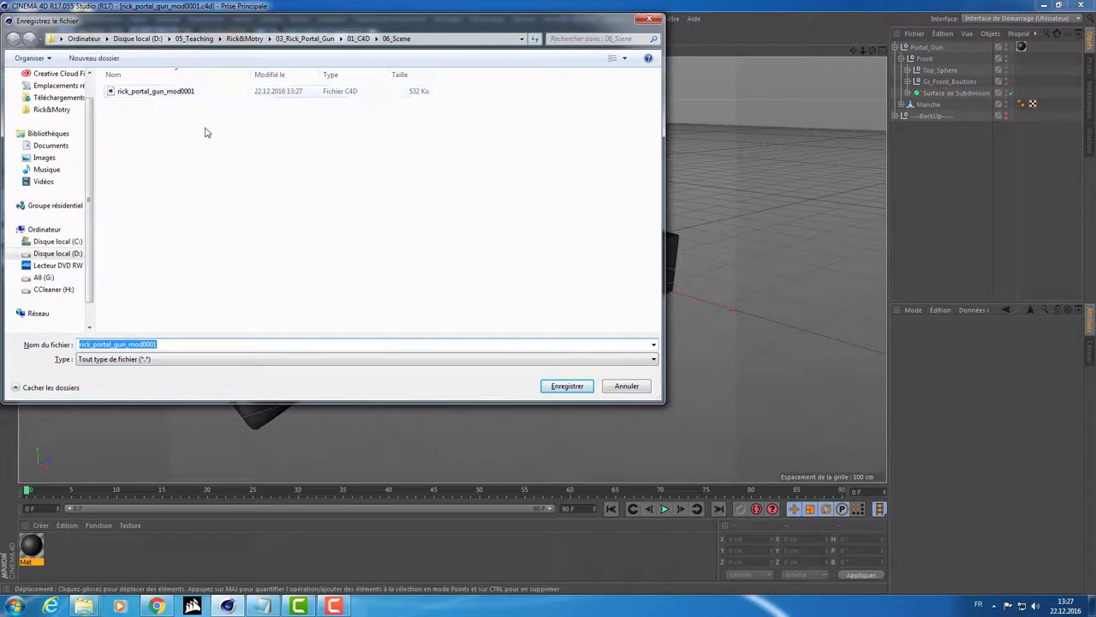
left_click(139, 343)
left_click_drag(128, 343, 184, 342)
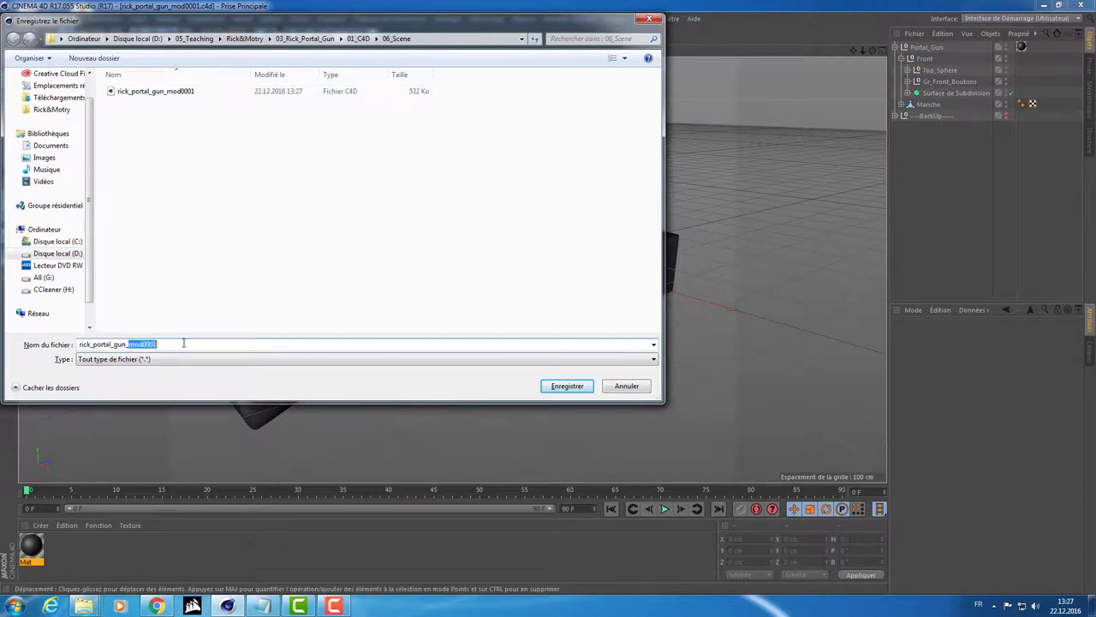
type("texturing_")
left_click(567, 386)
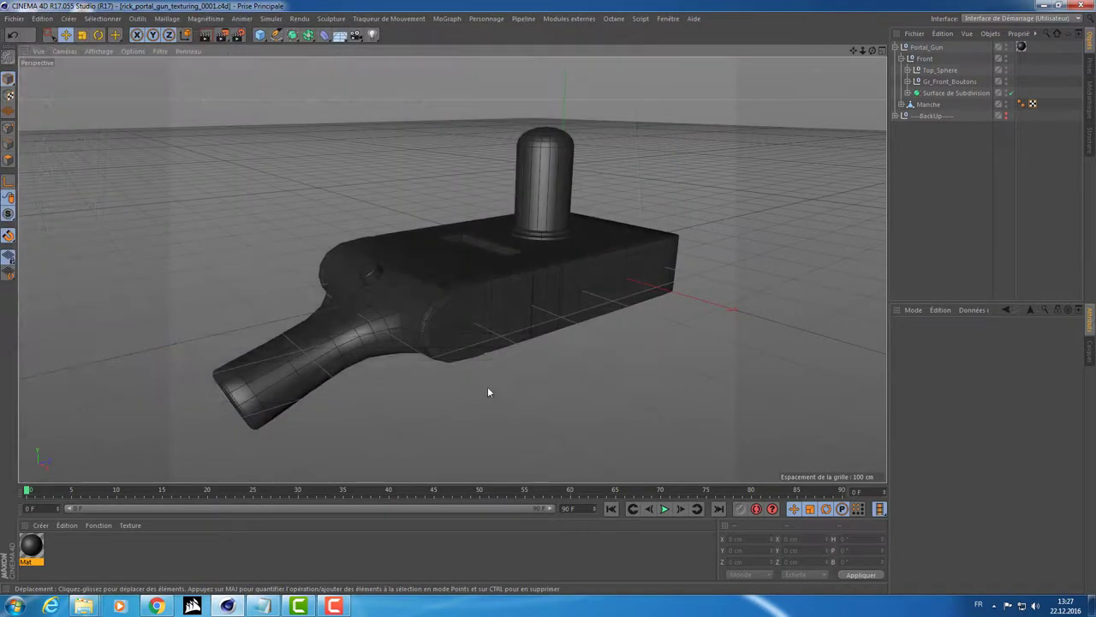
- Orbit and zoom around the gun and render a quick Ctrl+R viewport preview
mouse_move(487, 386)
left_mouse_down("alt")
mouse_move(527, 349)
mouse_move(394, 329)
mouse_move(520, 316)
mouse_move(405, 302)
mouse_move(437, 316)
mouse_move(485, 306)
mouse_move(442, 312)
mouse_move(328, 291)
mouse_move(333, 264)
mouse_move(394, 316)
mouse_move(522, 333)
mouse_move(583, 311)
mouse_move(553, 334)
mouse_move(517, 340)
left_mouse_up("alt")
scroll(485, 306, "up", 3)
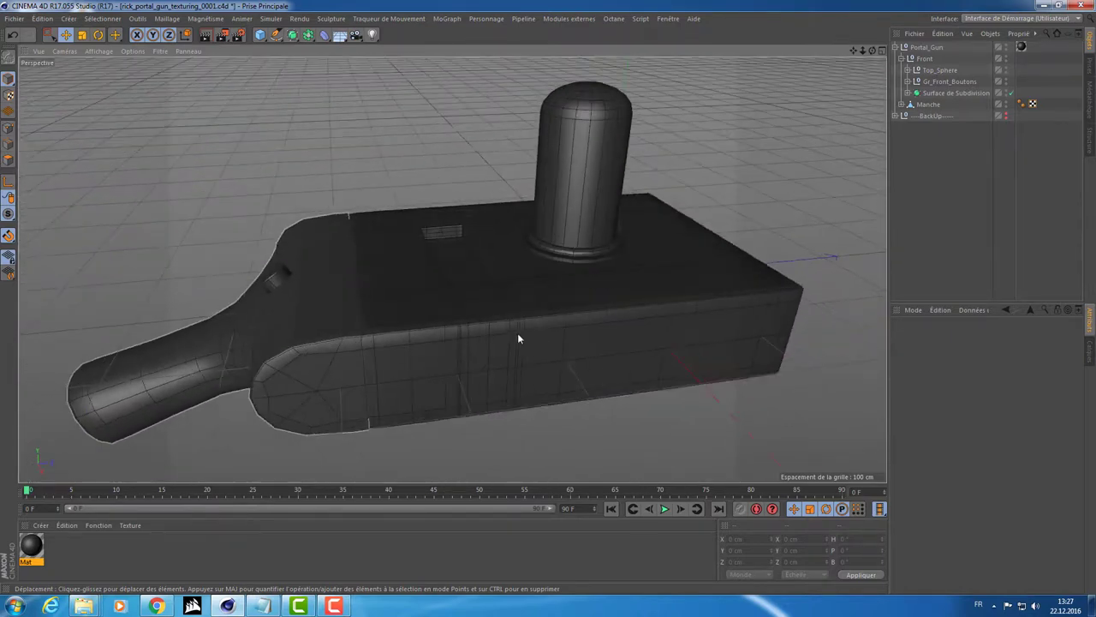
left_click_drag(377, 343, 364, 333, "alt")
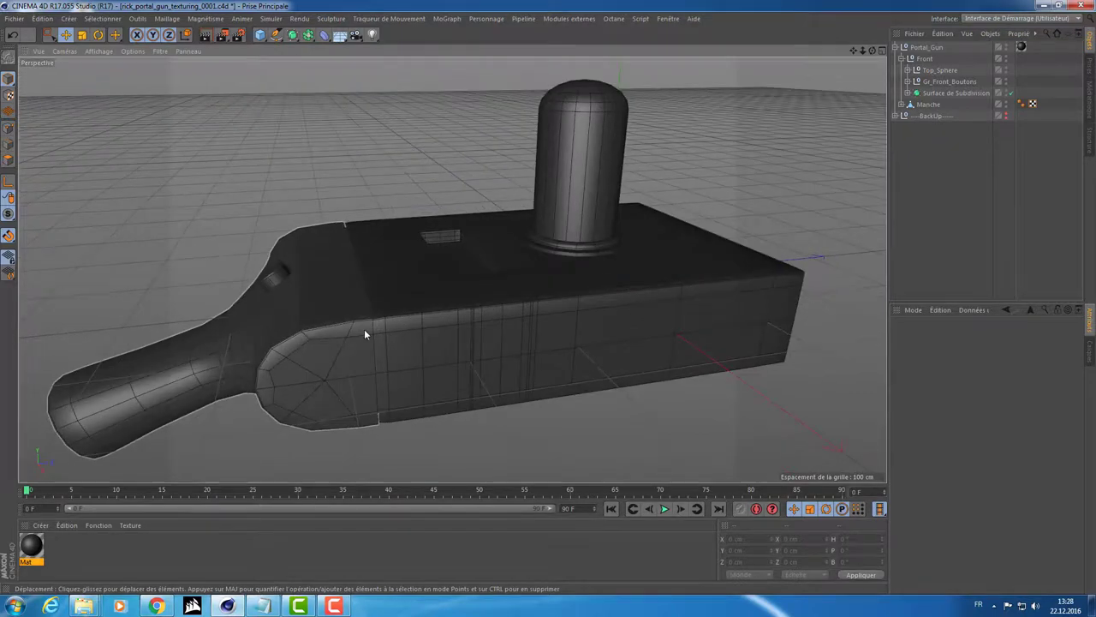
key("ctrl+r")
left_click_drag(437, 310, 389, 317, "alt")
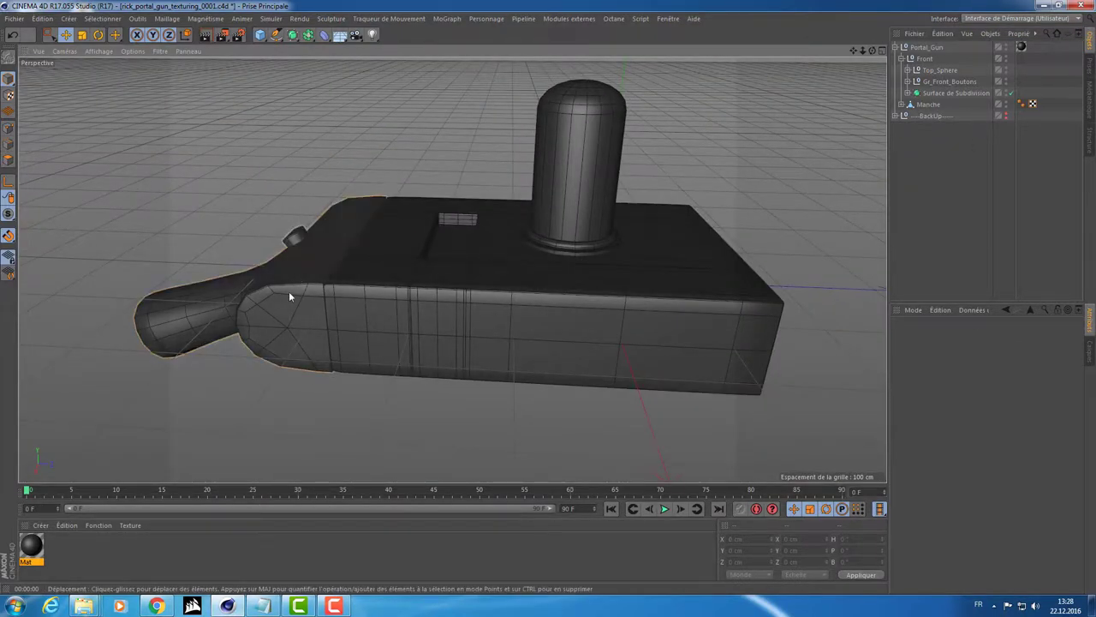
- Add a Subdivision Surface and nest the Manche handle under it in the Front group
left_click(930, 104)
left_click(942, 124)
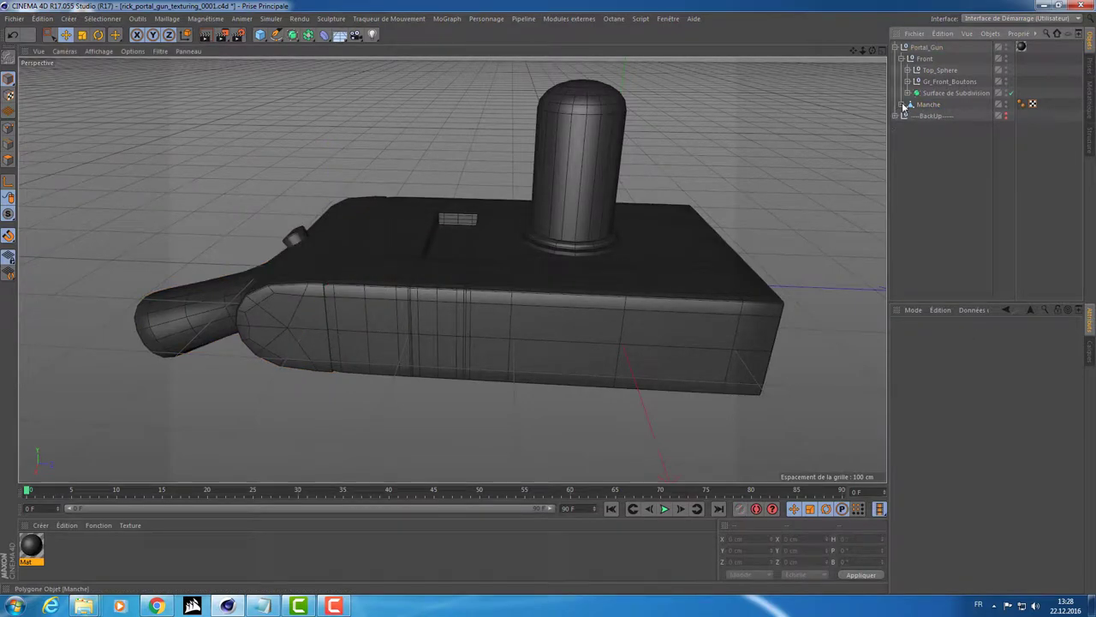
left_click(918, 104)
left_click(292, 34)
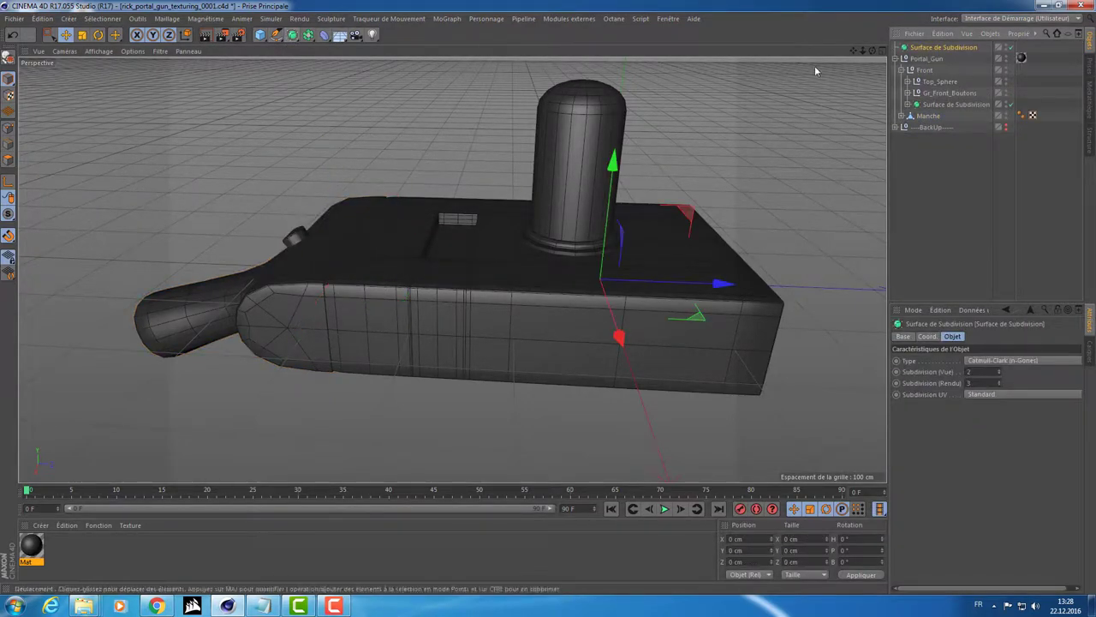
mouse_move(940, 49)
left_mouse_down()
mouse_move(932, 116)
mouse_move(934, 104)
left_mouse_up()
left_click(930, 115)
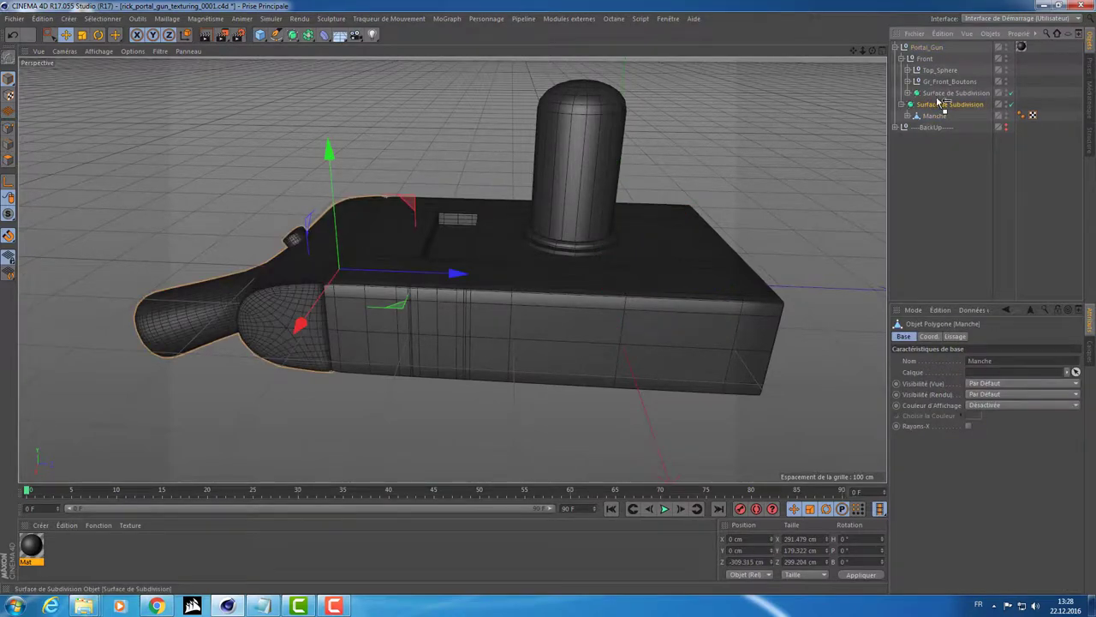
left_click(933, 104)
- Check the smoothed handle with Ctrl+R viewport renders from a couple of angles
key("ctrl+r")
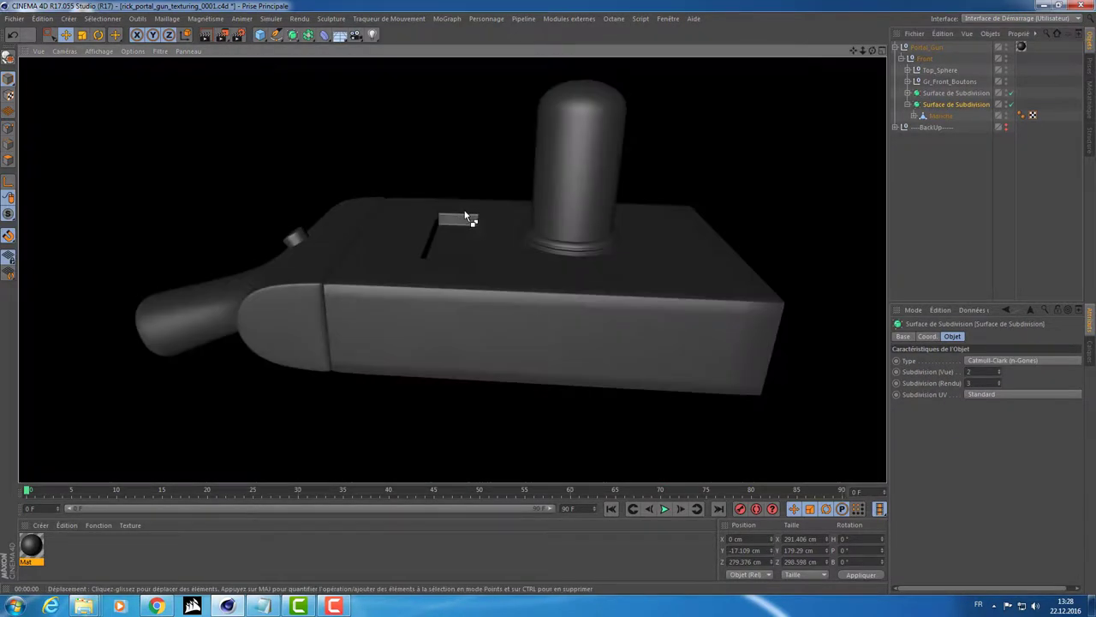
mouse_move(333, 196)
left_mouse_down("alt")
mouse_move(418, 196)
mouse_move(428, 169)
mouse_move(394, 185)
left_mouse_up("alt")
key("ctrl+r")
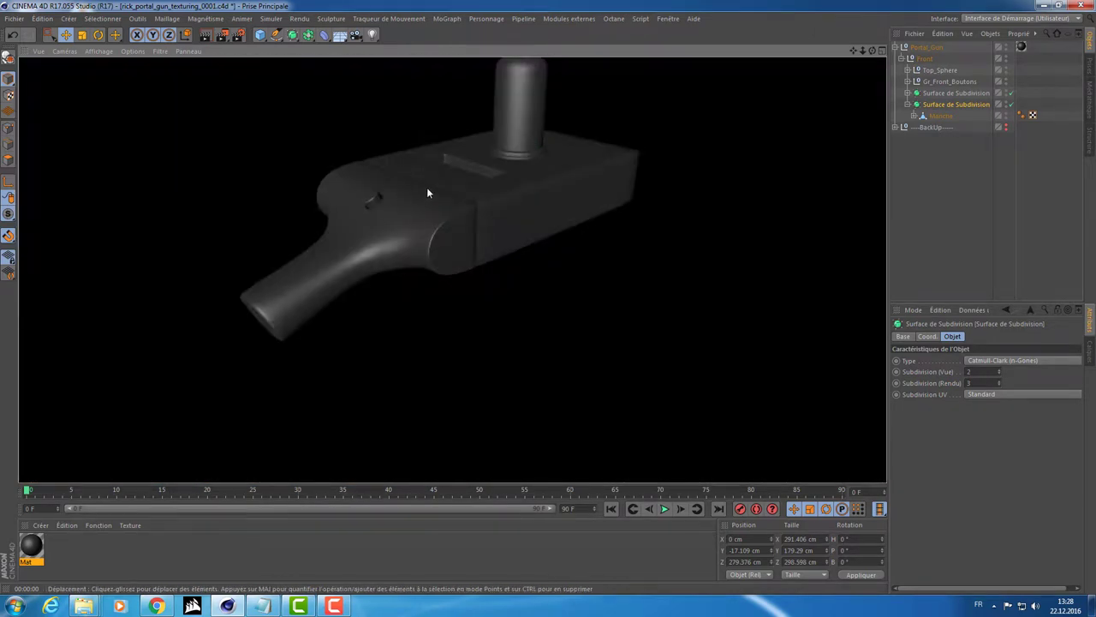
mouse_move(392, 168)
left_mouse_down("alt")
mouse_move(427, 170)
mouse_move(432, 226)
left_mouse_up("alt")
key("alt+Tab")
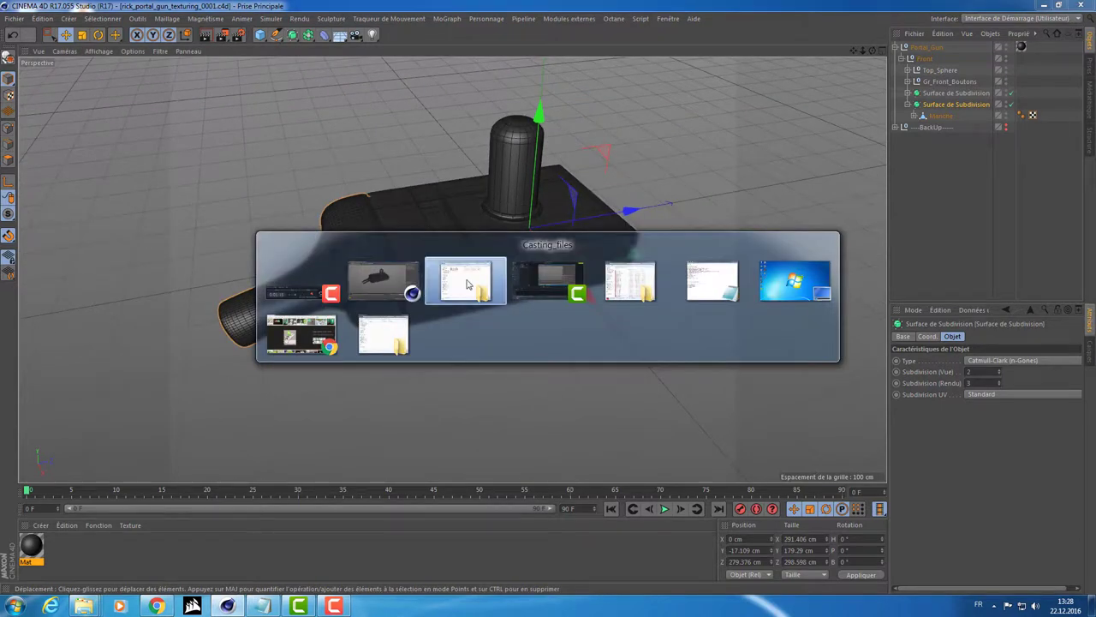
- Open rick_portal_gun_mod0001.c4d and add a Subdivision Surface inside Portal_Gun above Manche
left_click(13, 17)
mouse_move(52, 238)
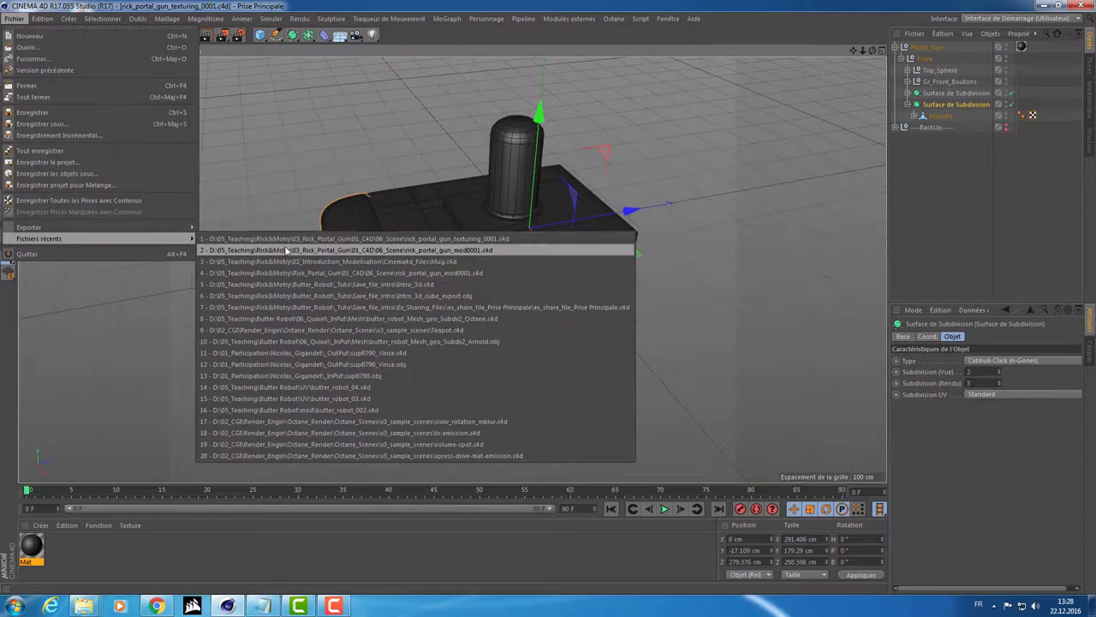
left_click(284, 250)
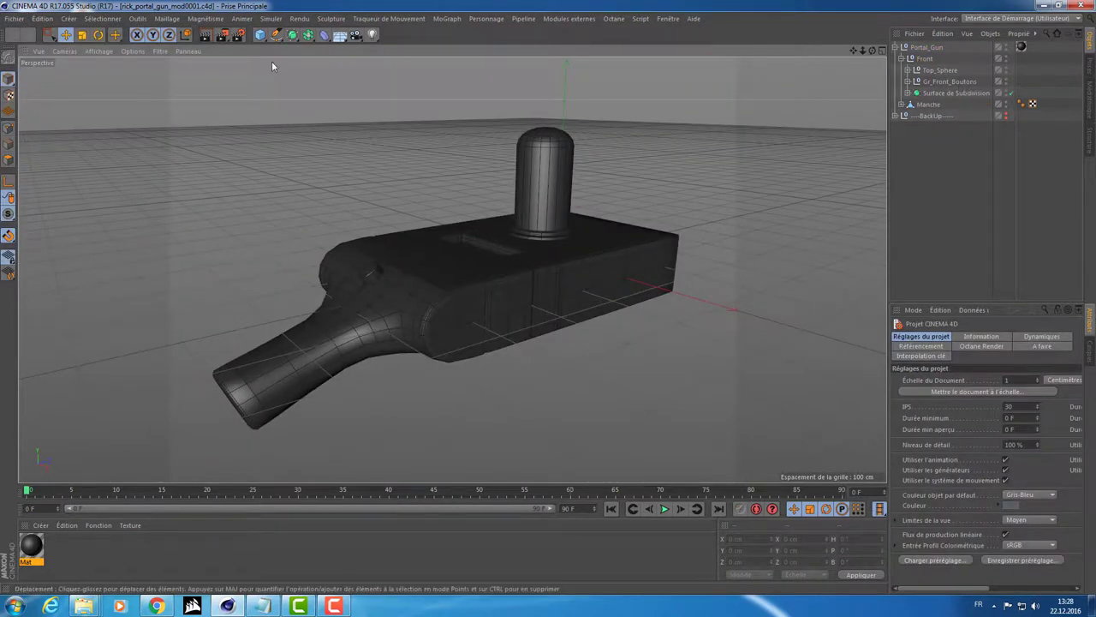
left_click(292, 34)
mouse_move(942, 47)
left_mouse_down()
mouse_move(931, 120)
mouse_move(935, 103)
left_mouse_up()
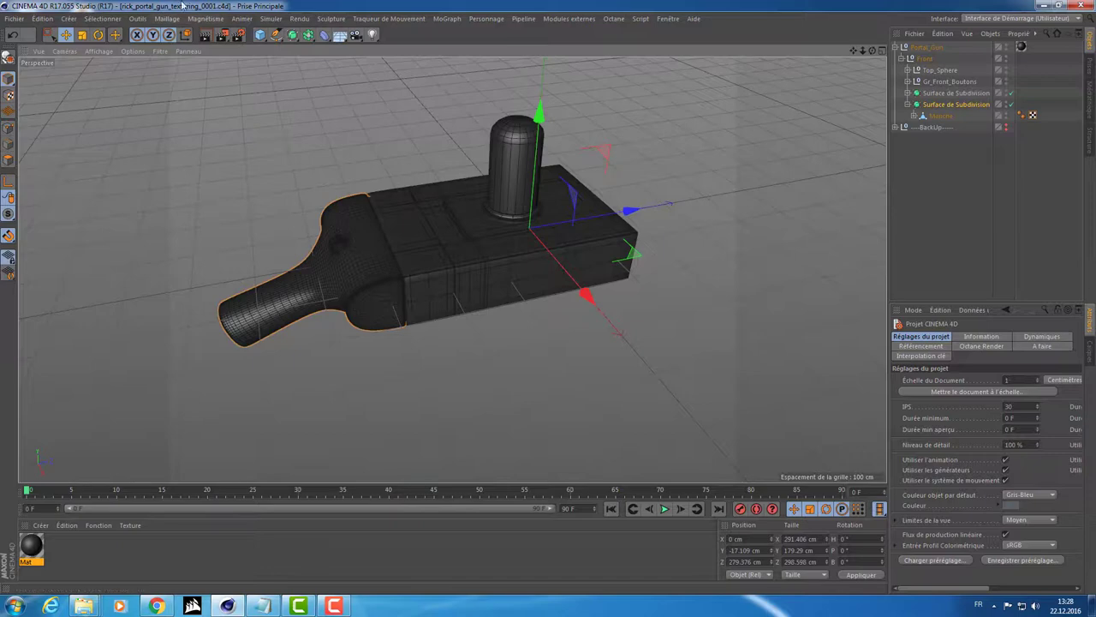
- Orbit and frame the whole gun to inspect the smoothed handle from the side
left_click_drag(283, 186, 215, 169, "alt")
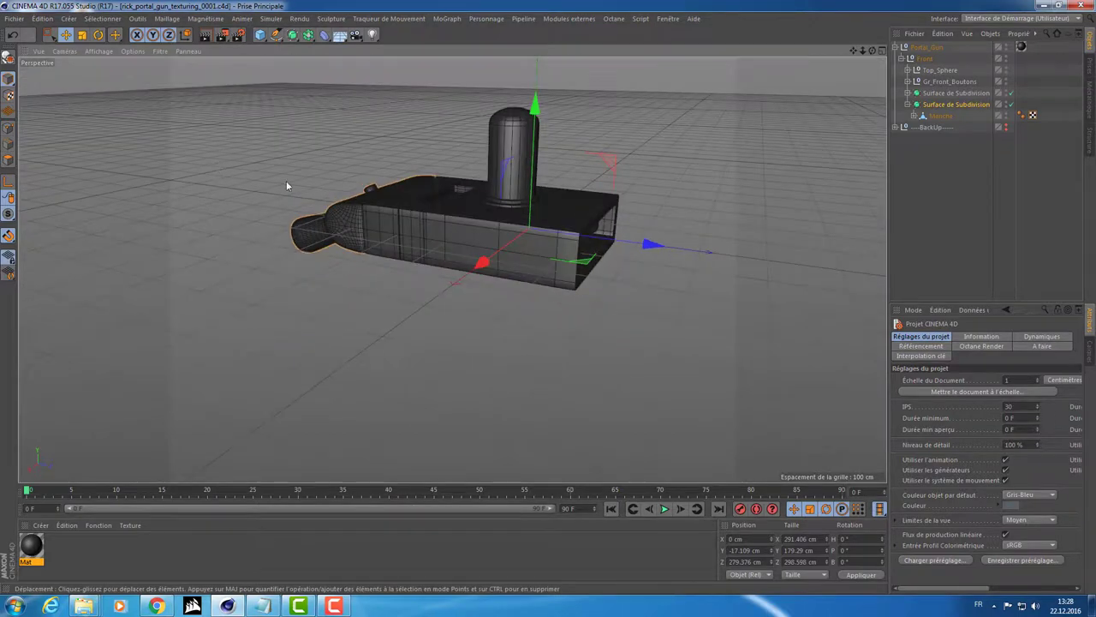
left_click_drag(362, 186, 466, 174, "alt")
mouse_move(466, 175)
right_mouse_down("alt")
mouse_move(489, 274)
mouse_move(438, 296)
mouse_move(531, 276)
mouse_move(508, 288)
right_mouse_up("alt")
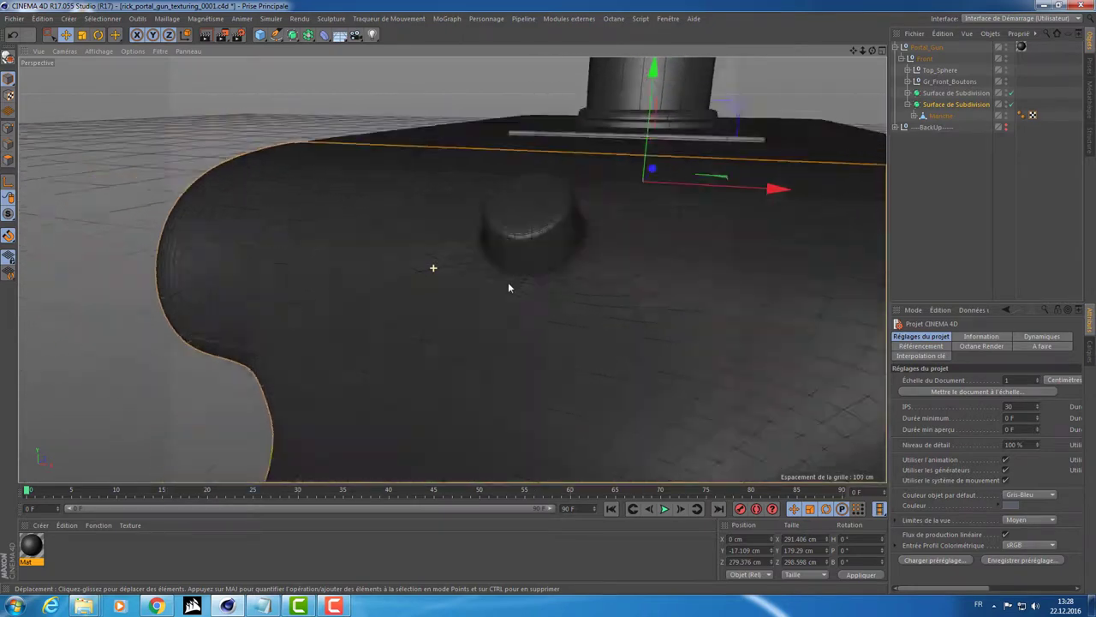
key("h")
left_click_drag(508, 263, 338, 274, "alt")
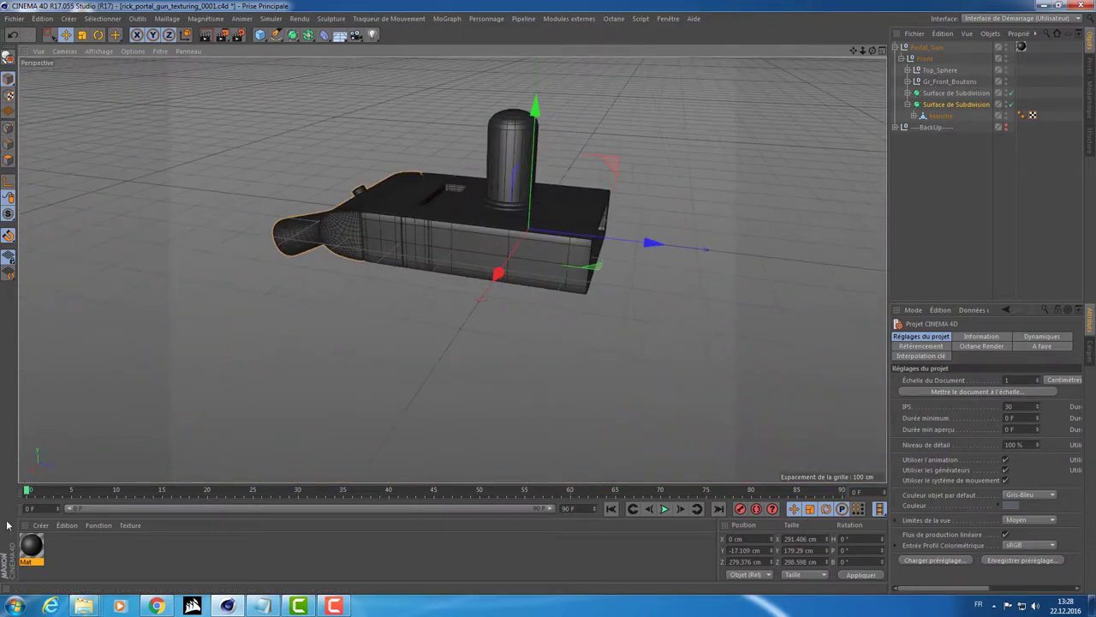
- Select the Mat material and delete the stray duplicate copies of it
left_click(70, 552)
left_click(33, 550)
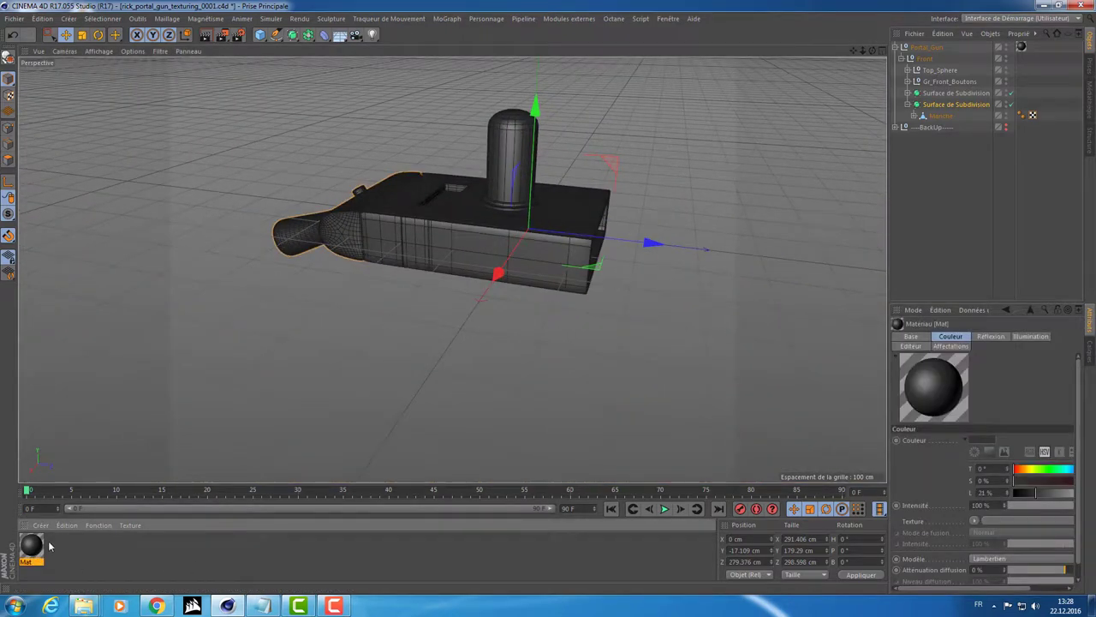
key("ctrl+v")
key("ctrl+v")
key("ctrl+v")
key("ctrl+v")
key("ctrl+v")
key("ctrl+v")
key("ctrl+v")
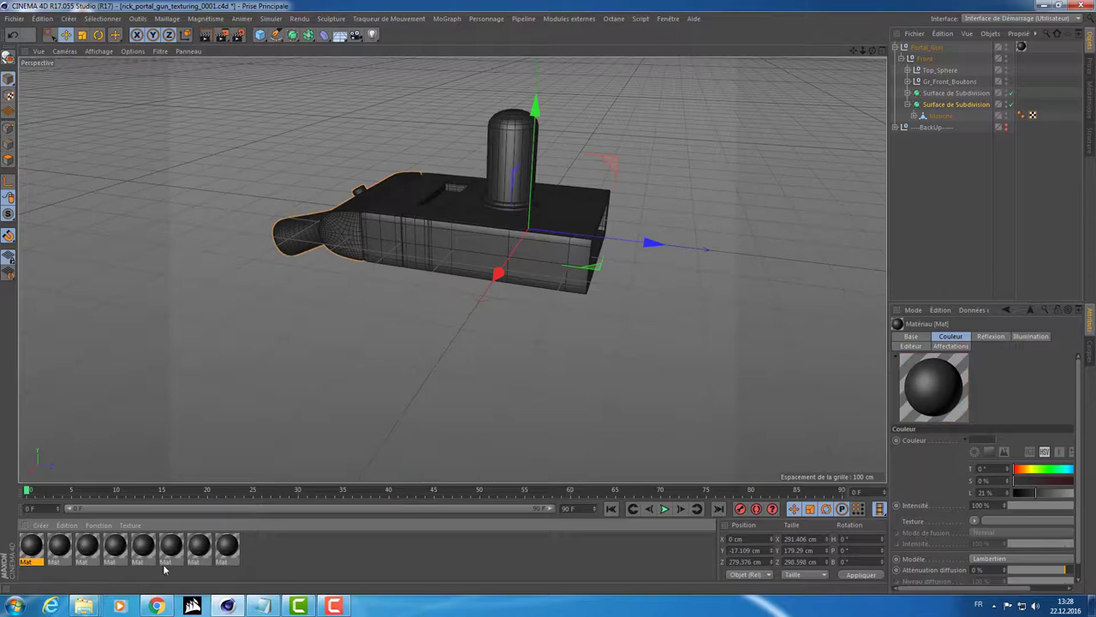
left_click_drag(293, 543, 57, 537)
key("Delete")
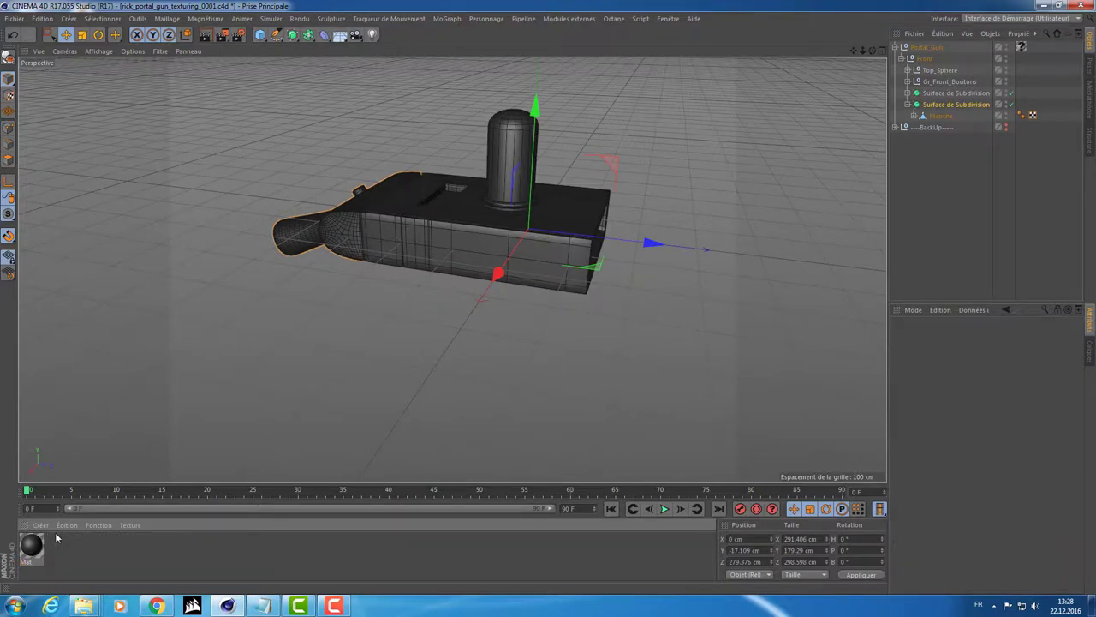
- Apply the Mat material to the Portal_Gun group and select Mat to show its attributes
mouse_move(447, 270)
left_mouse_down("alt")
mouse_move(410, 309)
mouse_move(398, 297)
left_mouse_up("alt")
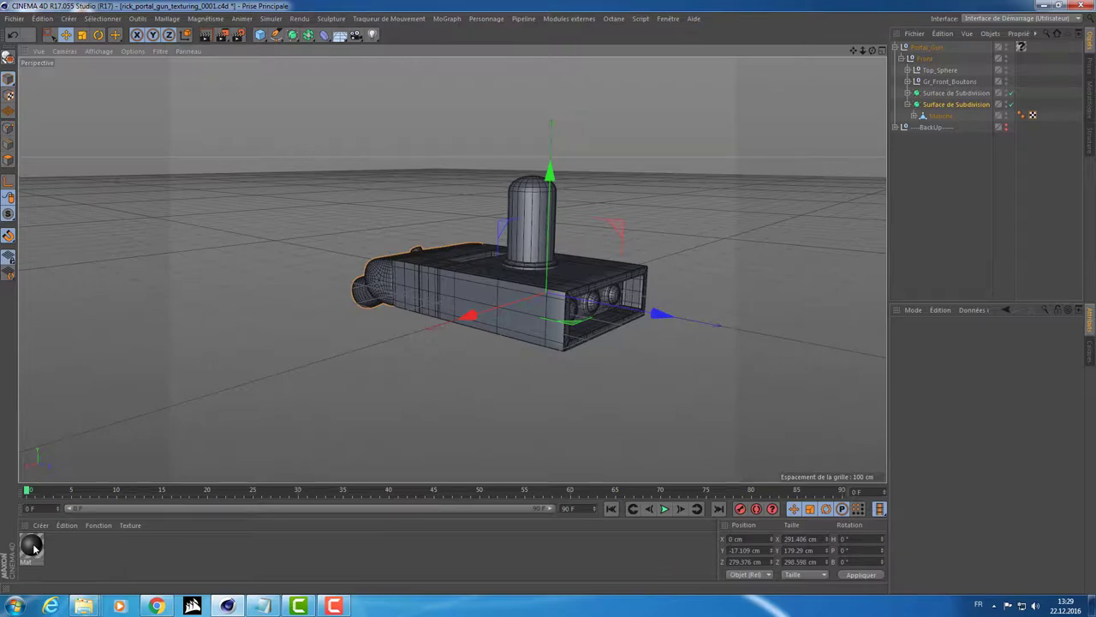
left_click_drag(31, 548, 472, 303)
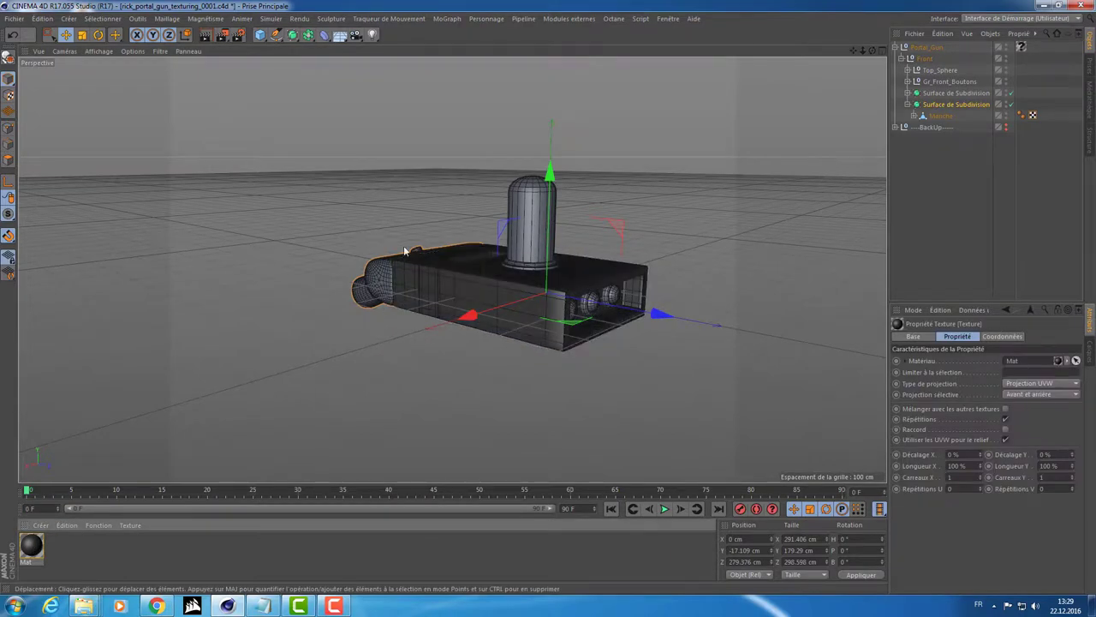
left_click_drag(291, 317, 351, 338, "alt")
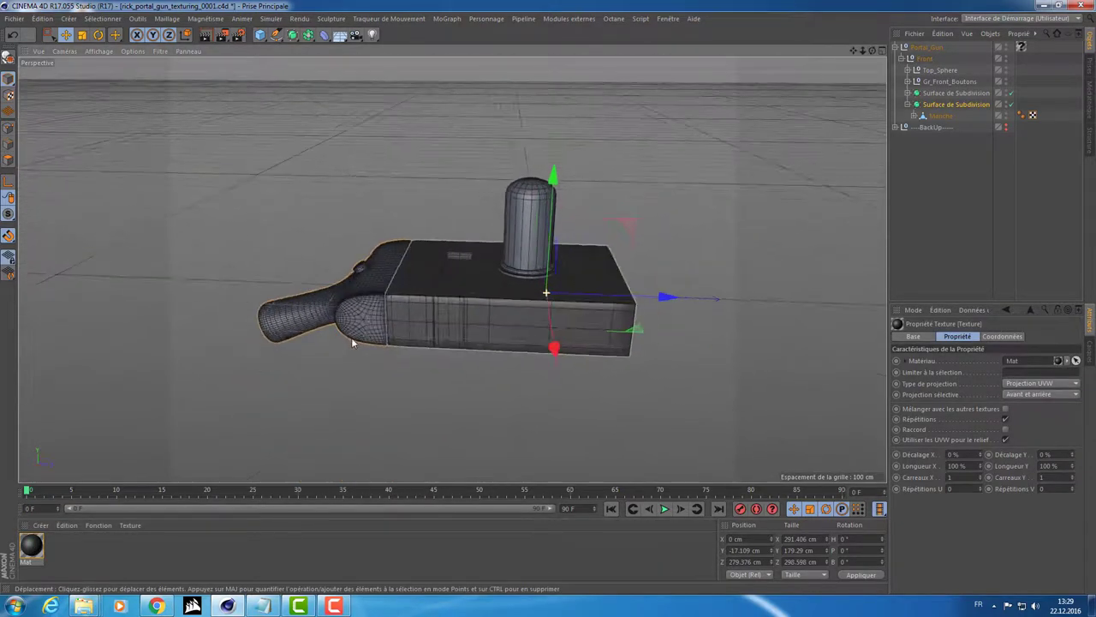
left_click(31, 546)
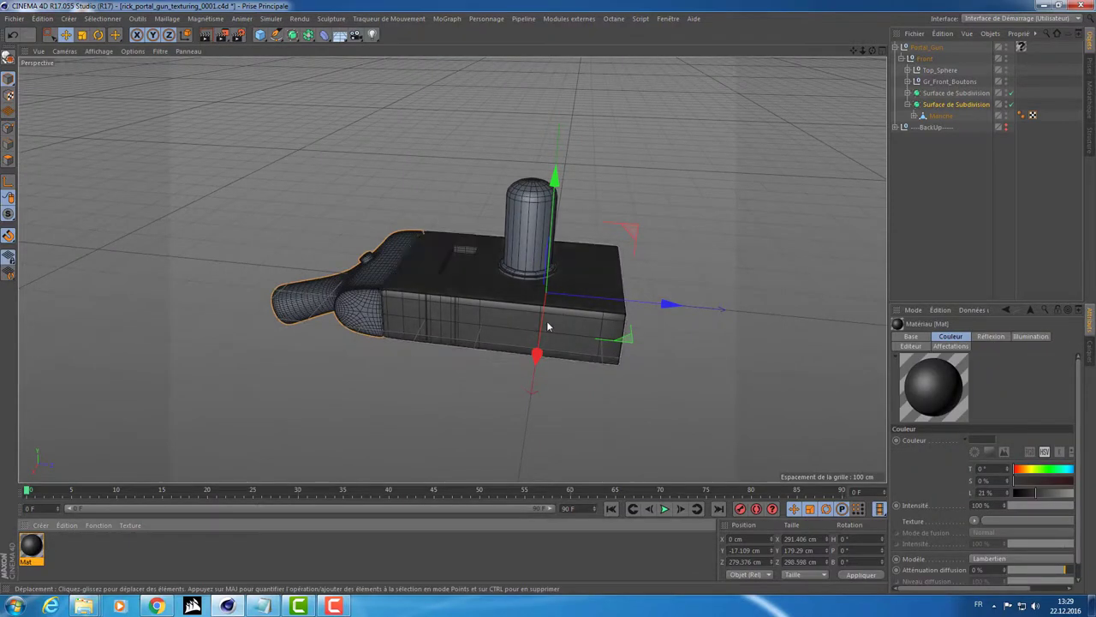
- Open the Picture Viewer and display the Rick reference image
left_click(668, 18)
left_click(686, 223)
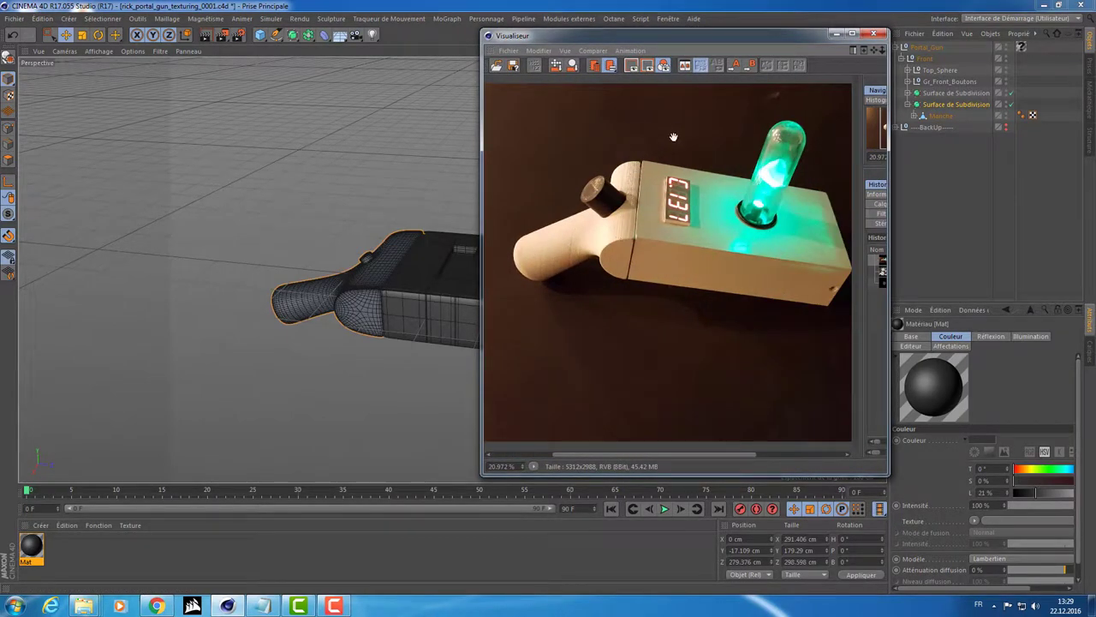
left_click_drag(673, 140, 776, 243)
left_click(879, 271)
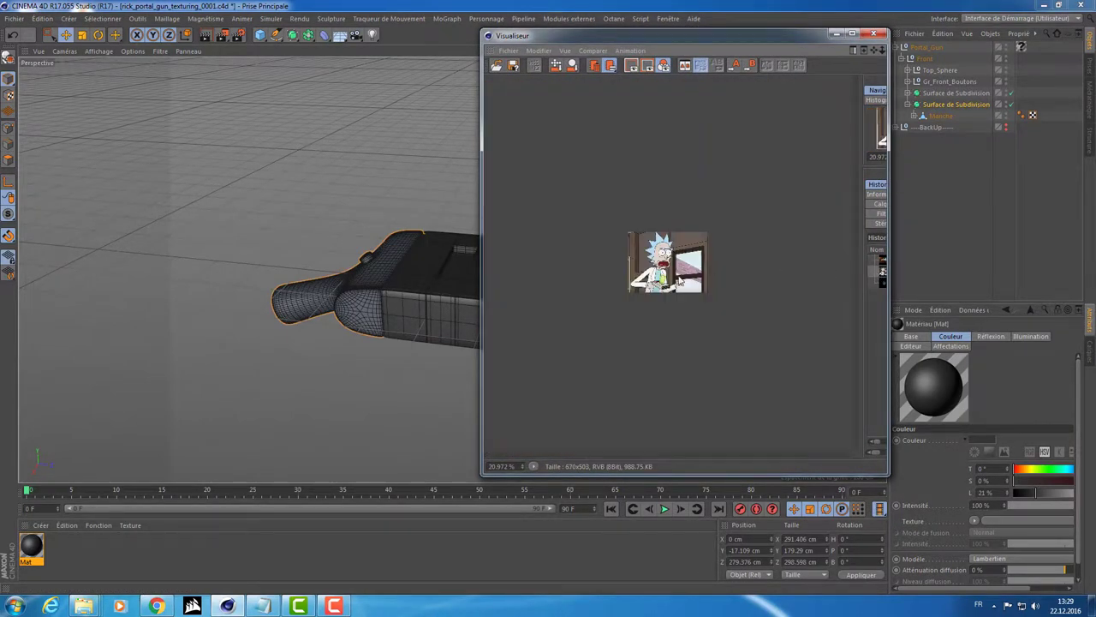
- Zoom the reference to 195% on Rick's hands and the gun, and reposition the viewer window
scroll(681, 281, "up", 5)
scroll(664, 291, "up", 2)
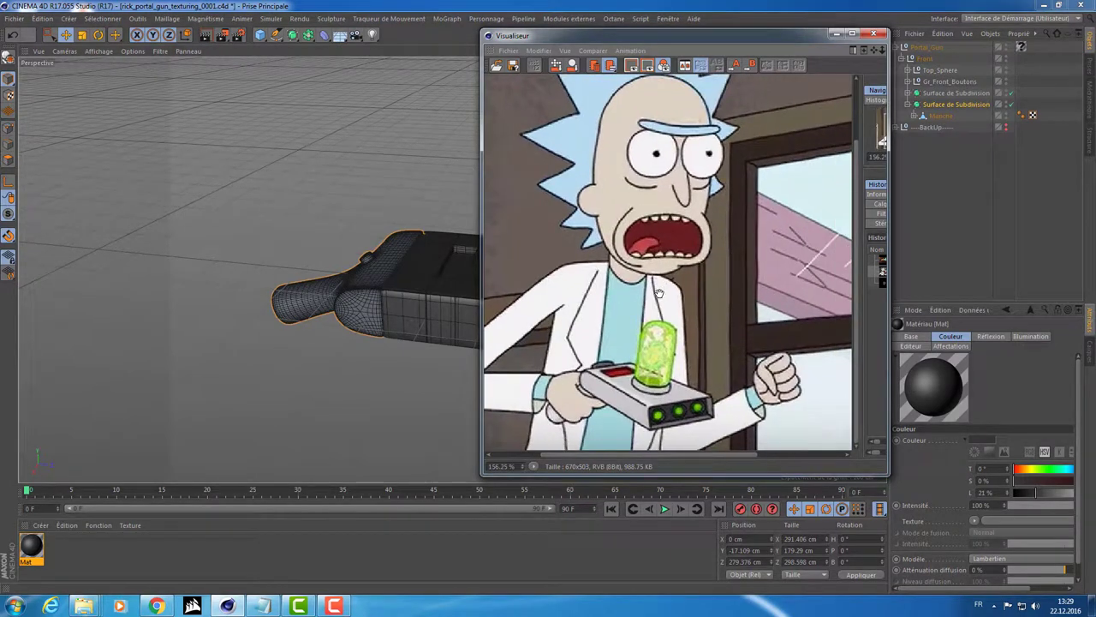
scroll(613, 399, "up", 1)
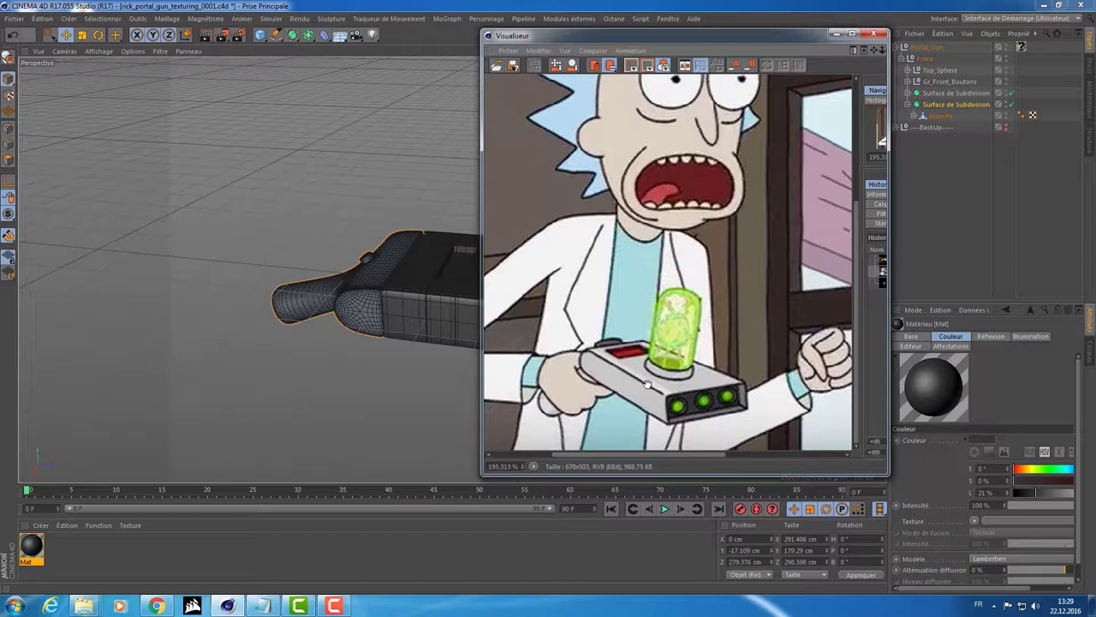
mouse_move(649, 384)
left_mouse_down()
mouse_move(668, 340)
mouse_move(650, 343)
left_mouse_up()
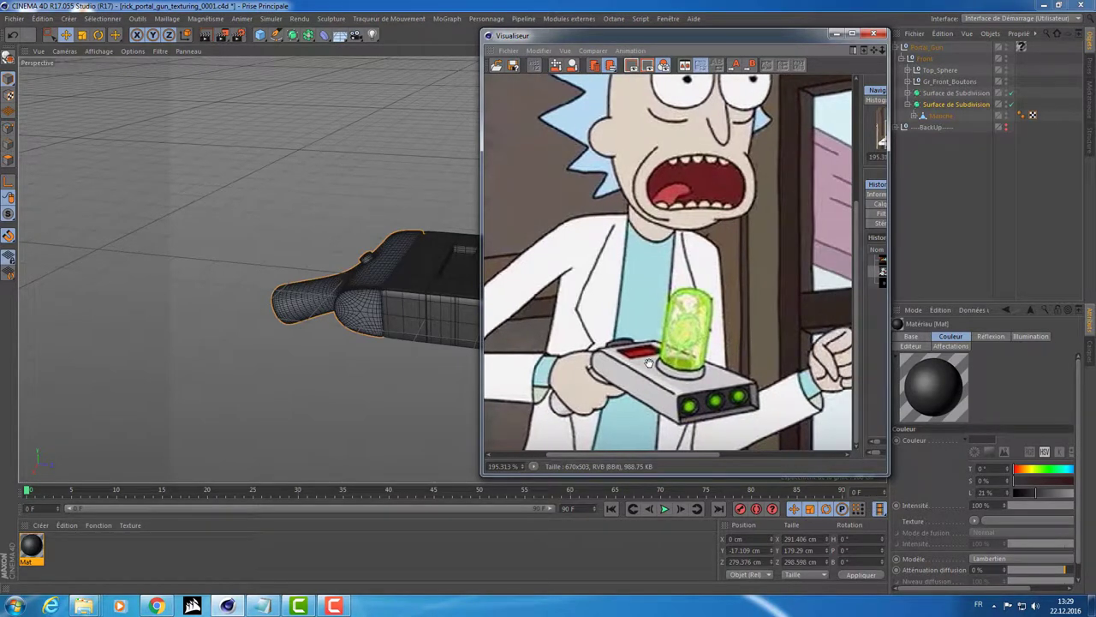
left_click_drag(697, 375, 663, 342)
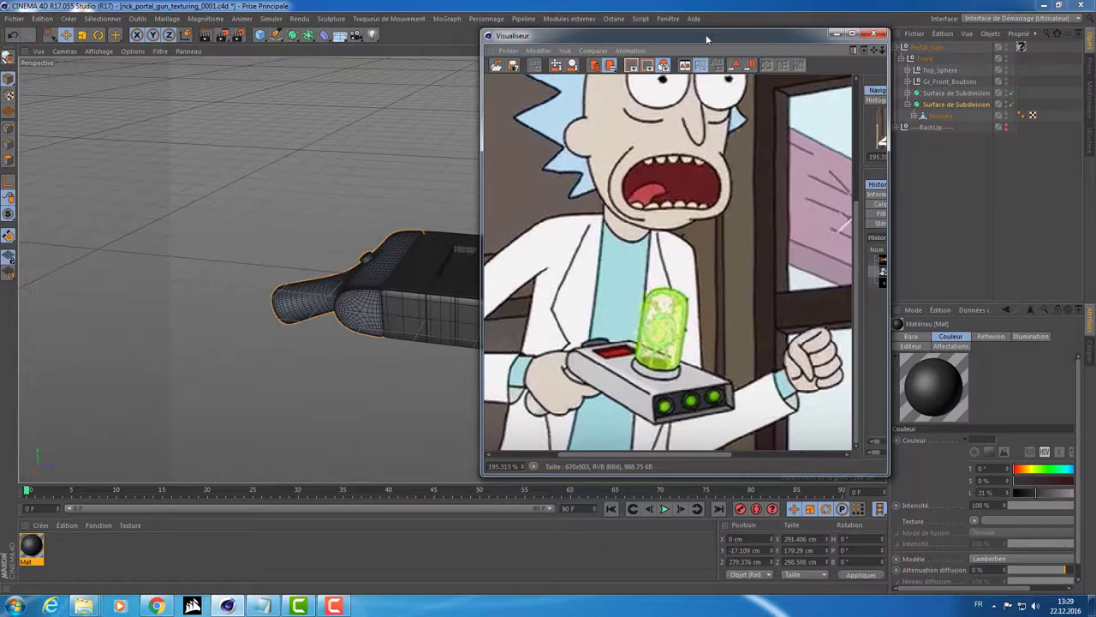
mouse_move(685, 35)
left_mouse_down()
mouse_move(669, 54)
mouse_move(728, 206)
mouse_move(697, 254)
left_mouse_up()
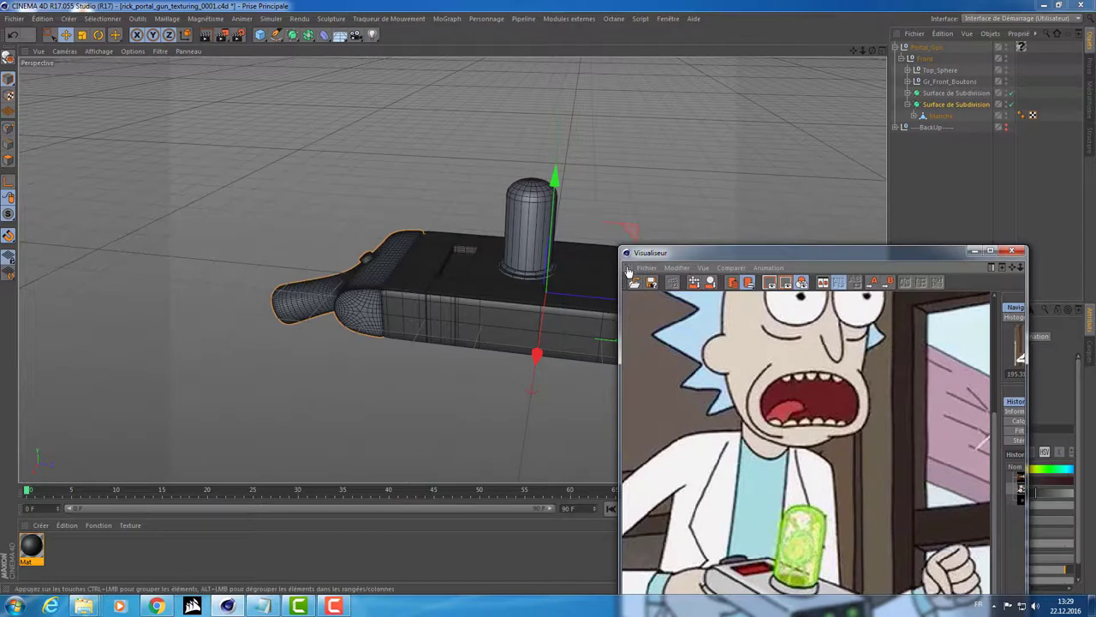
- Dock the Picture Viewer beside the 3D viewport and orbit the gun view
left_click_drag(881, 101, 882, 101)
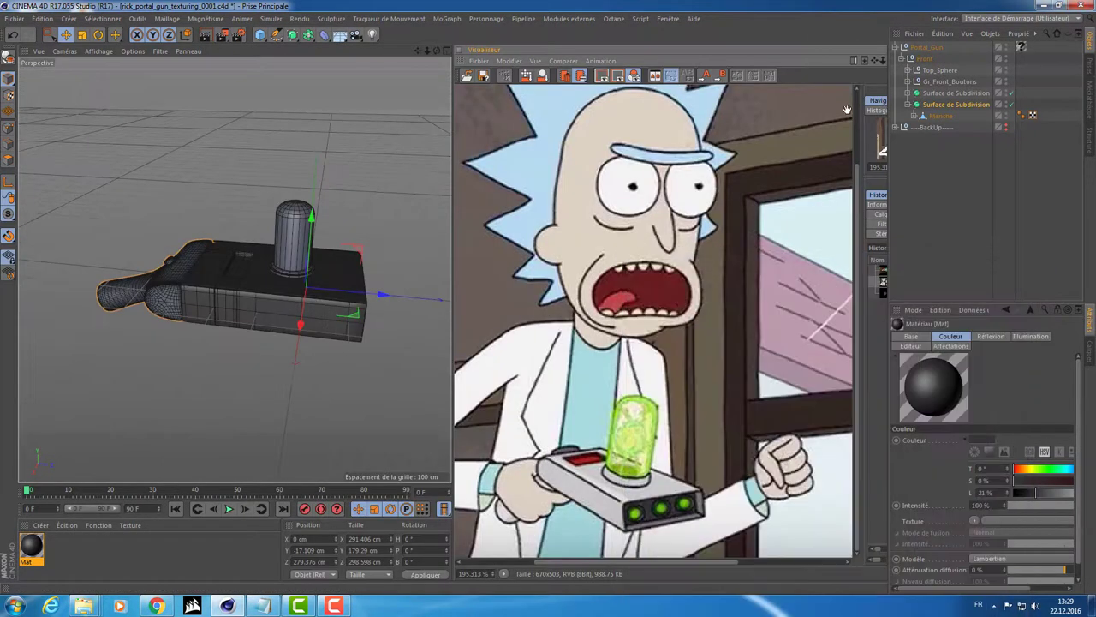
mouse_move(261, 243)
left_mouse_down("alt")
mouse_move(340, 244)
mouse_move(291, 248)
left_mouse_up("alt")
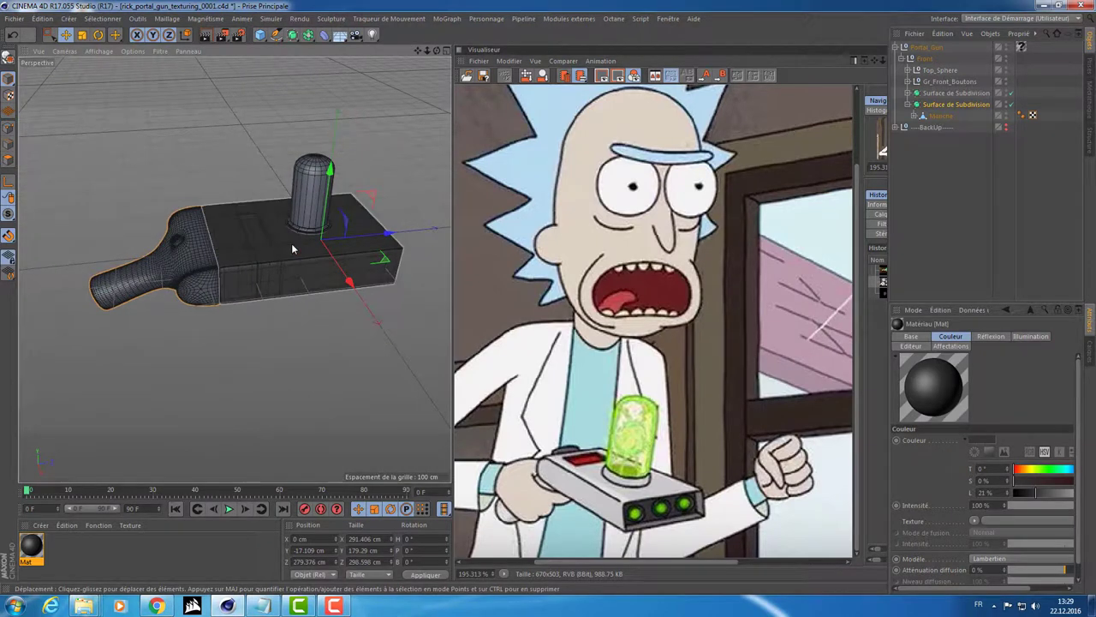
scroll(291, 257, "up", 5)
scroll(261, 263, "down", 3)
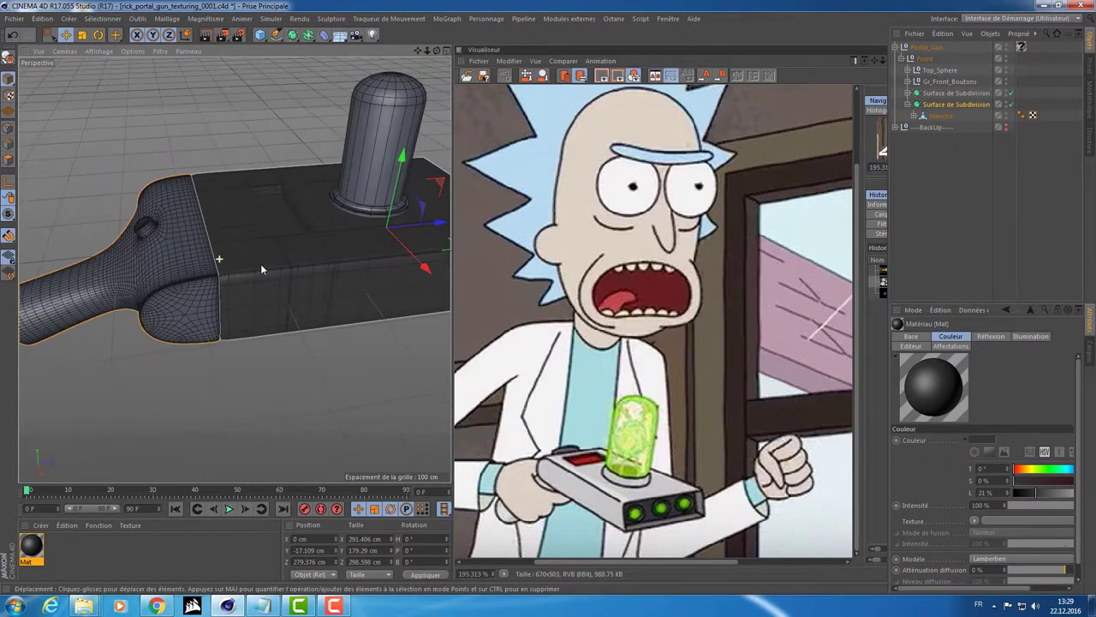
scroll(276, 257, "down", 2)
- Open the Mat material in the Material Editor and move the editor aside
left_click(277, 263)
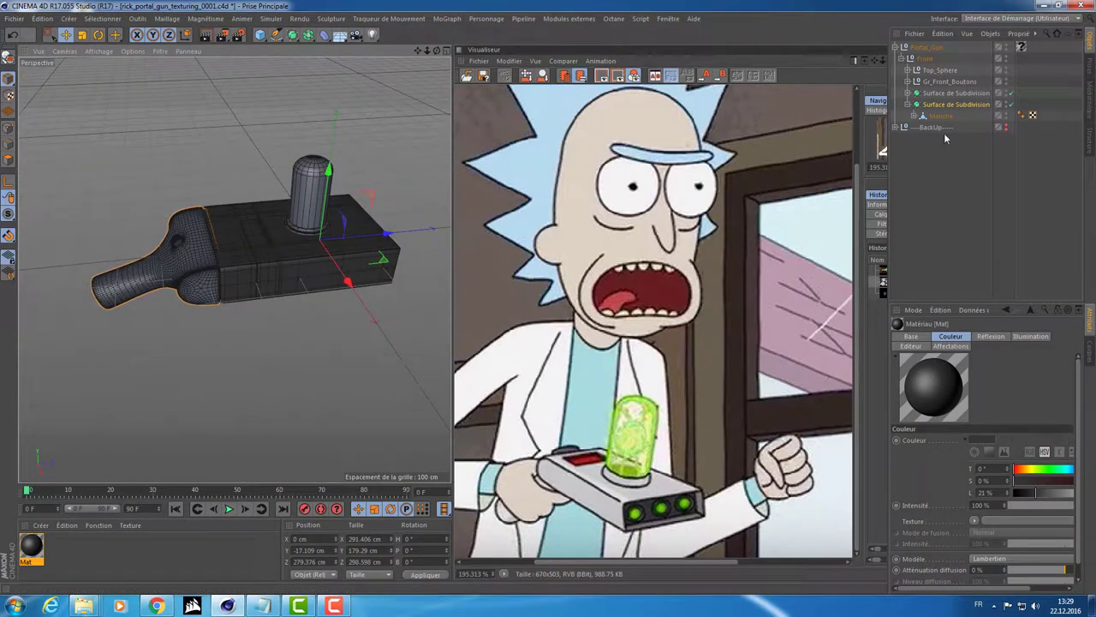
left_click(1019, 69)
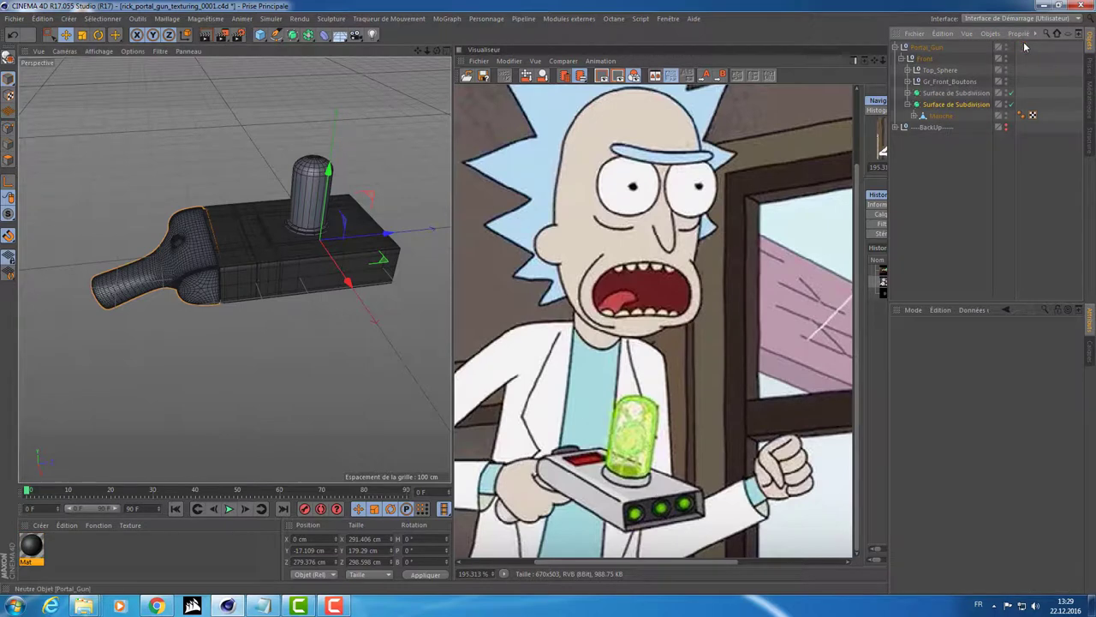
double_click(31, 546)
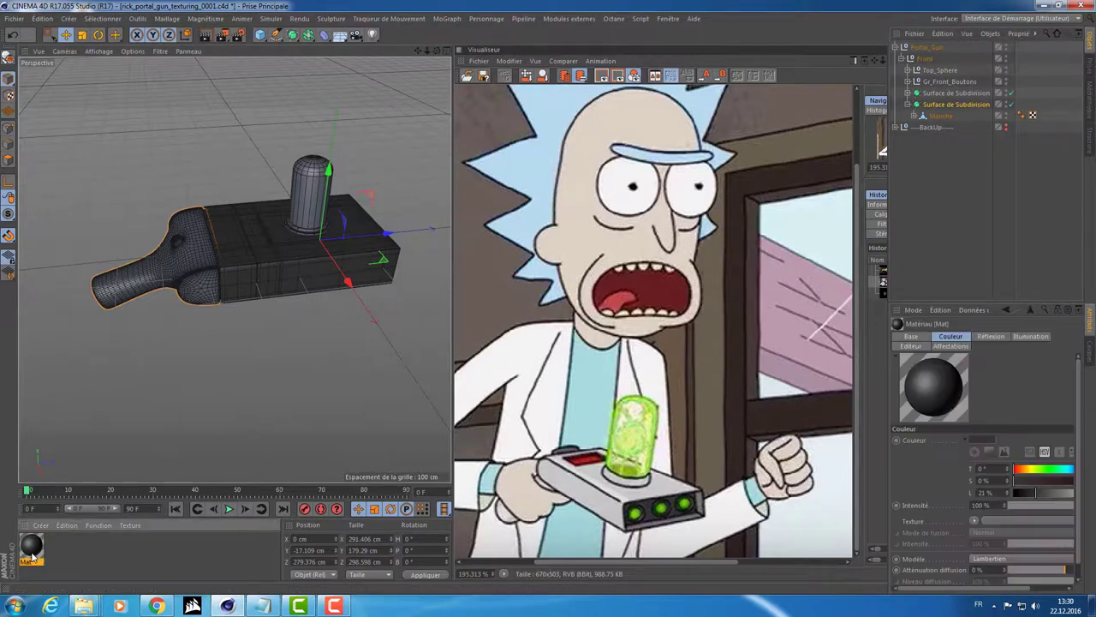
left_click_drag(437, 82, 322, 101)
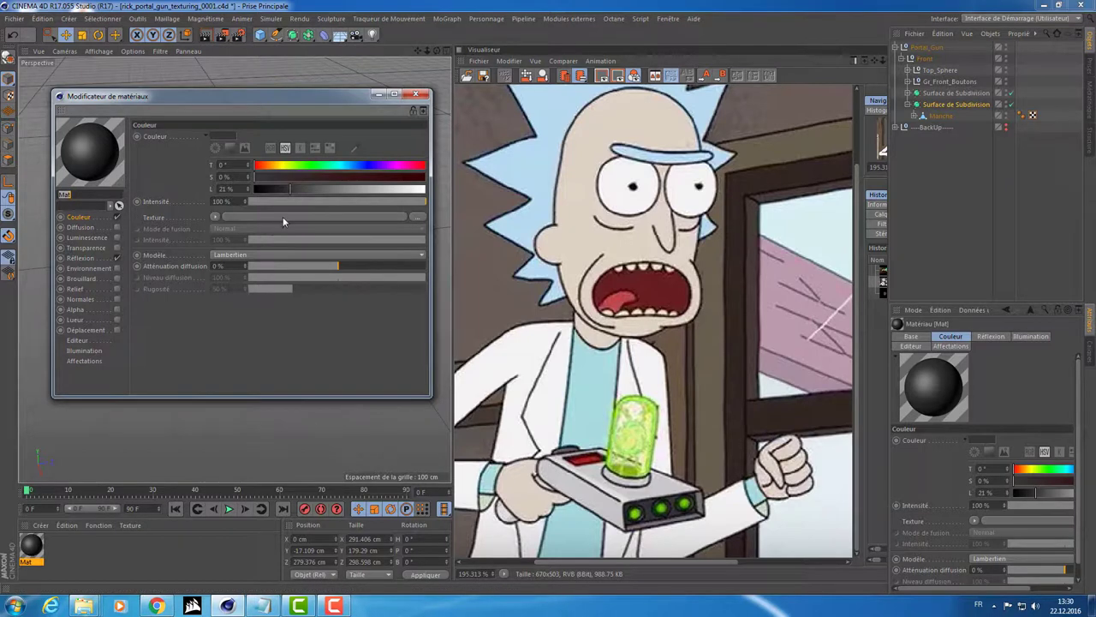
- Brighten the Mat colour to 86% and add a Beckmann reflection layer
left_click(300, 188)
left_click_drag(300, 188, 401, 189)
left_click(81, 258)
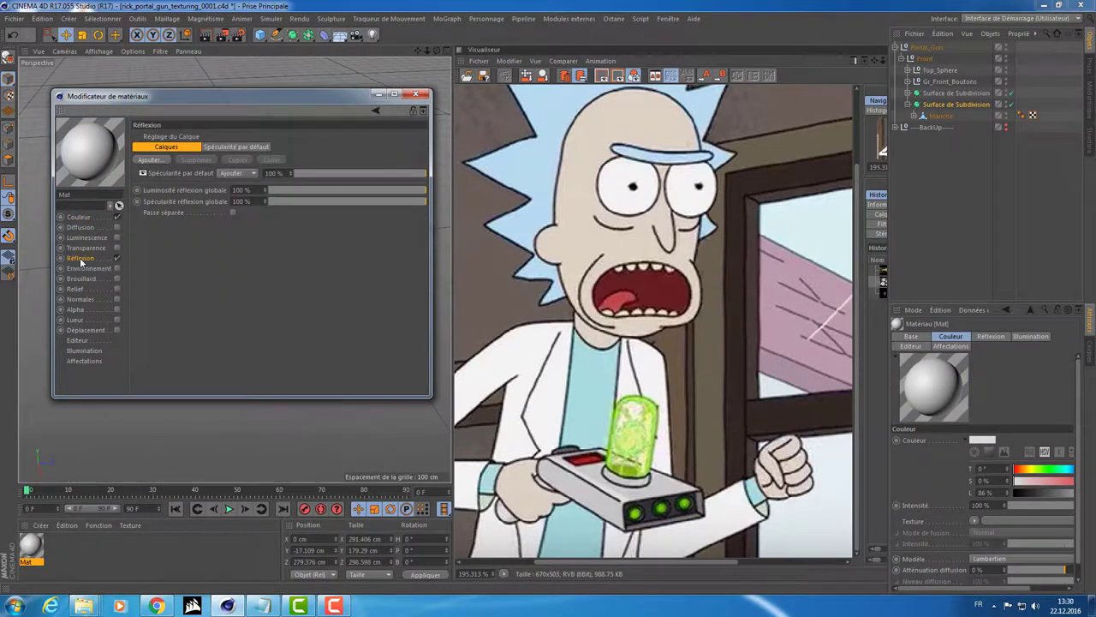
left_click(152, 160)
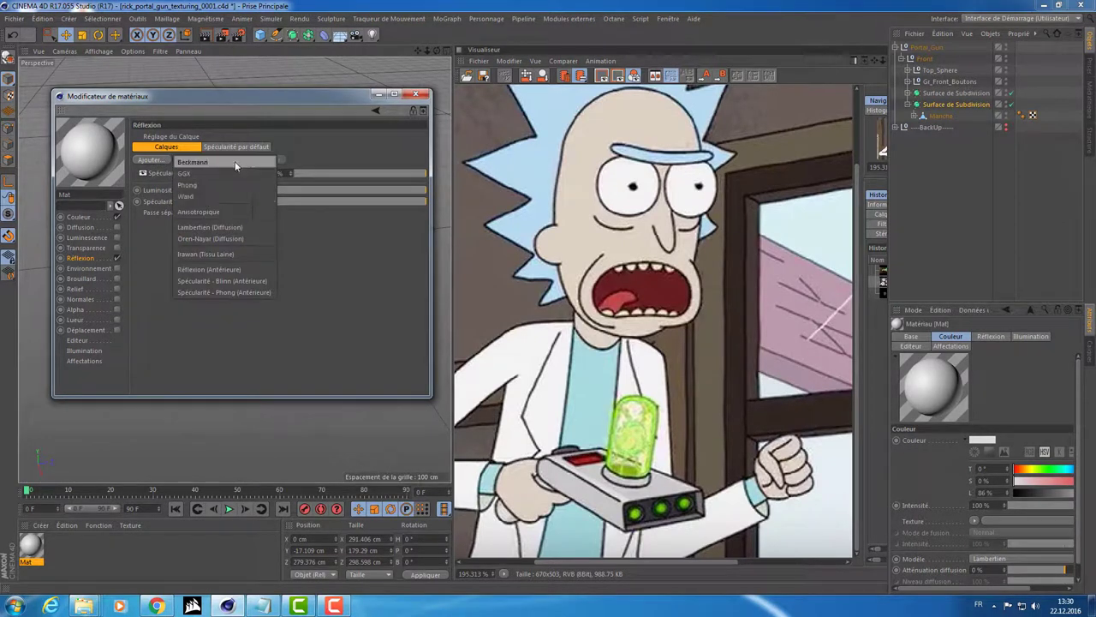
left_click(236, 163)
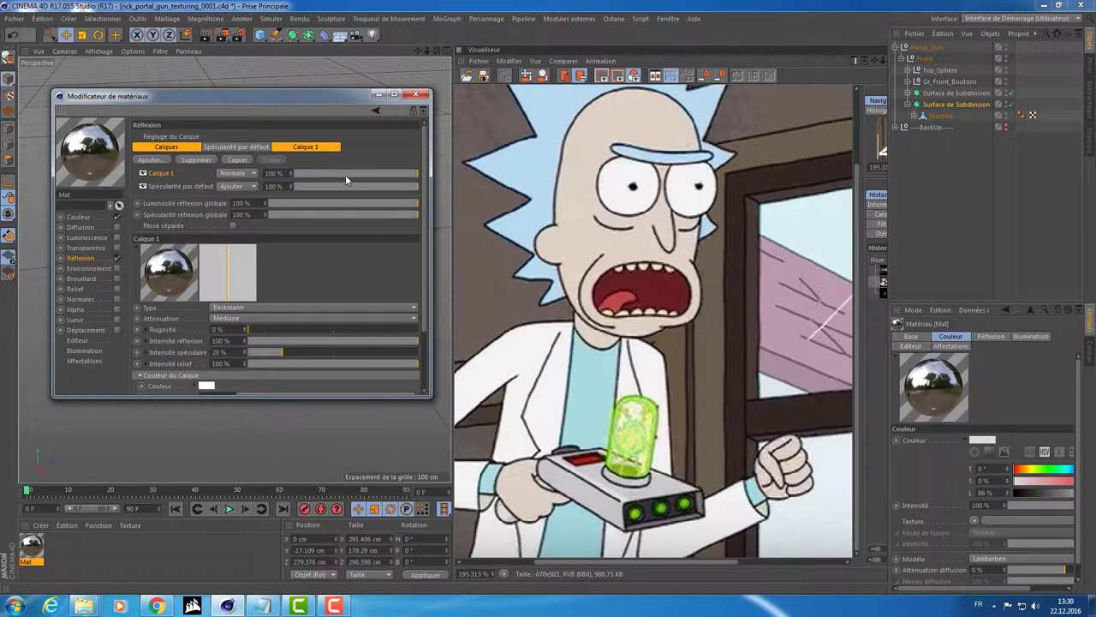
- Set Beckmann roughness to 43%, reflection/specular to 68%/41%, and layer strength to 35%
left_click_drag(345, 174, 338, 175)
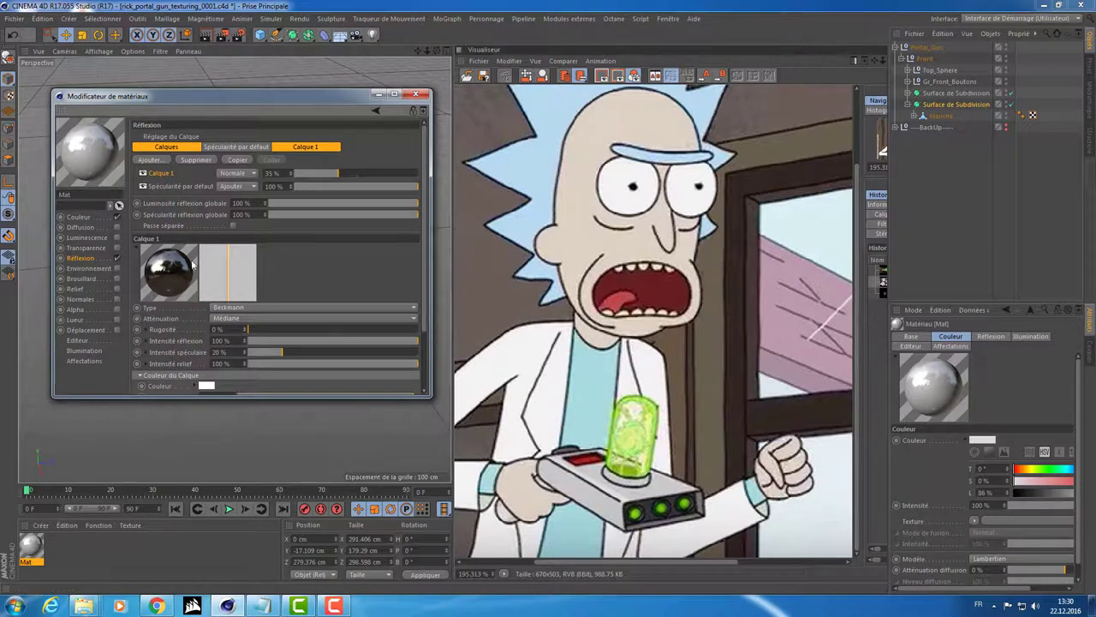
left_click_drag(346, 173, 438, 169)
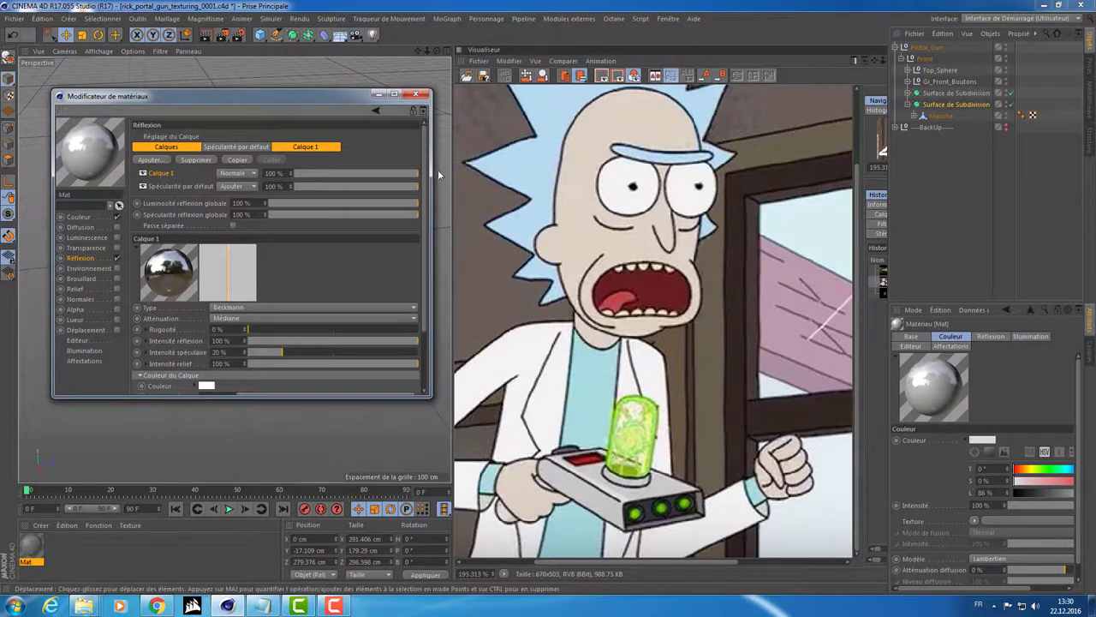
left_click_drag(262, 331, 341, 329)
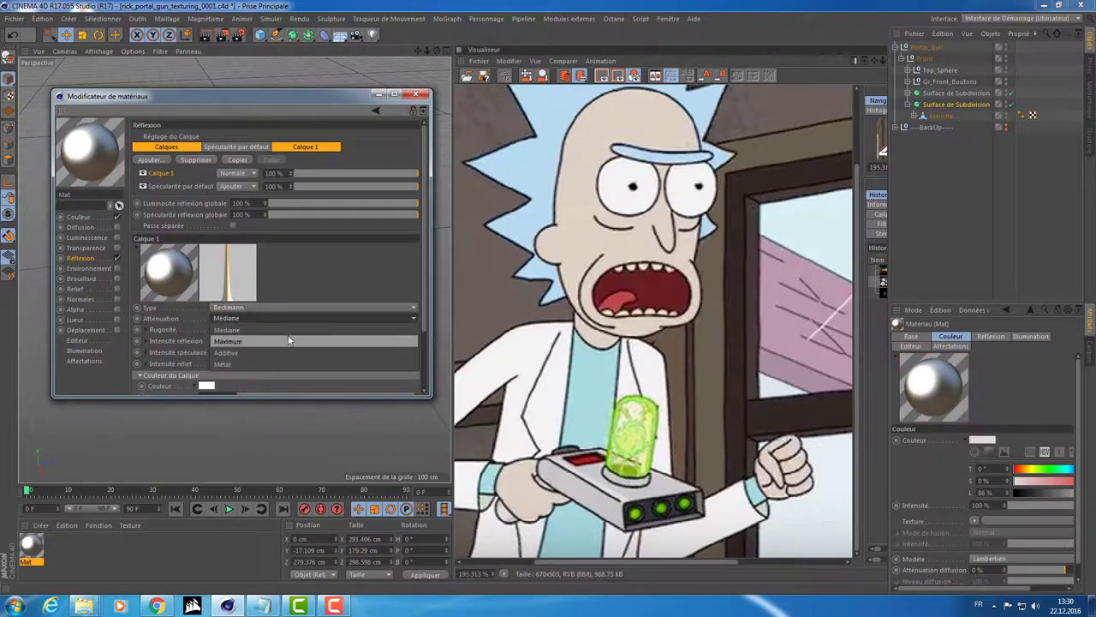
key("ctrl+z")
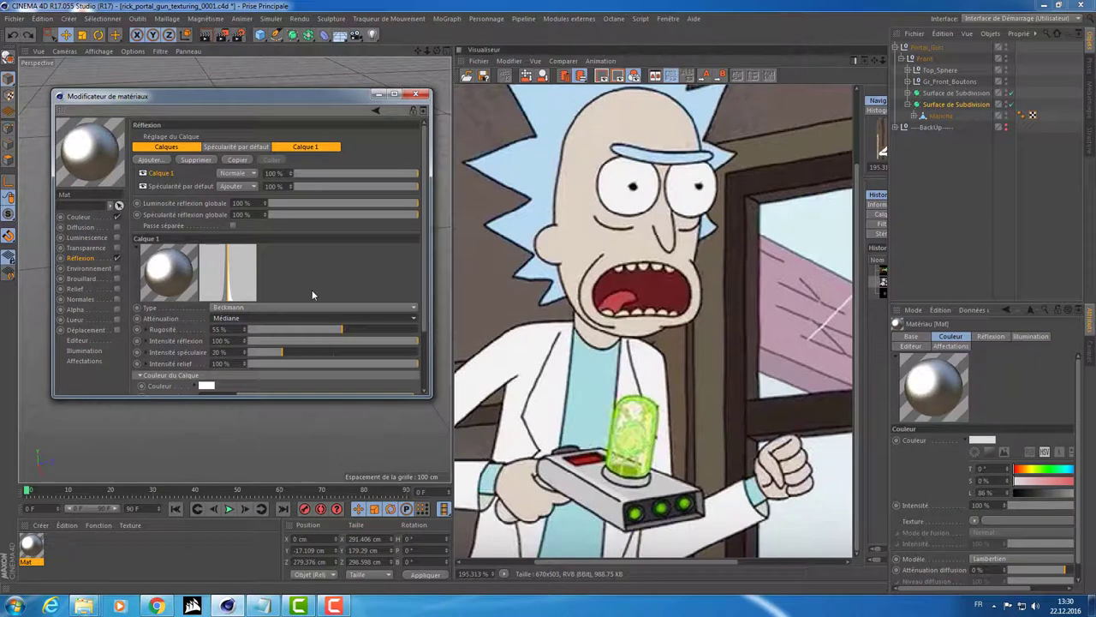
key("ctrl+z")
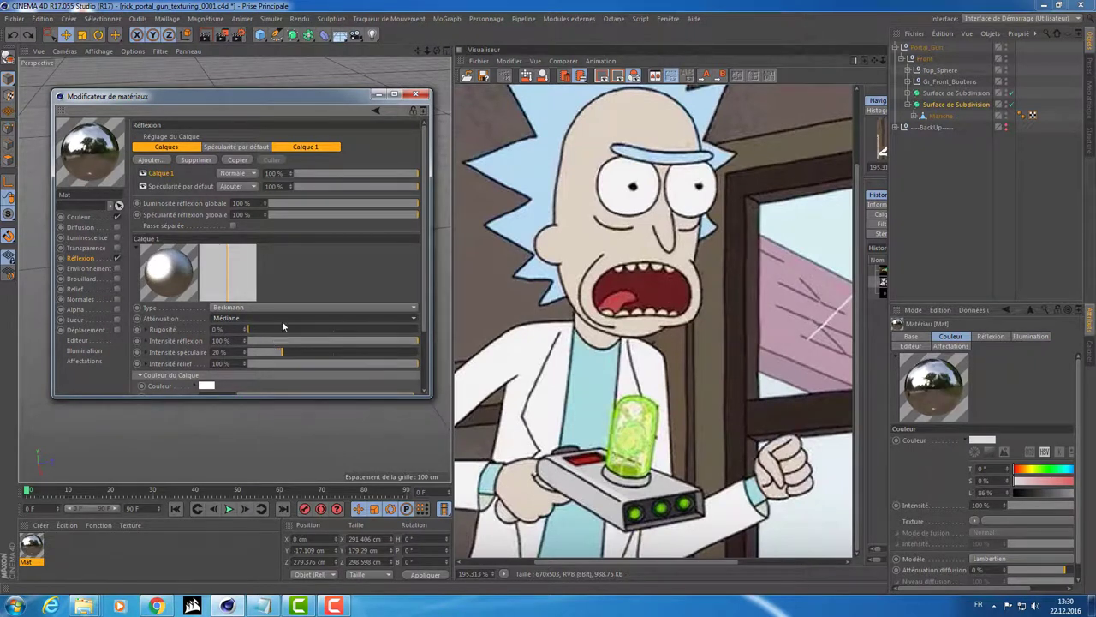
mouse_move(282, 328)
left_mouse_down()
mouse_move(331, 328)
mouse_move(283, 341)
mouse_move(337, 347)
mouse_move(346, 329)
mouse_move(321, 340)
mouse_move(374, 328)
mouse_move(284, 352)
mouse_move(308, 323)
mouse_move(293, 324)
mouse_move(340, 341)
mouse_move(315, 352)
mouse_move(364, 340)
left_mouse_up()
left_click_drag(305, 328, 321, 329)
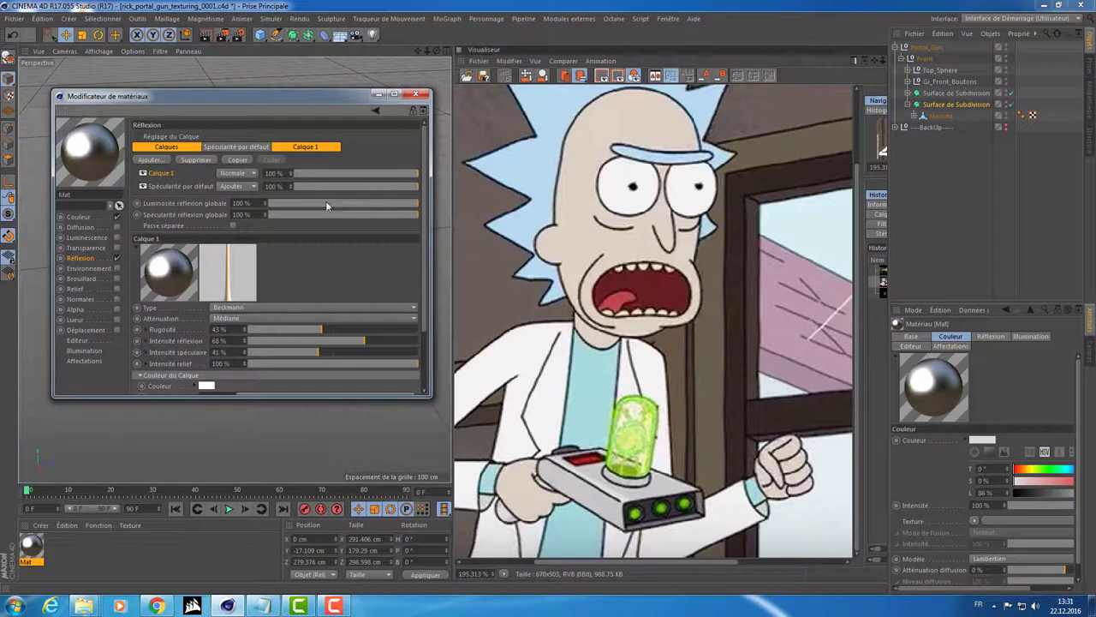
left_click_drag(344, 177, 339, 176)
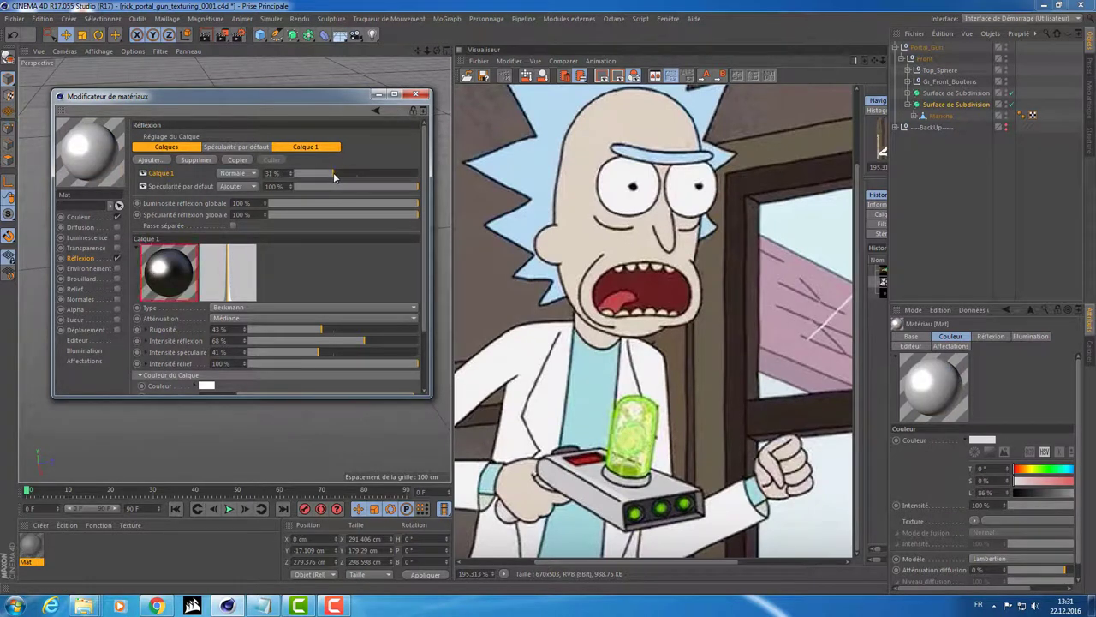
- Lower the layer's bump strength to 44% and close the Material Editor
left_click(324, 364)
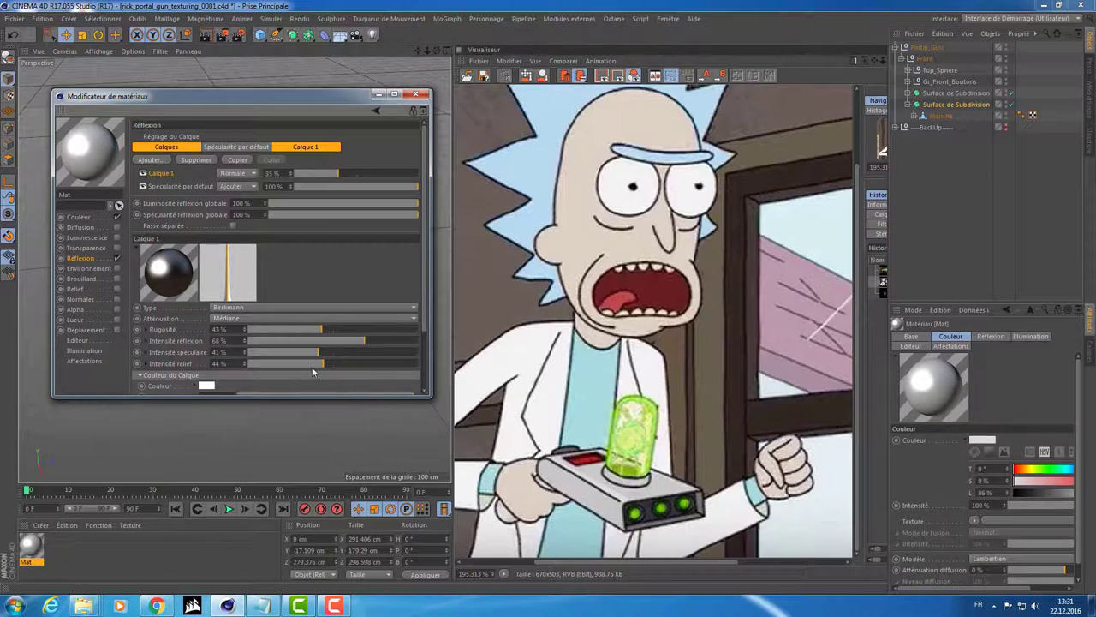
scroll(424, 287, "down", 2)
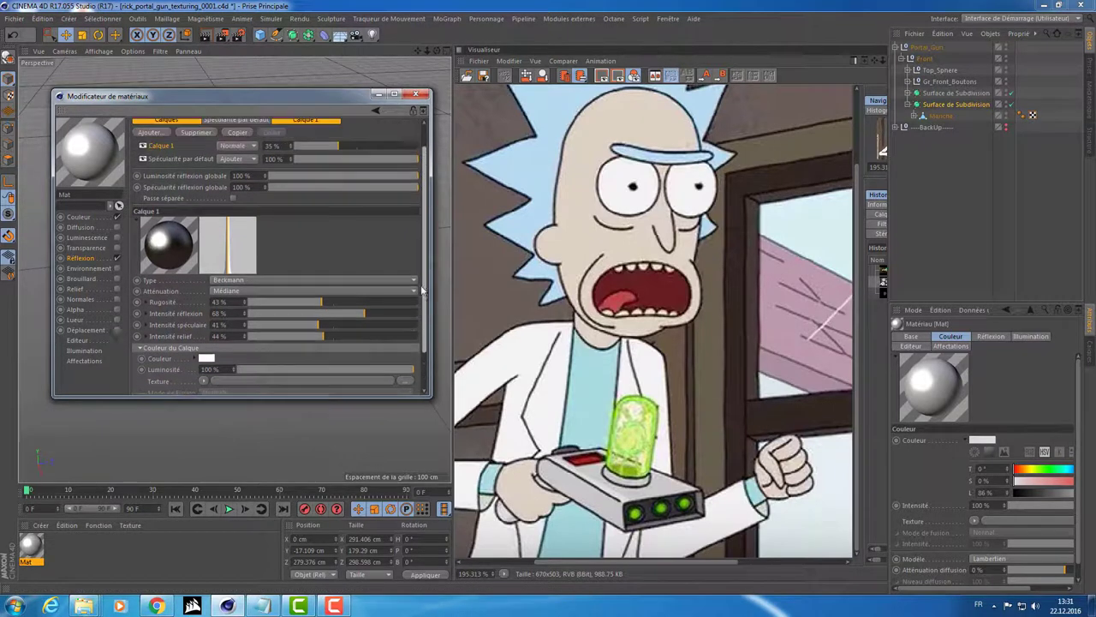
scroll(422, 290, "up", 2)
left_click(417, 94)
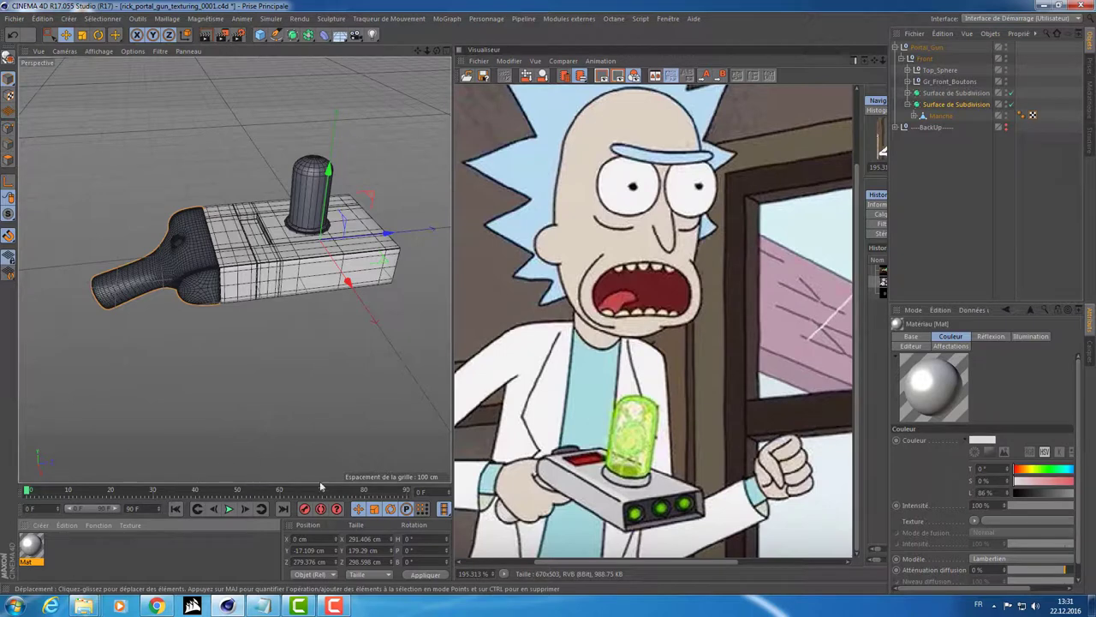
- Open a second floating viewport and dock it below the reference picture
left_click(178, 52)
mouse_move(213, 69)
left_click(186, 79)
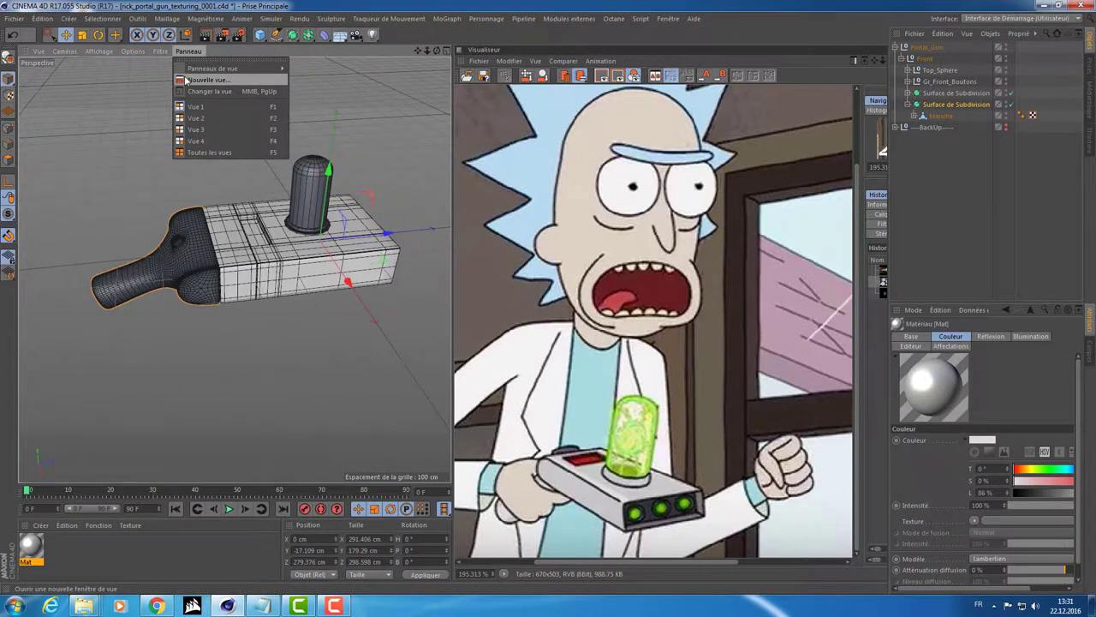
left_click_drag(133, 42, 195, 178)
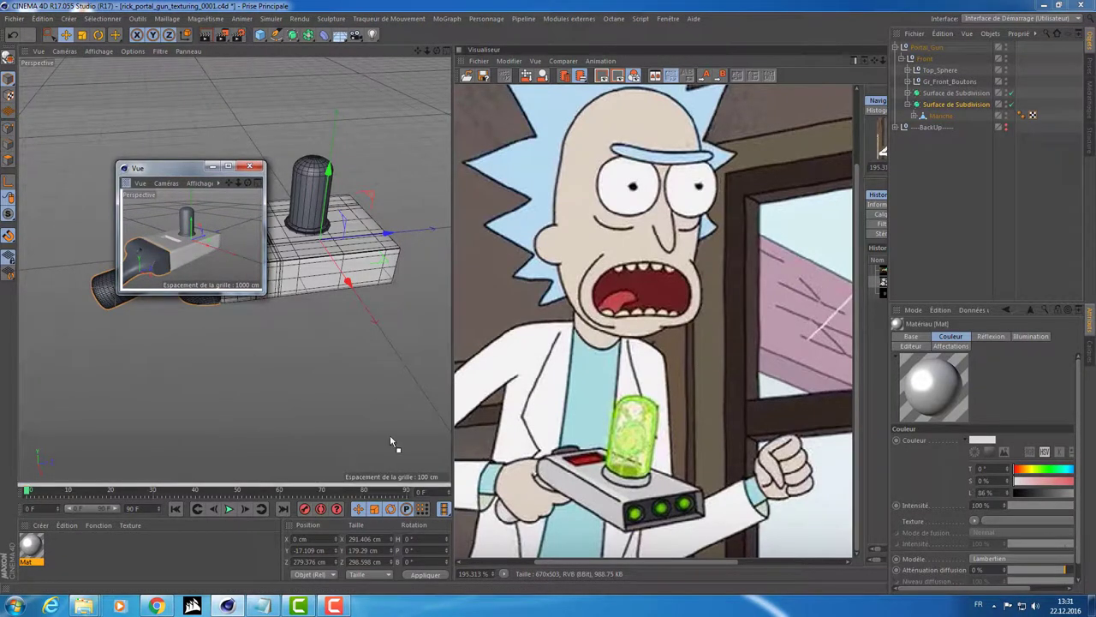
left_click_drag(534, 562, 537, 558)
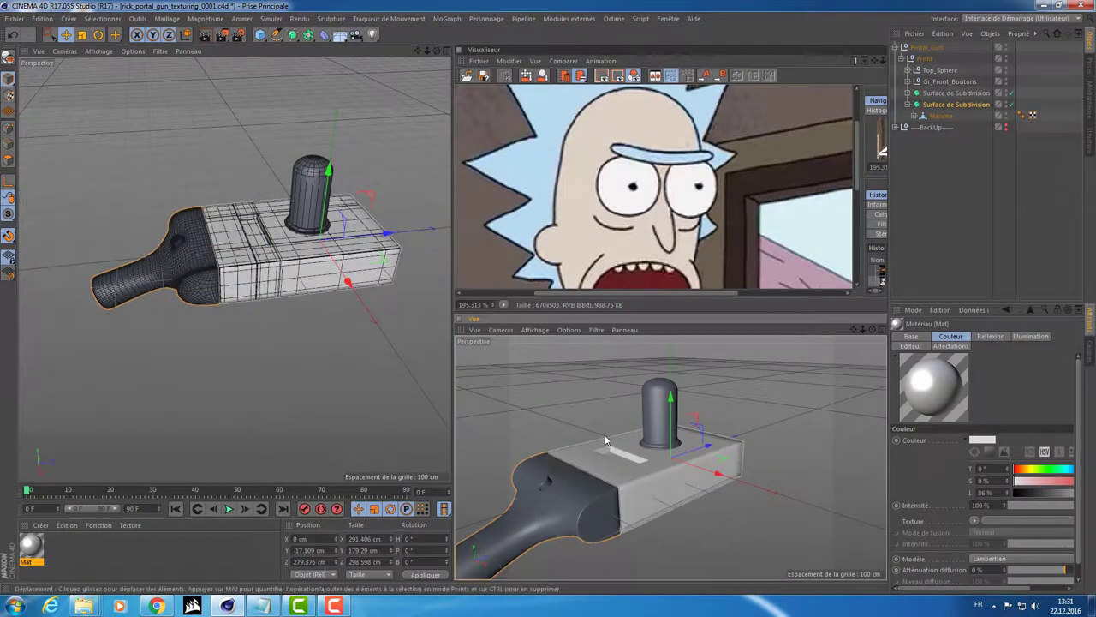
- Orbit the lower view around the portal gun and start the Interactive Render Region with Alt+R
left_click_drag(585, 443, 632, 434, "alt")
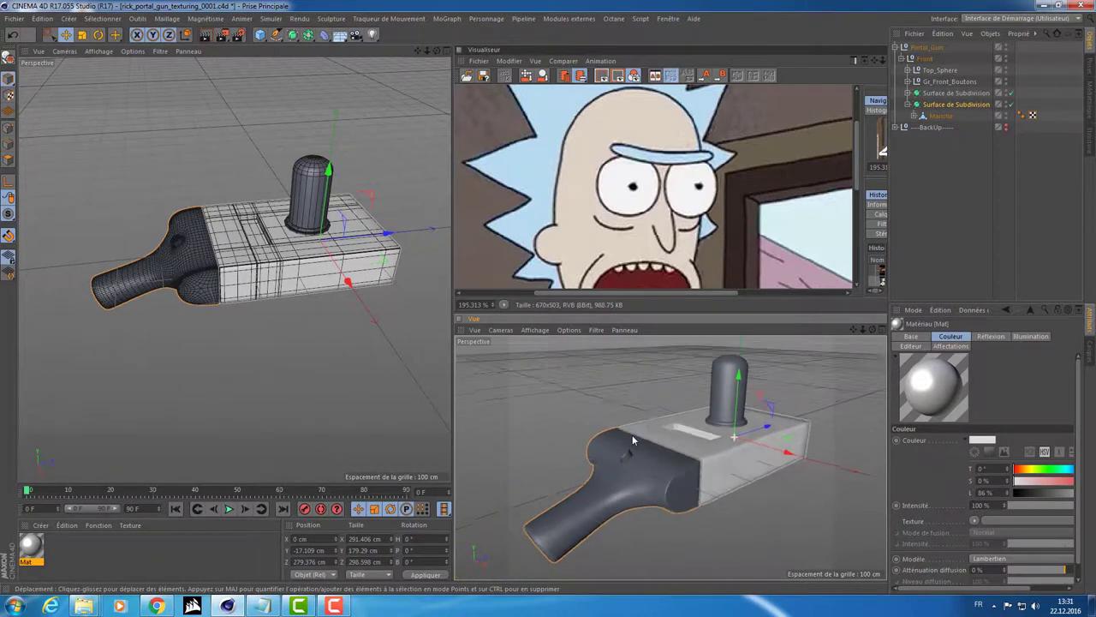
left_click_drag(645, 213, 576, 158)
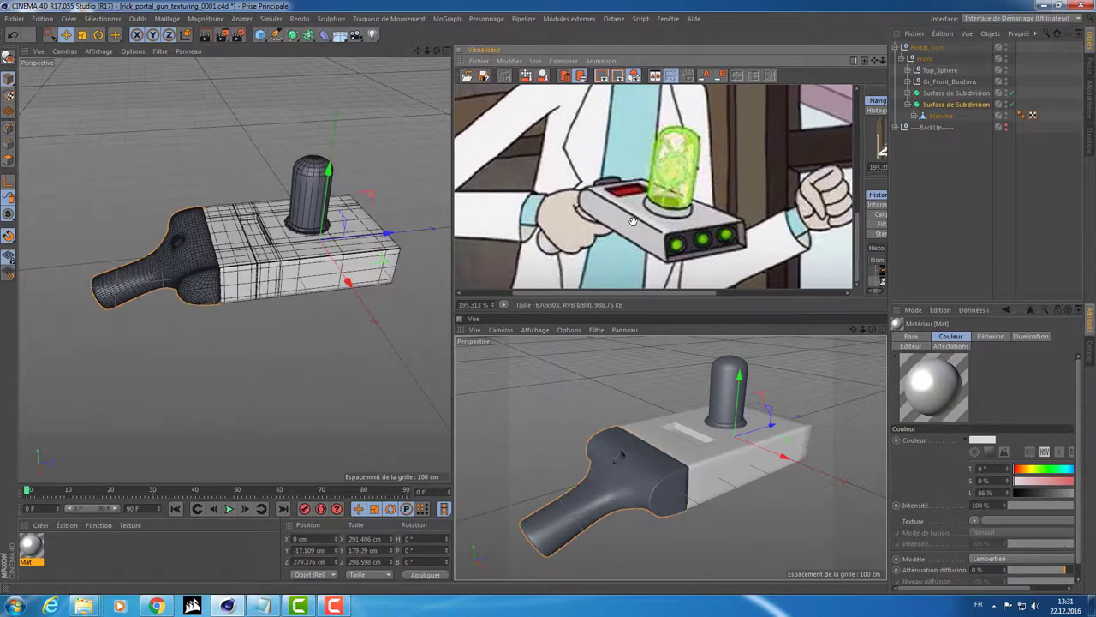
scroll(632, 221, "up", 2)
mouse_move(565, 462)
left_mouse_down("alt")
mouse_move(614, 473)
mouse_move(604, 439)
mouse_move(622, 438)
mouse_move(610, 428)
left_mouse_up("alt")
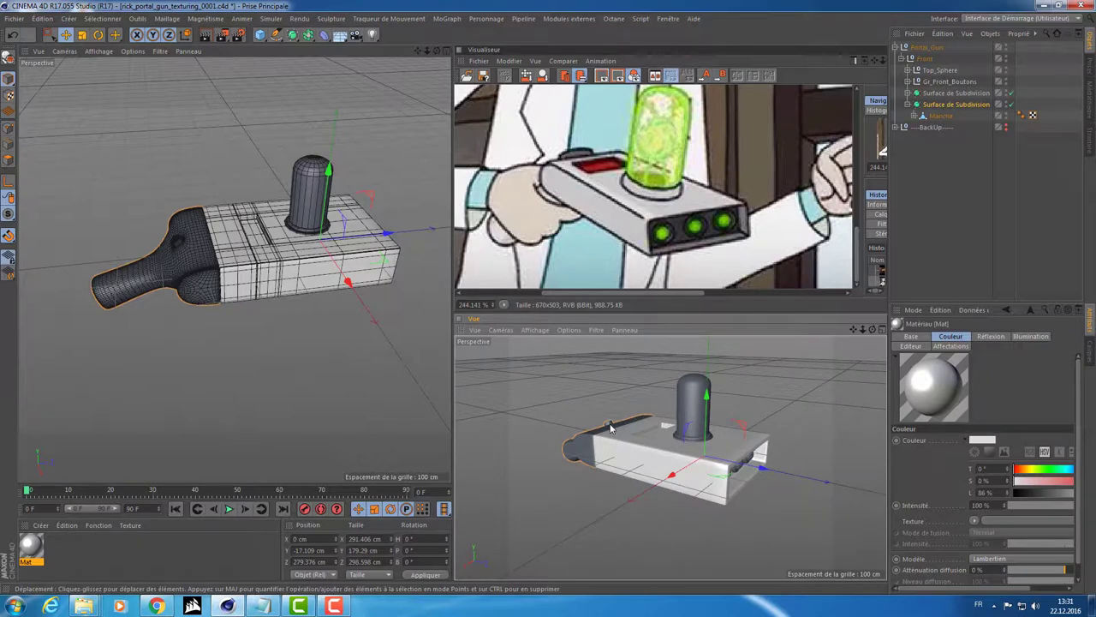
key("alt+r")
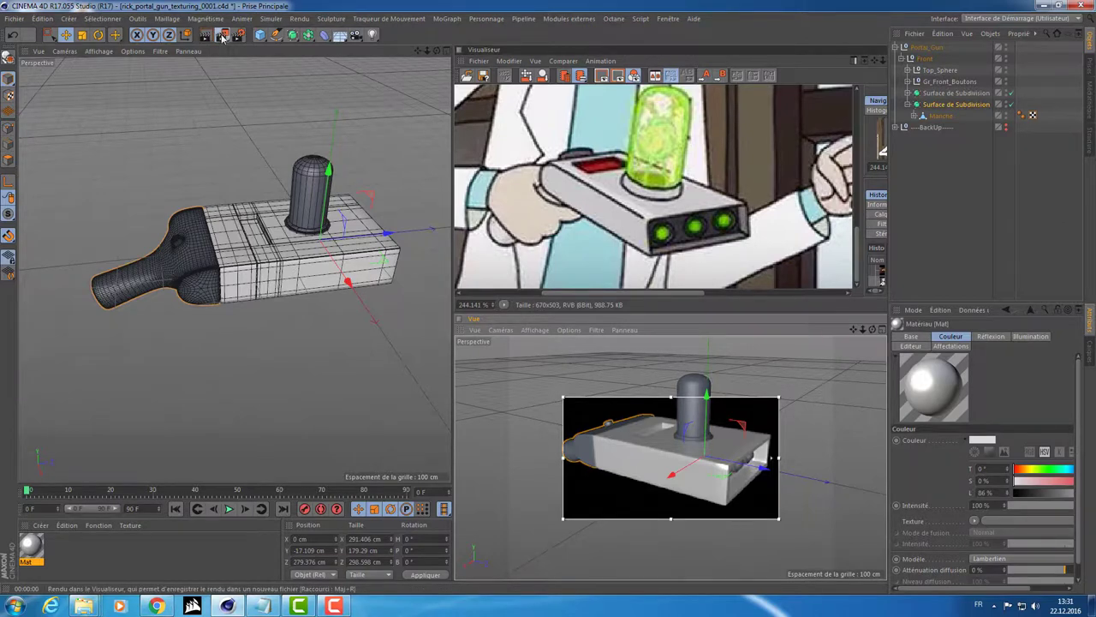
- Enable the interactive render region and stretch it to fill the lower viewport
left_click_drag(222, 38, 291, 299)
left_click(282, 299)
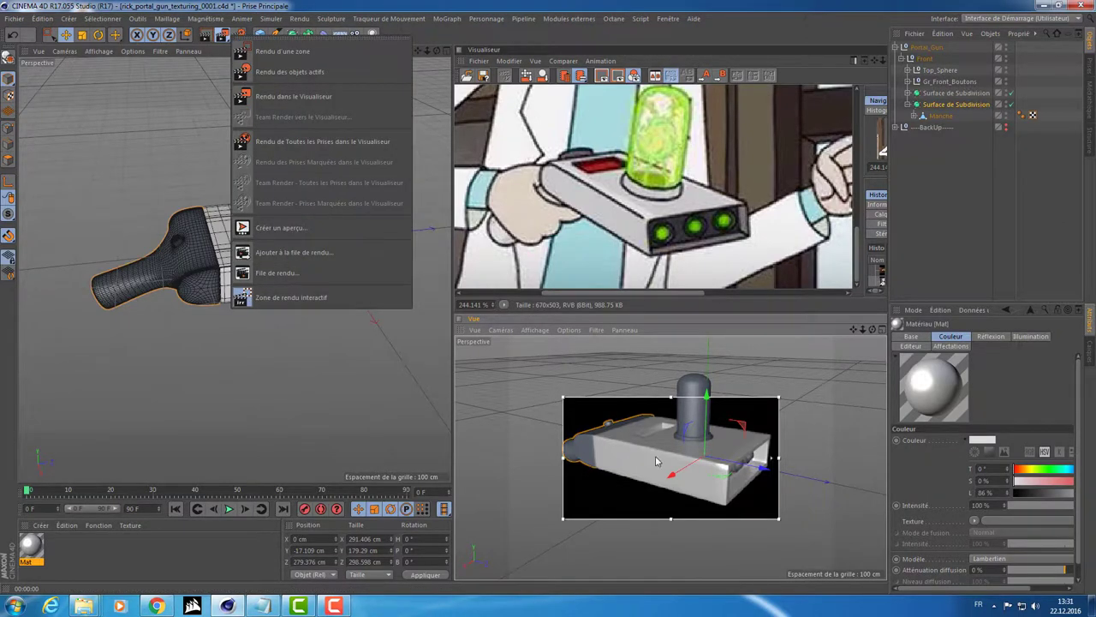
left_click_drag(563, 400, 513, 334)
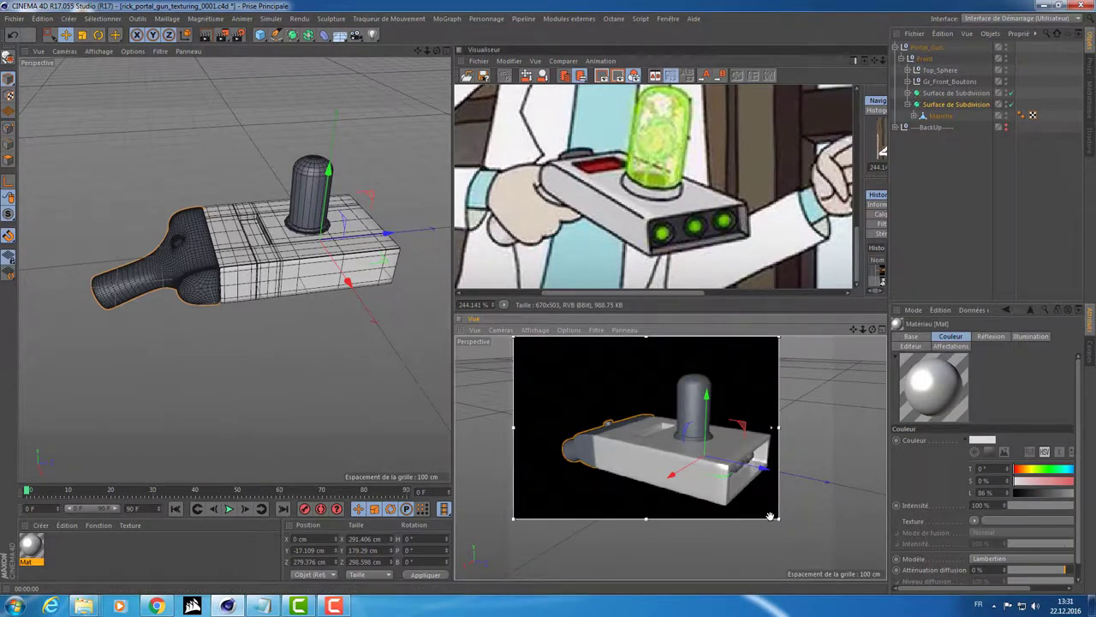
left_click_drag(777, 519, 835, 607)
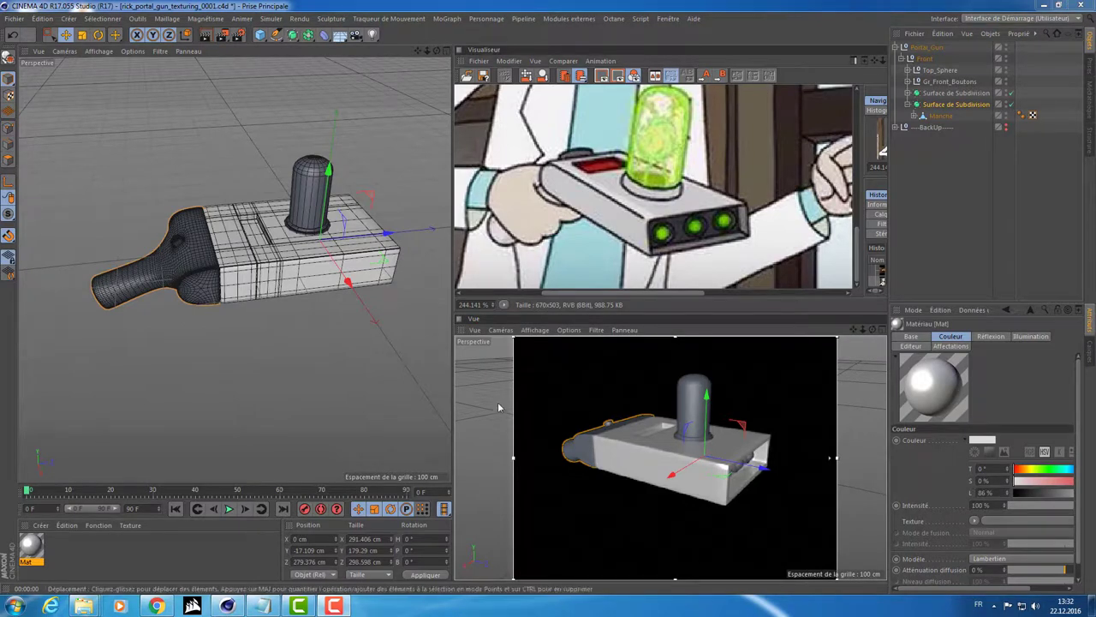
left_click_drag(514, 458, 455, 458)
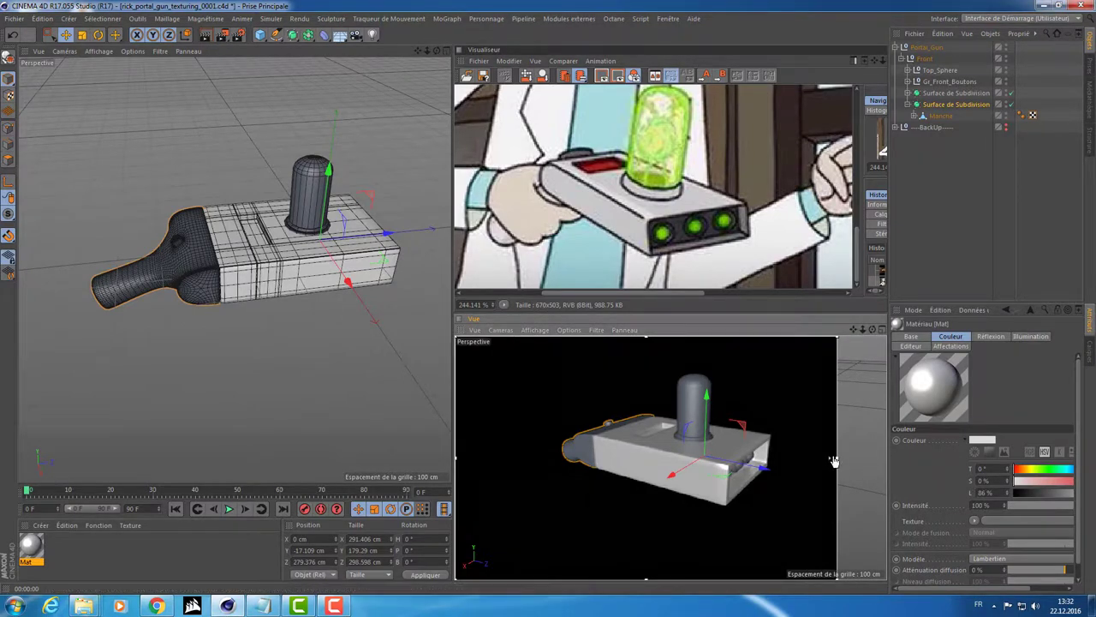
left_click_drag(835, 458, 900, 459)
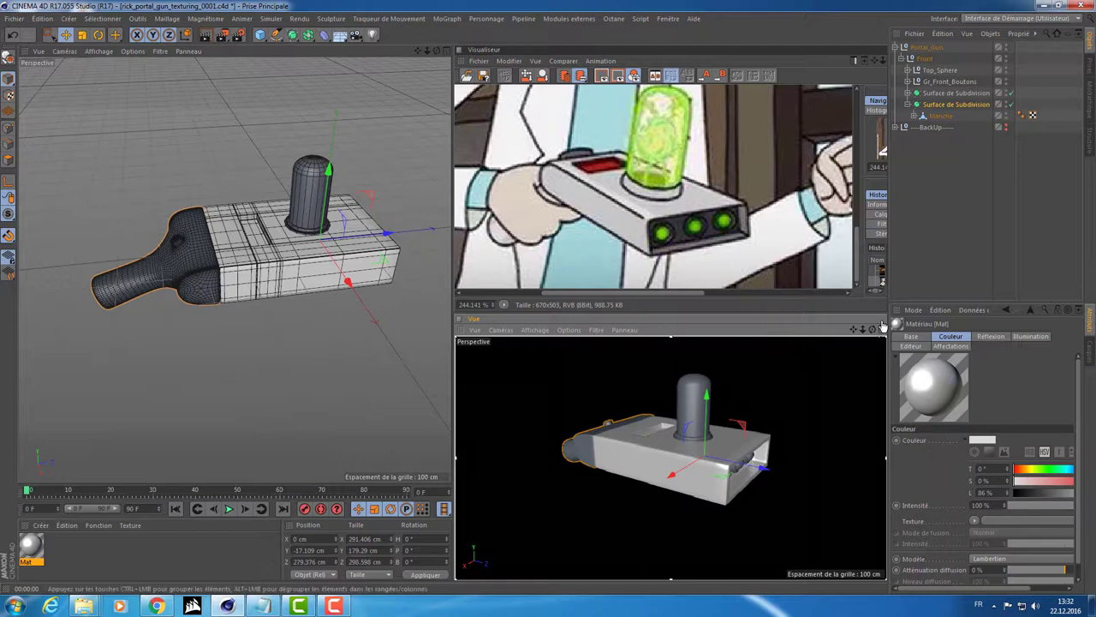
- Orbit the left view around the gun and drop the 5312x2988 texture photo into the Picture Viewer
left_click(319, 318)
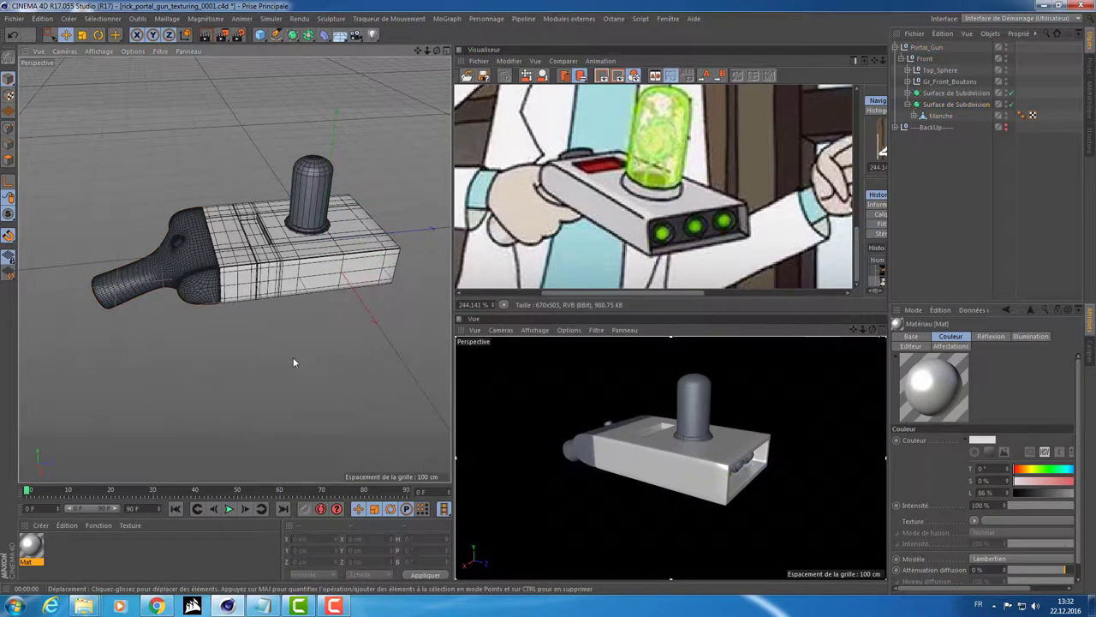
left_click_drag(293, 357, 327, 345, "alt")
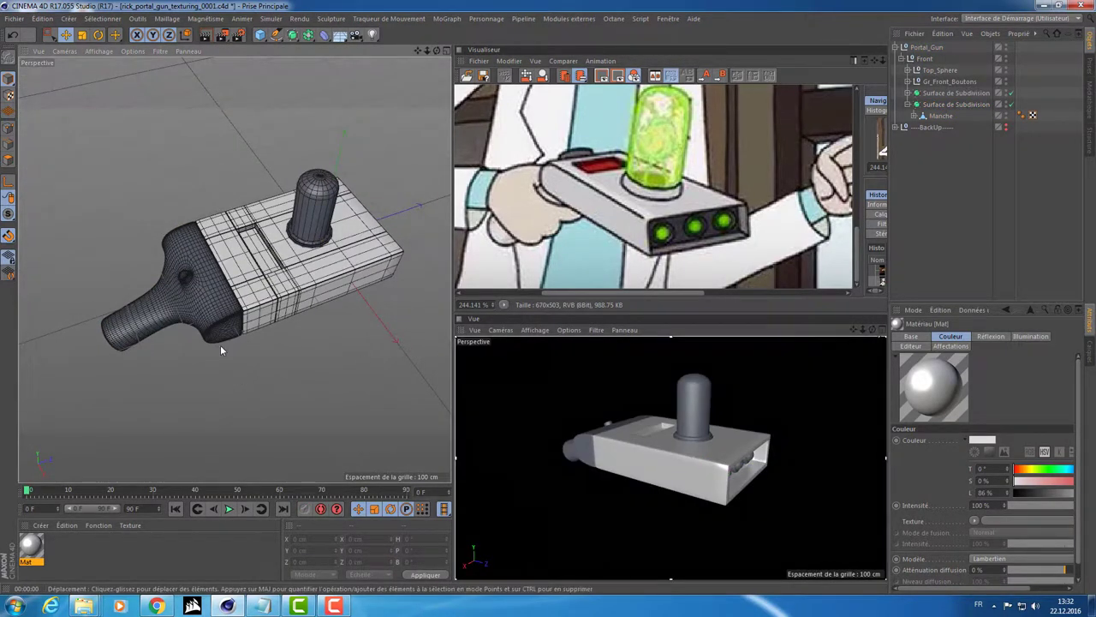
right_click_drag(220, 344, 317, 300, "alt")
mouse_move(317, 300)
left_mouse_down("alt")
mouse_move(335, 274)
mouse_move(317, 282)
left_mouse_up("alt")
right_click_drag(317, 282, 444, 306, "alt")
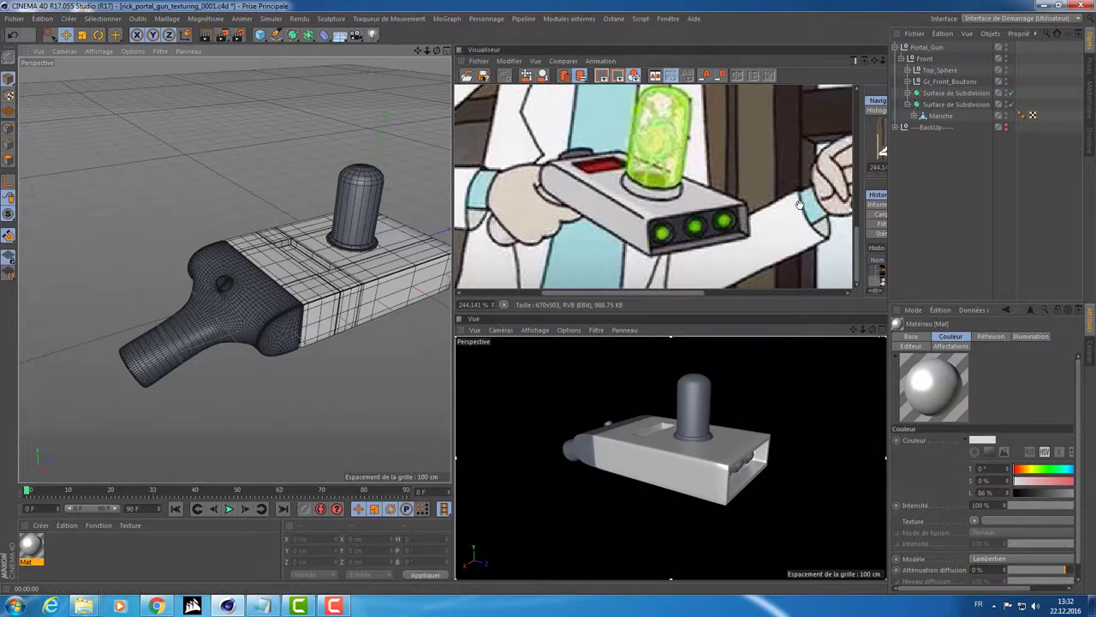
left_click_drag(707, 225, 653, 225)
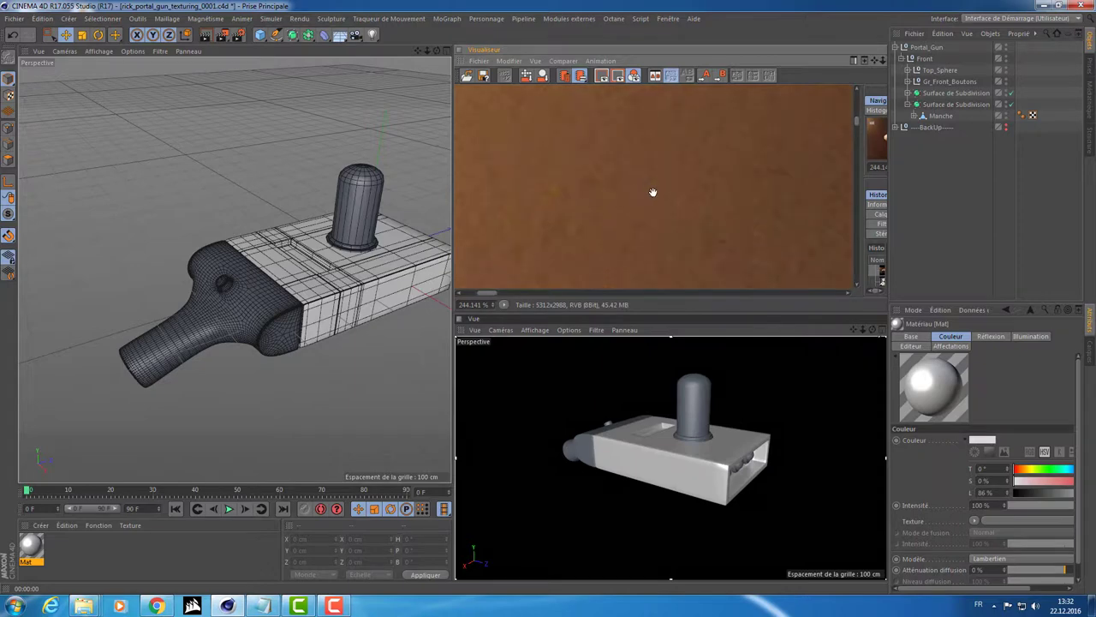
- Assign the white Mat material to the Manche handle and Boitier box body texture tags
scroll(654, 206, "down", 3)
scroll(641, 220, "down", 3)
scroll(591, 214, "down", 2)
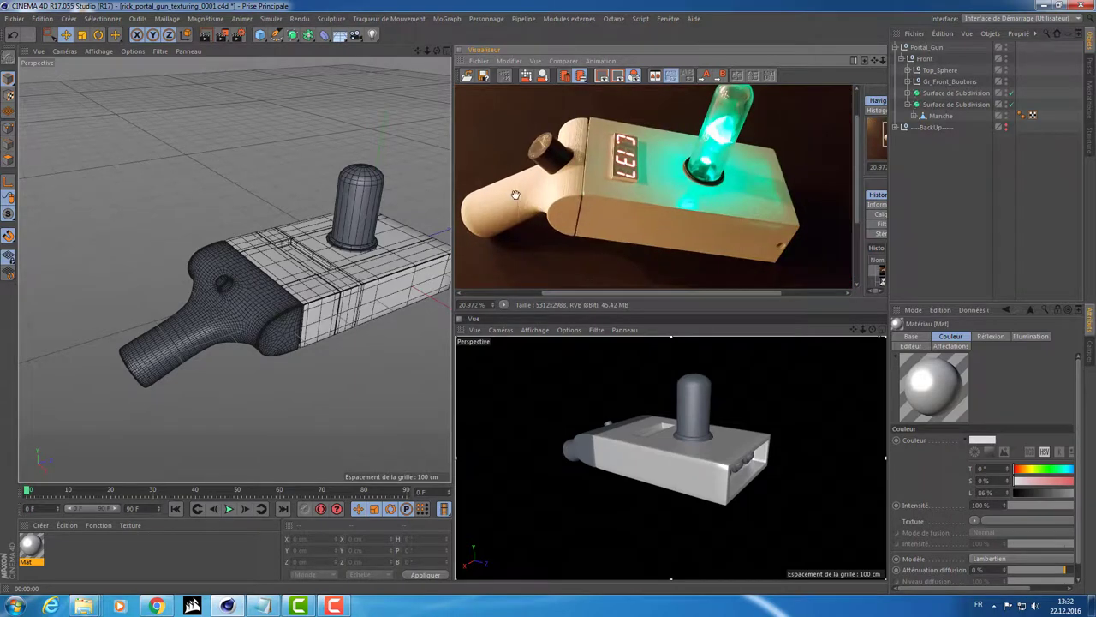
left_click(939, 115)
left_click(910, 118)
left_click(910, 119)
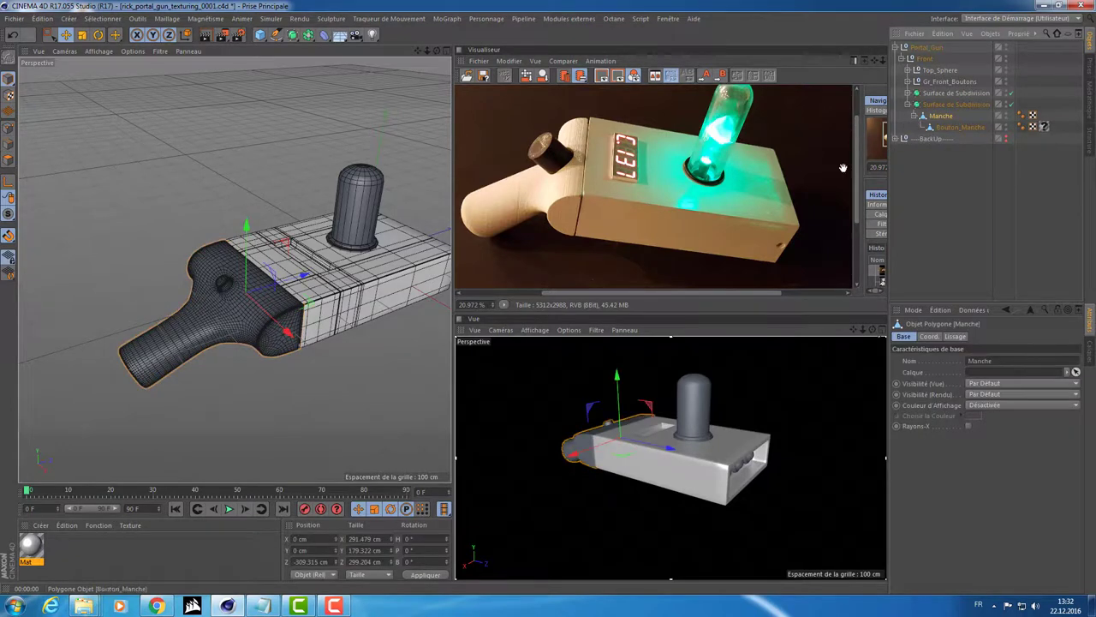
left_click(940, 116)
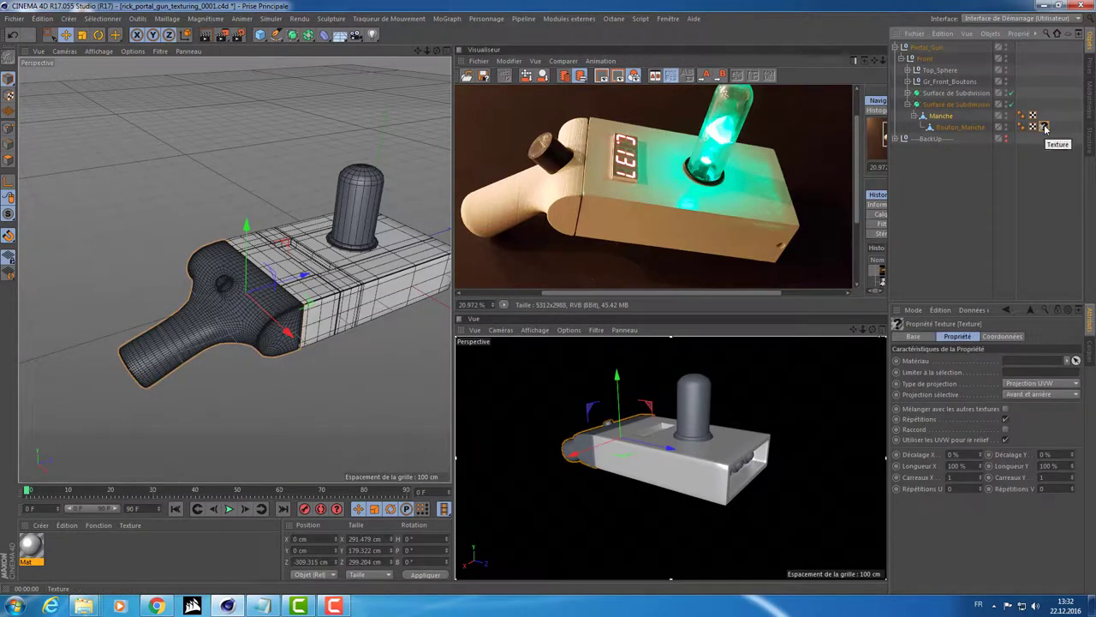
left_click(1045, 128)
mouse_move(1032, 127)
left_mouse_down()
mouse_move(951, 234)
mouse_move(946, 118)
left_mouse_up()
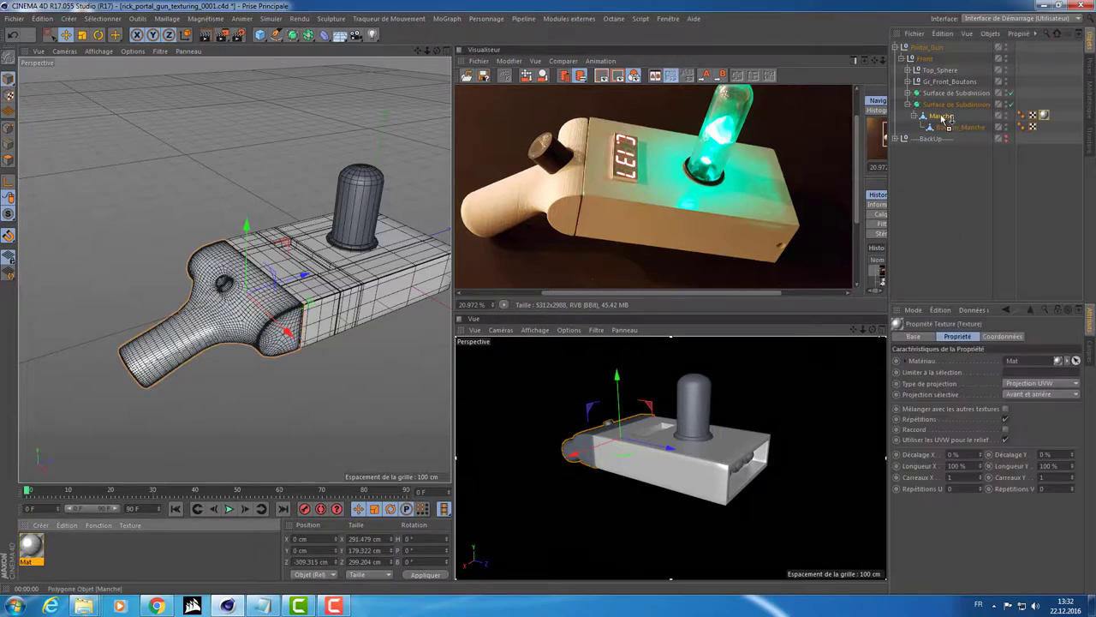
left_click(939, 104)
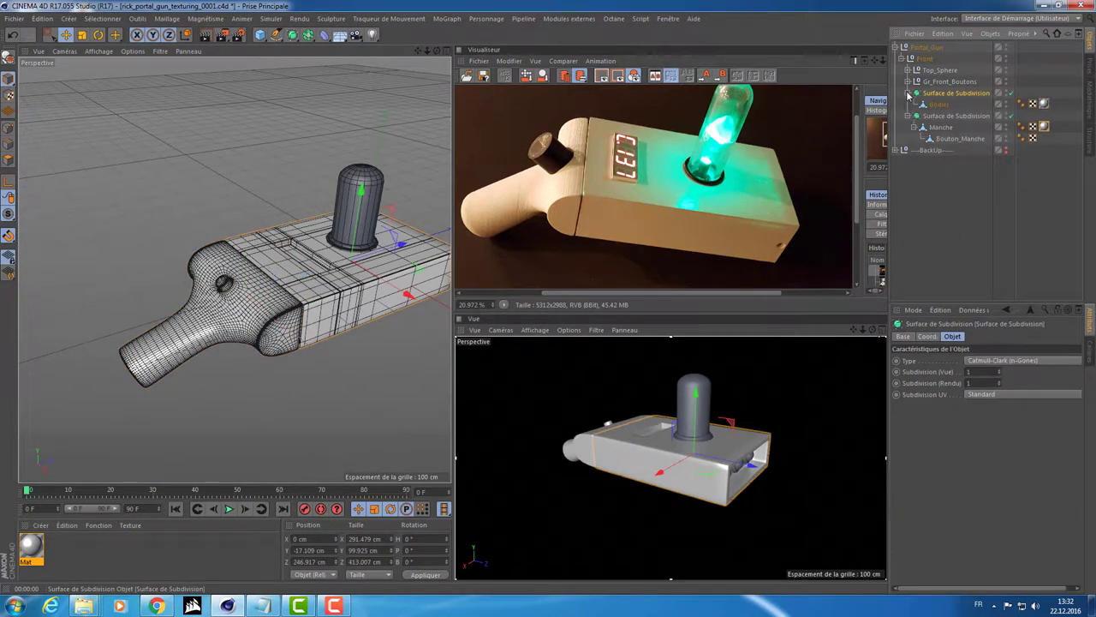
left_click(1044, 103)
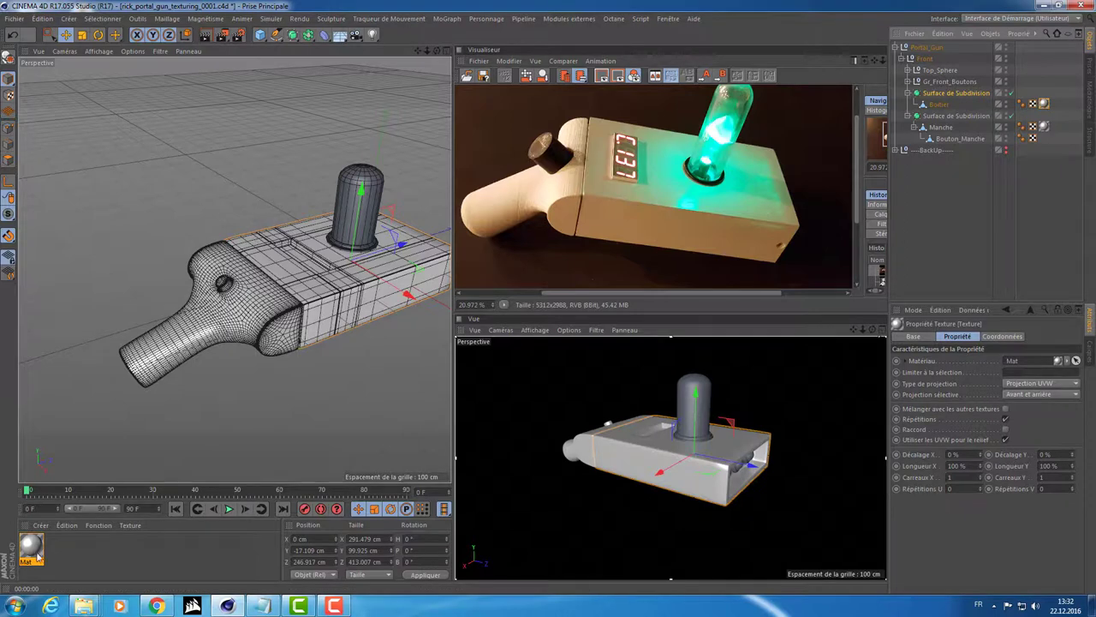
left_click_drag(31, 548, 943, 105)
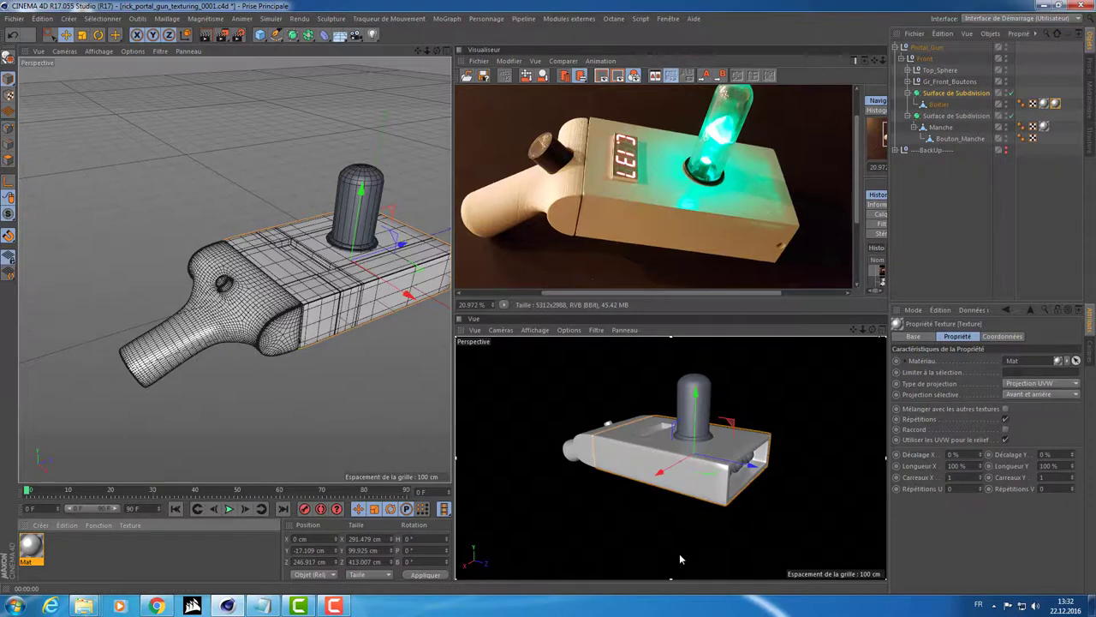
- Render the lower view with Ctrl+R from two orbited angles to preview the gun
scroll(572, 440, "up", 5)
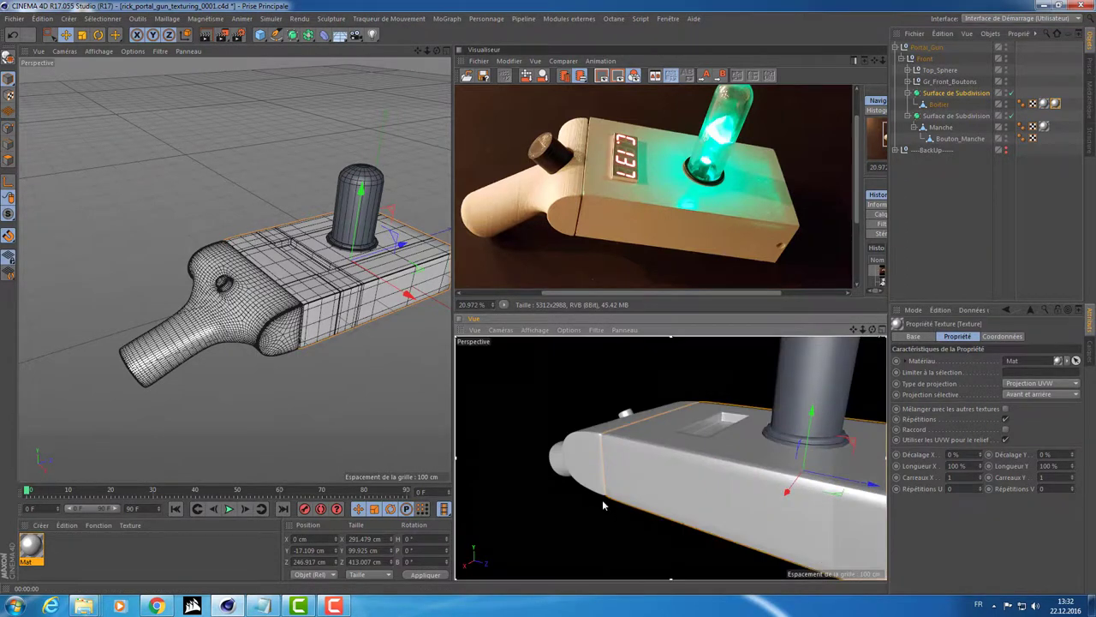
mouse_move(603, 505)
left_mouse_down("alt")
mouse_move(791, 481)
mouse_move(704, 450)
mouse_move(664, 493)
left_mouse_up("alt")
scroll(790, 481, "down", 3)
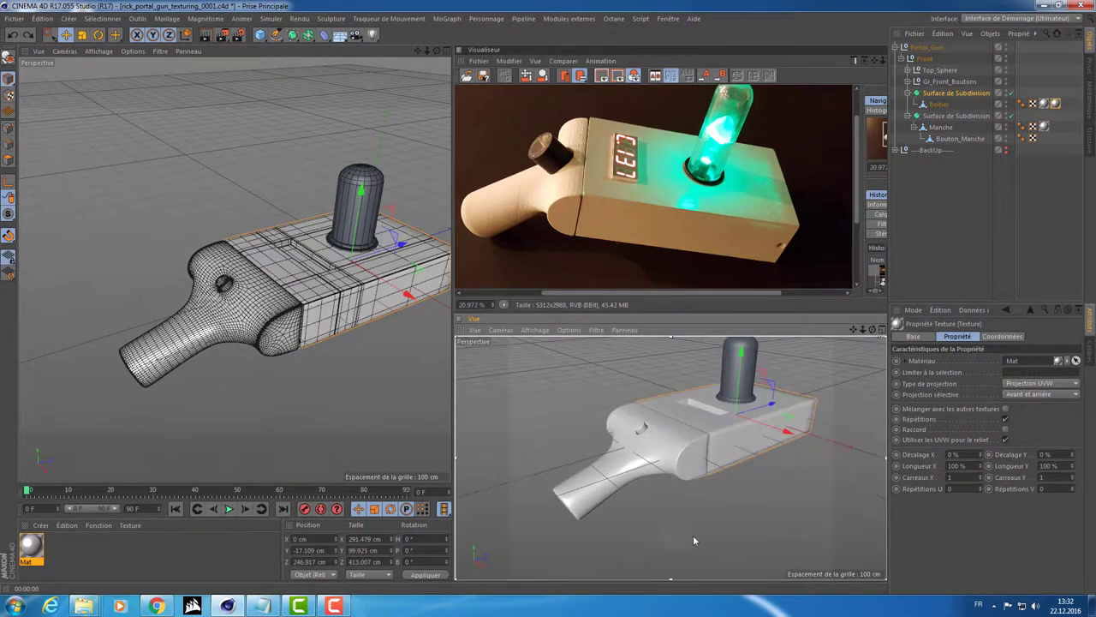
key("ctrl+r")
mouse_move(739, 498)
left_mouse_down("alt")
mouse_move(727, 525)
mouse_move(698, 483)
left_mouse_up("alt")
key("ctrl+r")
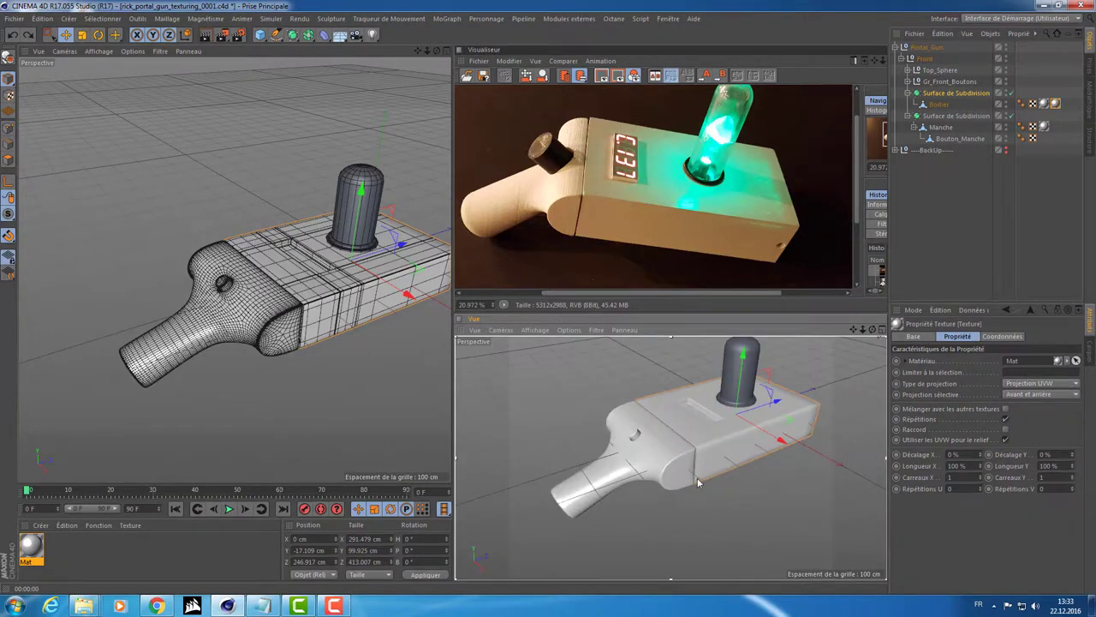
key("ctrl+r")
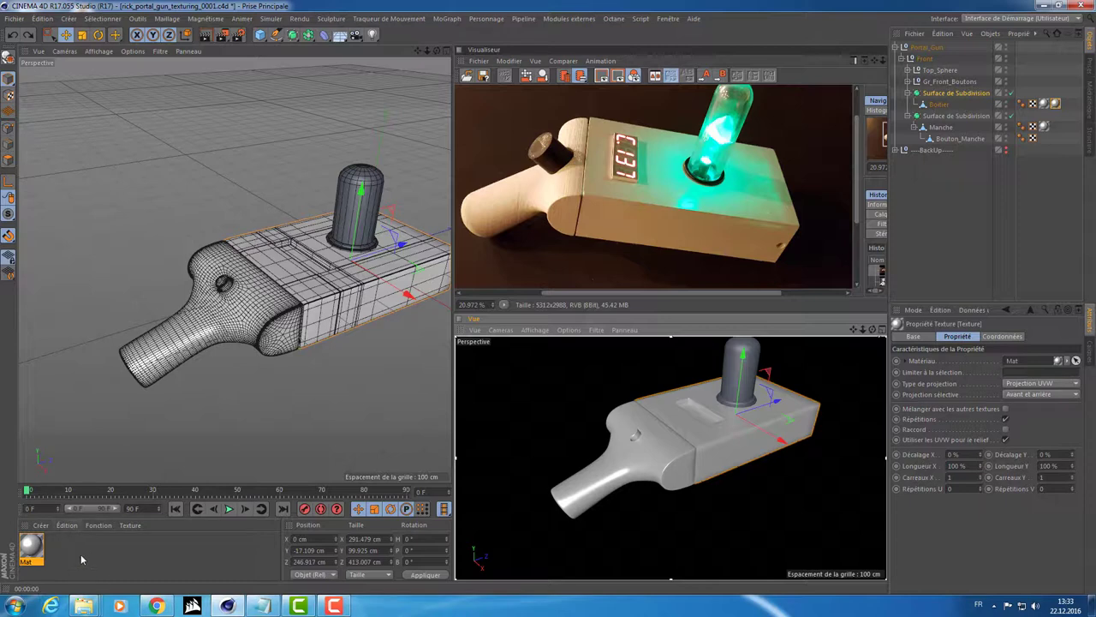
- Create material Mat.1 with Reflection and Colour turned off and Luminance turned on
double_click(81, 554)
double_click(26, 549)
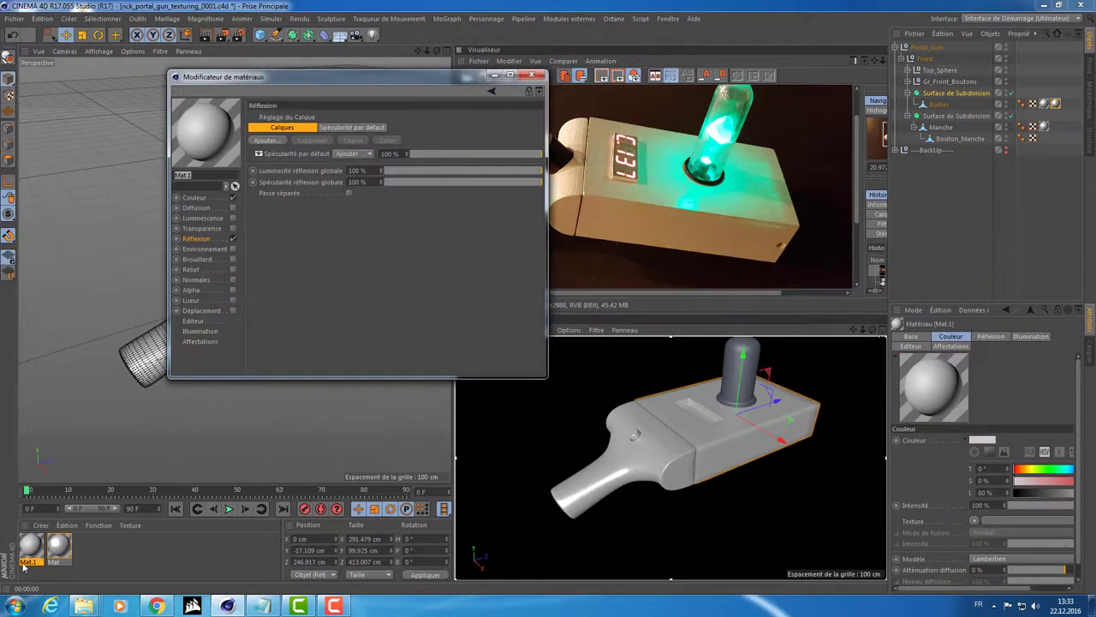
left_click(231, 239)
left_click(233, 198)
left_click(203, 218)
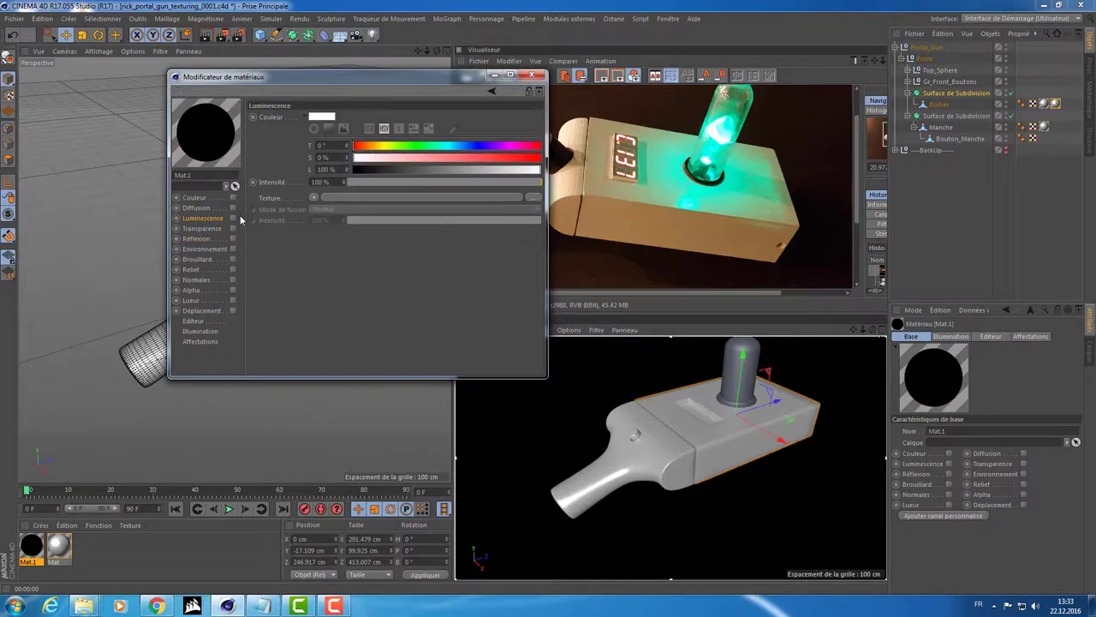
left_click(233, 219)
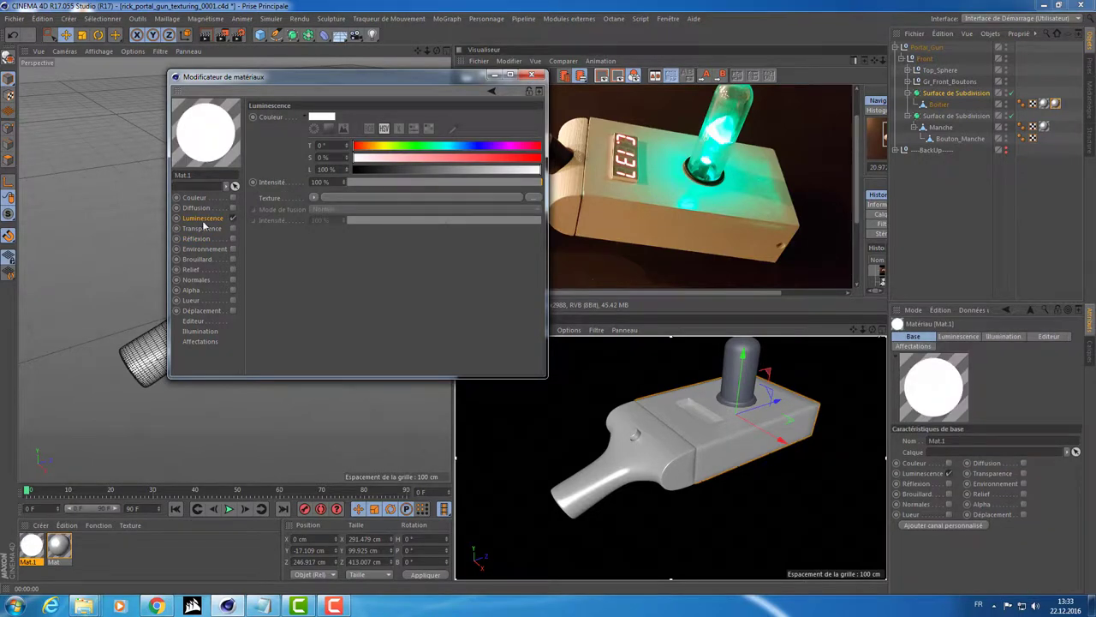
- Browse for the luminance texture image in the project's 01_C4D/04_HDRI folder
left_click(531, 200)
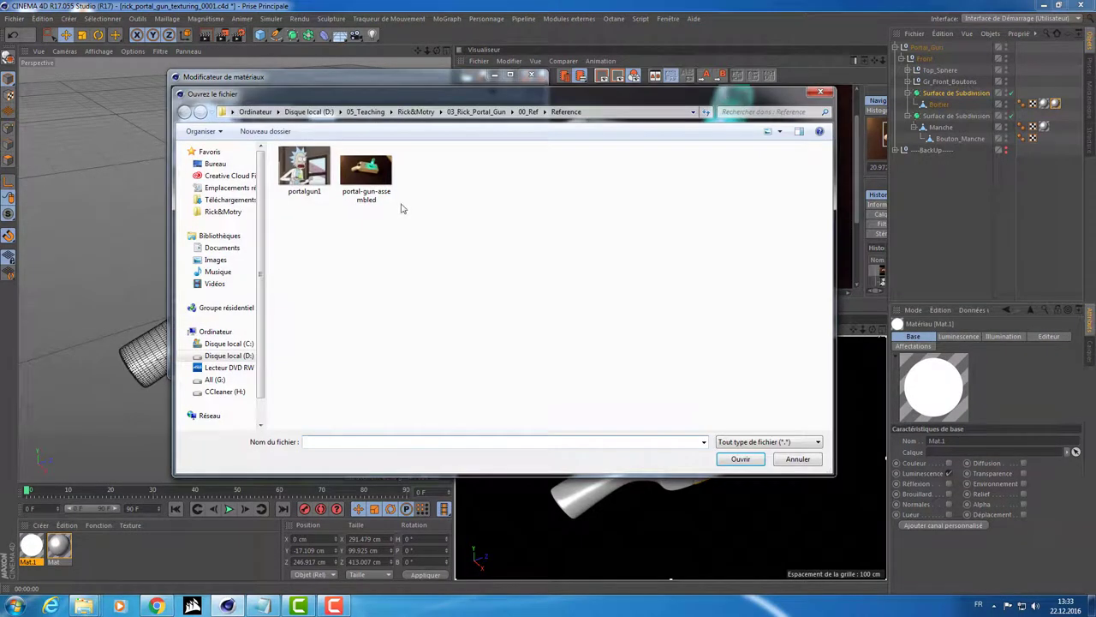
left_click(476, 112)
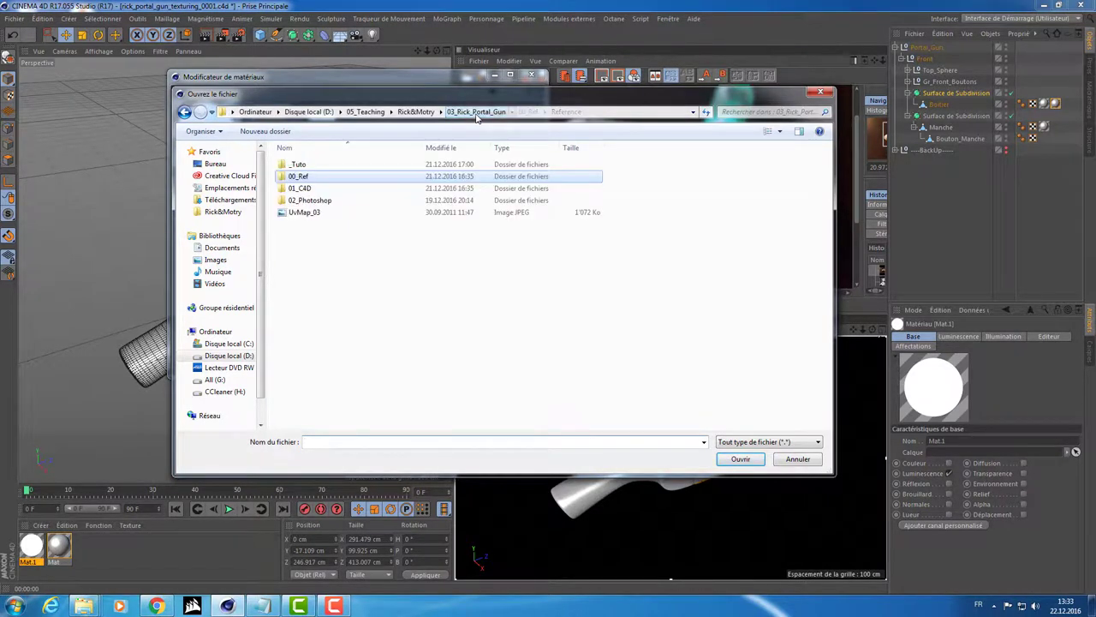
double_click(340, 188)
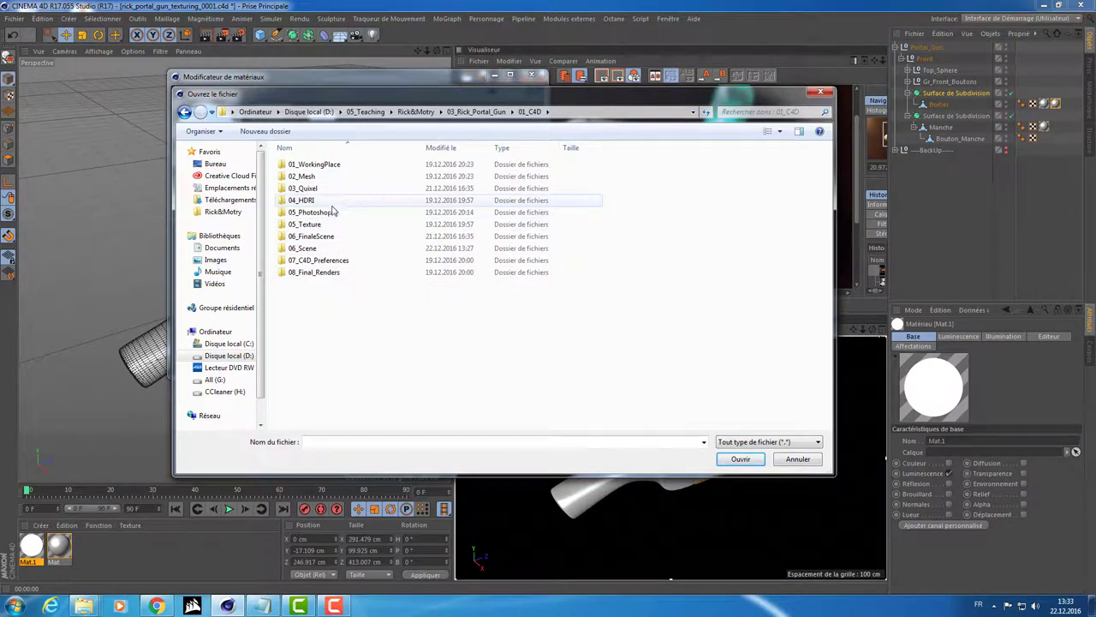
double_click(337, 202)
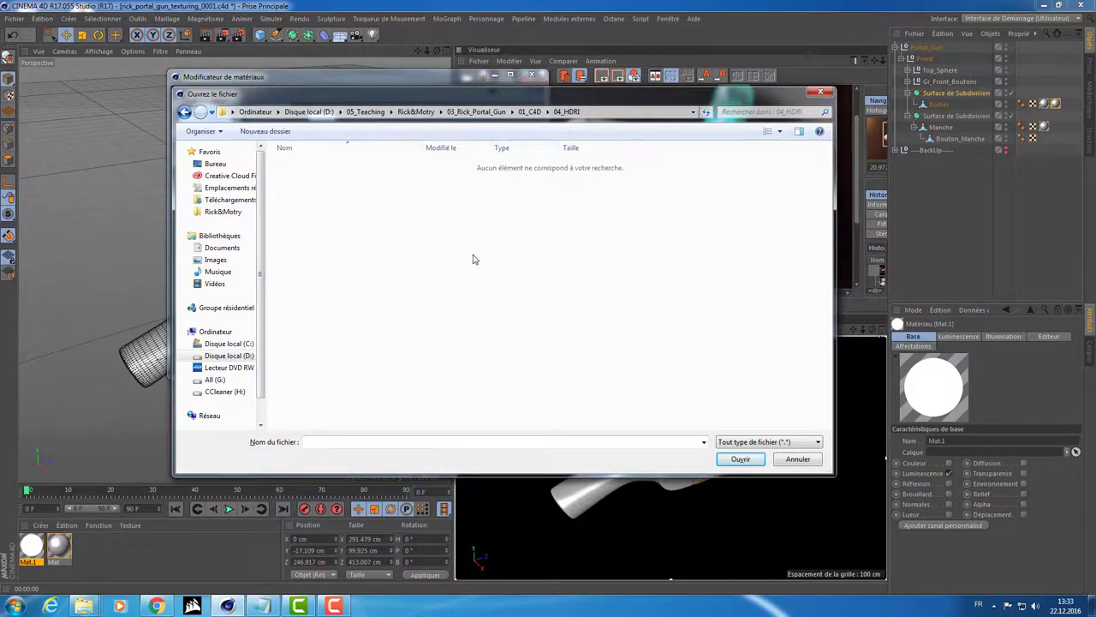
key("alt+Tab")
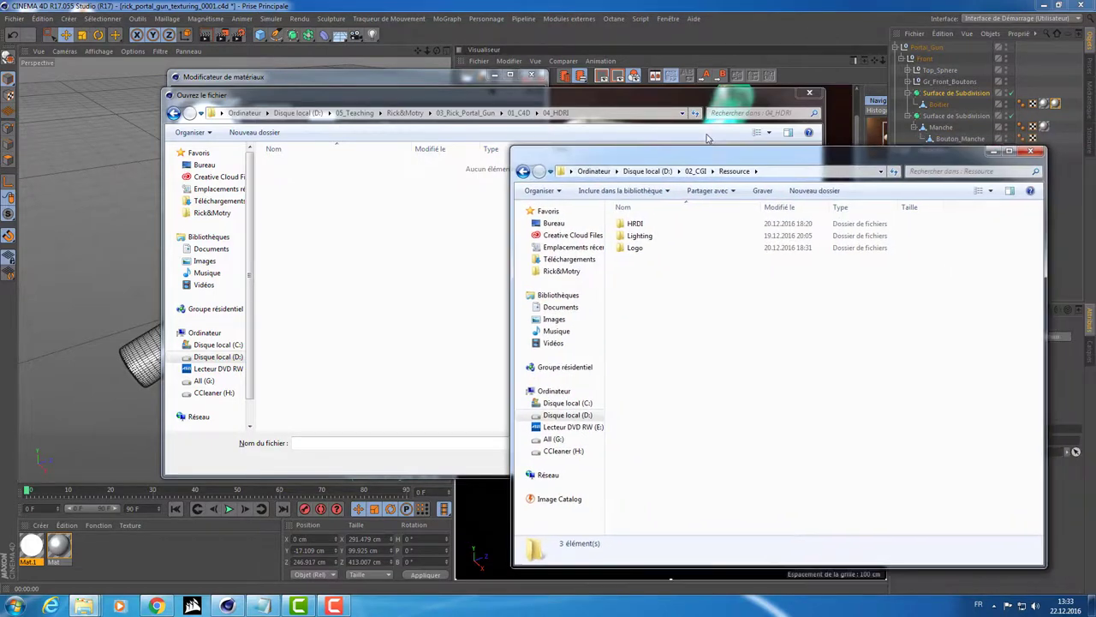
- Navigate Explorer to D:\02_CGI\Ressource\HRDI\HDRI\Old_Industrial_Hall
left_click_drag(633, 96, 414, 96)
left_click(414, 114)
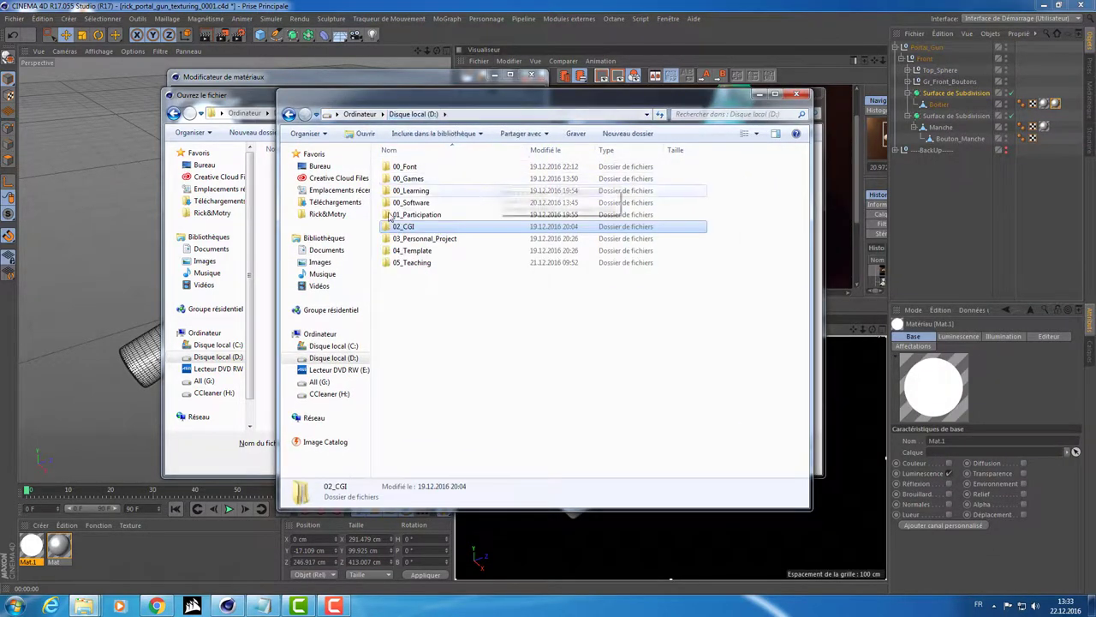
double_click(433, 228)
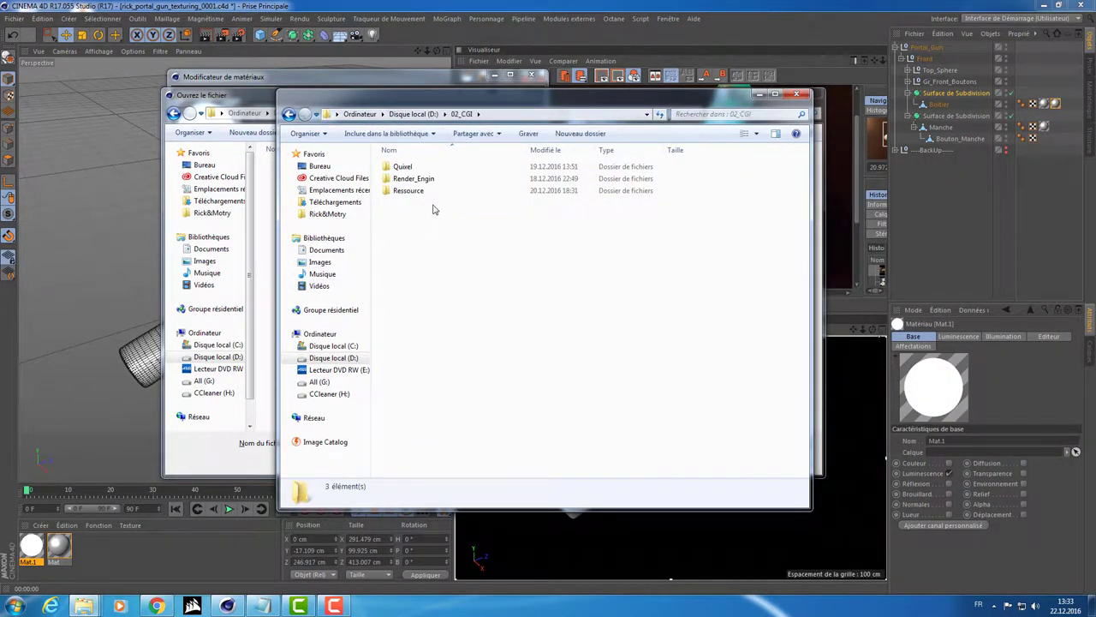
double_click(439, 188)
double_click(439, 167)
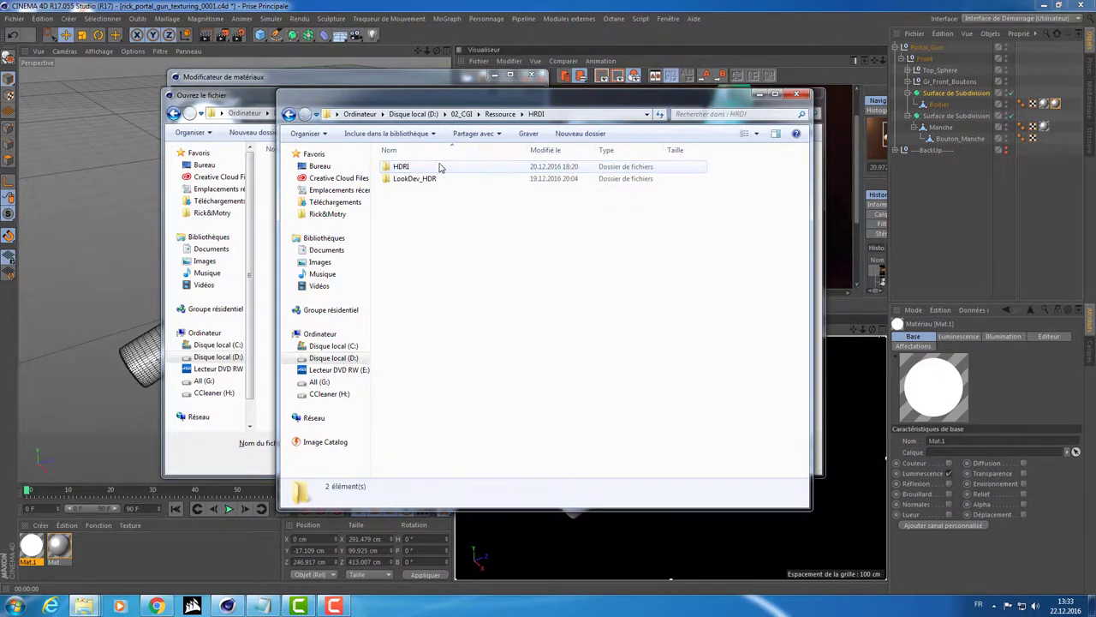
double_click(432, 167)
double_click(423, 168)
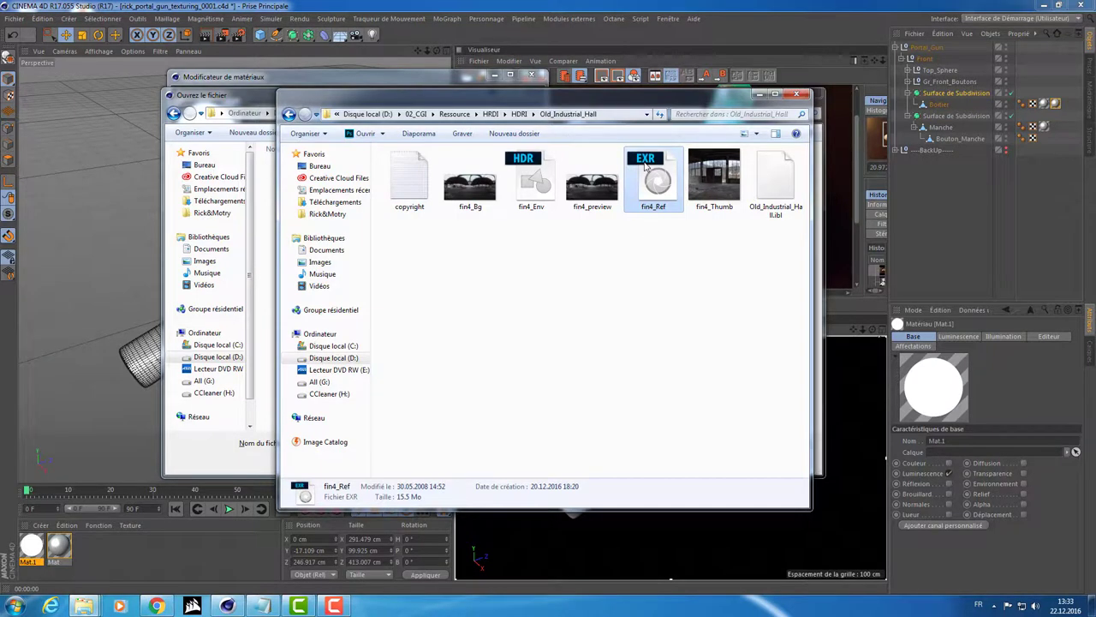
- Arrange the HDRI folder window beside the file dialog and copy the project's folder path
left_click_drag(500, 101, 773, 149)
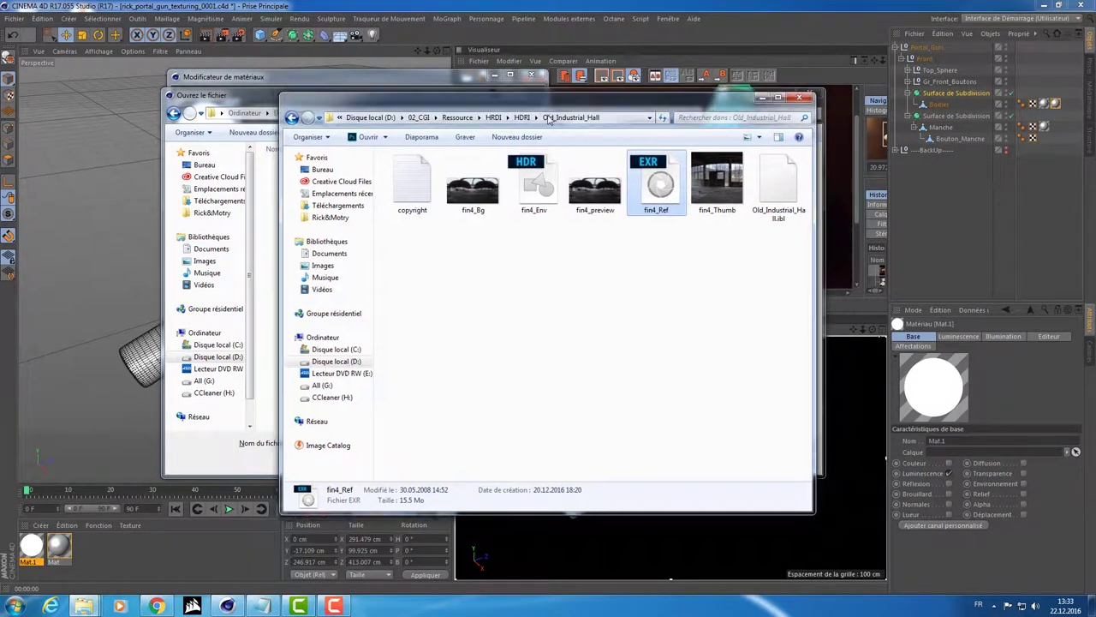
left_click(438, 253)
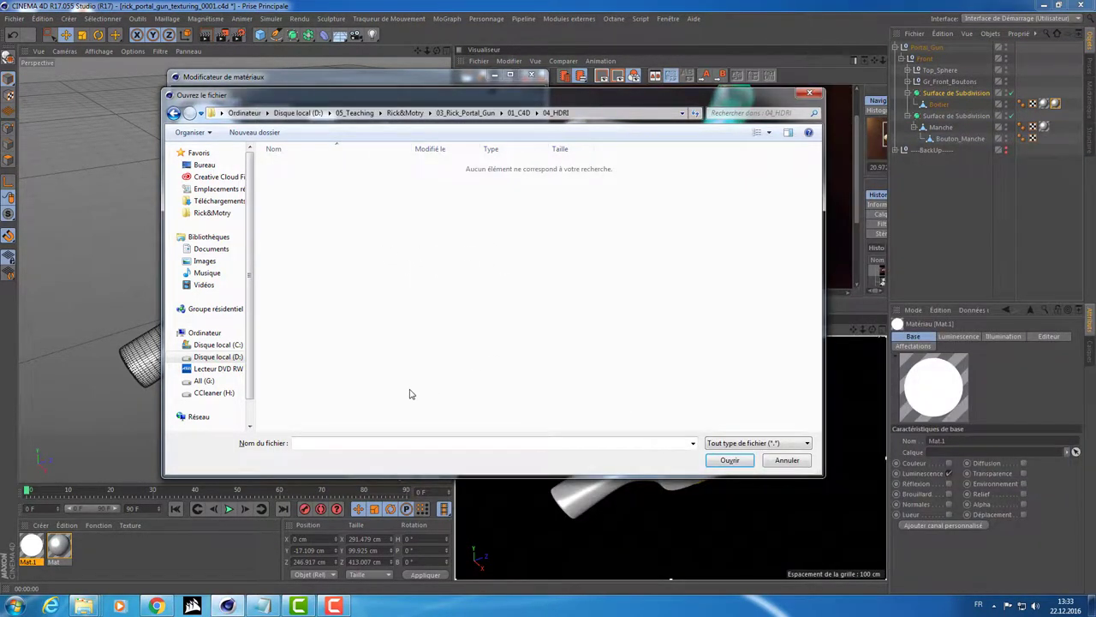
key("alt+Tab")
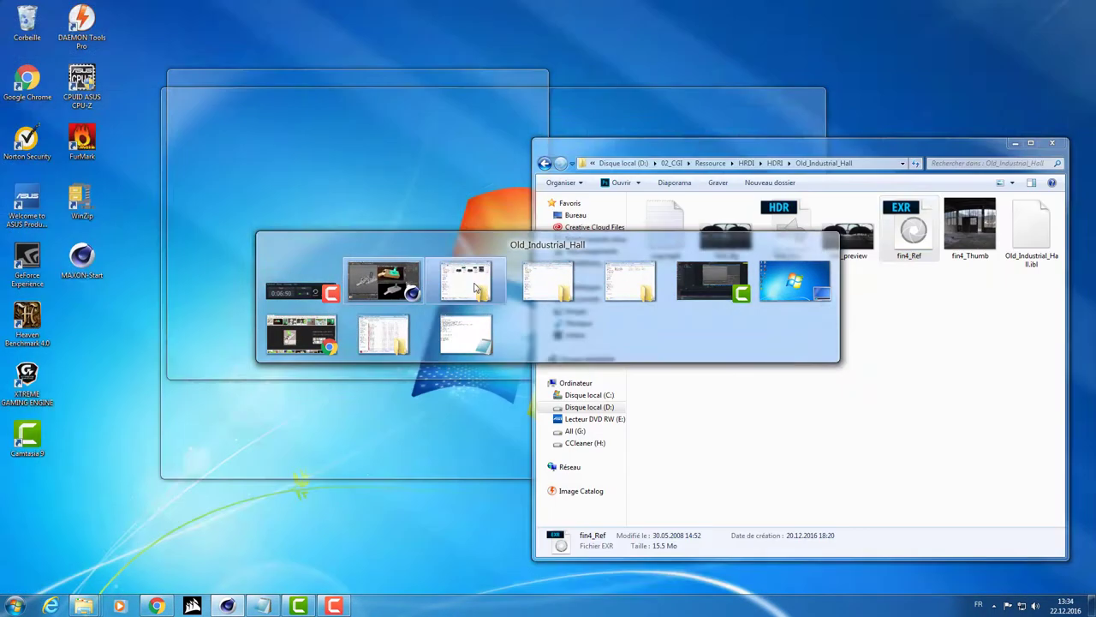
left_click(548, 282)
left_click_drag(682, 154, 704, 142)
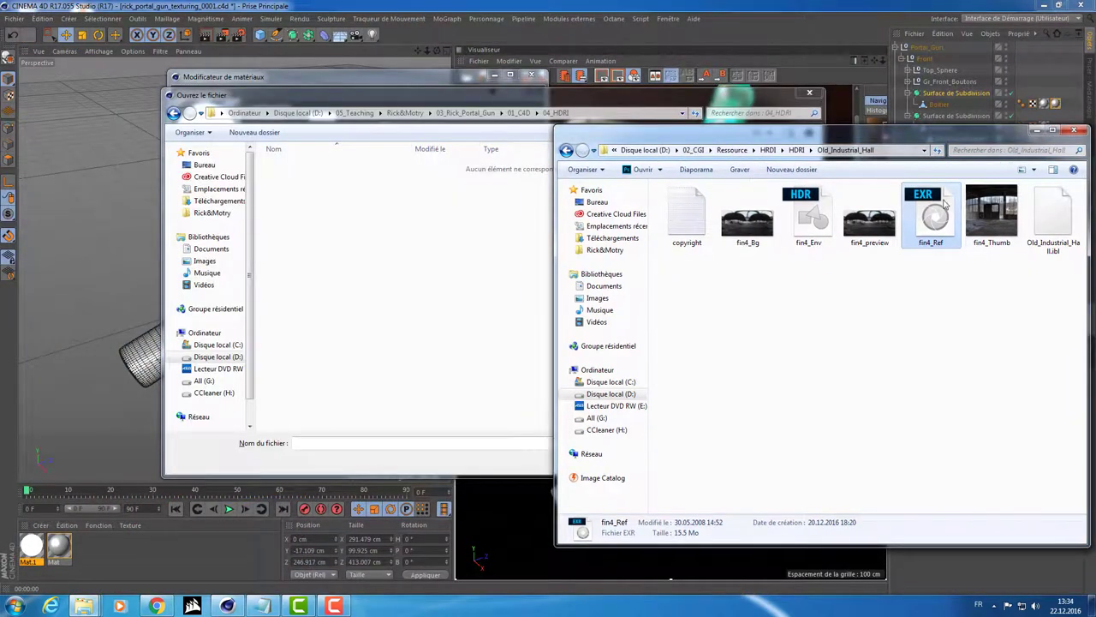
left_click(885, 150)
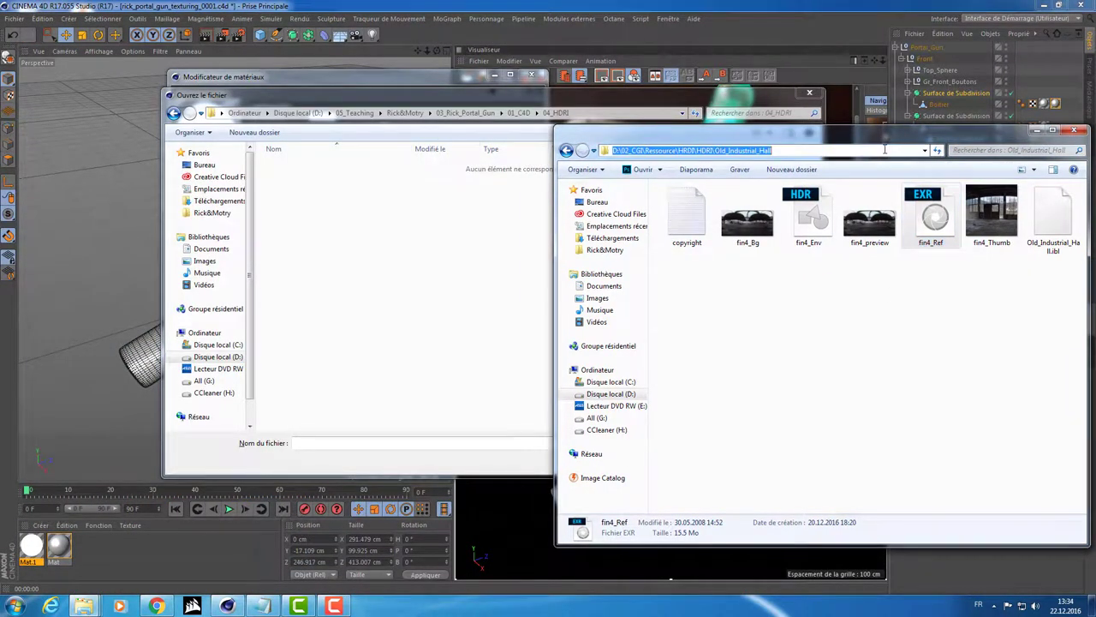
left_click(462, 280)
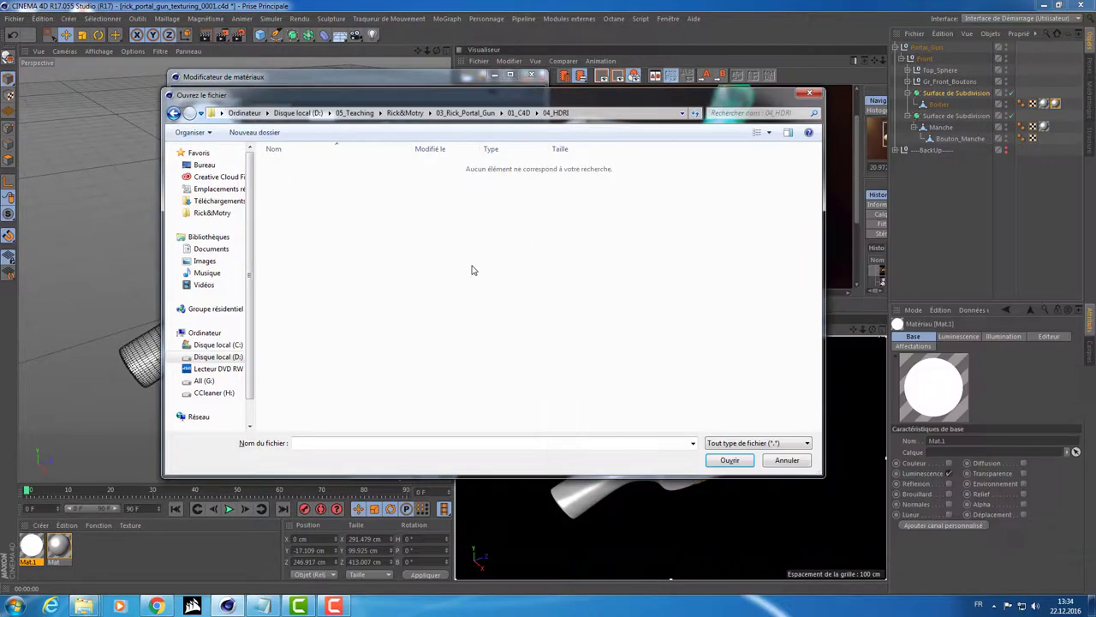
left_click(586, 114)
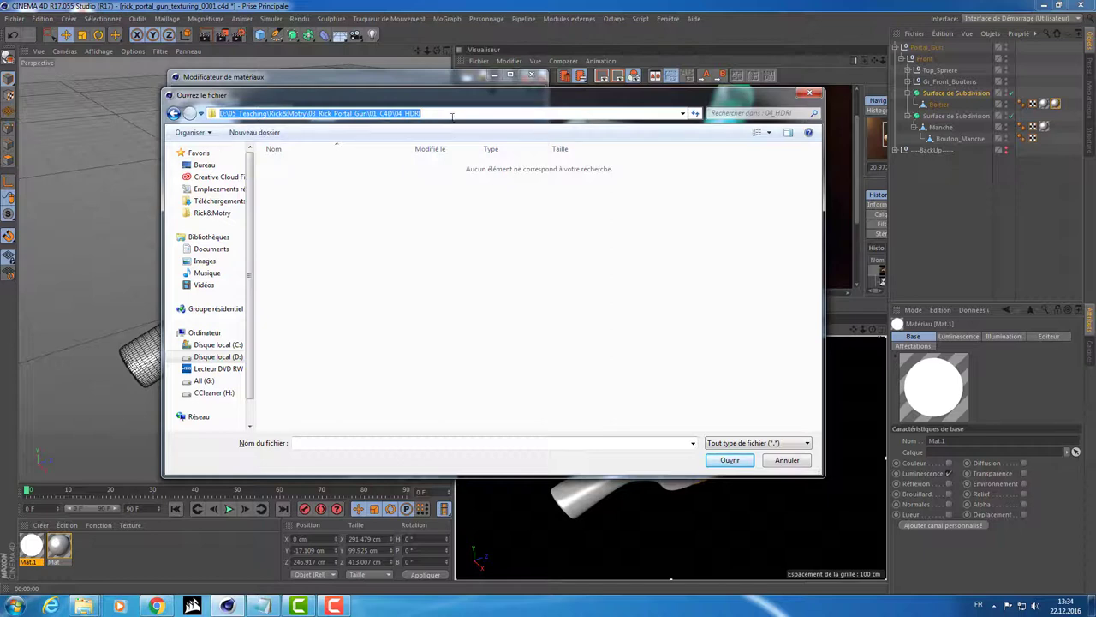
left_click_drag(480, 101, 368, 91)
left_click(379, 282)
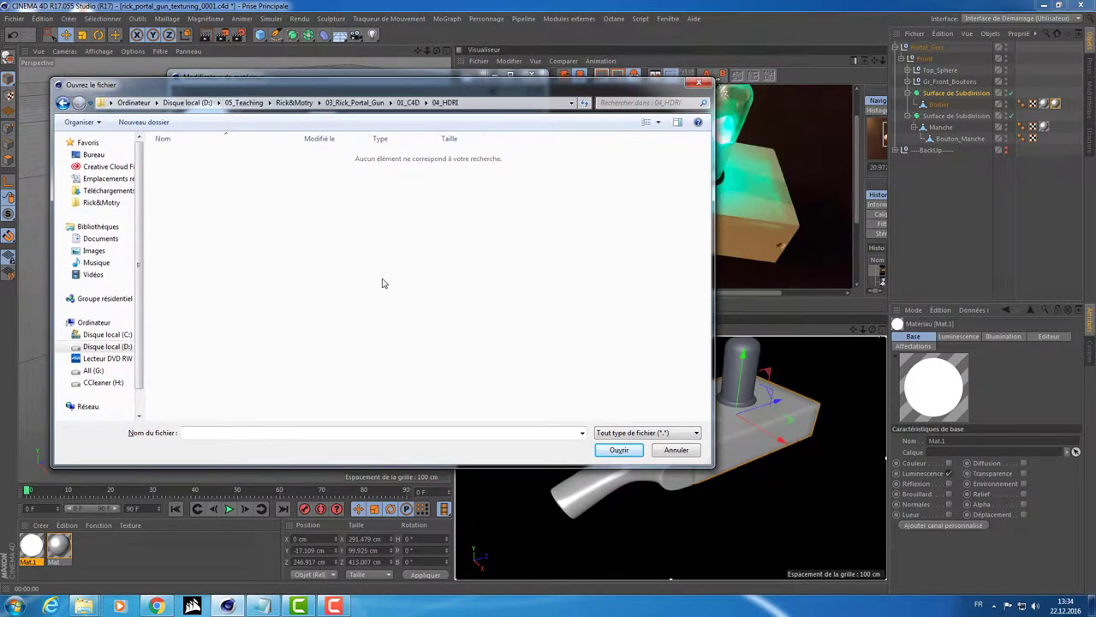
key("alt+Tab")
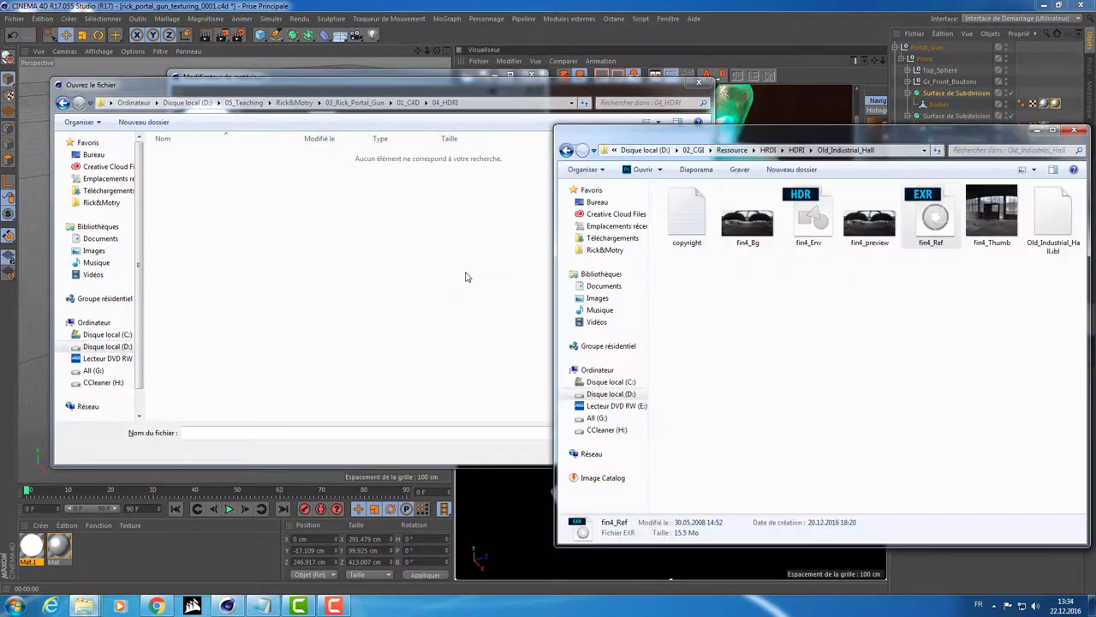
- Open a second window at the project's 04_HDRI folder and copy fin4_Ref into it
left_click(886, 313)
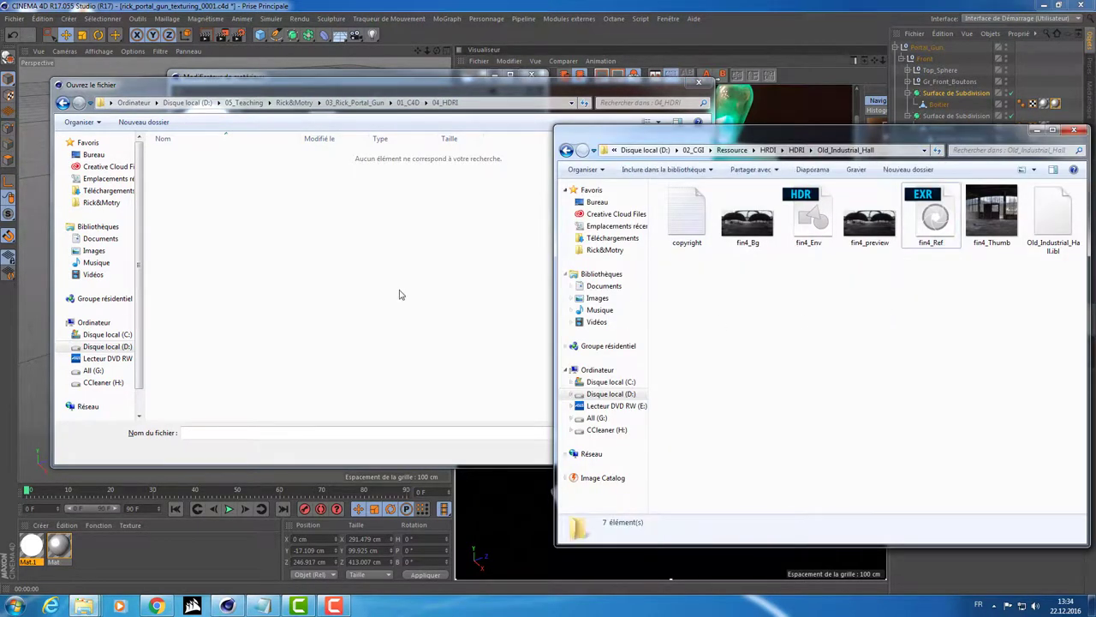
mouse_move(720, 137)
left_mouse_down()
mouse_move(735, 151)
mouse_move(363, 135)
left_mouse_up()
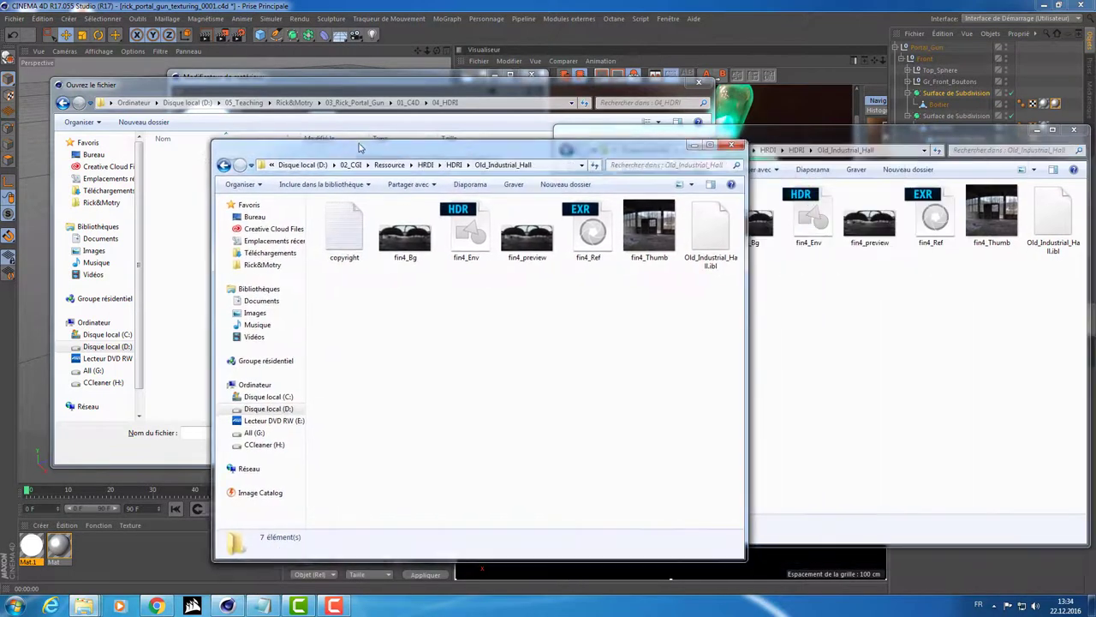
left_click(502, 148)
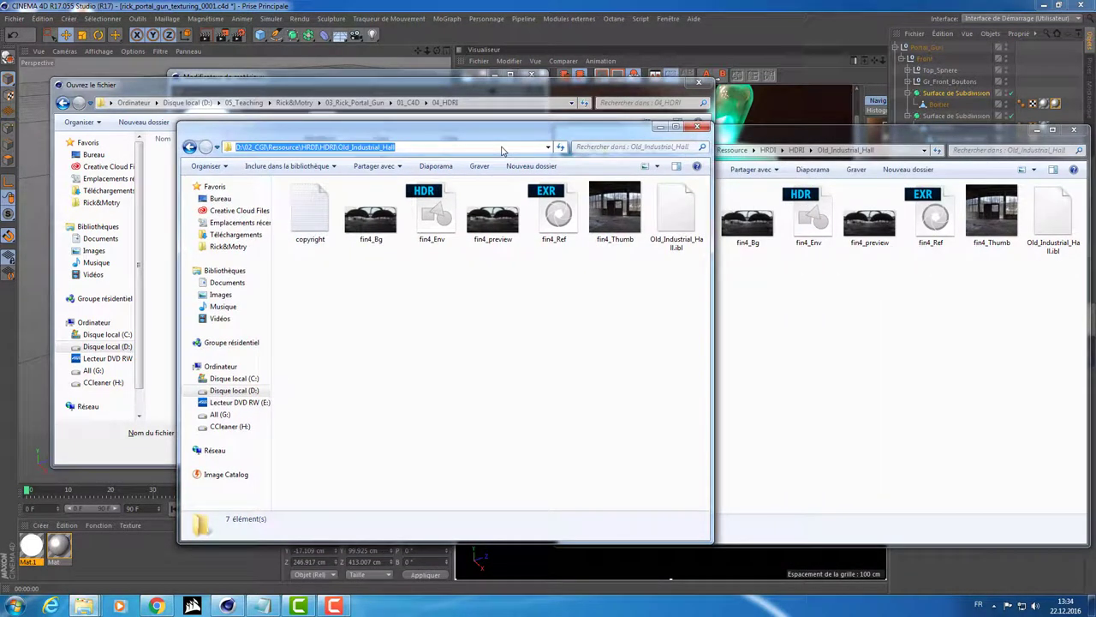
type("D:\\05_Teaching\\Rick&Motry\\03_Rick_Portal_Gun\\01_C4D\\04_HDRI")
key("Return")
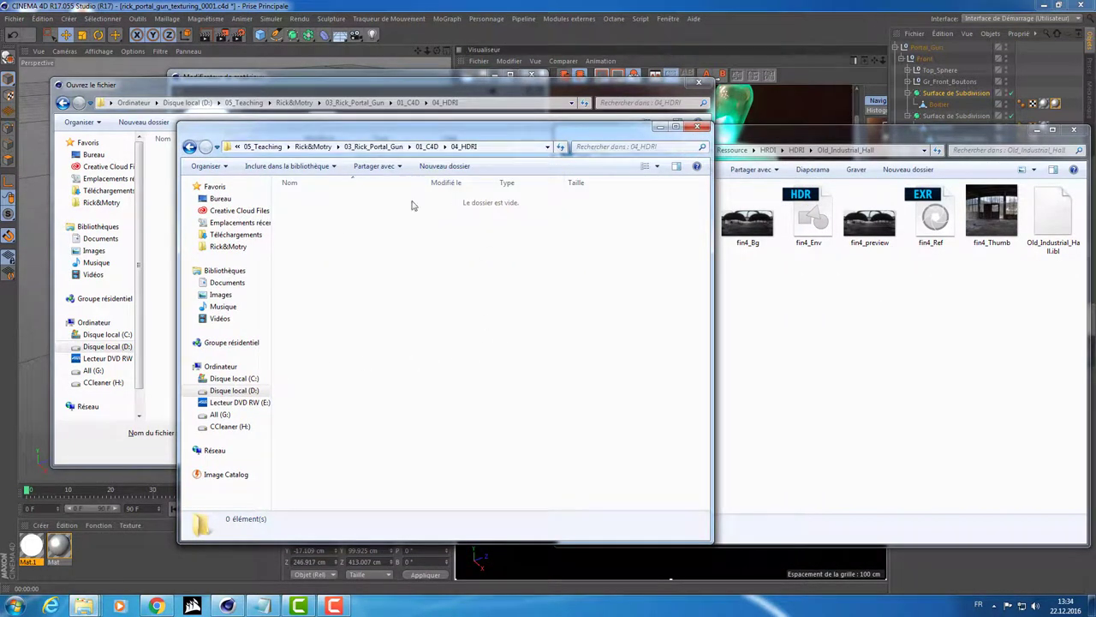
left_click_drag(419, 129, 363, 232)
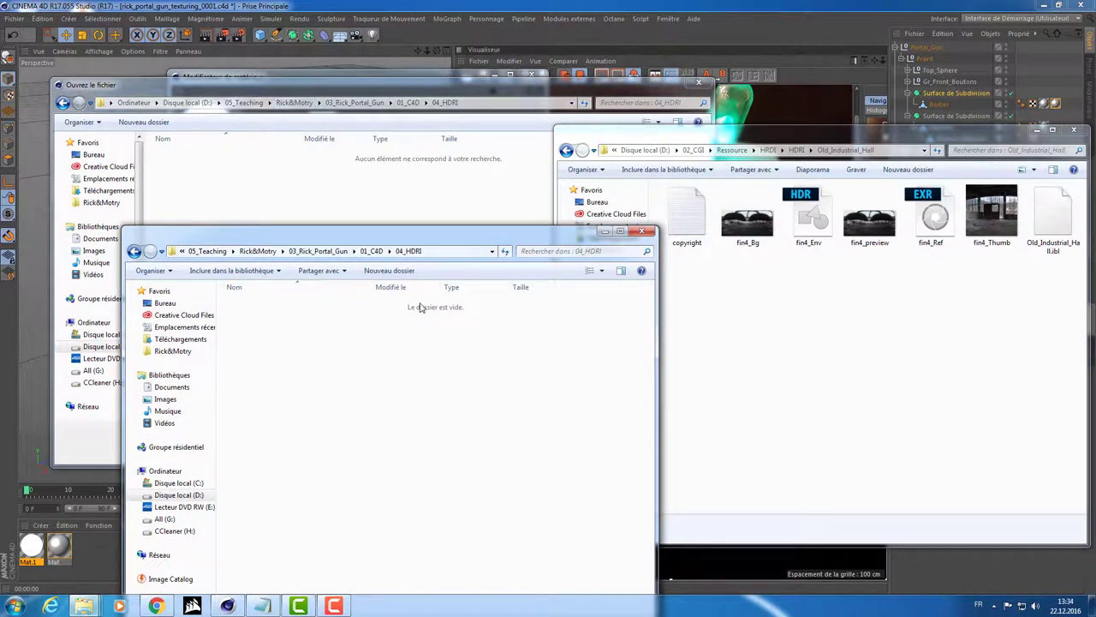
left_click_drag(436, 230, 363, 176)
left_click(862, 322)
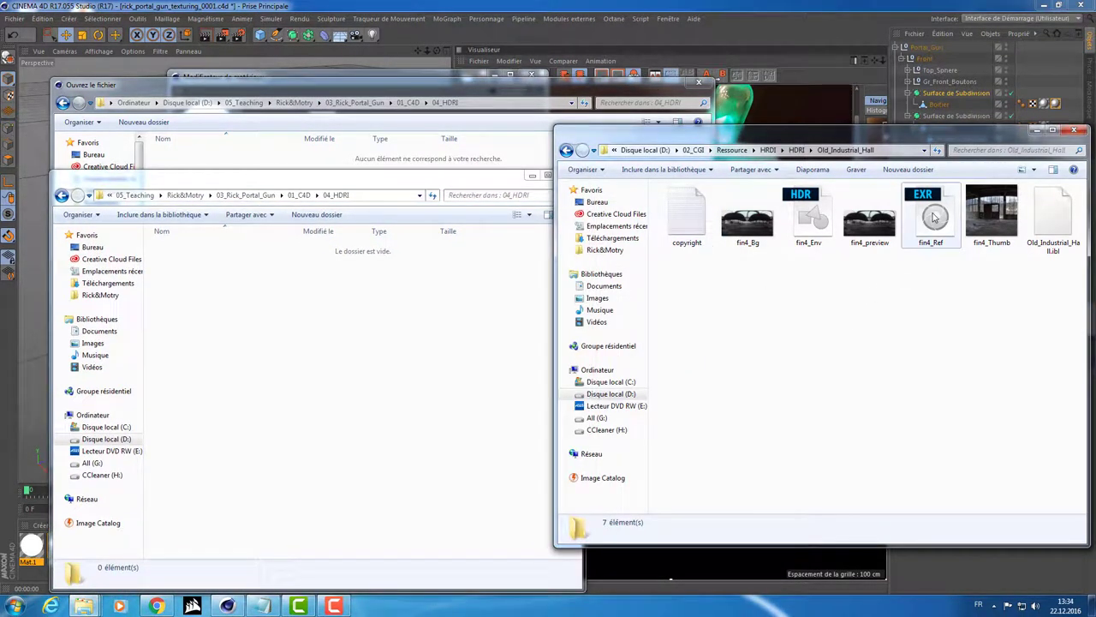
left_click_drag(934, 217, 359, 357)
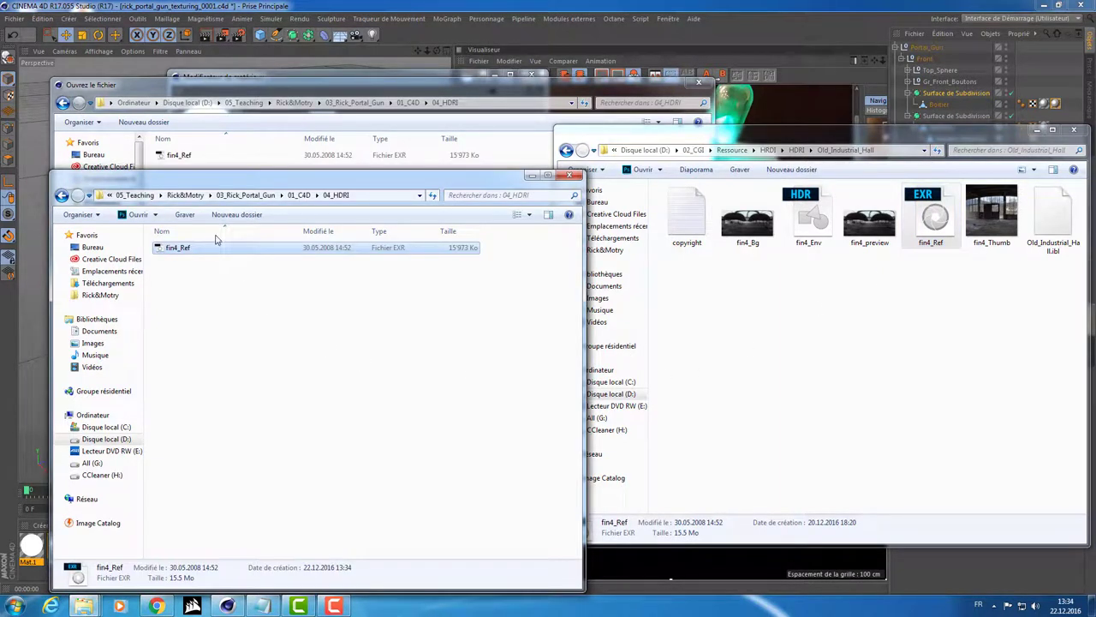
left_click(214, 161)
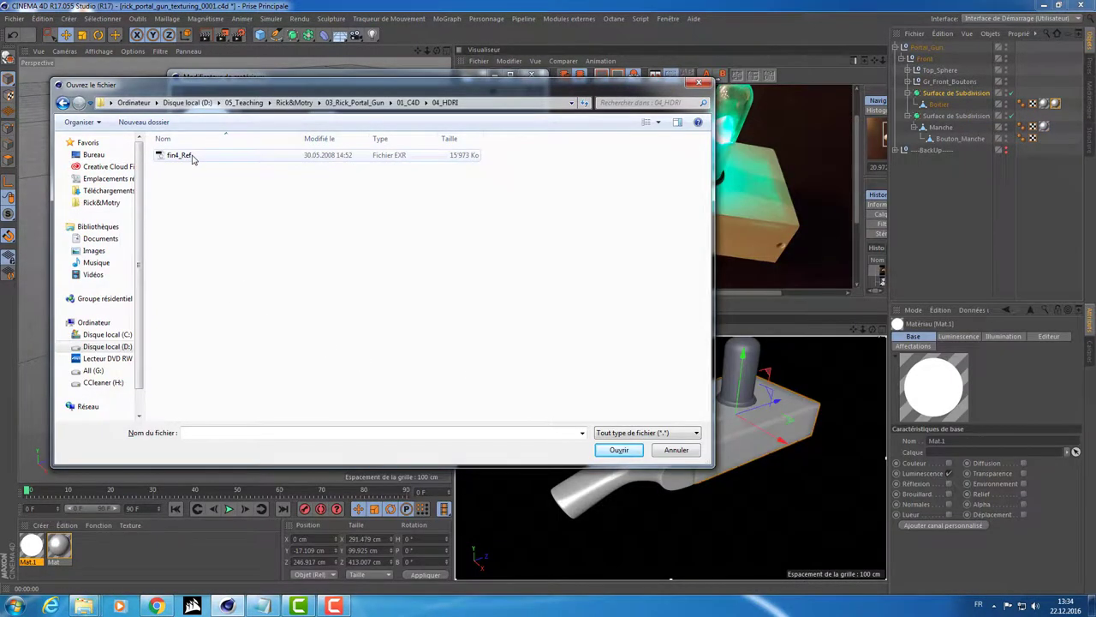
- Load fin4_Ref as Mat.1's Luminescence texture, copy it into the project, and close the editor
left_click(192, 158)
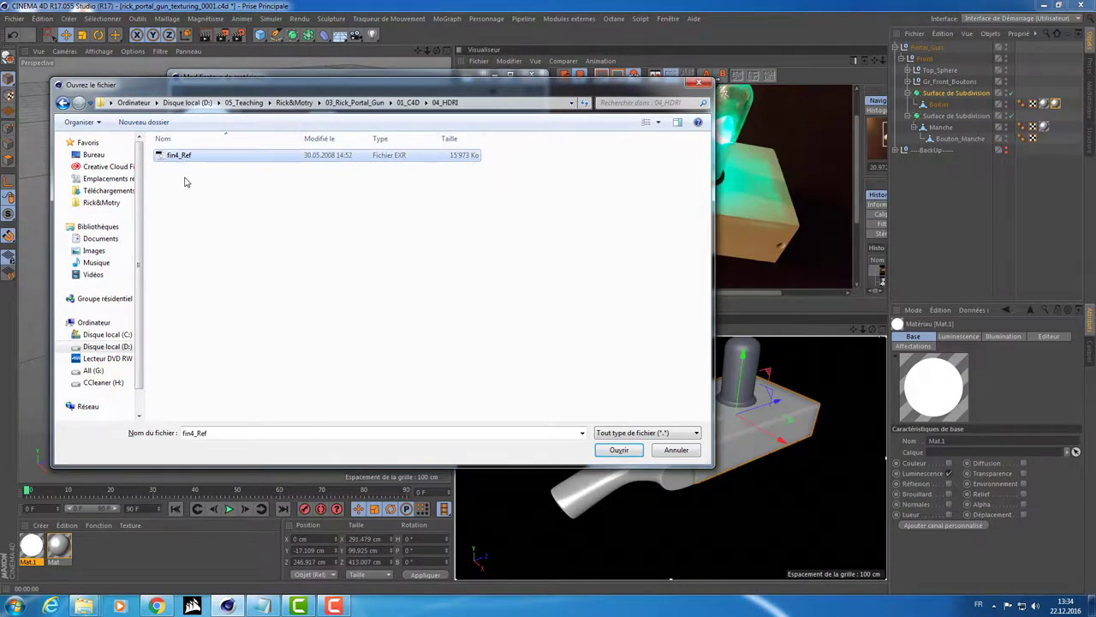
left_click(618, 450)
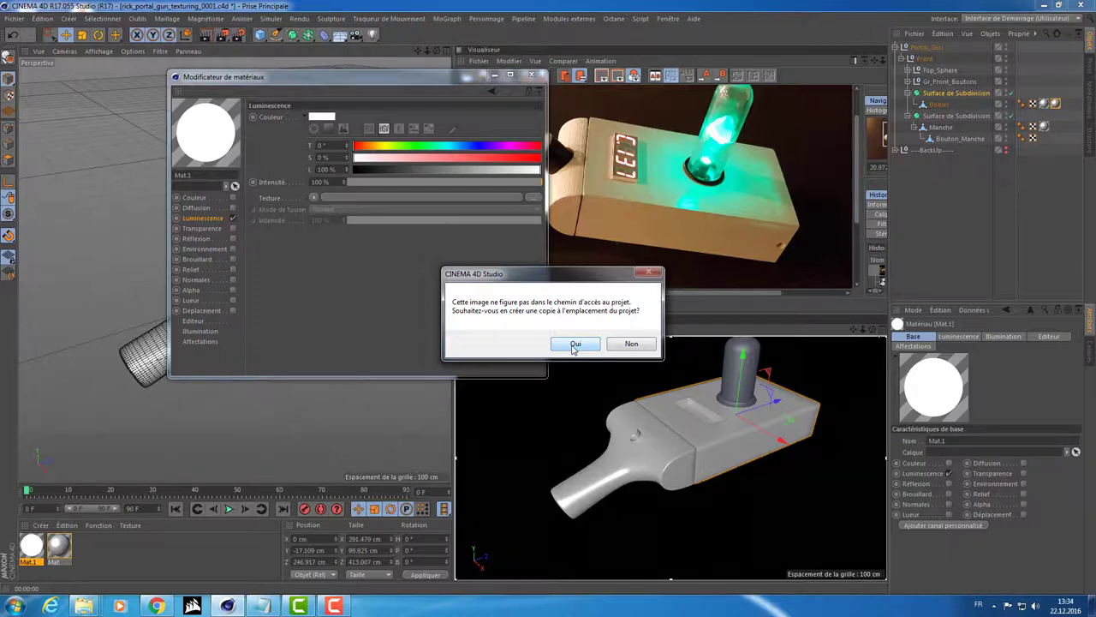
left_click(575, 345)
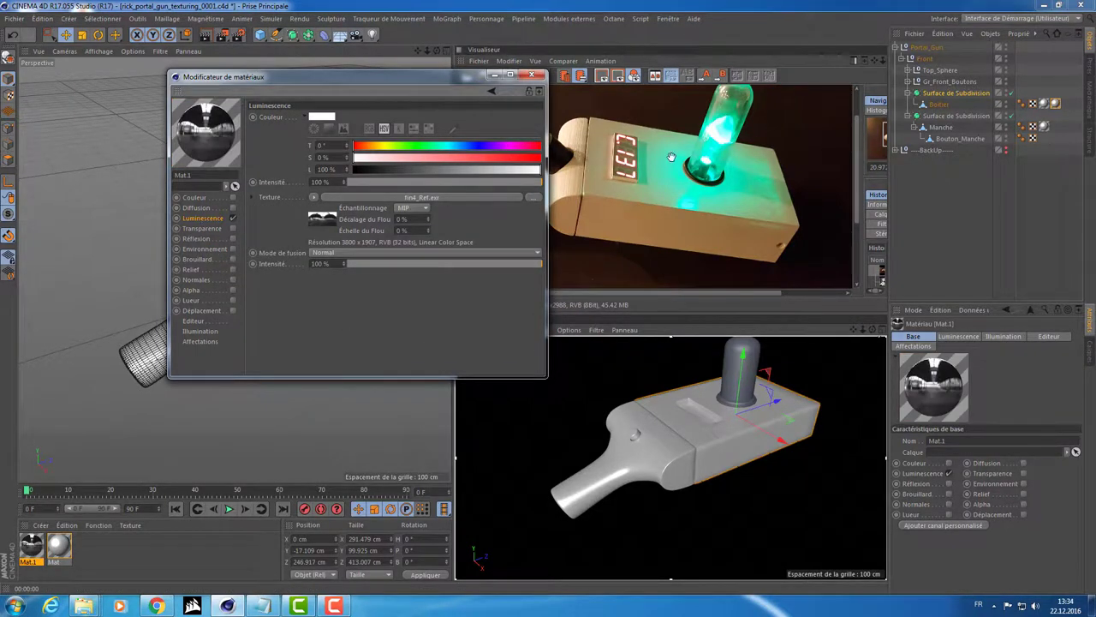
double_click(1055, 104)
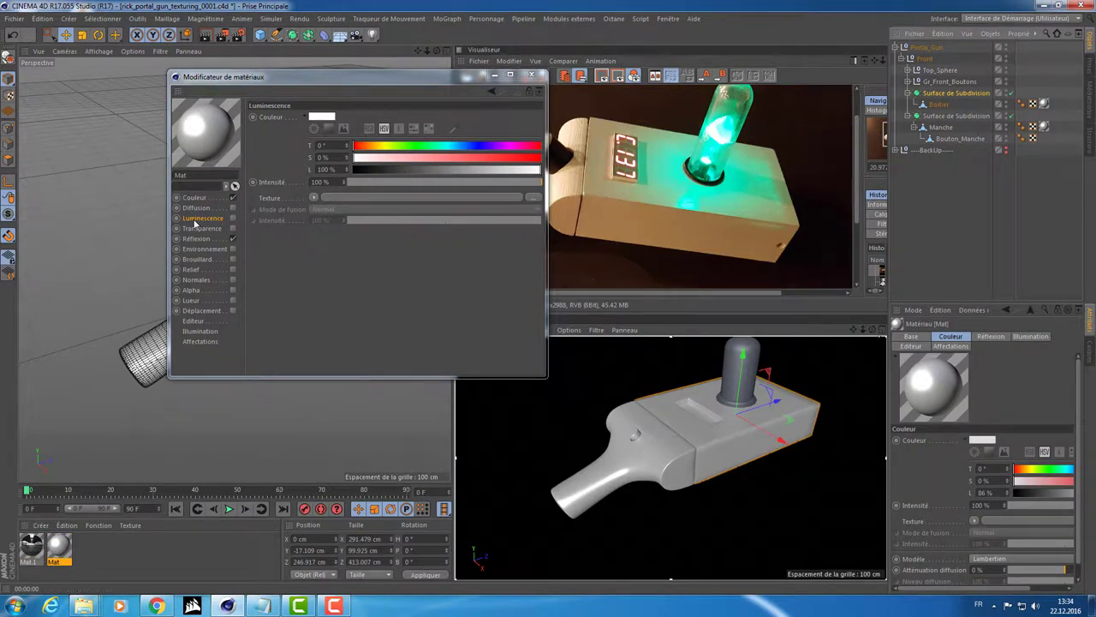
left_click(31, 546)
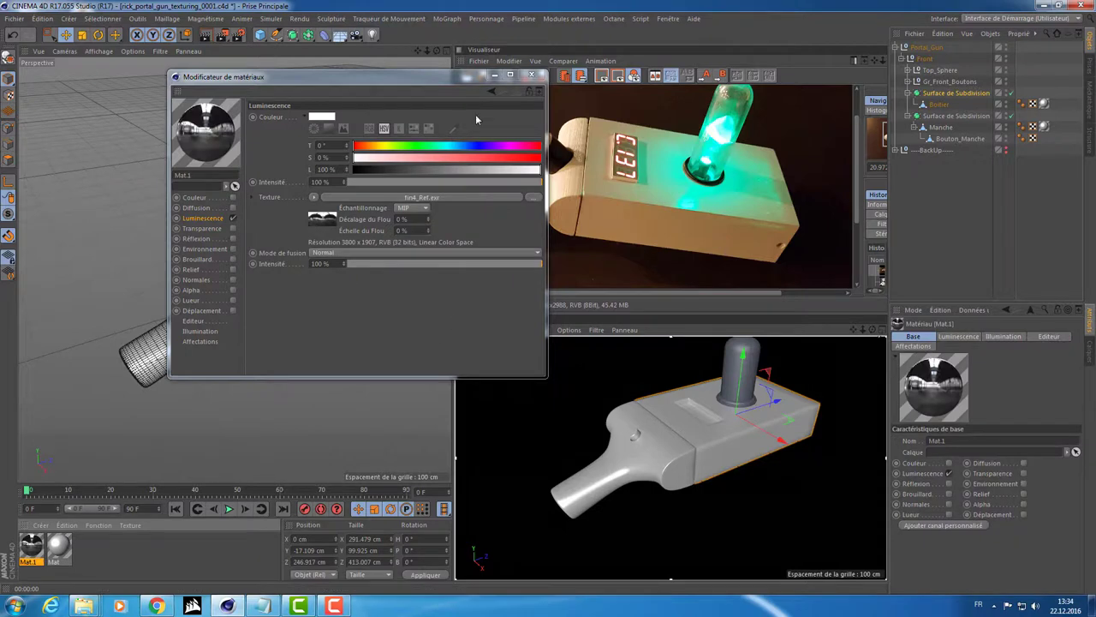
left_click(531, 75)
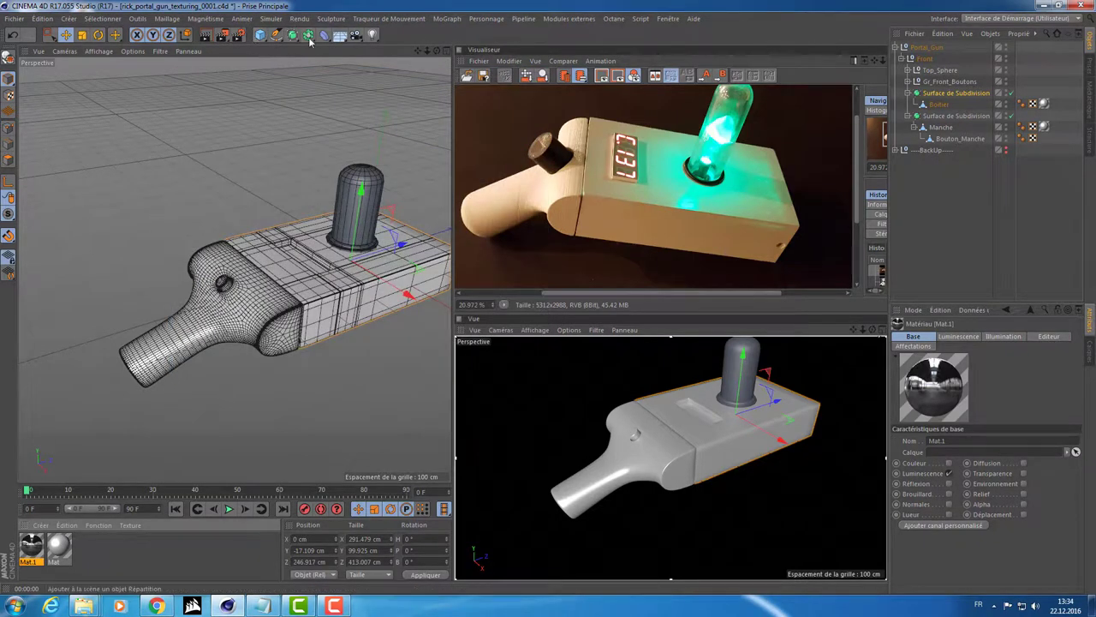
- Add a Ciel sky object and apply Mat.1 to it
left_click(340, 35)
left_click(364, 62)
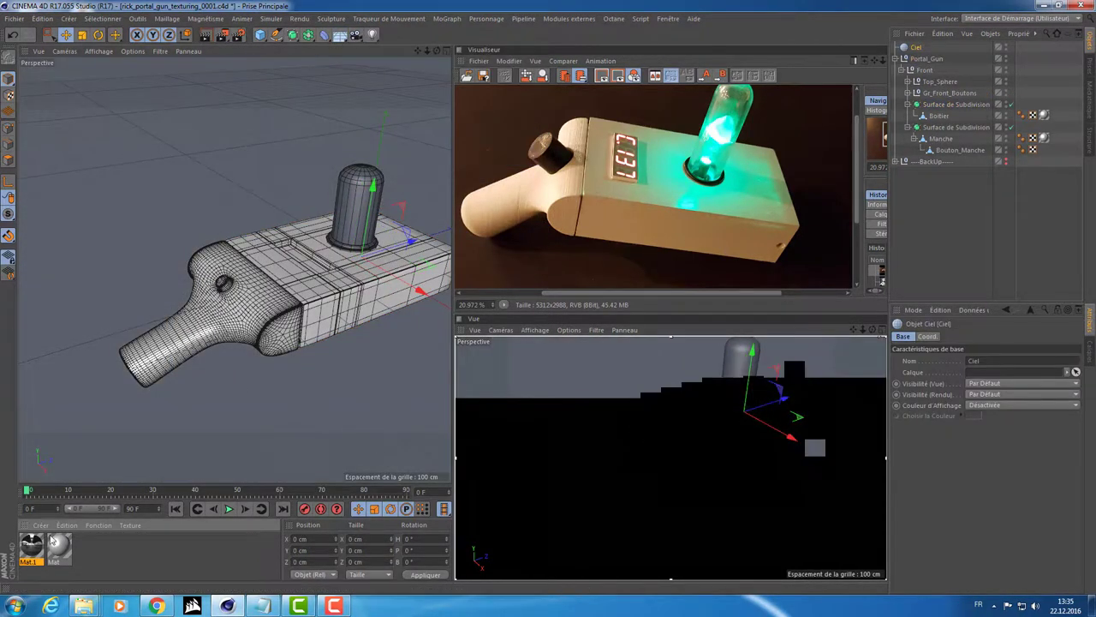
left_click_drag(31, 547, 915, 47)
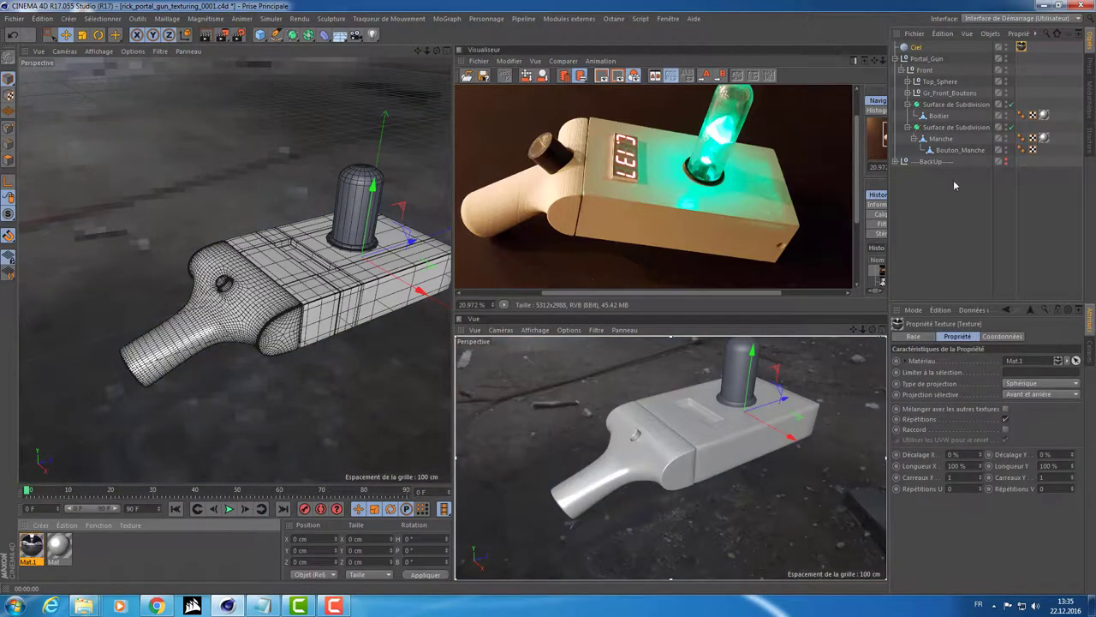
- Orbit the lower view around the handle and box, undoing an accidental texture projection move
scroll(630, 476, "up", 5)
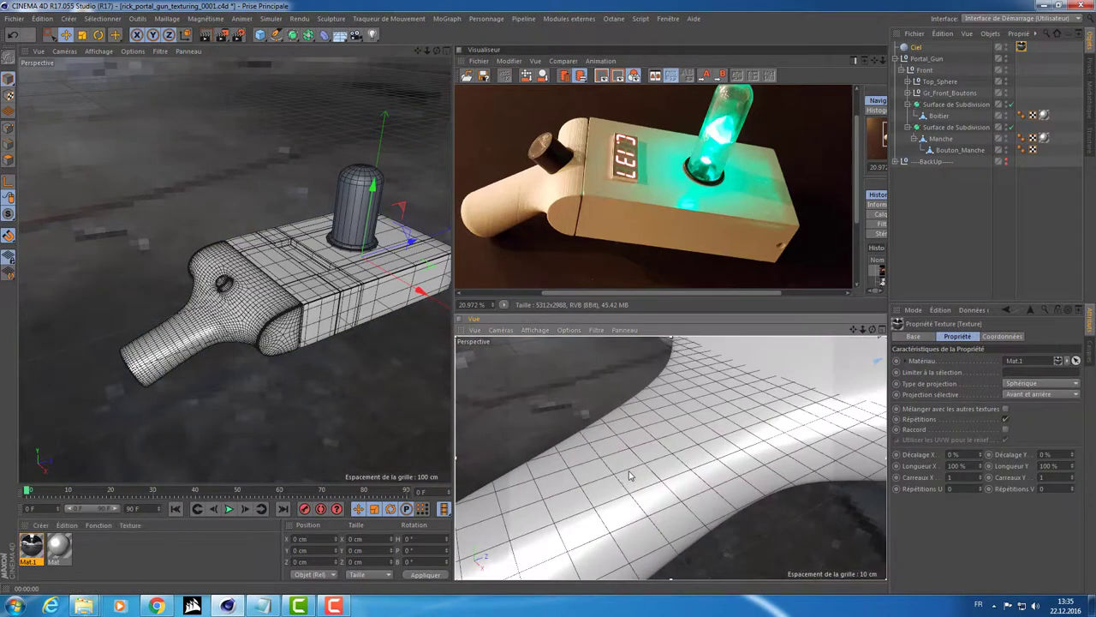
mouse_move(750, 459)
left_mouse_down("alt")
mouse_move(833, 430)
mouse_move(745, 459)
mouse_move(720, 441)
mouse_move(757, 454)
mouse_move(665, 493)
mouse_move(622, 467)
left_mouse_up("alt")
scroll(756, 454, "down", 3)
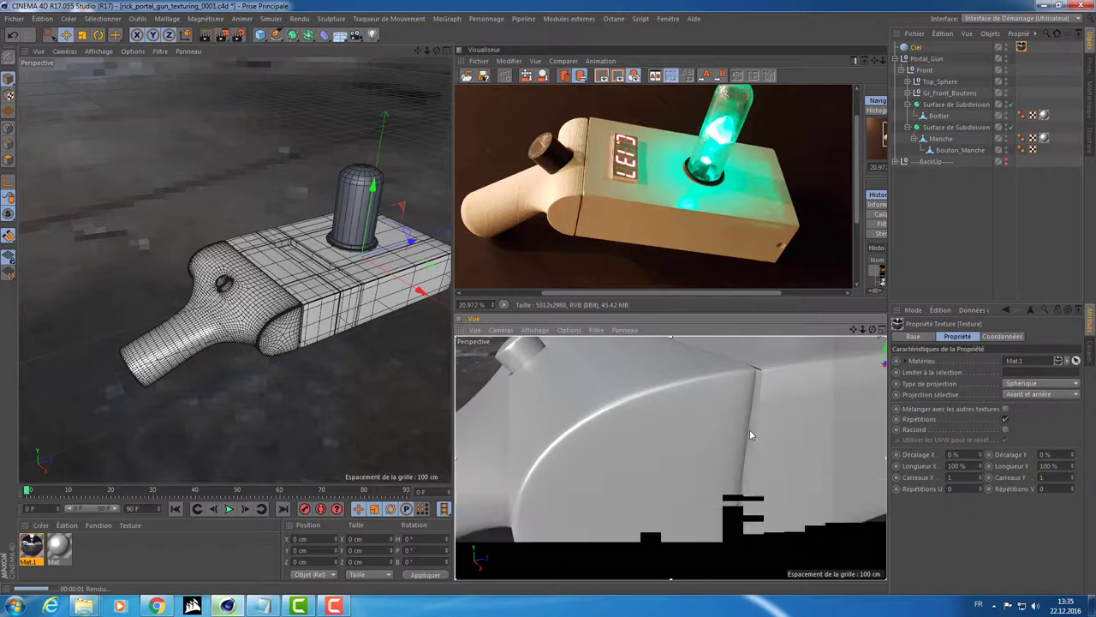
scroll(745, 429, "down", 2)
mouse_move(724, 441)
left_mouse_down("alt")
mouse_move(786, 442)
mouse_move(703, 486)
mouse_move(691, 466)
mouse_move(738, 420)
mouse_move(719, 417)
left_mouse_up("alt")
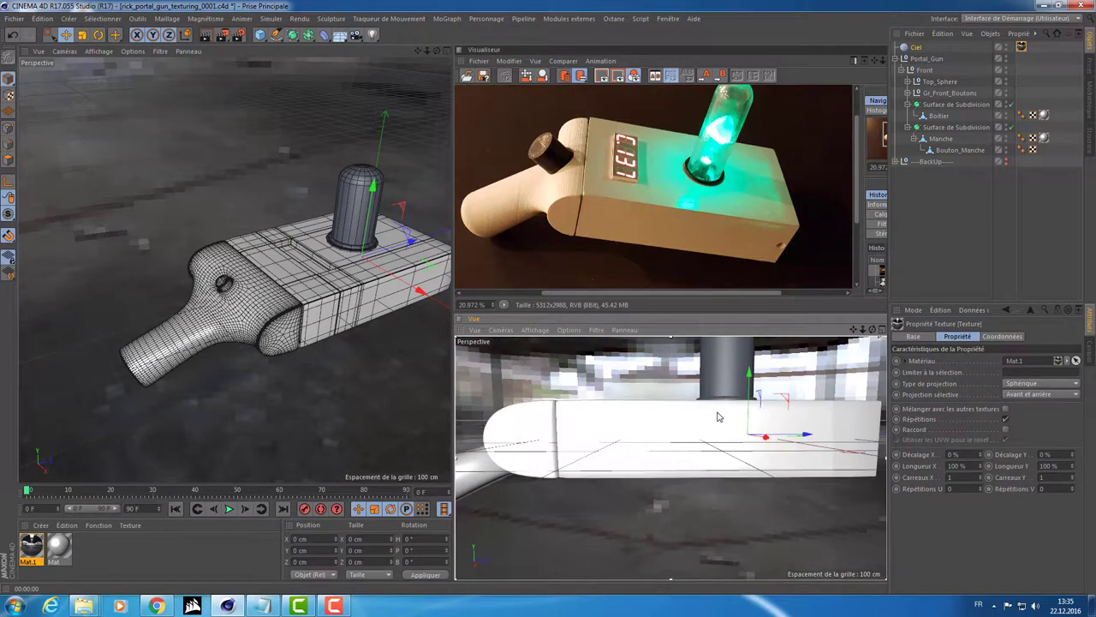
left_click_drag(585, 395, 645, 445)
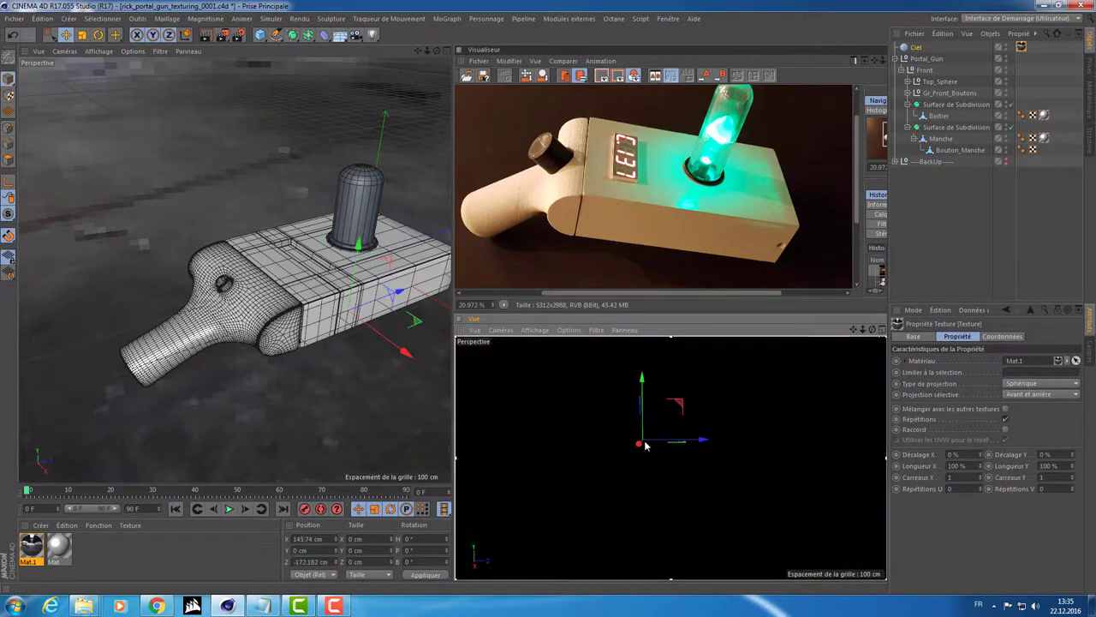
key("ctrl+z")
left_click_drag(570, 391, 168, 512, "alt")
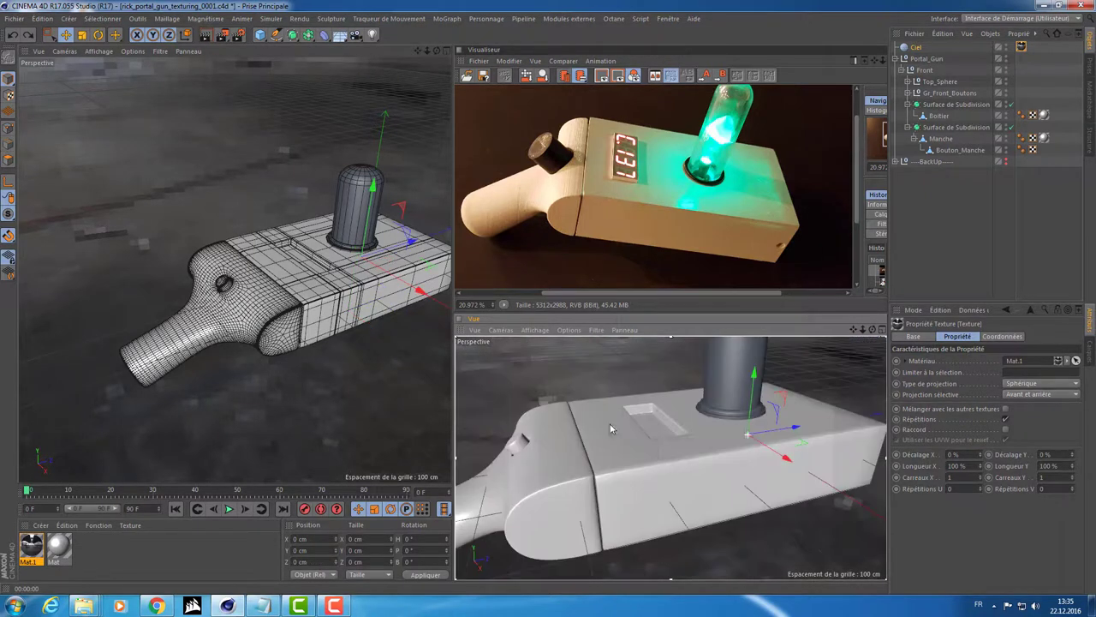
- Set Mat's reflection layer Calque 1 to 60% and its roughness to 11%
double_click(58, 542)
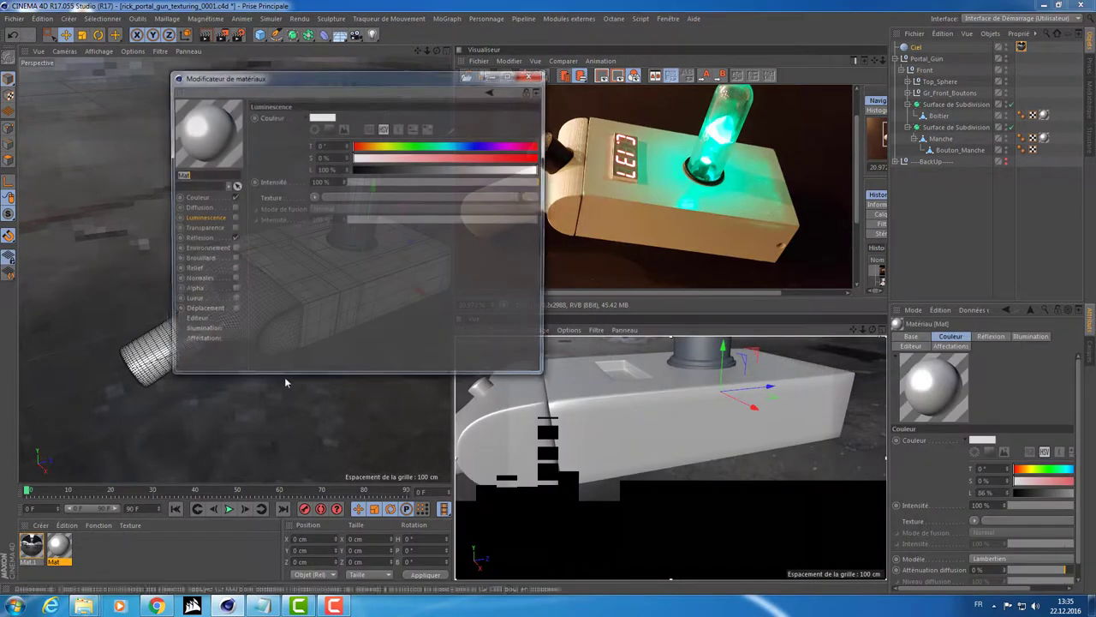
left_click(211, 239)
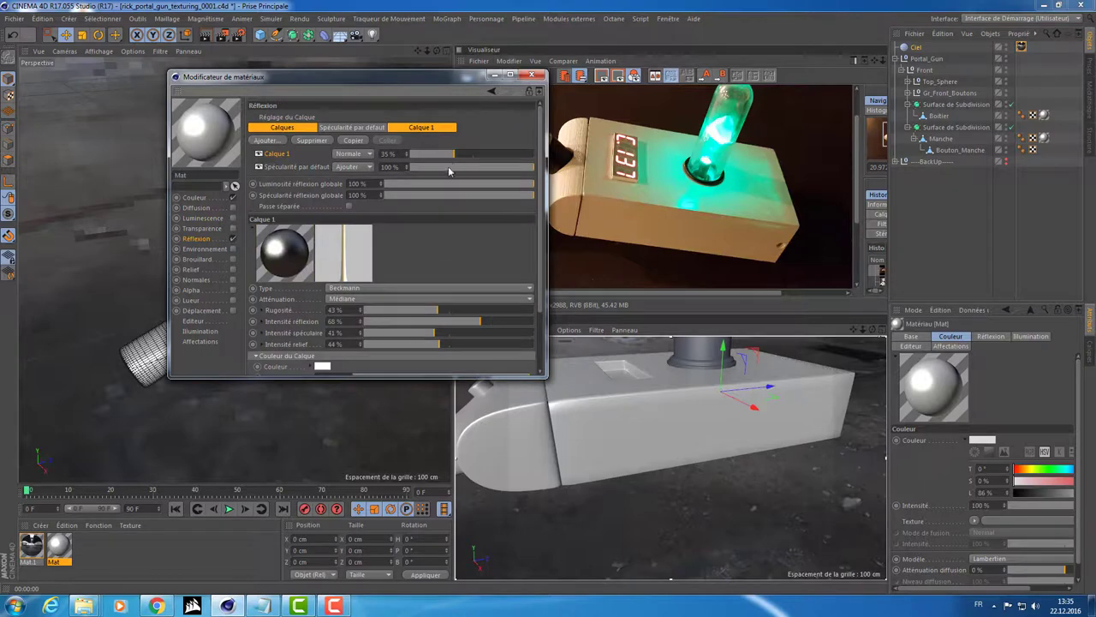
left_click_drag(463, 154, 484, 154)
left_click_drag(489, 309, 506, 305)
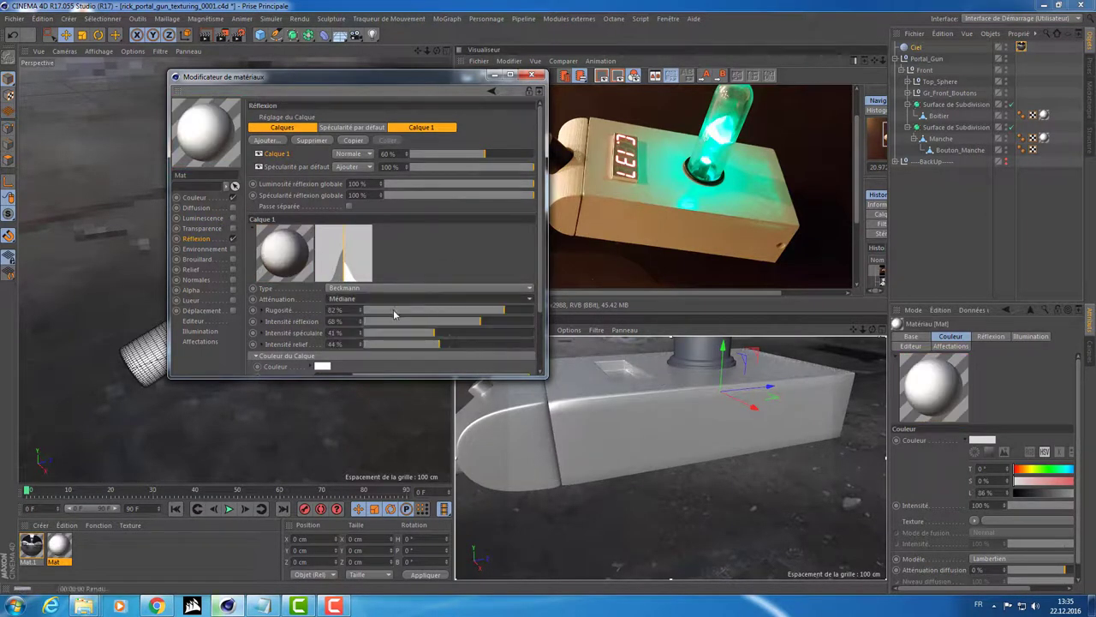
left_click_drag(393, 309, 384, 310)
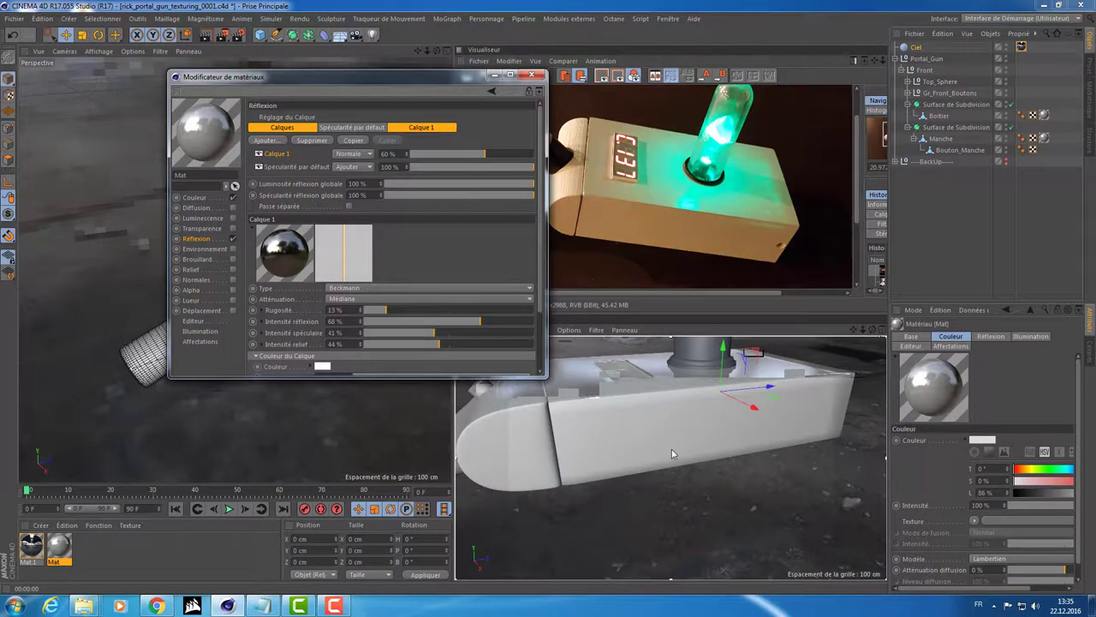
mouse_move(634, 433)
left_mouse_down("alt")
mouse_move(660, 442)
mouse_move(652, 425)
mouse_move(634, 435)
mouse_move(678, 433)
left_mouse_up("alt")
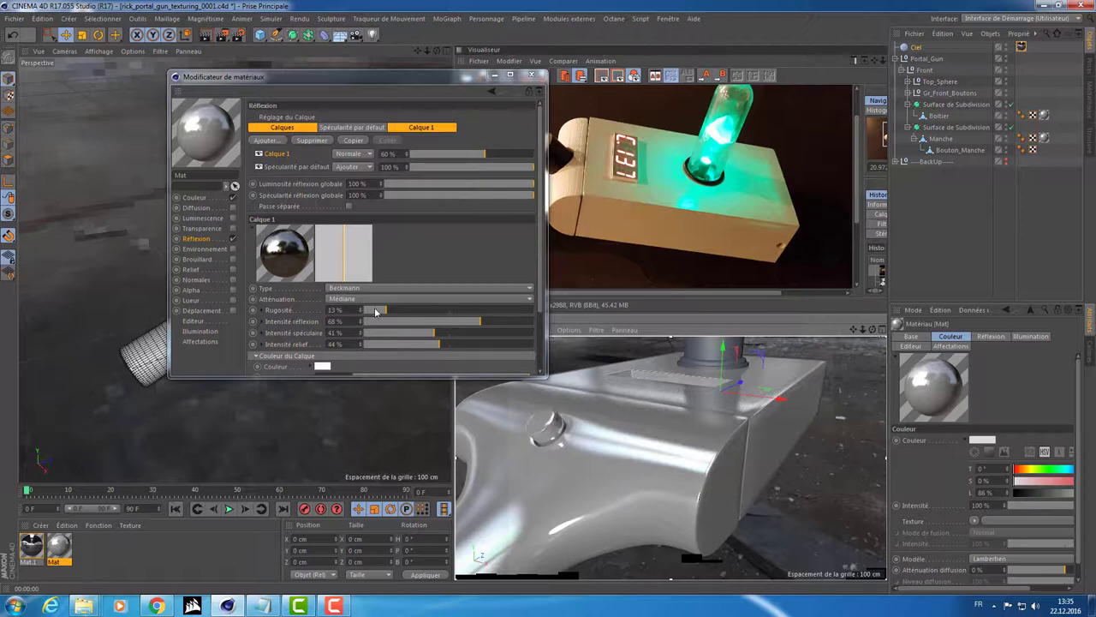
left_click_drag(374, 310, 361, 311)
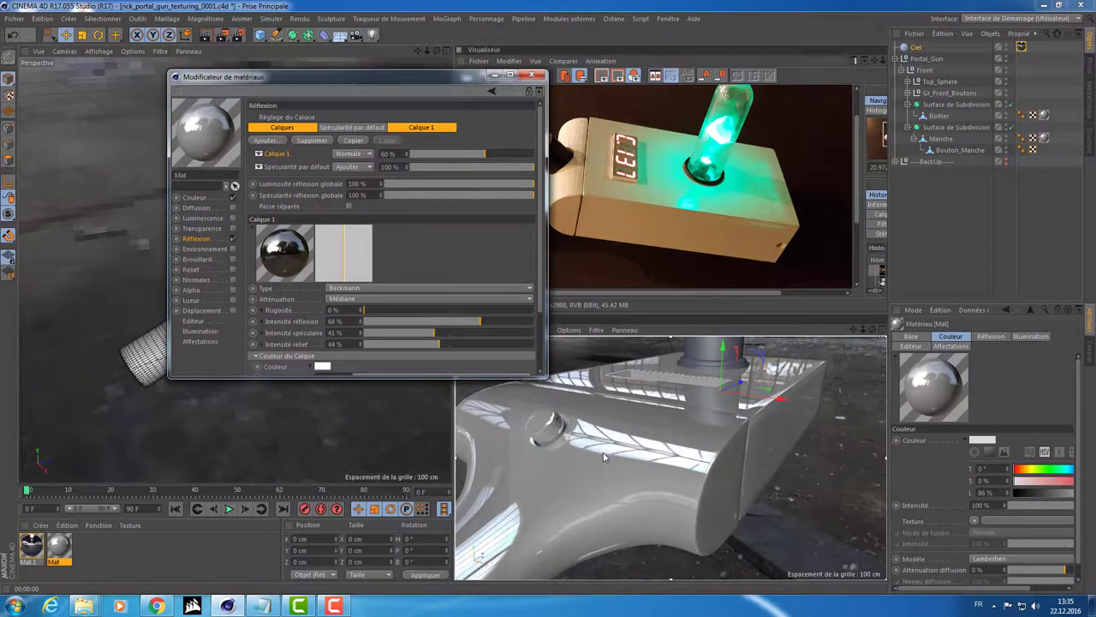
mouse_move(604, 456)
left_mouse_down("alt")
mouse_move(696, 434)
mouse_move(714, 448)
mouse_move(585, 461)
left_mouse_up("alt")
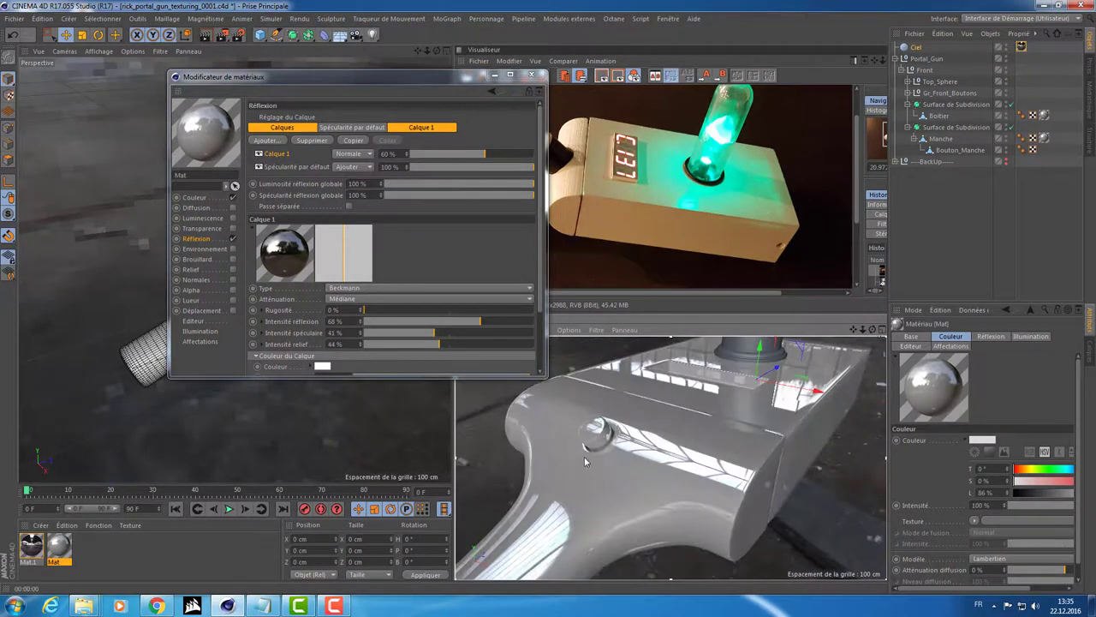
left_click(370, 312)
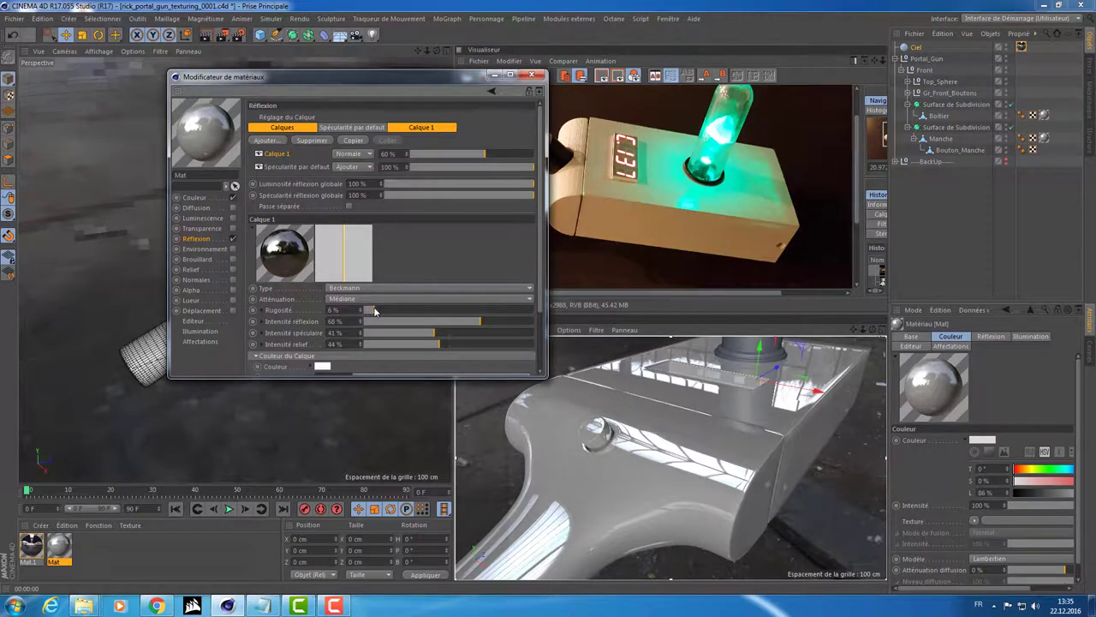
left_click_drag(374, 311, 383, 309)
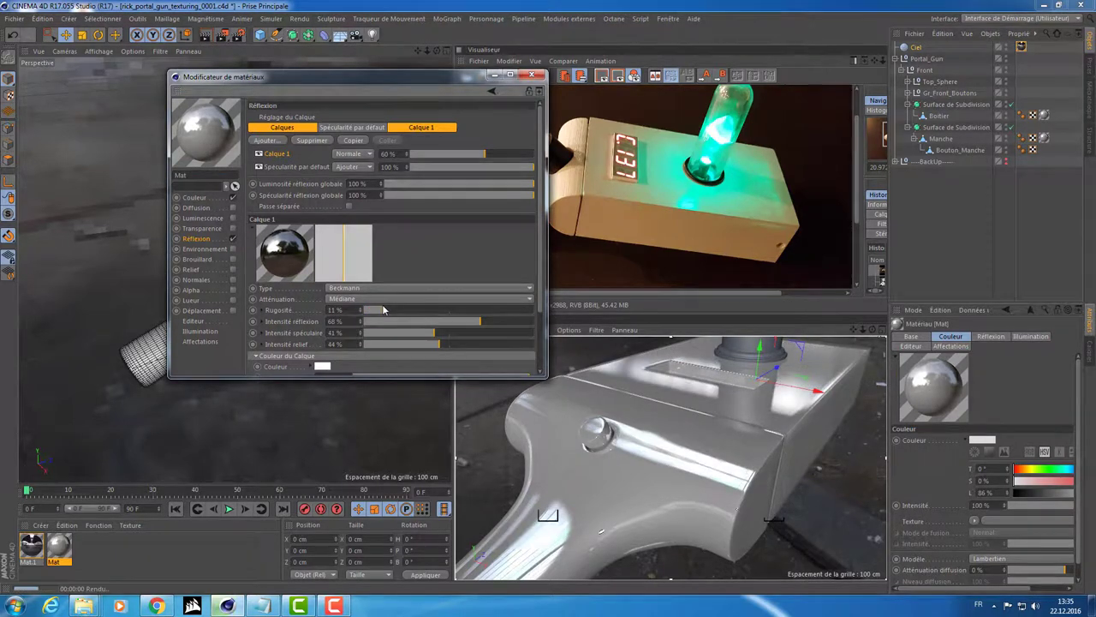
- Orbit the maximized lower view around the gun and render it to preview the reflections
left_click_drag(731, 406, 740, 389, "alt")
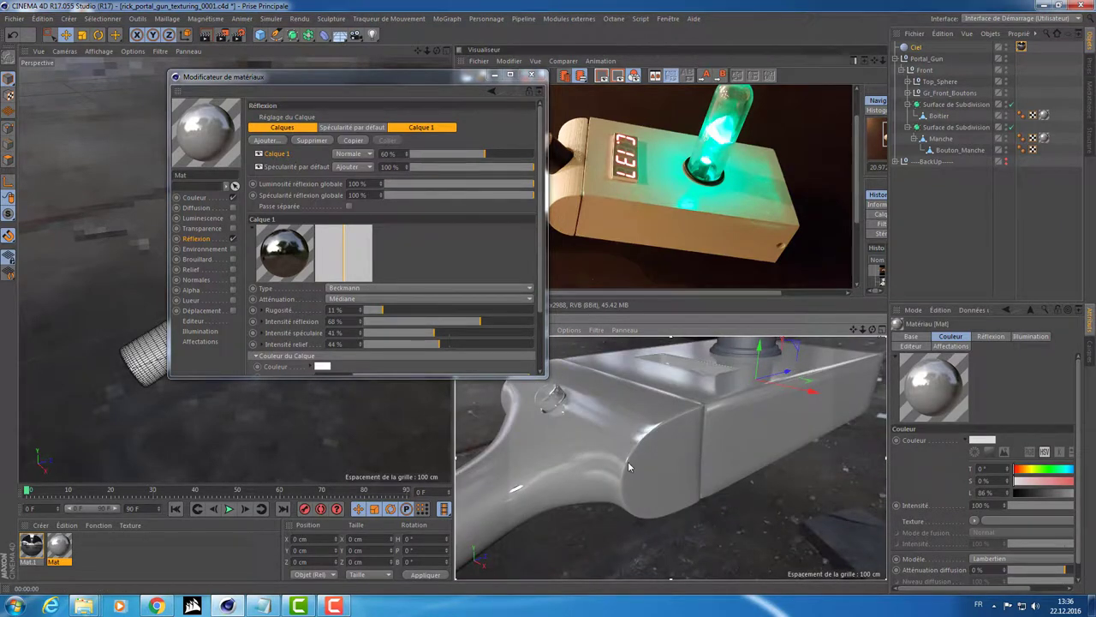
left_click_drag(627, 446, 665, 403, "alt")
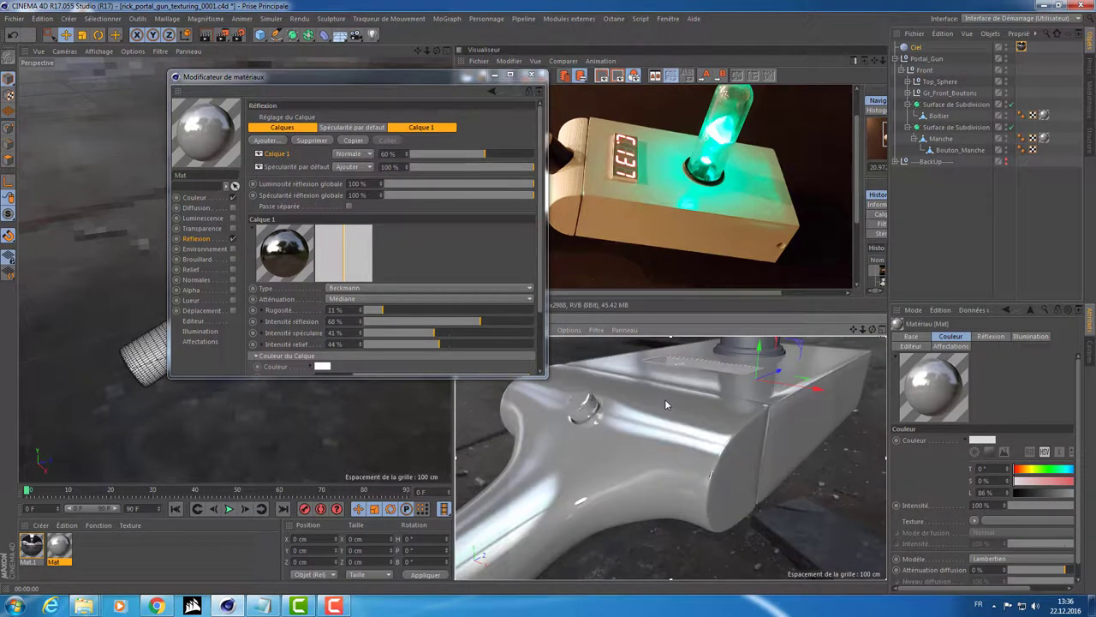
scroll(685, 391, "down", 2)
scroll(703, 410, "down", 2)
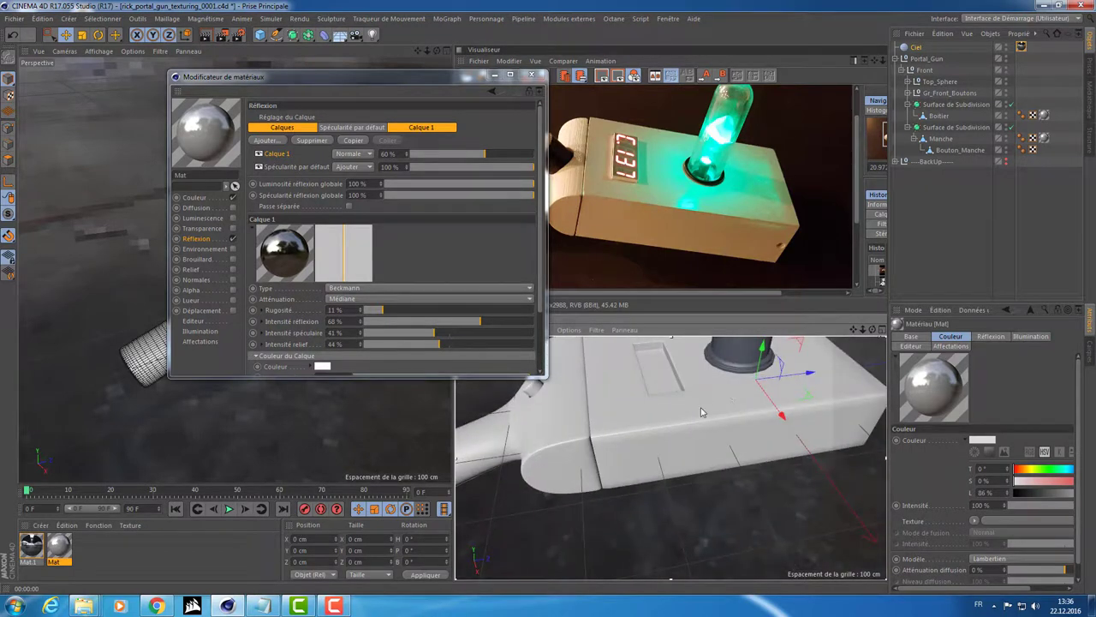
scroll(700, 407, "down", 4)
left_click_drag(610, 373, 626, 389, "alt")
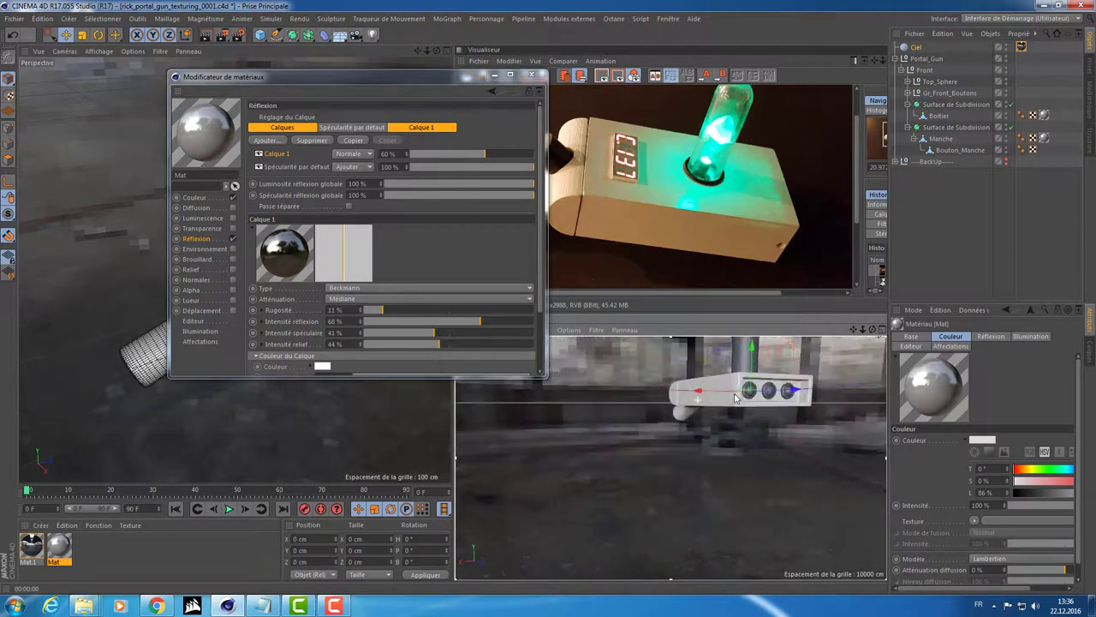
scroll(749, 415, "up", 3)
mouse_move(750, 416)
left_mouse_down("alt")
mouse_move(650, 478)
mouse_move(638, 467)
mouse_move(631, 488)
left_mouse_up("alt")
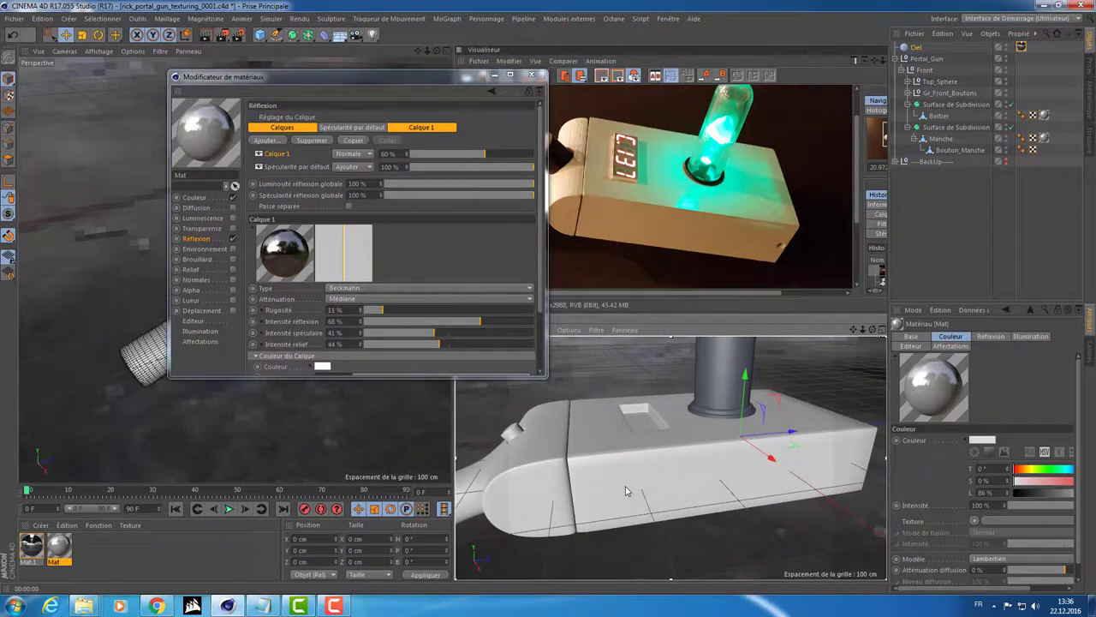
middle_click(626, 491)
left_click_drag(611, 360, 669, 392, "alt")
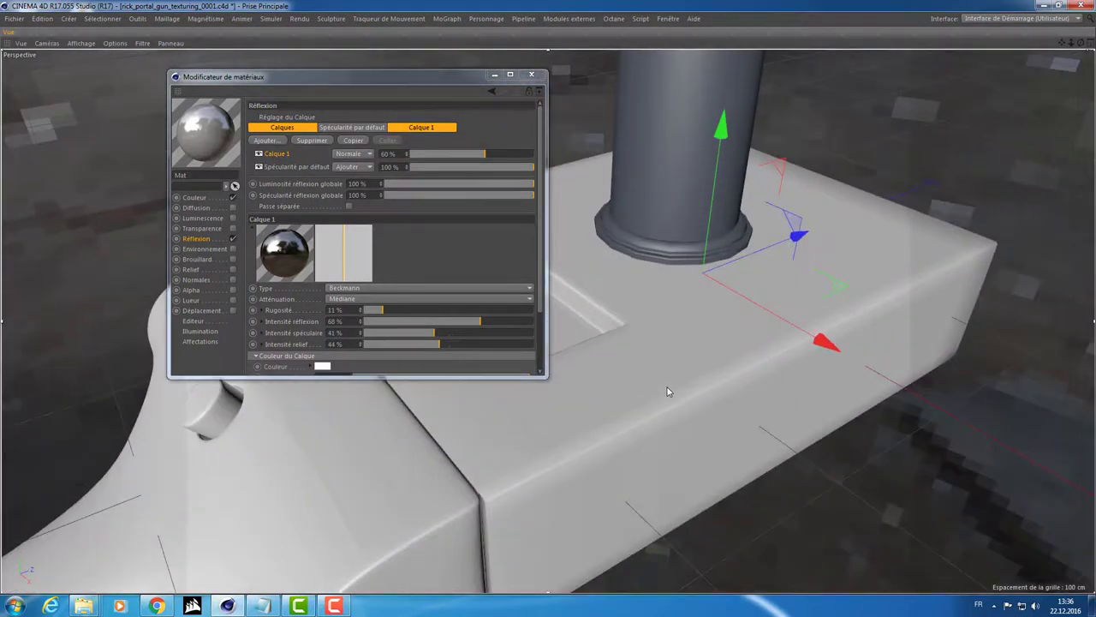
key("ctrl+r")
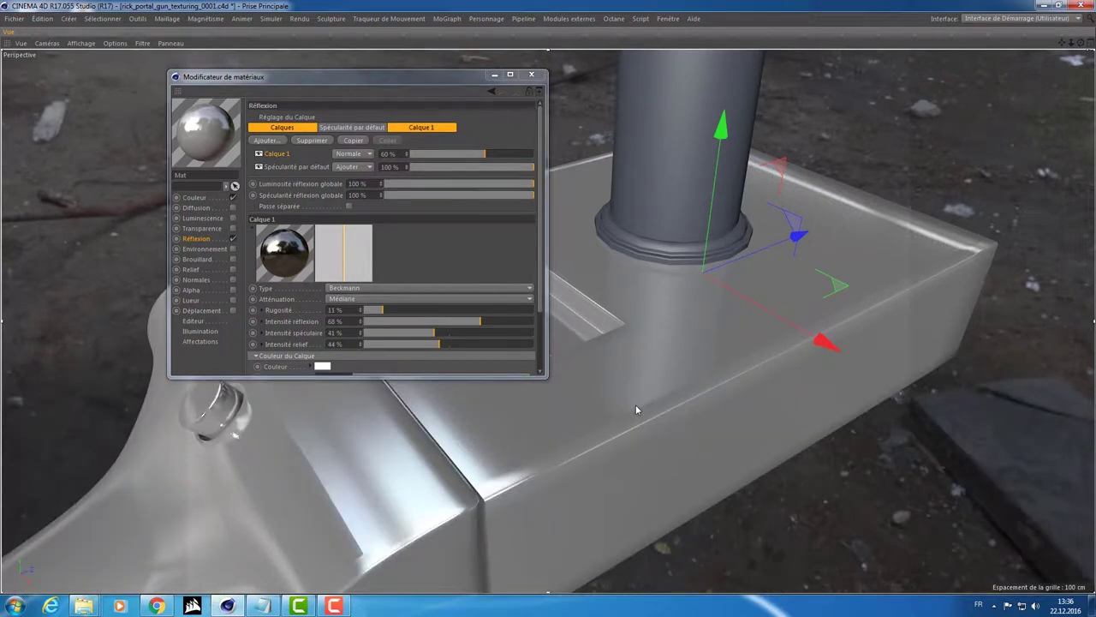
- Toggle panels between maximized and normal layout, ending with the view enlarged
key("ctrl+Tab")
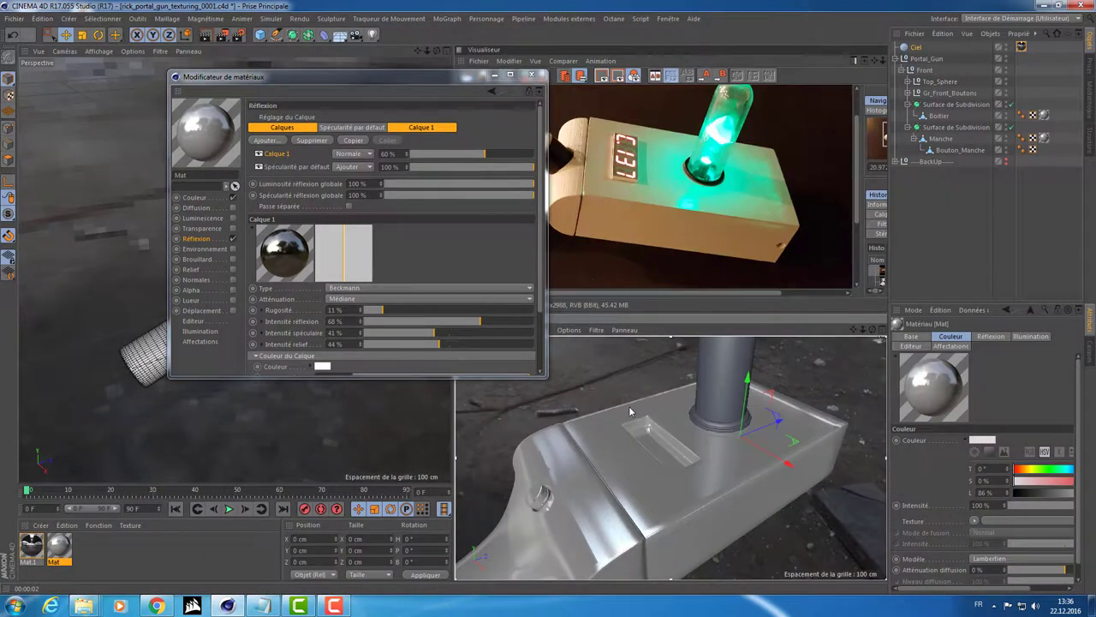
left_click_drag(410, 73, 555, 96)
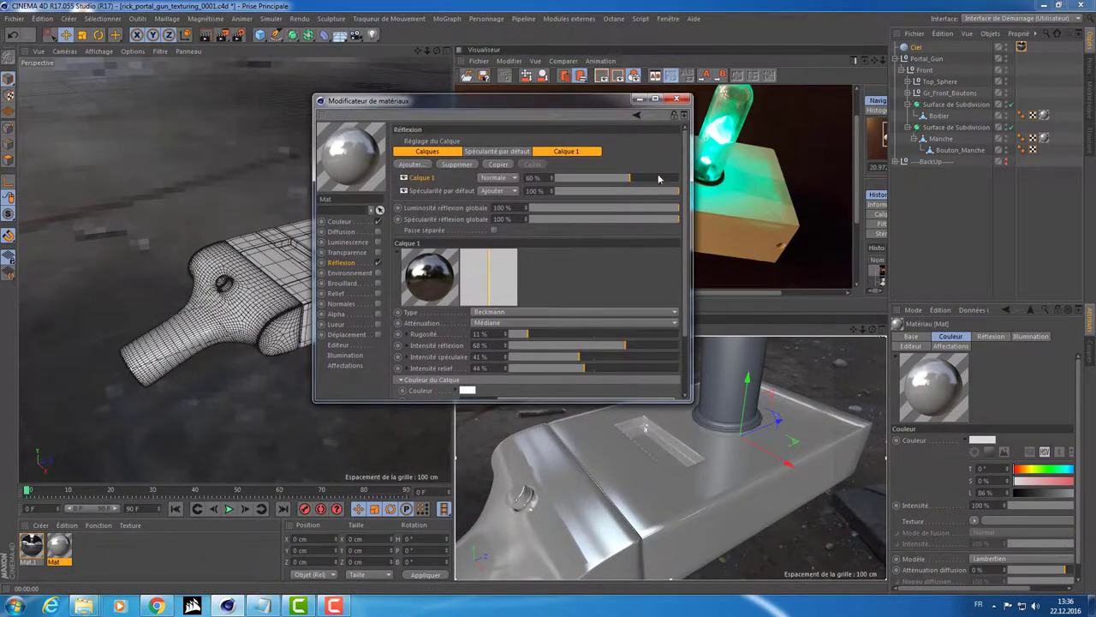
key("ctrl+Tab")
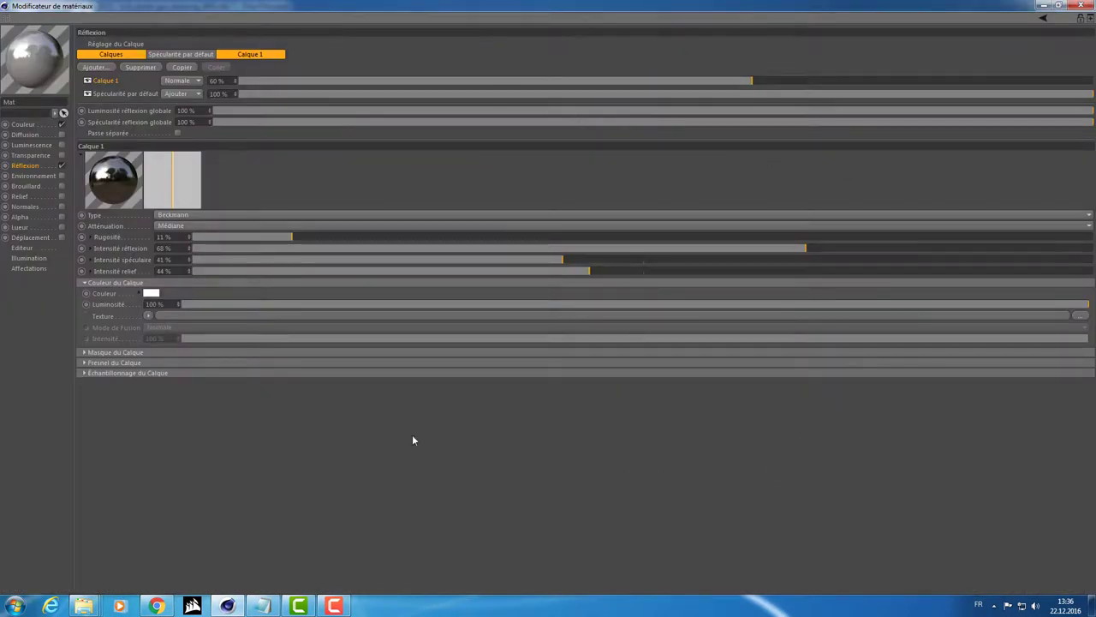
key("ctrl+Tab")
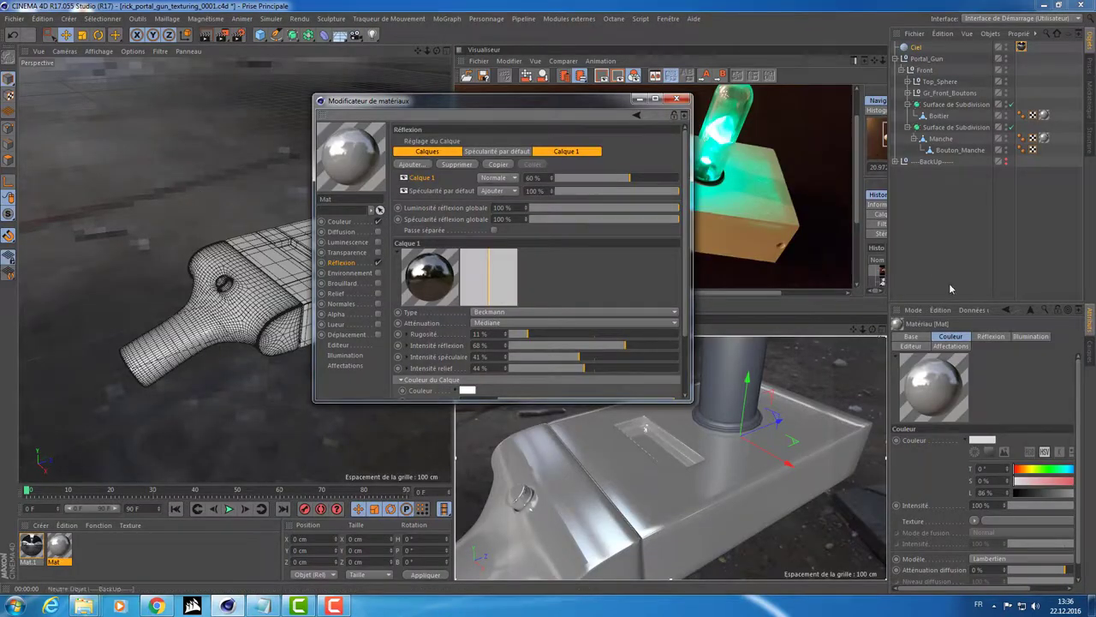
key("ctrl+Tab")
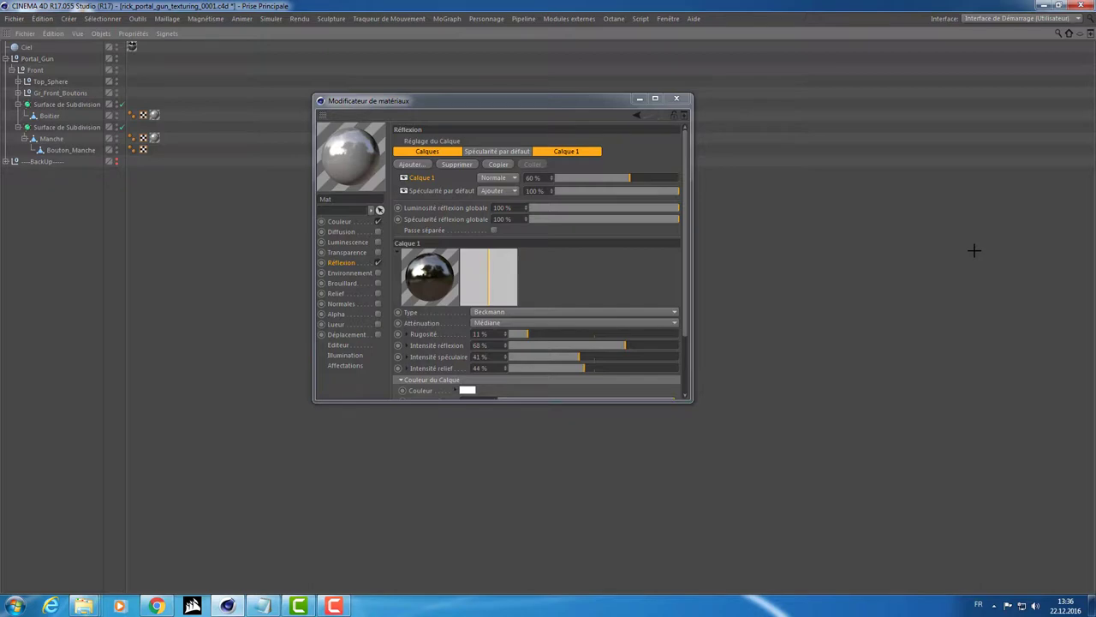
key("ctrl+Tab")
key("ctrl+Tab")
key("ctrl+Tab")
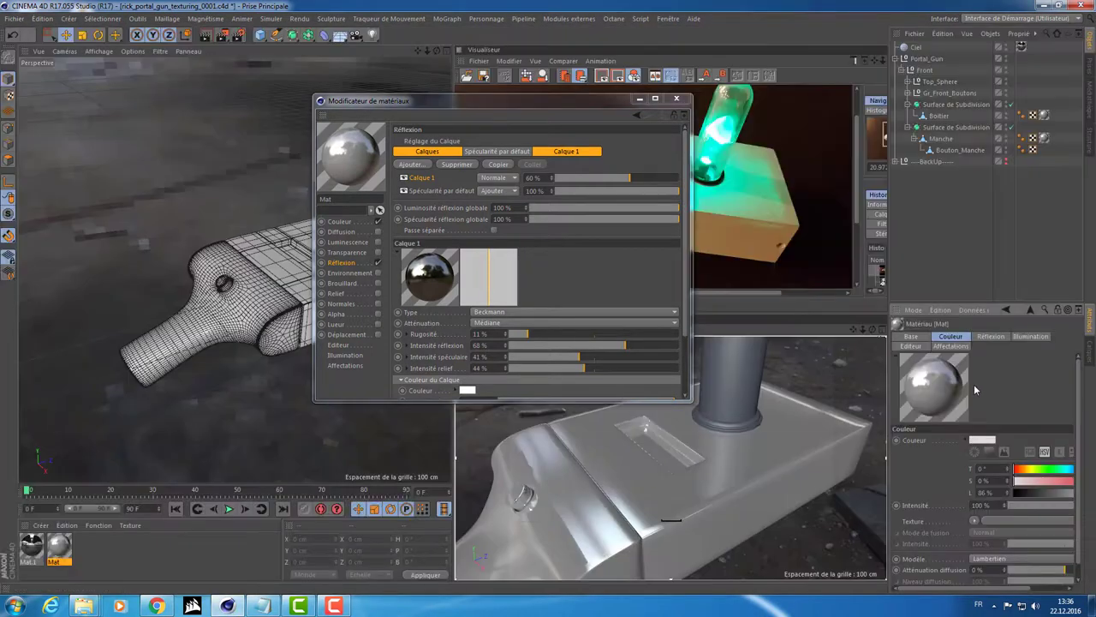
key("ctrl+Tab")
key("ctrl+Tab")
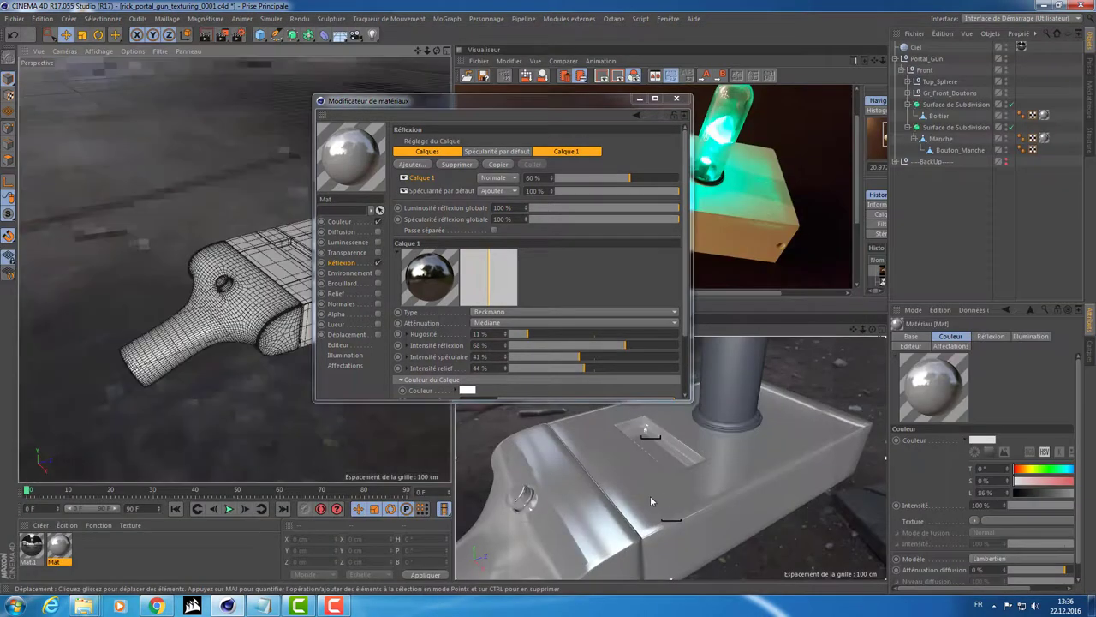
key("ctrl+Tab")
key("ctrl+Tab")
- Render the glossy material and re-render from angles around the gun handle
left_click_drag(516, 101, 1095, 162)
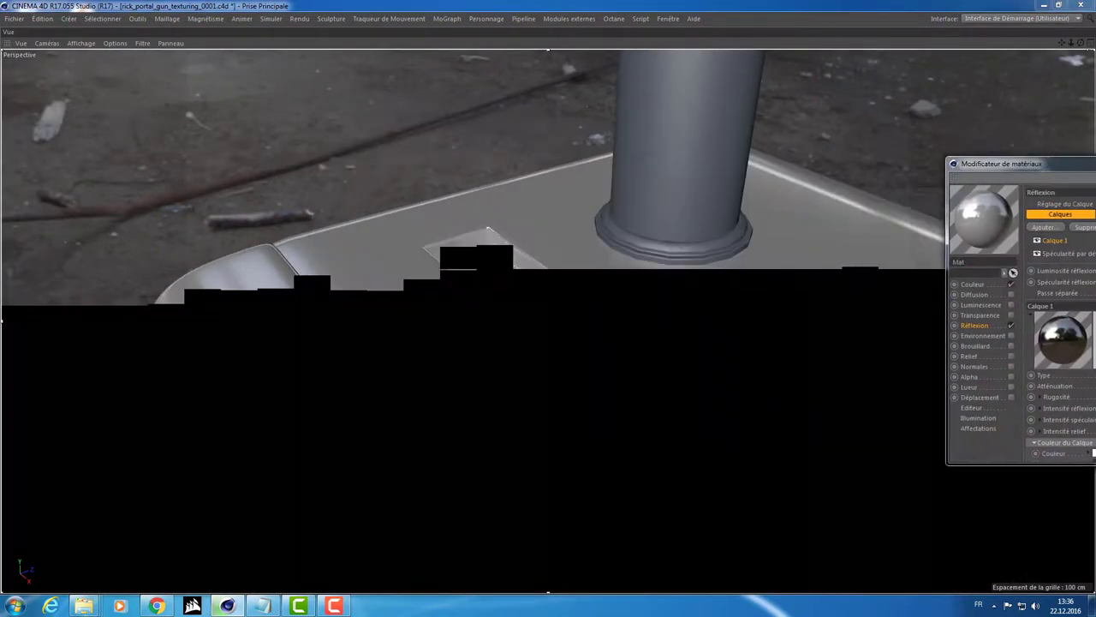
key("ctrl+Tab")
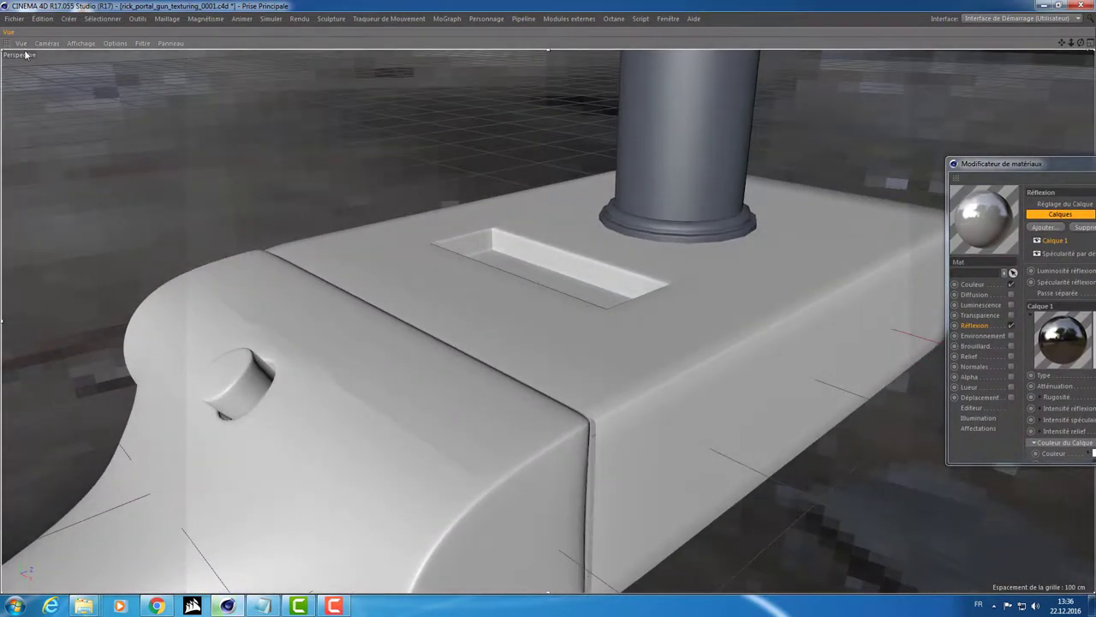
key("ctrl+r")
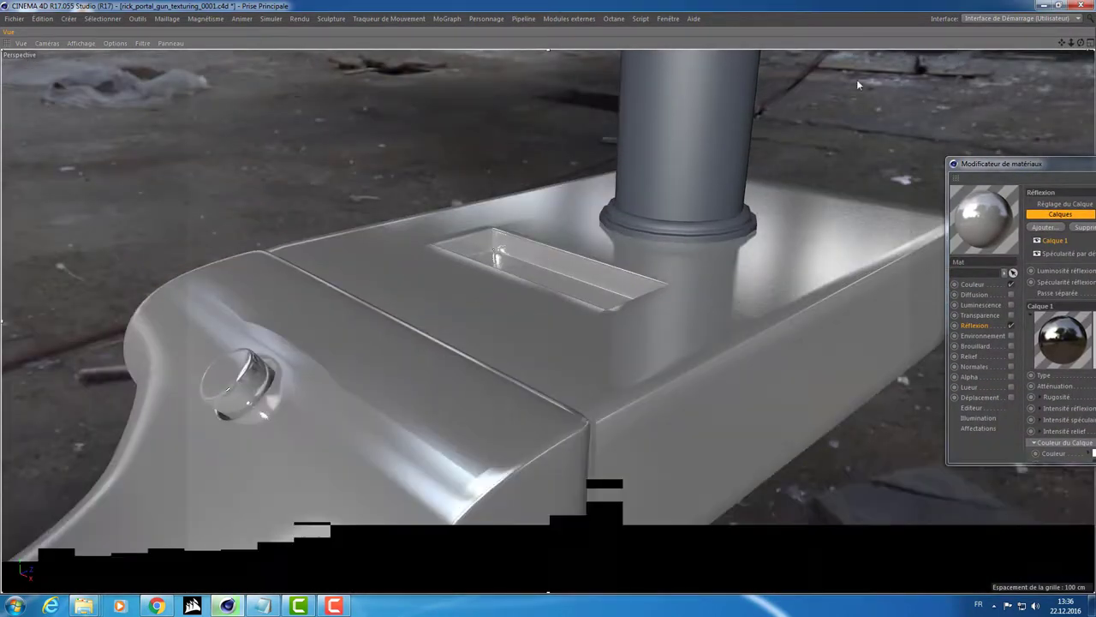
mouse_move(449, 338)
left_mouse_down("alt")
mouse_move(599, 225)
mouse_move(597, 252)
left_mouse_up("alt")
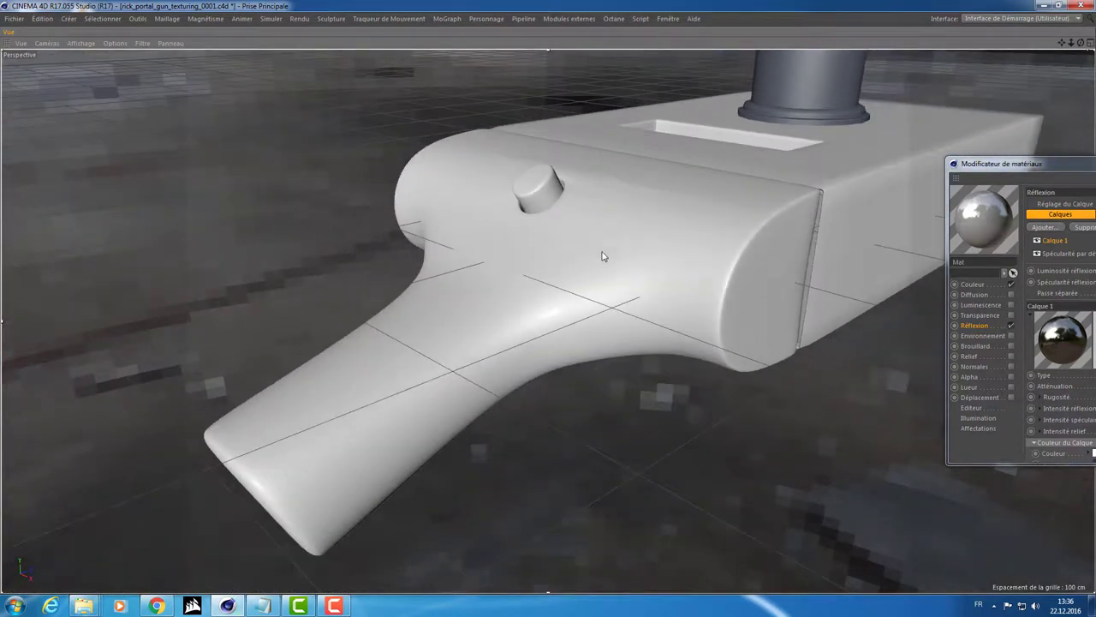
left_click_drag(398, 400, 459, 348, "alt")
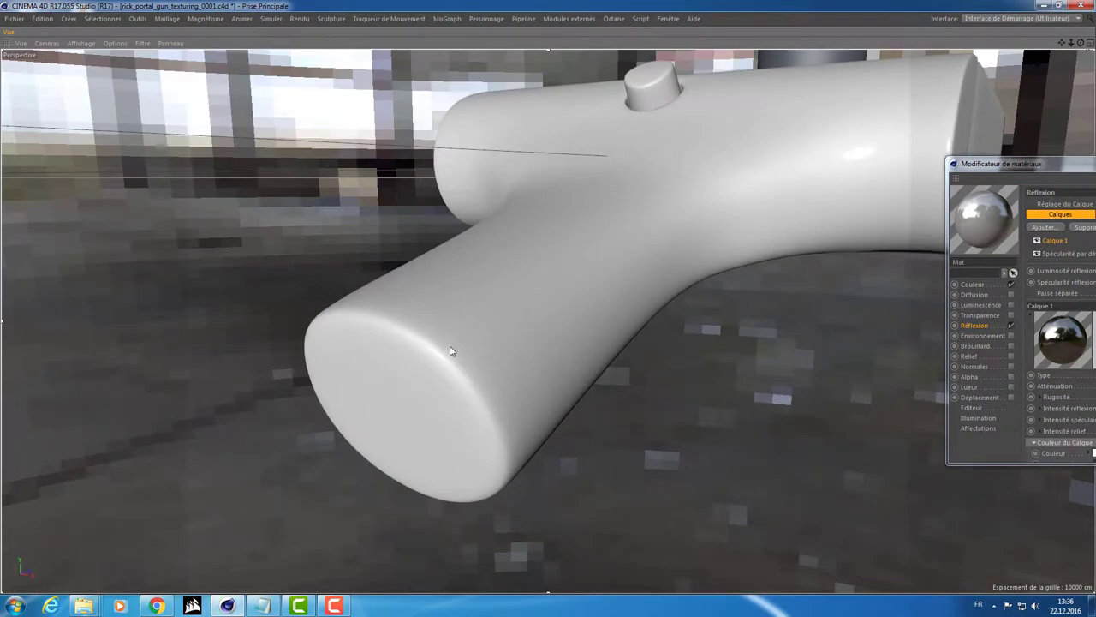
key("ctrl+r")
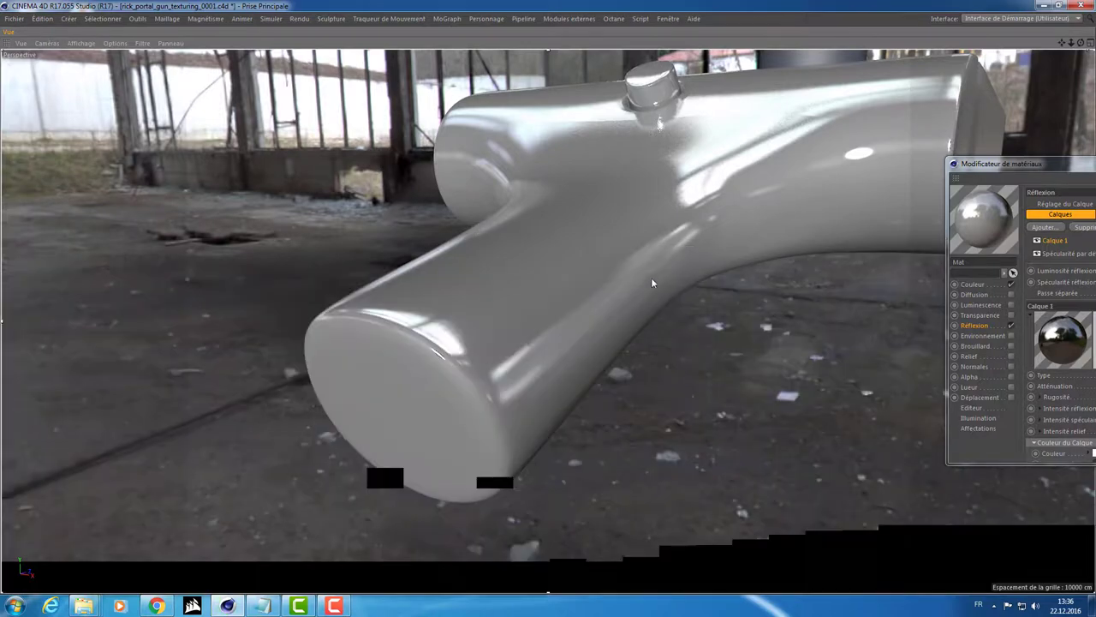
- Re-render from a new angle on the gun body, then restore the multi-view layout
mouse_move(764, 161)
left_mouse_down("alt")
mouse_move(778, 151)
mouse_move(746, 171)
mouse_move(759, 275)
left_mouse_up("alt")
key("ctrl+r")
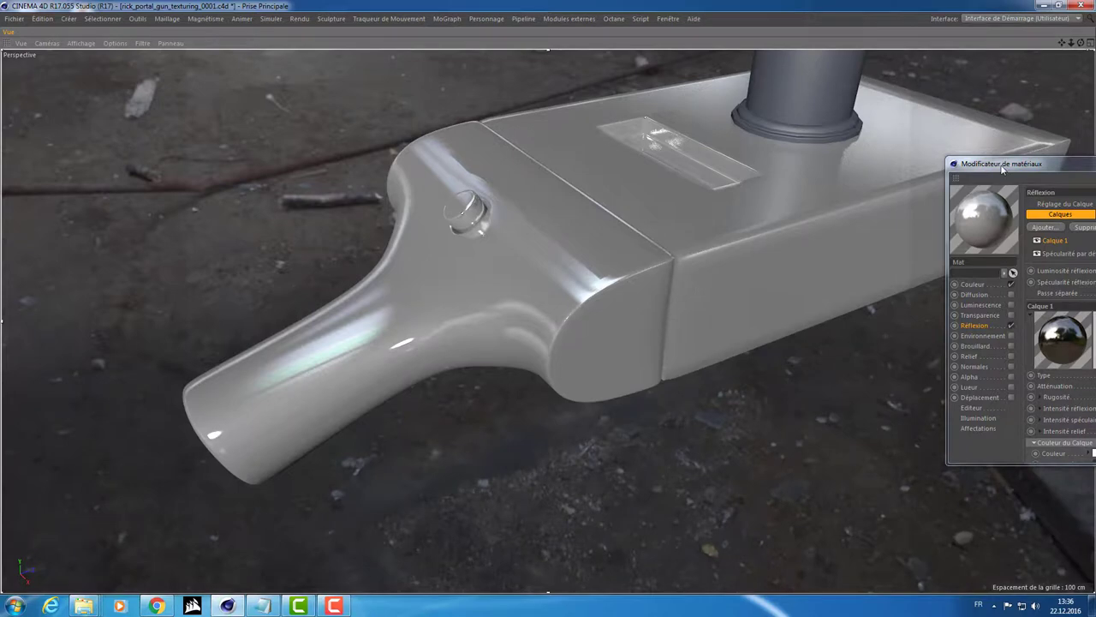
mouse_move(1002, 169)
left_mouse_down()
mouse_move(953, 164)
mouse_move(557, 214)
mouse_move(550, 226)
left_mouse_up()
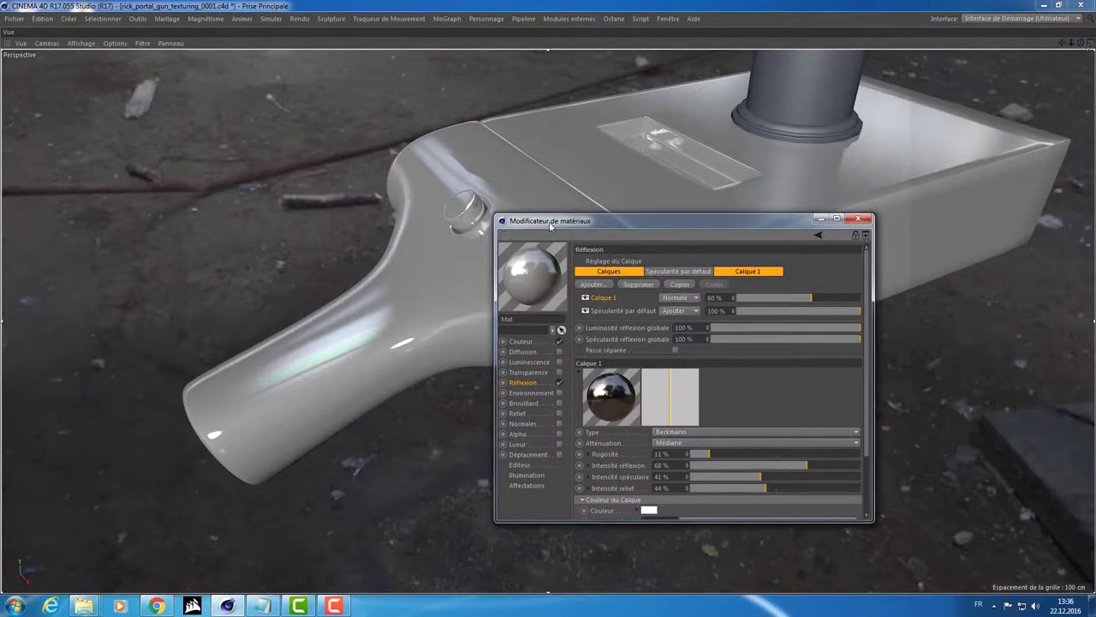
key("ctrl+Tab")
- Load a Layer (Calque) shader into Mat's Couleur texture, replacing an accidental Color shader
left_click_drag(283, 203, 257, 193, "alt")
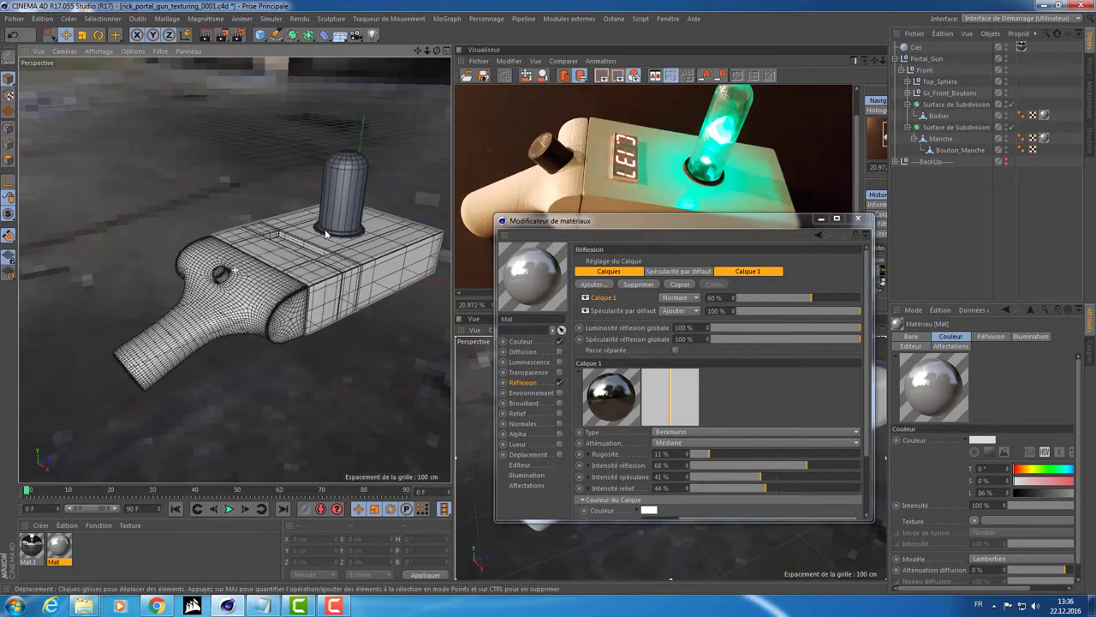
left_click_drag(625, 232, 663, 205)
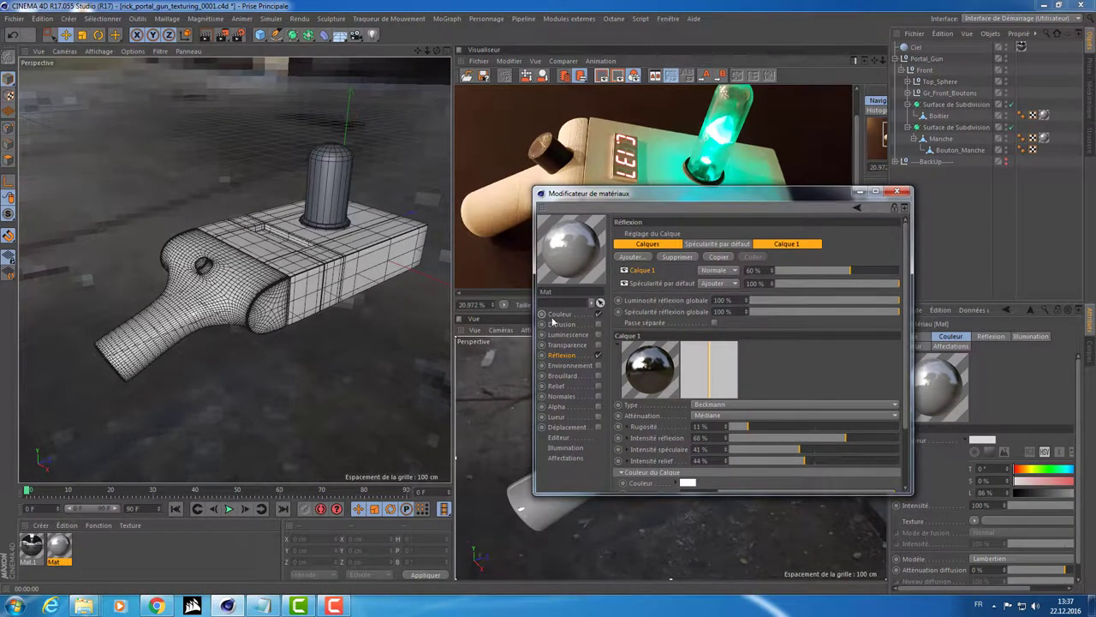
left_click(566, 315)
left_click(697, 315)
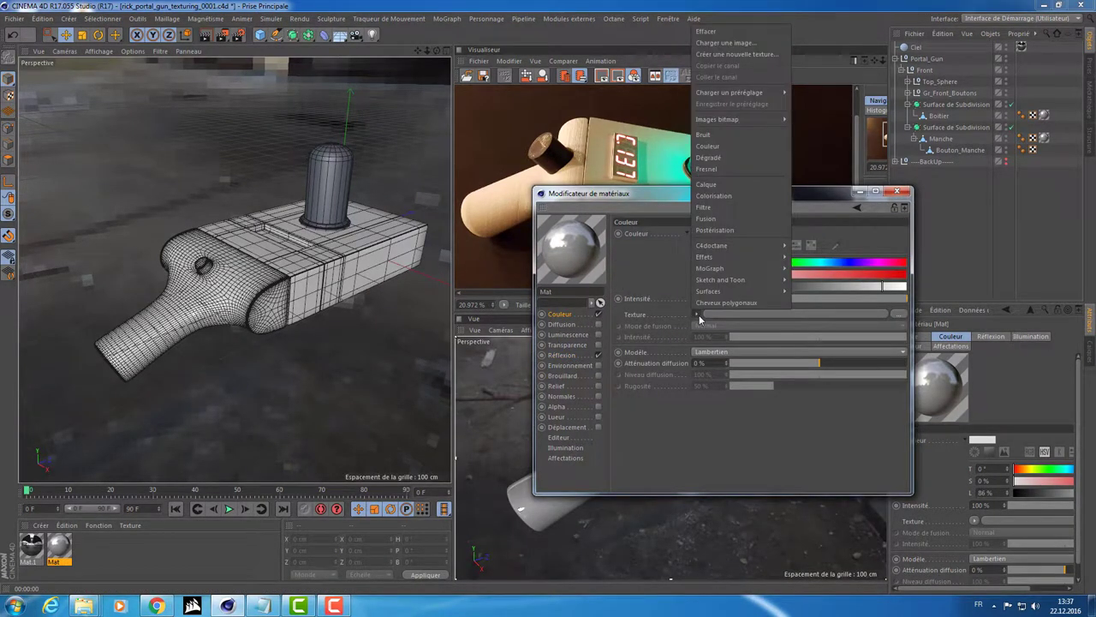
left_click(754, 144)
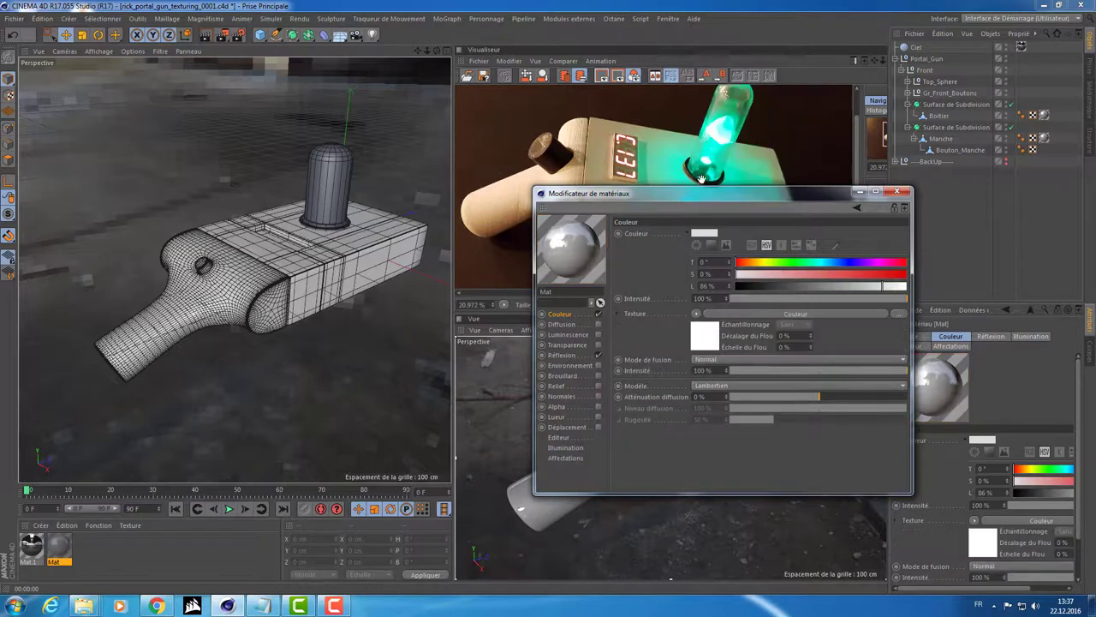
left_click(694, 315)
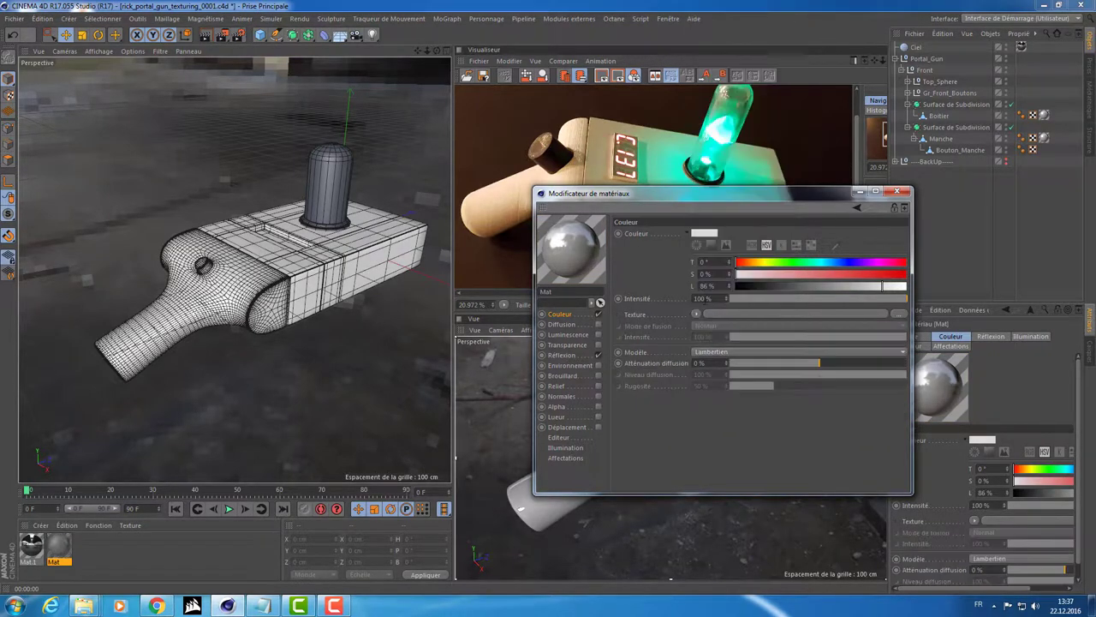
left_click(742, 17)
left_click(696, 314)
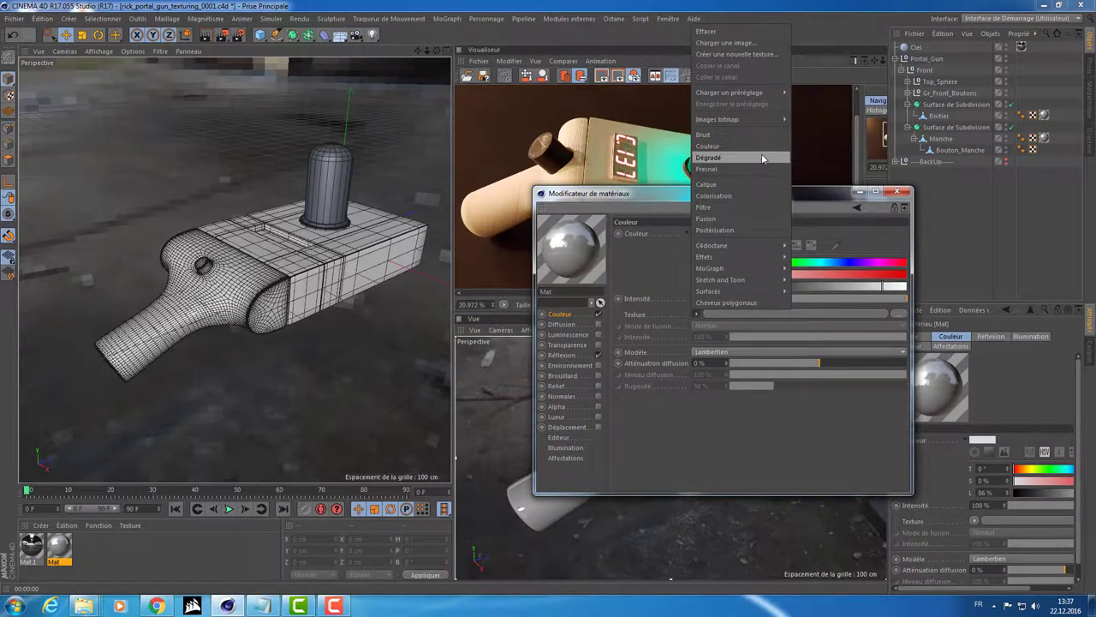
left_click(755, 183)
- Add a white Couleur layer inside the Layer shader
left_click(708, 349)
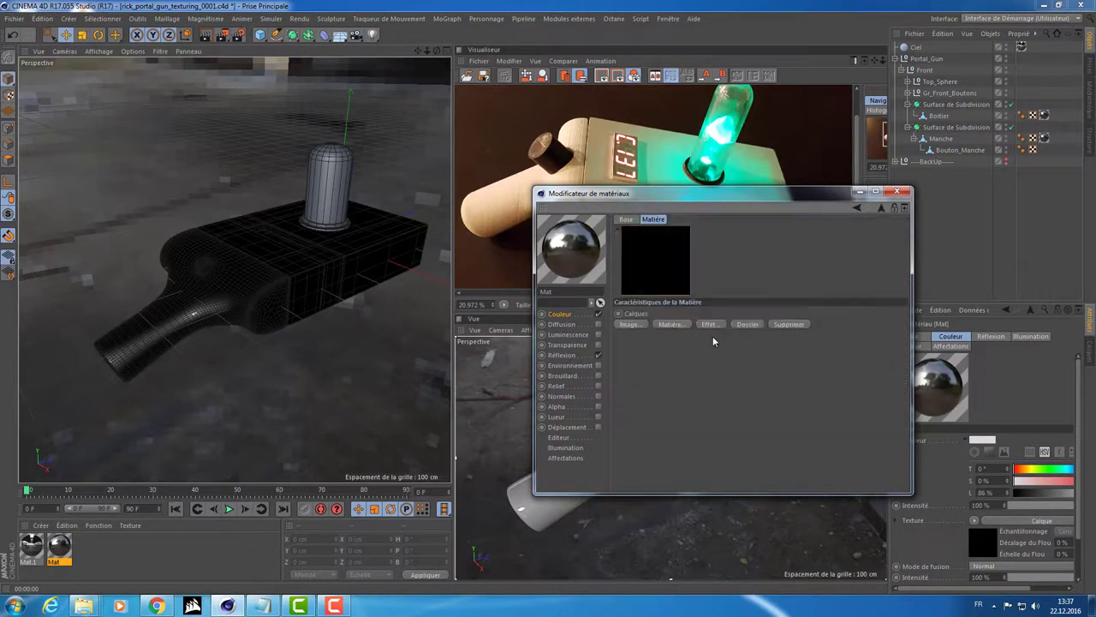
scroll(335, 291, "up", 5)
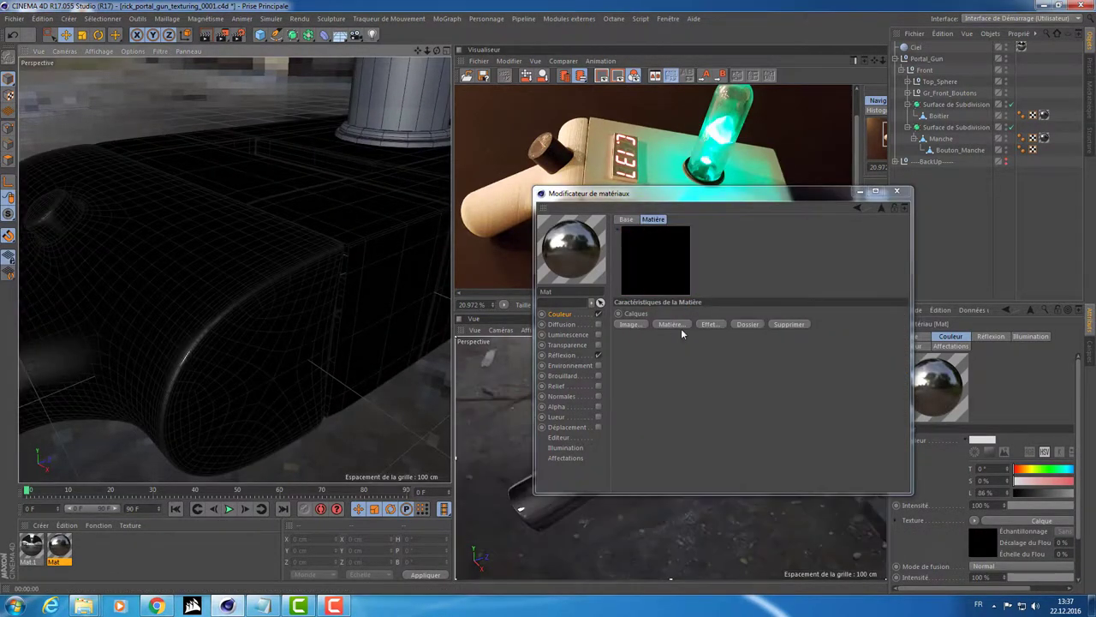
left_click(677, 325)
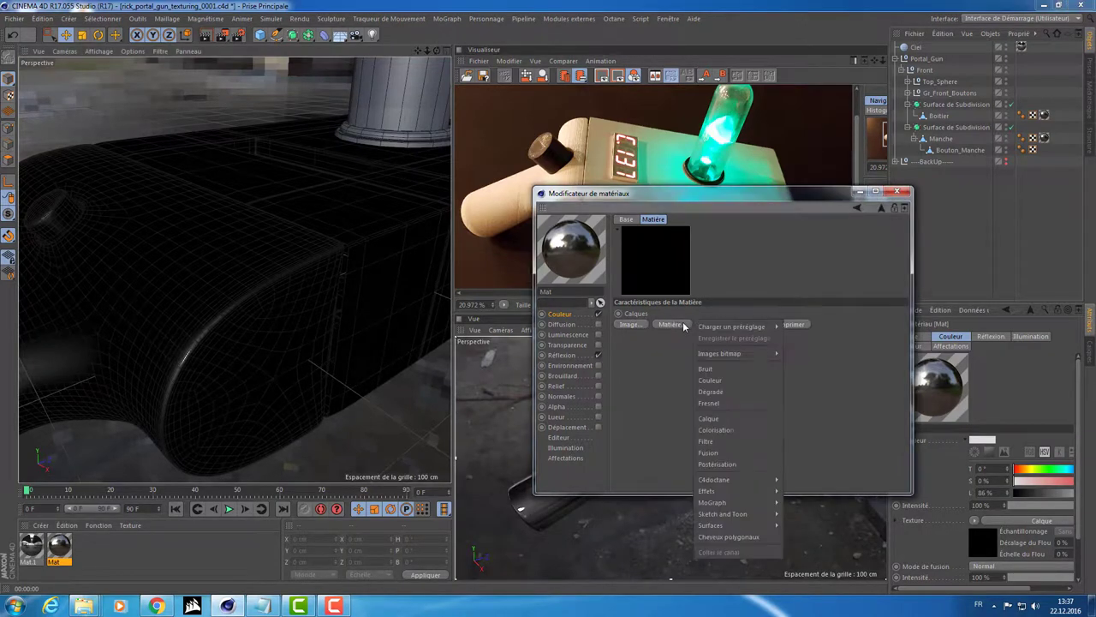
left_click(724, 380)
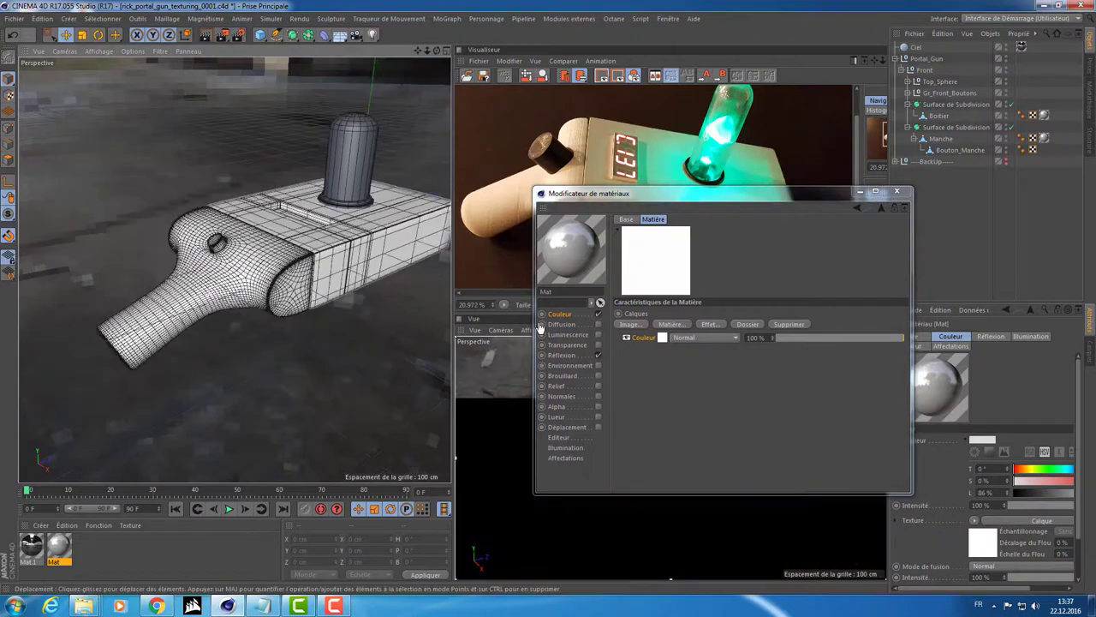
- Set the Couleur layer's lightness to 84%
left_click(661, 338)
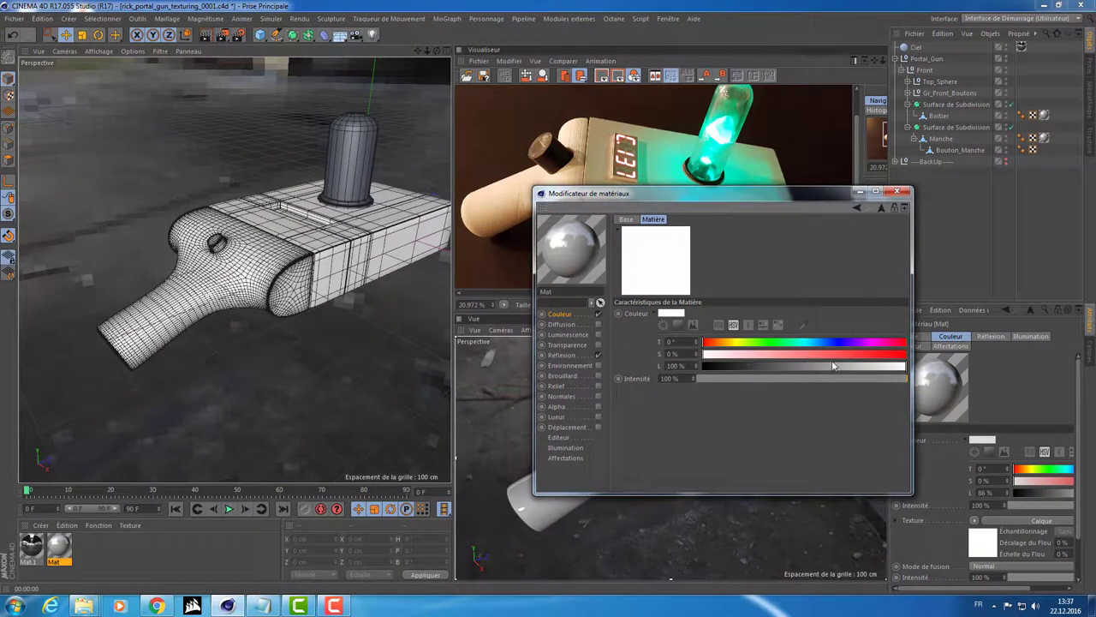
left_click_drag(833, 366, 872, 366)
mouse_move(740, 197)
left_mouse_down()
mouse_move(725, 1)
mouse_move(760, 20)
left_mouse_up()
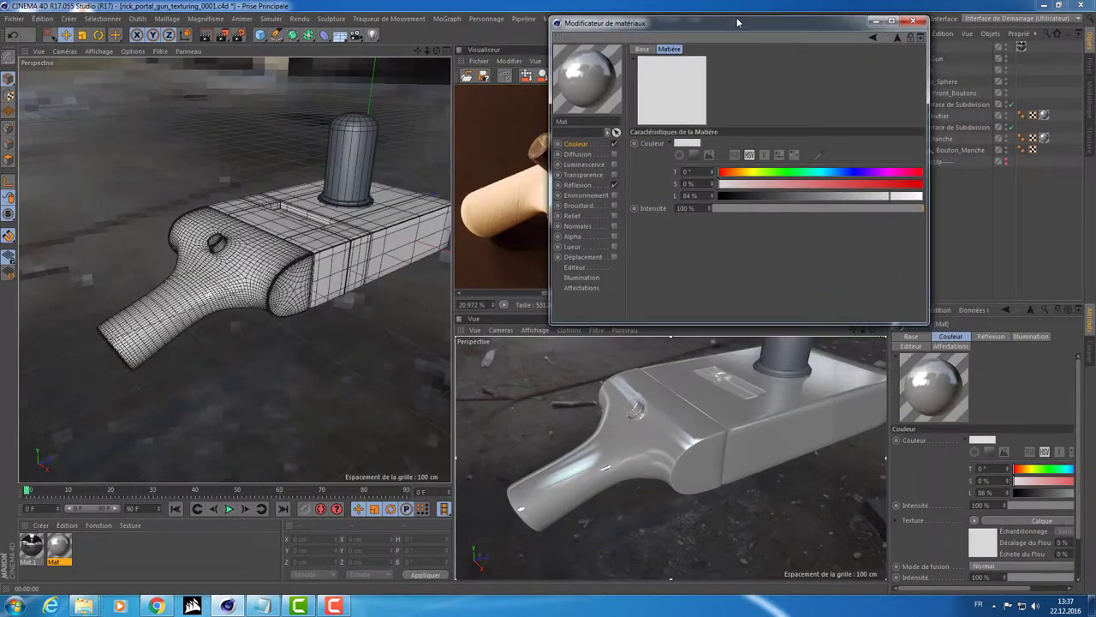
scroll(753, 443, "up", 3)
scroll(754, 435, "down", 3)
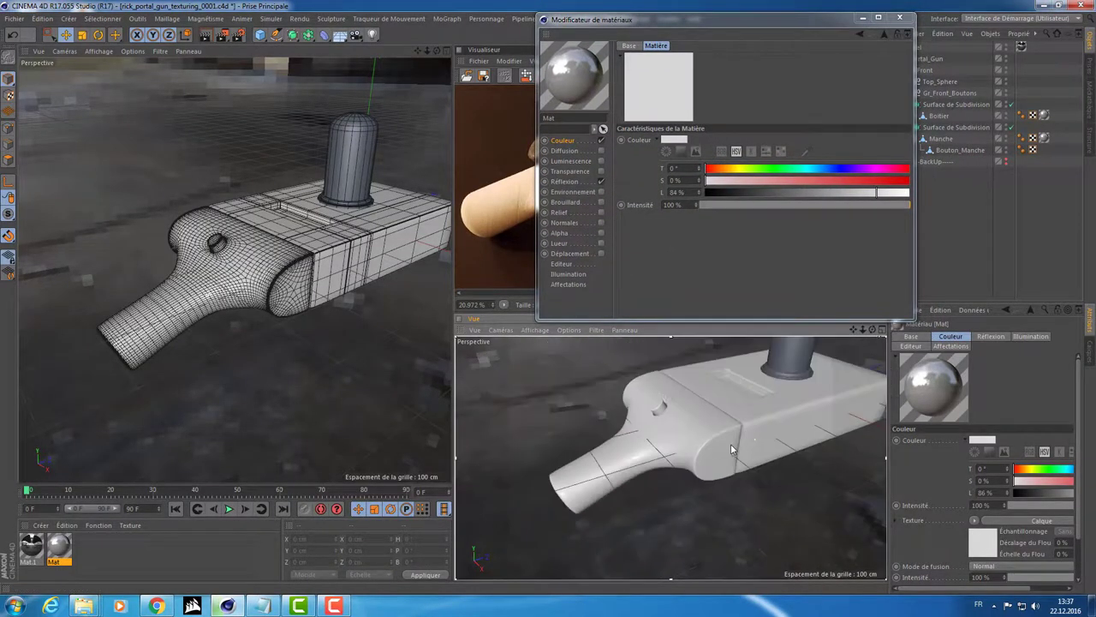
mouse_move(730, 443)
left_mouse_down("alt")
mouse_move(710, 441)
mouse_move(729, 430)
left_mouse_up("alt")
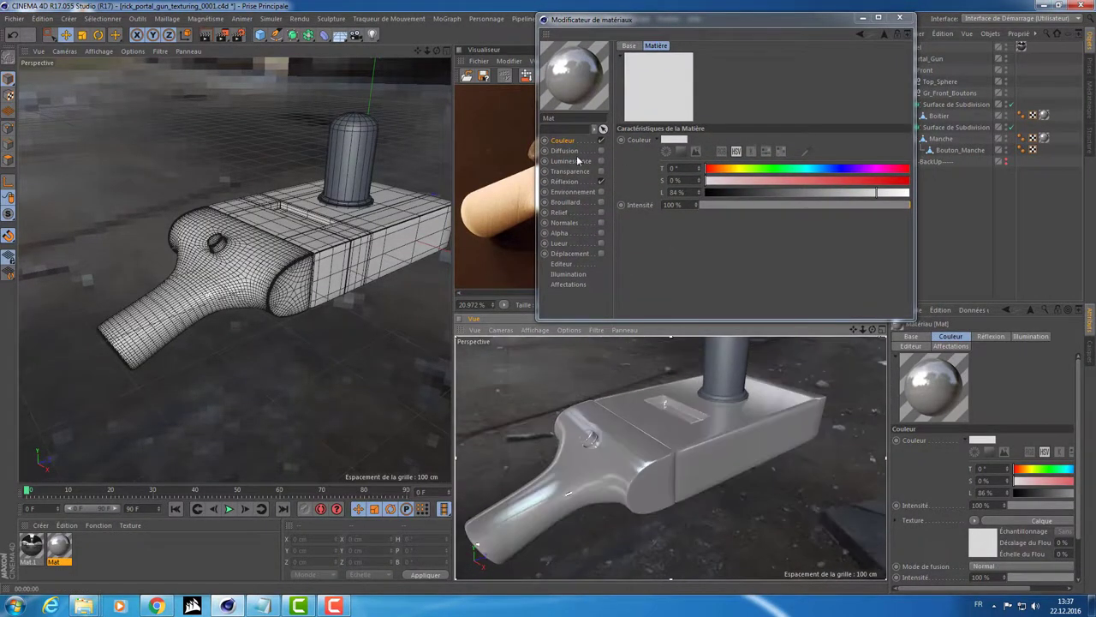
- Return to the Calque shader's layer list and open the shader menu to add a new layer
left_click(881, 36)
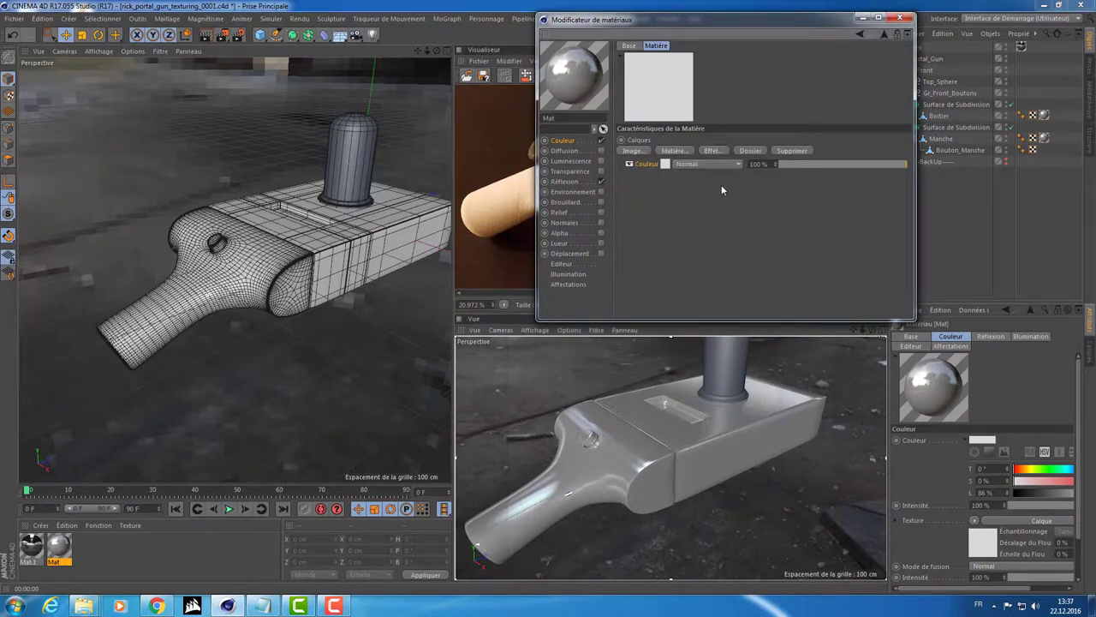
left_click(570, 146)
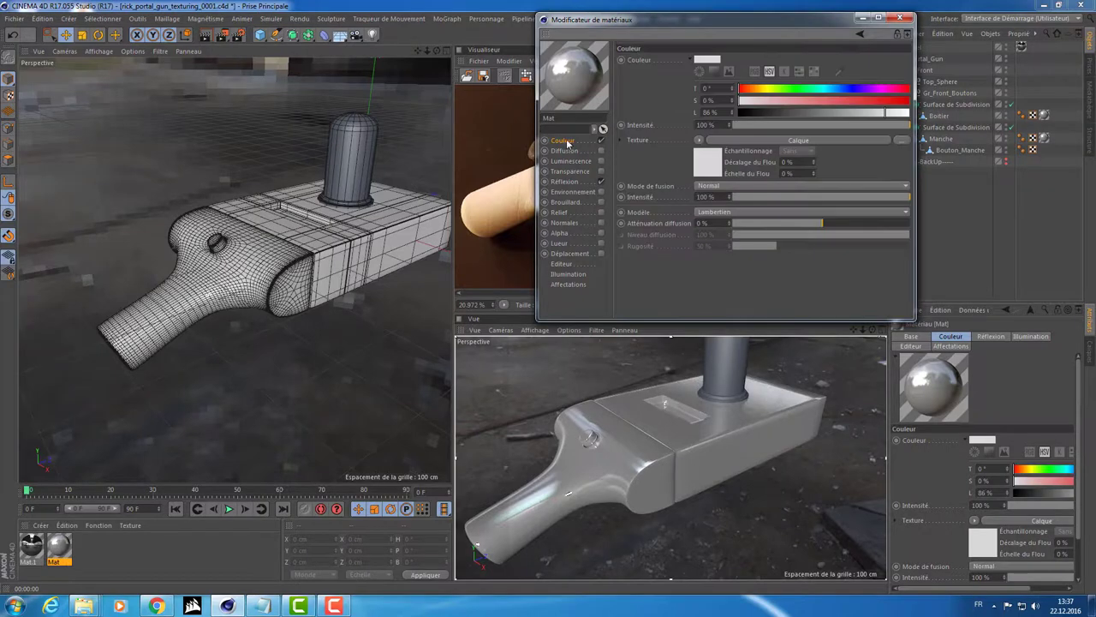
left_click(755, 140)
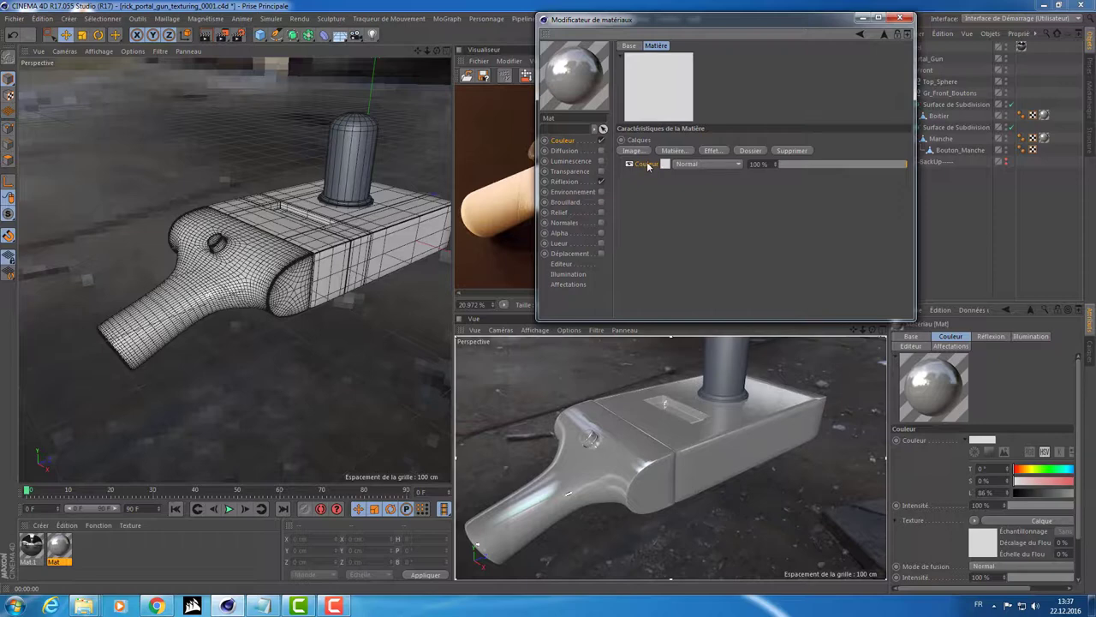
left_click(711, 150)
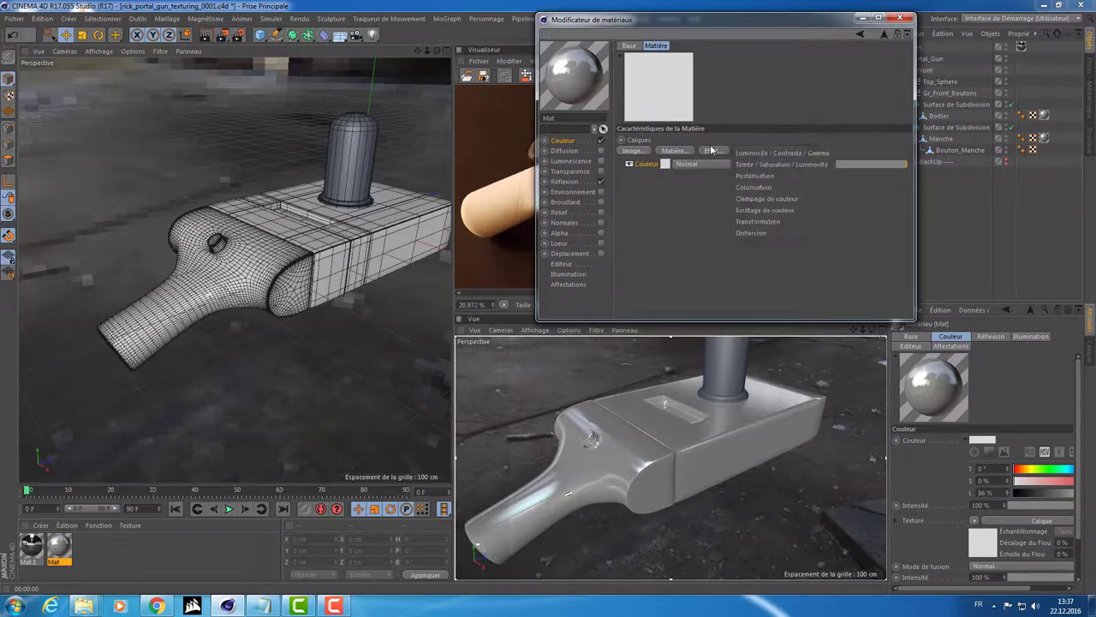
left_click(676, 151)
left_click(674, 152)
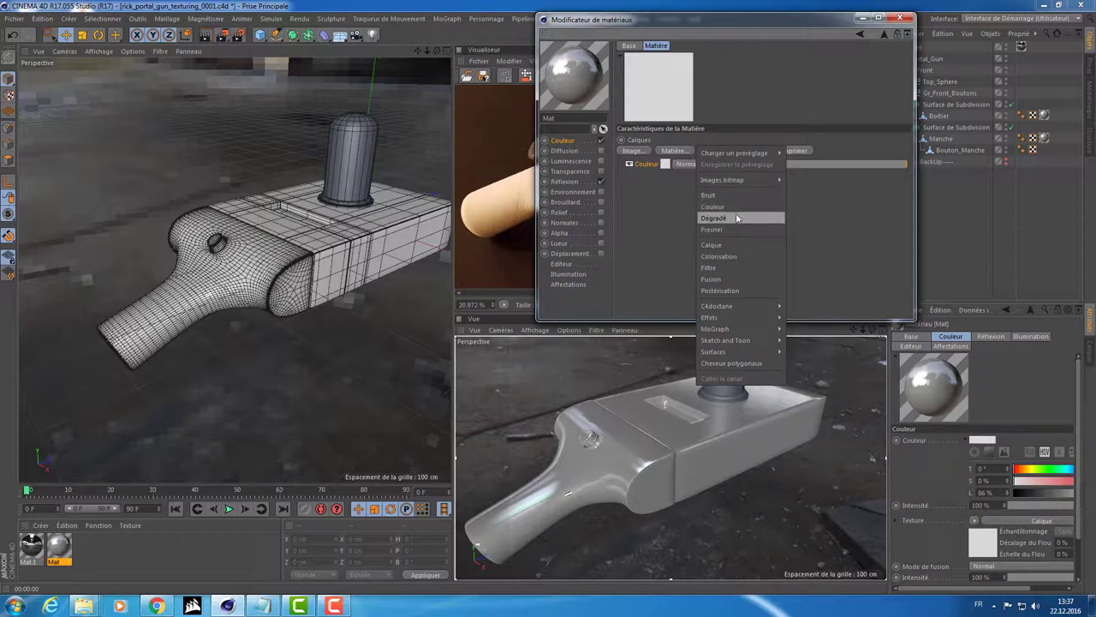
- Add a Bruit noise layer above the Couleur layer and set its global scale to 10%
left_click(738, 194)
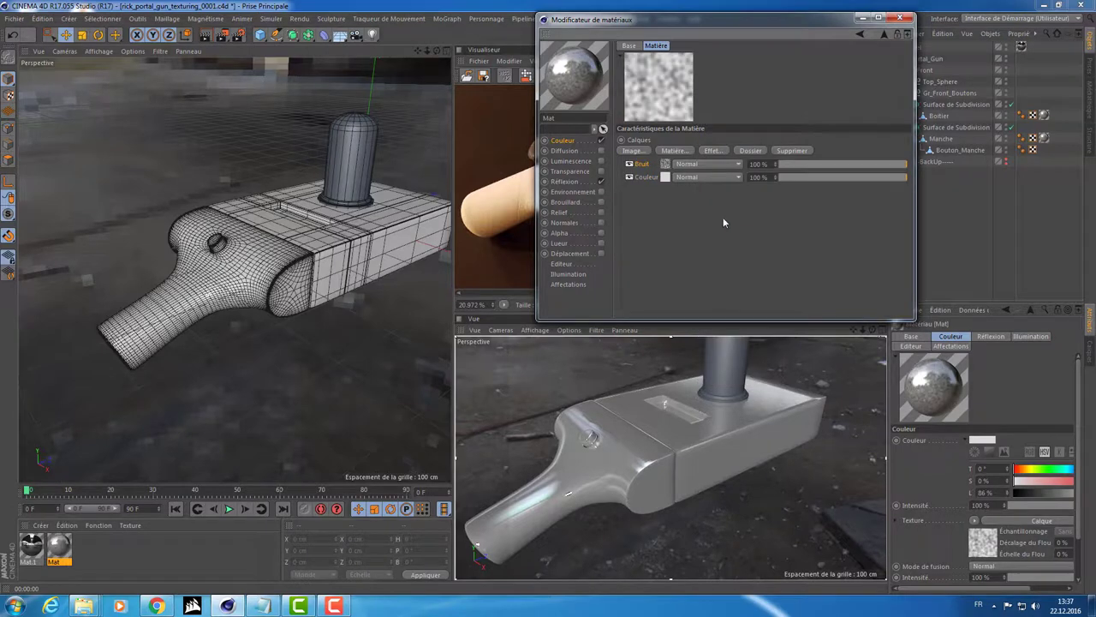
scroll(656, 493, "up", 3)
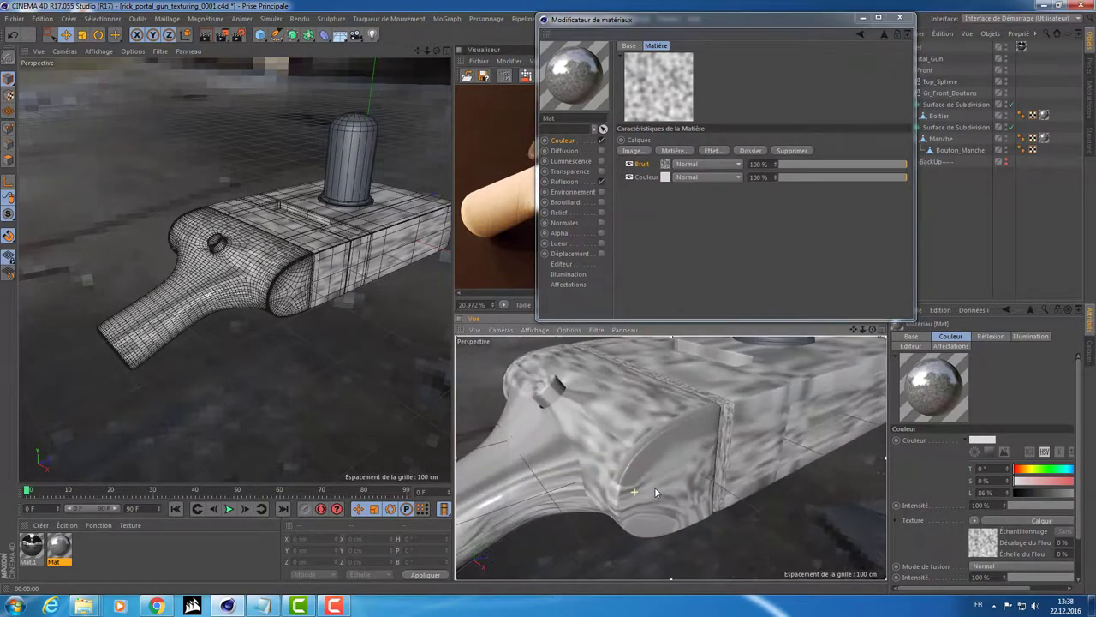
left_click_drag(557, 459, 515, 485, "alt")
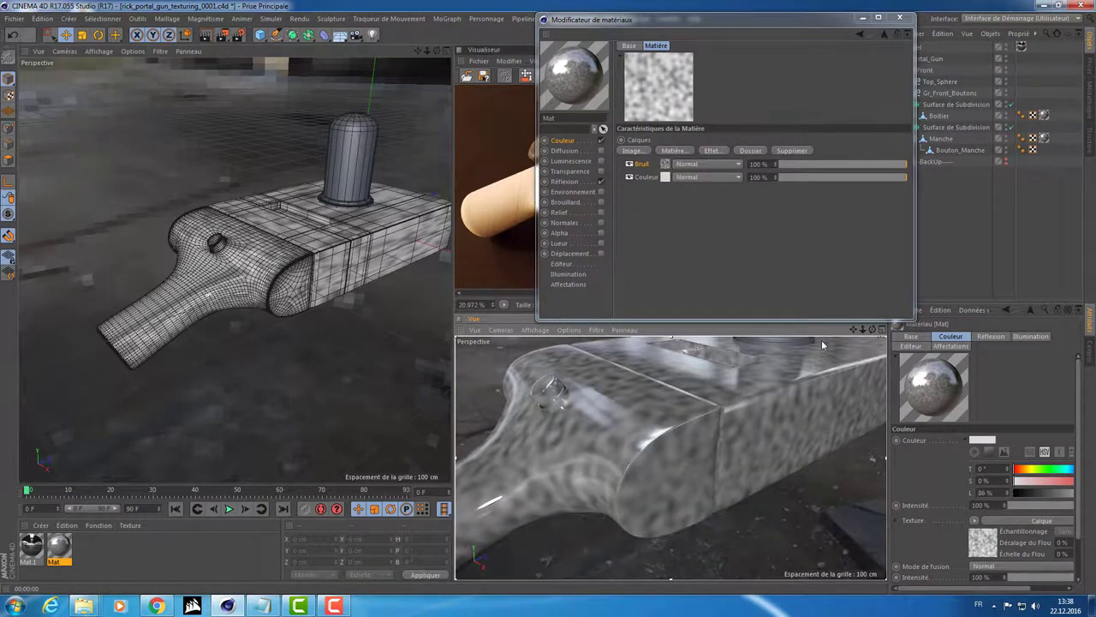
left_click(665, 165)
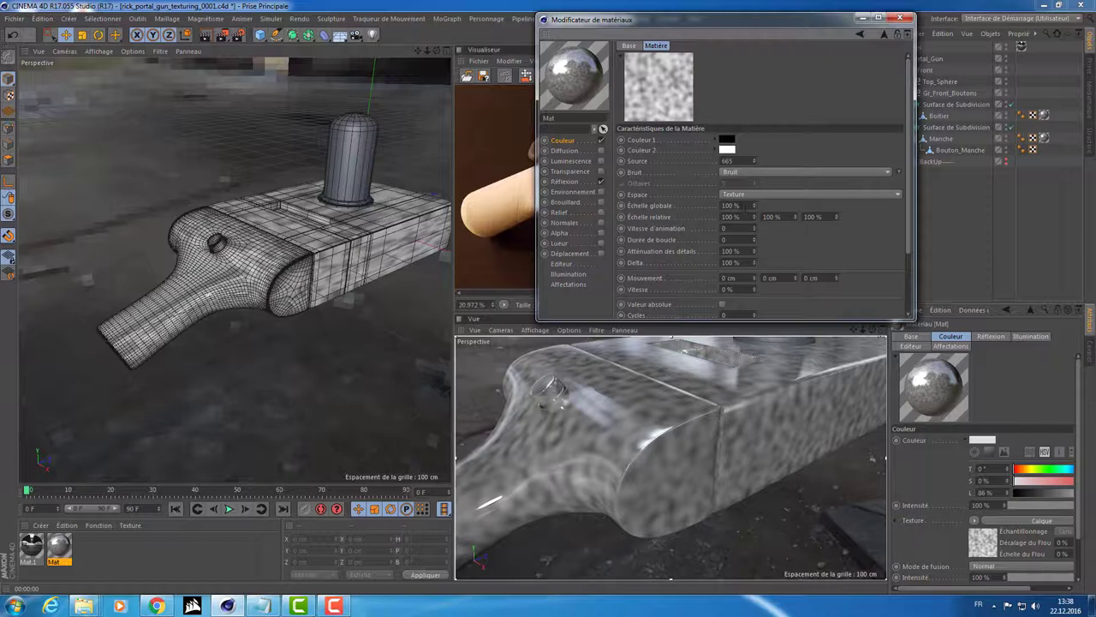
type("10")
key("Return")
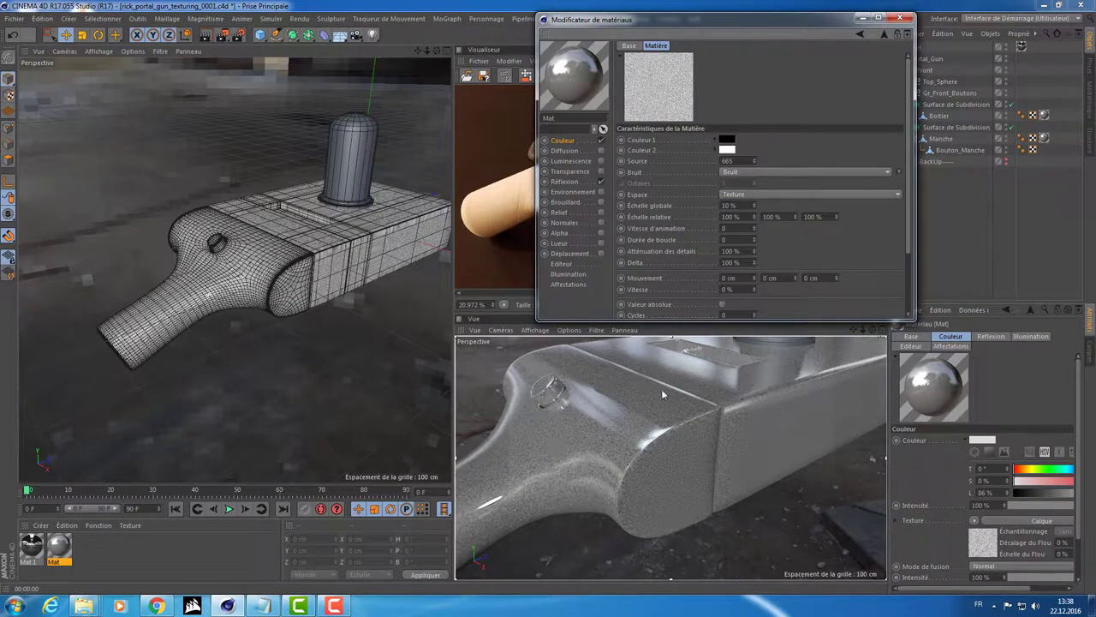
- Set all three relative scale values of the noise to 10
key("Tab")
type("10")
key("Tab")
type("10")
key("Tab")
type("10")
key("Return")
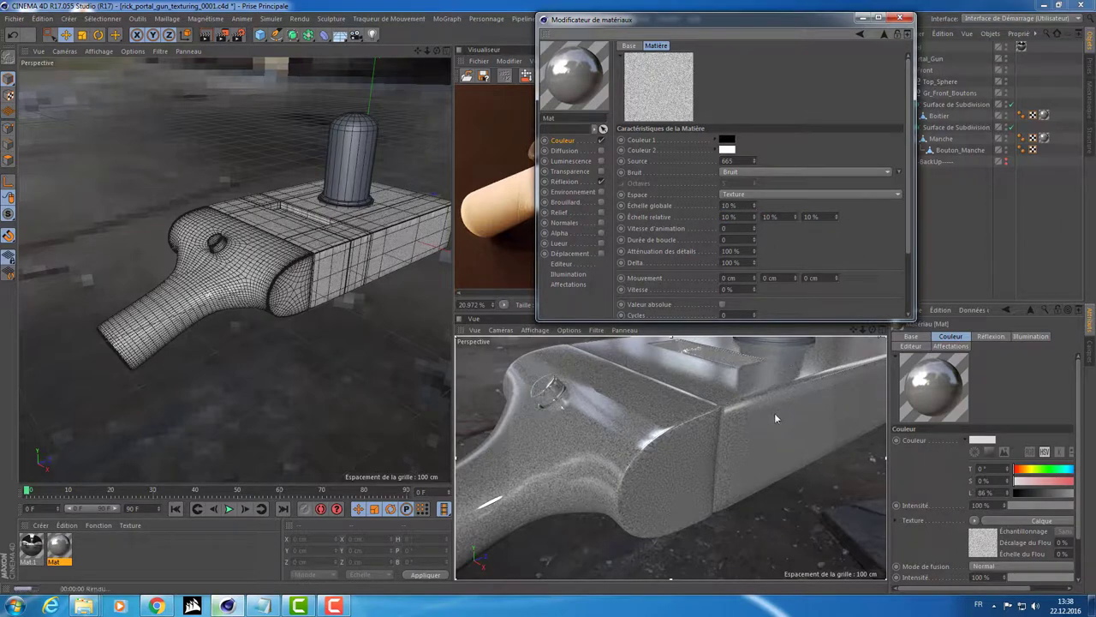
mouse_move(700, 416)
left_mouse_down("alt")
mouse_move(712, 434)
mouse_move(699, 450)
left_mouse_up("alt")
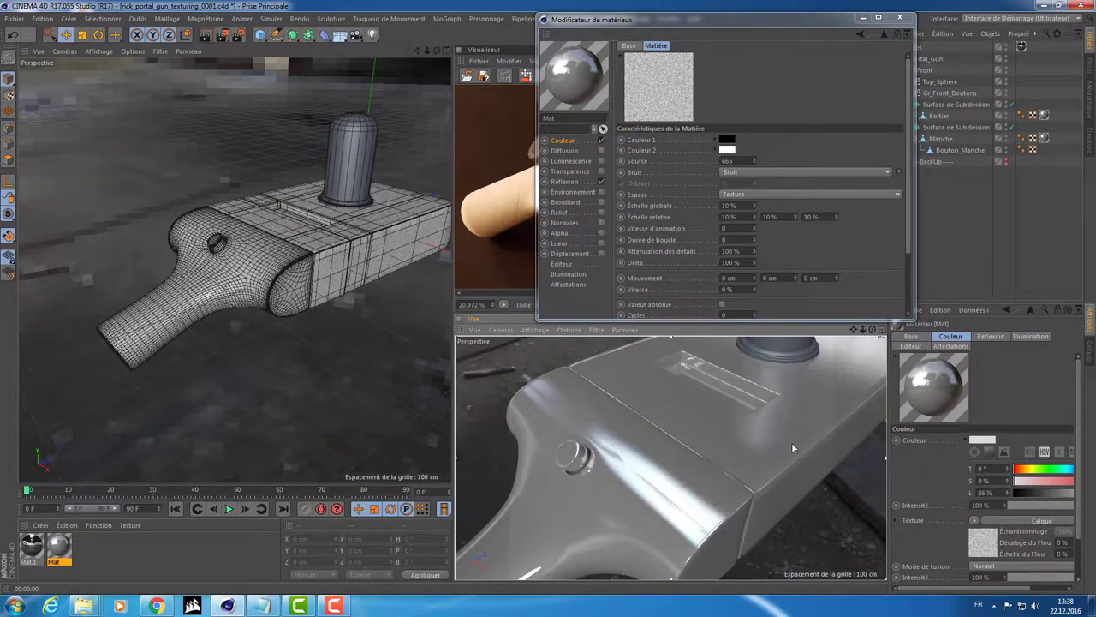
scroll(813, 419, "up", 3)
scroll(769, 461, "up", 2)
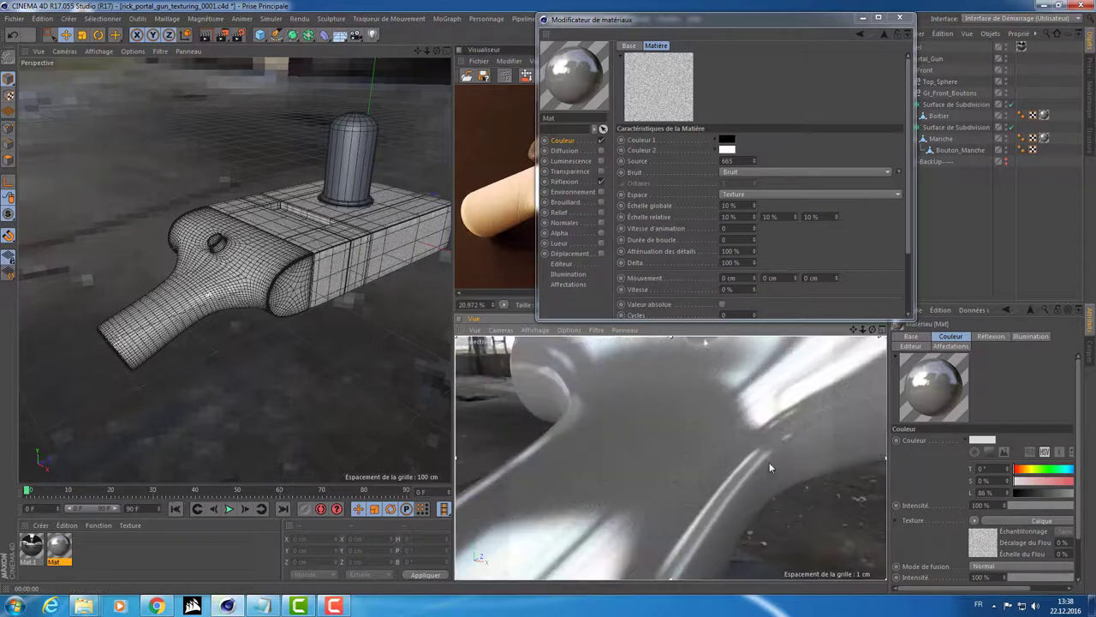
scroll(771, 423, "down", 3)
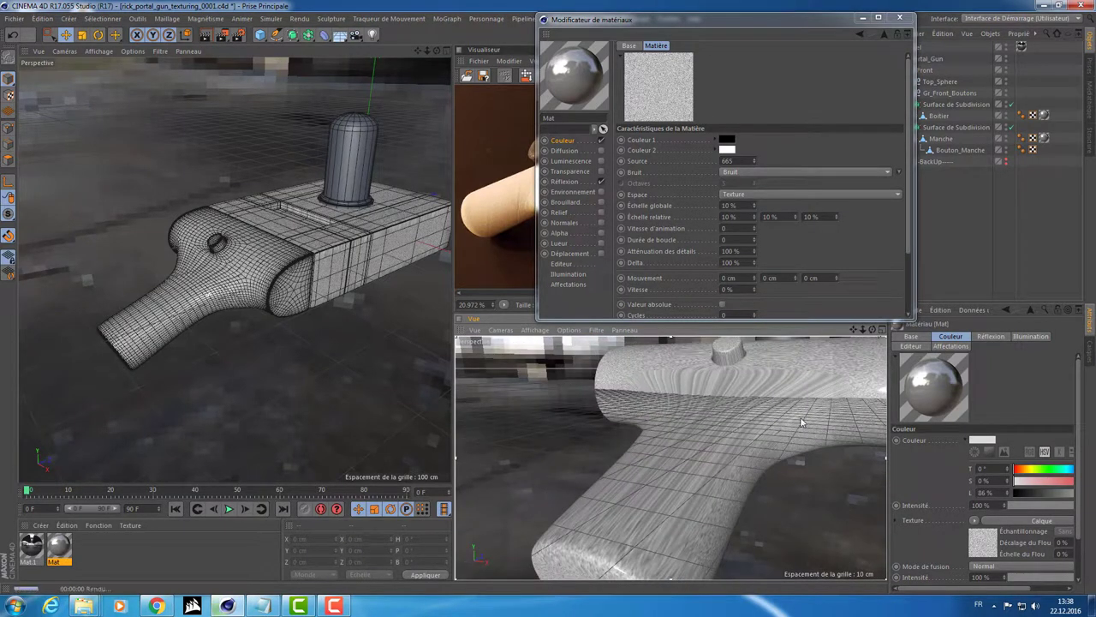
left_click_drag(796, 418, 717, 418, "alt")
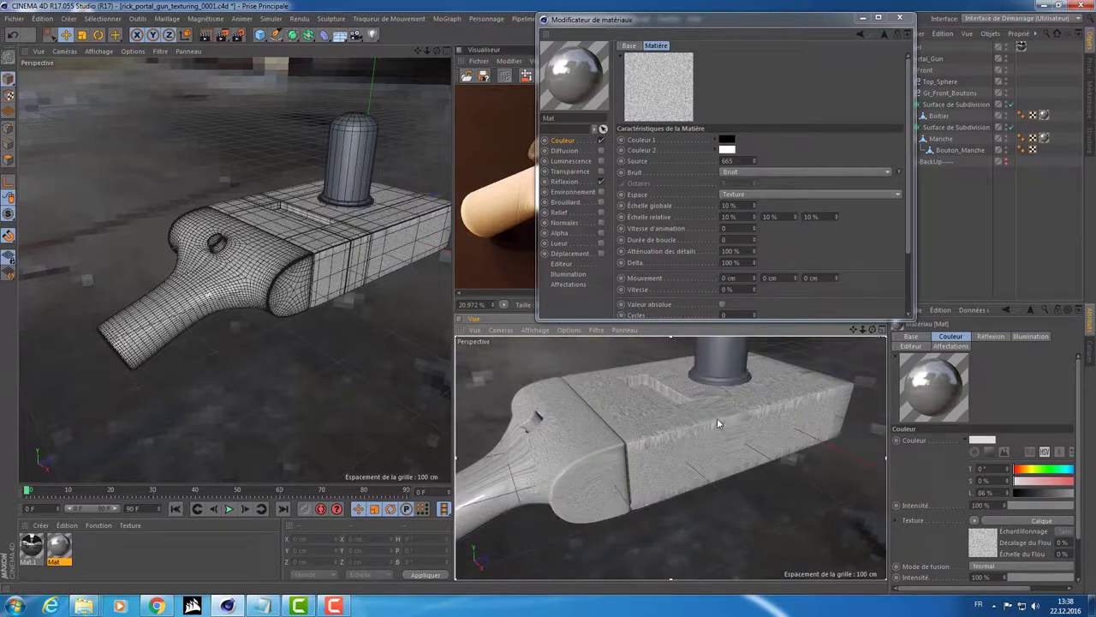
- Back in the Color layer list, switch the Bruit noise layer off
left_click(885, 36)
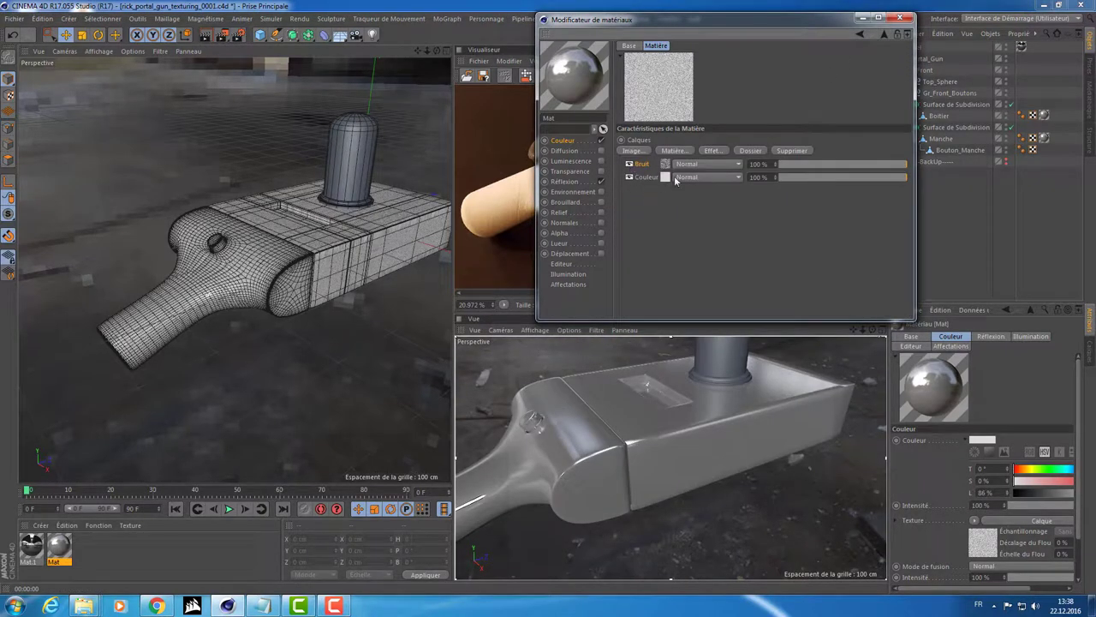
left_click(629, 164)
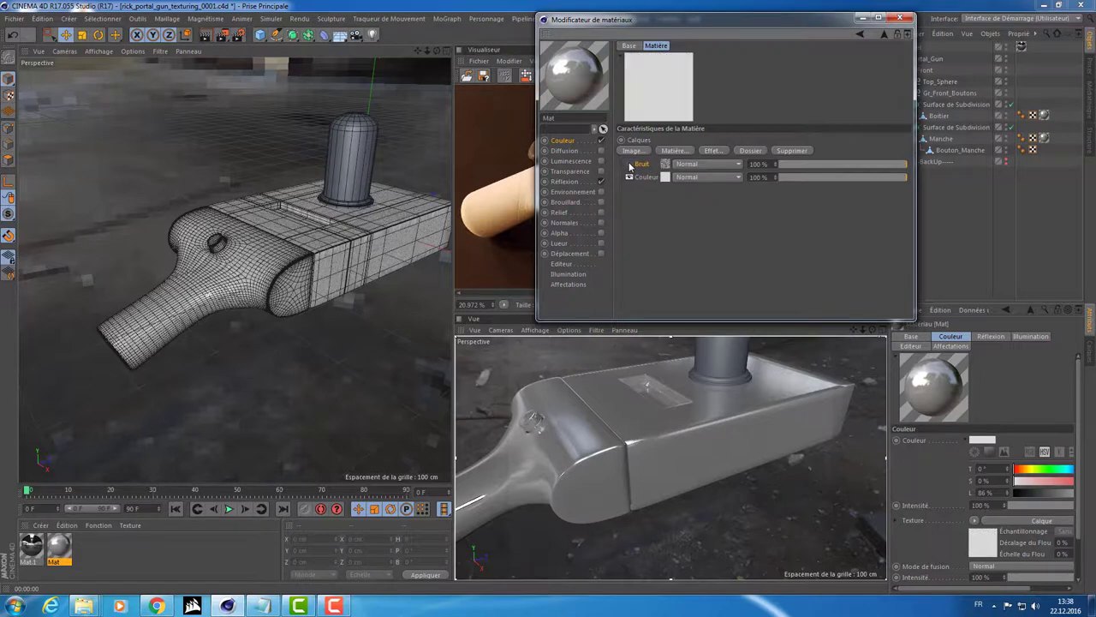
left_click(629, 164)
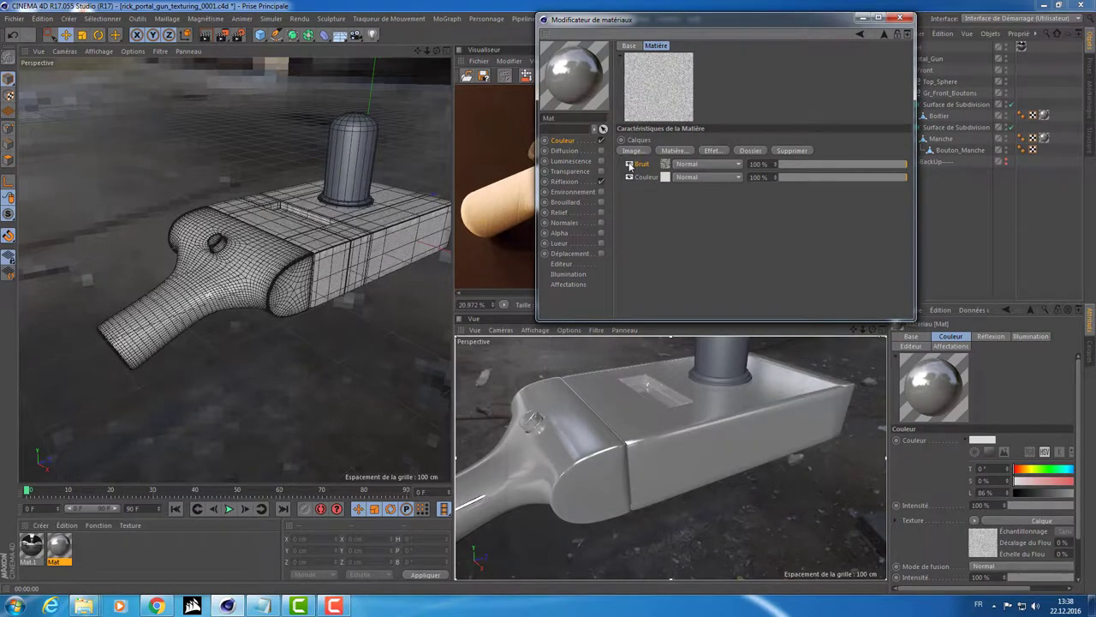
left_click(629, 164)
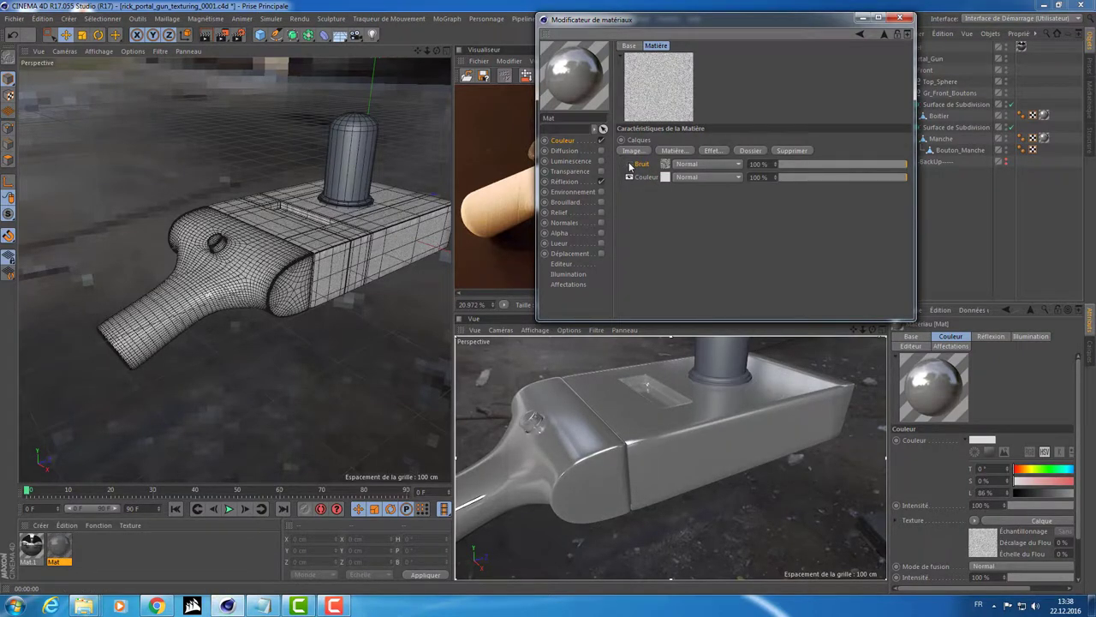
left_click(683, 151)
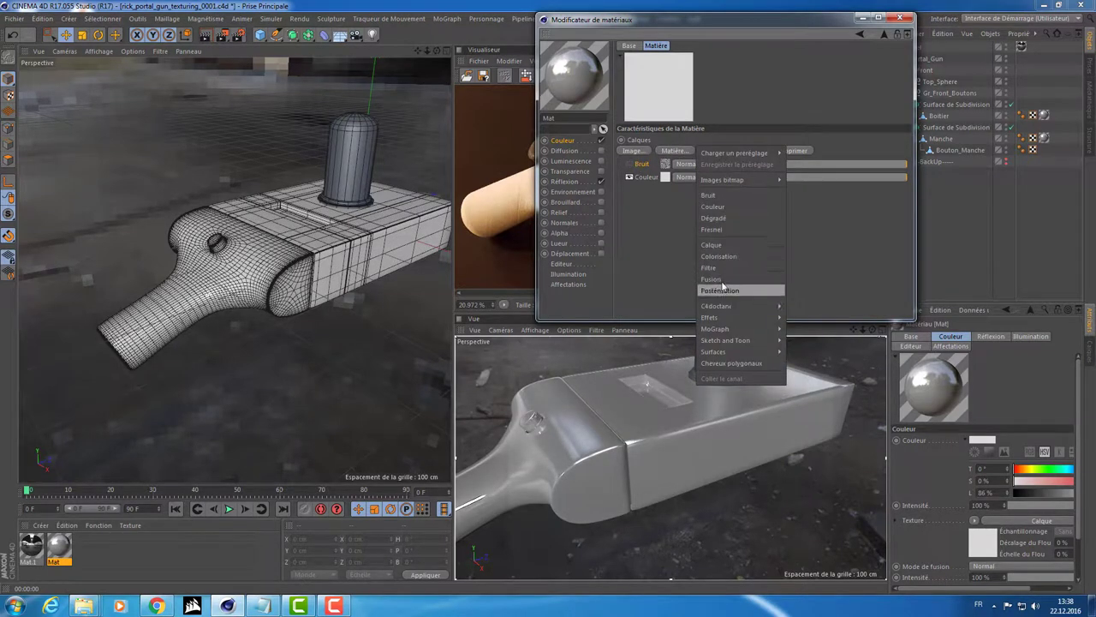
left_click(735, 219)
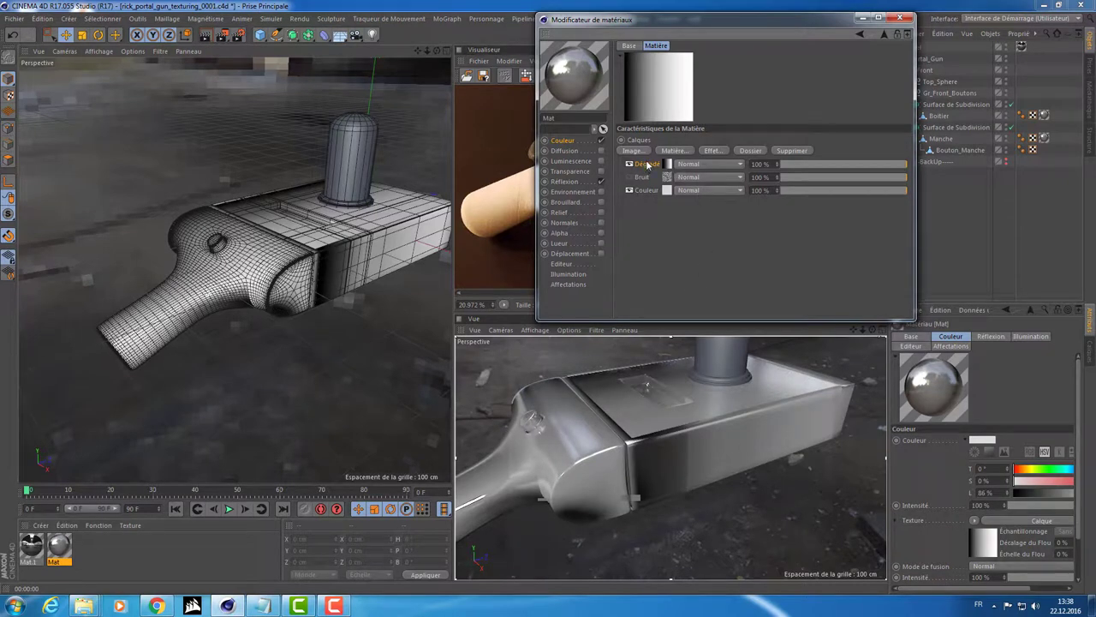
key("Delete")
left_click(673, 150)
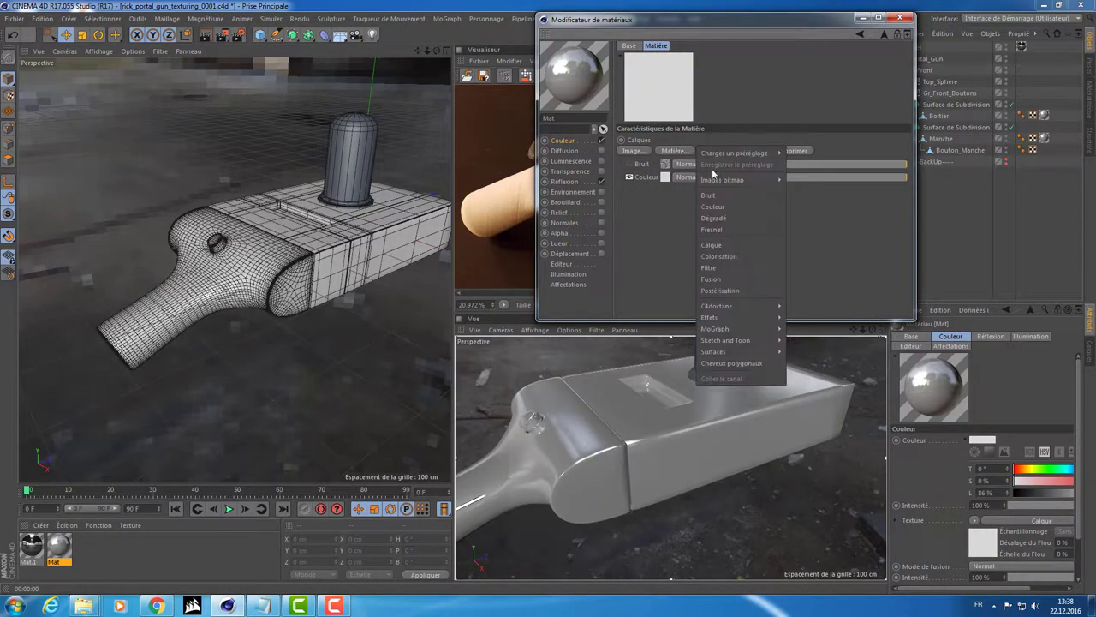
left_click(752, 230)
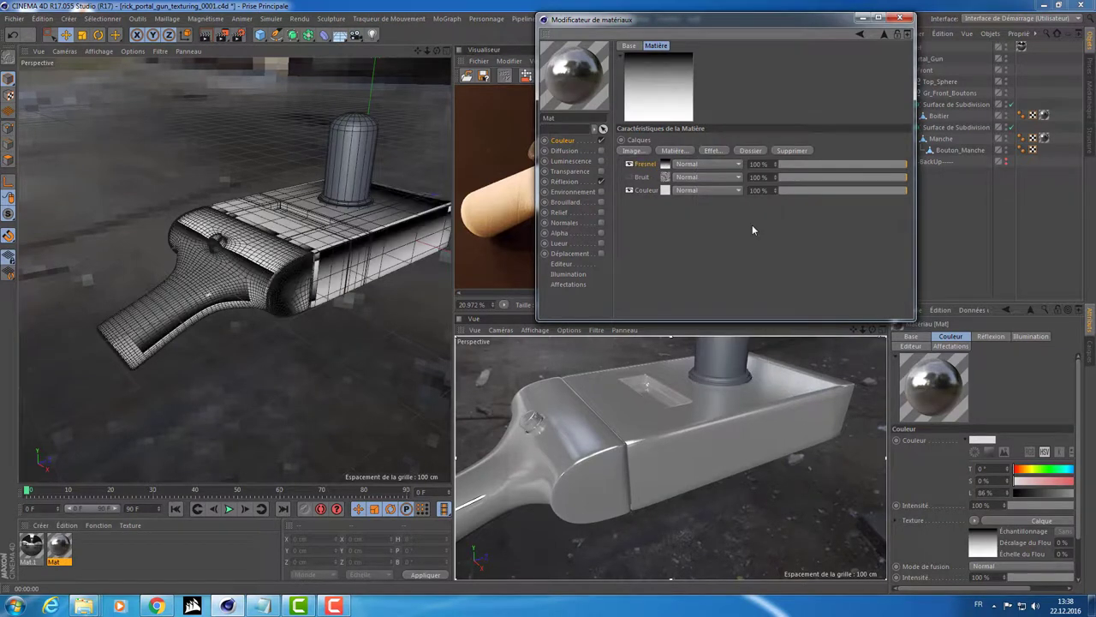
mouse_move(651, 445)
left_mouse_down("alt")
mouse_move(727, 451)
mouse_move(778, 374)
mouse_move(596, 494)
mouse_move(680, 495)
left_mouse_up("alt")
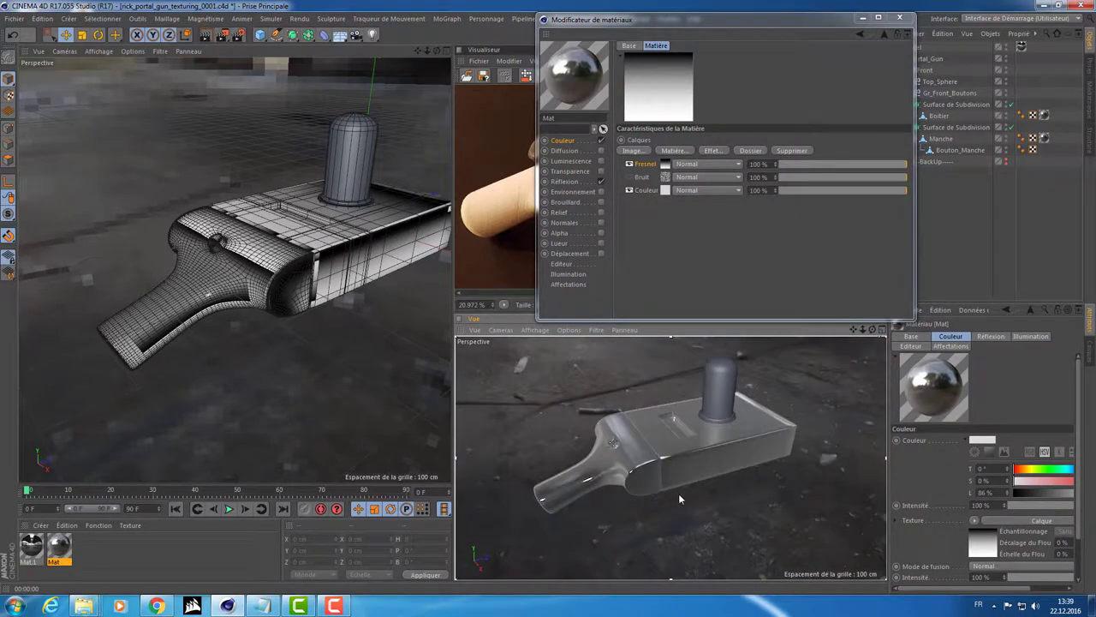
scroll(678, 487, "up", 5)
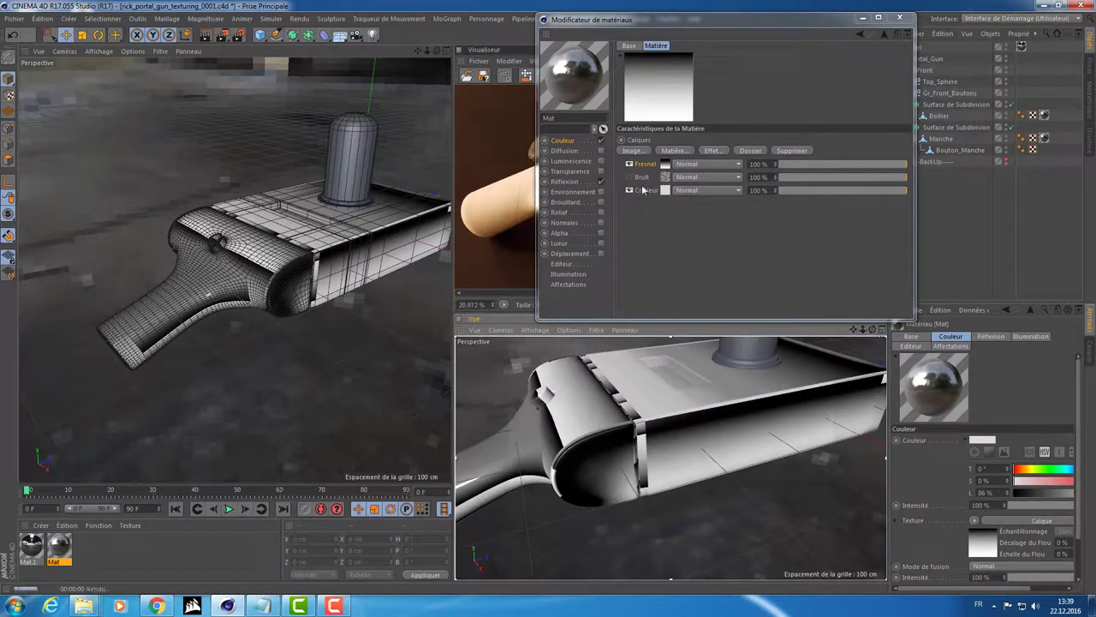
key("Delete")
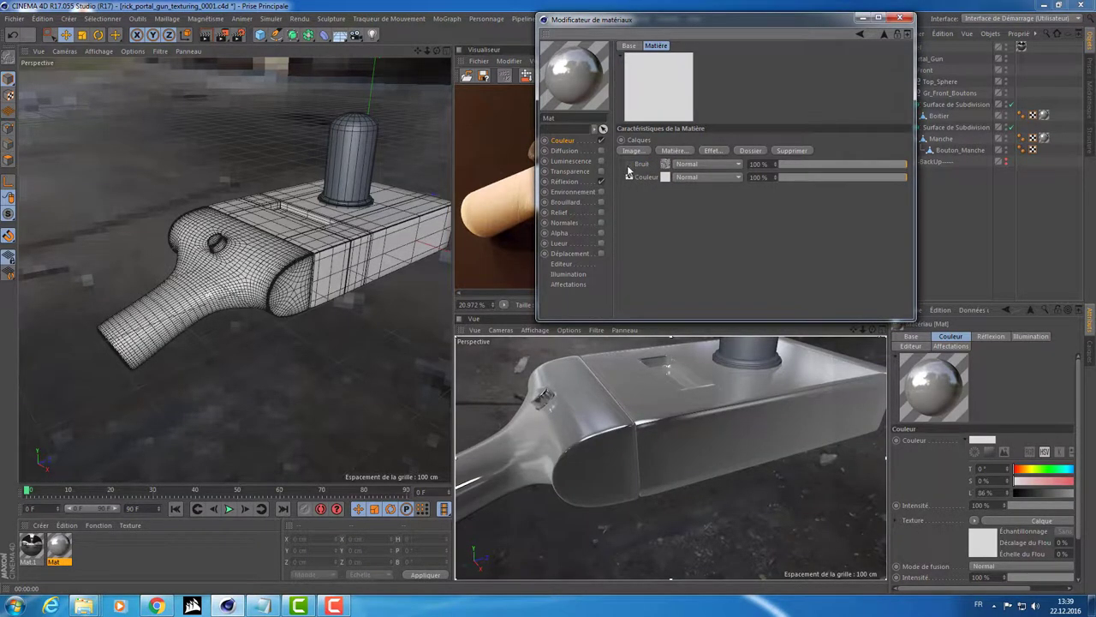
- Turn the Bruit noise layer back on and select it
left_click(631, 164)
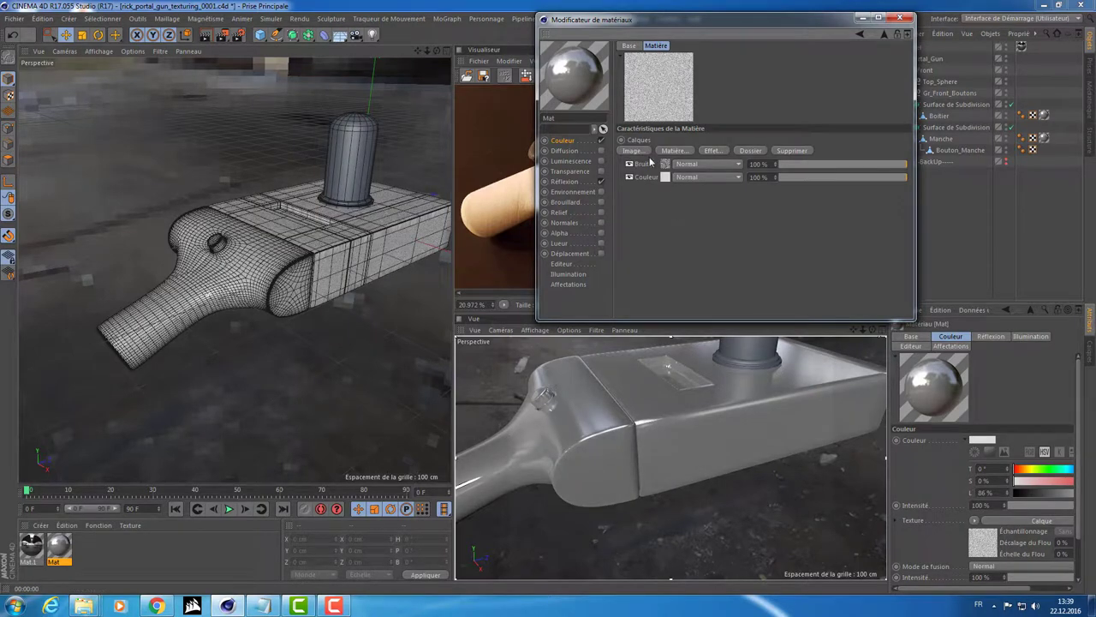
left_click(643, 166)
right_click(644, 167)
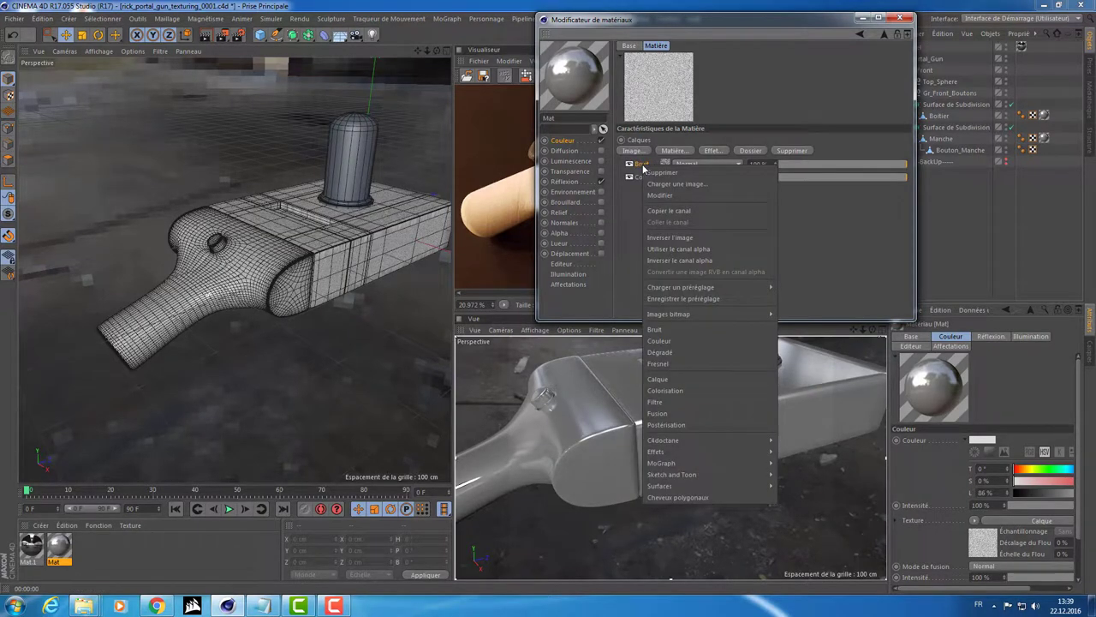
left_click(633, 203)
- Copy the Color channel's noise setup with Copier le canal
scroll(649, 467, "up", 3)
scroll(648, 466, "up", 3)
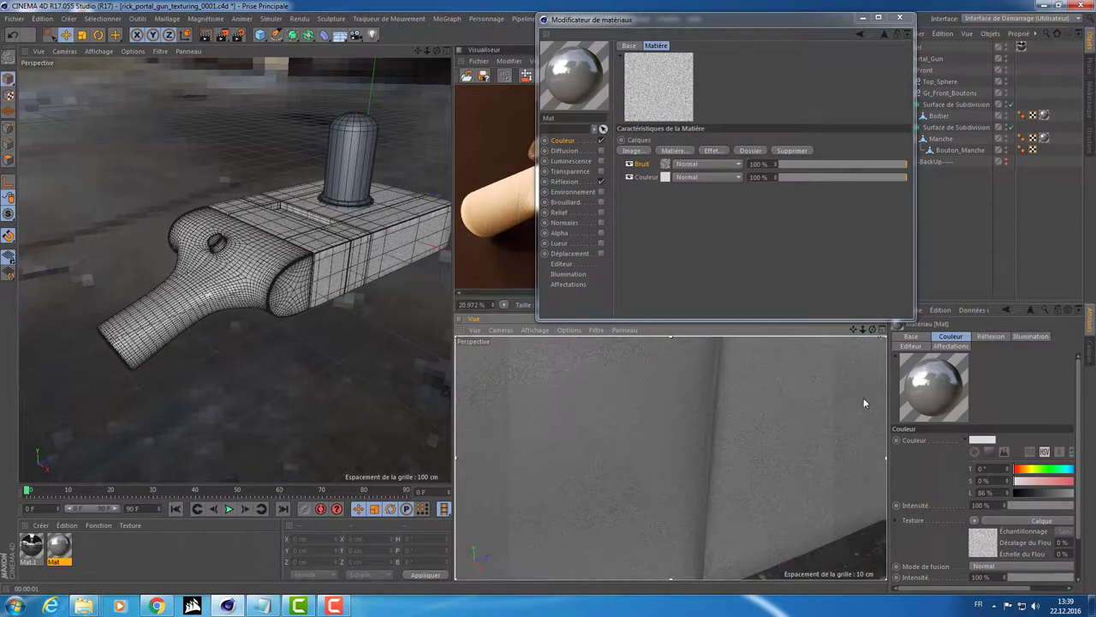
scroll(754, 446, "down", 3)
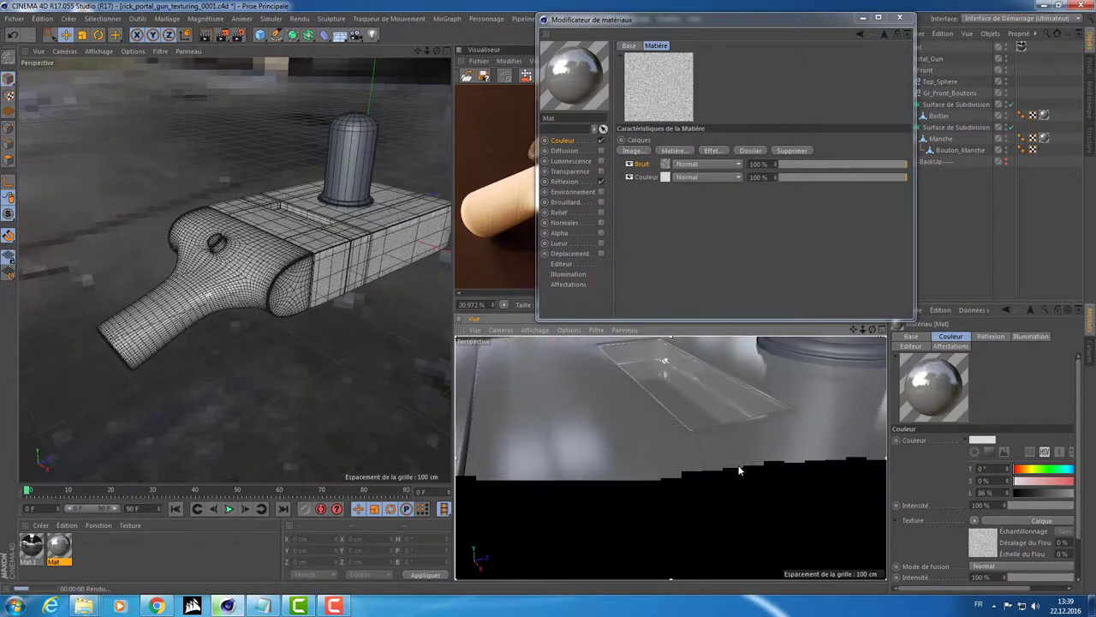
scroll(724, 462, "down", 2)
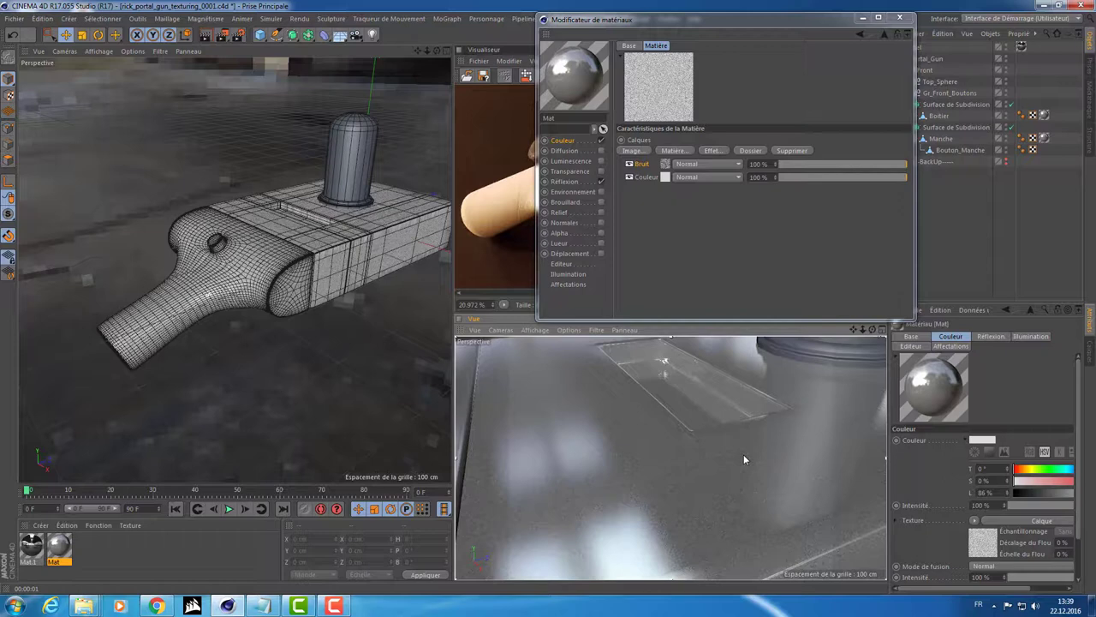
left_click_drag(771, 442, 676, 442, "alt")
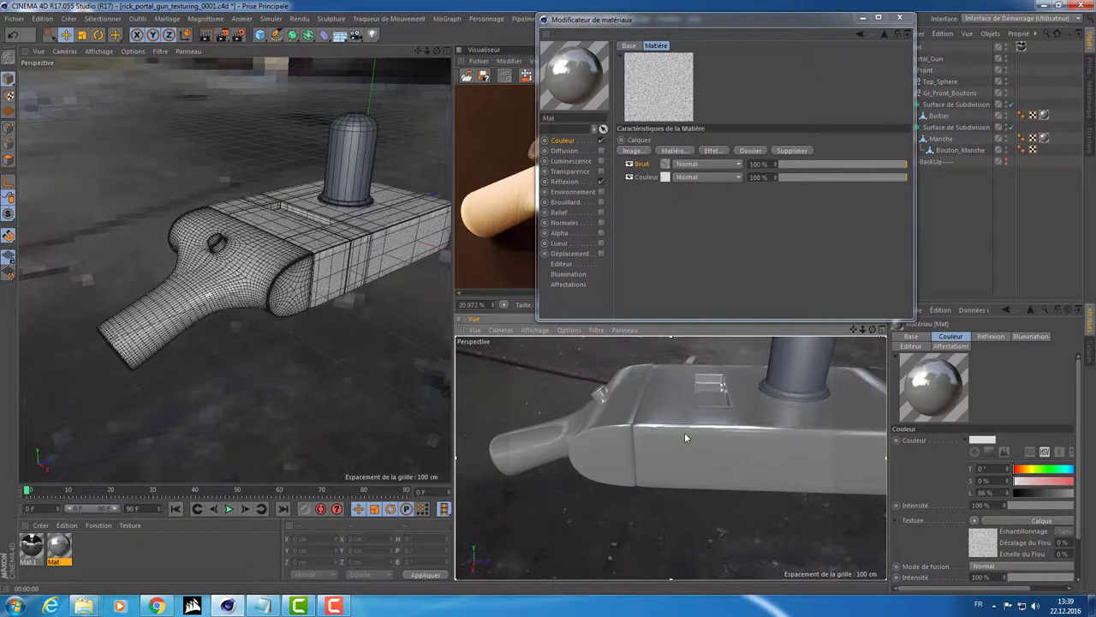
right_click(642, 165)
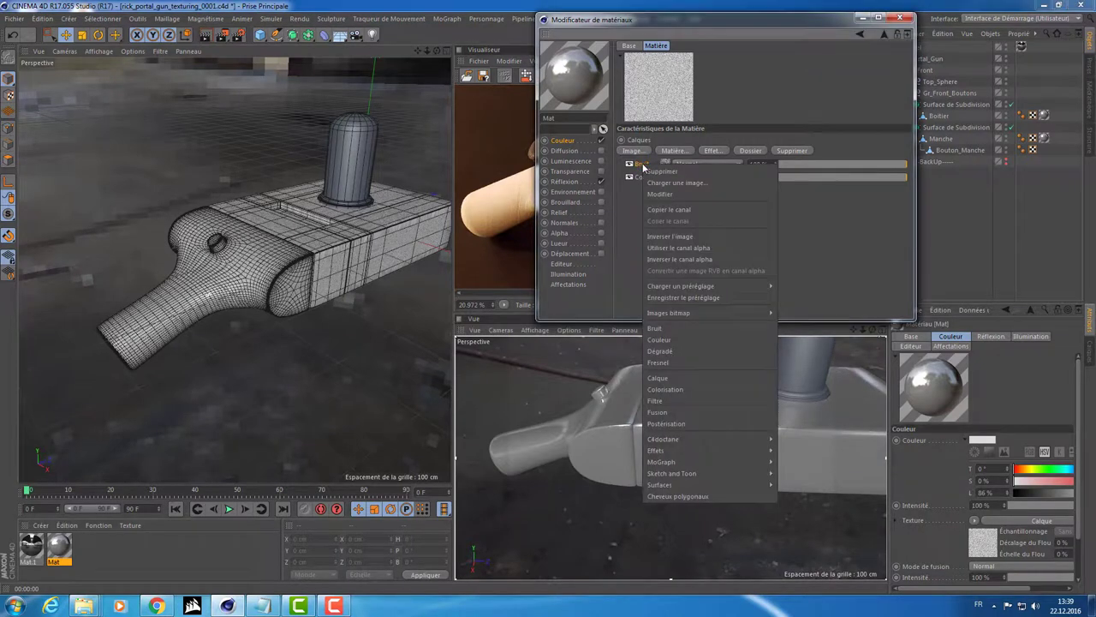
left_click(709, 210)
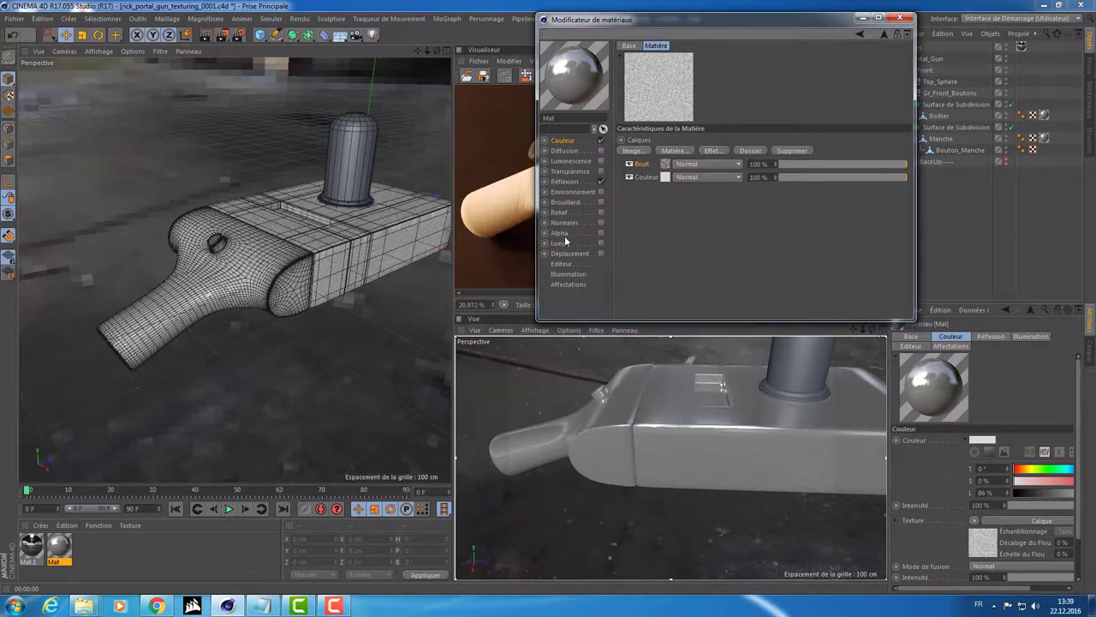
- Enable the Relief channel and paste the copied Bruit noise as its texture
left_click(602, 213)
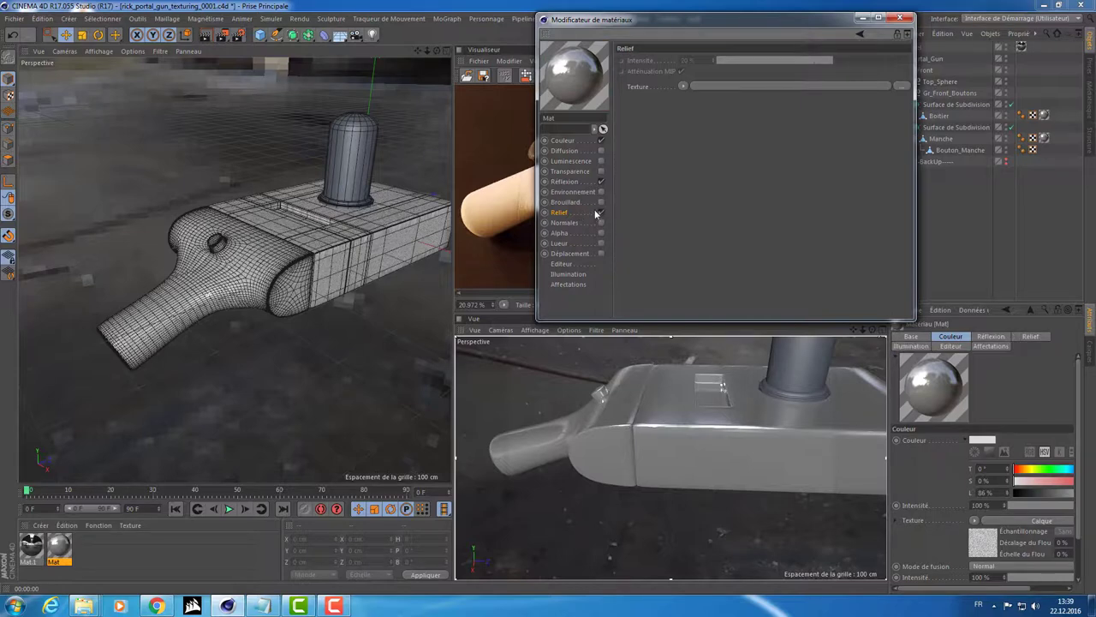
left_click(683, 85)
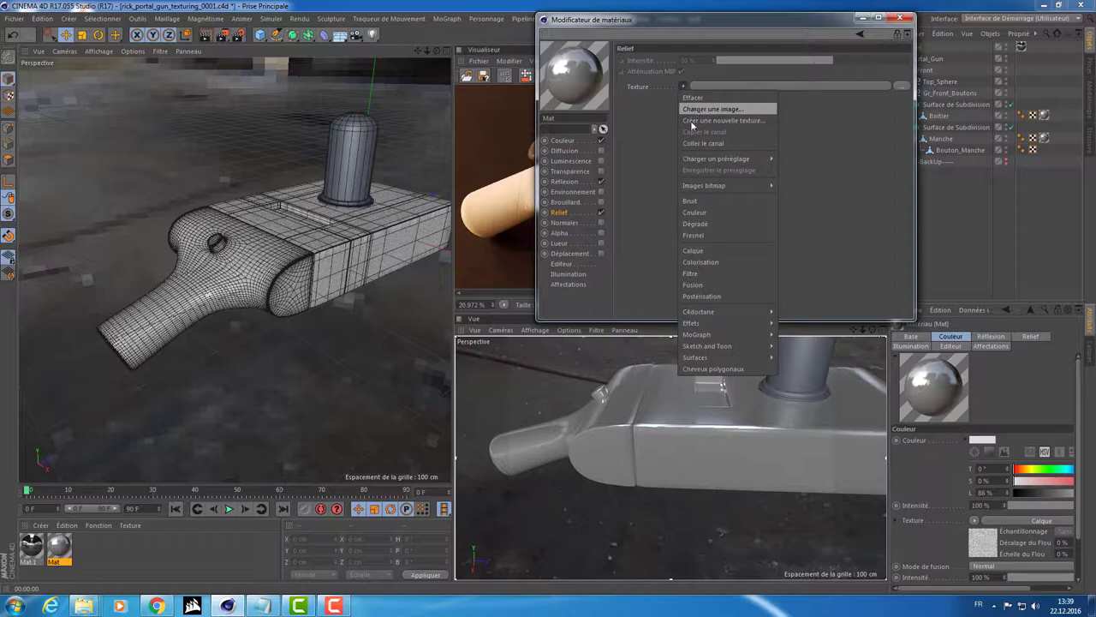
left_click(687, 143)
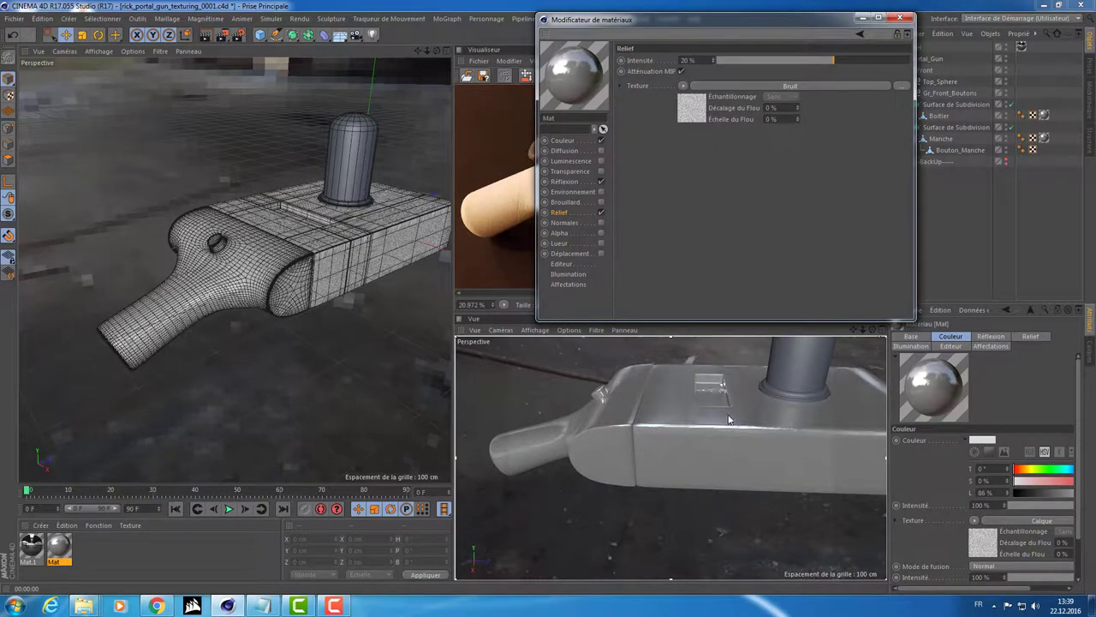
scroll(677, 424, "up", 5)
scroll(749, 420, "down", 3)
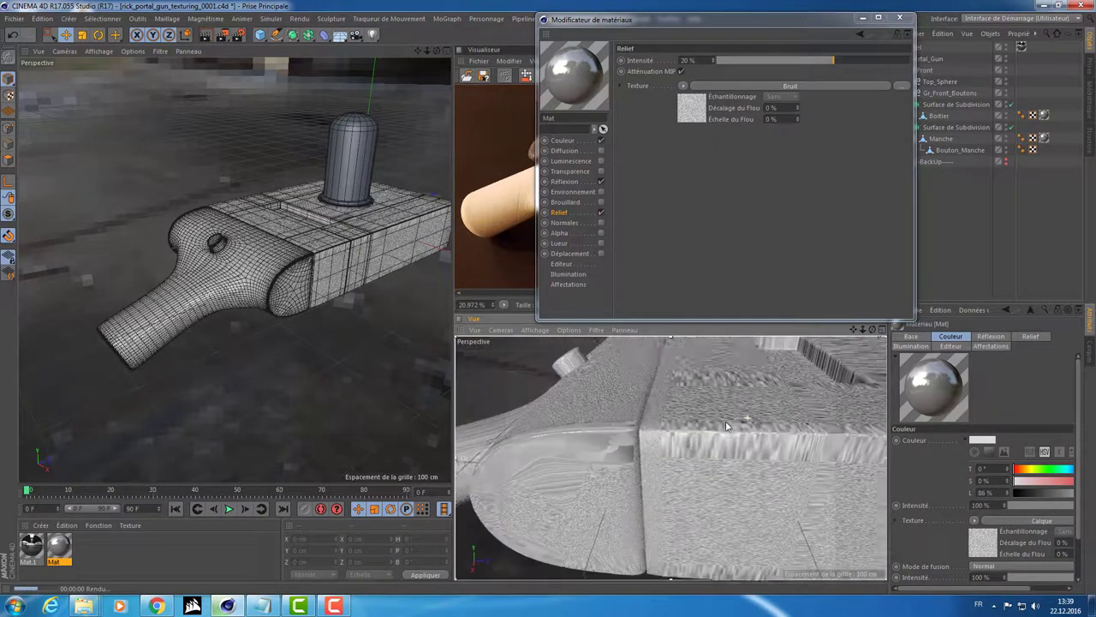
scroll(747, 411, "down", 2)
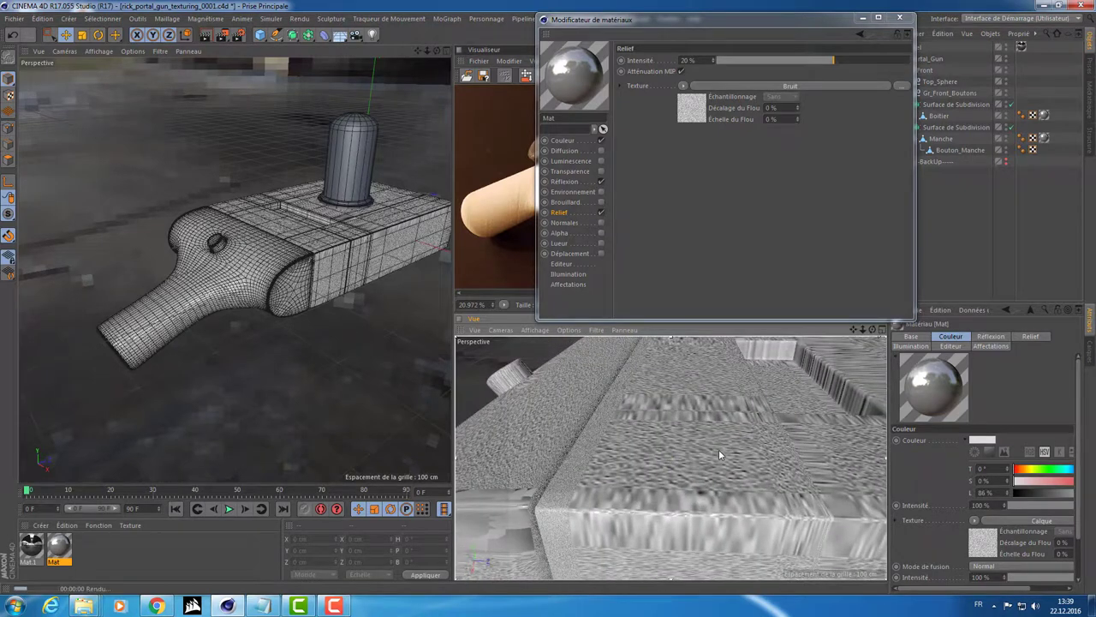
- Re-render the bumpy surface from a lower, closer angle and maximize that viewport
key("ctrl+r")
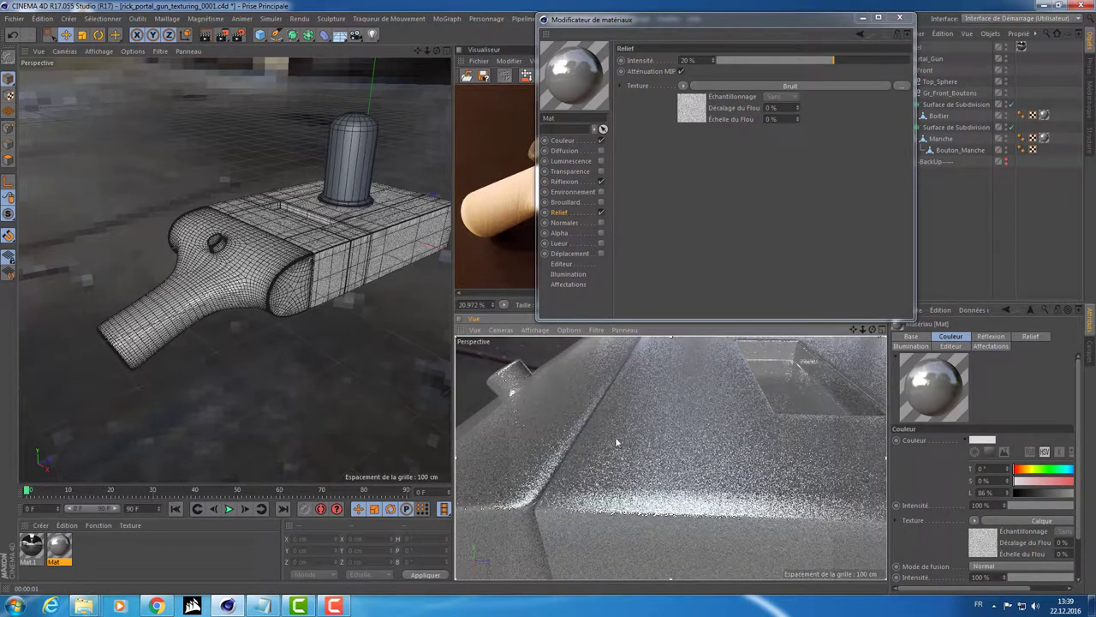
left_click_drag(718, 417, 694, 428, "alt")
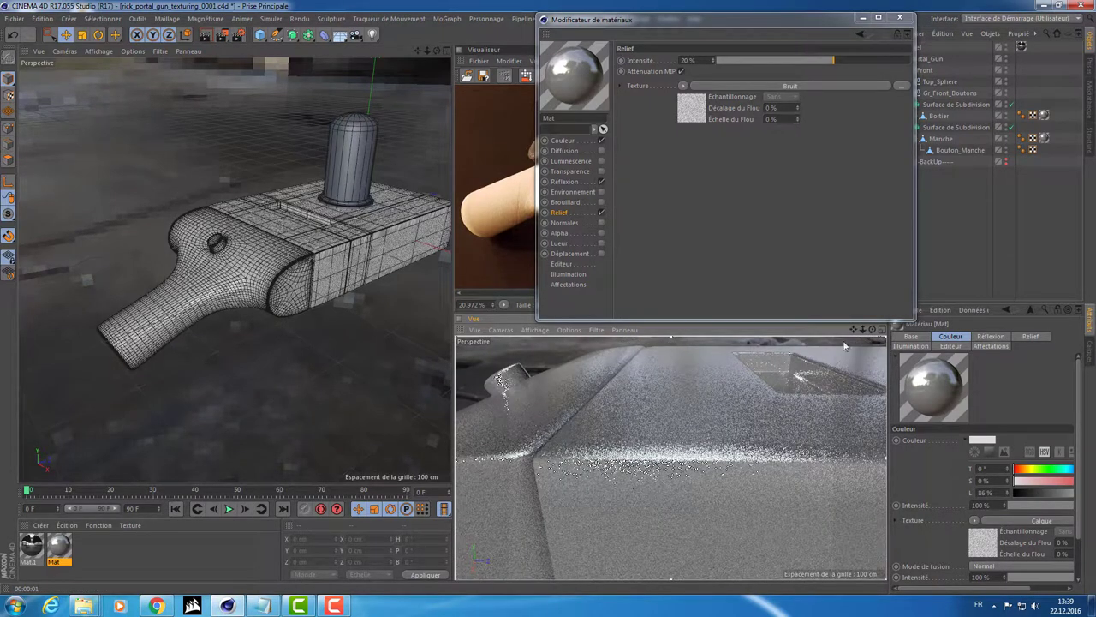
mouse_move(727, 417)
left_mouse_down("alt")
mouse_move(674, 434)
mouse_move(666, 462)
left_mouse_up("alt")
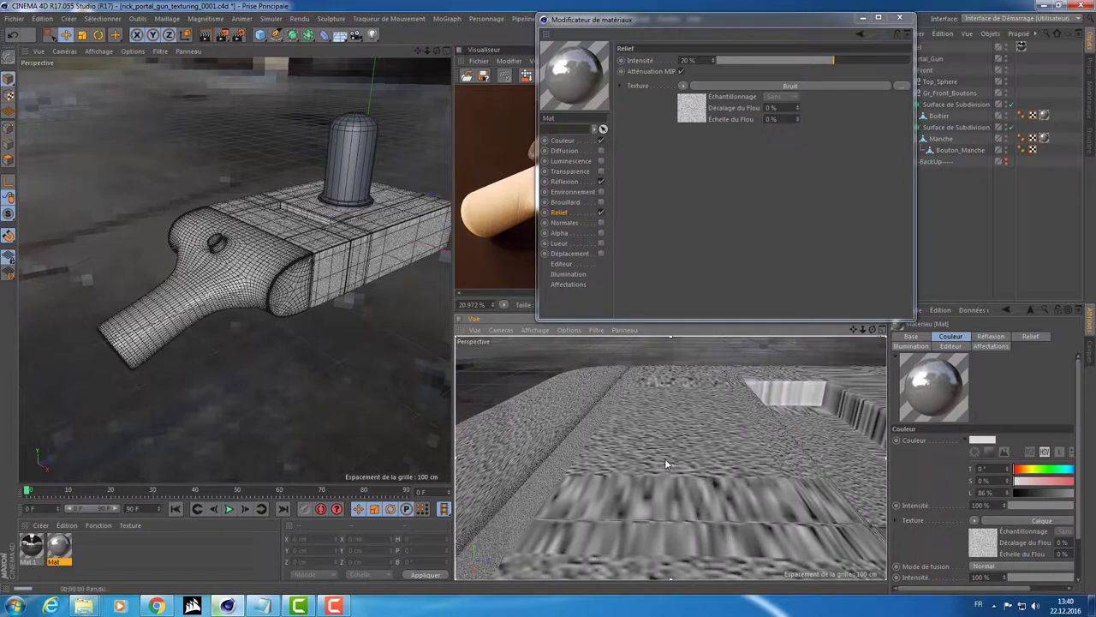
middle_click(664, 458)
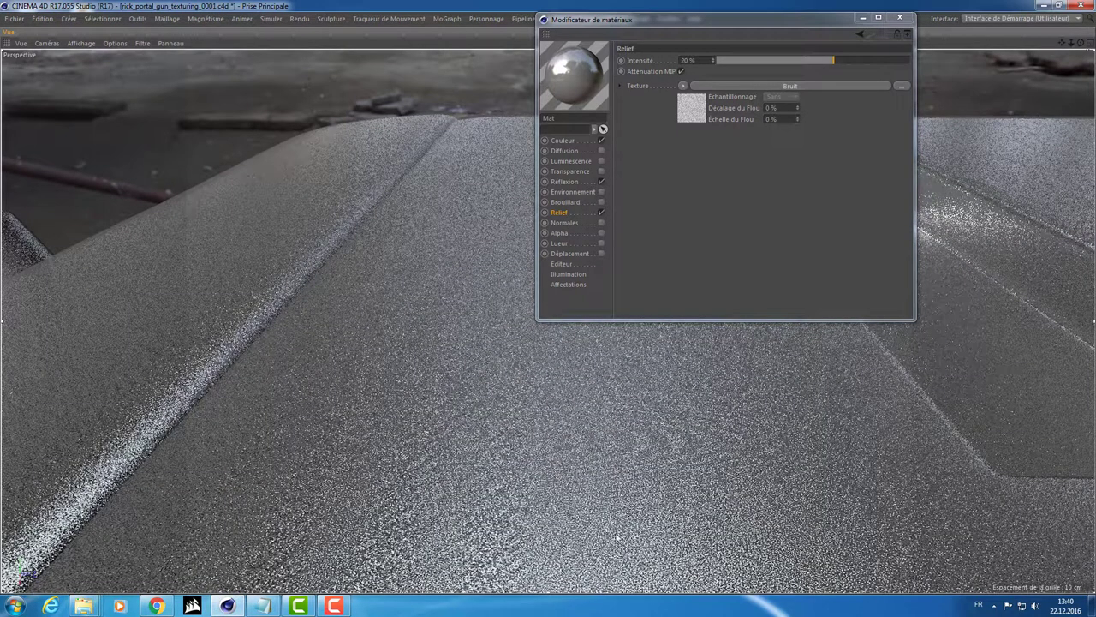
- Lower the Relief intensity from 20% to 1%, leaving only a faint grain on the gun
left_click_drag(781, 60, 816, 61)
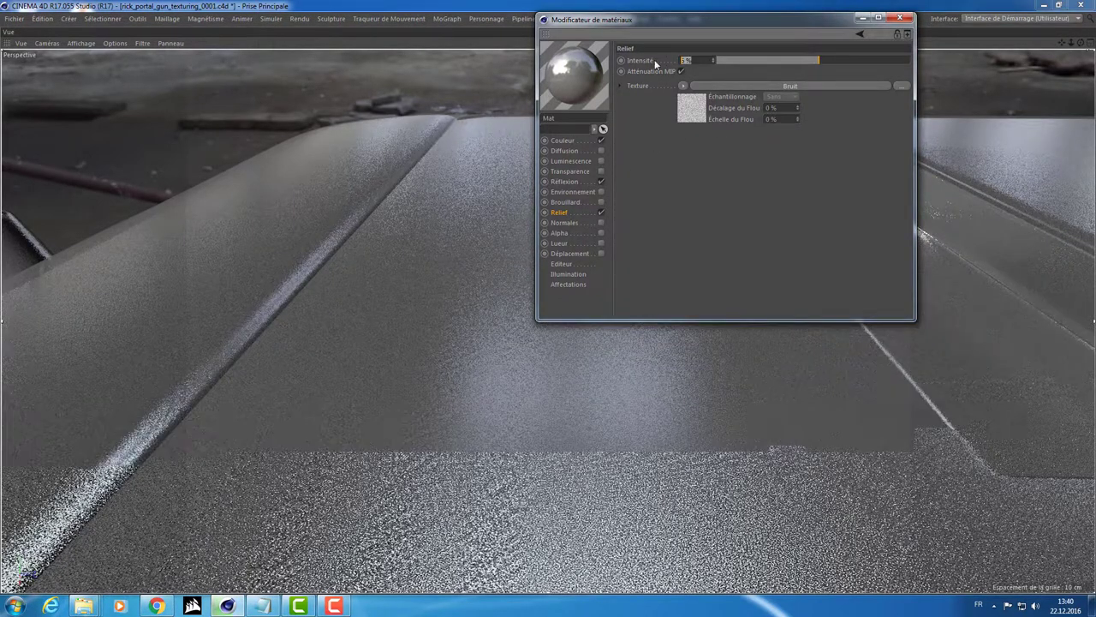
double_click(685, 61)
type("1")
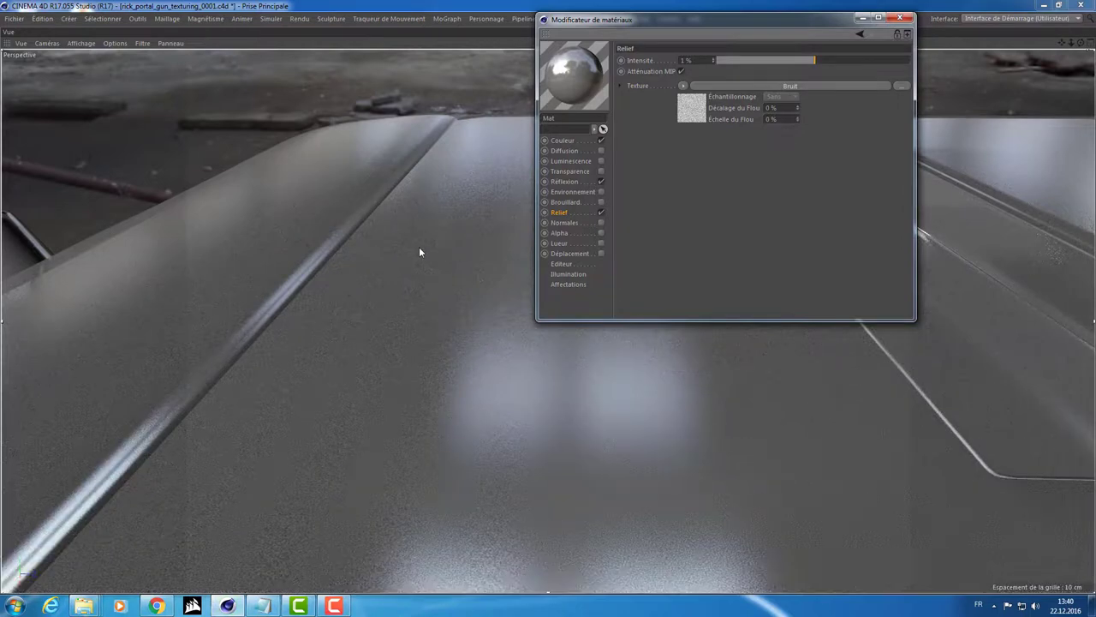
scroll(435, 248, "down", 3)
scroll(428, 253, "down", 2)
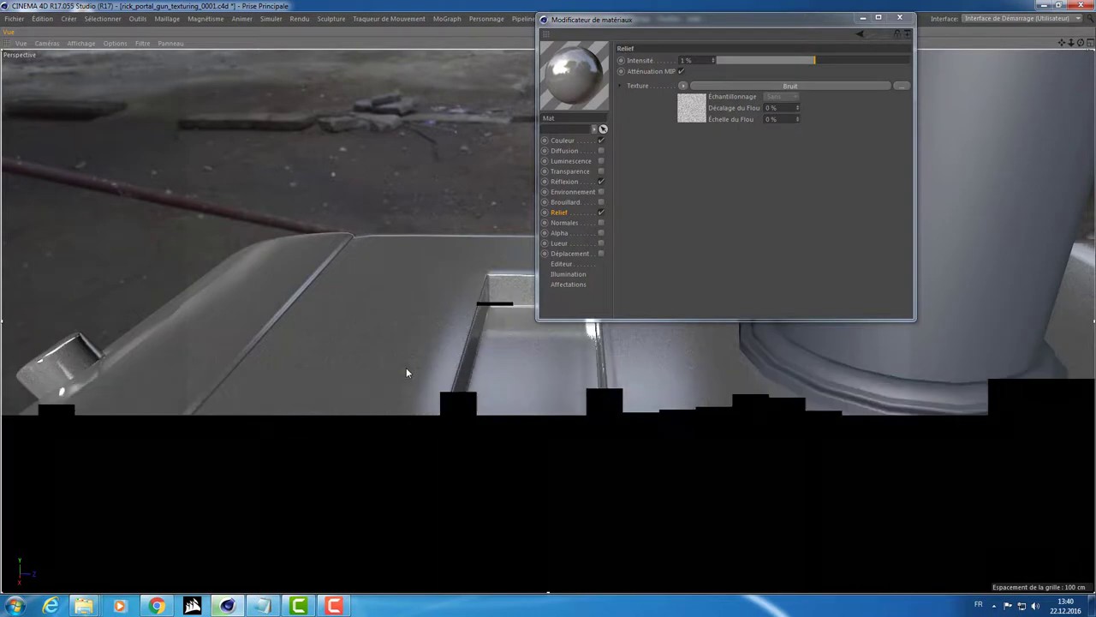
scroll(517, 388, "up", 3)
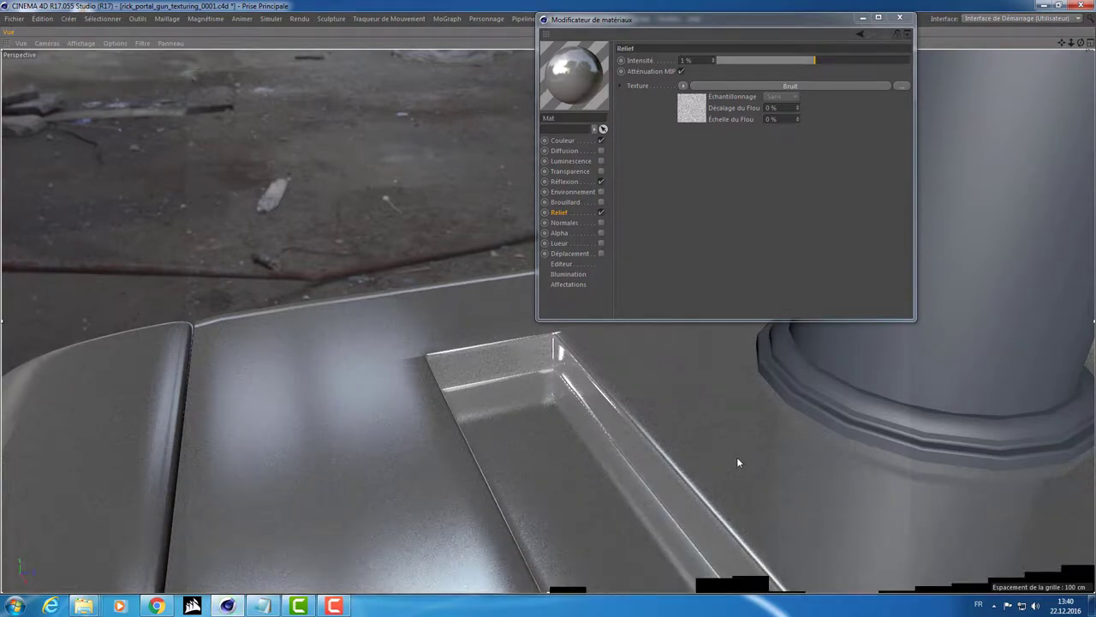
mouse_move(741, 439)
left_mouse_down("alt")
mouse_move(557, 347)
mouse_move(650, 435)
mouse_move(513, 361)
left_mouse_up("alt")
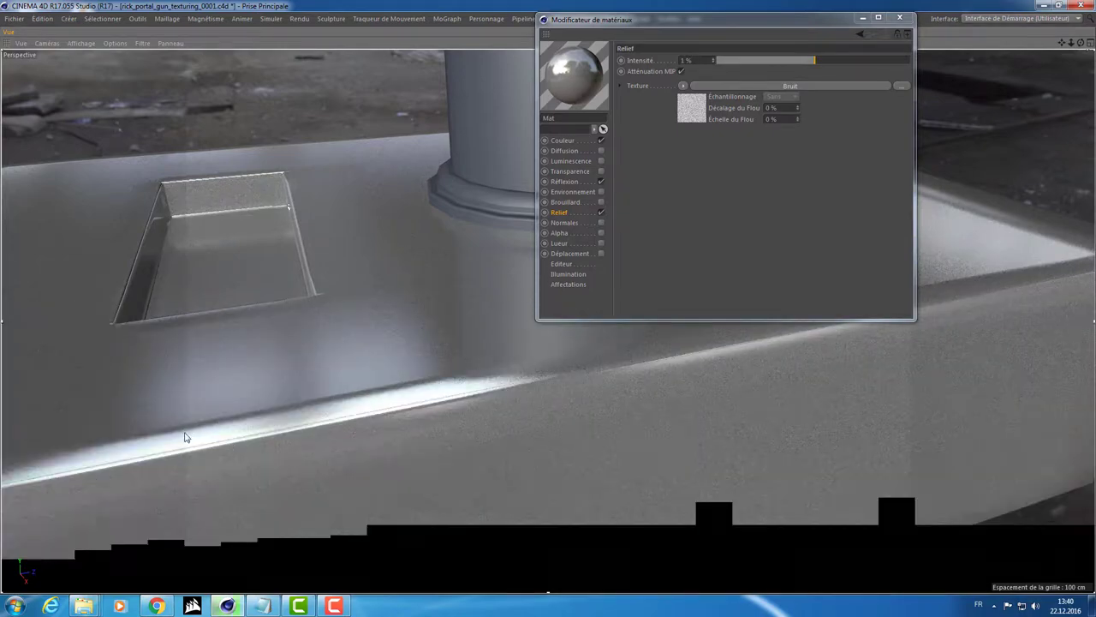
mouse_move(879, 361)
left_mouse_down("alt")
mouse_move(734, 421)
mouse_move(692, 394)
left_mouse_up("alt")
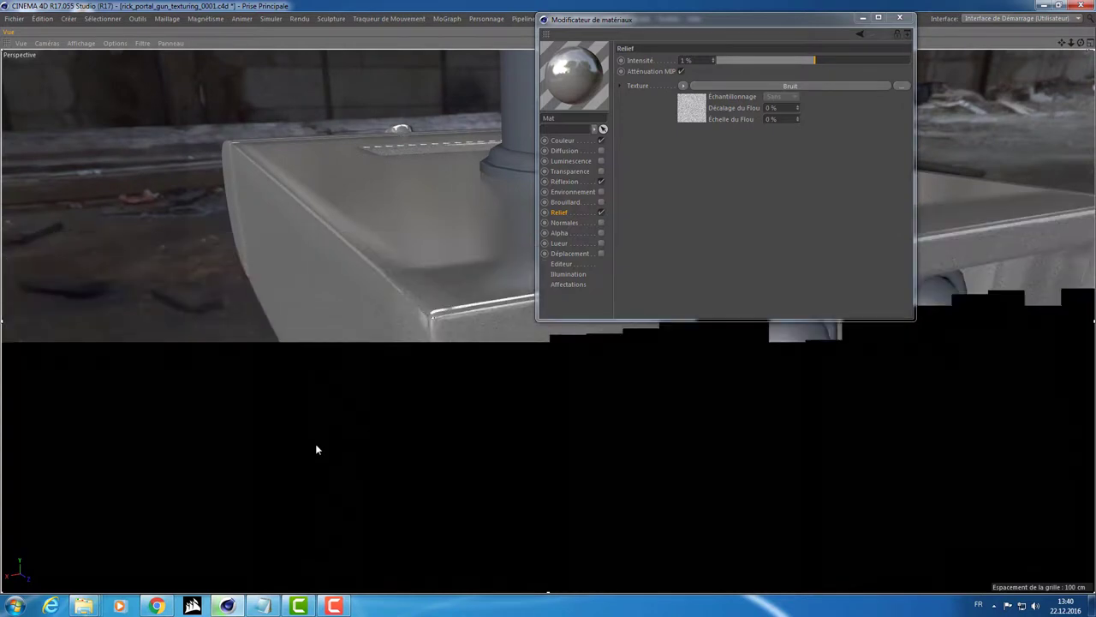
left_click_drag(723, 19, 487, 492)
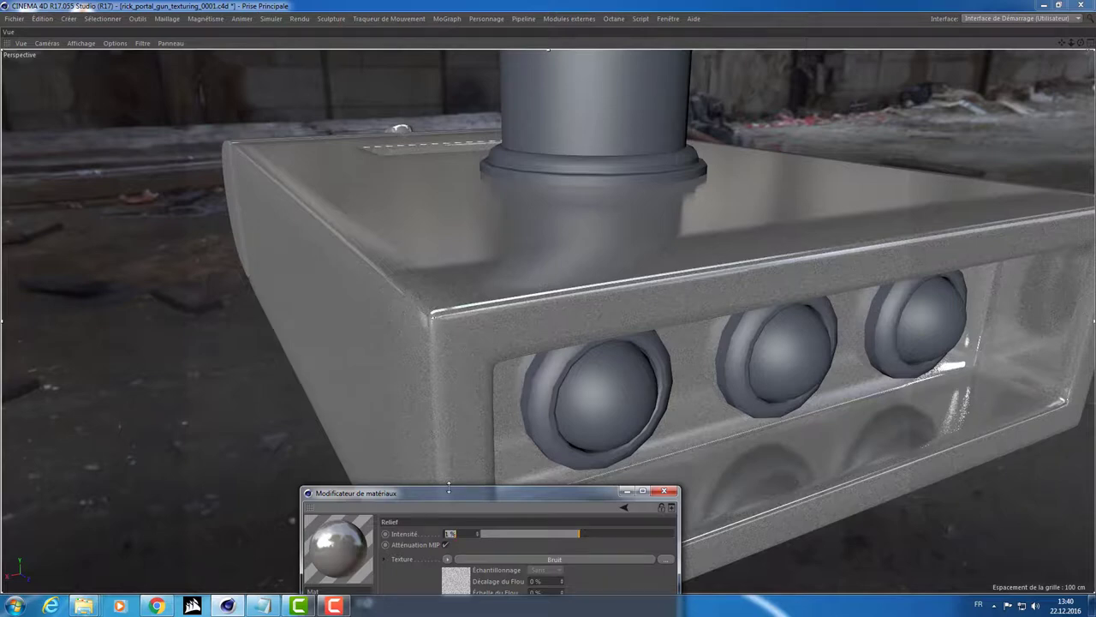
mouse_move(448, 487)
left_mouse_down()
mouse_move(448, 185)
mouse_move(483, 419)
mouse_move(513, 225)
mouse_move(683, 152)
left_mouse_up()
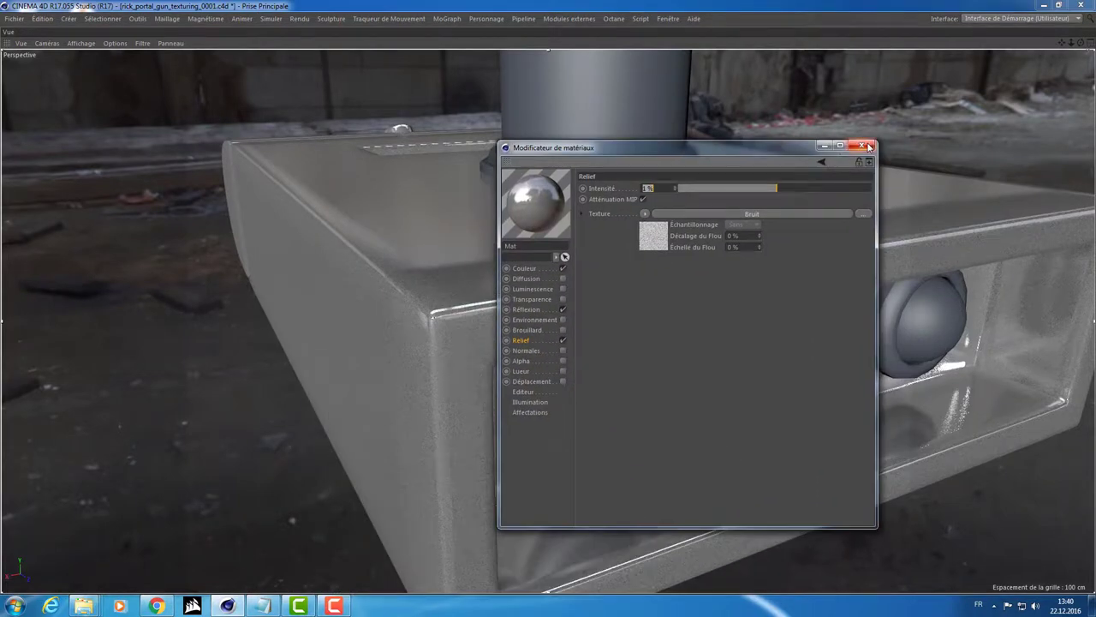
- Return to the multi-panel layout with the material editor aside and a close view of the box
key("ctrl+Tab")
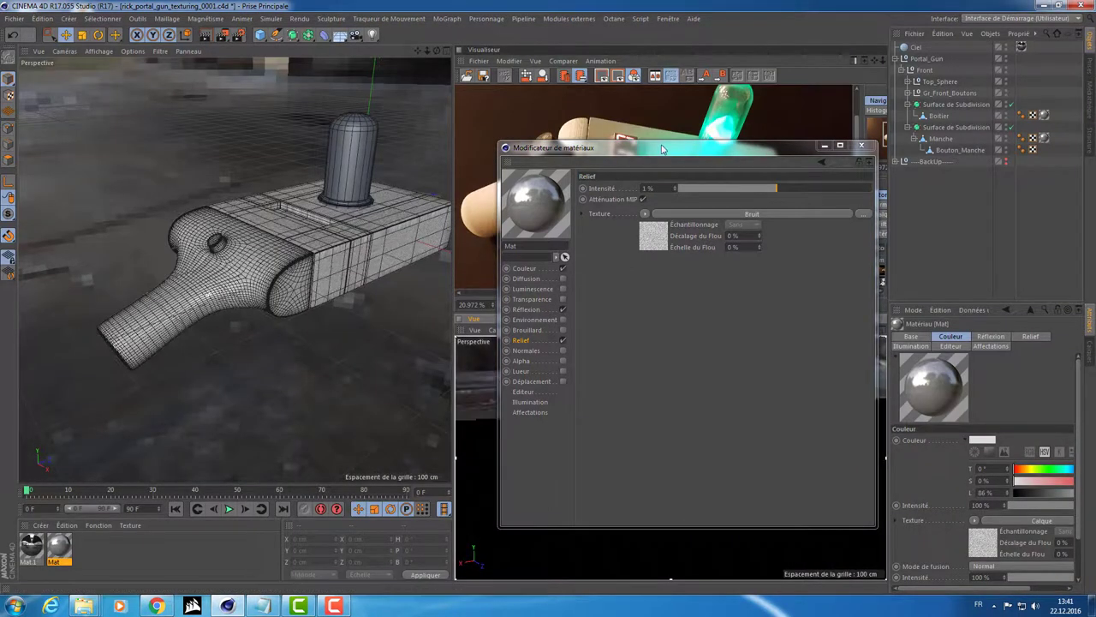
mouse_move(720, 137)
left_mouse_down()
mouse_move(863, 83)
mouse_move(839, 7)
left_mouse_up()
mouse_move(599, 463)
left_mouse_down("alt")
mouse_move(574, 485)
mouse_move(690, 481)
left_mouse_up("alt")
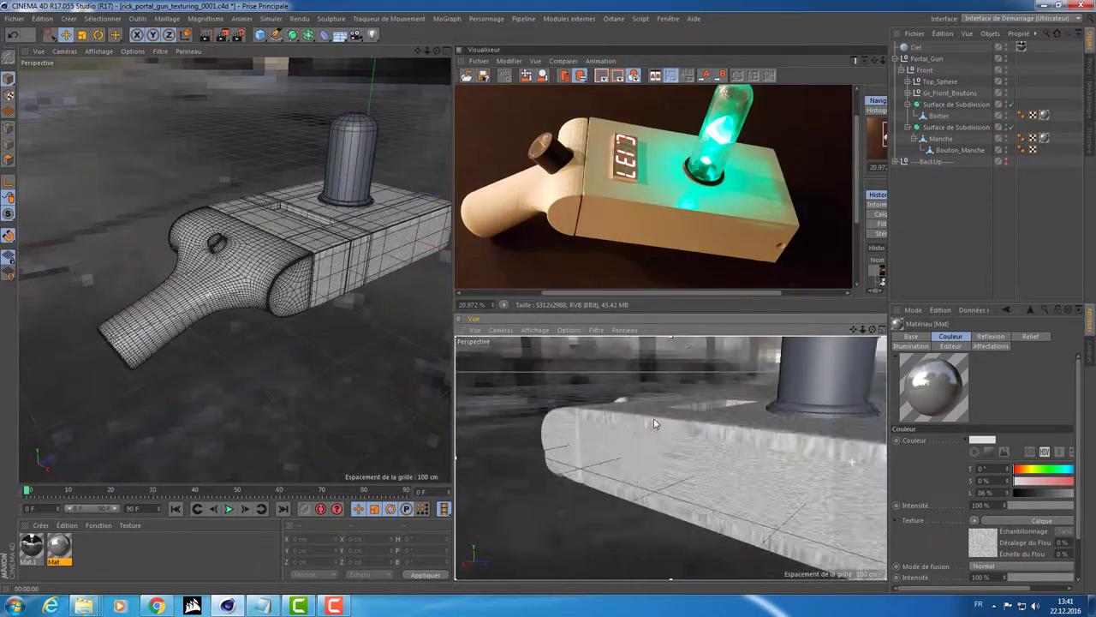
left_click_drag(634, 463, 651, 412, "alt")
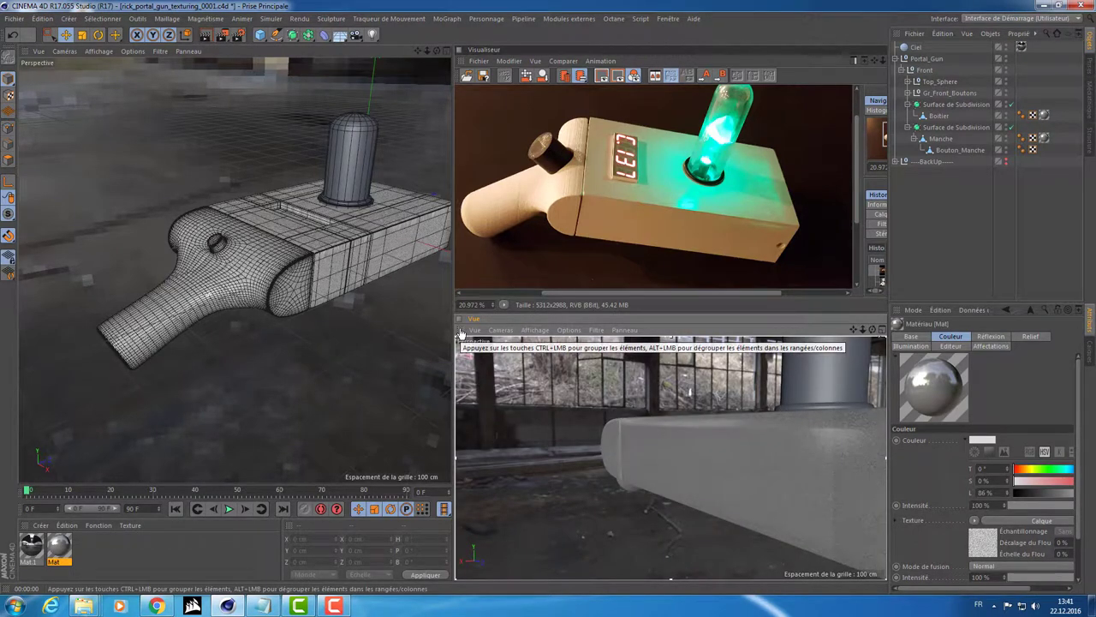
left_click_drag(604, 432, 628, 479, "alt")
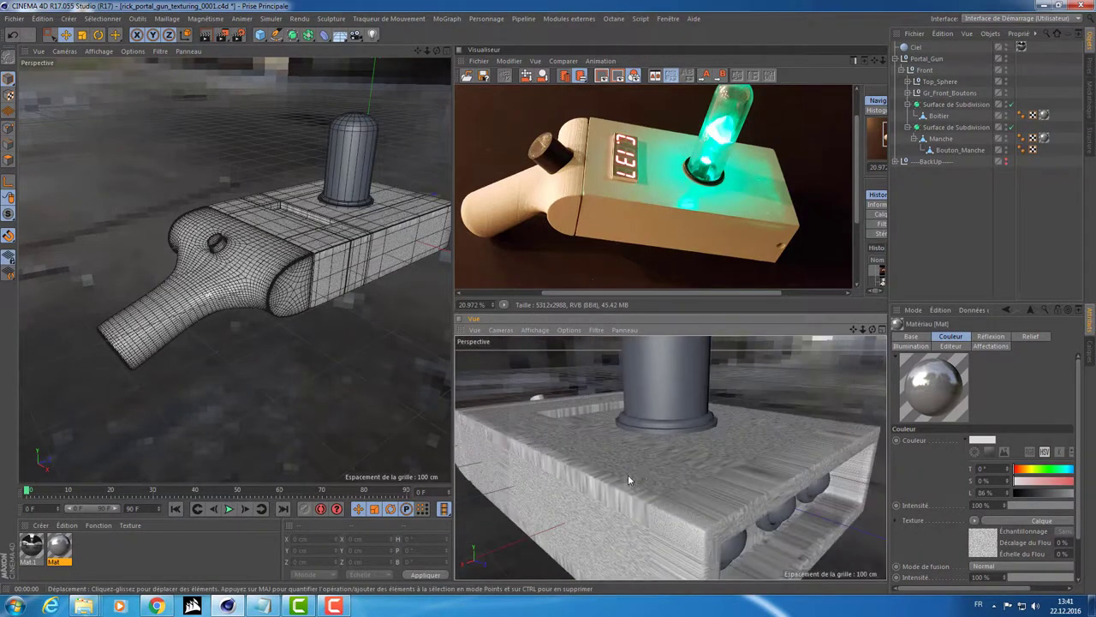
scroll(628, 475, "down", 3)
scroll(702, 467, "up", 3)
scroll(731, 478, "down", 4)
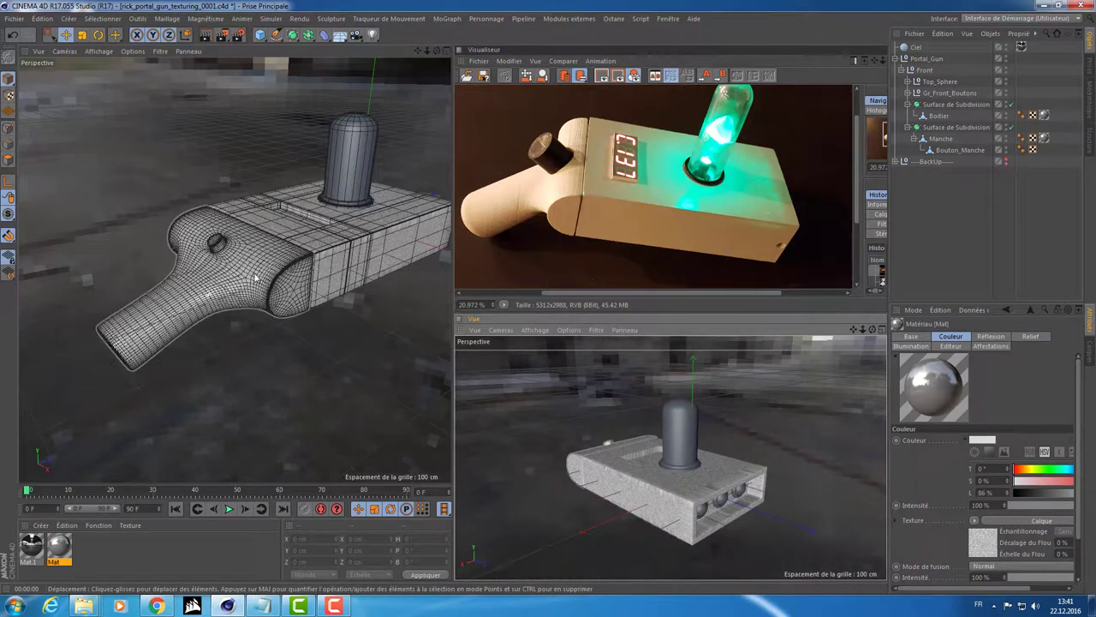
- Start an Interactive Render Region (Alt+R) over the model and widen the main view
key("alt+r")
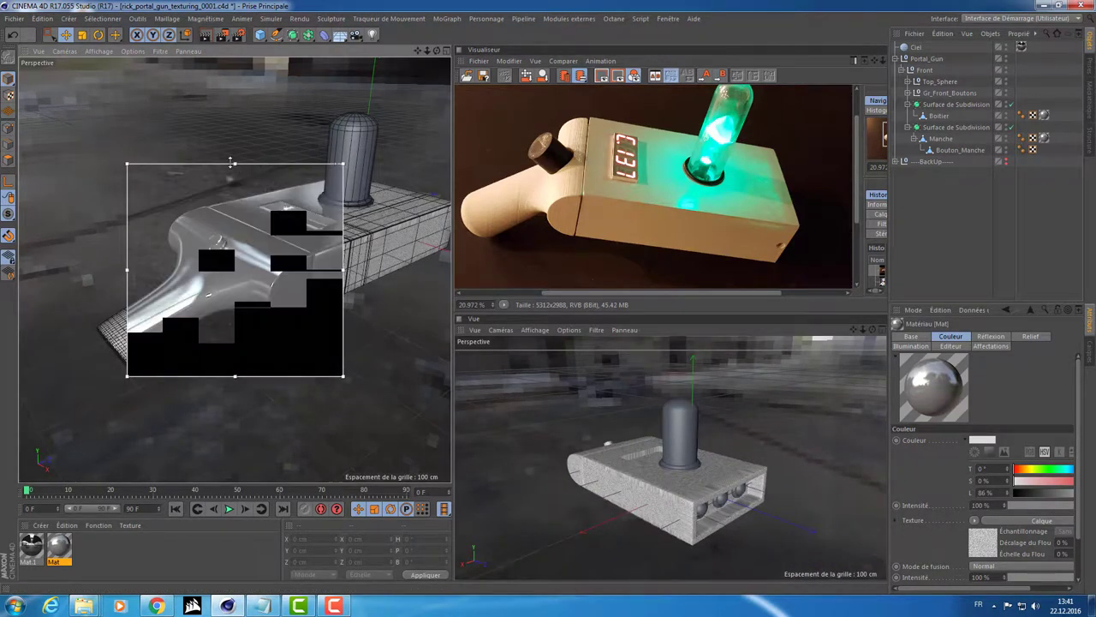
left_click_drag(242, 166, 242, 58)
left_click_drag(314, 377, 460, 496)
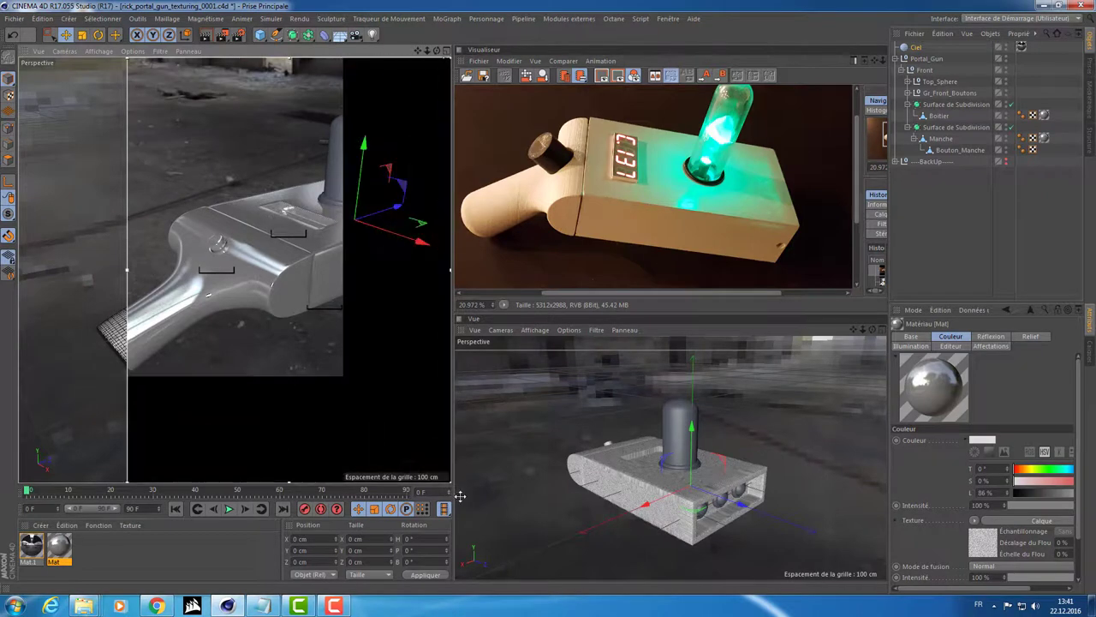
left_click_drag(120, 272, 21, 272)
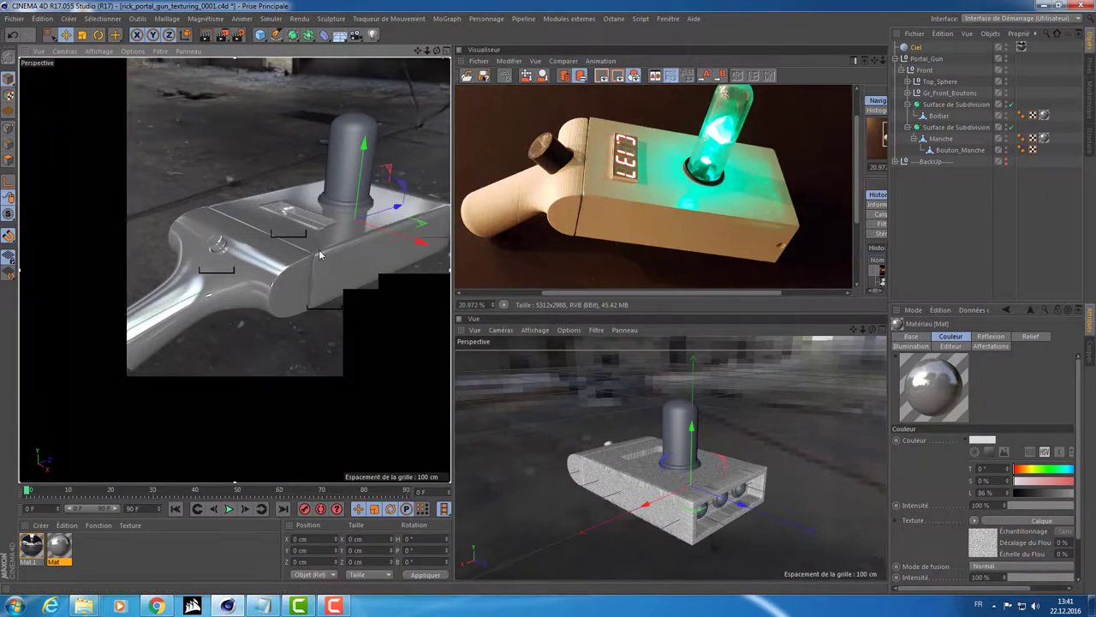
key("alt+r")
left_click_drag(128, 274, 192, 265, "alt")
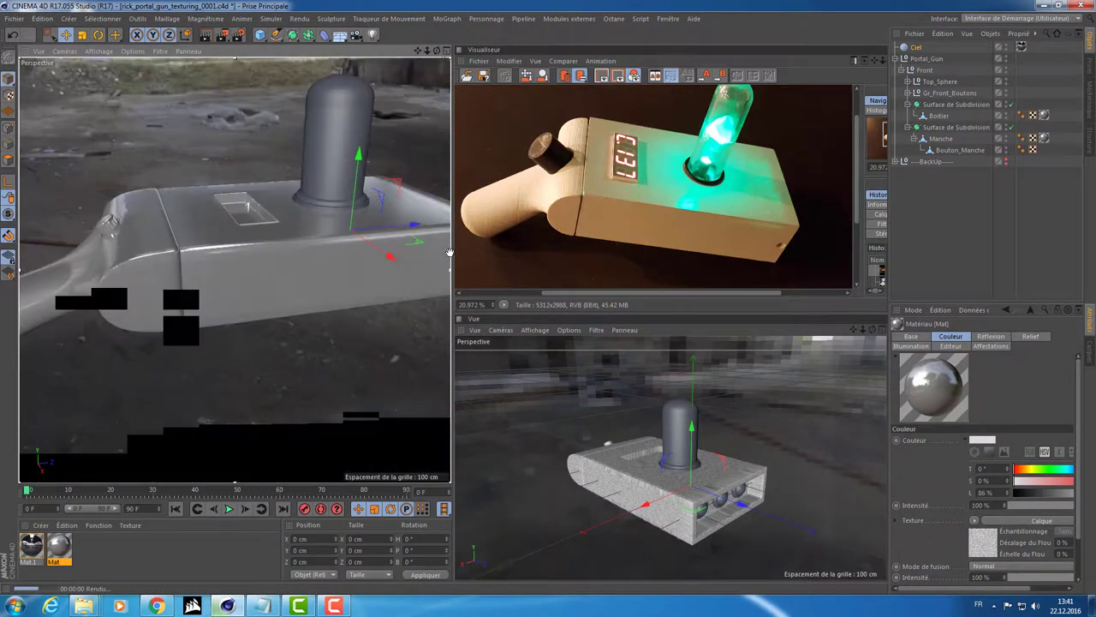
mouse_move(453, 252)
left_mouse_down()
mouse_move(696, 269)
mouse_move(277, 264)
mouse_move(399, 310)
left_mouse_up()
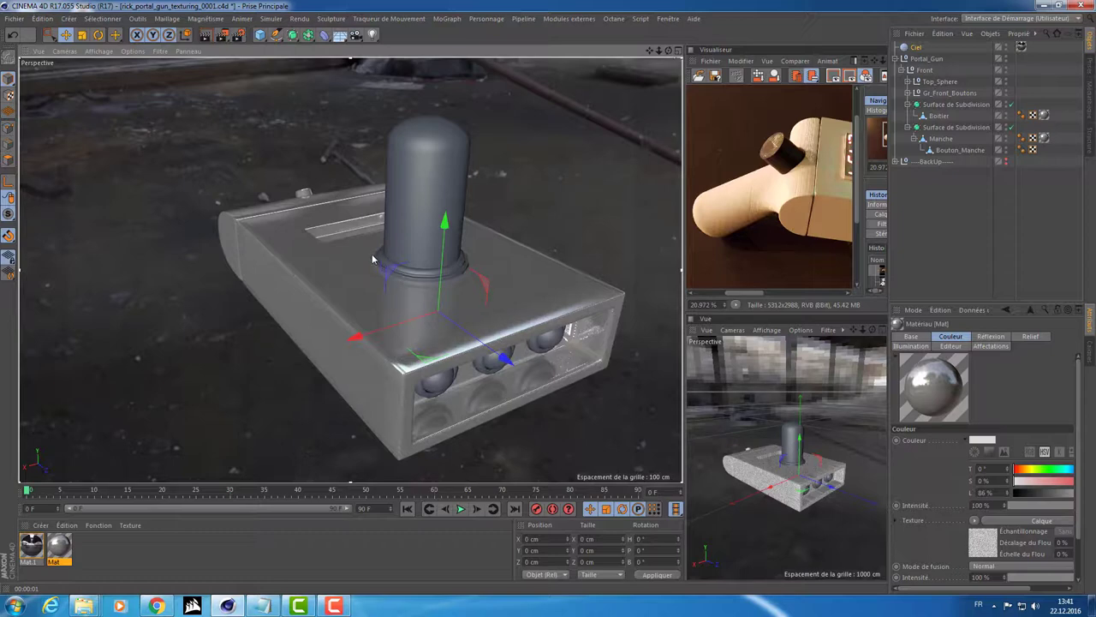
- Switch the Picture Viewer reference to the cartoon image and zoom in on the gun's lights
left_click_drag(733, 169, 820, 199)
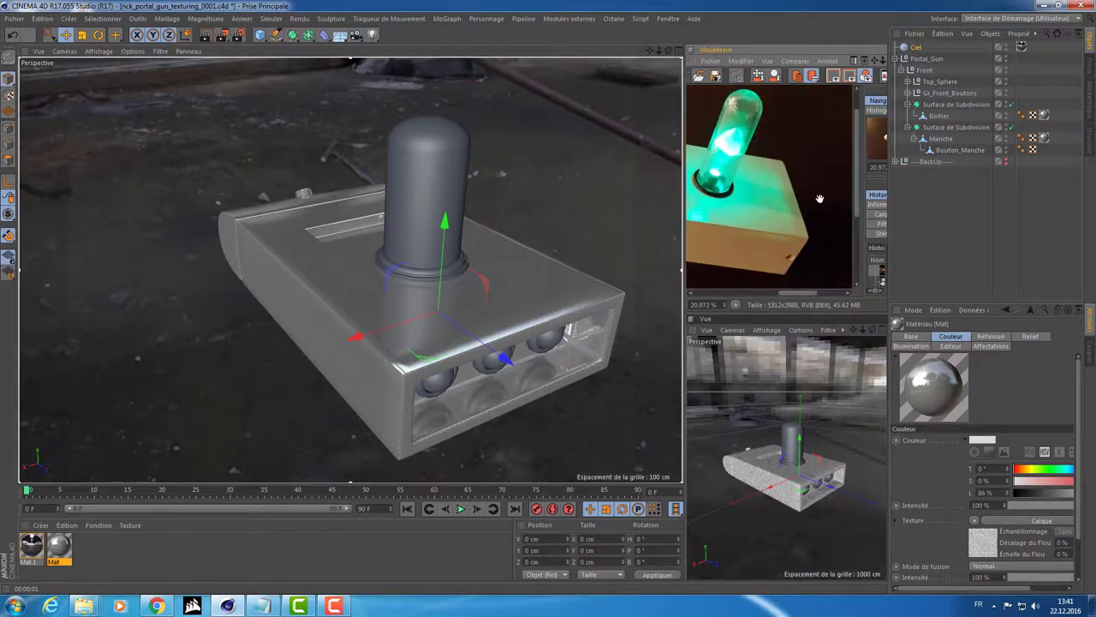
left_click(879, 283)
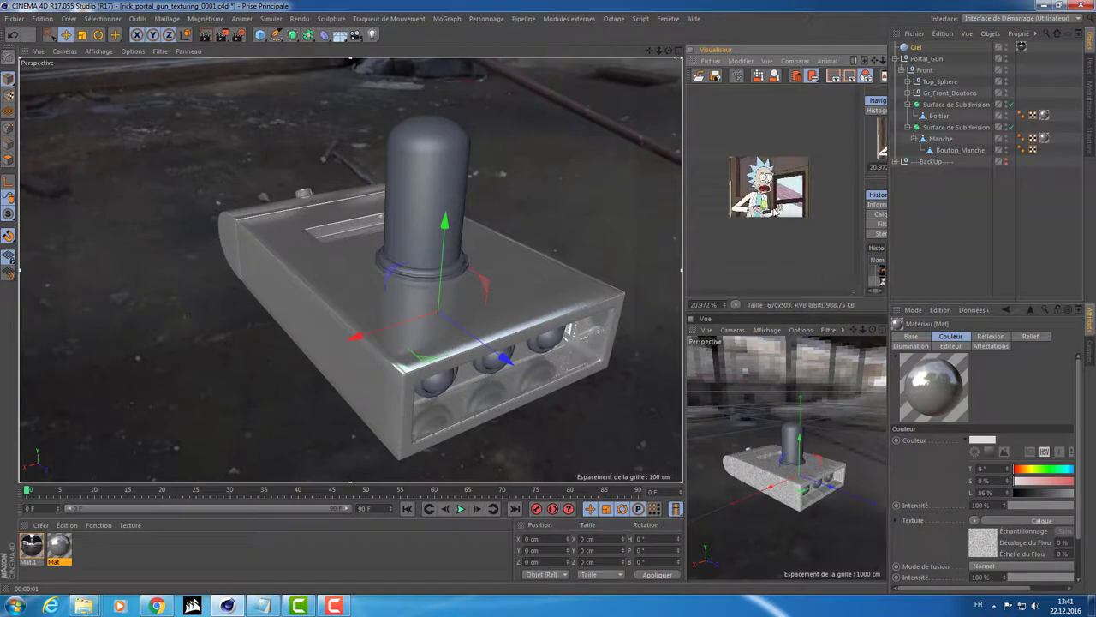
scroll(782, 241, "up", 3)
scroll(782, 241, "up", 2)
scroll(781, 241, "up", 2)
scroll(782, 241, "up", 2)
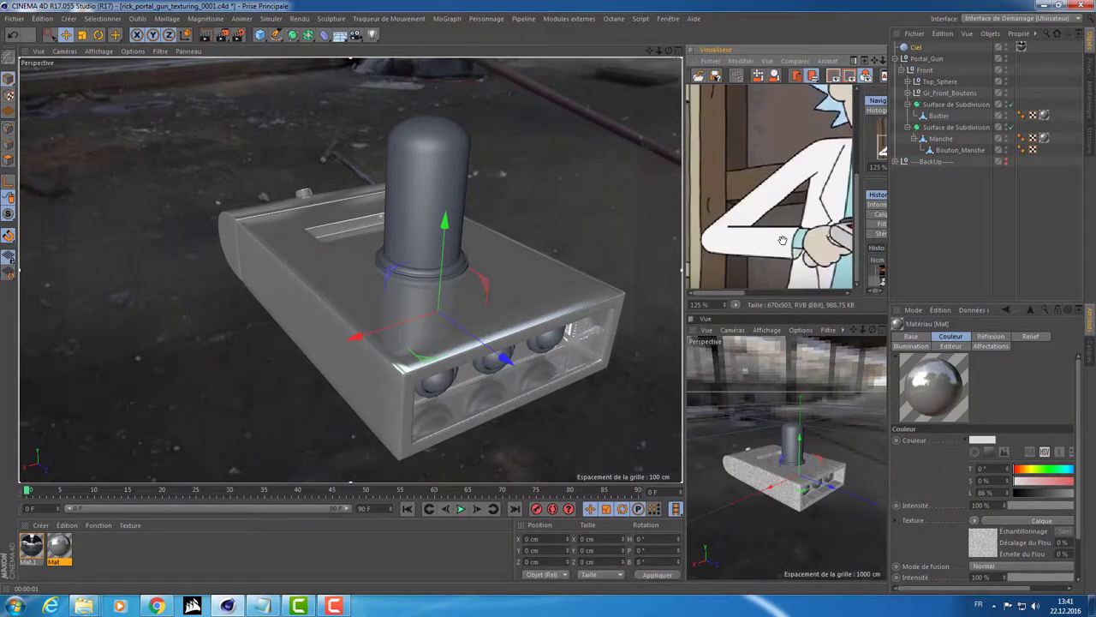
scroll(782, 241, "down", 2)
scroll(775, 252, "up", 2)
scroll(773, 257, "up", 1)
scroll(770, 262, "up", 2)
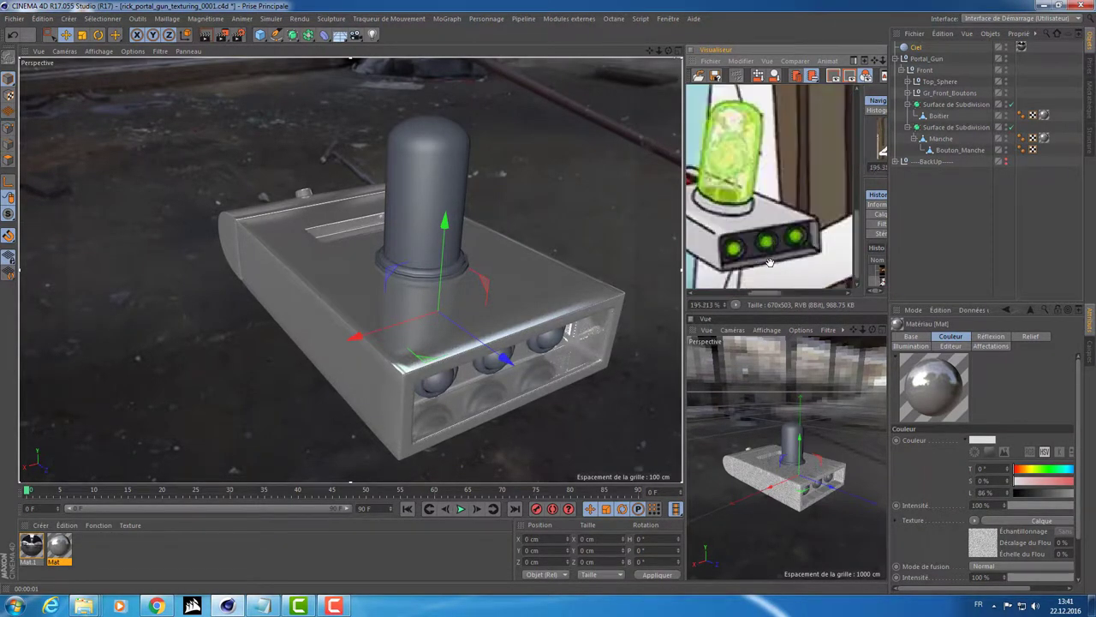
scroll(770, 257, "up", 4)
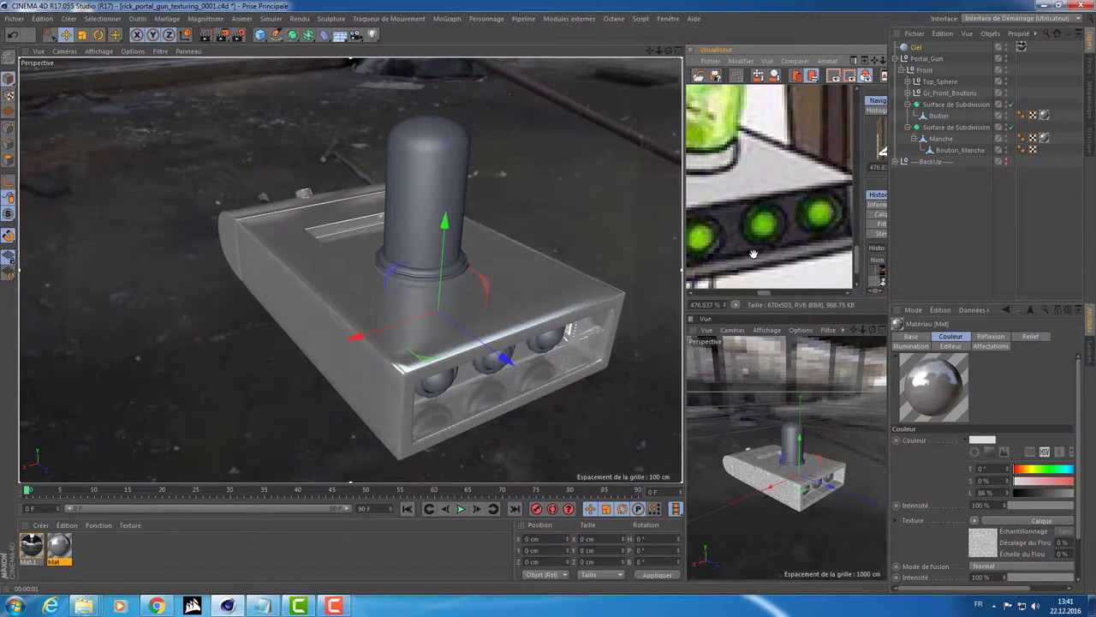
- Add a Subdivision Surface under each of Front_Bouton.1, Front_Bouton and Front_Bouton.2
left_click(909, 92)
left_click(914, 104)
left_click(914, 138)
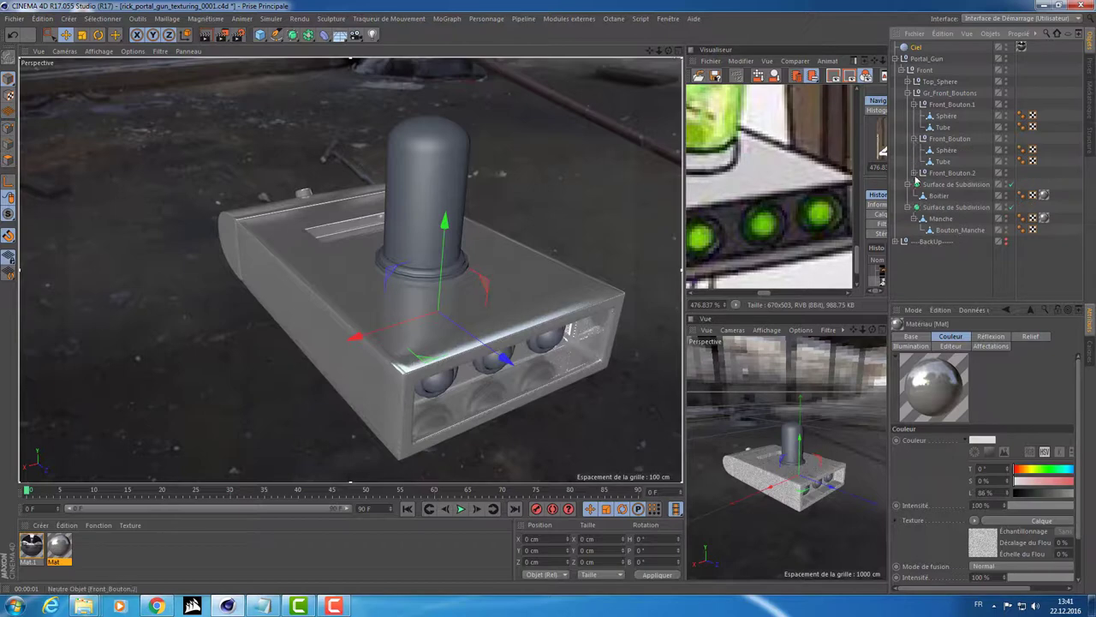
left_click(914, 172)
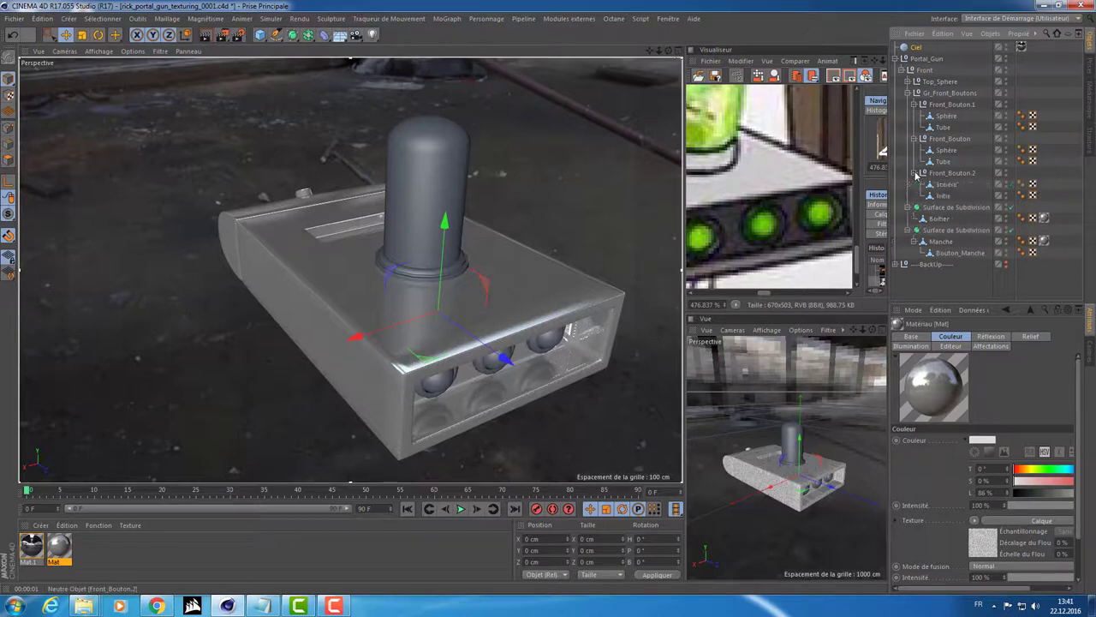
left_click(293, 38)
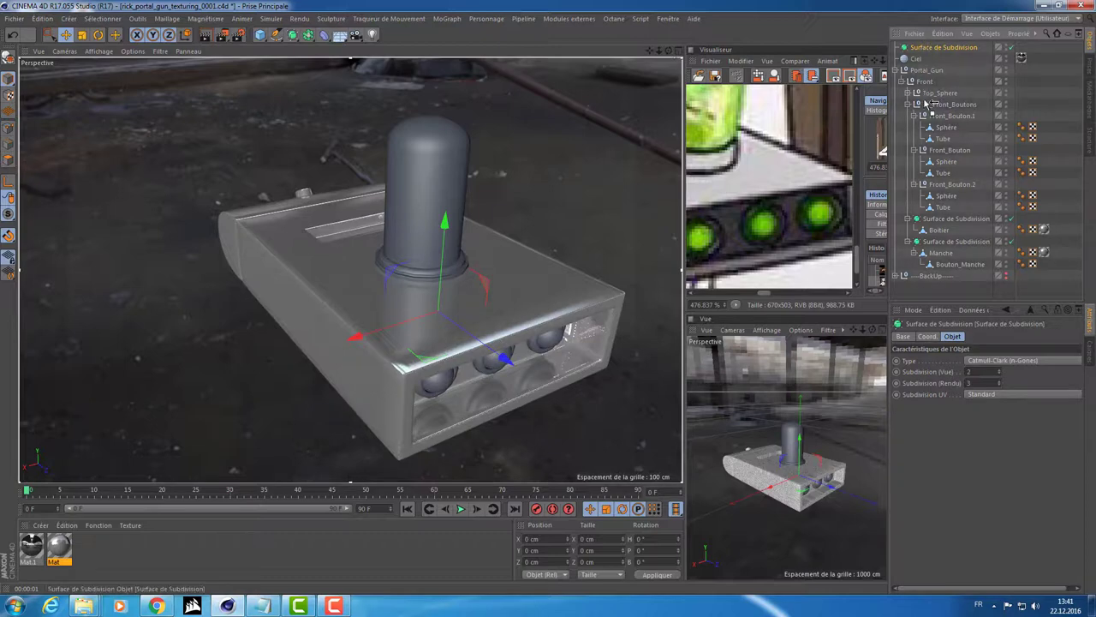
left_click_drag(940, 127, 940, 122)
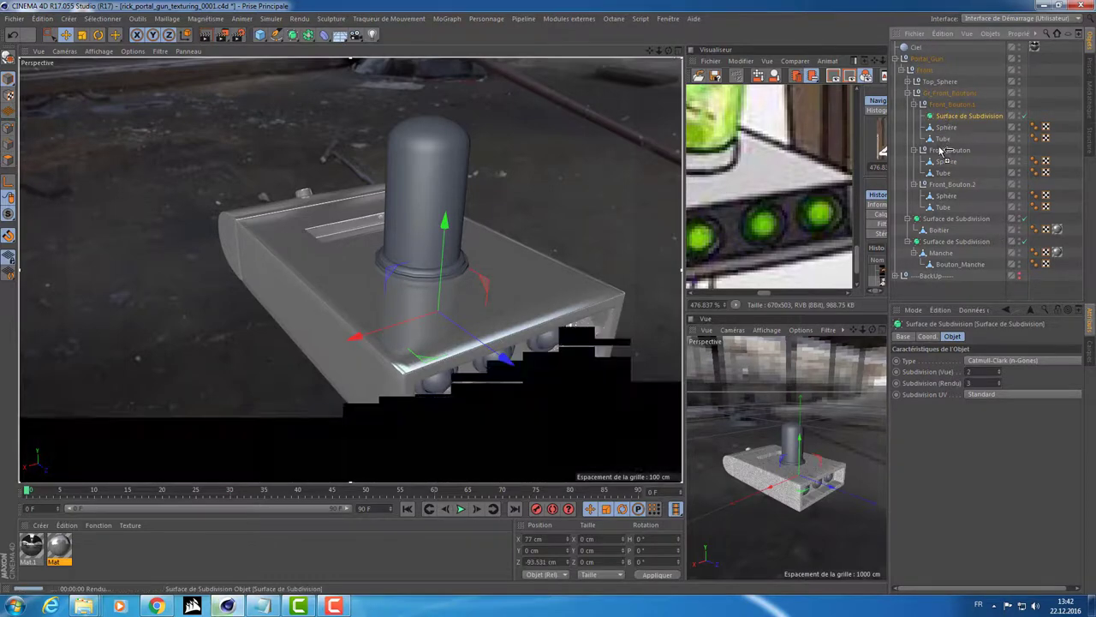
left_click_drag(942, 161, 942, 163, "ctrl")
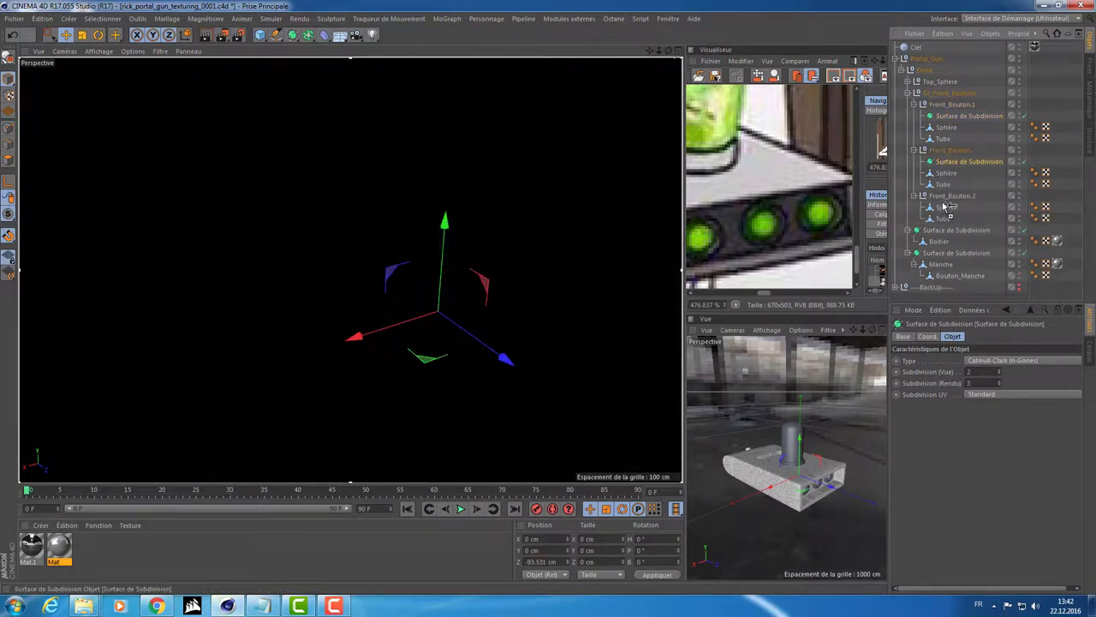
left_click_drag(944, 206, 946, 207, "ctrl")
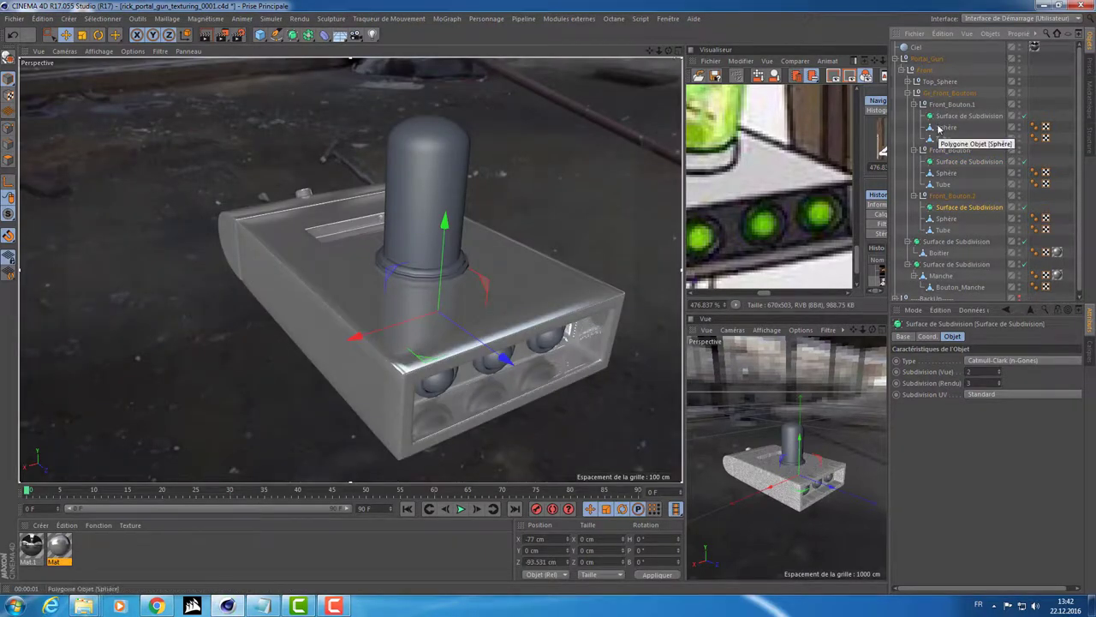
- Group each button's Sphère and Tube into its own null with Alt+G
left_click(939, 128)
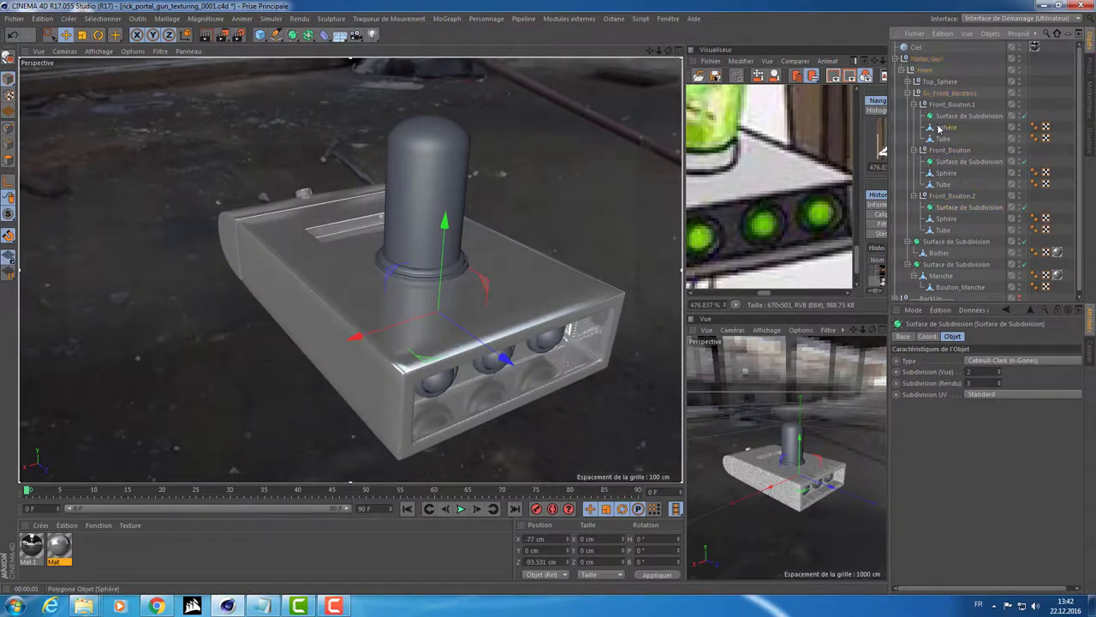
left_click(938, 138, "shift")
key("alt+g")
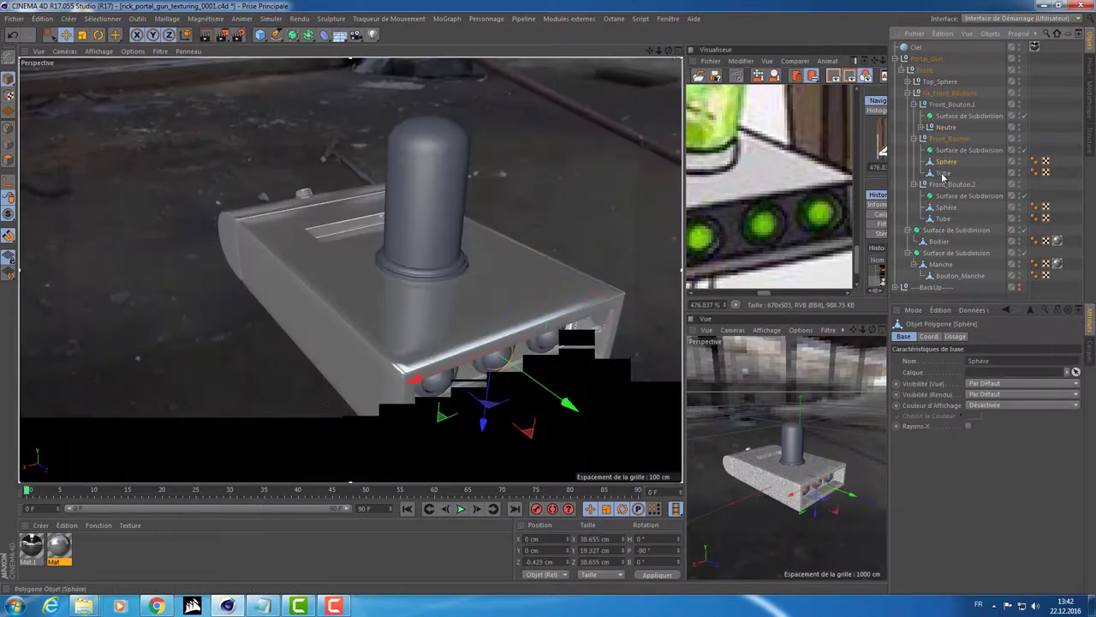
left_click(946, 161)
left_click(943, 173, "shift")
key("alt+g")
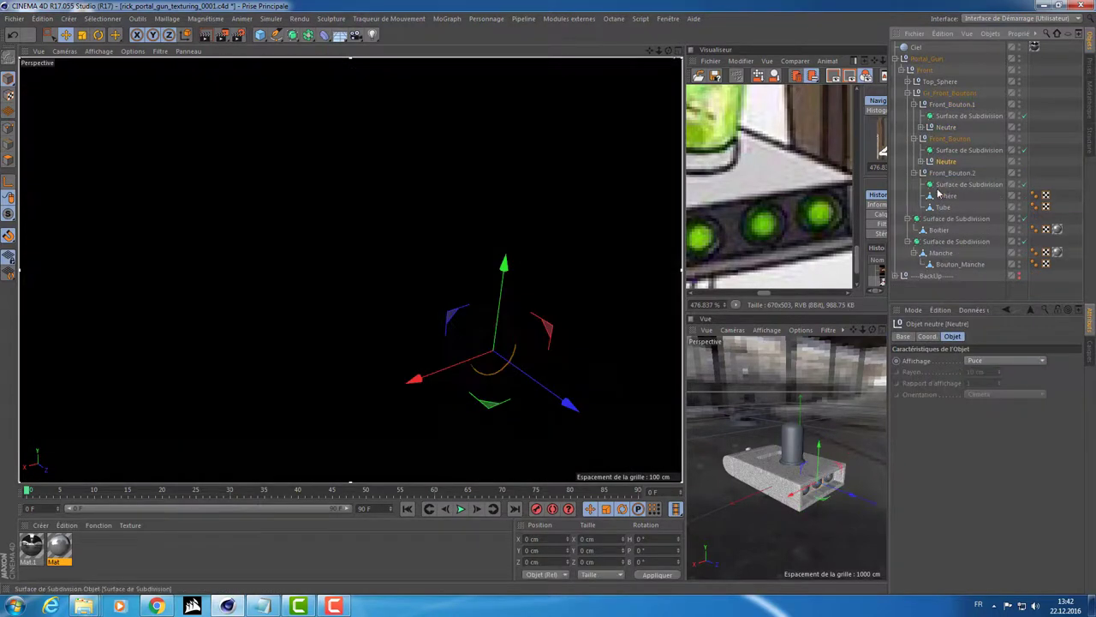
left_click(946, 196)
left_click(943, 207, "shift")
key("alt+g")
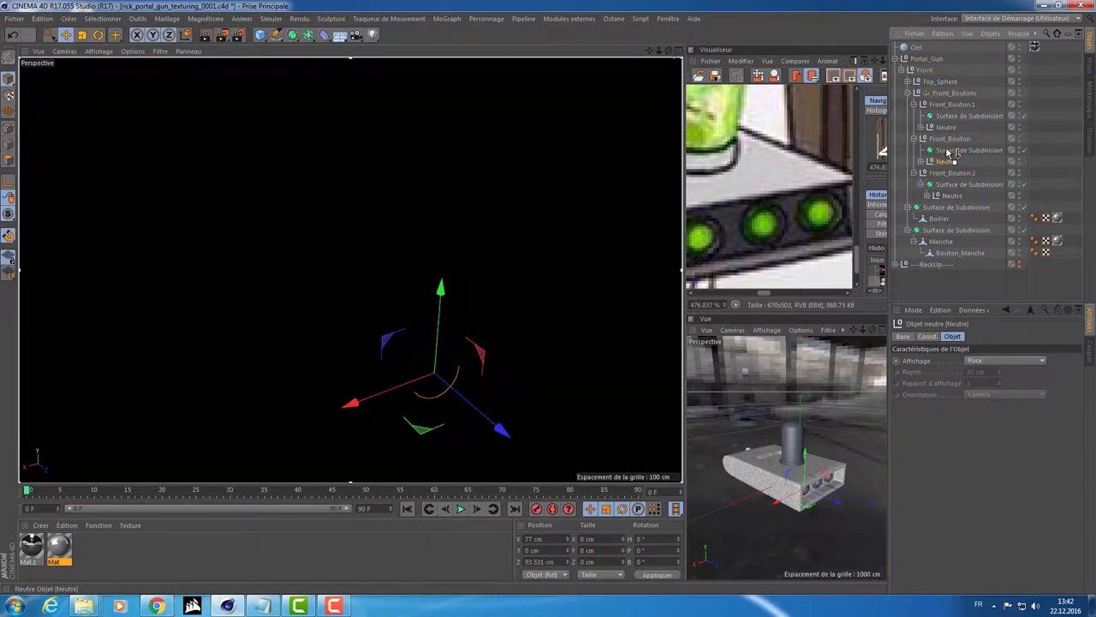
- Move Front_Bouton.1's null above its Subdivision Surface and select the next button's null
left_click(947, 161)
left_click_drag(947, 127, 951, 115)
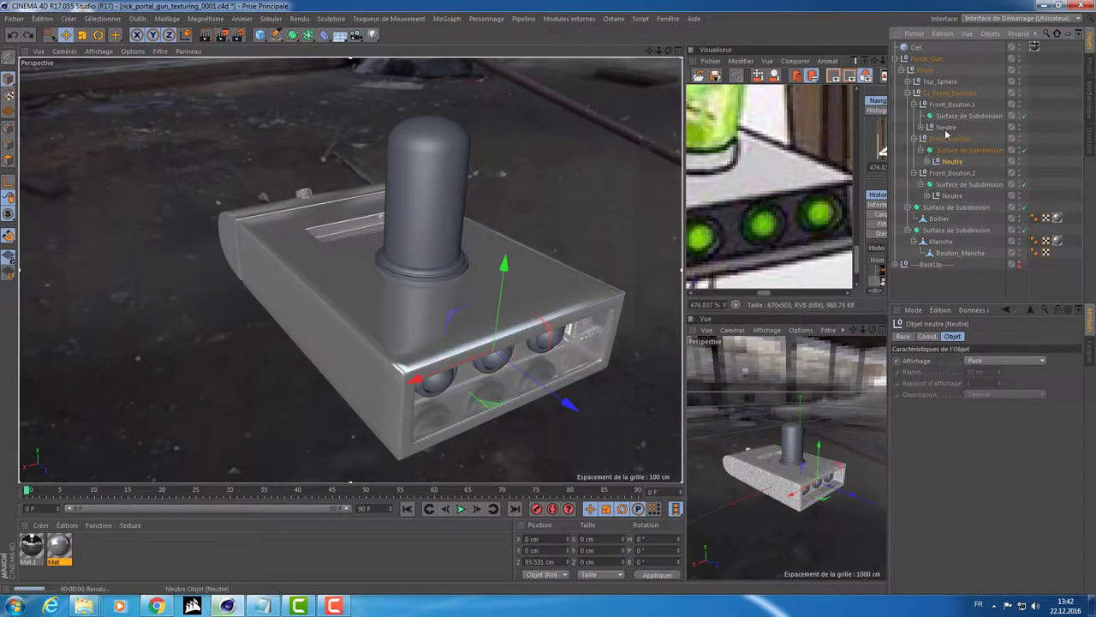
left_click(945, 128, "shift")
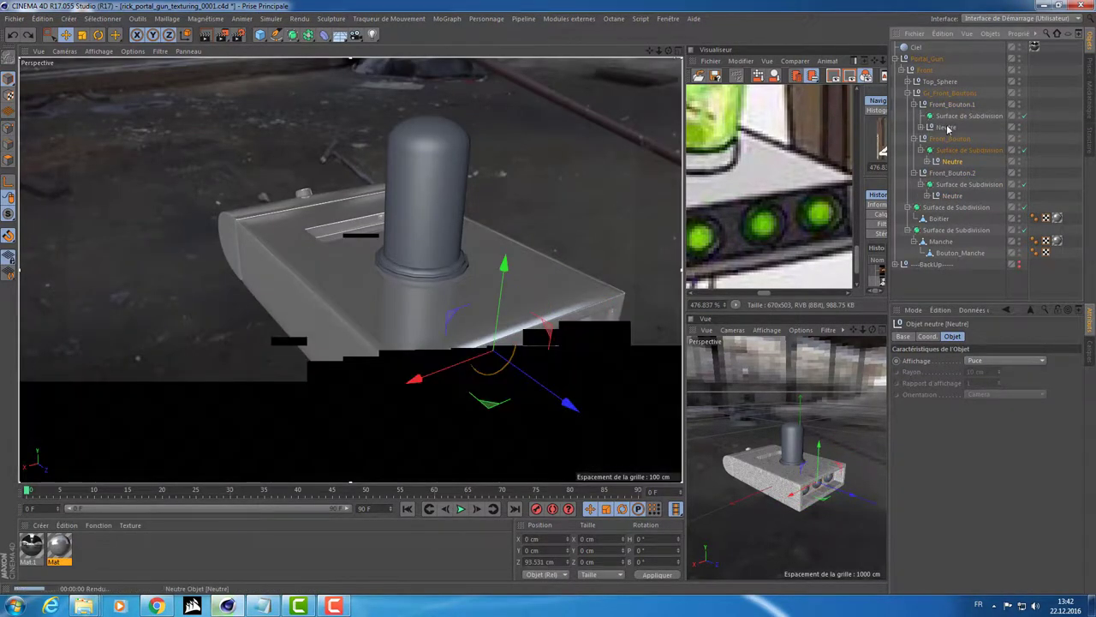
- Nest the nulls inside Front_Bouton.1's Subdivision Surface and render a zoomed-in preview of the buttons
left_click_drag(959, 122, 960, 116)
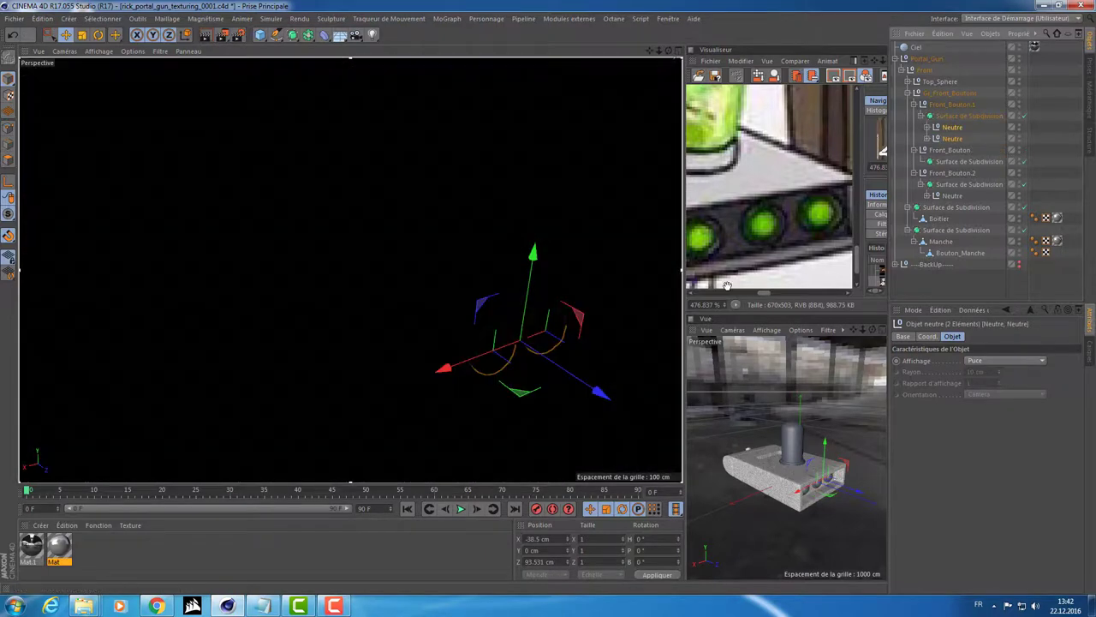
scroll(557, 386, "up", 3)
scroll(535, 307, "up", 3)
scroll(536, 307, "up", 3)
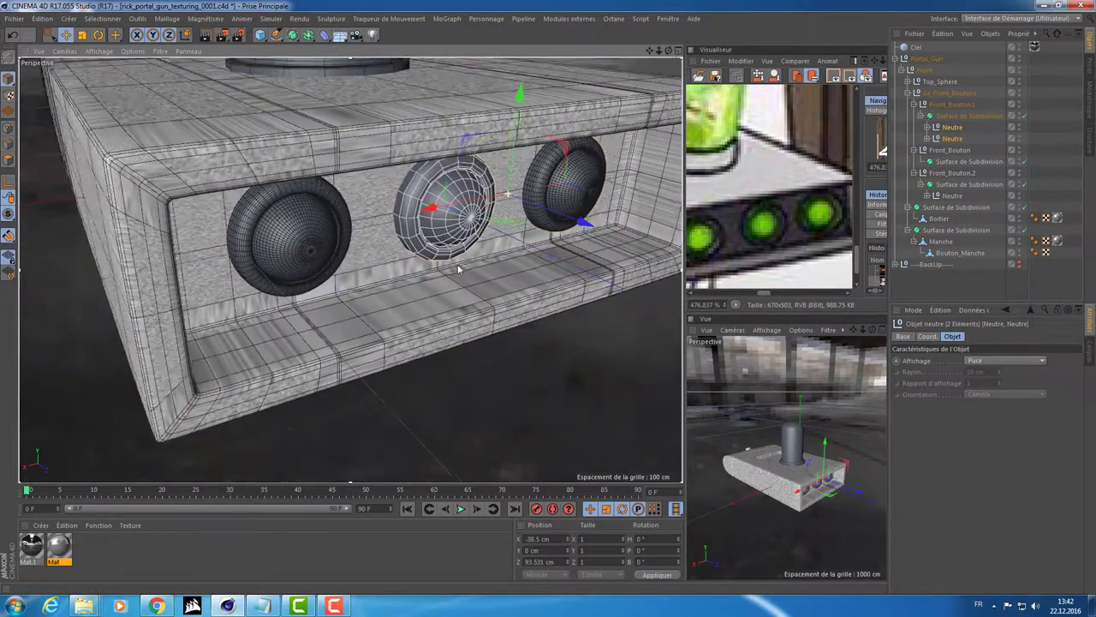
scroll(480, 274, "up", 3)
scroll(406, 234, "up", 2)
key("ctrl+r")
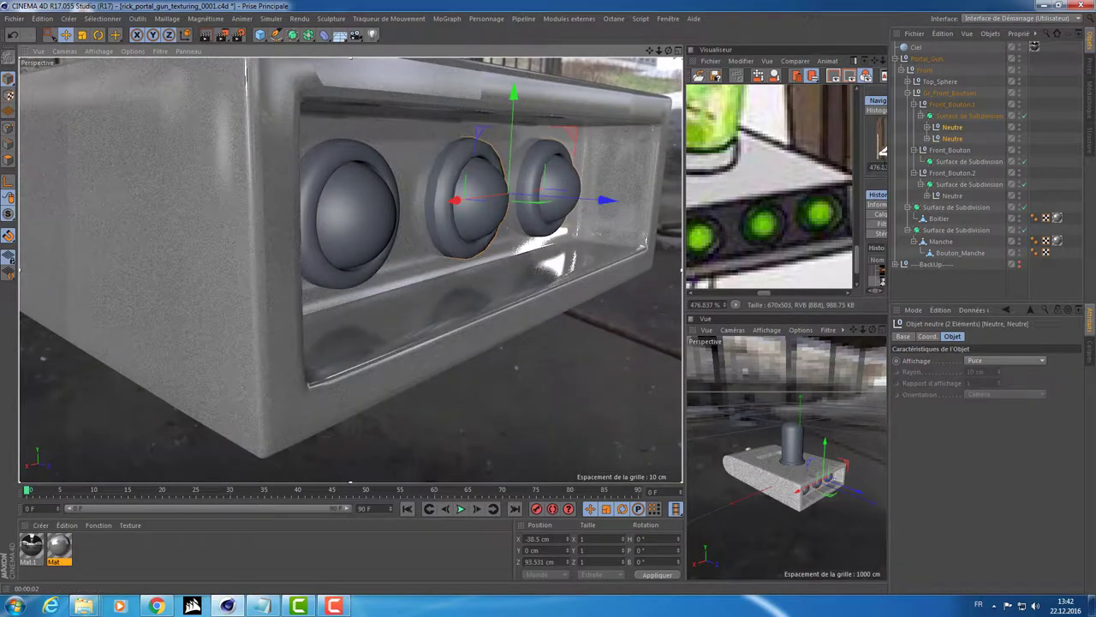
- Select the buttons' Subdivision Surfaces and nulls, re-rendering the preview to check smoothing
left_click(969, 116)
left_click(422, 206)
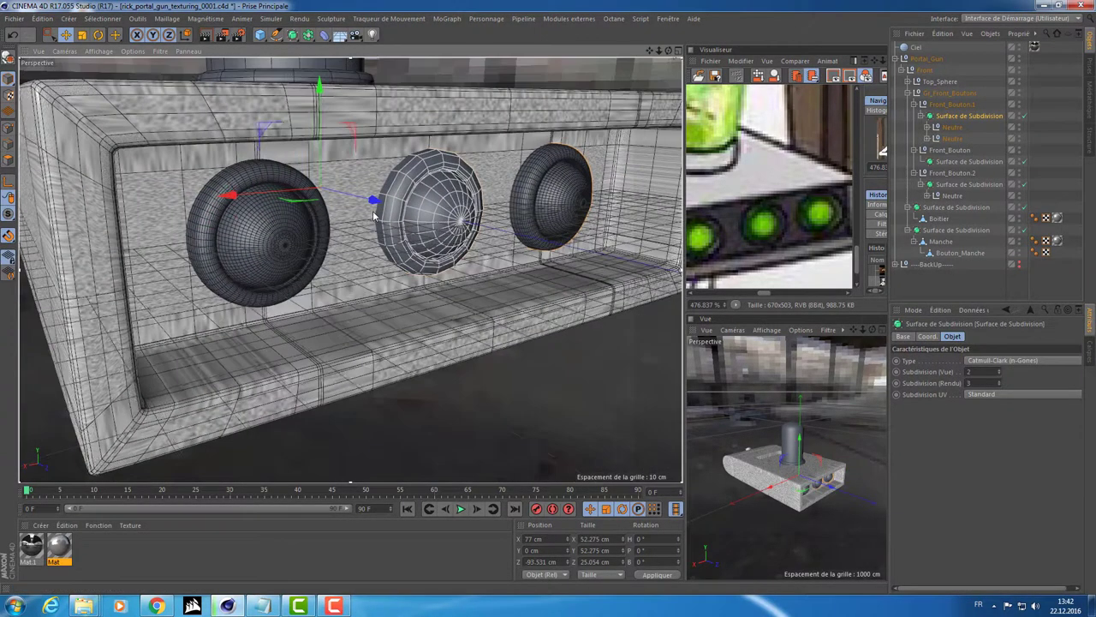
key("ctrl+r")
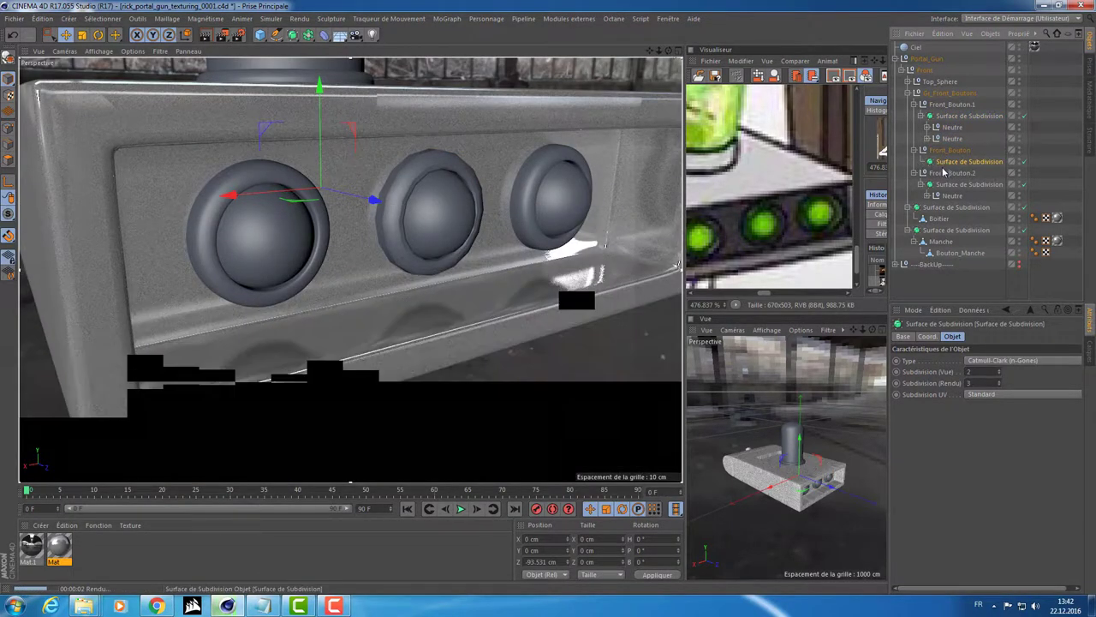
left_click(947, 195)
key("ctrl+r")
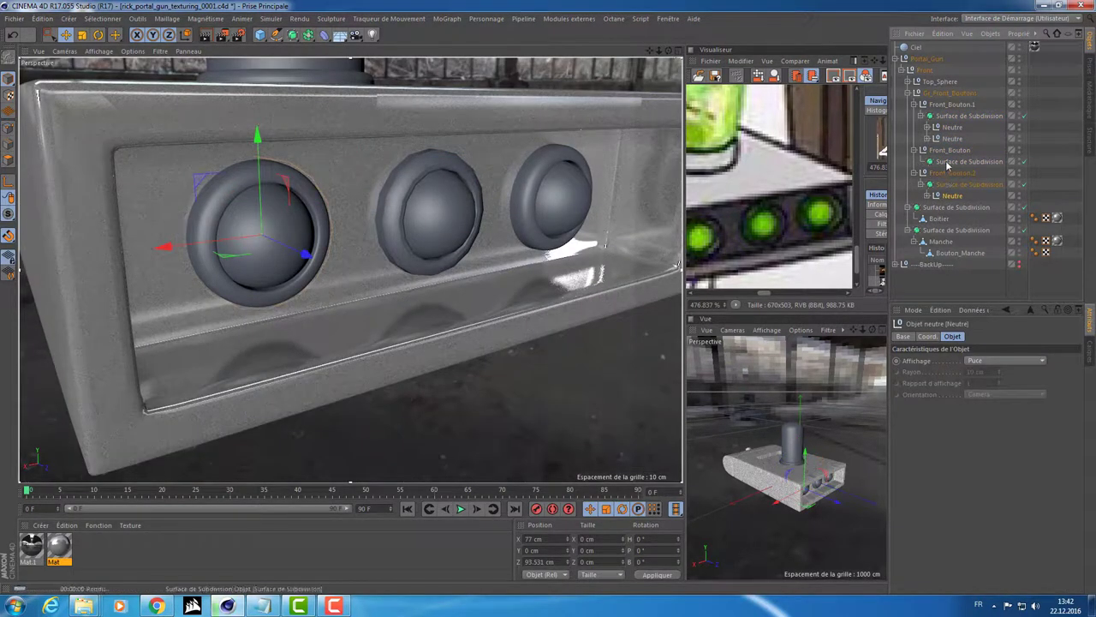
- Collapse the button hierarchies and re-render the preview of the middle button
left_click(942, 103)
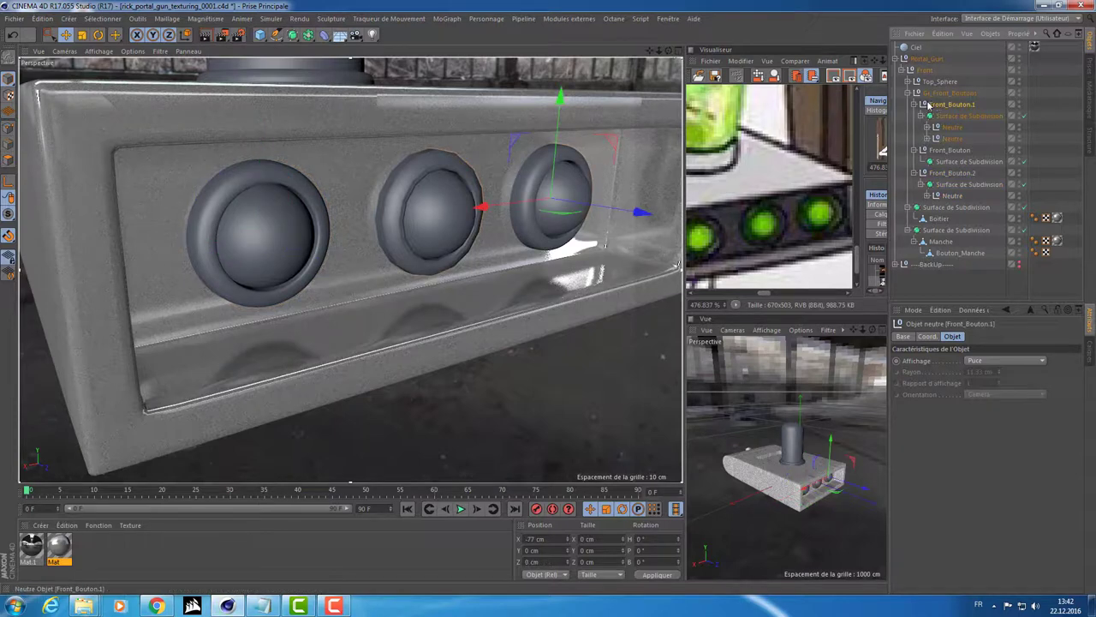
left_click(913, 104)
left_click(915, 138)
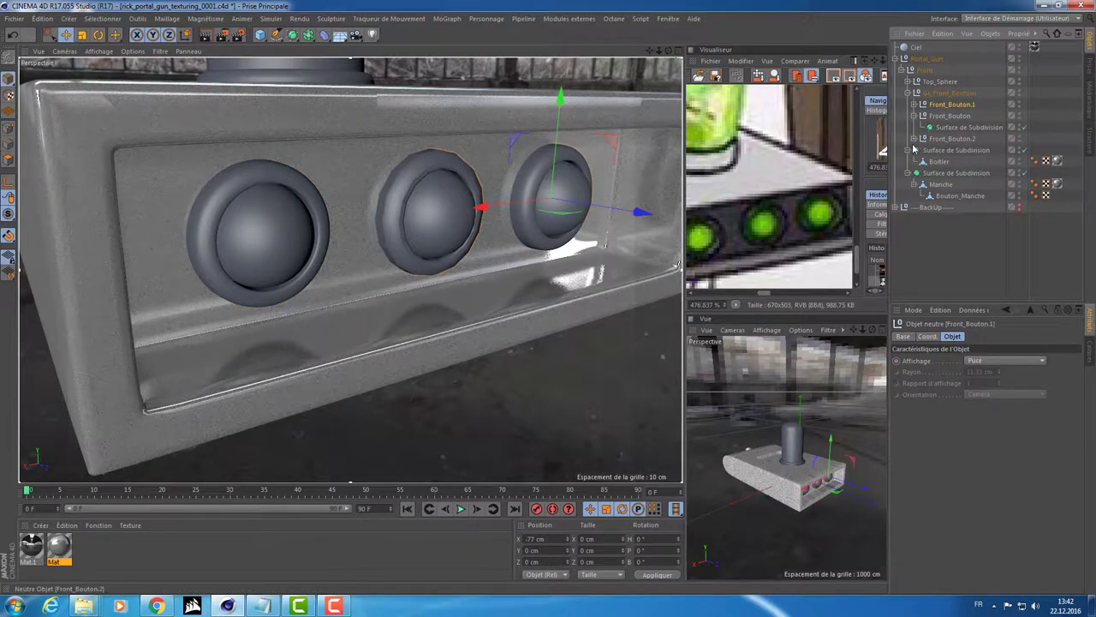
key("ctrl+r")
left_click(441, 204)
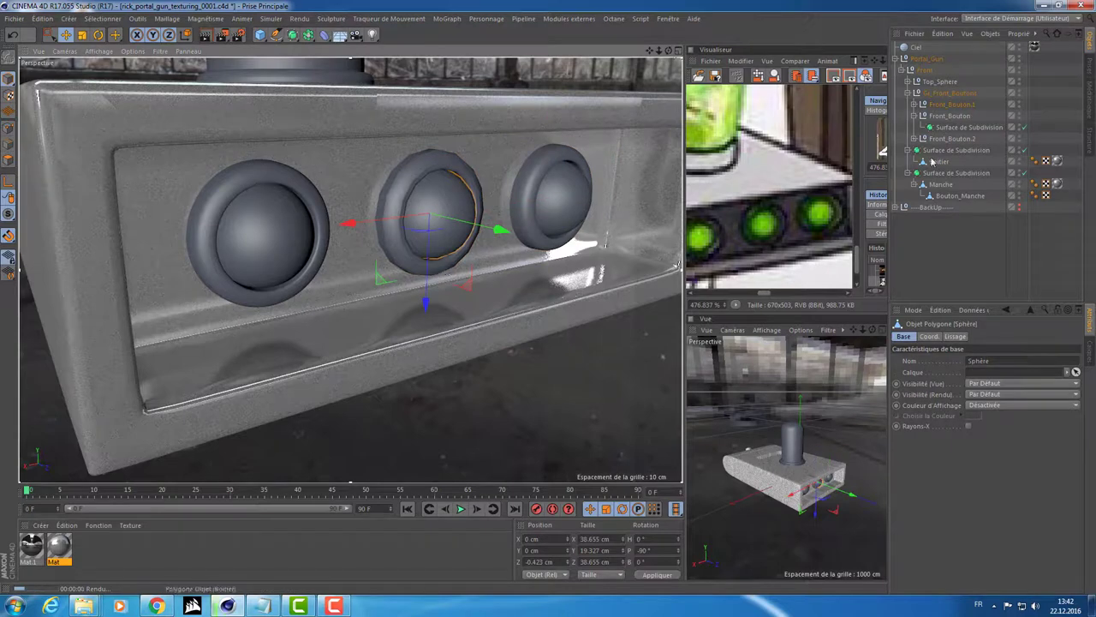
left_click(913, 104)
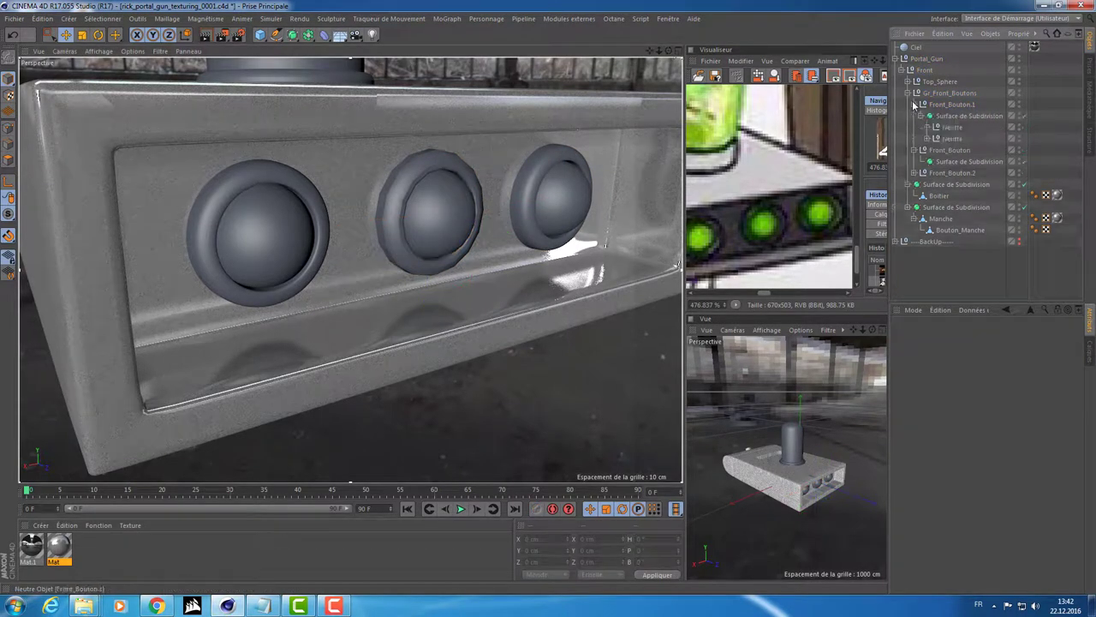
- Nest one null inside another and render closer previews of the front buttons
left_click(963, 118)
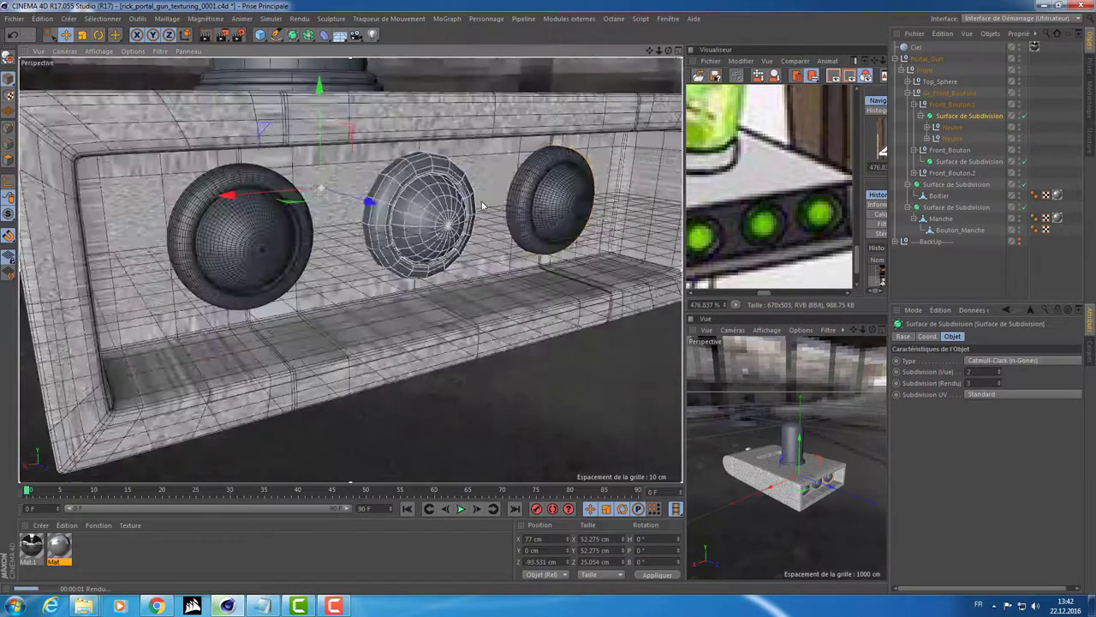
left_click_drag(428, 222, 469, 205, "alt")
left_click_drag(947, 138, 948, 128)
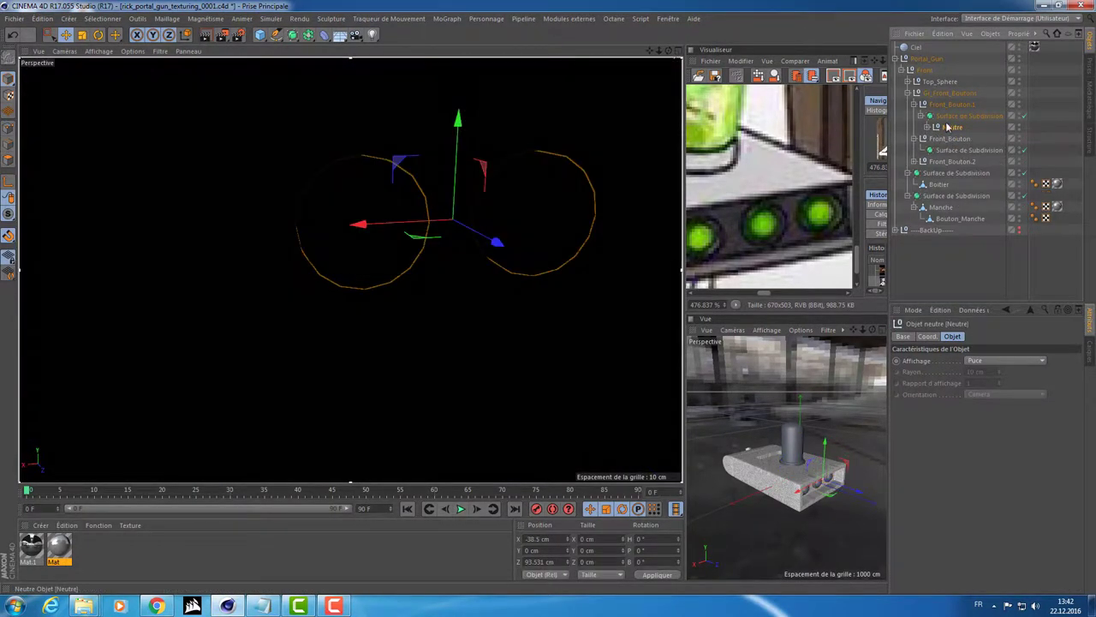
key("ctrl+r")
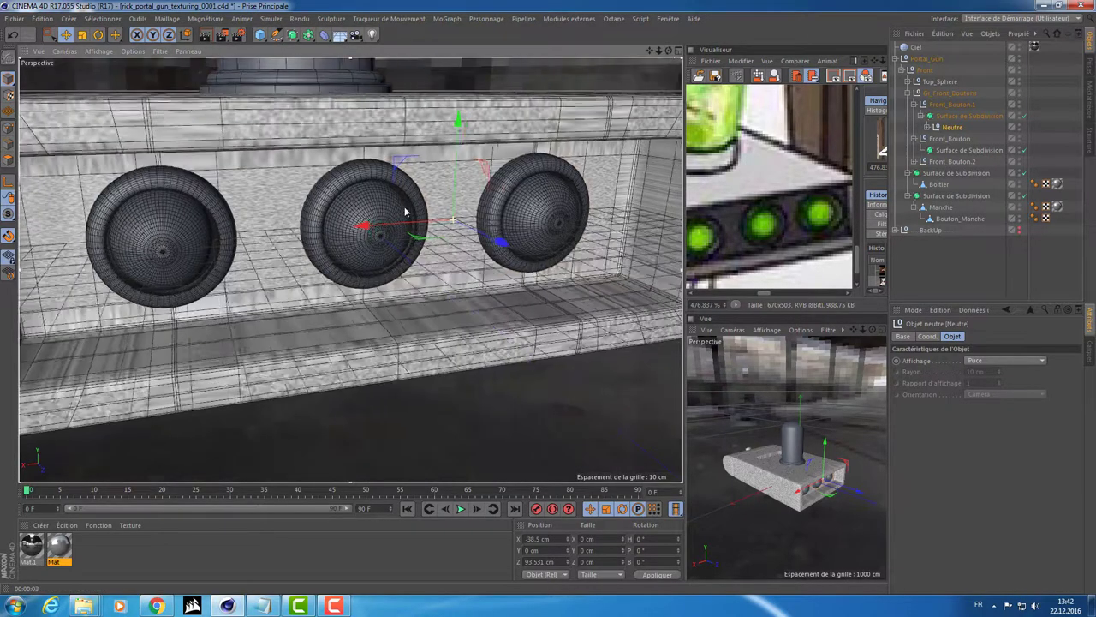
left_click_drag(406, 211, 462, 206, "alt")
key("ctrl+r")
- Expand the nested nulls, delete the second one, and nest a Neutre group into another
left_click(931, 127)
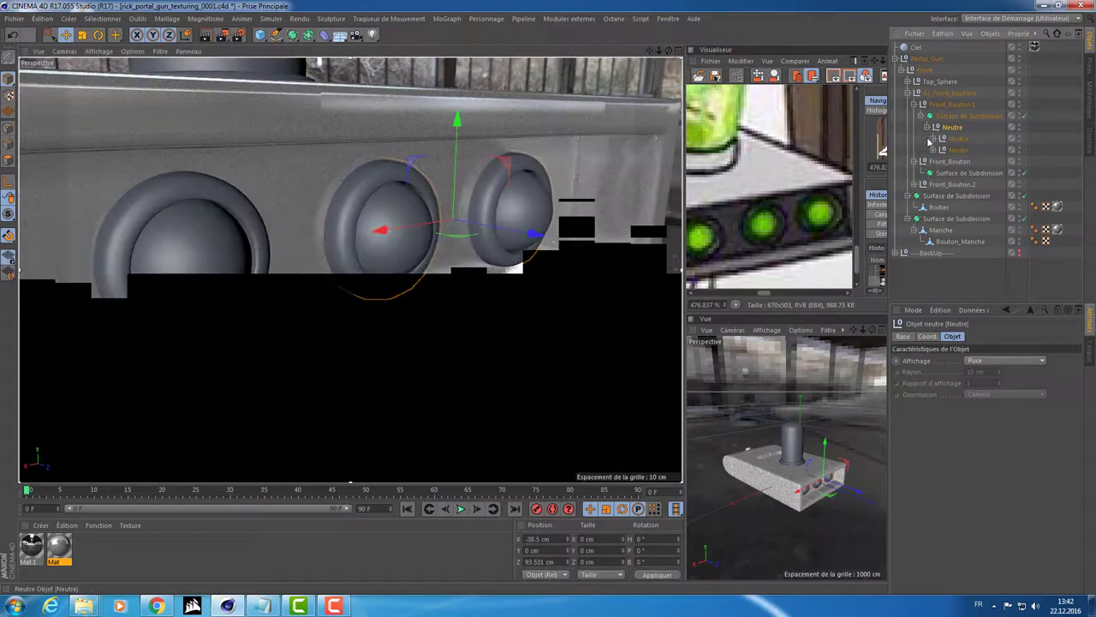
left_click(936, 138)
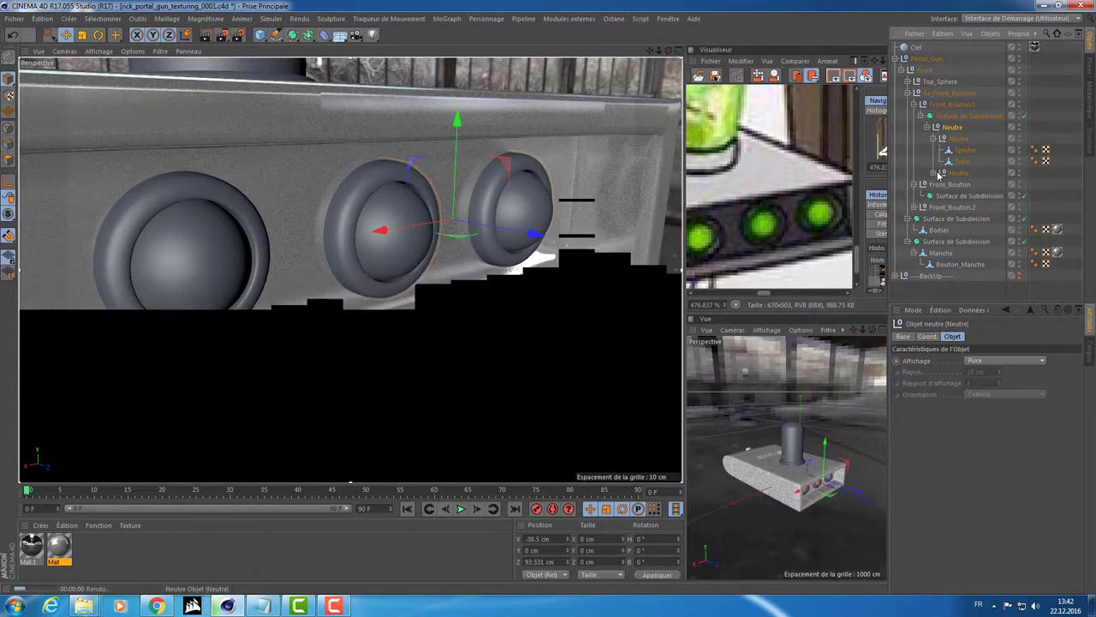
left_click(936, 173)
left_click(955, 175)
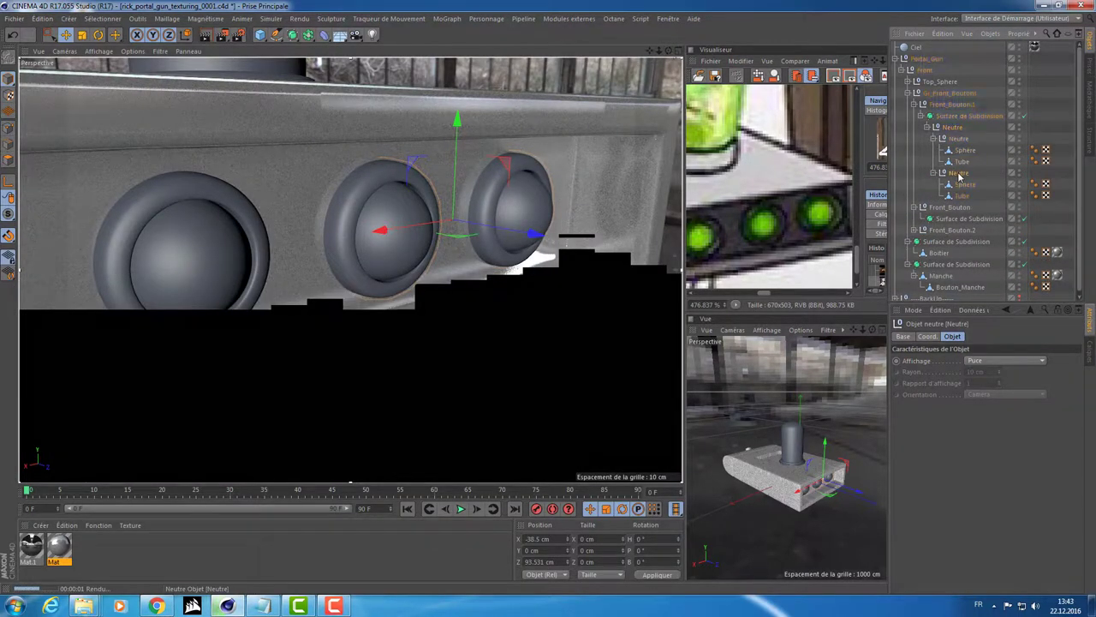
key("Delete")
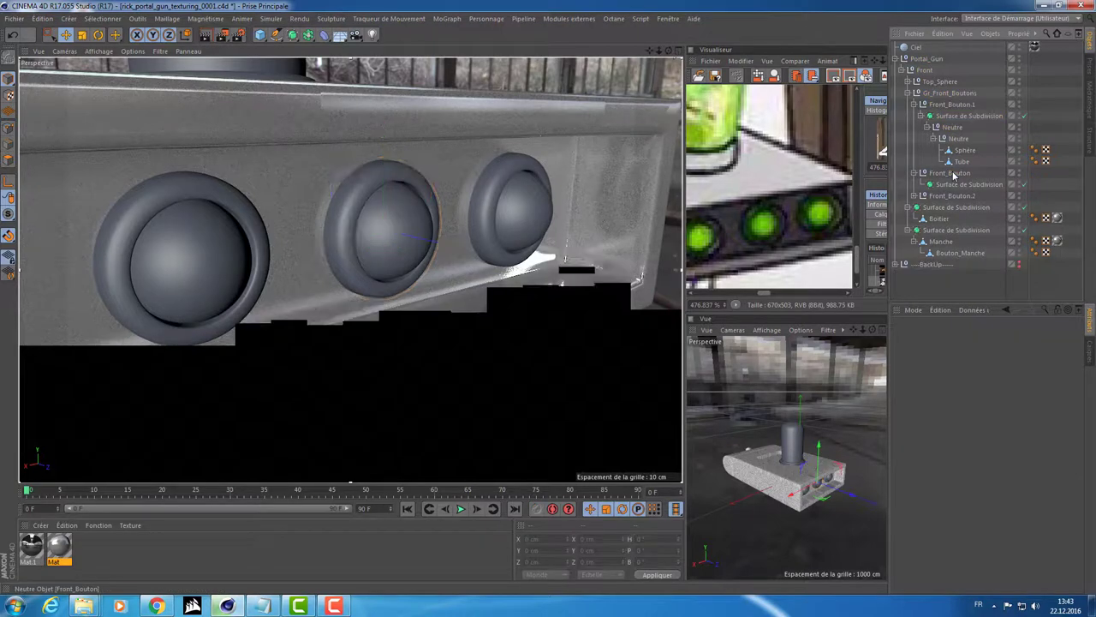
left_click(952, 138)
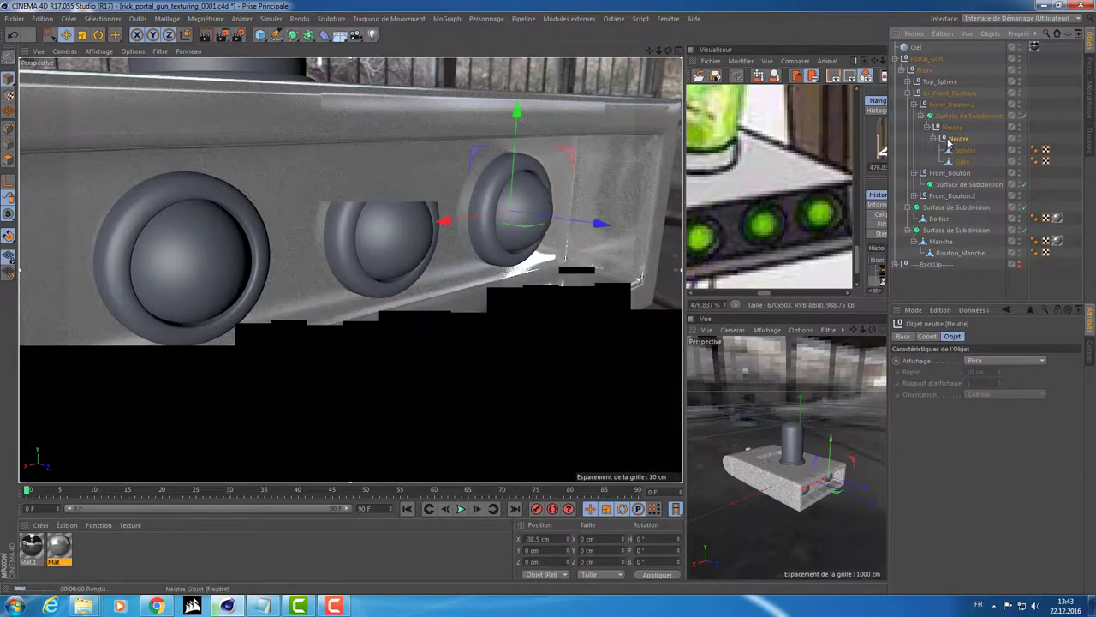
left_click(948, 154)
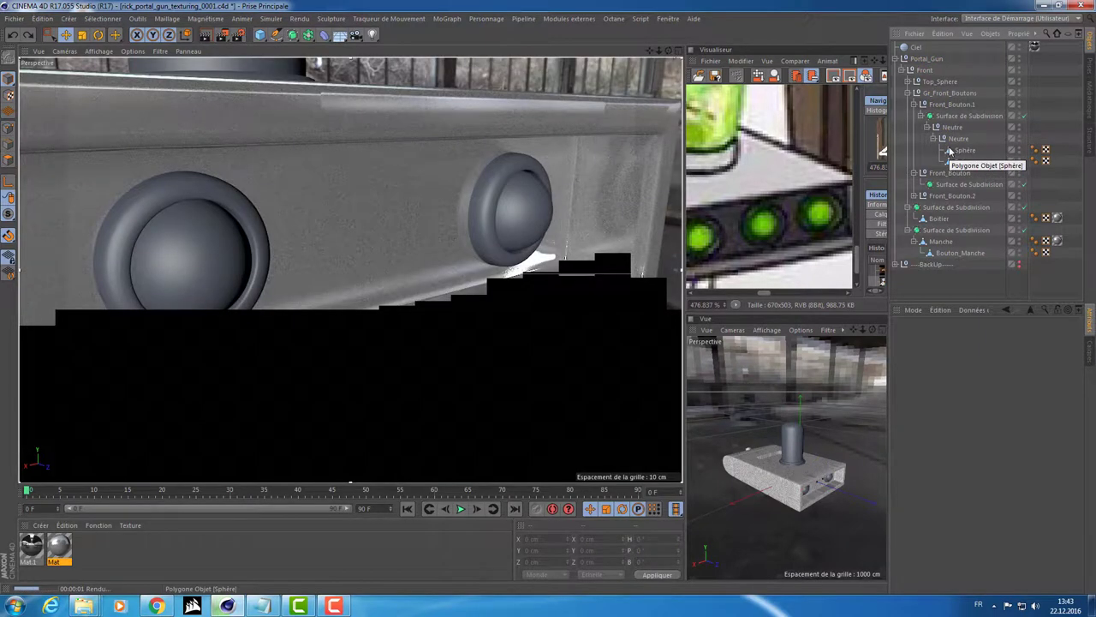
left_click_drag(958, 137, 956, 175, "ctrl")
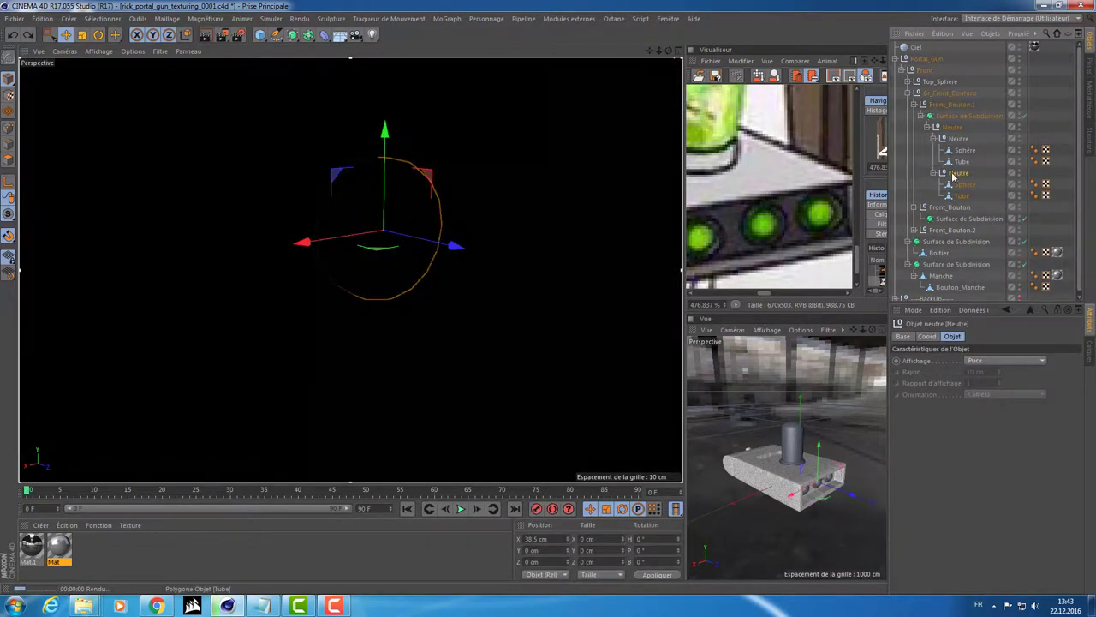
- Delete the Front_Bouton.1 and Front_Bouton buttons, keeping only Front_Bouton.2
left_click(913, 230)
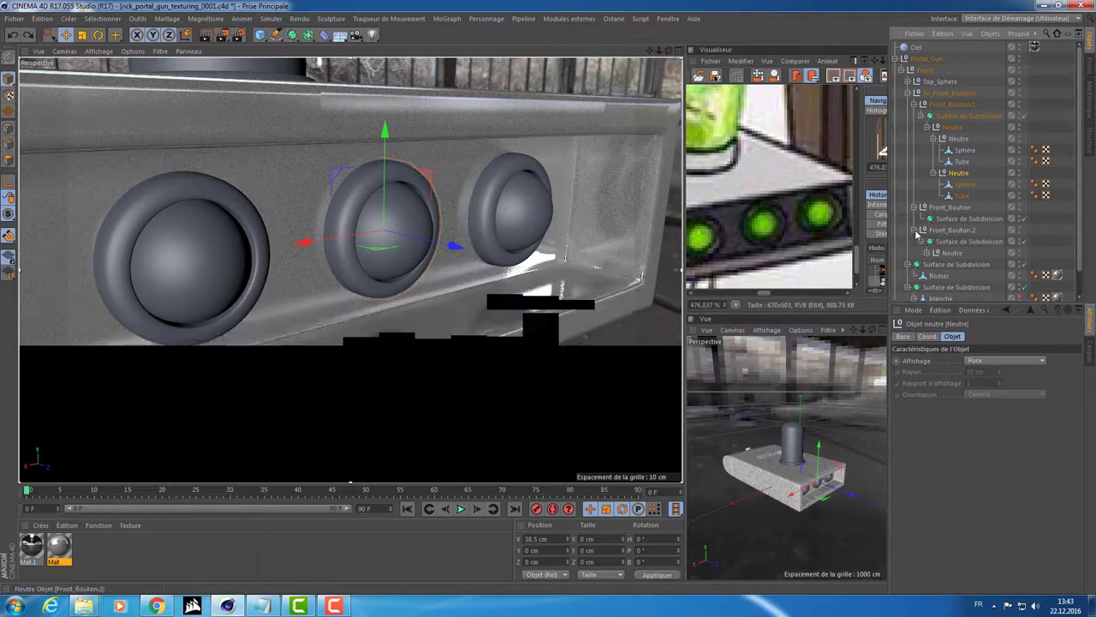
scroll(917, 234, "down", 1)
left_click(921, 89)
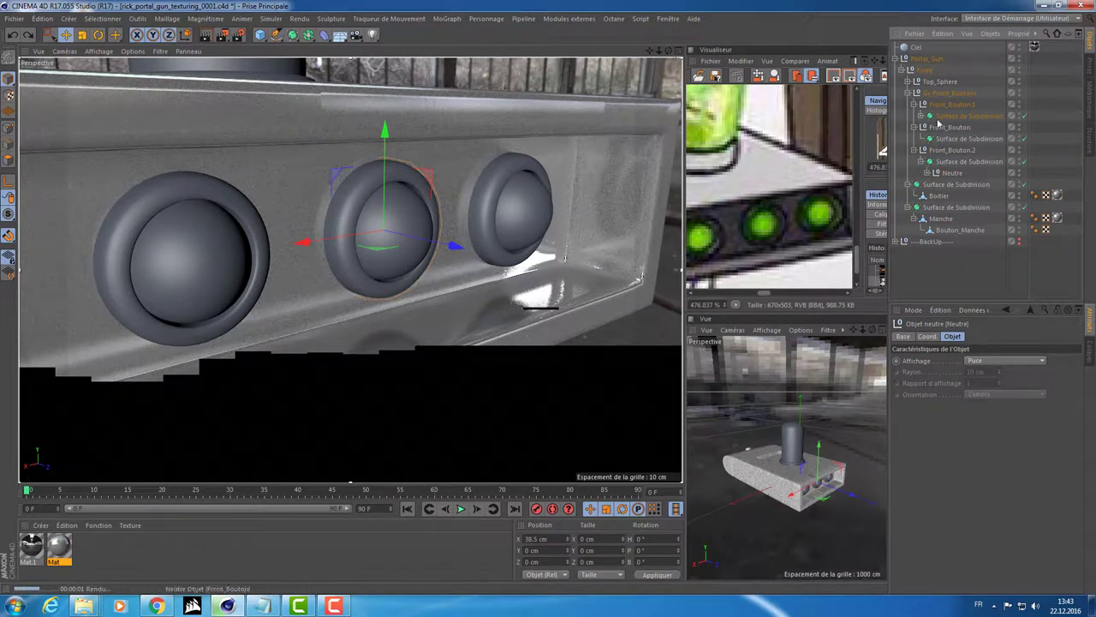
left_click(942, 104)
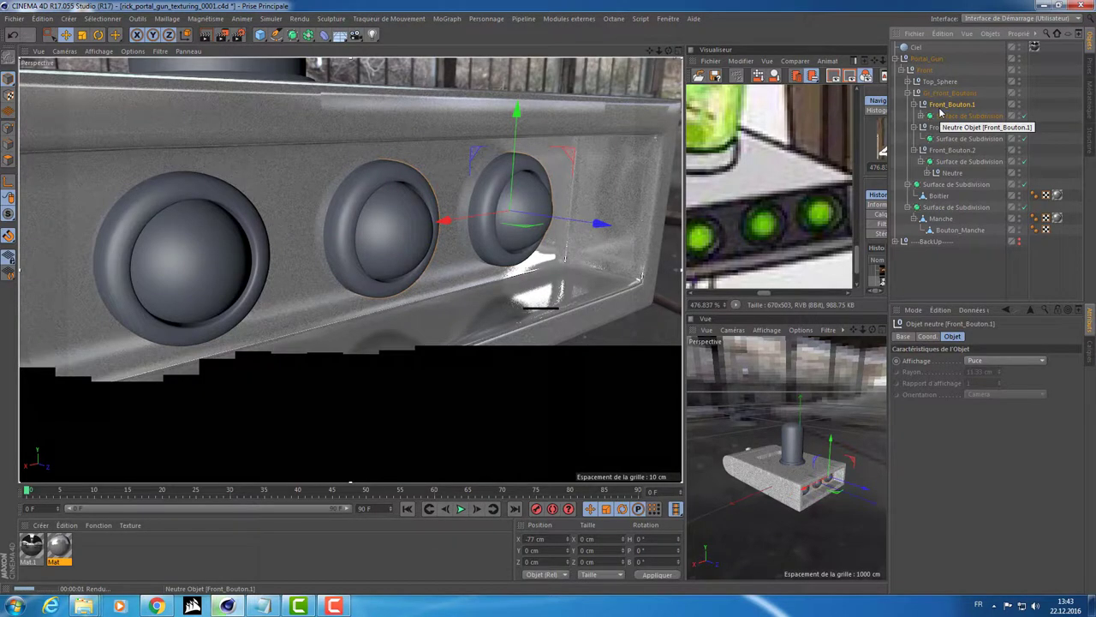
key("Delete")
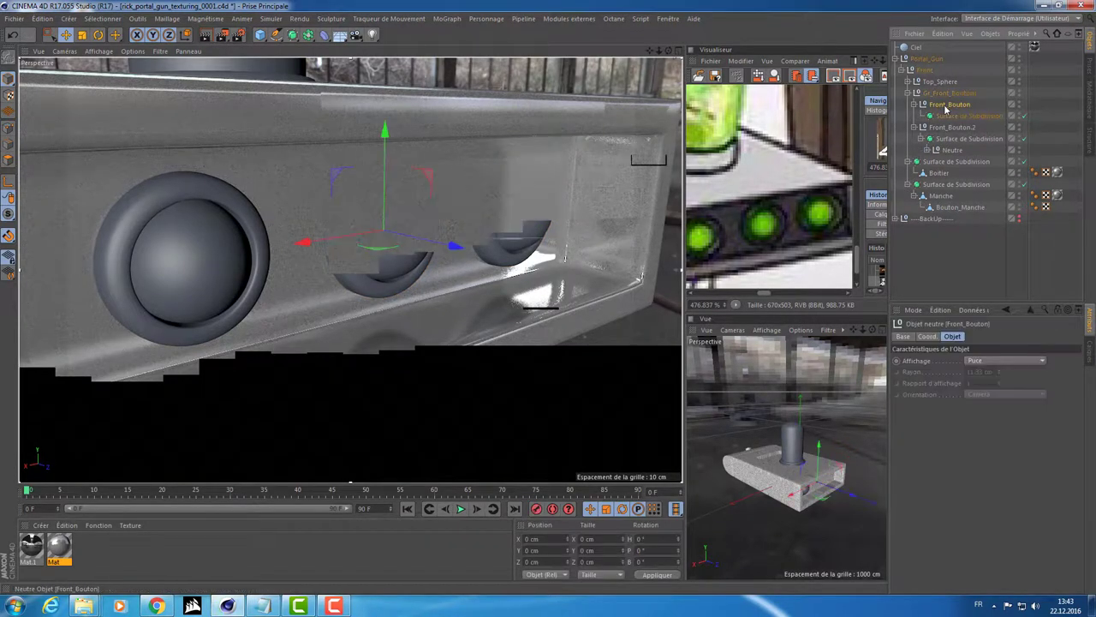
key("Delete")
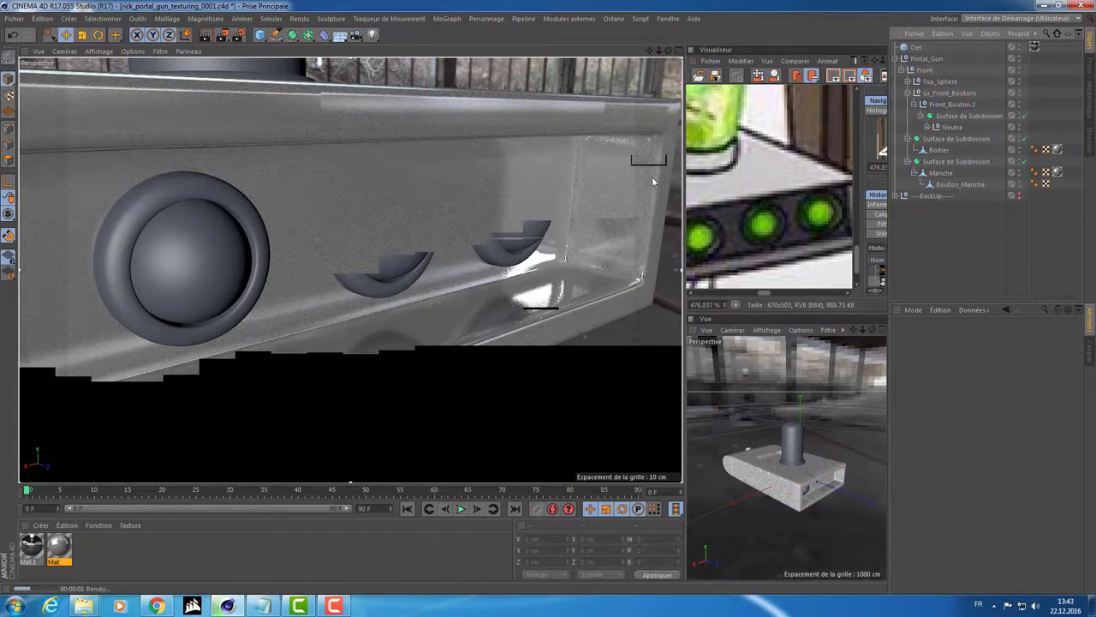
mouse_move(536, 206)
left_mouse_down("alt")
mouse_move(375, 238)
mouse_move(442, 209)
left_mouse_up("alt")
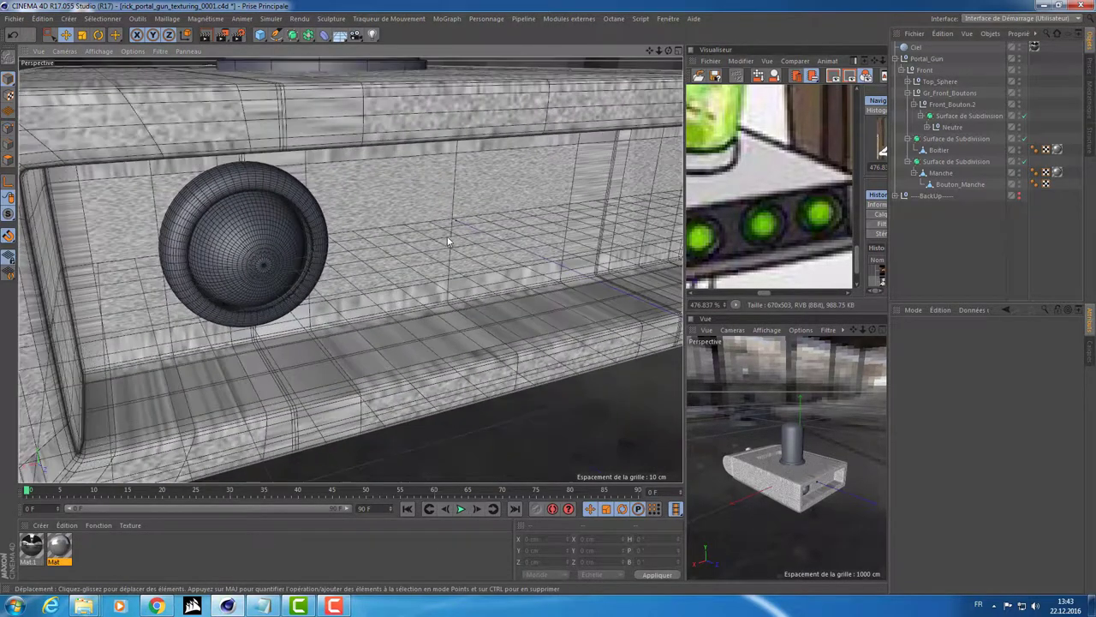
- Rename the remaining button's Neutre null to Bouton_Gr
left_click(907, 139)
left_click(908, 150)
double_click(954, 127)
type("Bouton_G")
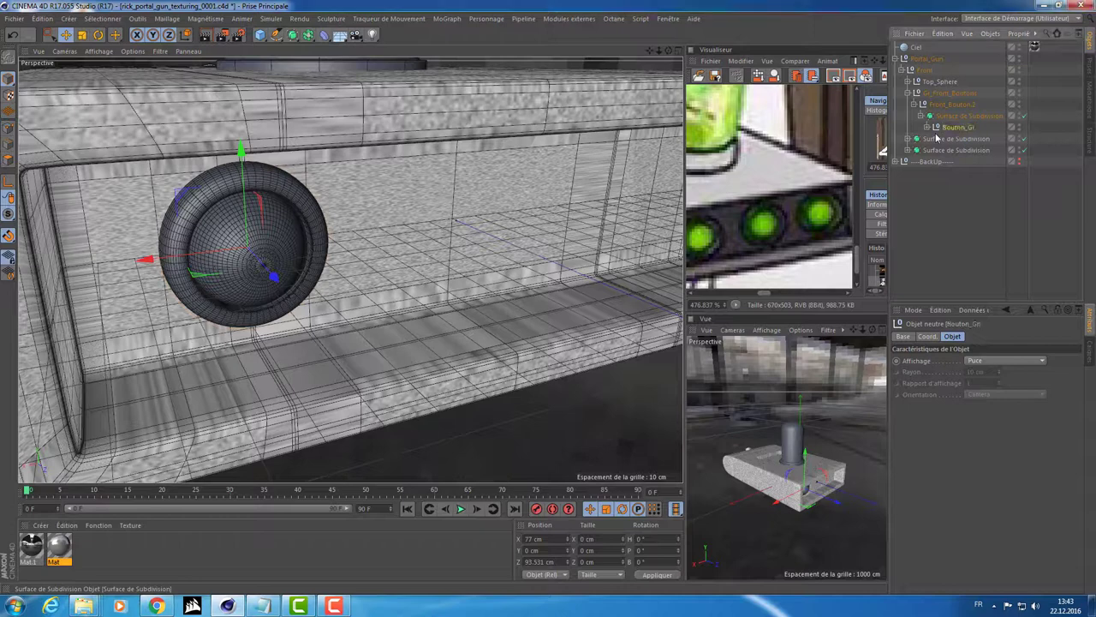
left_click(953, 117)
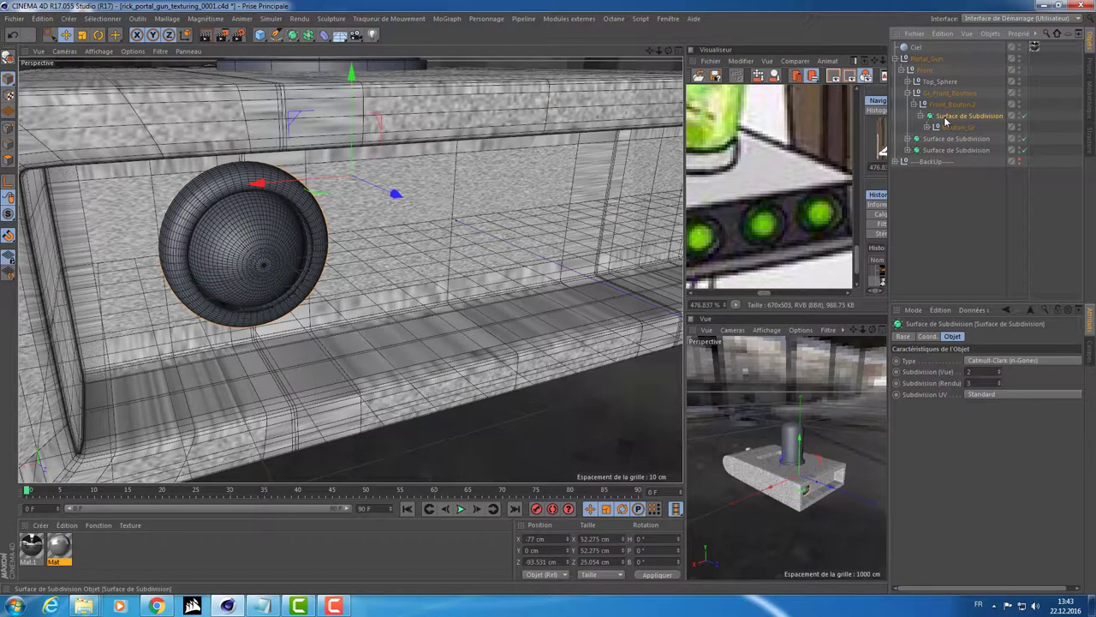
left_click(949, 105)
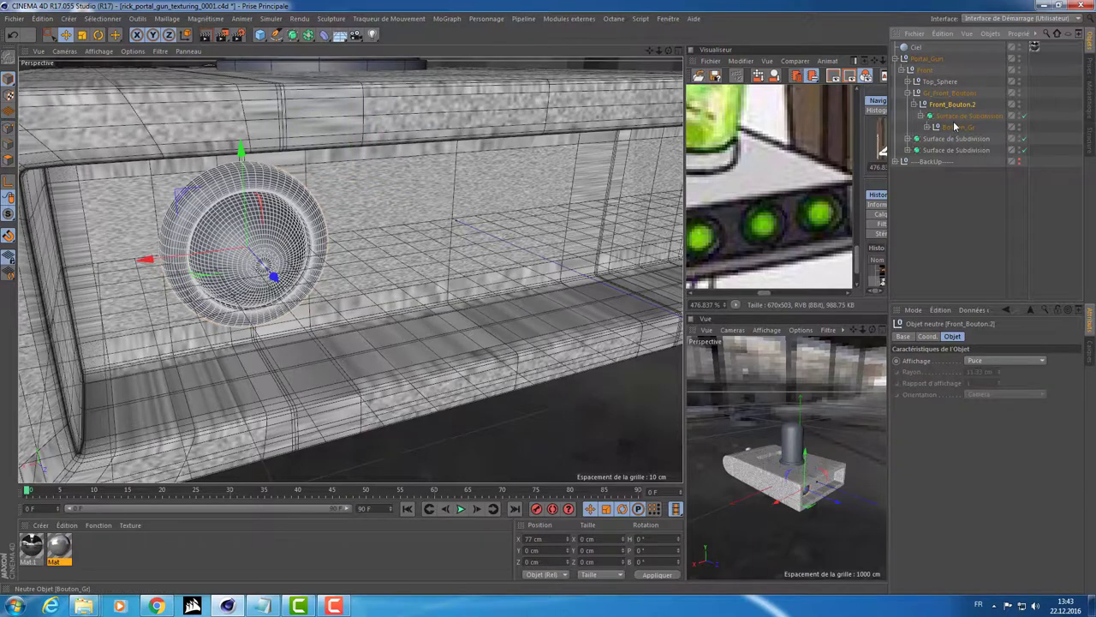
left_click(926, 127)
- Set Bouton_Gr's X position to 0 cm to centre the button
left_click(949, 140)
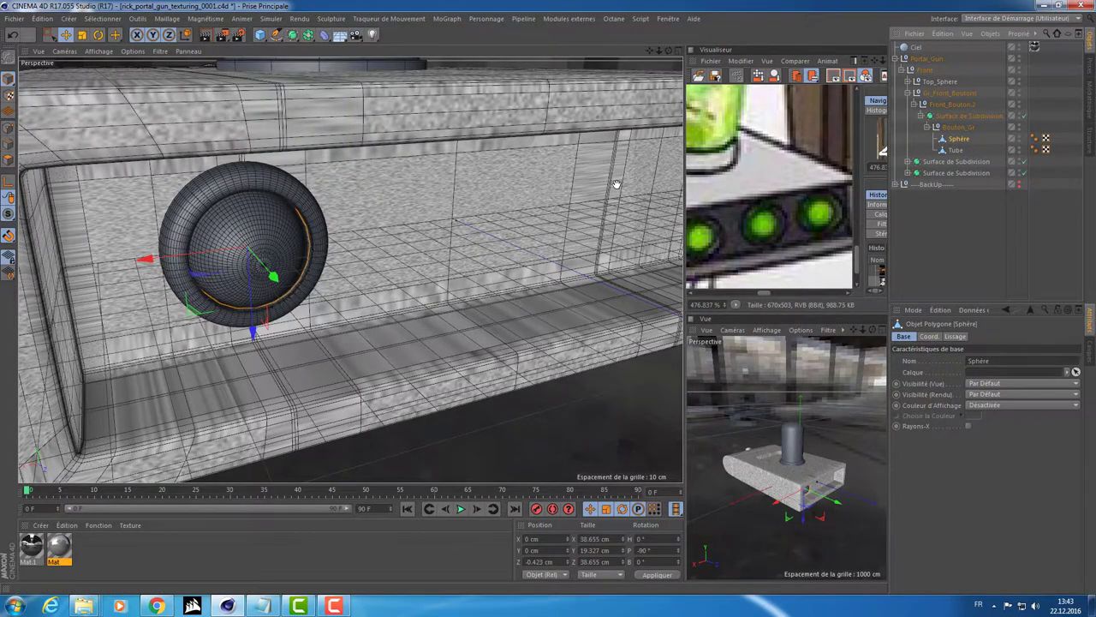
left_click_drag(617, 184, 350, 237, "alt")
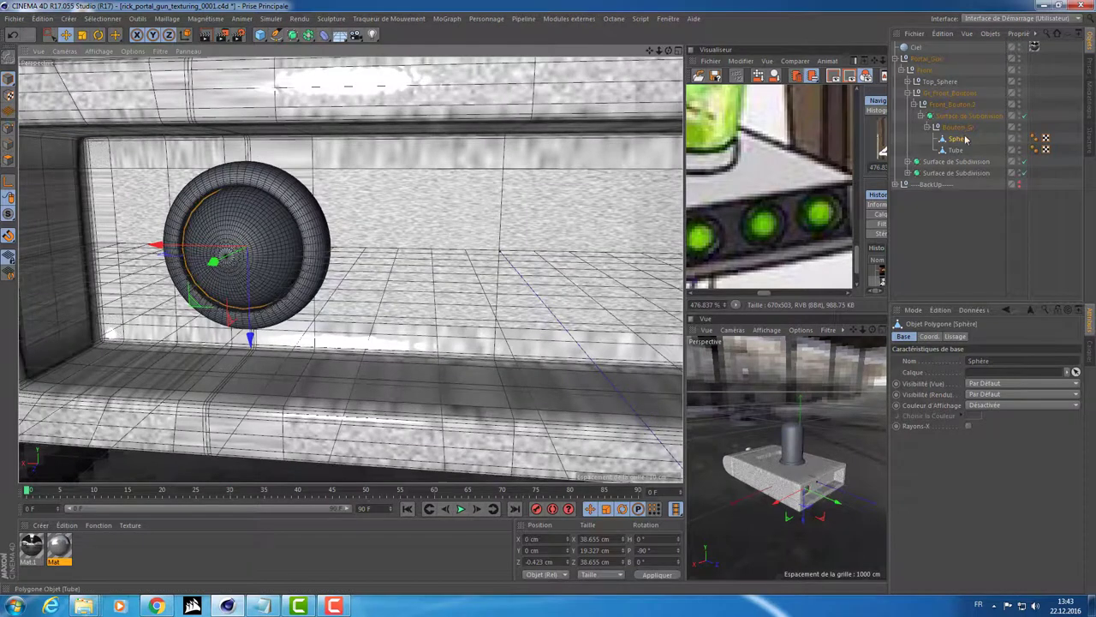
left_click(956, 118)
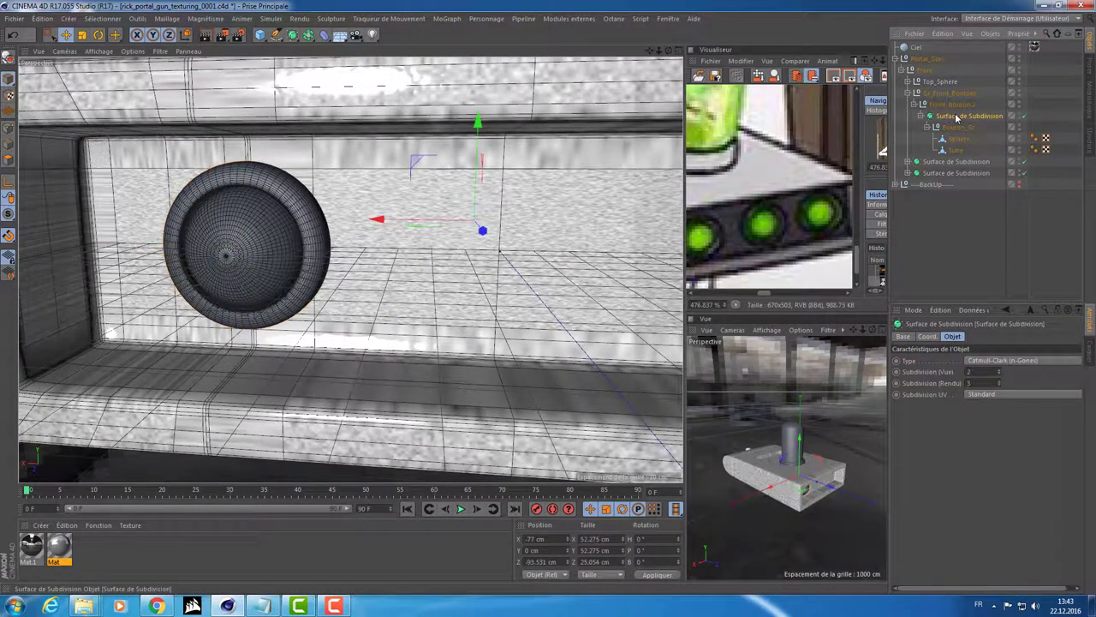
left_click(957, 126)
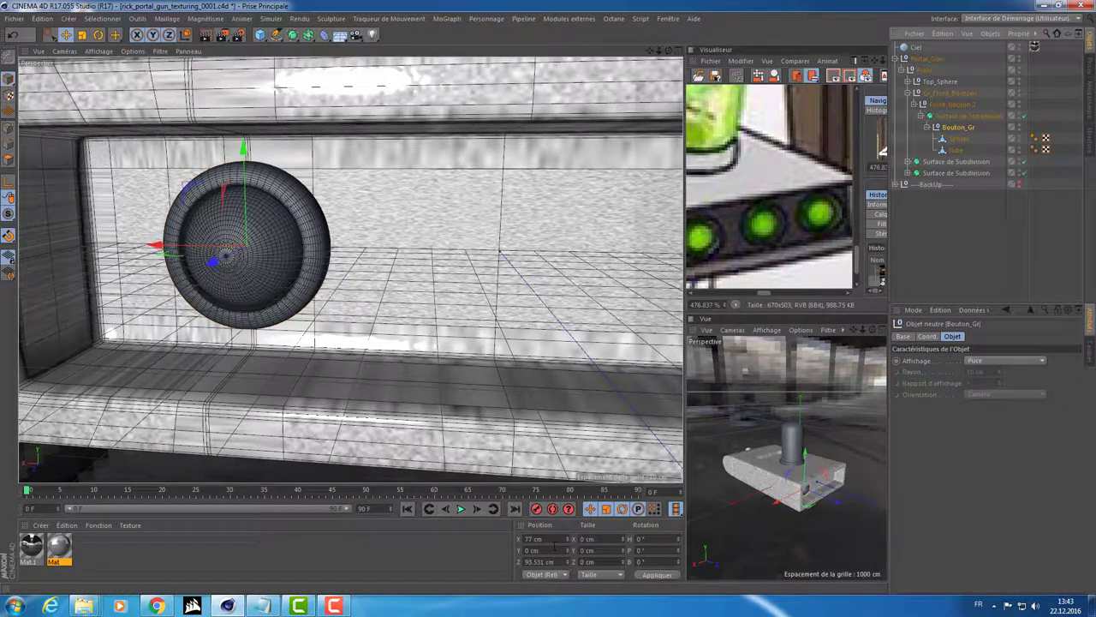
type("0")
key("Return")
mouse_move(200, 354)
left_mouse_down("alt")
mouse_move(402, 310)
mouse_move(310, 310)
left_mouse_up("alt")
left_click_drag(338, 291, 444, 269, "alt")
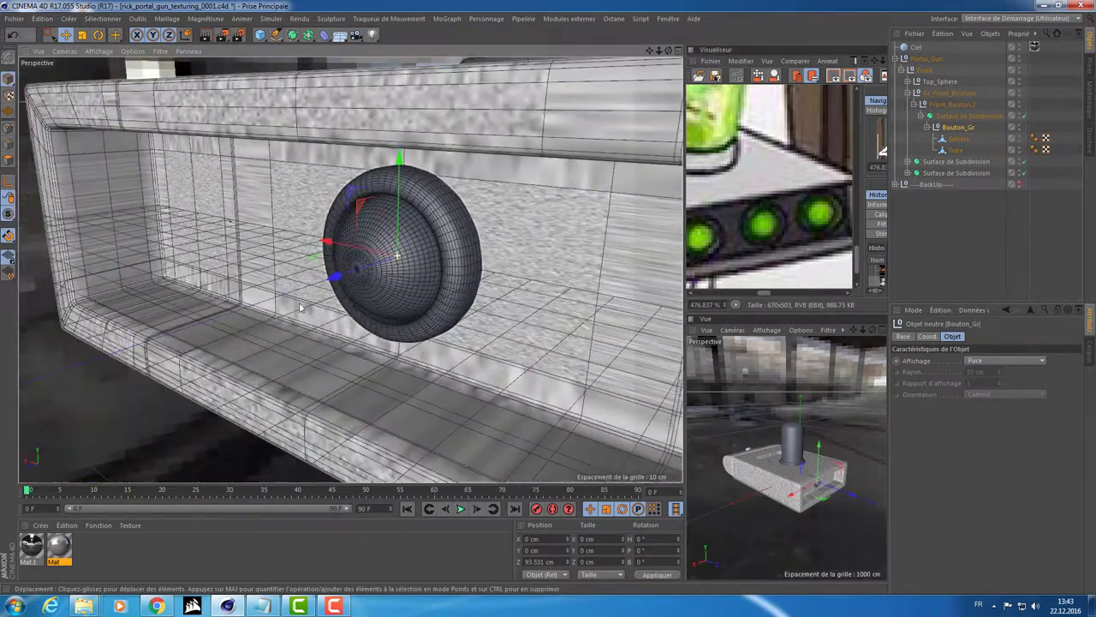
scroll(444, 268, "up", 3)
scroll(444, 268, "down", 1)
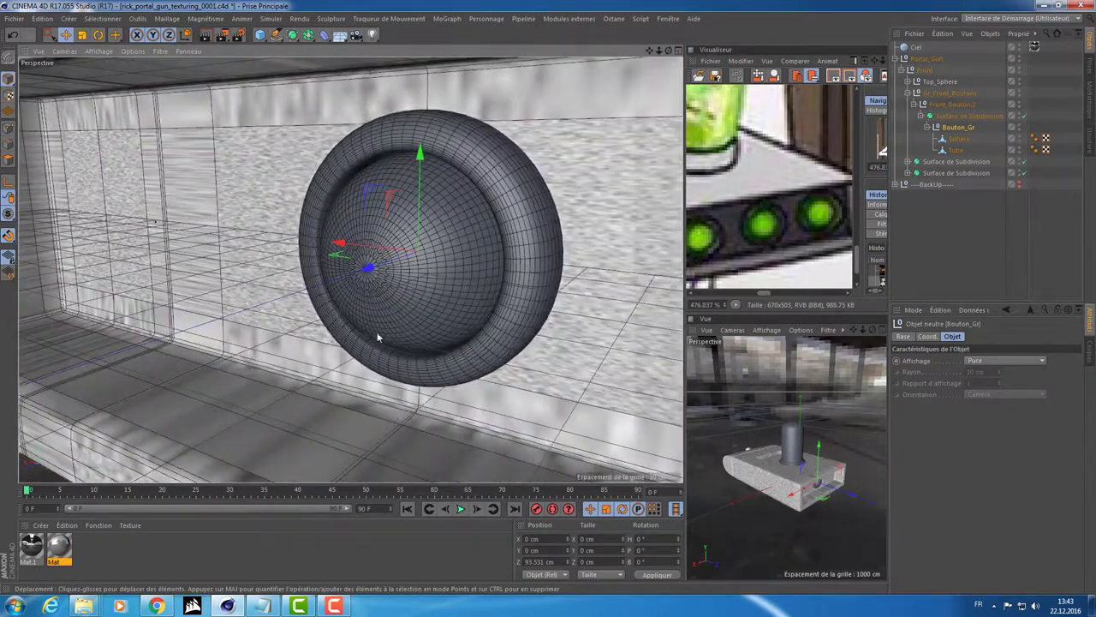
mouse_move(443, 268)
left_mouse_down("alt")
mouse_move(501, 241)
mouse_move(320, 245)
mouse_move(328, 299)
mouse_move(382, 318)
left_mouse_up("alt")
- Render the viewport and fit an interactive render region tightly around the front button
scroll(328, 299, "up", 2)
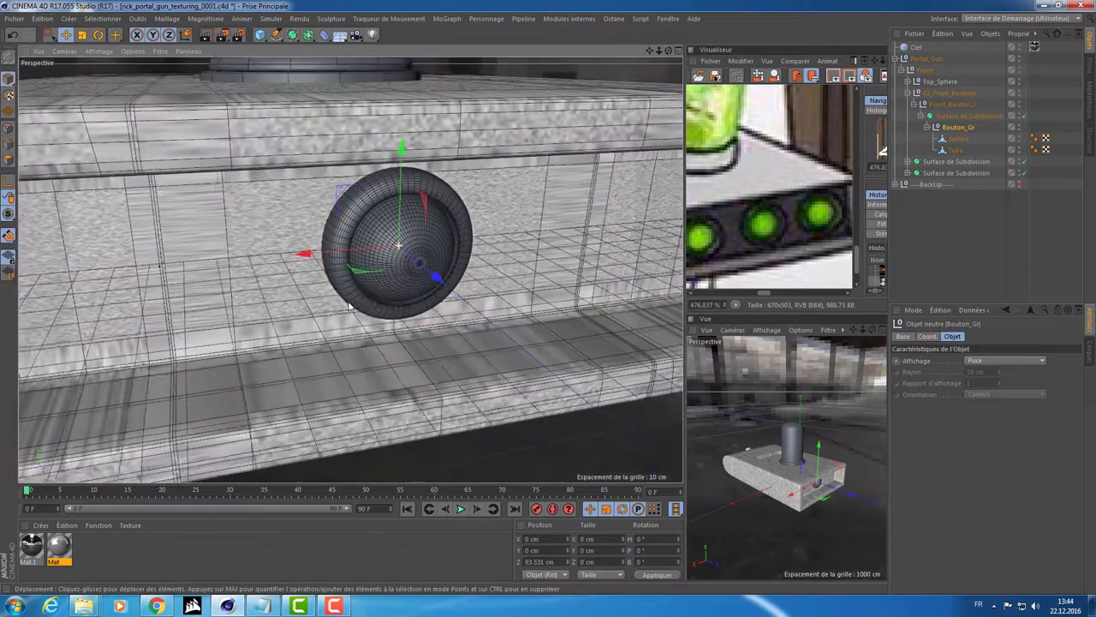
key("ctrl+r")
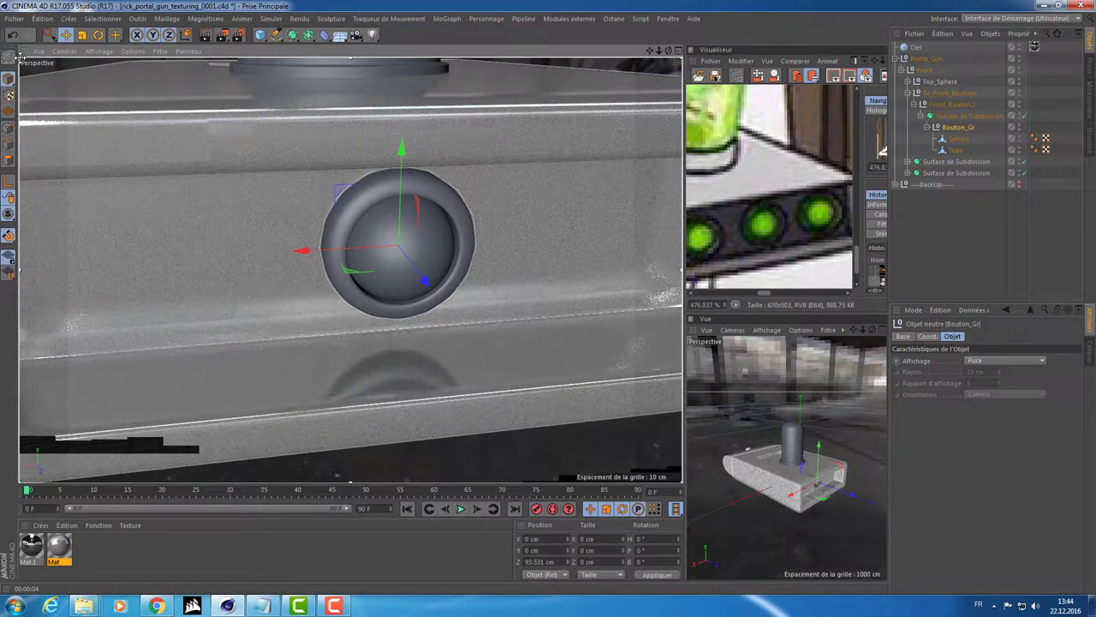
key("alt+r")
left_click_drag(245, 128, 257, 130)
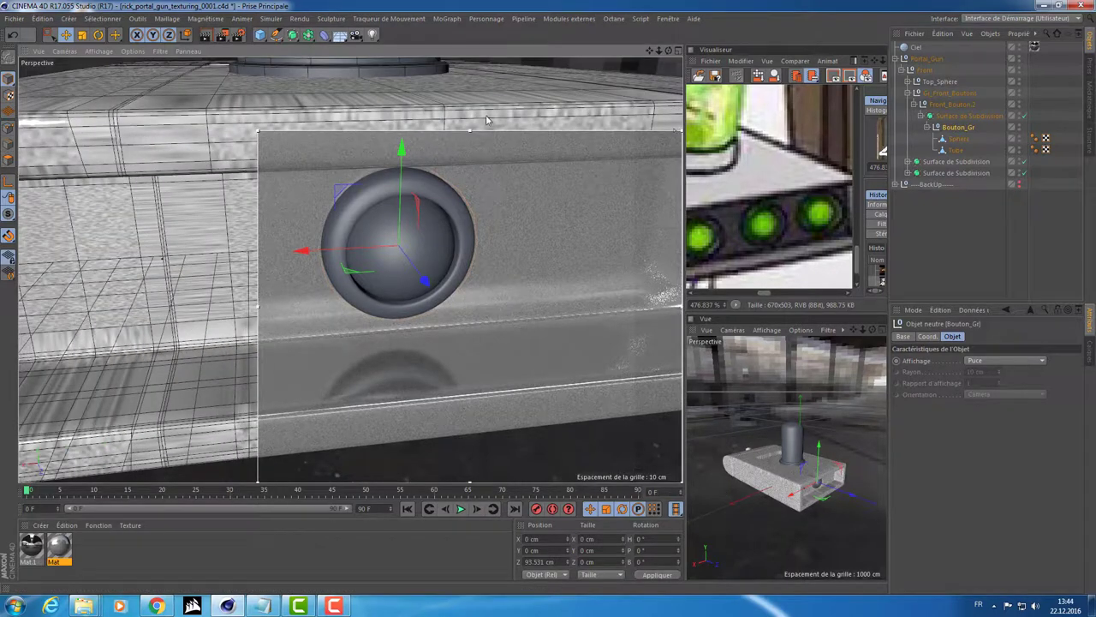
left_click_drag(492, 129, 418, 76)
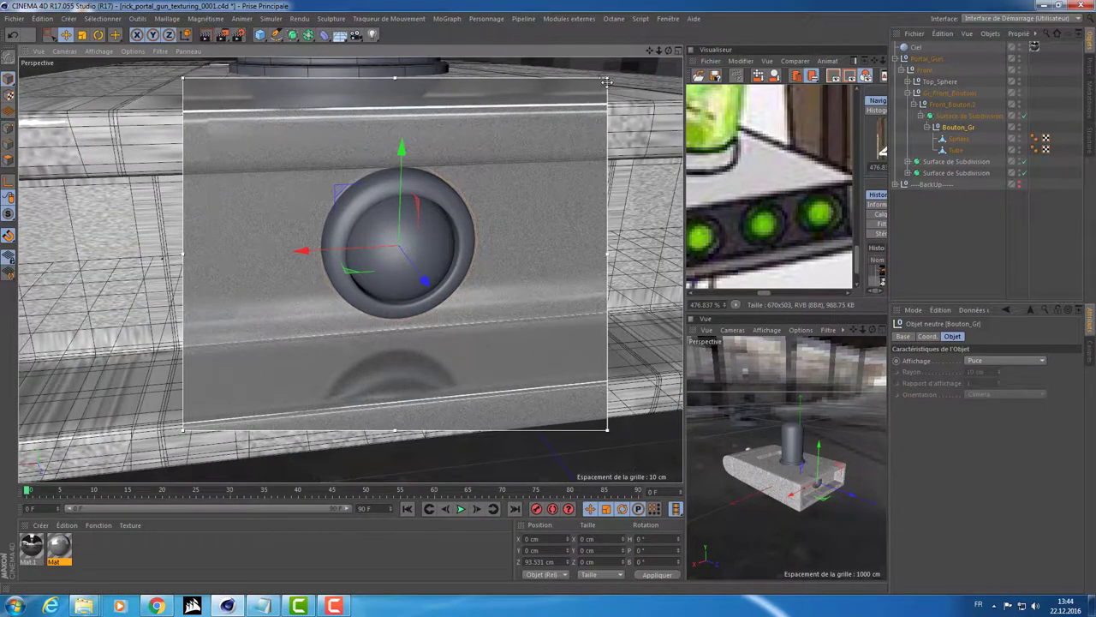
left_click_drag(606, 78, 501, 139)
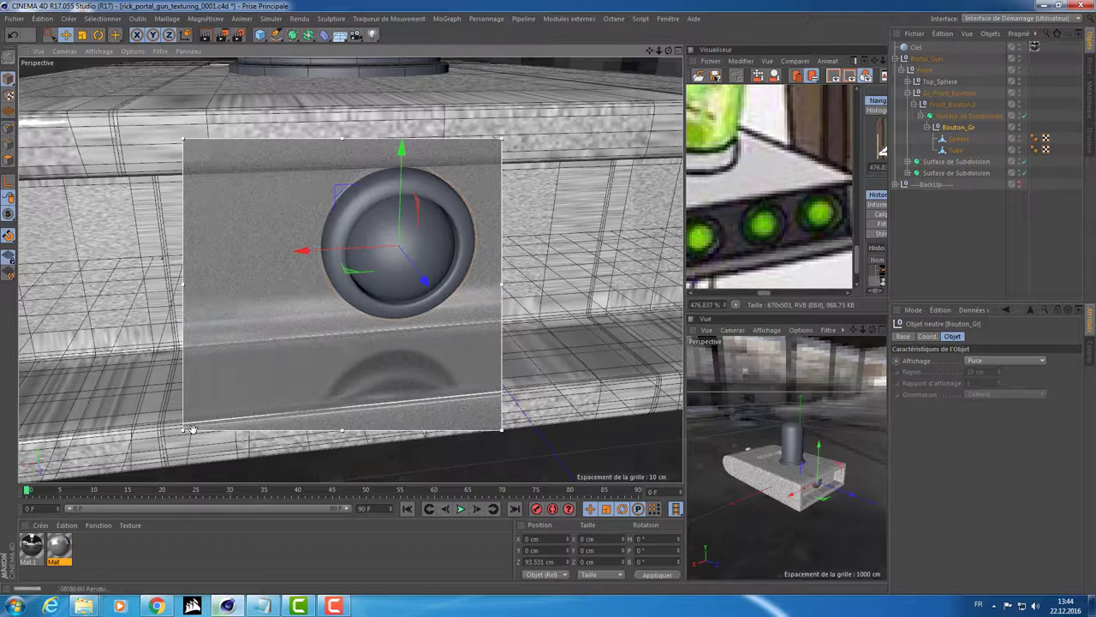
left_click_drag(187, 429, 273, 361)
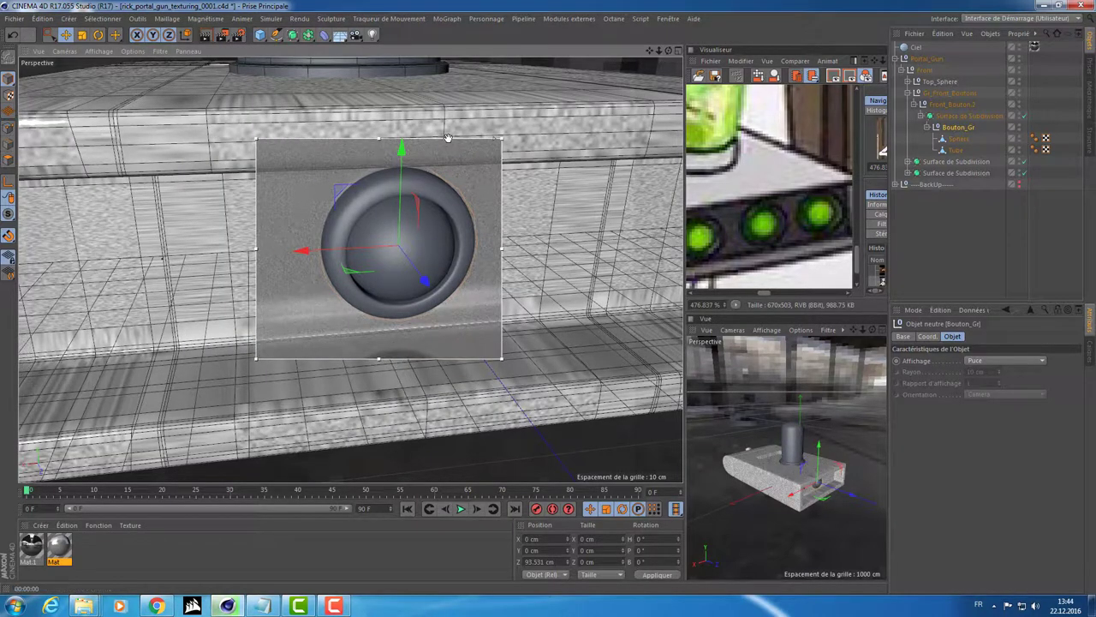
left_click_drag(448, 138, 470, 137)
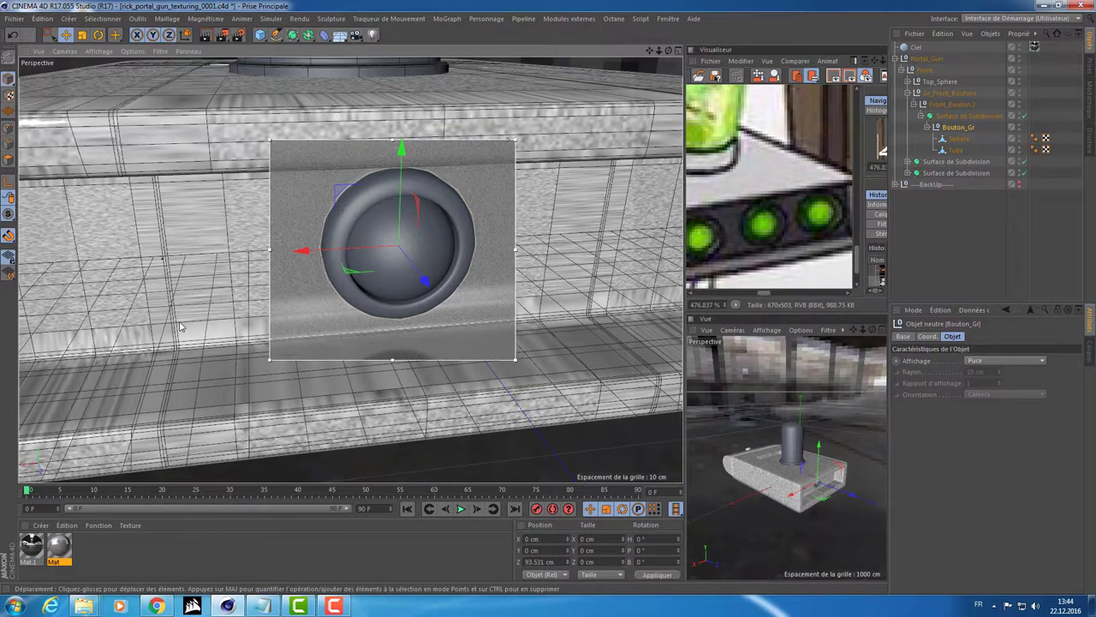
left_click_drag(246, 282, 245, 326, "alt")
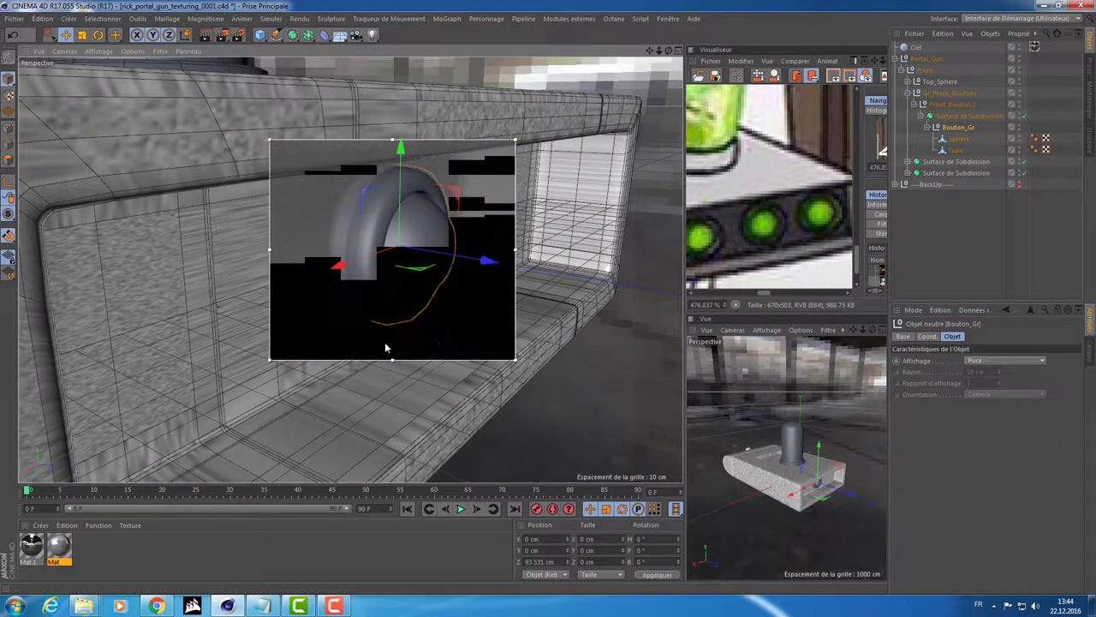
- Apply the Mat material to the button's Sphère and Tube
left_click(959, 138)
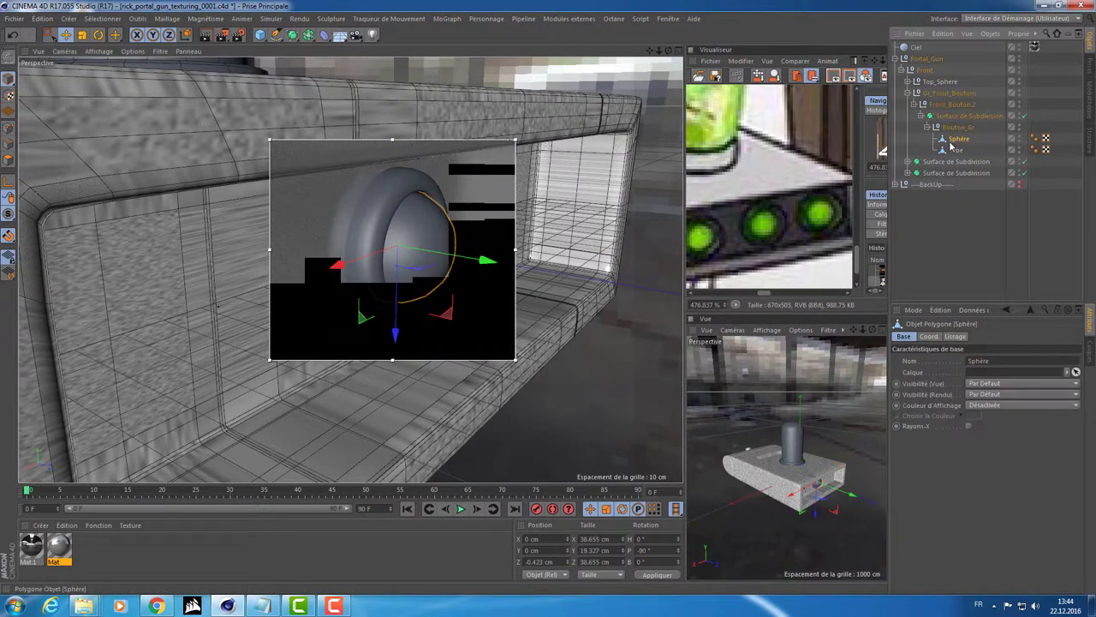
left_click(956, 150, "shift")
left_click_drag(53, 559, 959, 151)
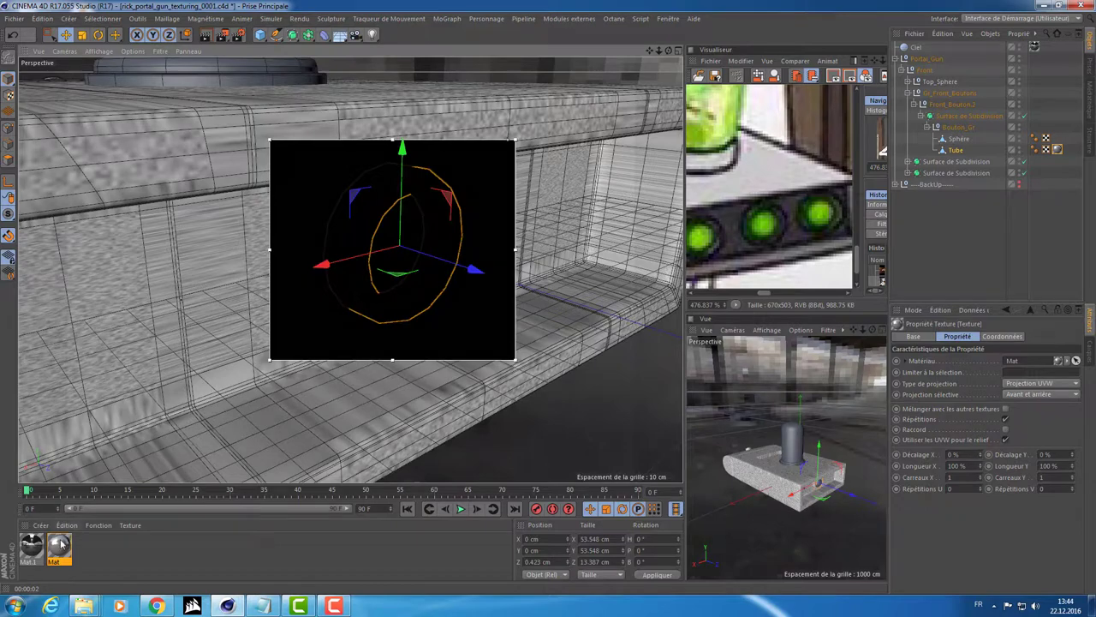
- Lower Mat's reflection layer to 47% and its colour noise layer to 52%
double_click(59, 546)
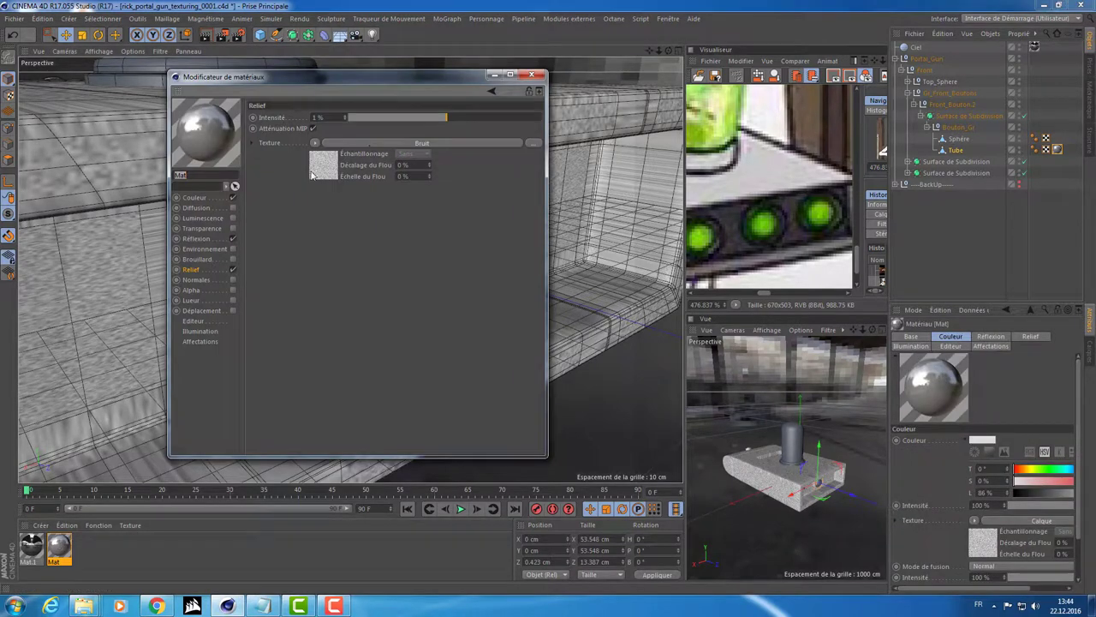
left_click(200, 239)
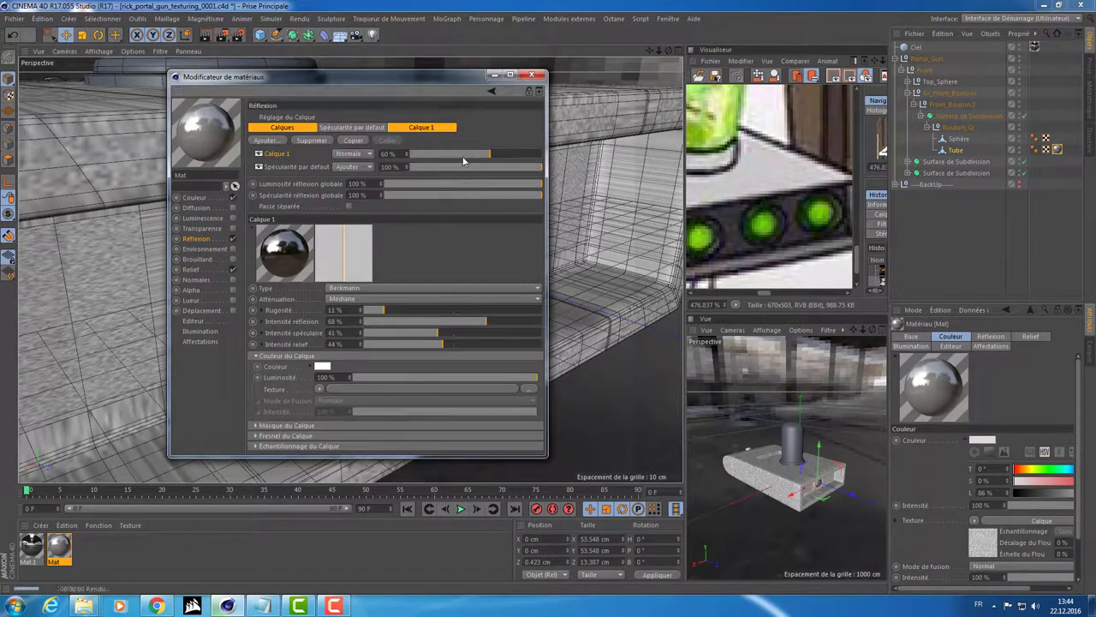
left_click_drag(449, 79, 732, 121)
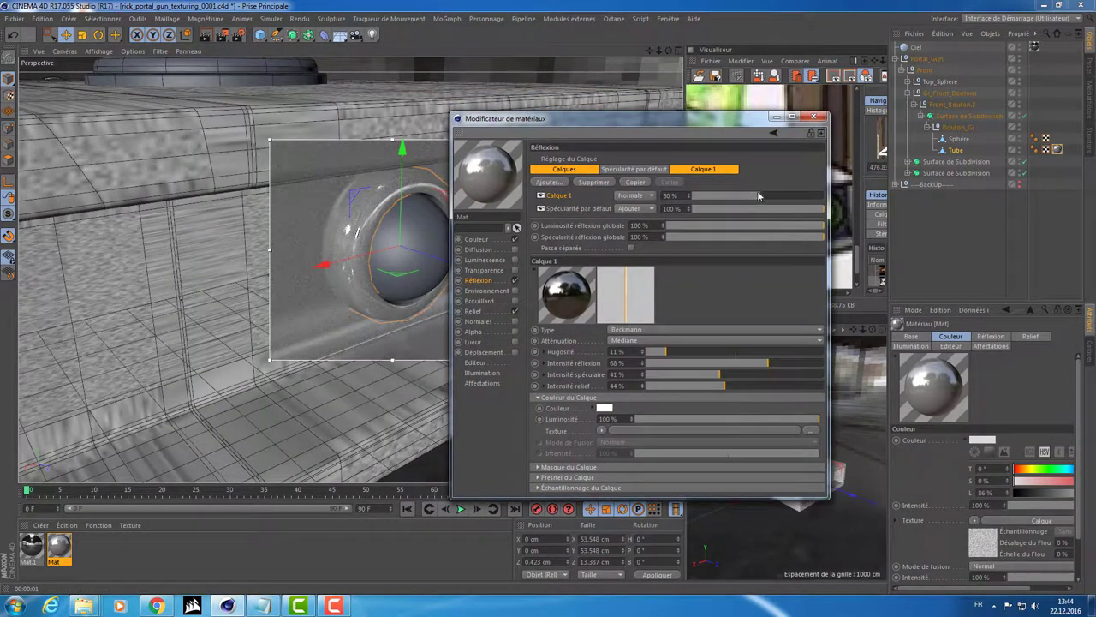
left_click_drag(748, 195, 755, 194)
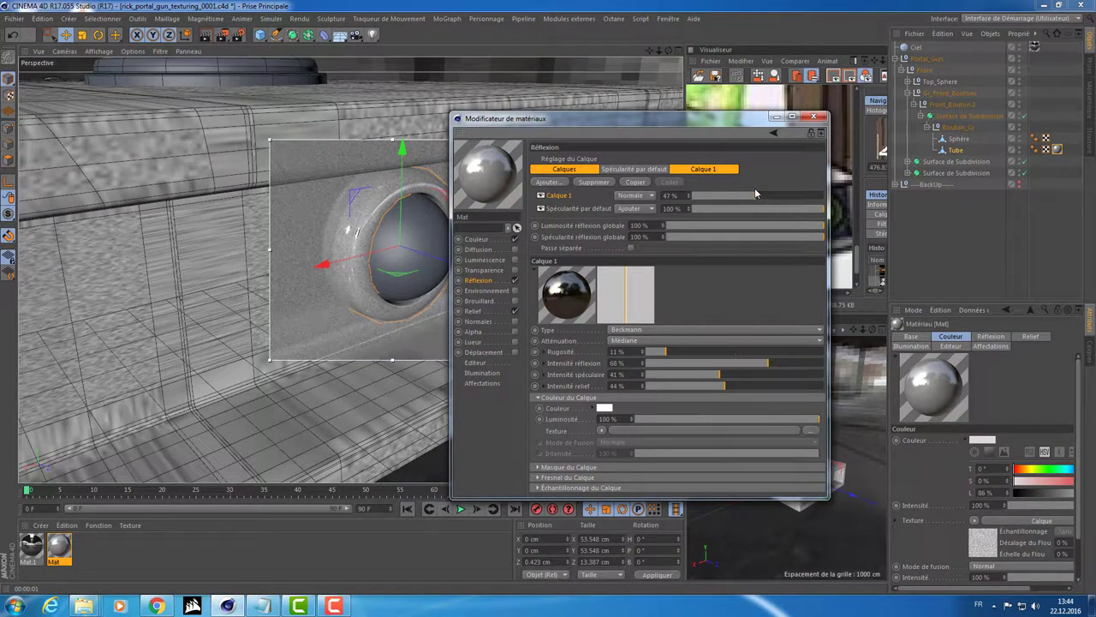
left_click(477, 239)
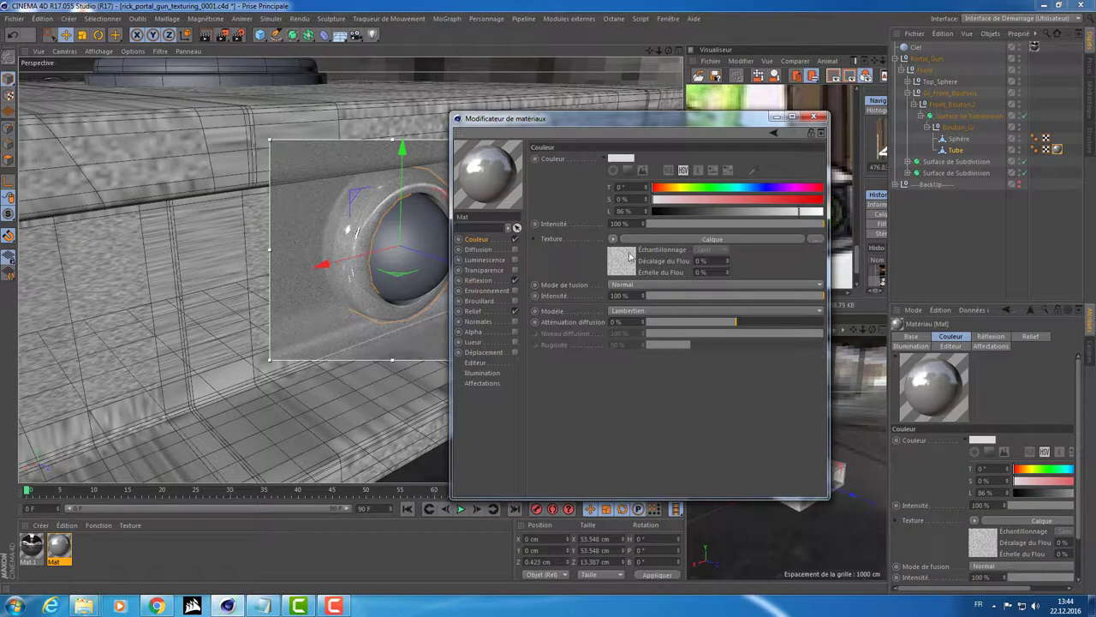
left_click(630, 256)
left_click_drag(818, 263, 760, 263)
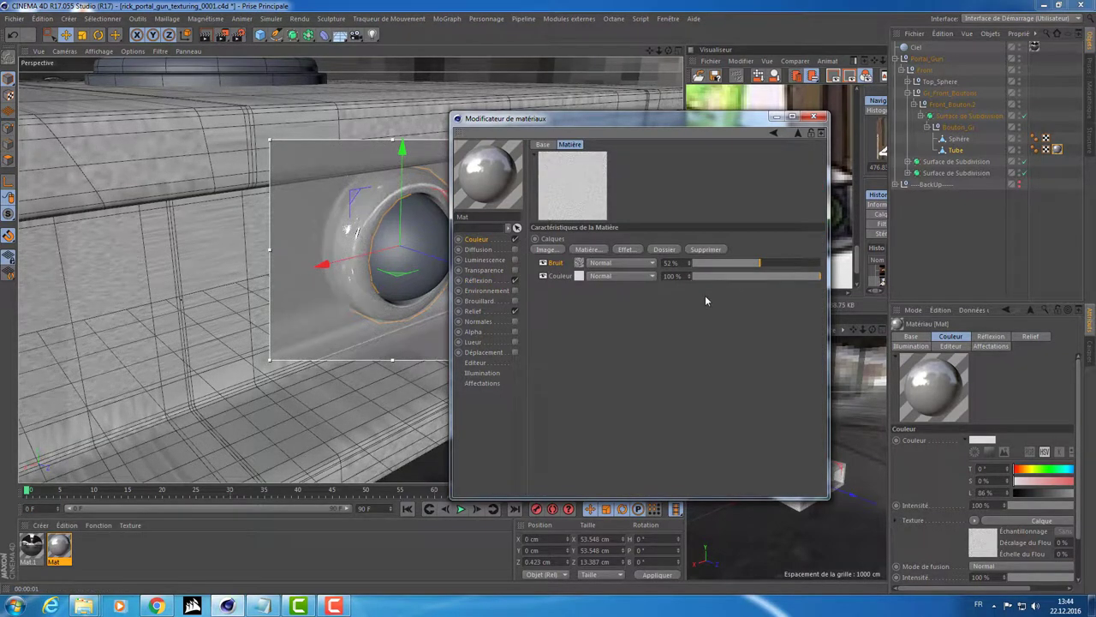
left_click(813, 116)
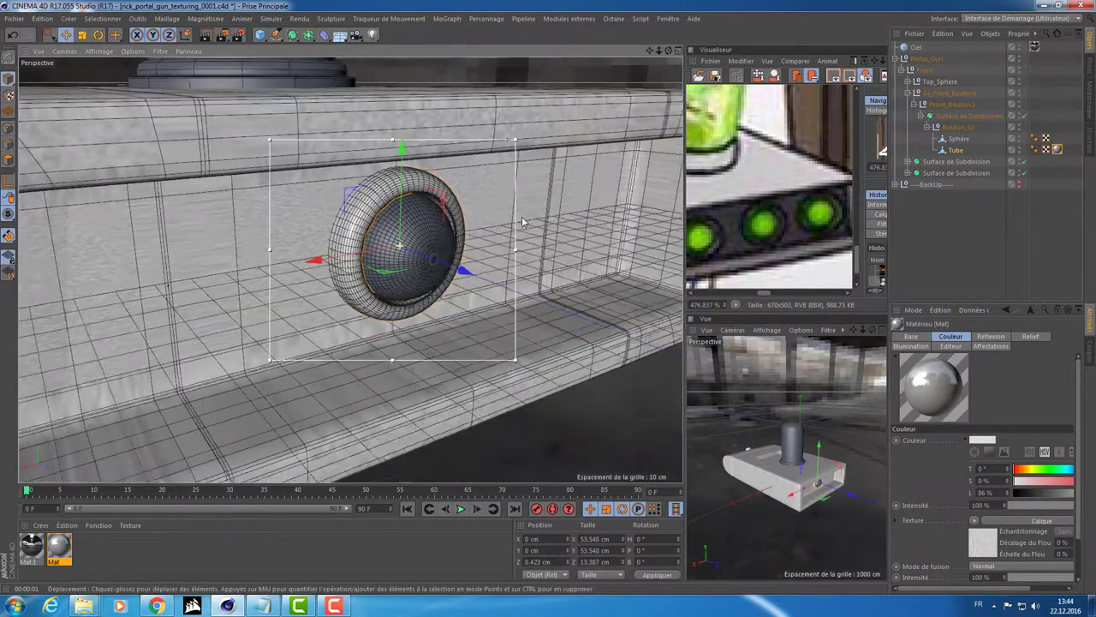
left_click_drag(521, 221, 531, 223, "alt")
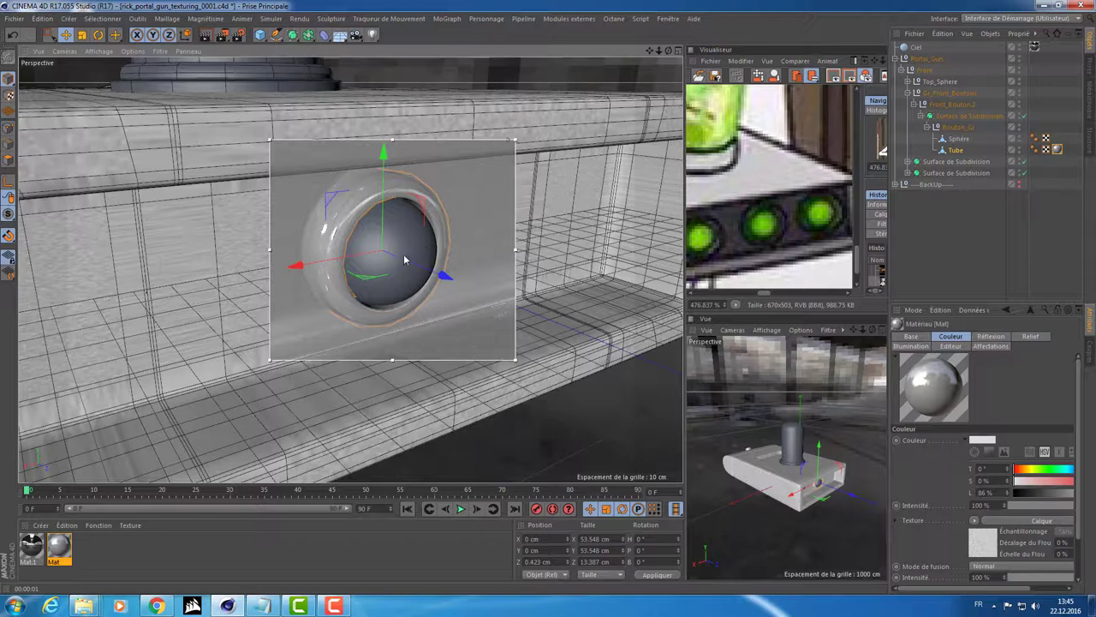
- Create a new material and rename the Mat material to Metal_Gris
double_click(112, 548)
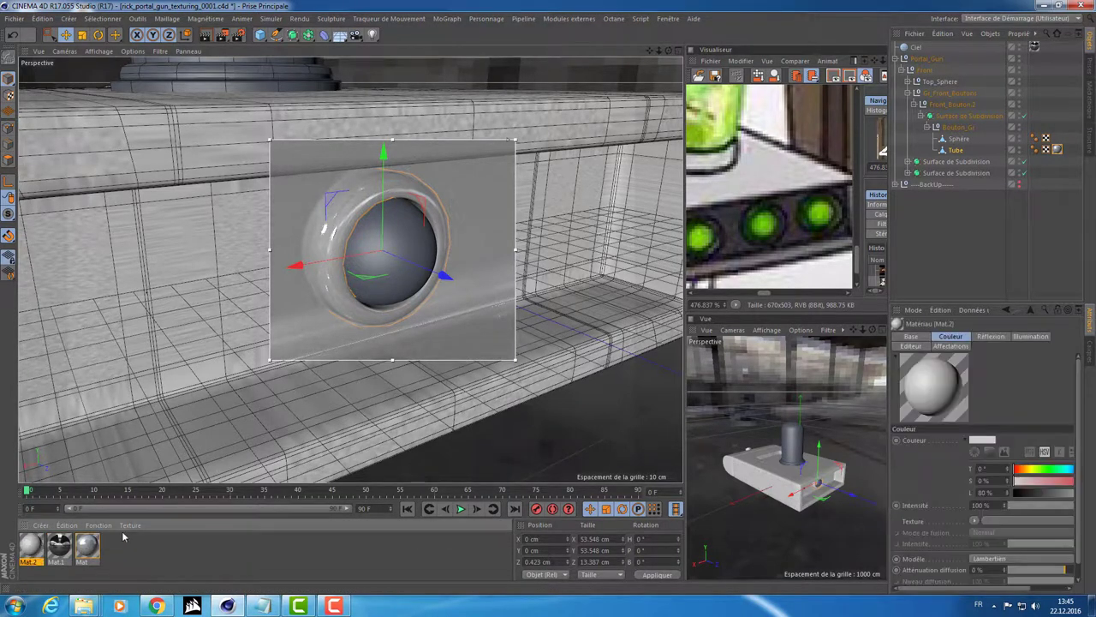
left_click(87, 546)
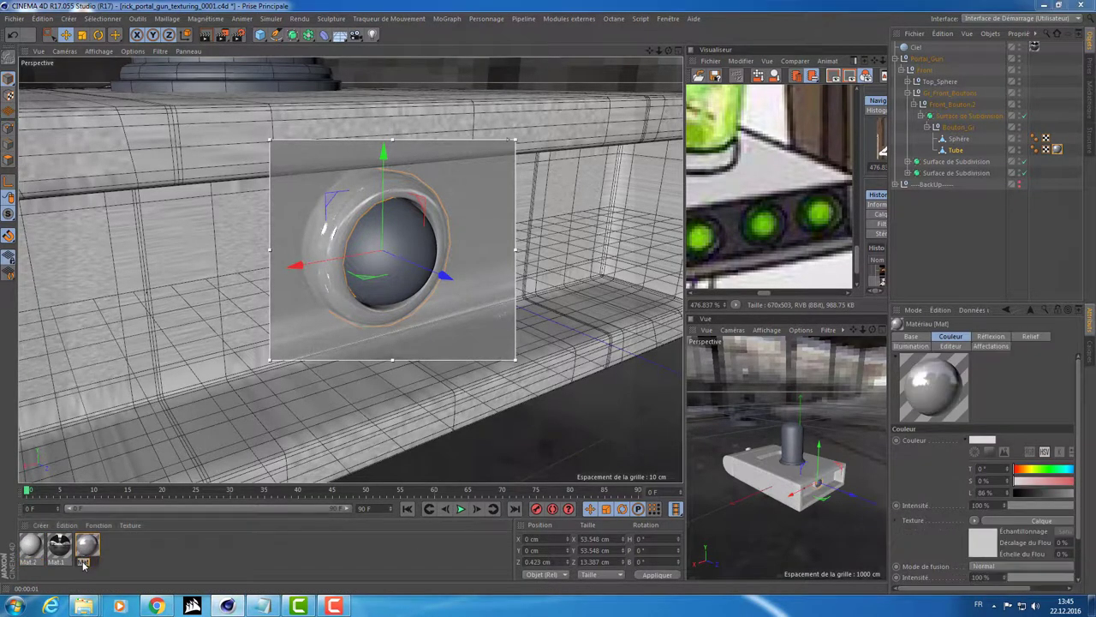
type("Metal")
type("_G")
key("BackSpace")
key("BackSpace")
type("is")
key("Return")
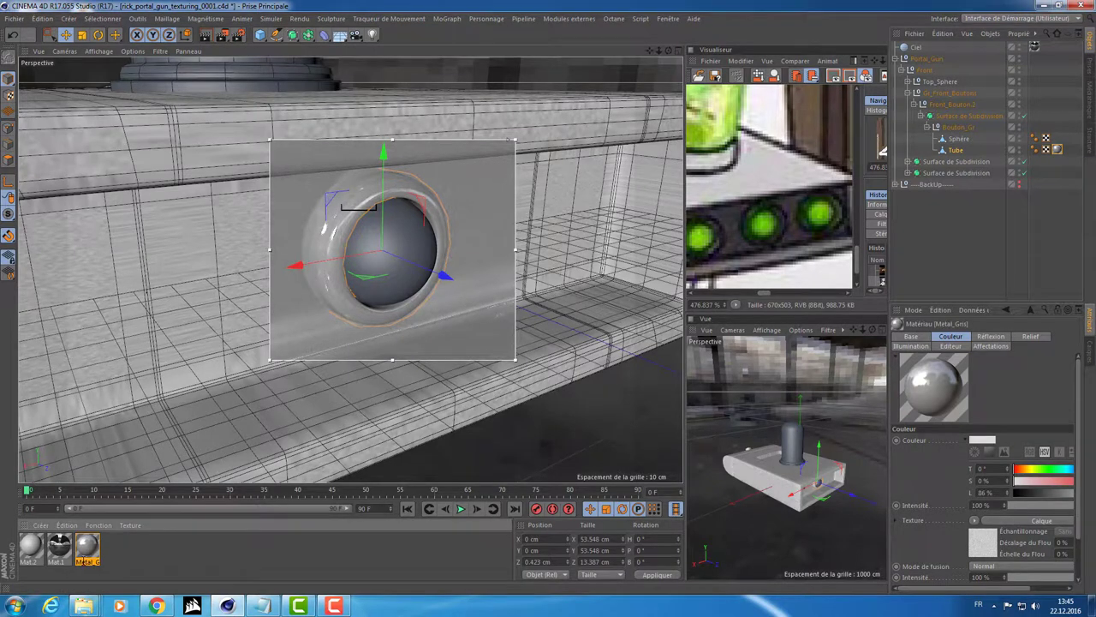
- Add another material named Green_Light and open it in the Material Editor
double_click(119, 557)
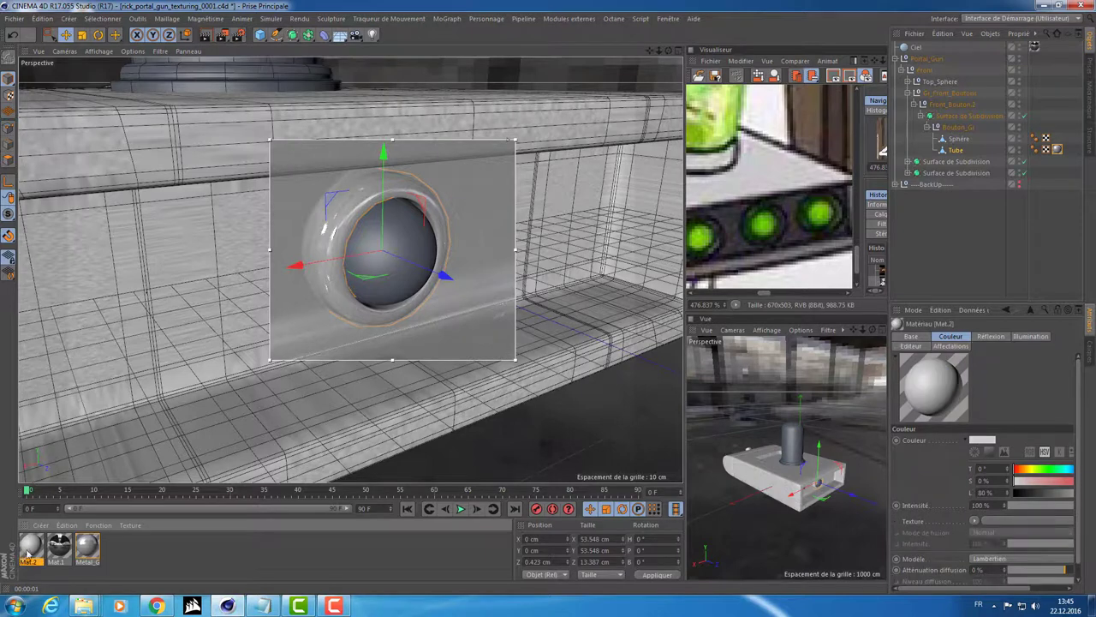
double_click(83, 561)
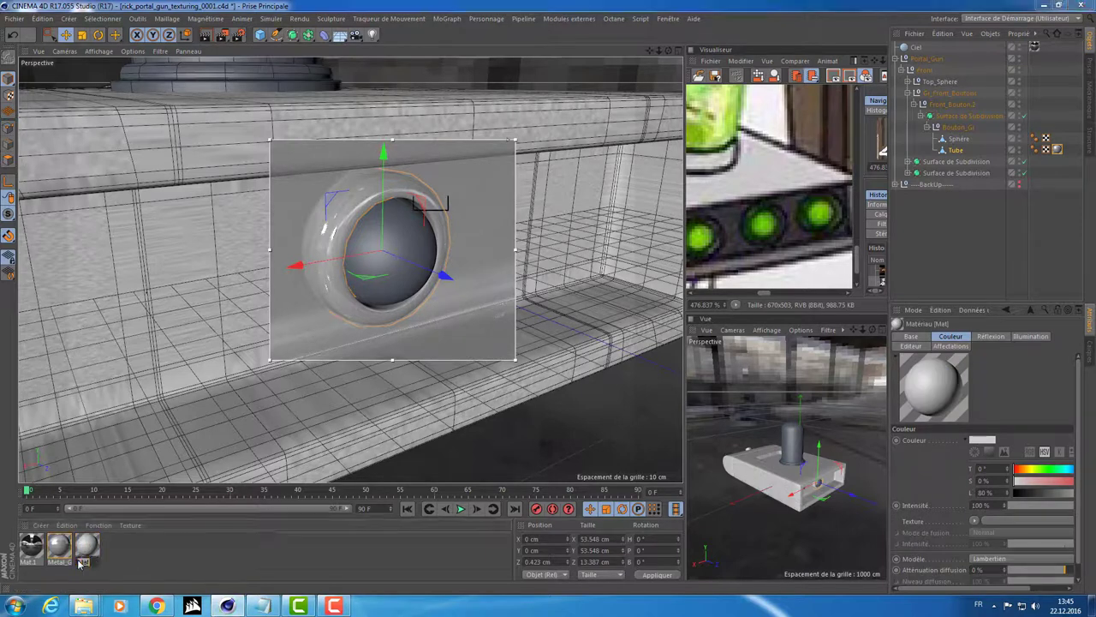
key("BackSpace")
type("Green")
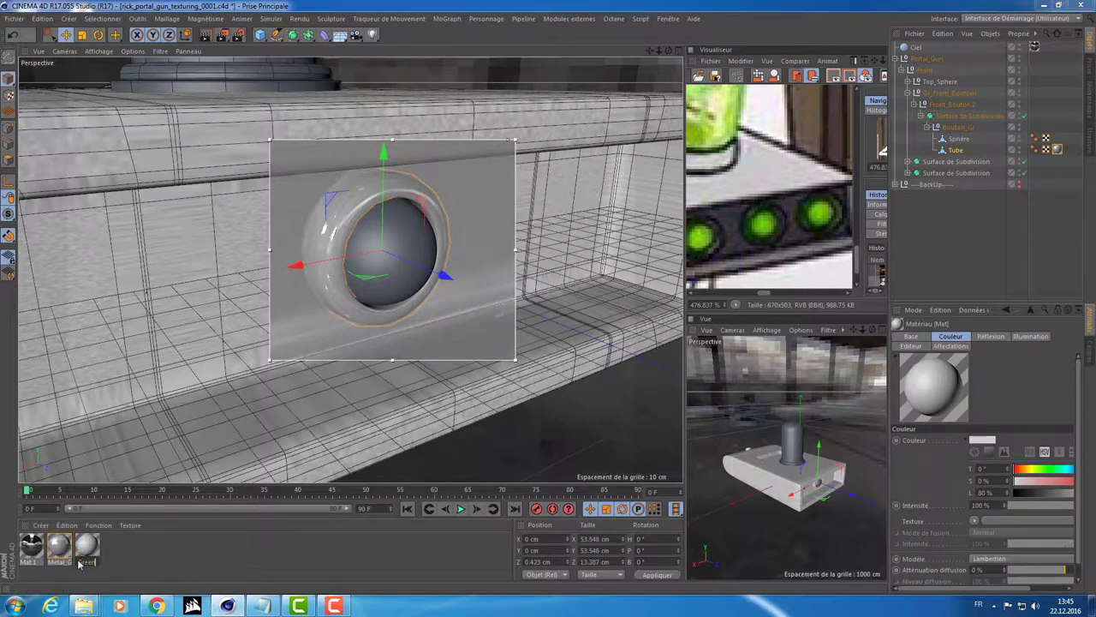
type("_l")
key("Return")
double_click(88, 548)
left_click_drag(393, 84, 443, 91)
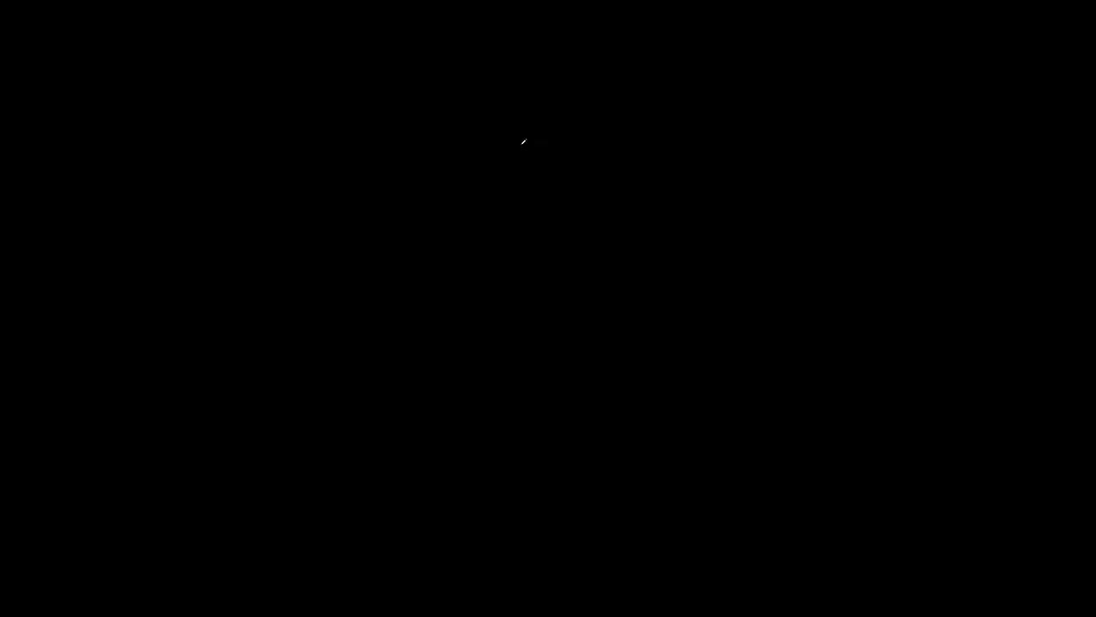
- Set Green_Light's colour to bright green: H 109°, S 93%, L 87%
left_click(782, 241)
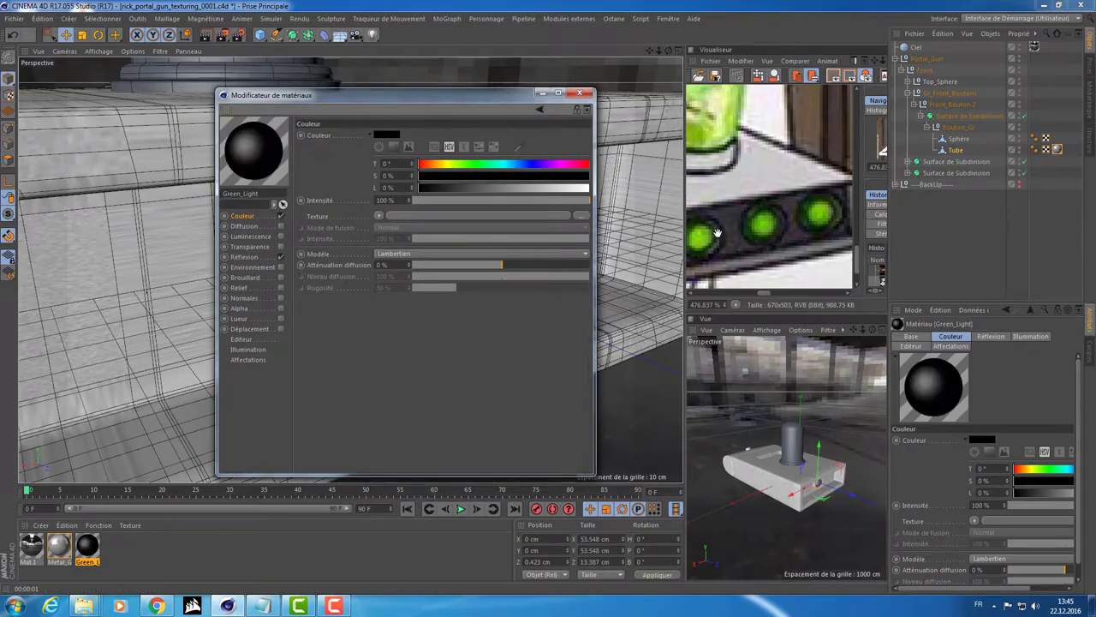
left_click(518, 150)
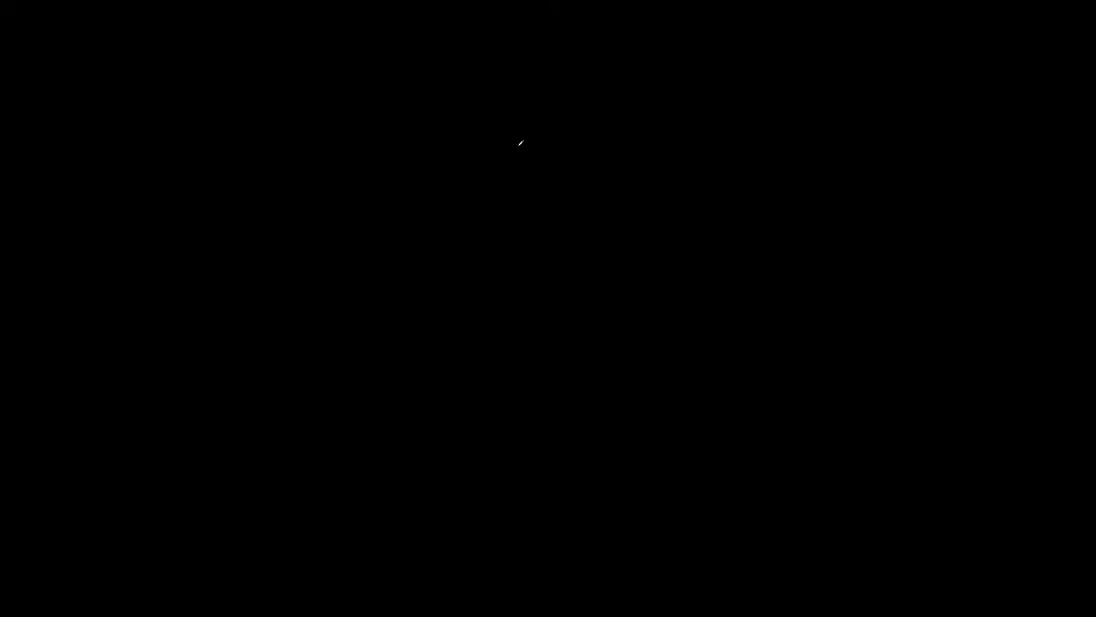
left_click(734, 206)
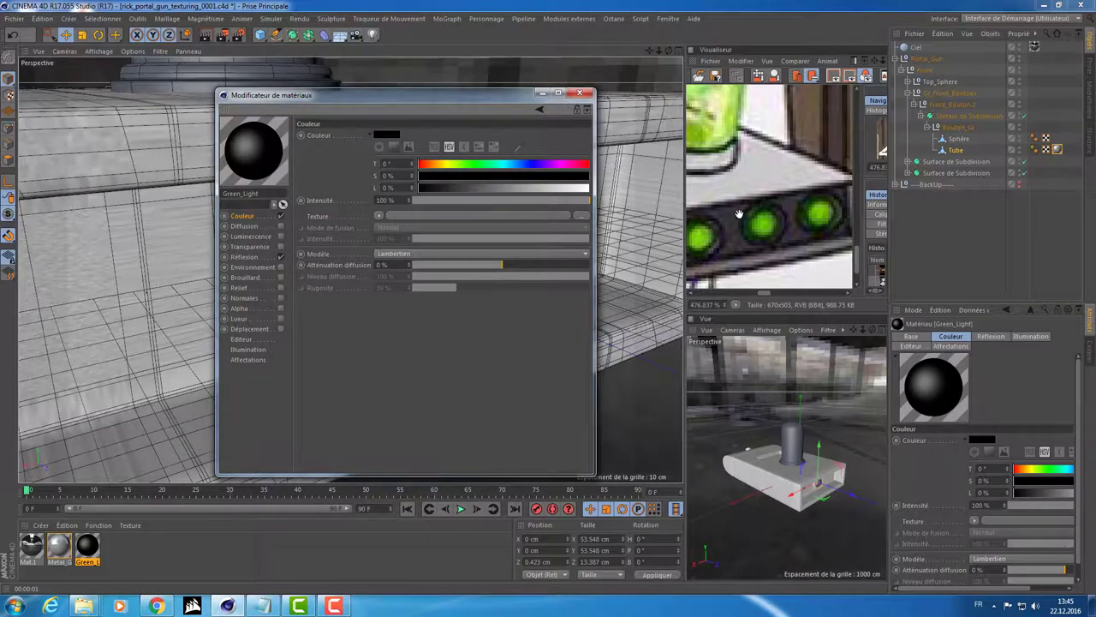
left_click_drag(479, 164, 577, 187)
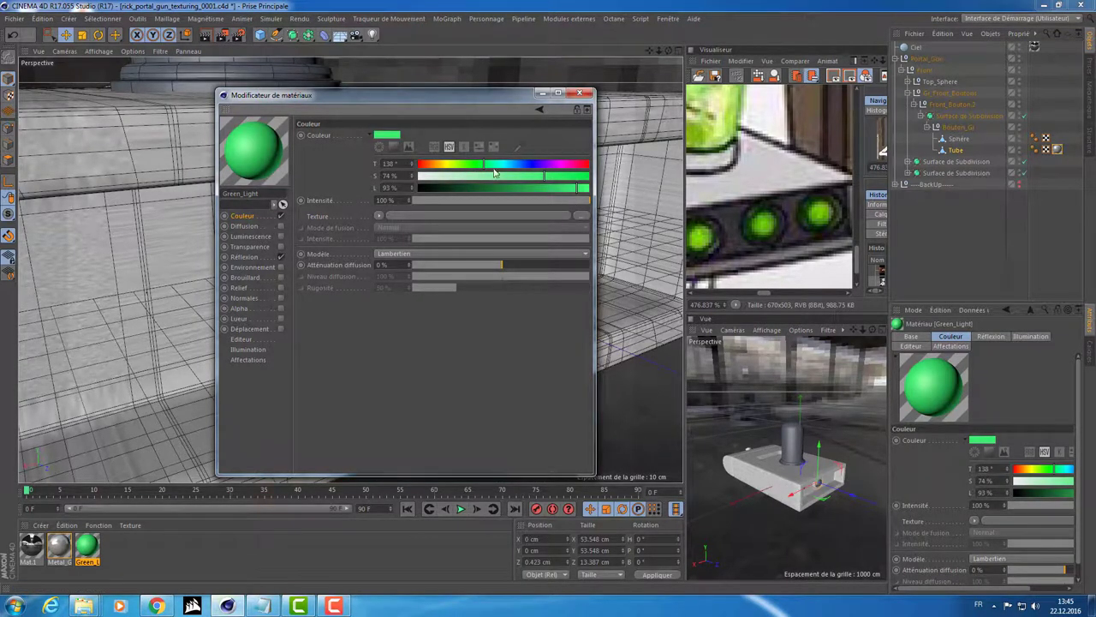
left_click_drag(484, 164, 470, 164)
mouse_move(577, 187)
left_mouse_down()
mouse_move(579, 176)
mouse_move(554, 187)
mouse_move(567, 191)
left_mouse_up()
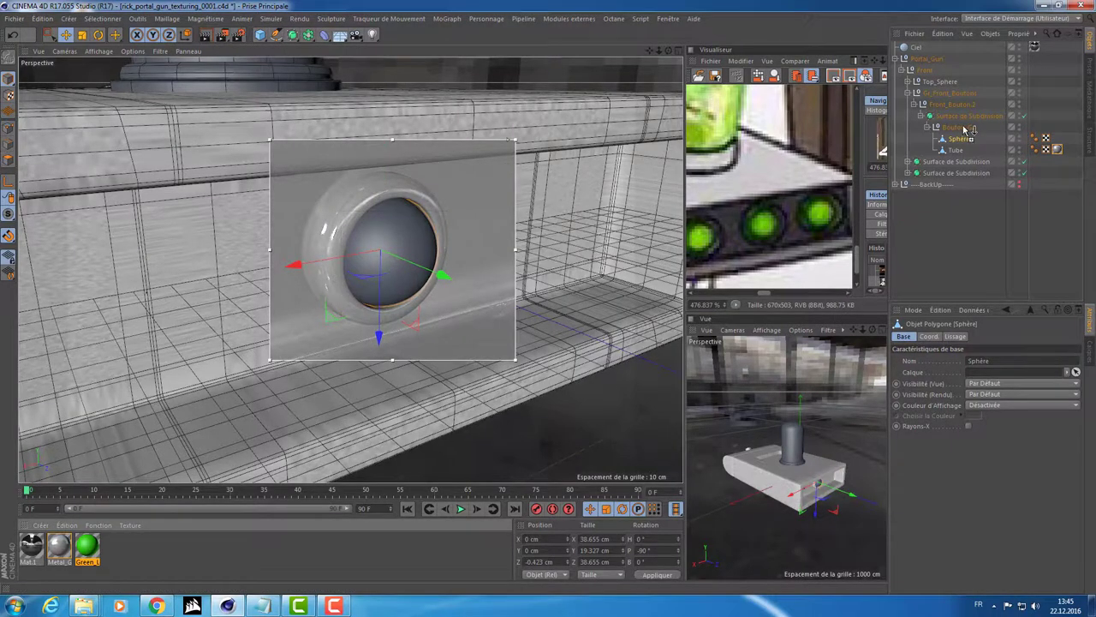
- Apply the Green_Light material to the button's Sphère
left_click_drag(87, 545, 959, 139)
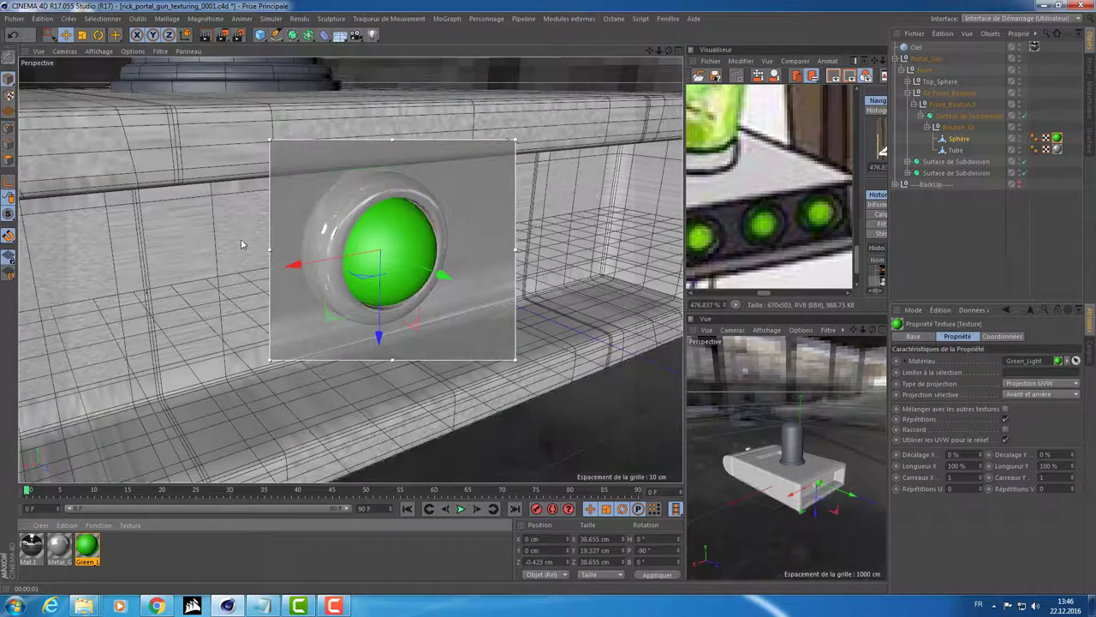
double_click(87, 548)
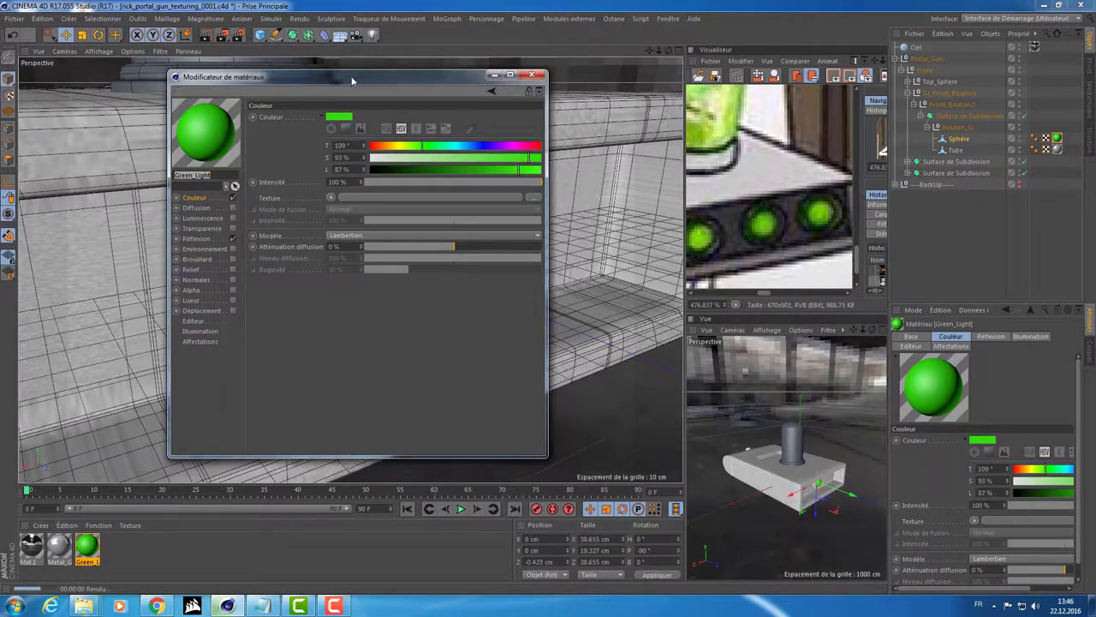
left_click_drag(319, 76, 701, 116)
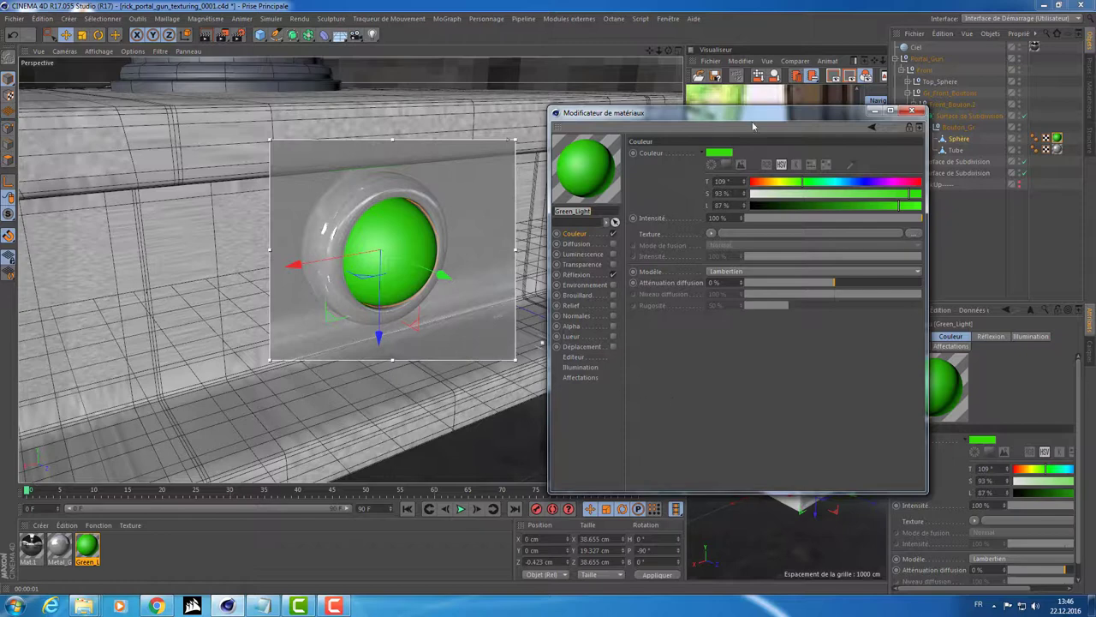
- Enable Glow on Green_Light at 500% external intensity, leaving Luminance off
left_click(583, 254)
left_click(612, 254)
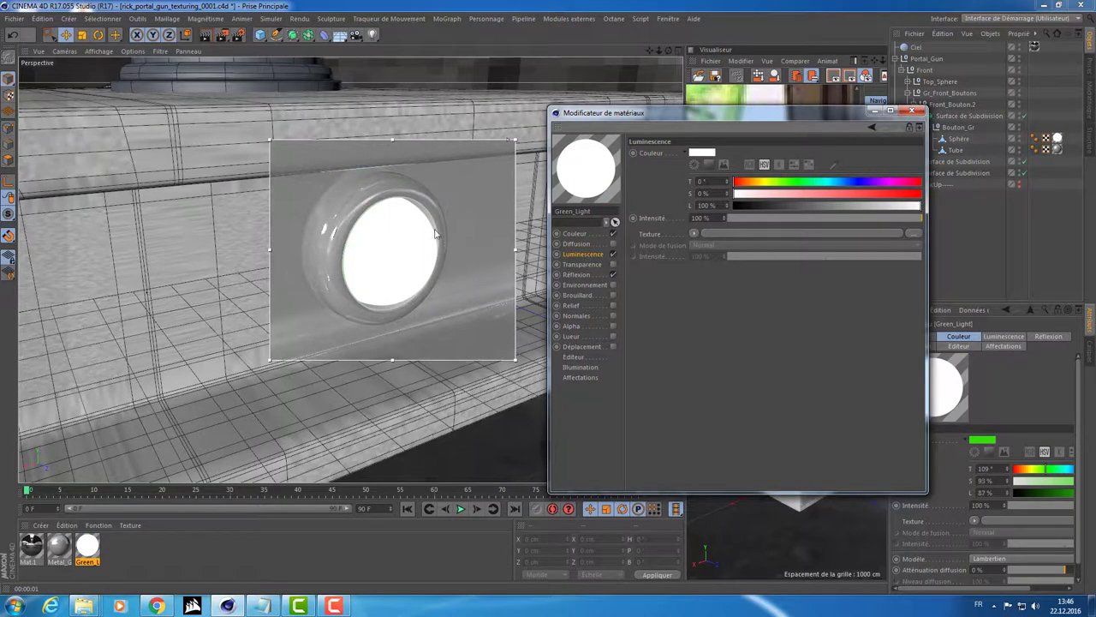
left_click(612, 254)
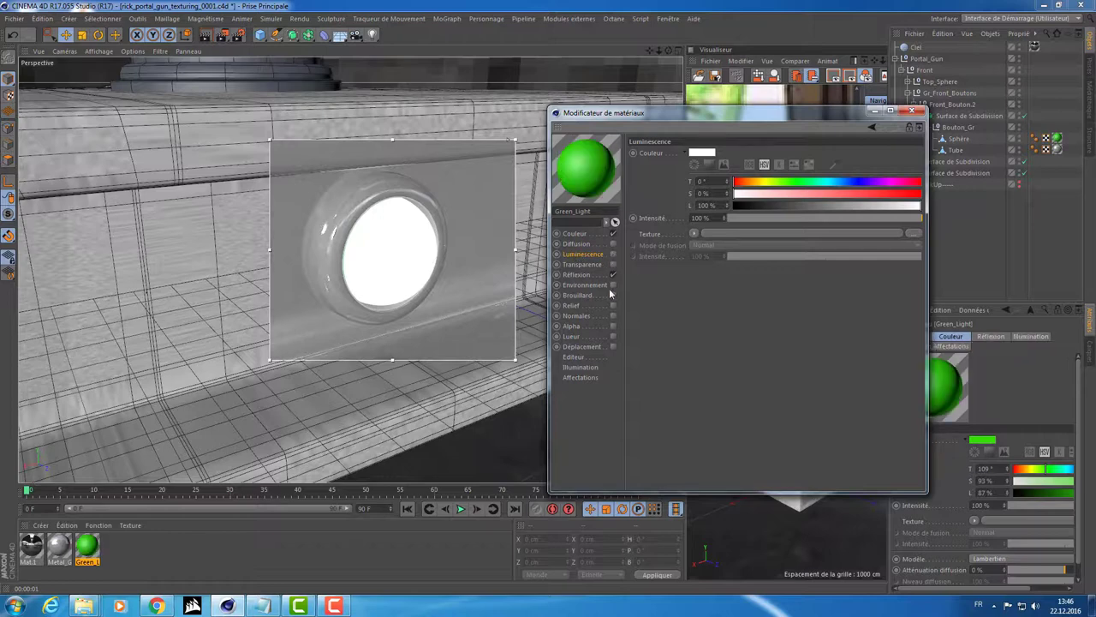
left_click(586, 336)
left_click(612, 335)
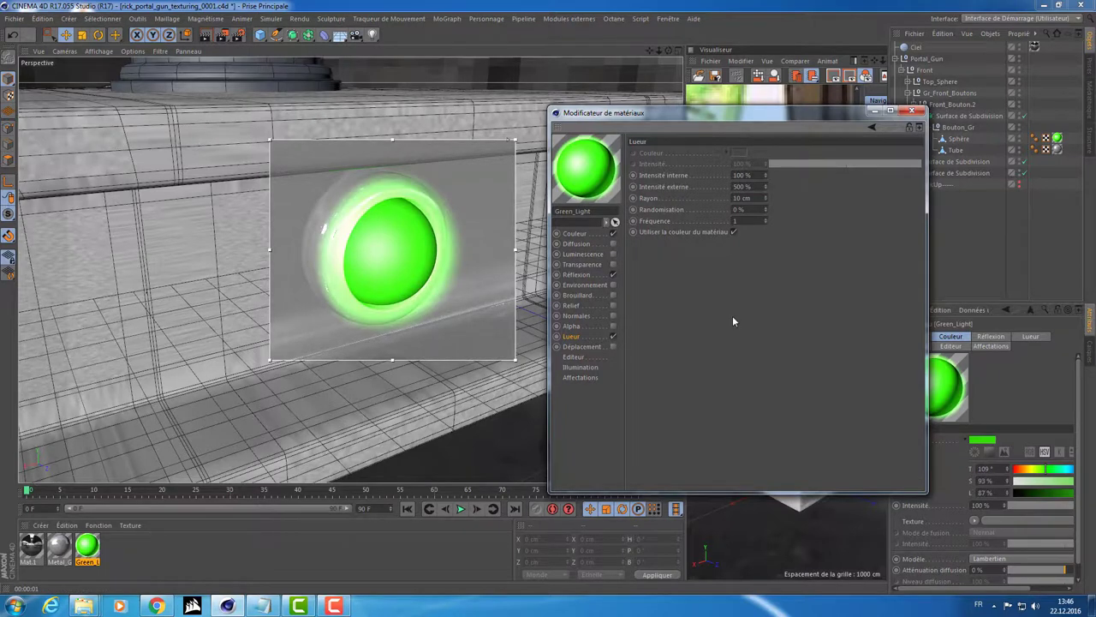
left_click(430, 303)
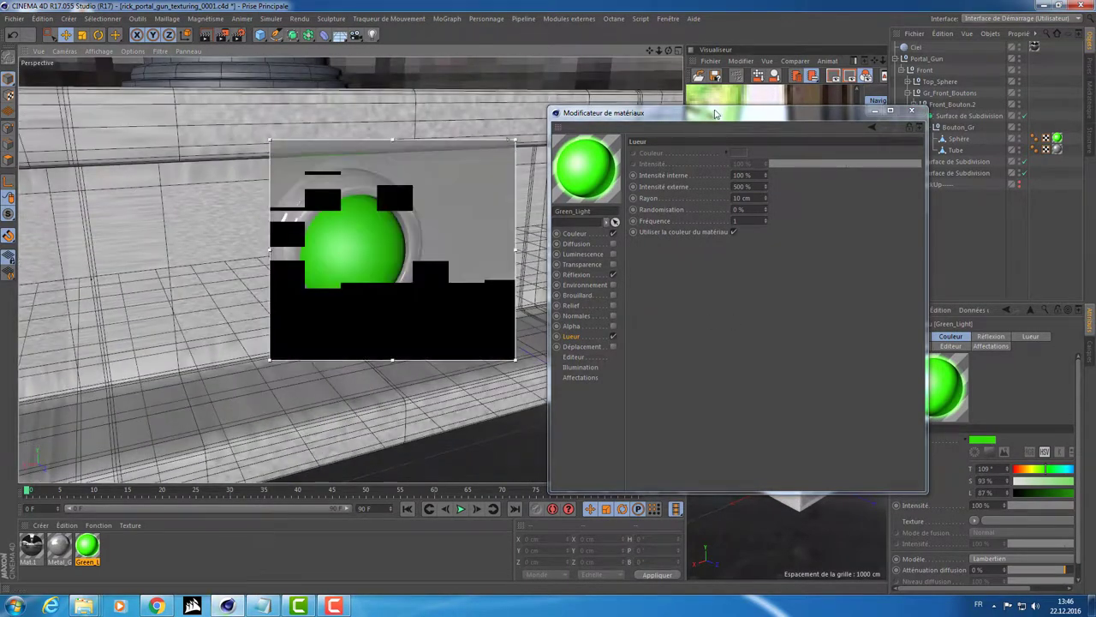
mouse_move(713, 113)
left_mouse_down()
mouse_move(724, 293)
mouse_move(734, 278)
left_mouse_up()
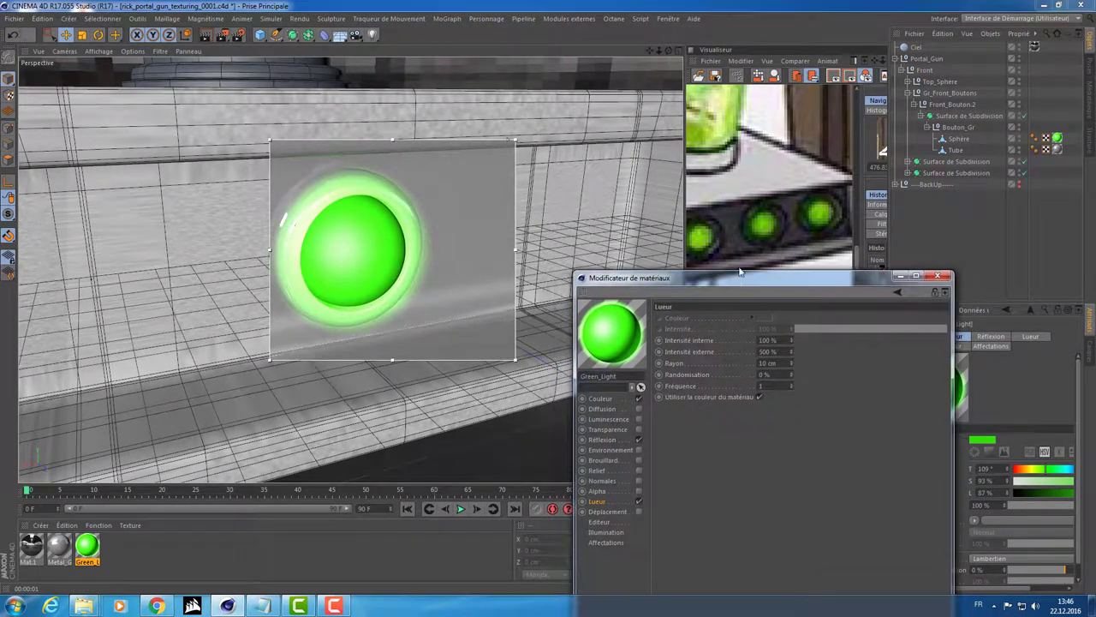
- Check Green_Light's reflection, keep it on, and darken its green colour to 63% lightness
left_click(604, 440)
left_click(602, 399)
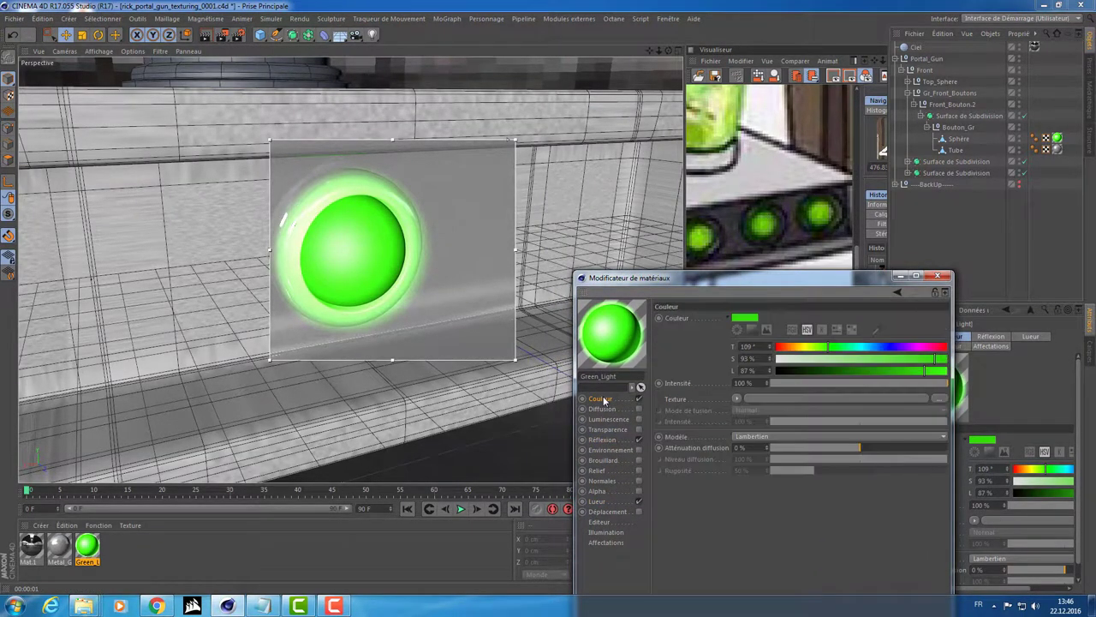
left_click(638, 437)
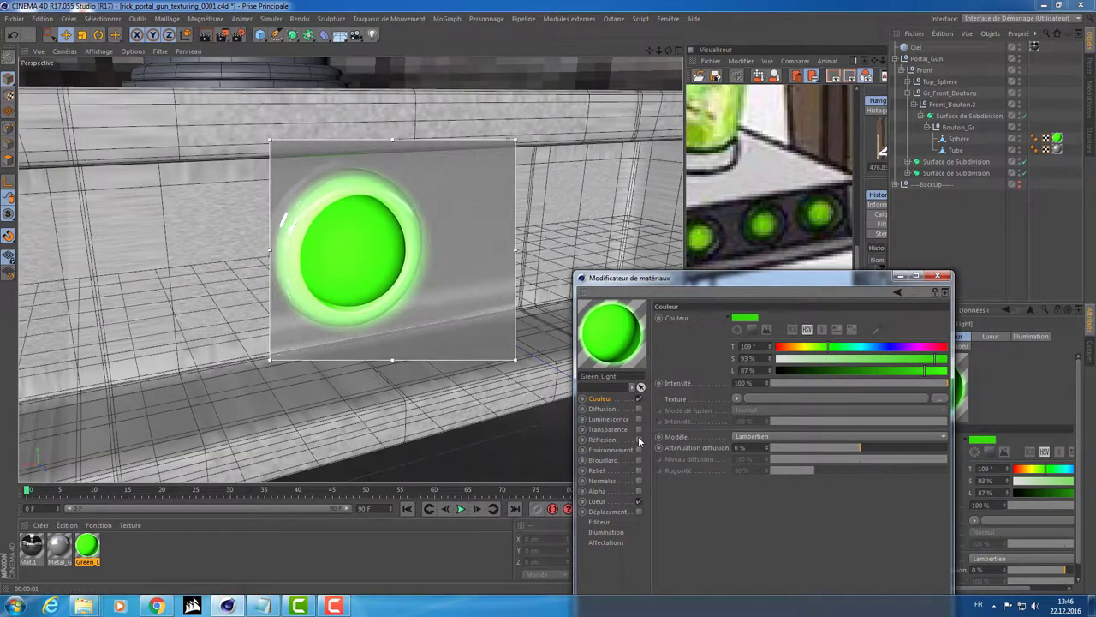
left_click(638, 439)
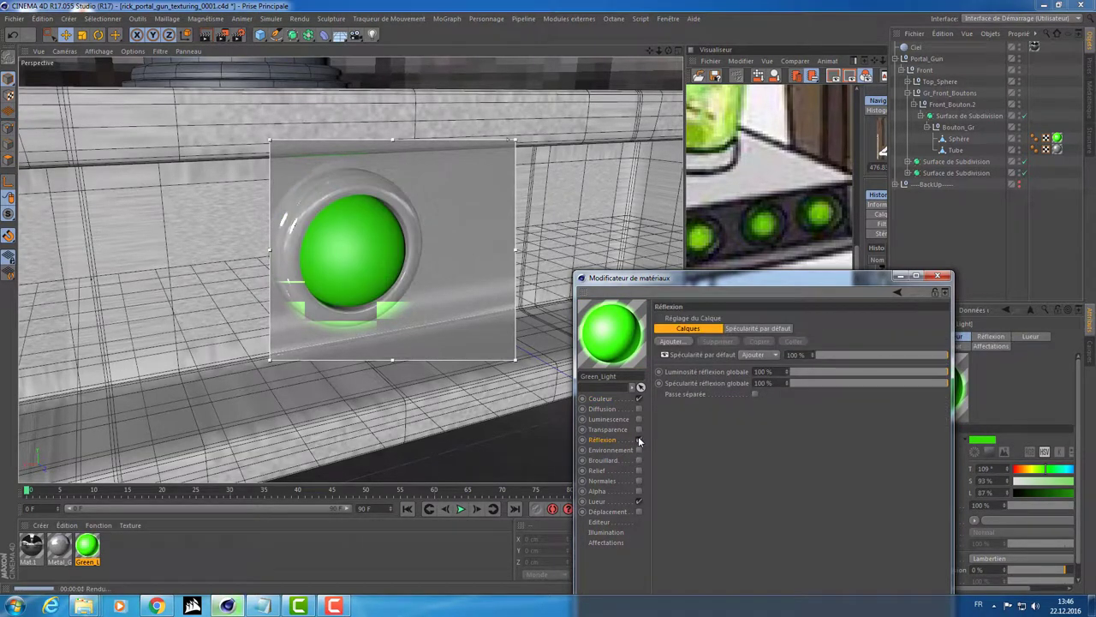
left_click(600, 399)
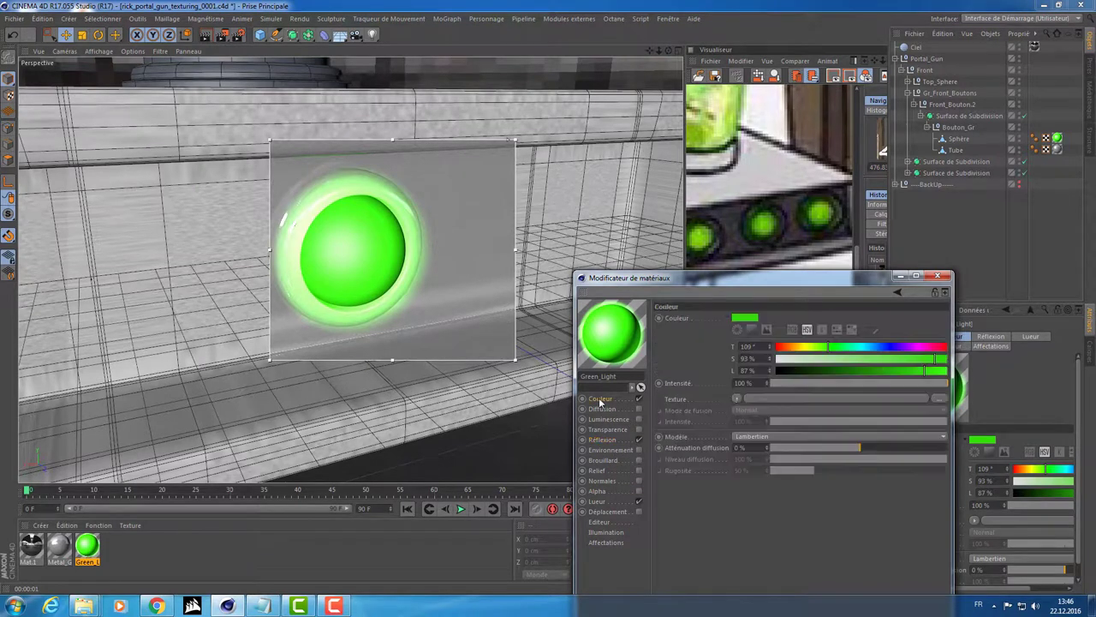
left_click_drag(912, 366, 885, 375)
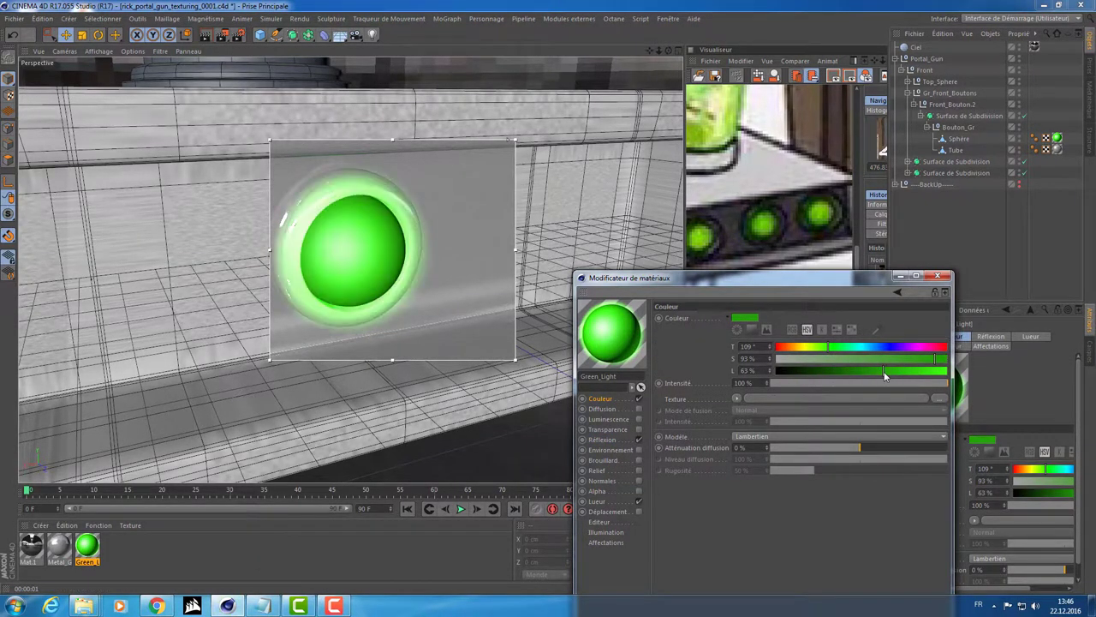
key("ctrl+shift+z")
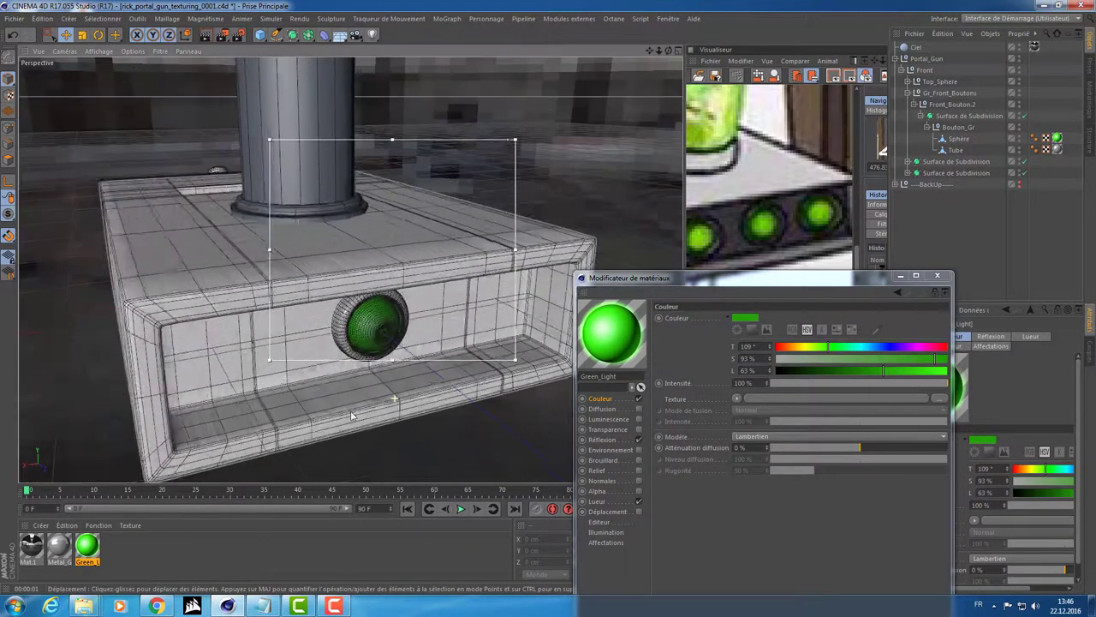
key("ctrl+shift+z")
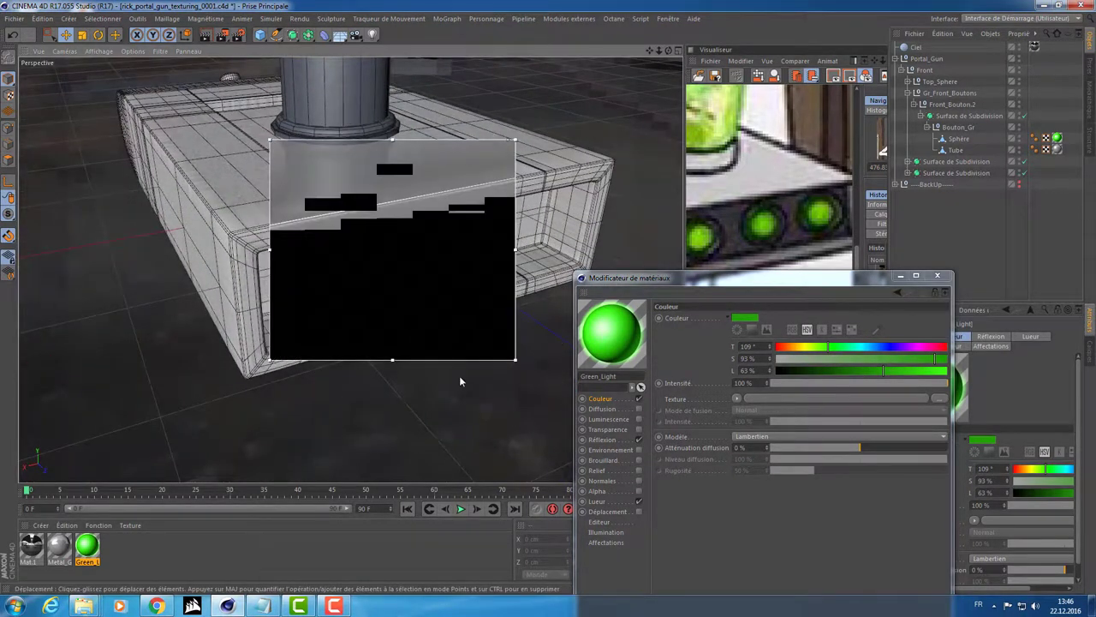
key("ctrl+shift+z")
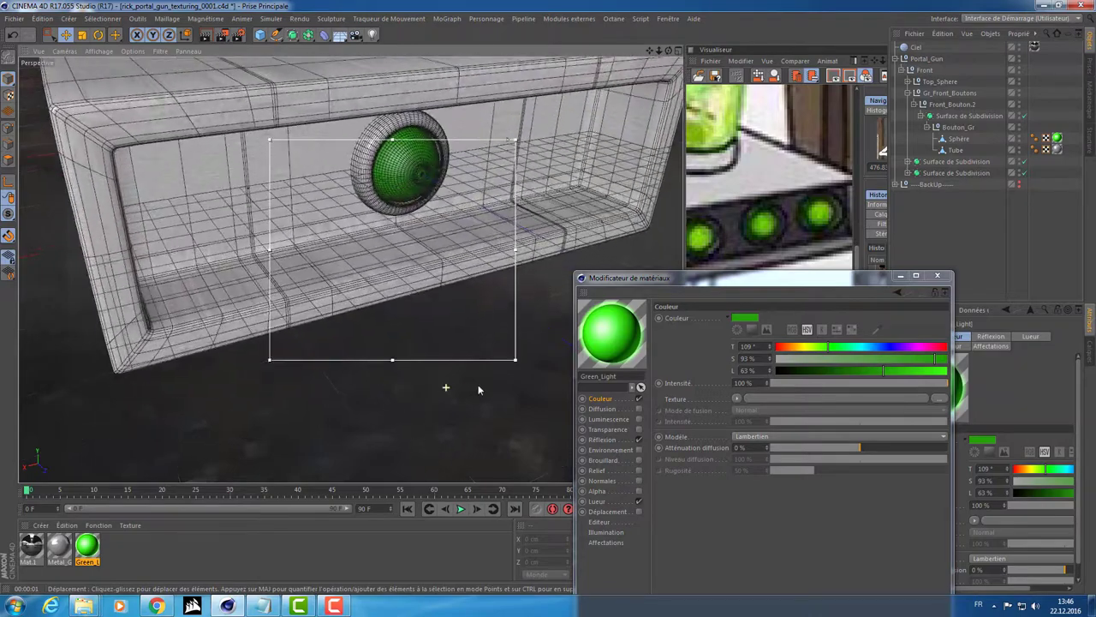
key("ctrl+shift+z")
key("ctrl+shift+z")
key("ctrl+shift+z")
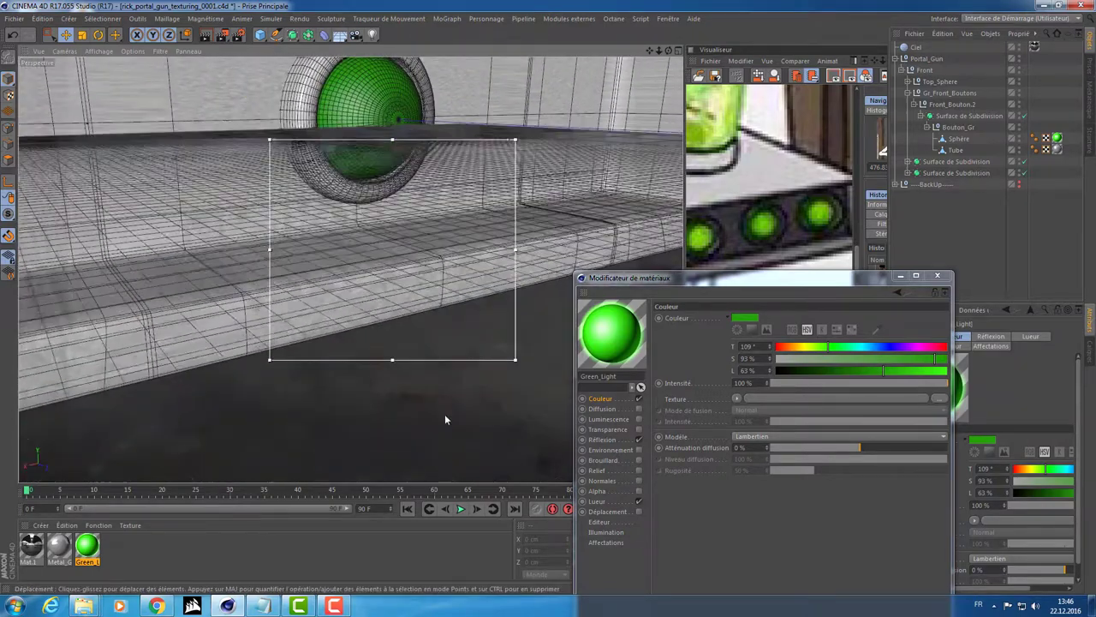
key("ctrl+shift+z")
key("ctrl+shift+z")
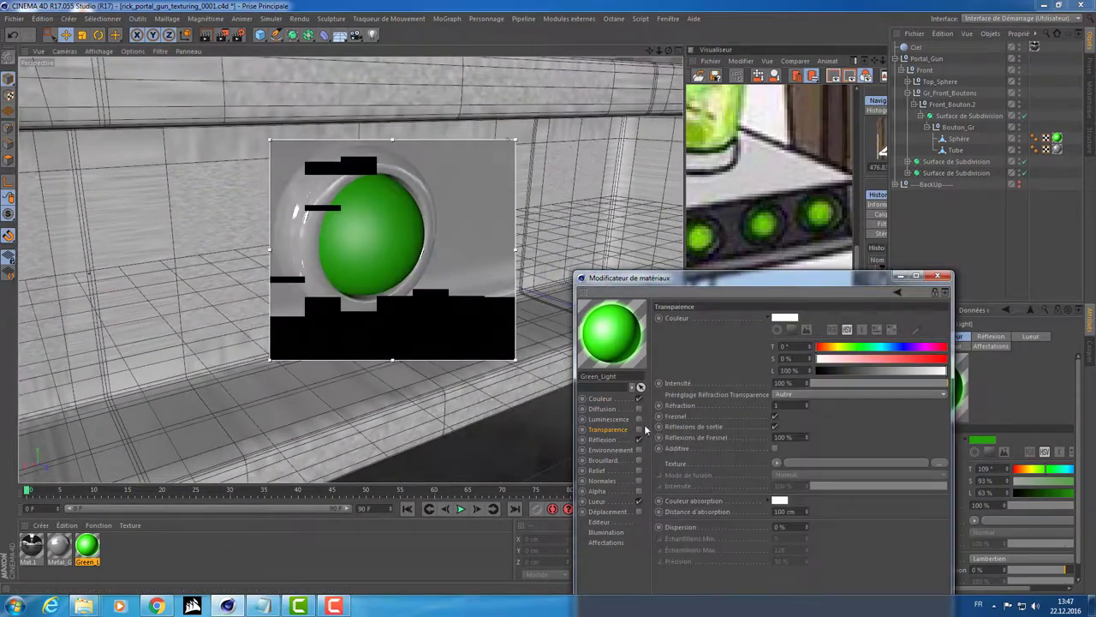
- Enable Transparence and tint it H 109°, S 93%, L 63% to match the colour
left_click(638, 430)
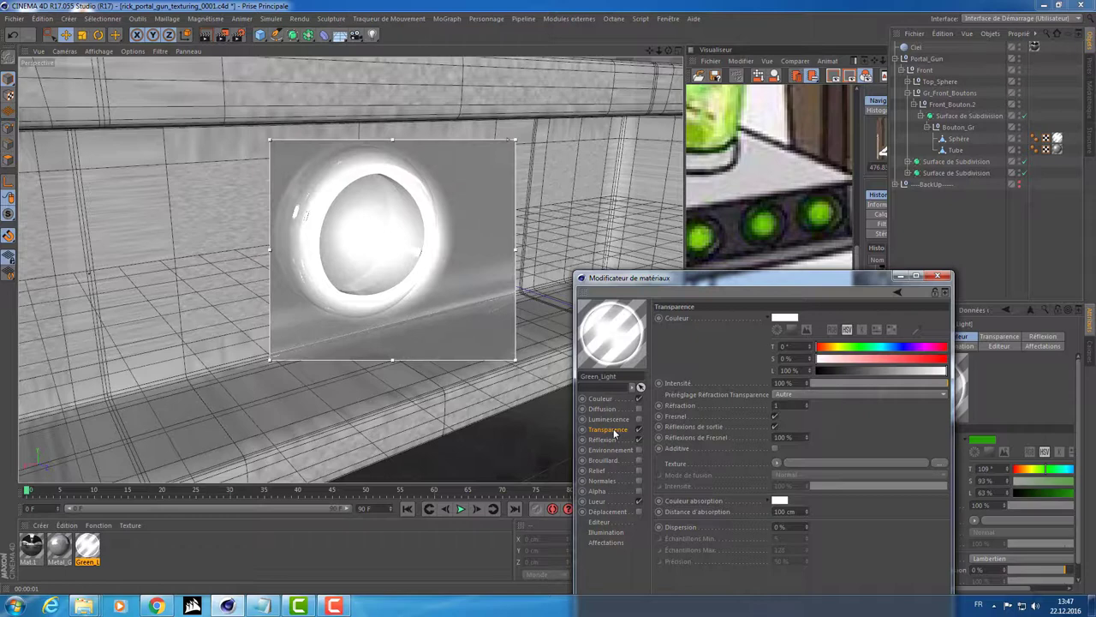
left_click(601, 398)
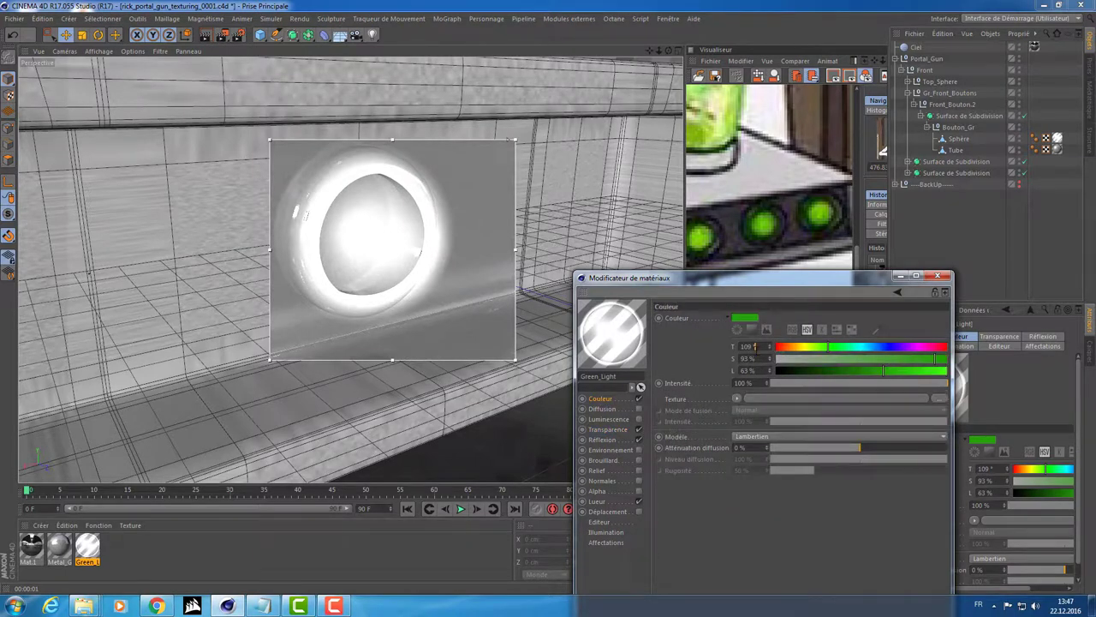
left_click(747, 358)
left_click(749, 358)
left_click(600, 430)
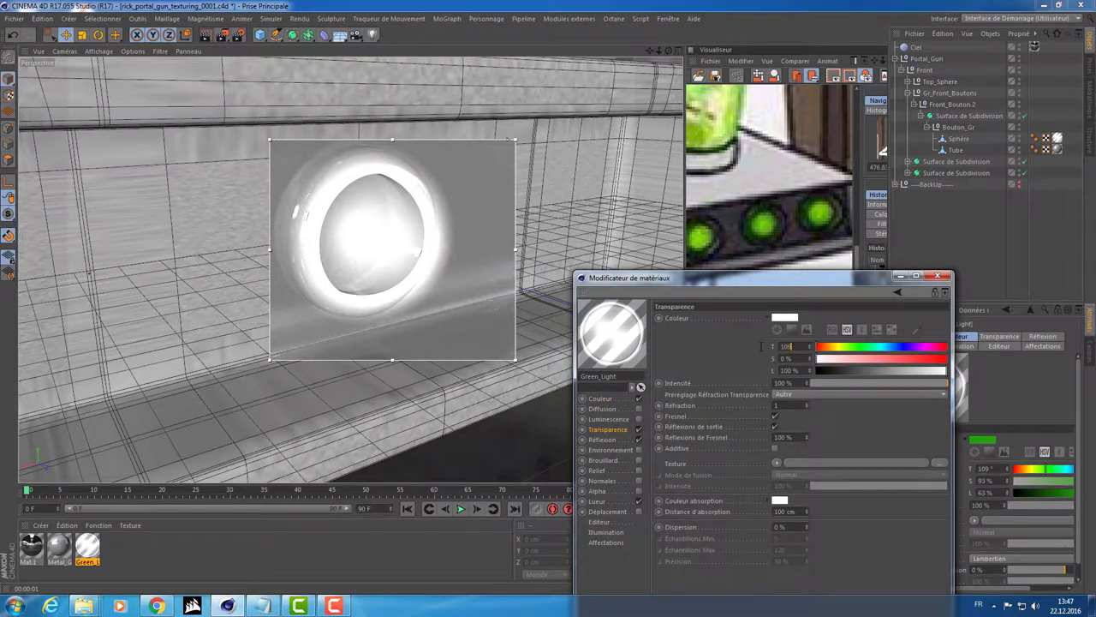
key("Tab")
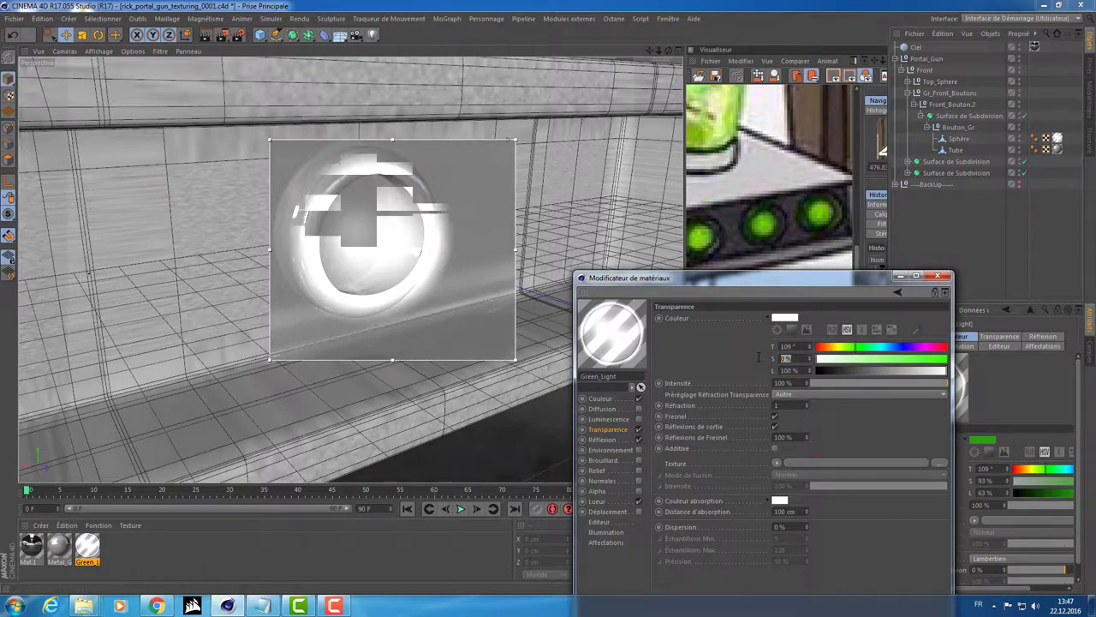
type("93")
key("Tab")
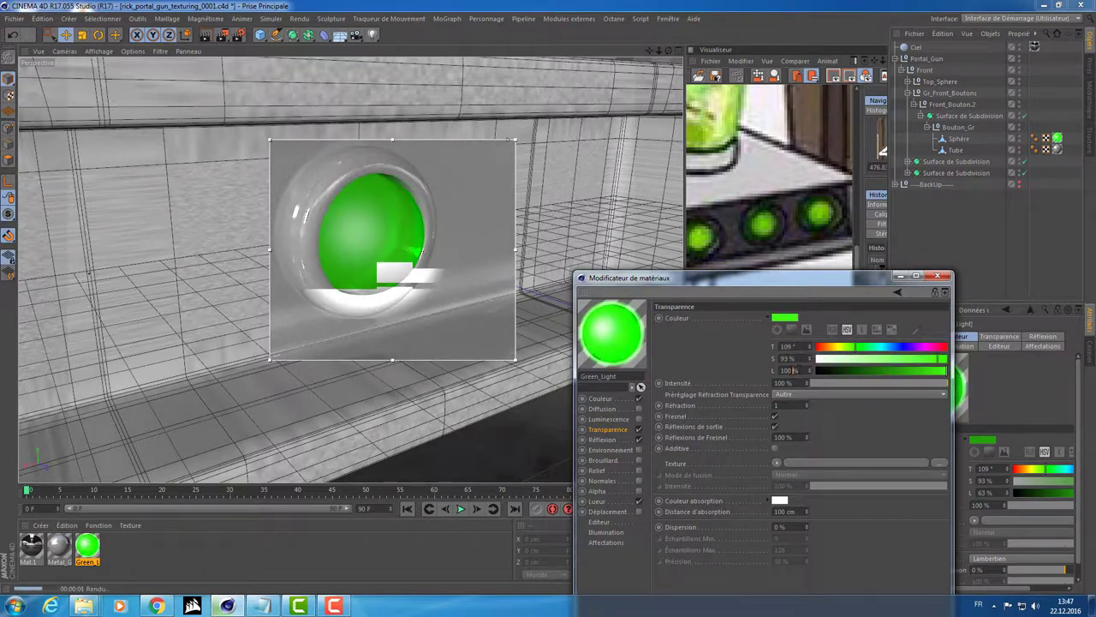
type("36")
key("Tab")
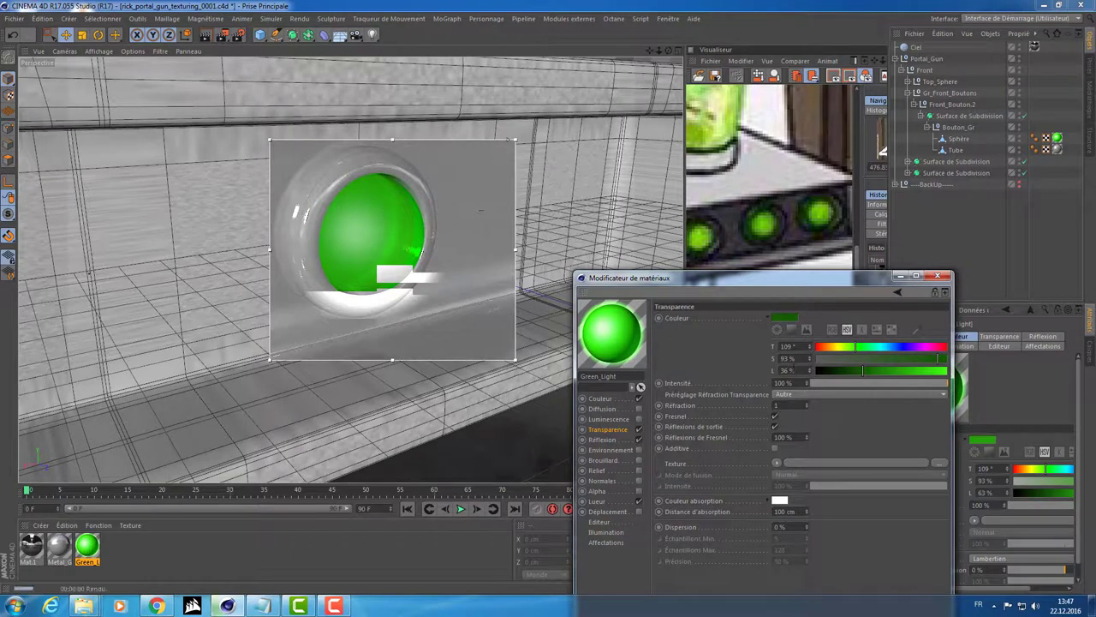
type("3")
key("Tab")
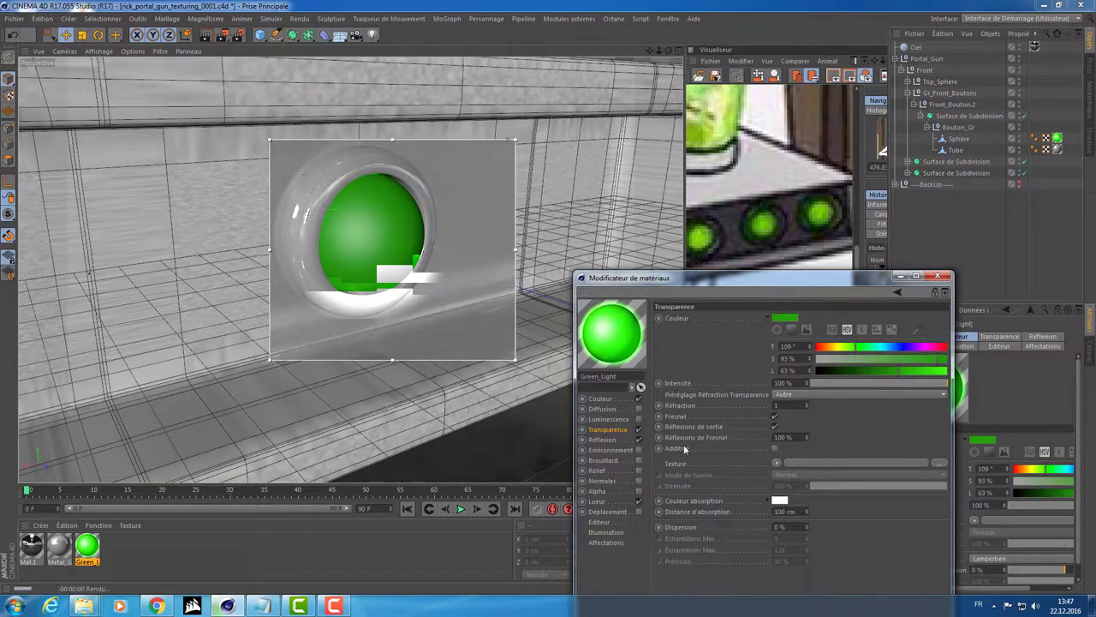
- Set the transparency Réfraction to 1.5 and move the Material Editor aside
left_click(604, 399)
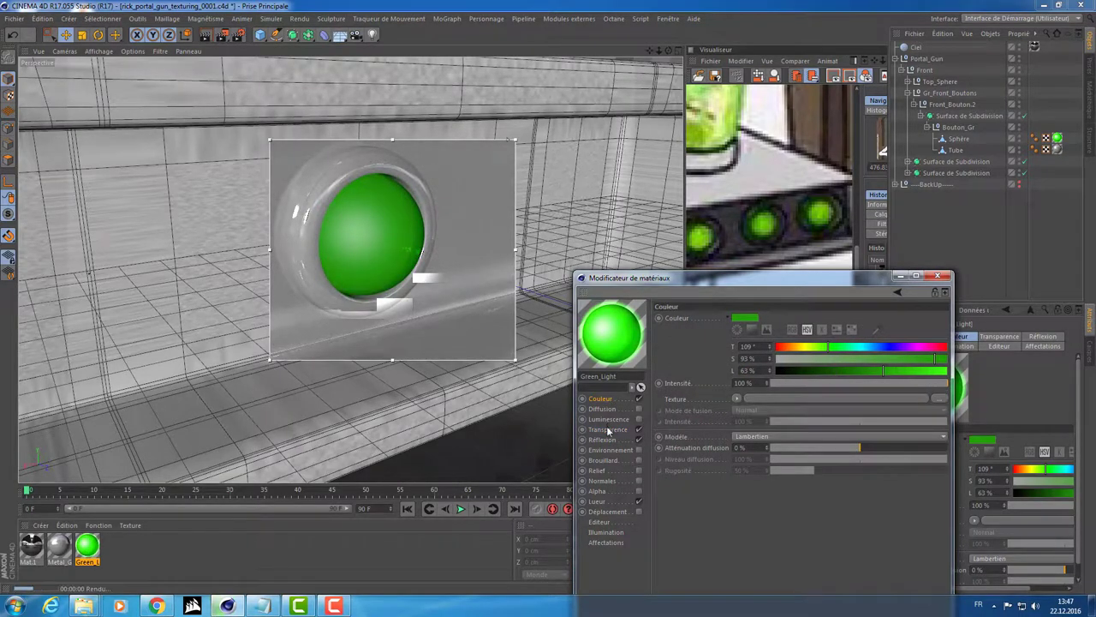
left_click(608, 429)
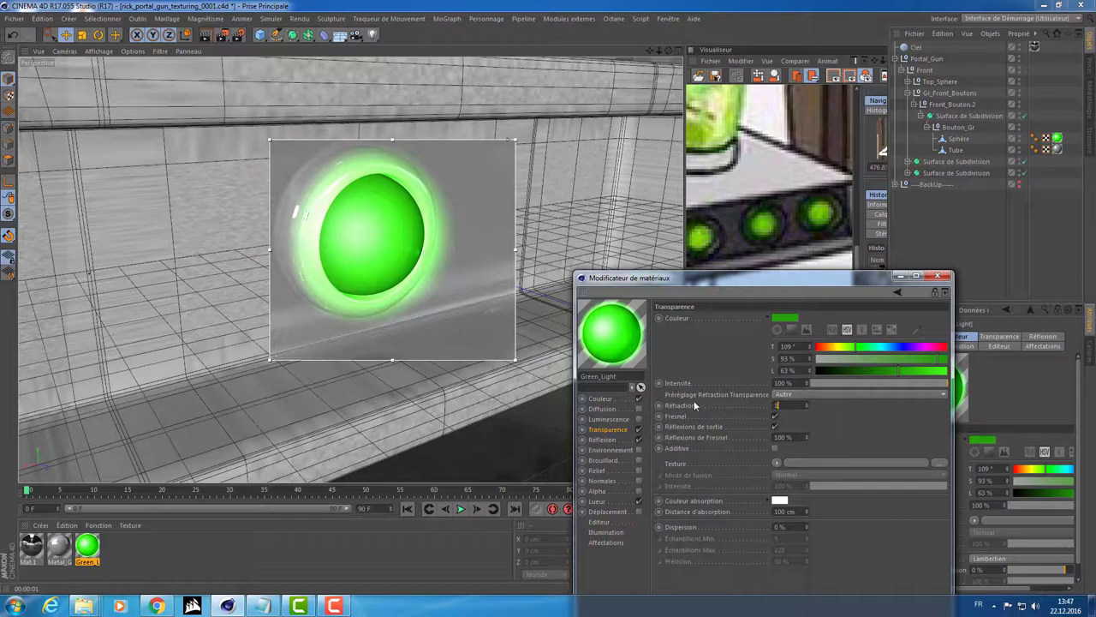
key("Return")
type(".5")
key("Return")
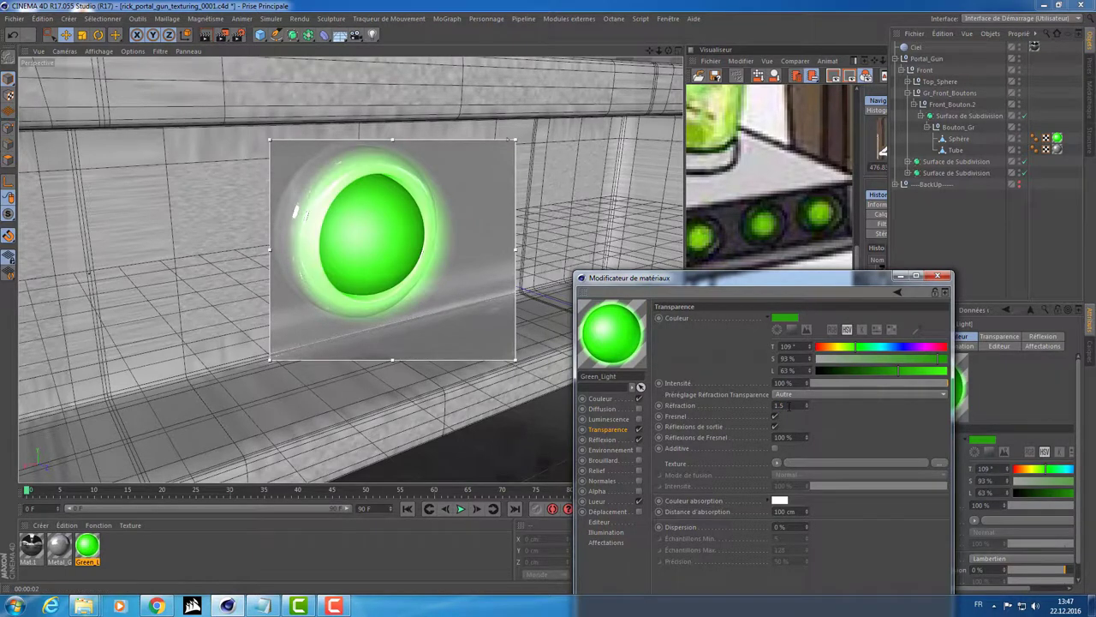
left_click(438, 304)
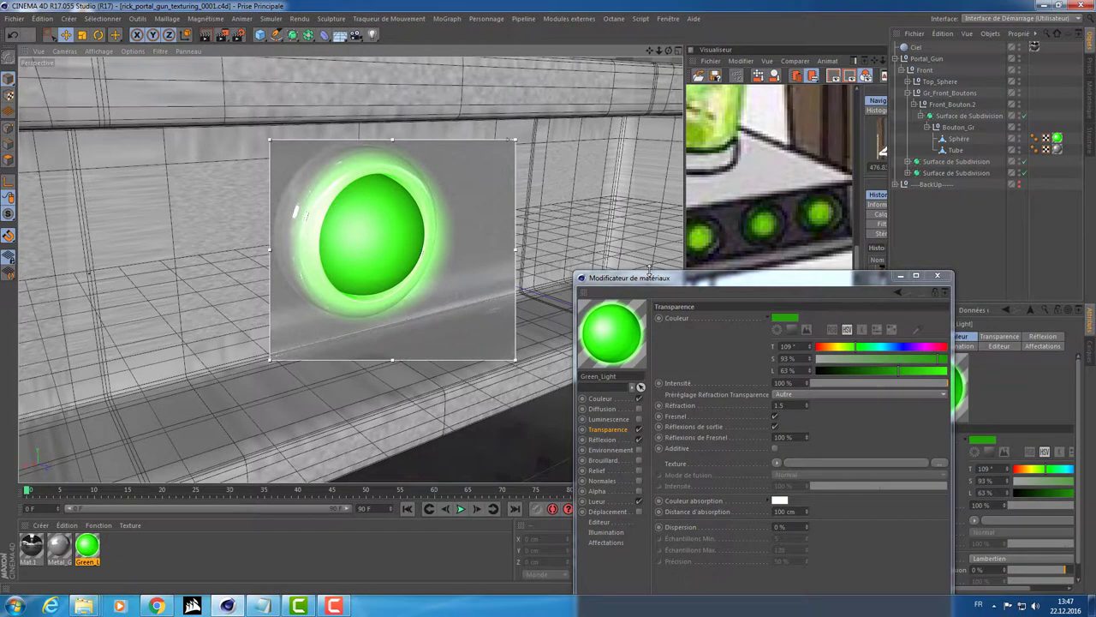
left_click_drag(649, 275, 660, 188)
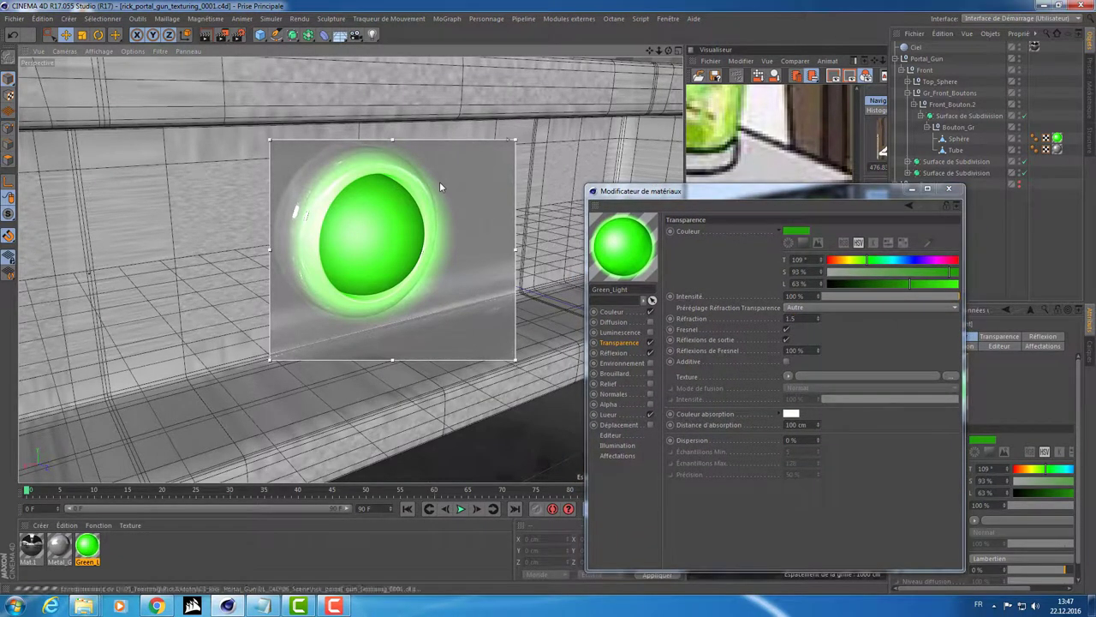
- Create a new scene and copy the sky object over from the portal gun project
key("ctrl+n")
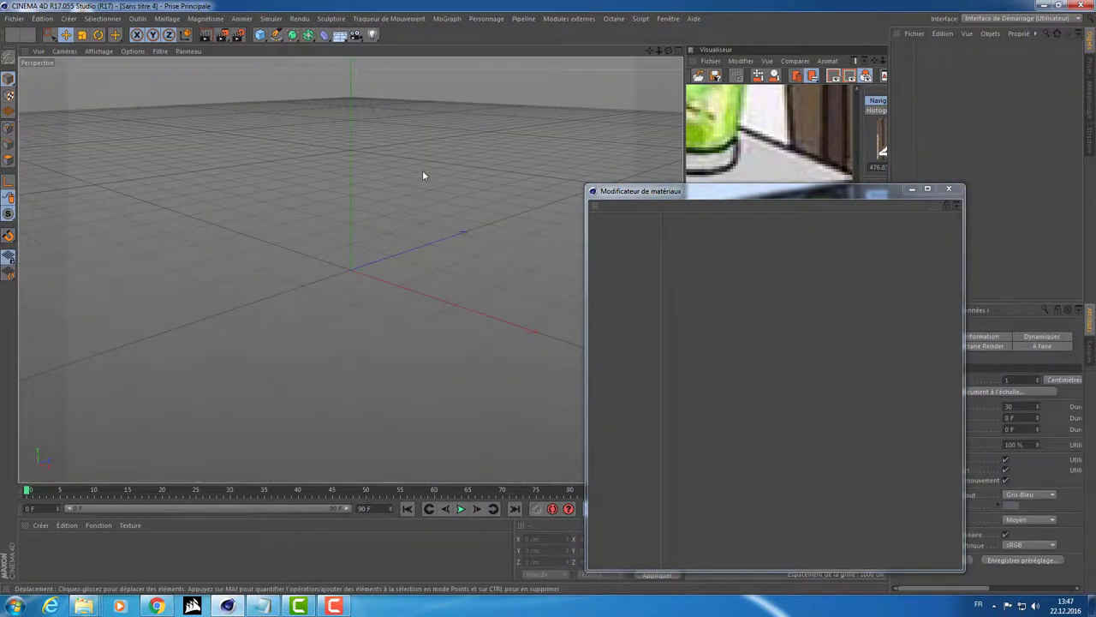
mouse_move(422, 175)
left_mouse_down("alt")
mouse_move(377, 206)
mouse_move(384, 186)
left_mouse_up("alt")
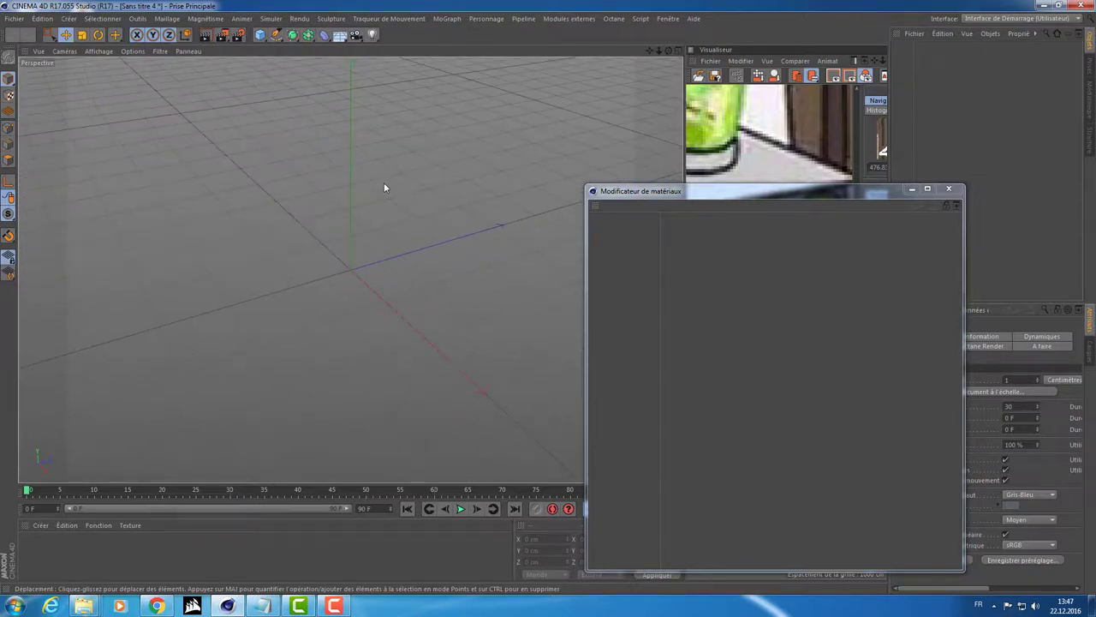
key("v")
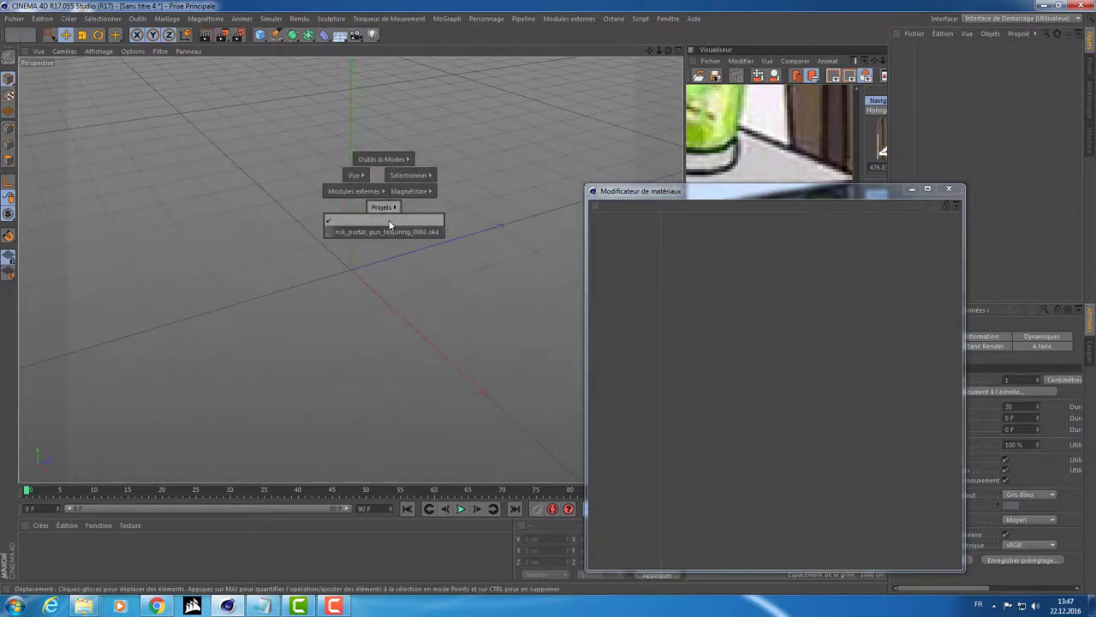
left_click(382, 232)
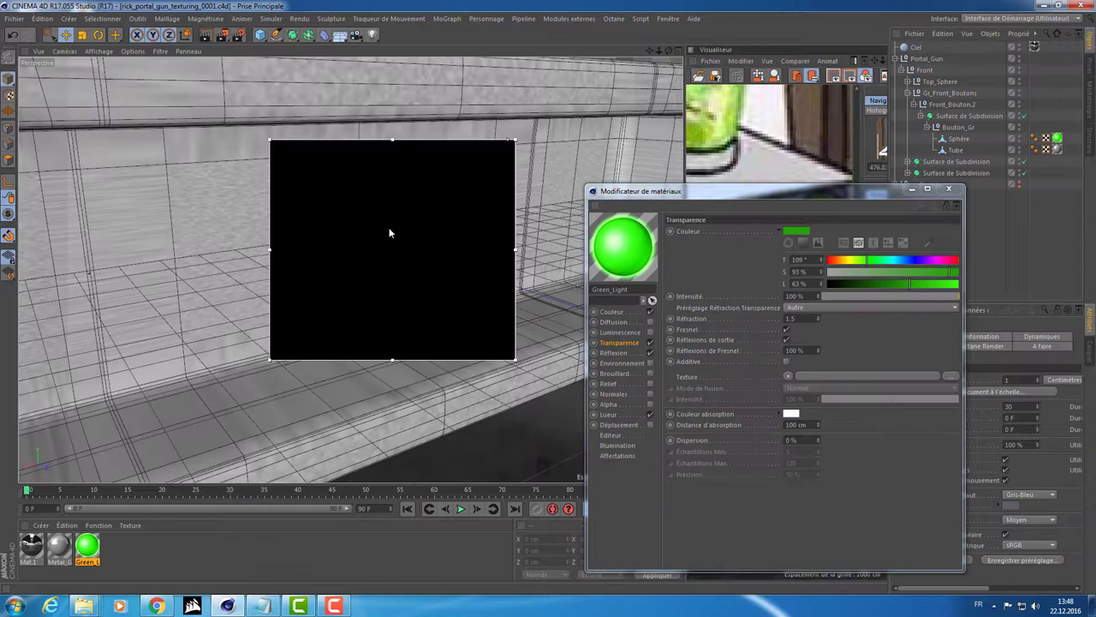
left_click(916, 48)
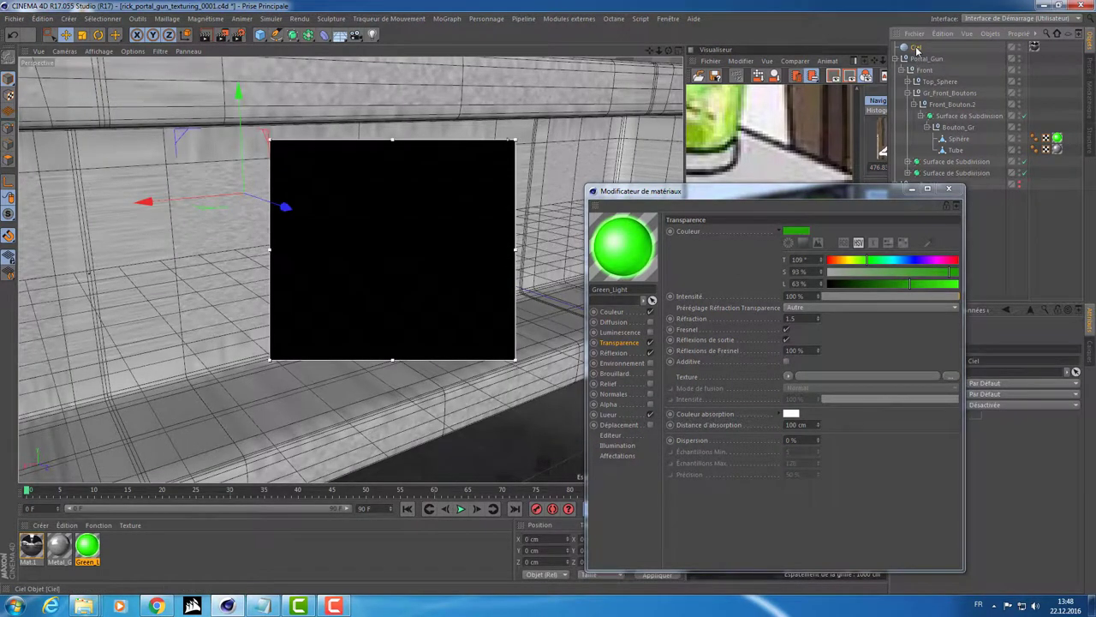
key("v")
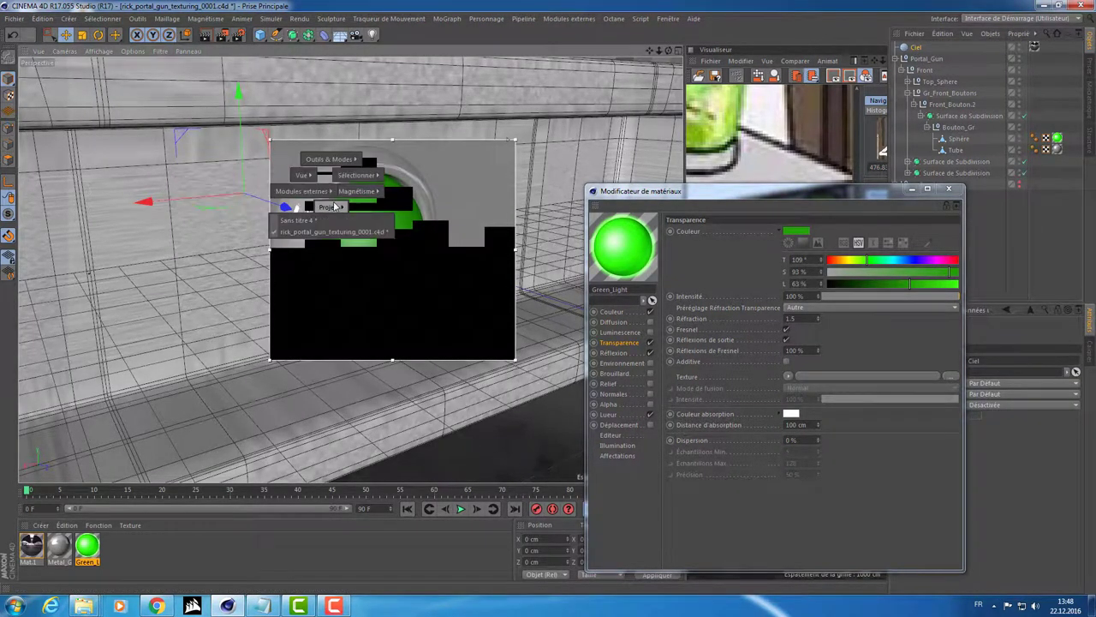
left_click(326, 222)
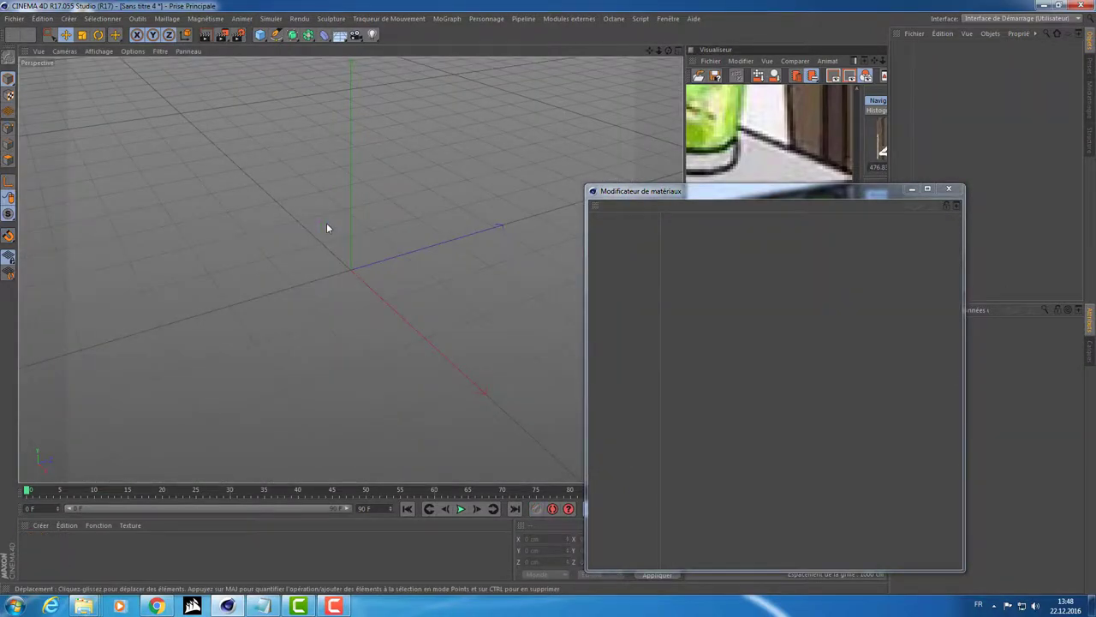
- Resolve the sky texture path prompts and add a Sphère to the test scene
left_click(657, 357)
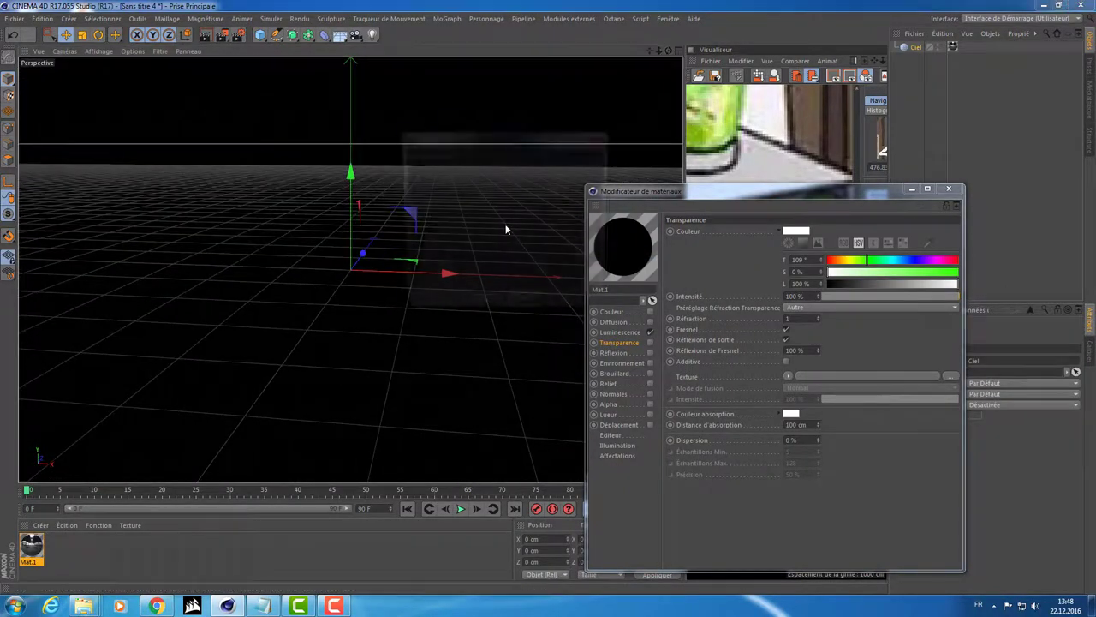
left_click(526, 310)
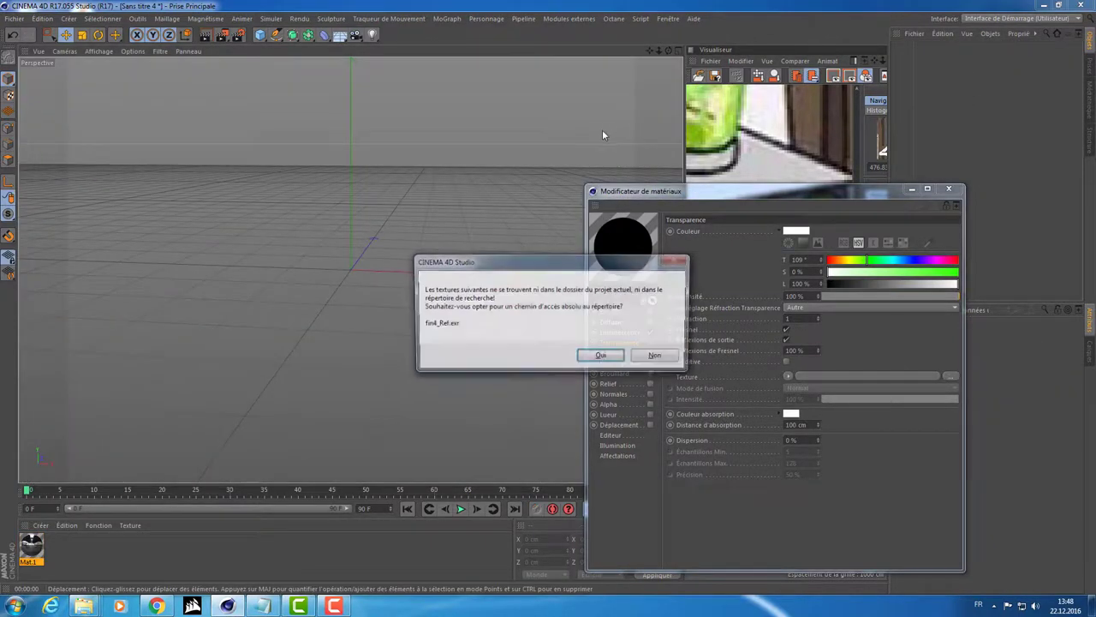
left_click(600, 355)
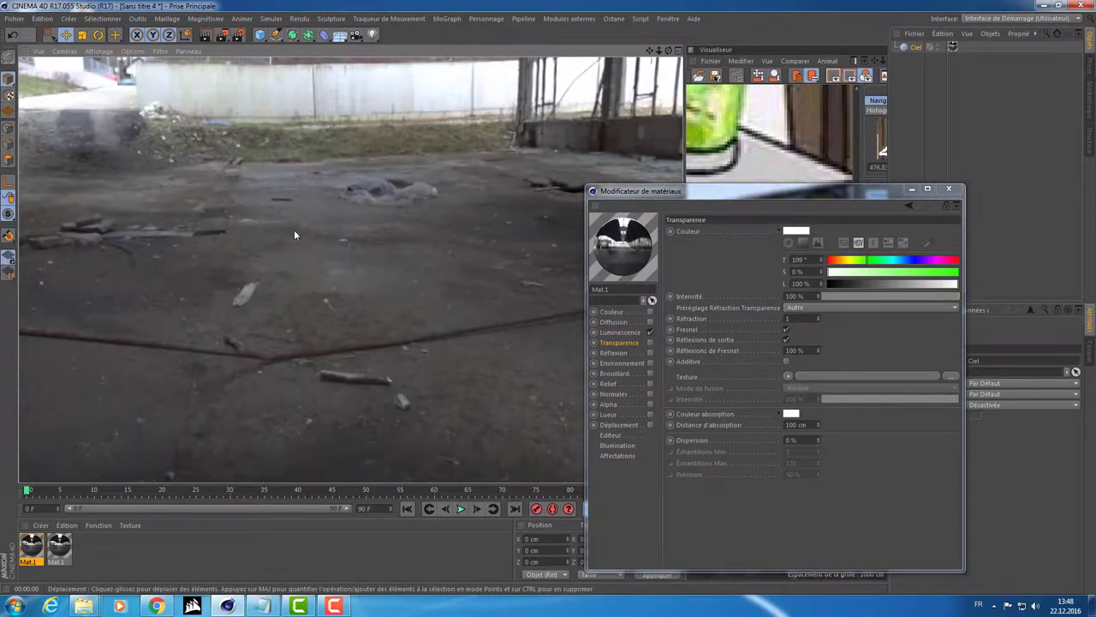
left_click_drag(259, 34, 492, 73)
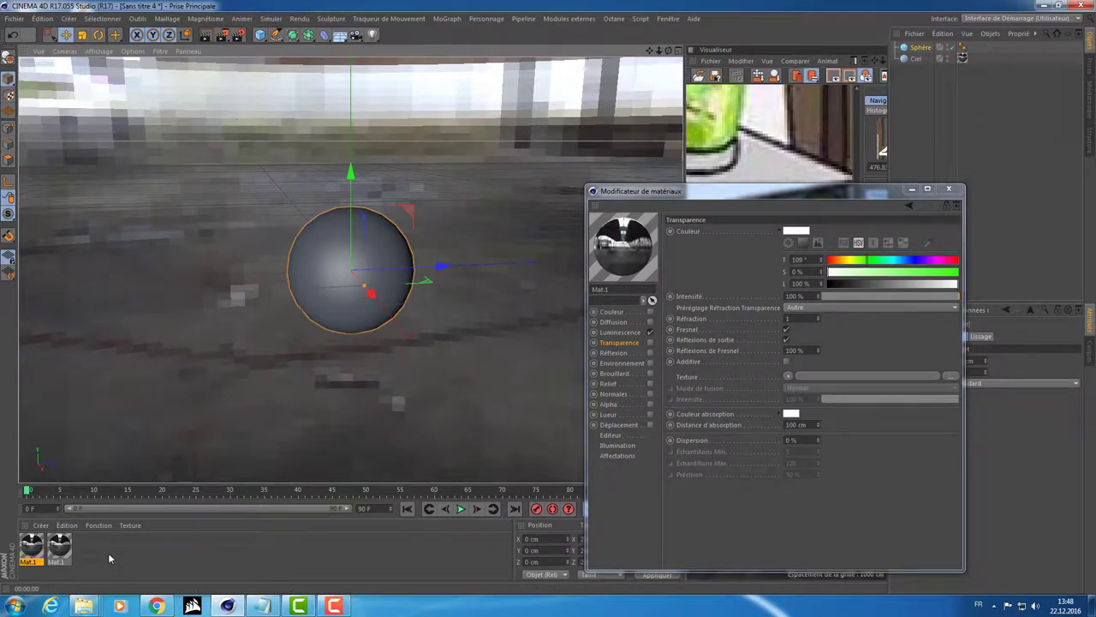
- Replace Mat.1 with a new transparent Mat material on the sphere and render the viewport
key("Delete")
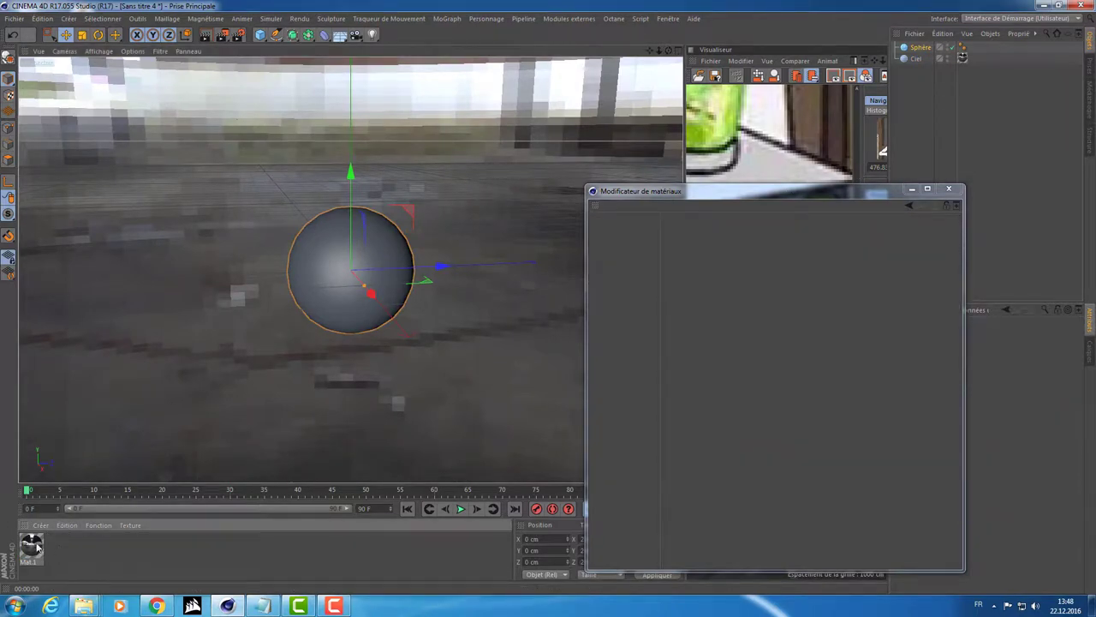
double_click(72, 553)
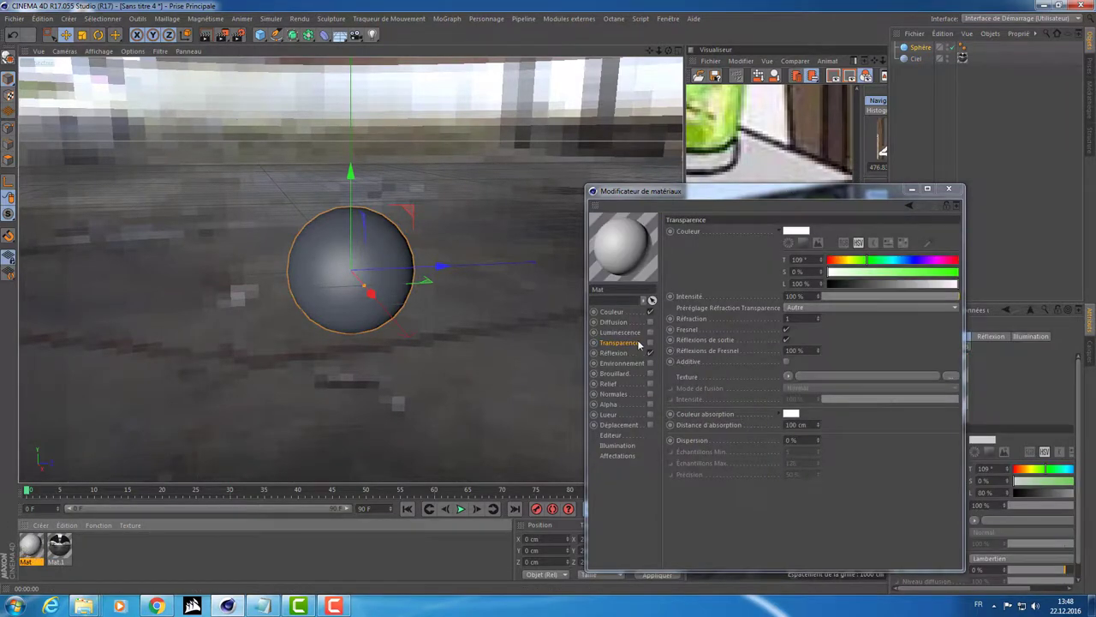
left_click(650, 342)
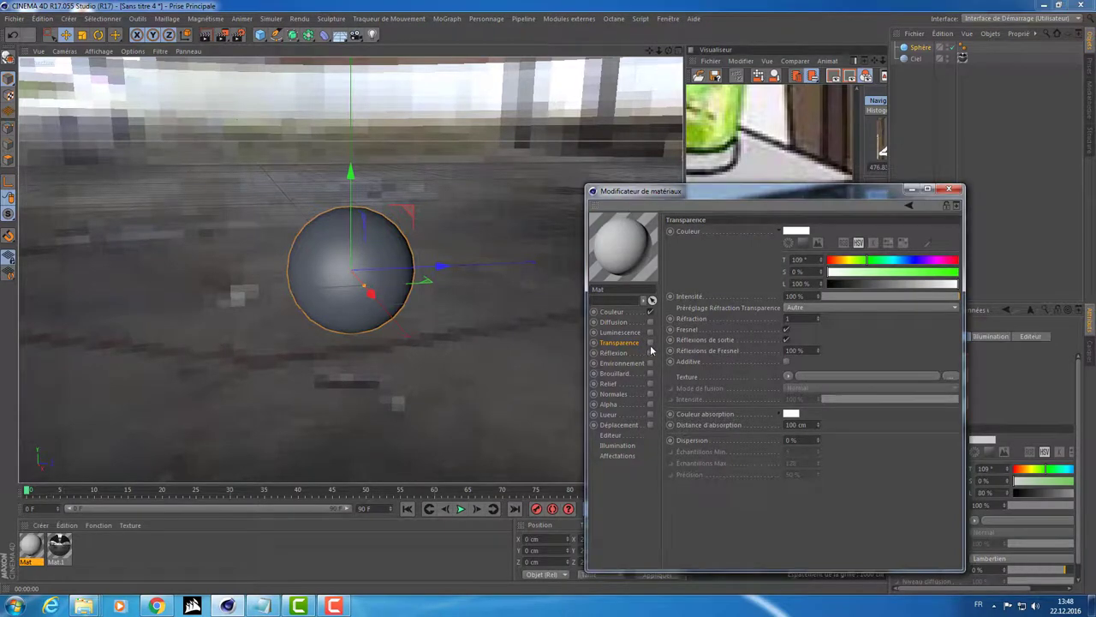
left_click_drag(623, 249, 331, 306)
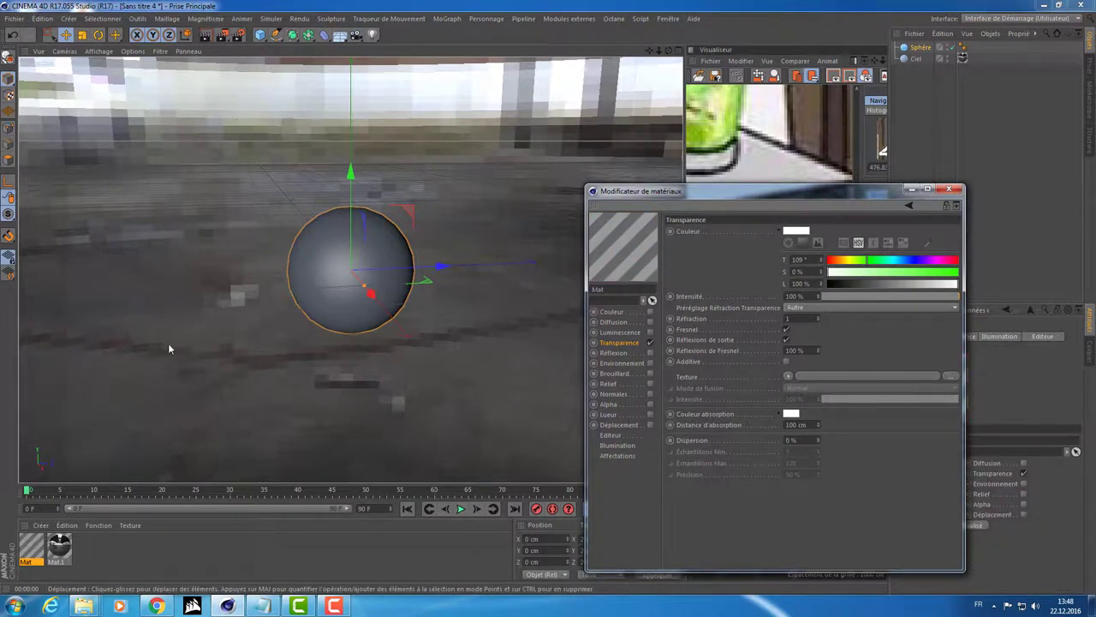
scroll(354, 315, "up", 3)
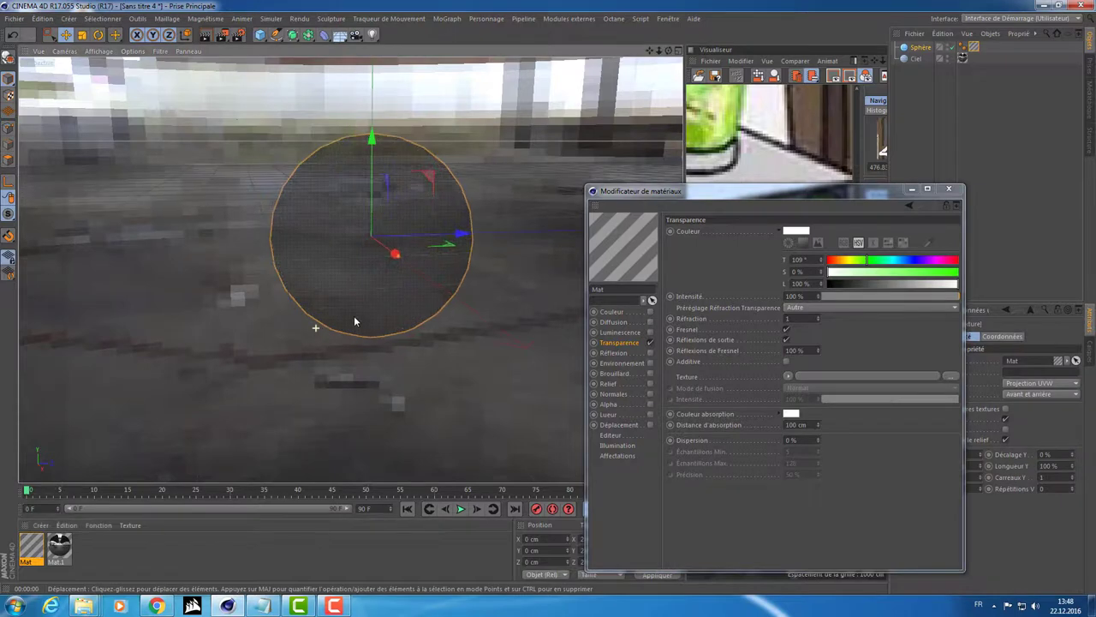
key("ctrl+r")
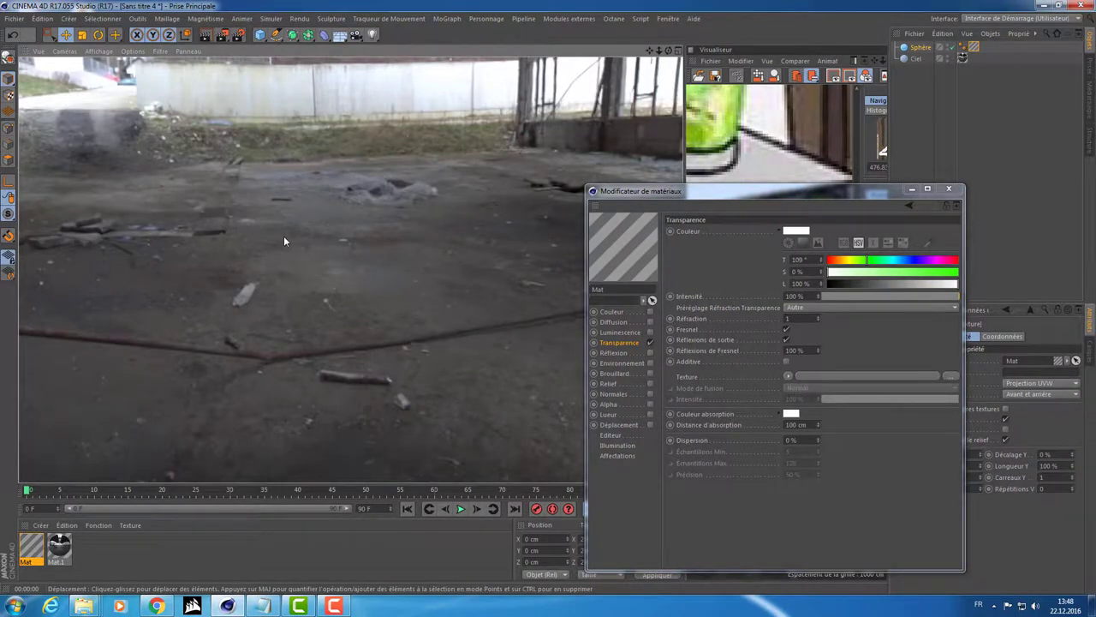
- Set Mat's refraction to 1.5 and orbit around the glass sphere to inspect it
left_click(618, 345)
type(".5")
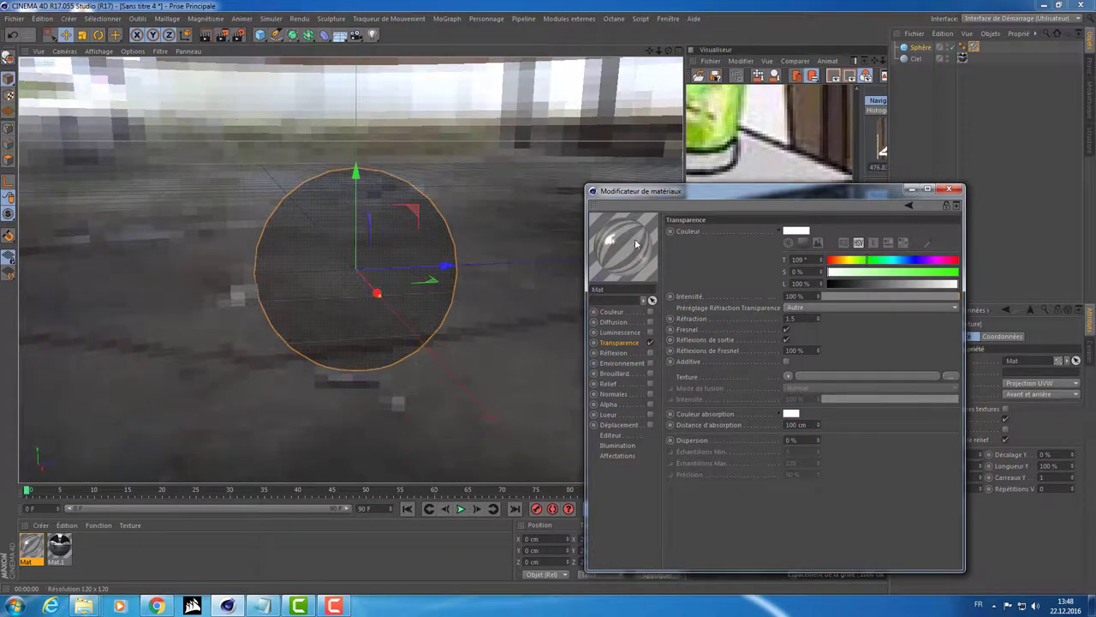
left_click(346, 301)
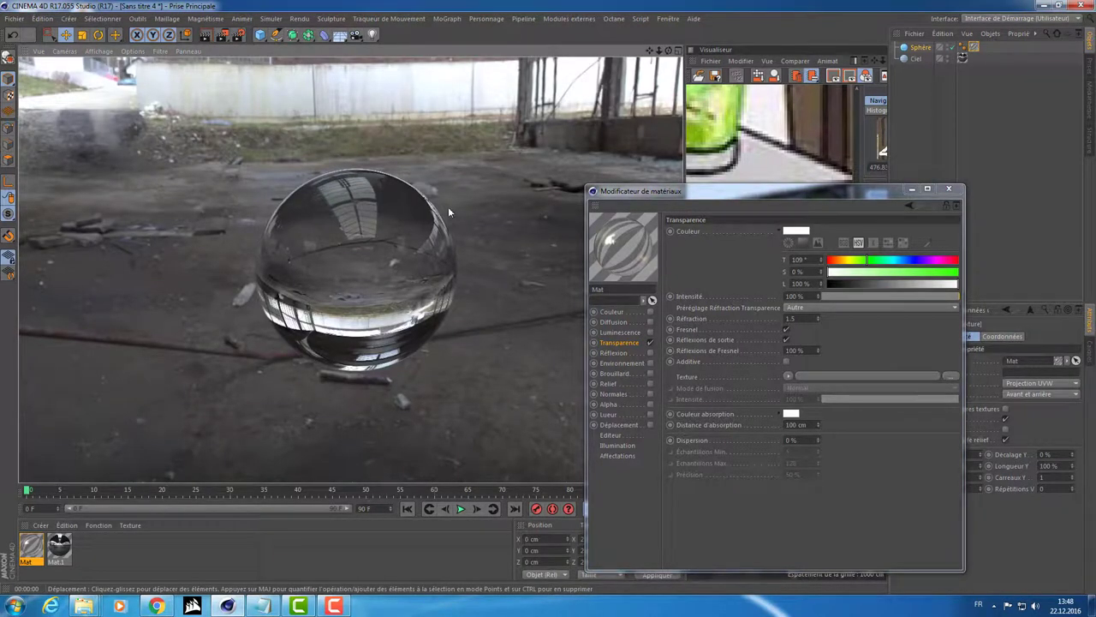
scroll(397, 304, "up", 5)
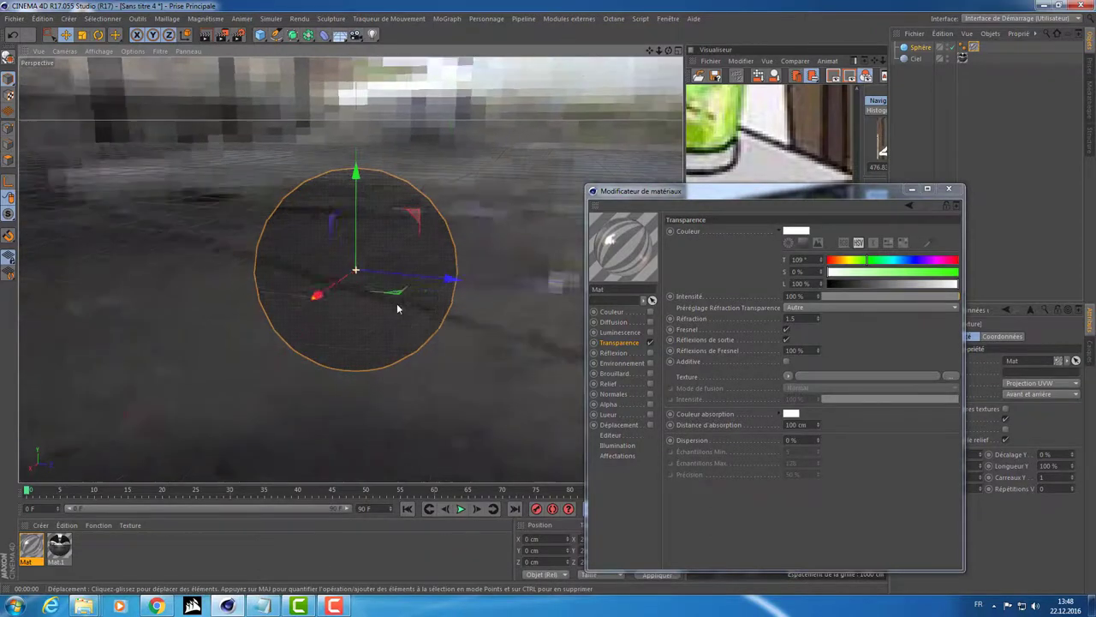
scroll(421, 286, "up", 3)
scroll(426, 284, "up", 2)
scroll(426, 282, "up", 1)
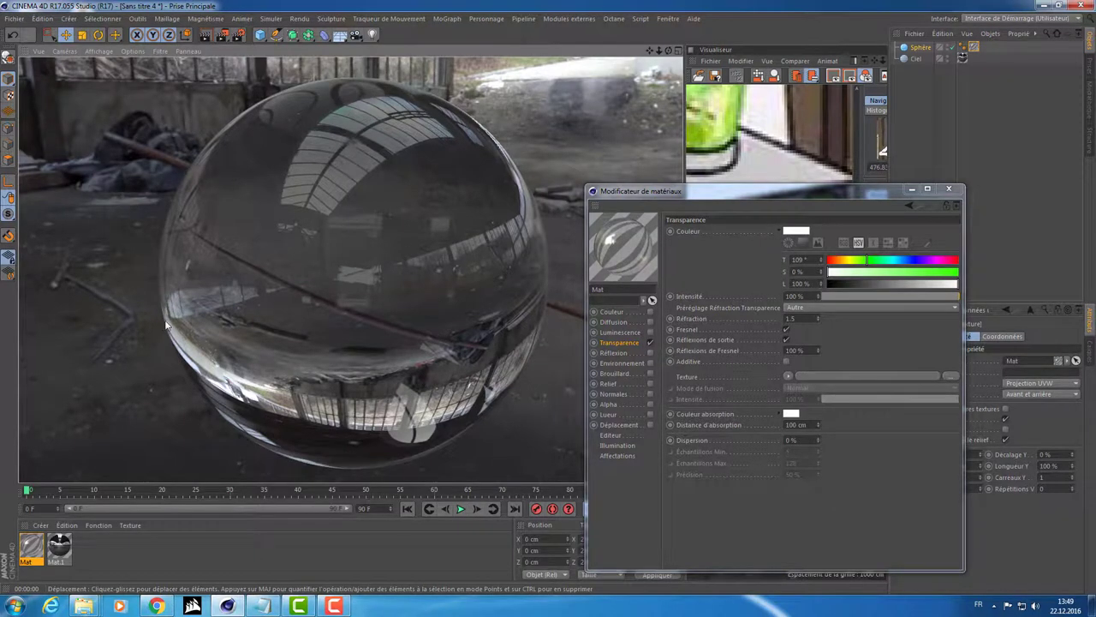
left_click_drag(190, 202, 221, 267, "alt")
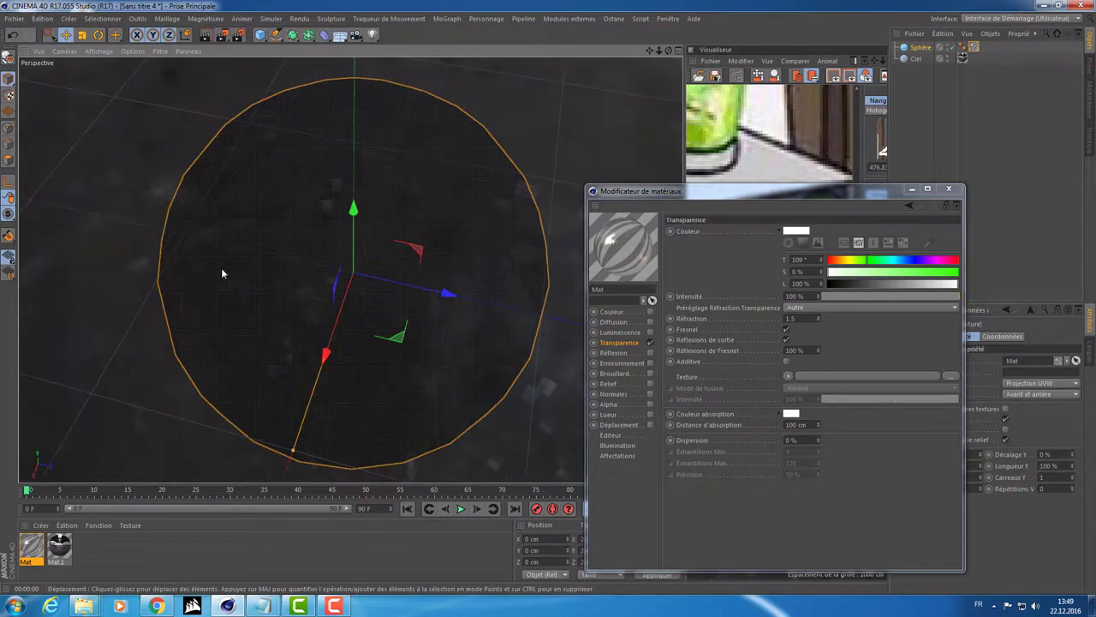
left_click_drag(205, 335, 270, 258, "alt")
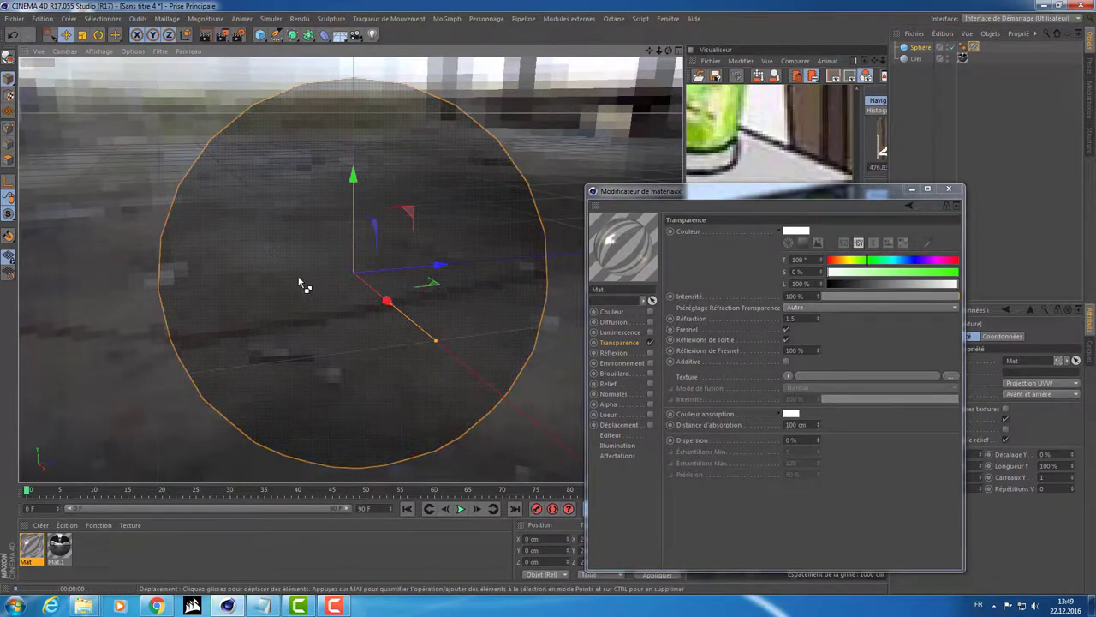
mouse_move(258, 358)
left_mouse_down("alt")
mouse_move(287, 338)
mouse_move(291, 317)
left_mouse_up("alt")
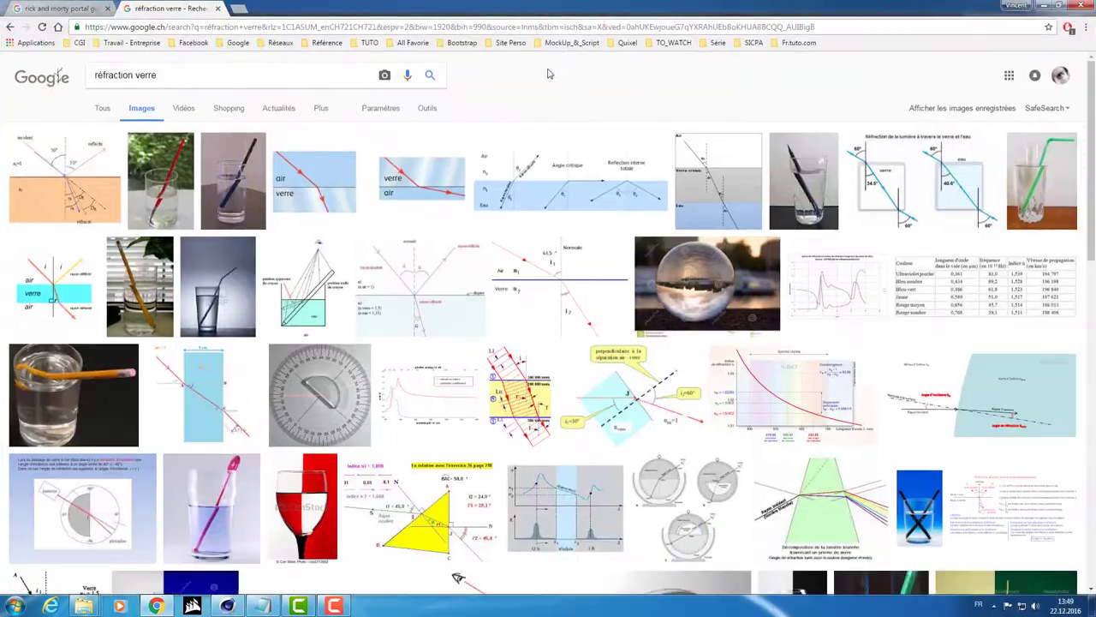
- Preview the air/glass refraction diagram in the 'réfraction verre' image results
left_click(291, 204)
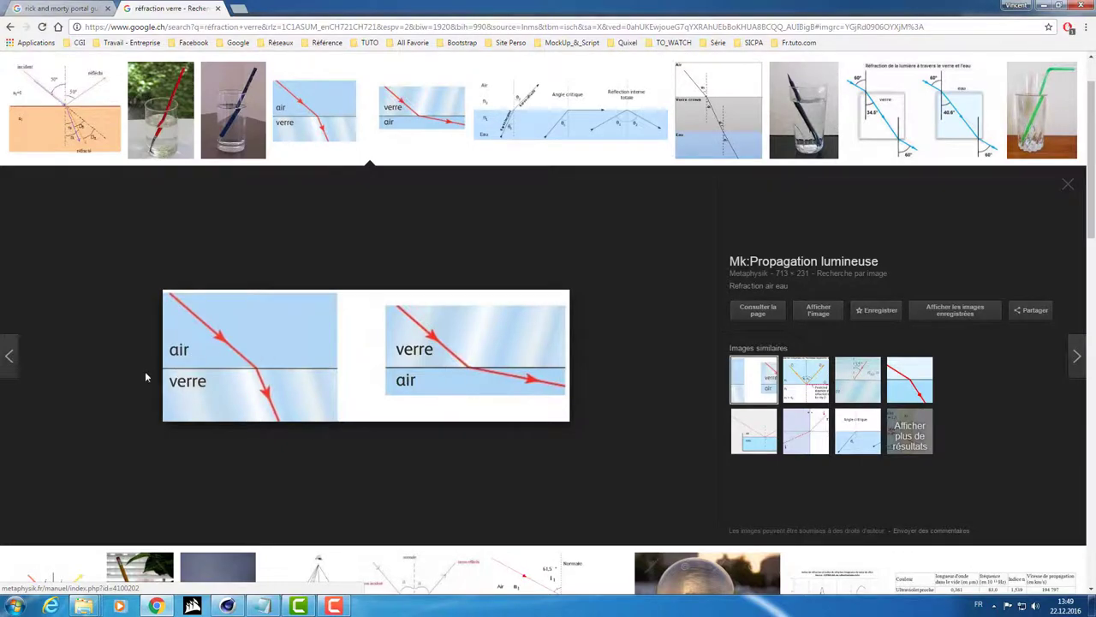
scroll(142, 373, "up", 2)
scroll(138, 374, "down", 1)
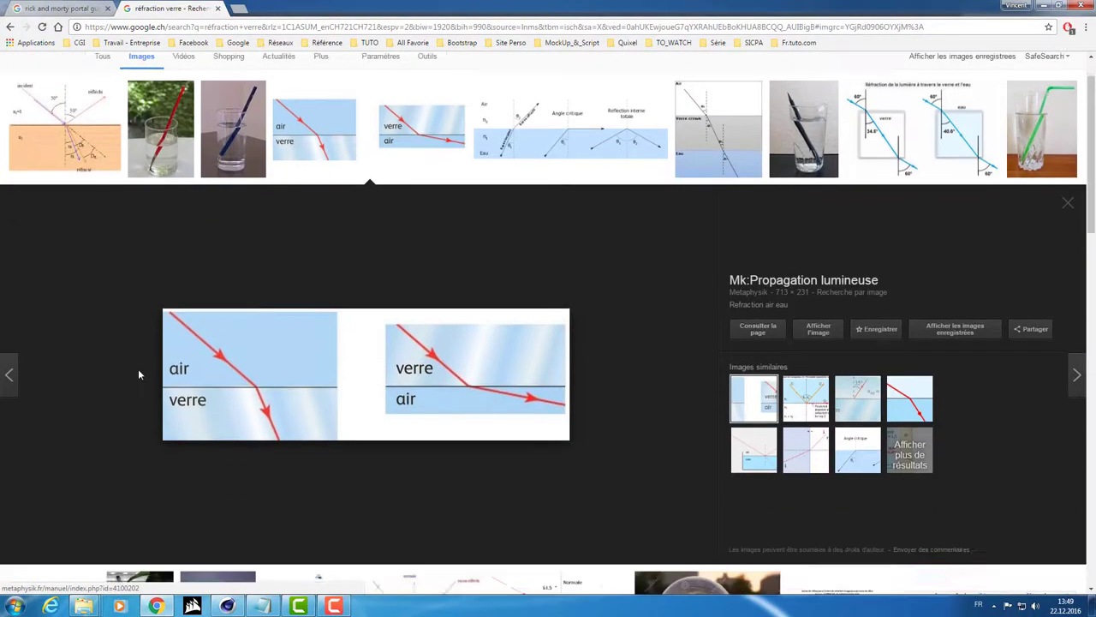
scroll(150, 359, "down", 2)
scroll(164, 345, "down", 2)
- Preview the pencil-in-water diagram, then return to the portal gun images and Cinema 4D
left_click(298, 249)
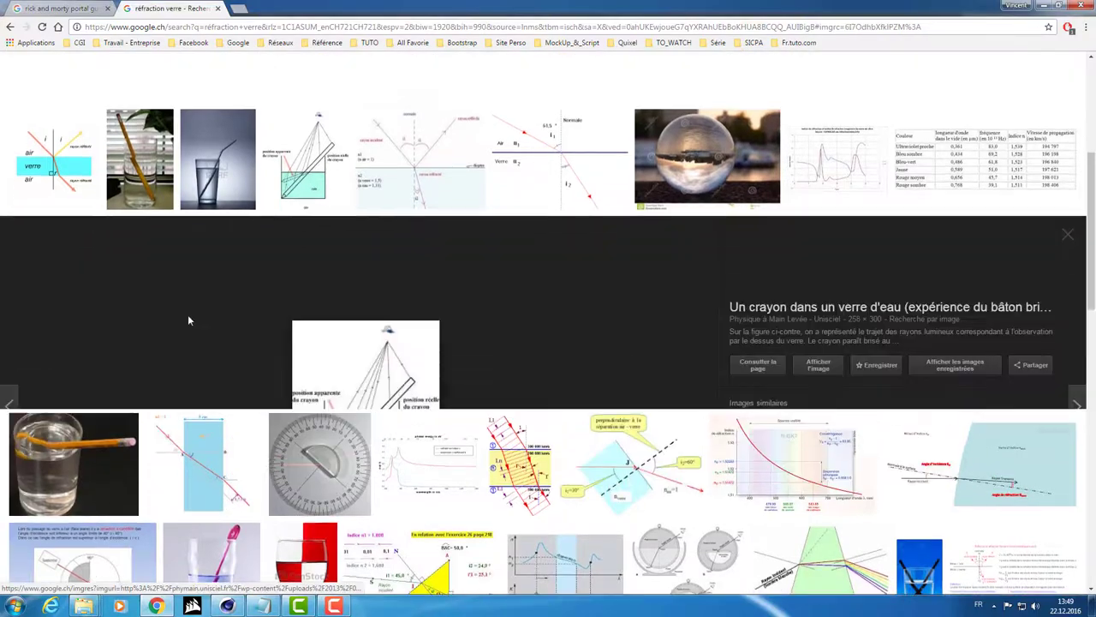
scroll(162, 335, "down", 3)
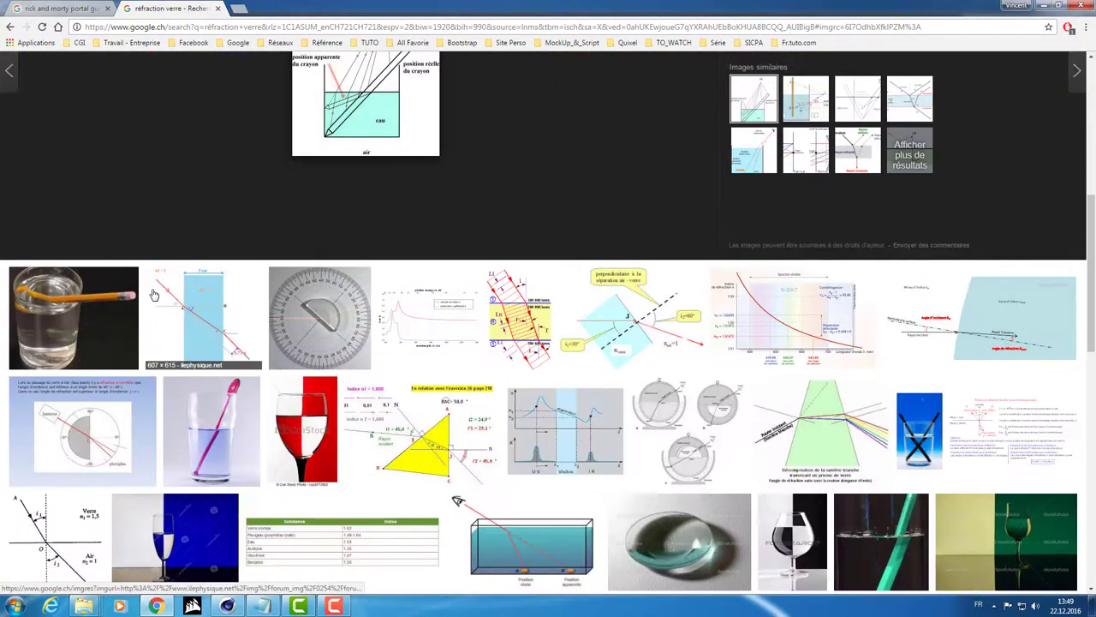
scroll(192, 262, "down", 3)
scroll(192, 262, "up", 3)
scroll(192, 262, "up", 2)
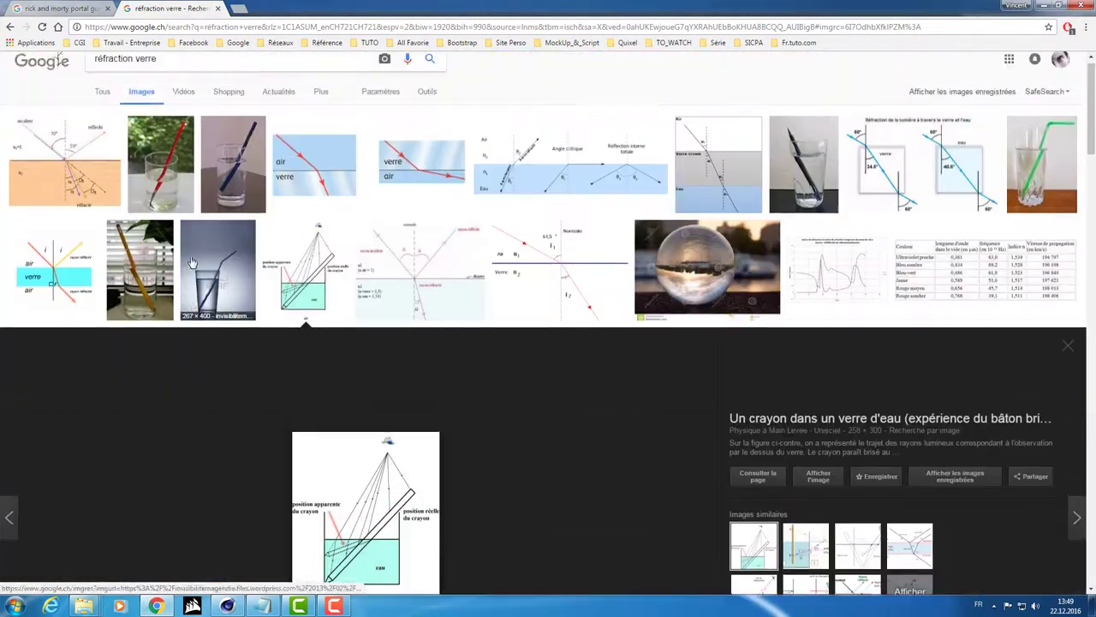
left_click(60, 9)
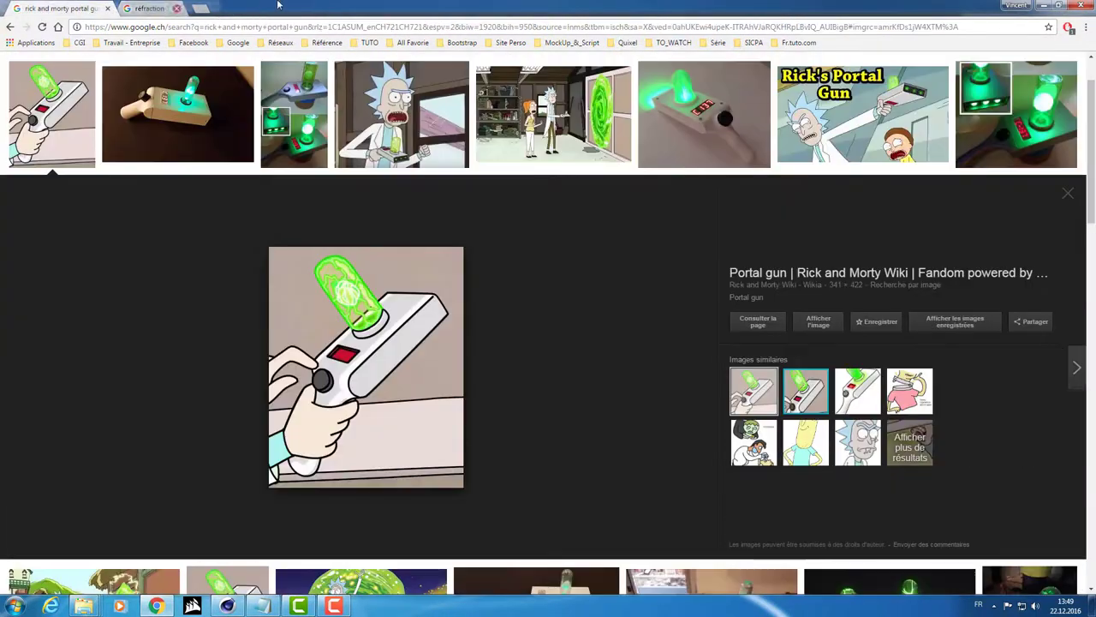
left_click(1042, 5)
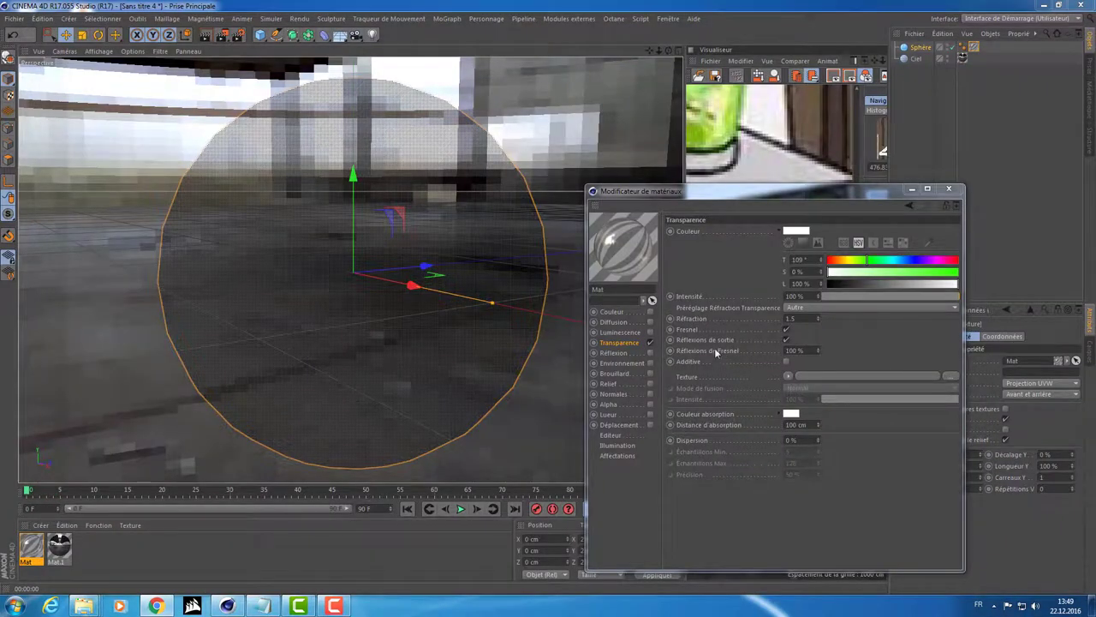
- Orbit around the glass sphere against the building, then close the untitled test scene
left_click_drag(299, 257, 296, 262, "alt")
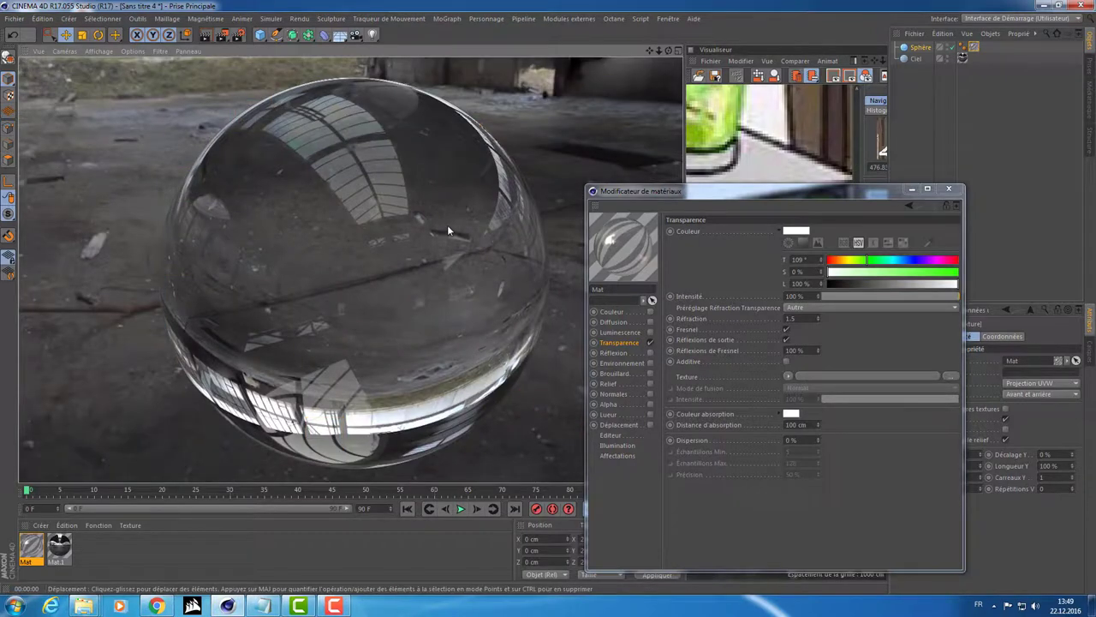
left_click_drag(470, 217, 430, 219, "alt")
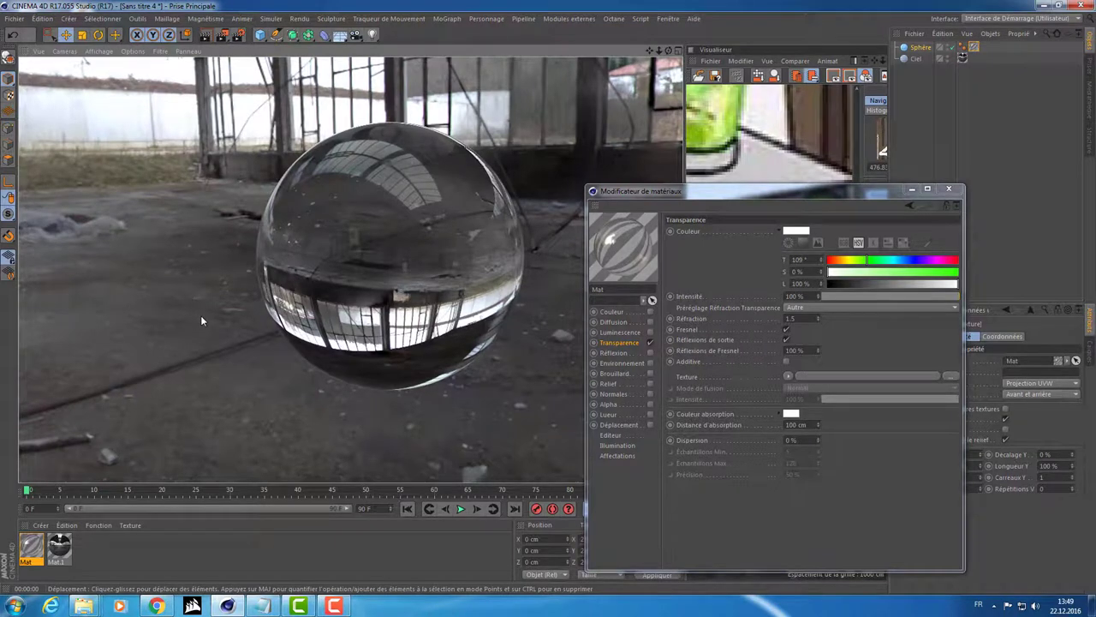
key("ctrl+F4")
- Discard the test scene, disable Green_Light's colour channel, and set its transparency lightness to 84%
left_click(603, 344)
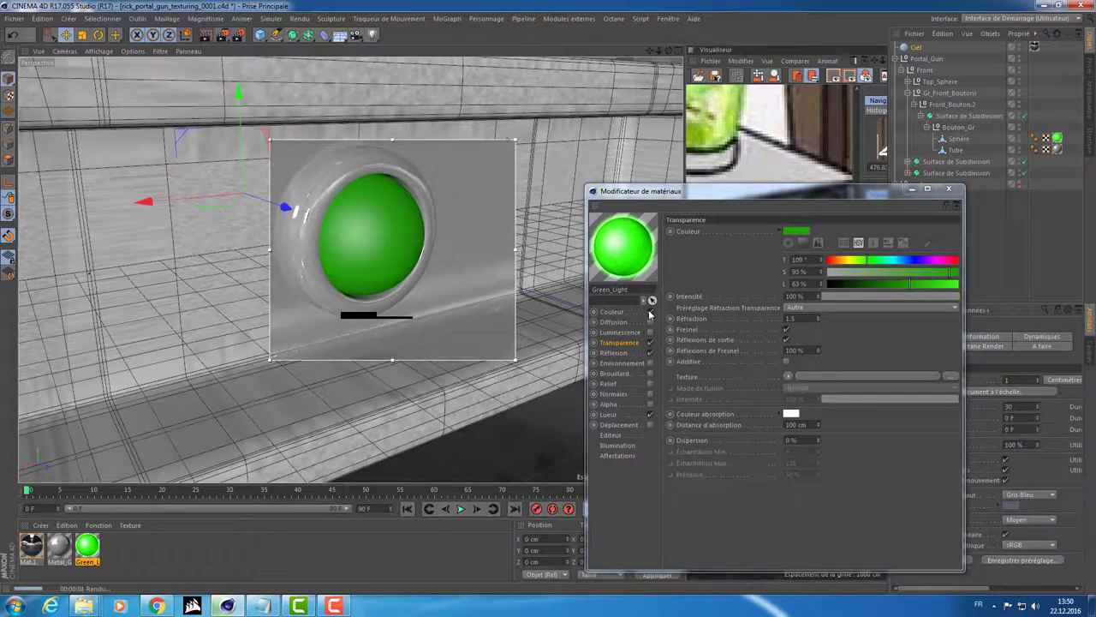
left_click(650, 311)
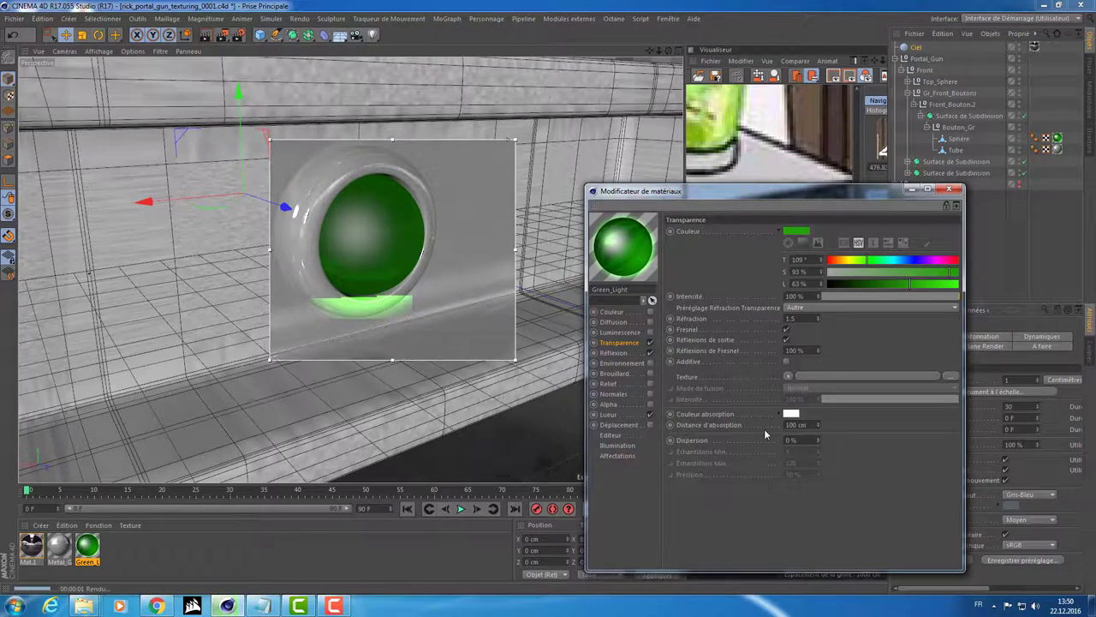
left_click_drag(325, 421, 518, 397, "alt")
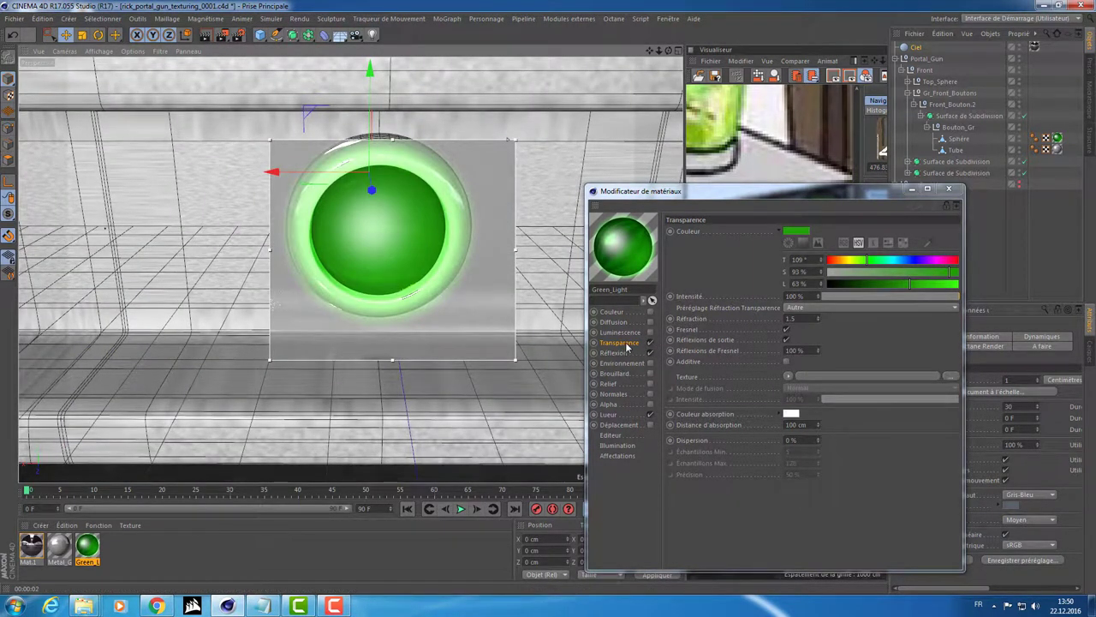
left_click_drag(925, 288, 955, 284)
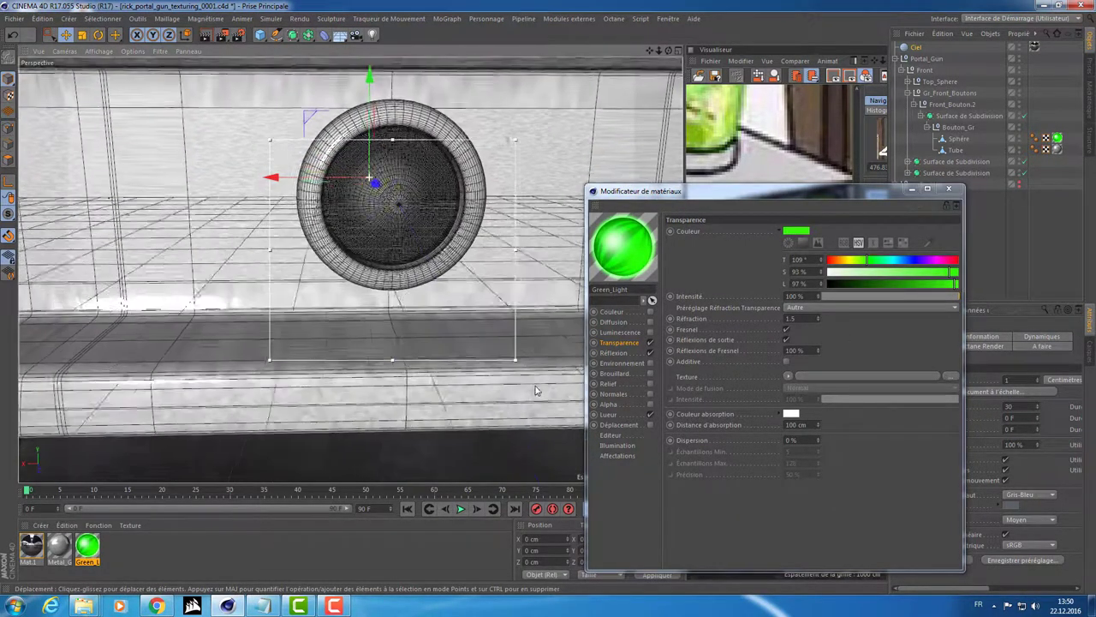
left_click_drag(536, 388, 526, 438, "alt")
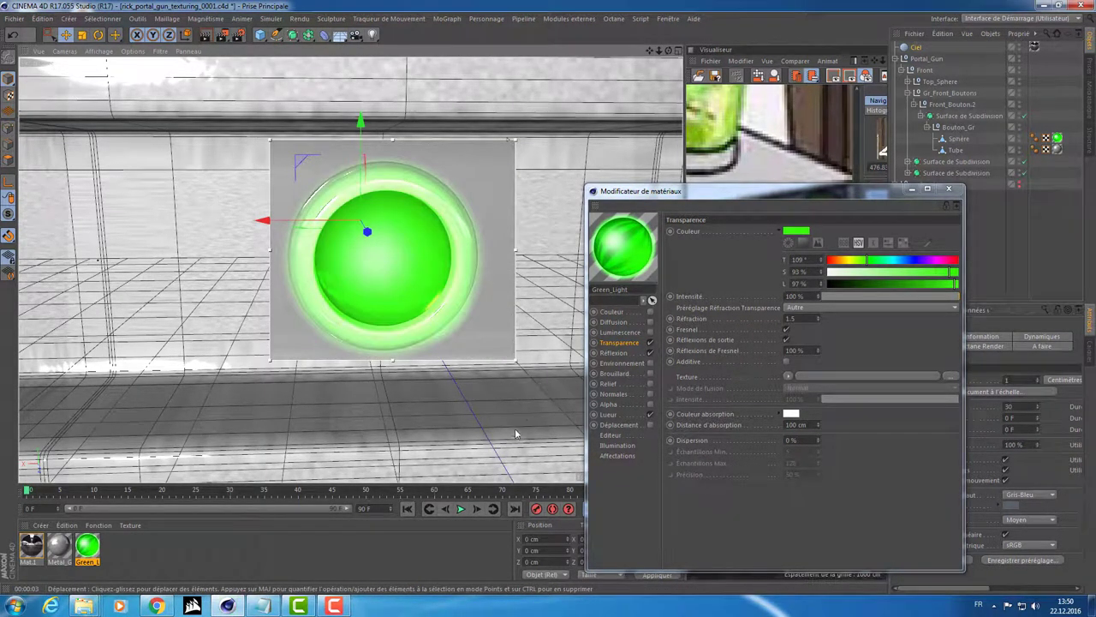
left_click_drag(957, 281, 937, 283)
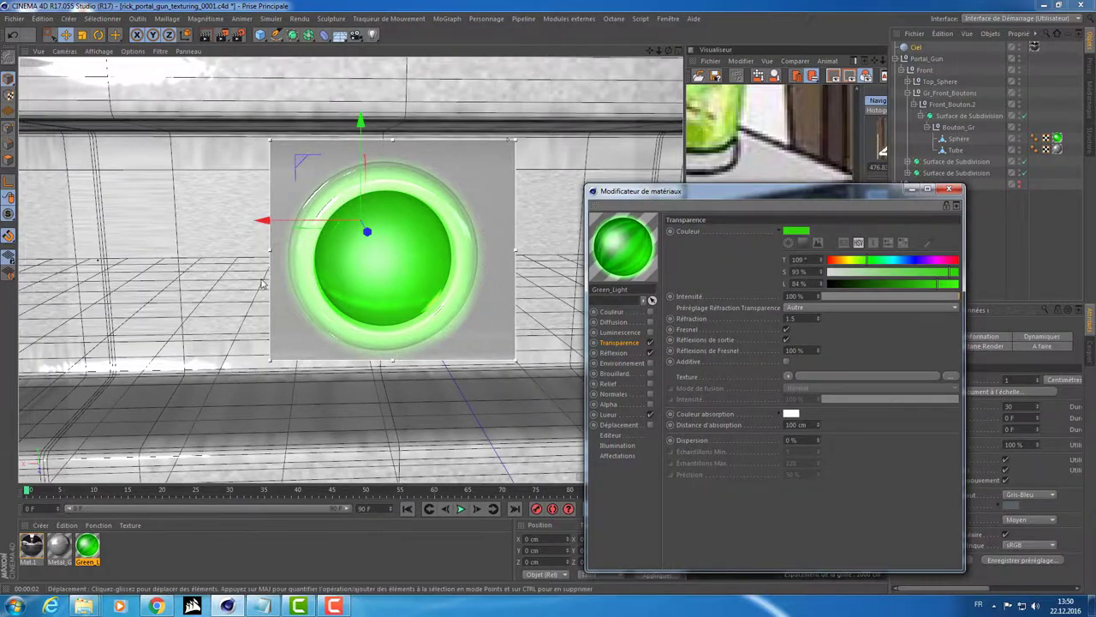
mouse_move(318, 282)
left_mouse_down("alt")
mouse_move(328, 335)
mouse_move(301, 324)
mouse_move(329, 332)
left_mouse_up("alt")
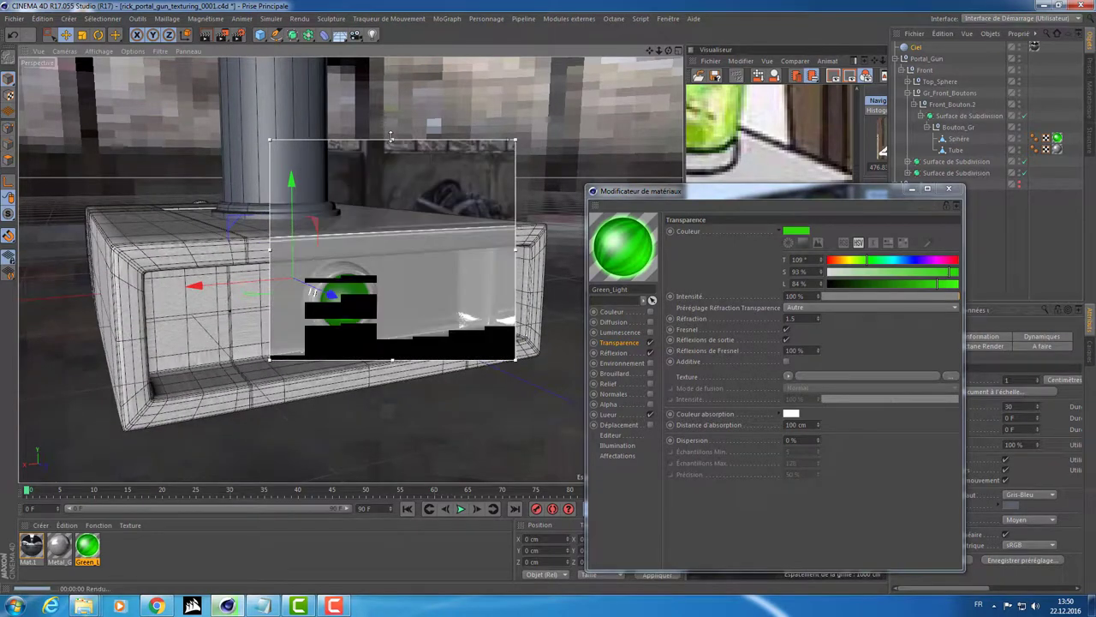
- Enlarge the render region over the whole front panel and close the Material Editor
left_click_drag(370, 142, 370, 220)
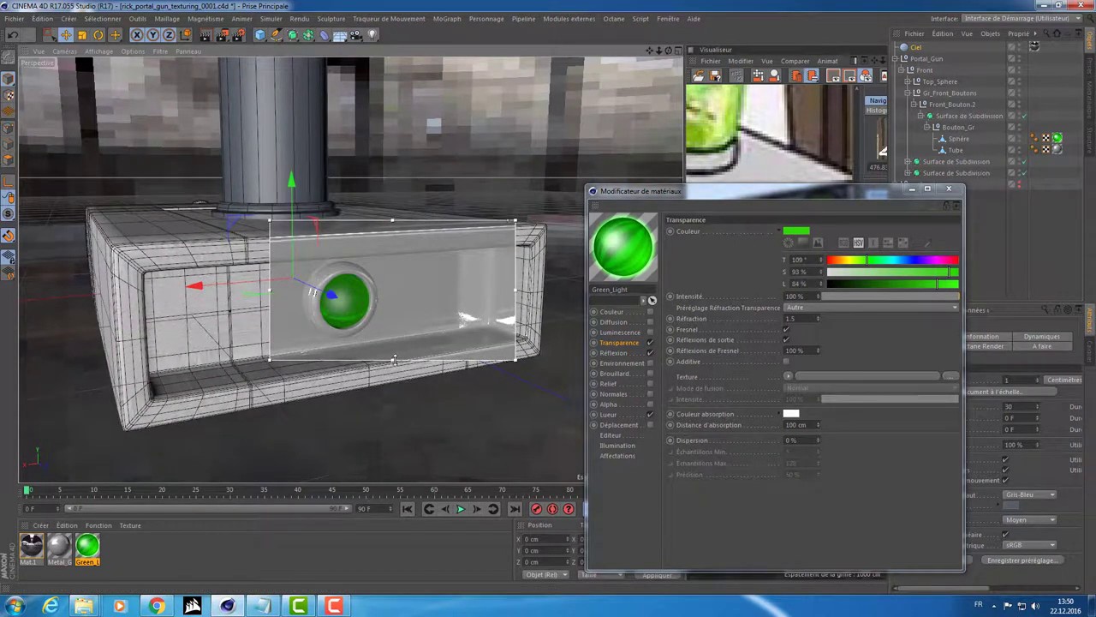
mouse_move(391, 359)
left_mouse_down()
mouse_move(386, 379)
mouse_move(328, 421)
left_mouse_up()
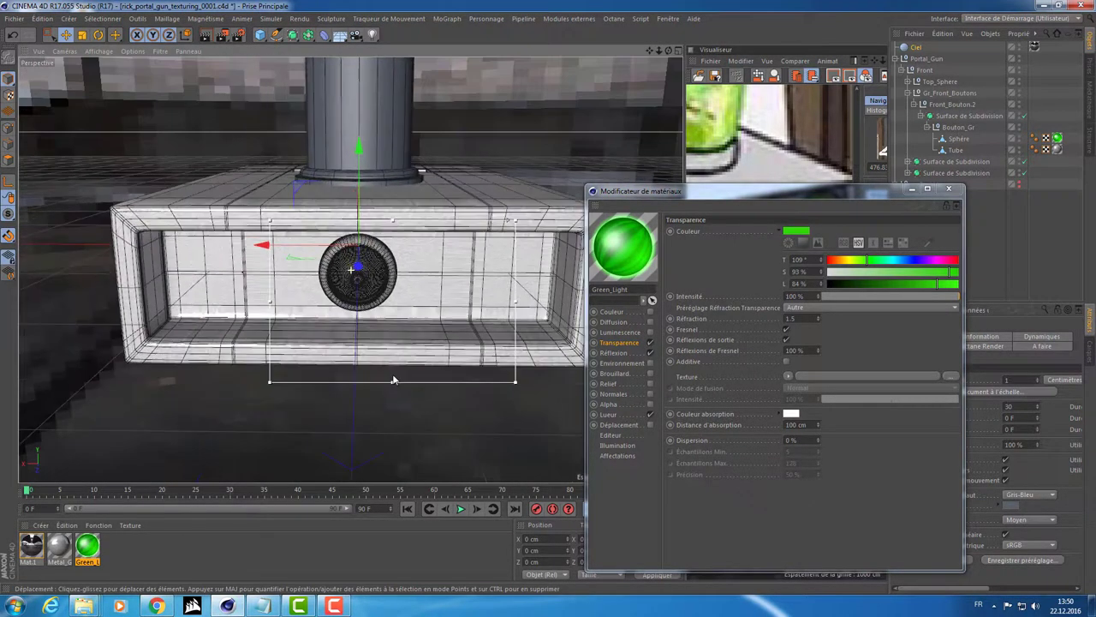
left_click_drag(522, 301, 634, 299)
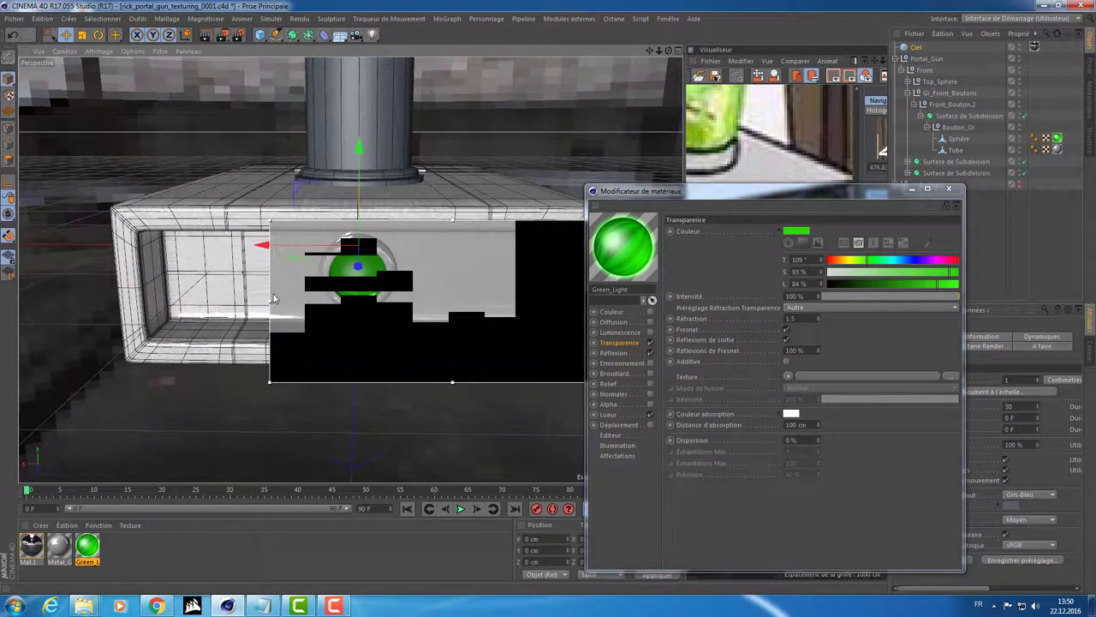
left_click_drag(274, 298, 119, 300)
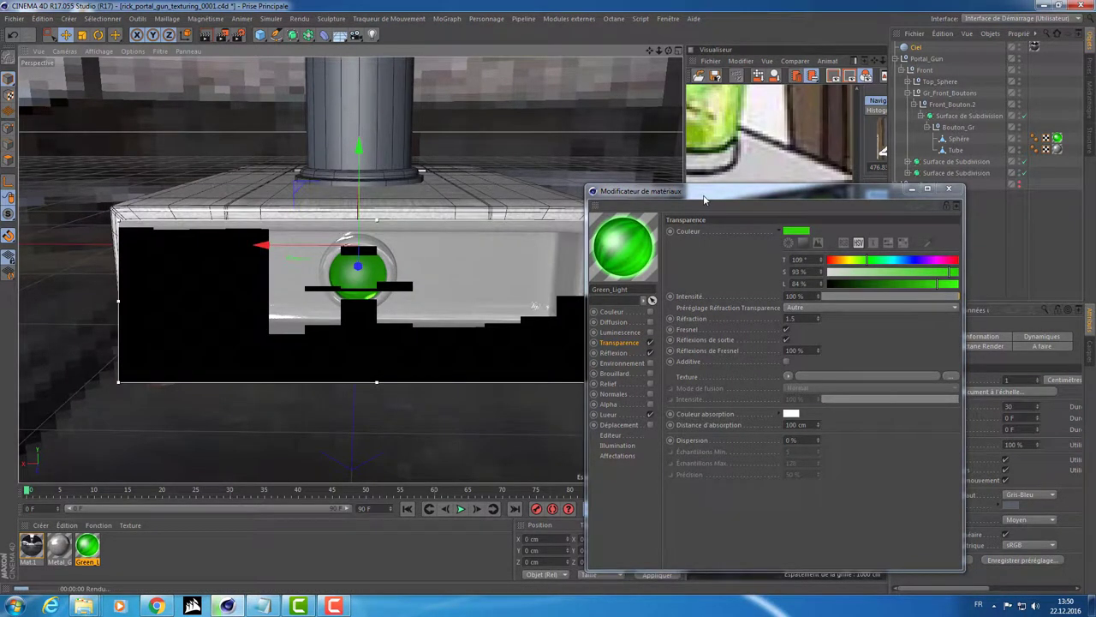
left_click_drag(704, 198, 715, 242)
left_click(962, 233)
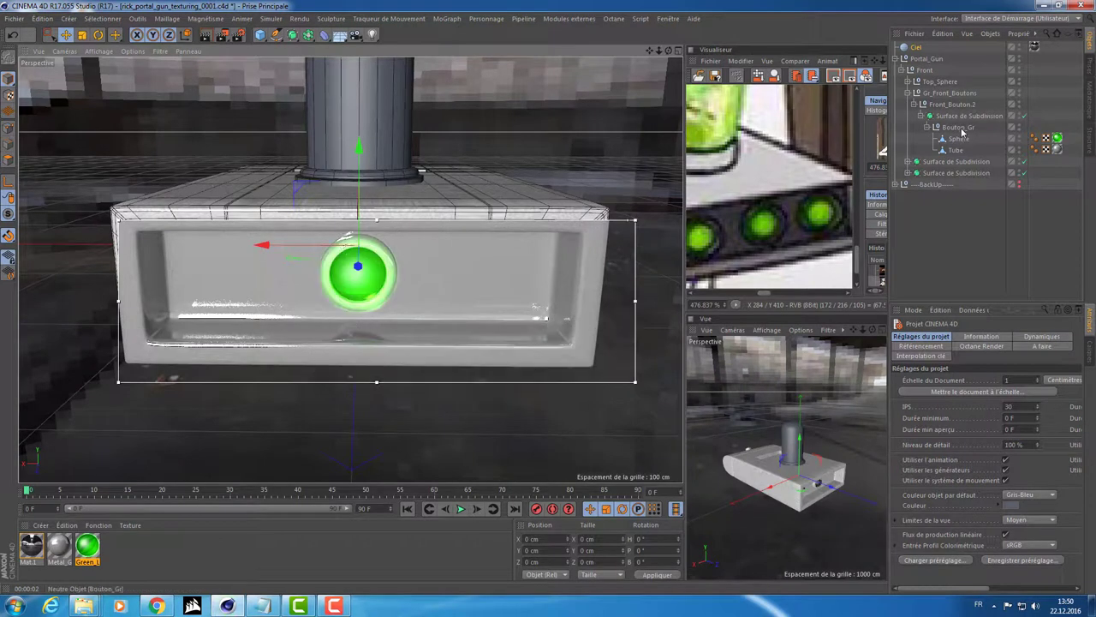
- Duplicate Bouton_Gr twice and place the copies at X 77 cm and X -77 cm
left_click(961, 128)
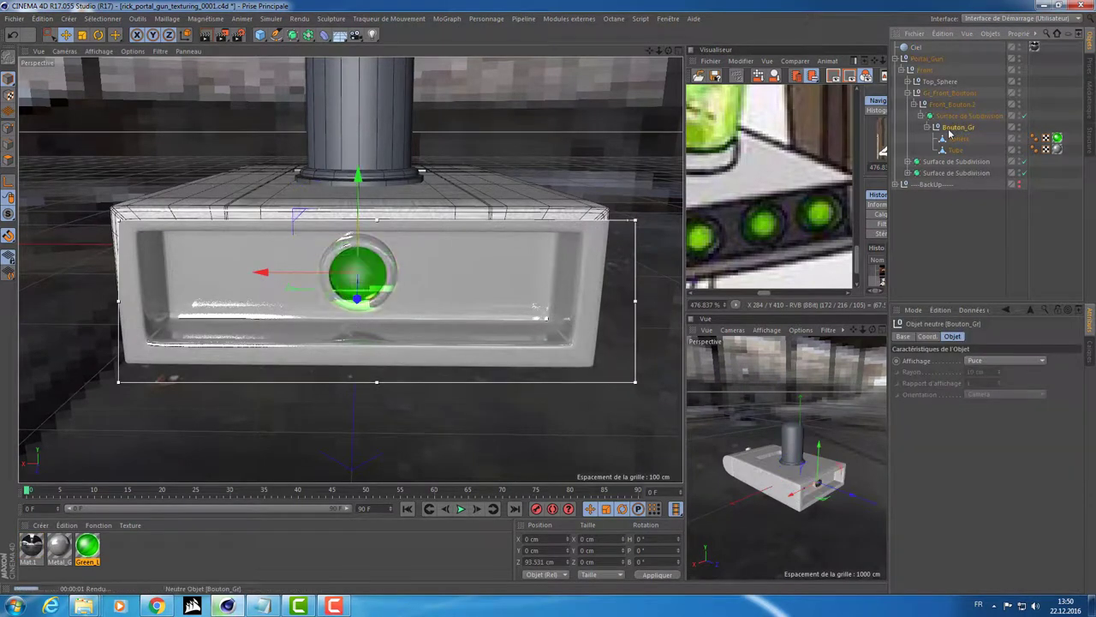
left_click(928, 127)
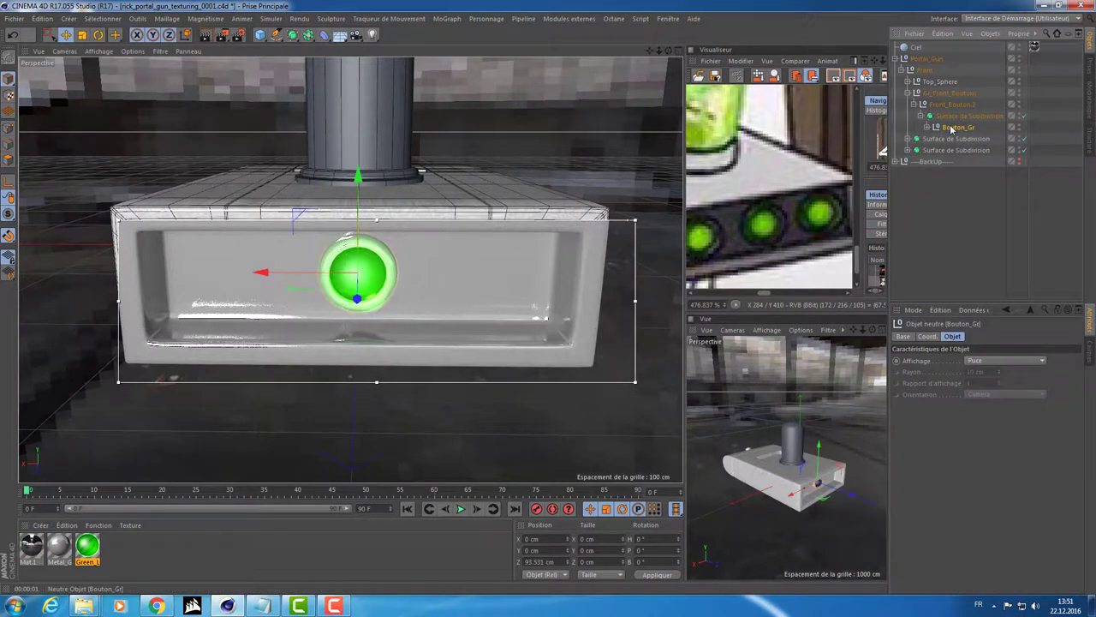
key("ctrl+v")
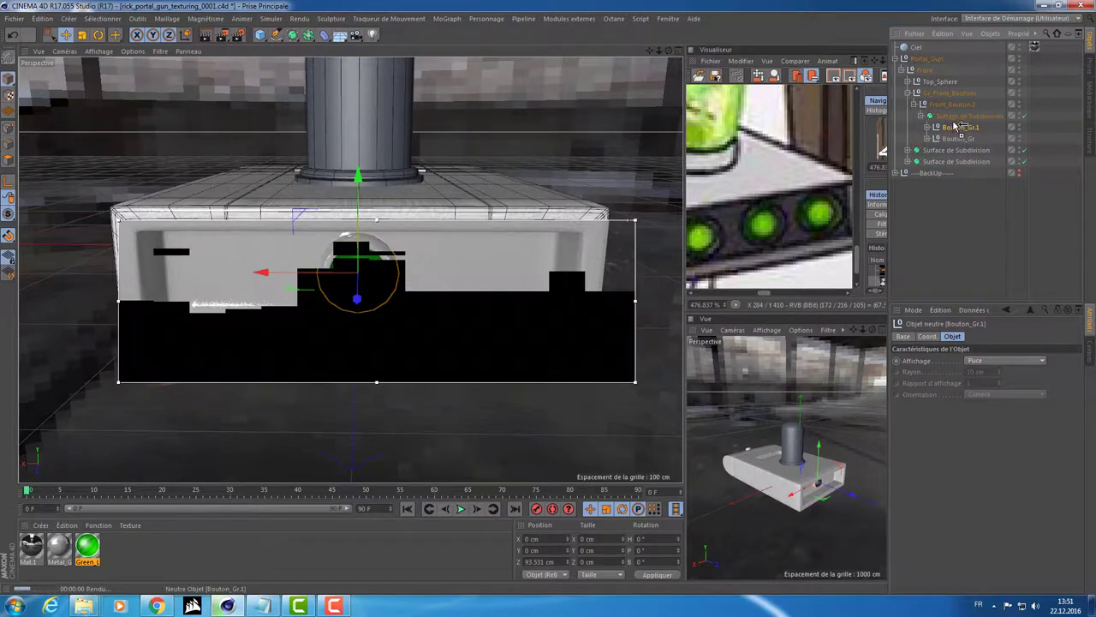
key("ctrl+v")
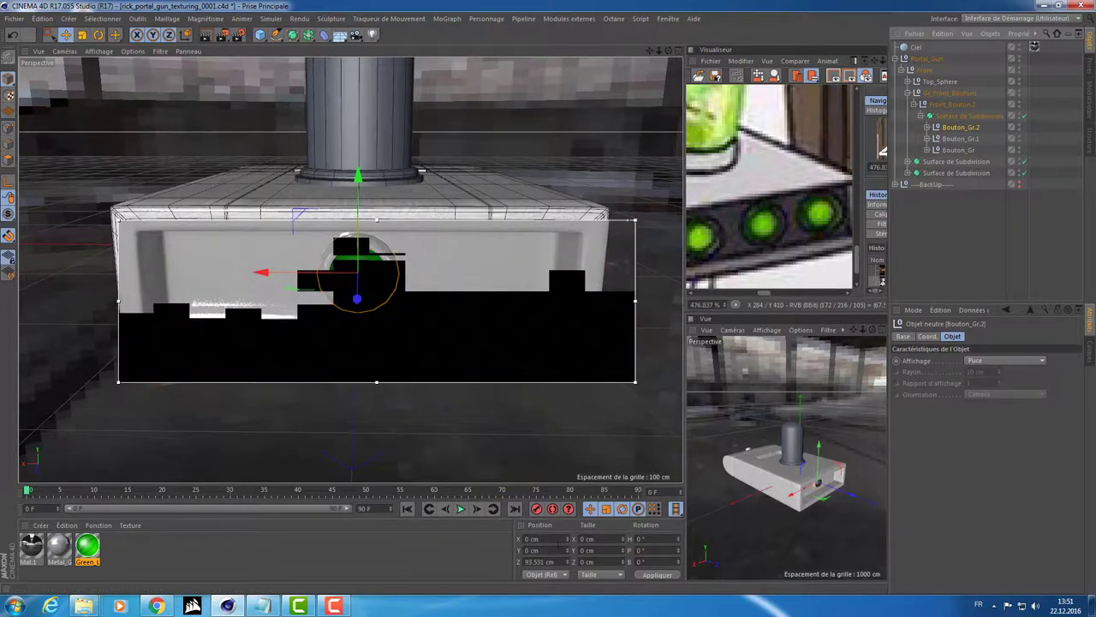
left_click(538, 537)
type("7")
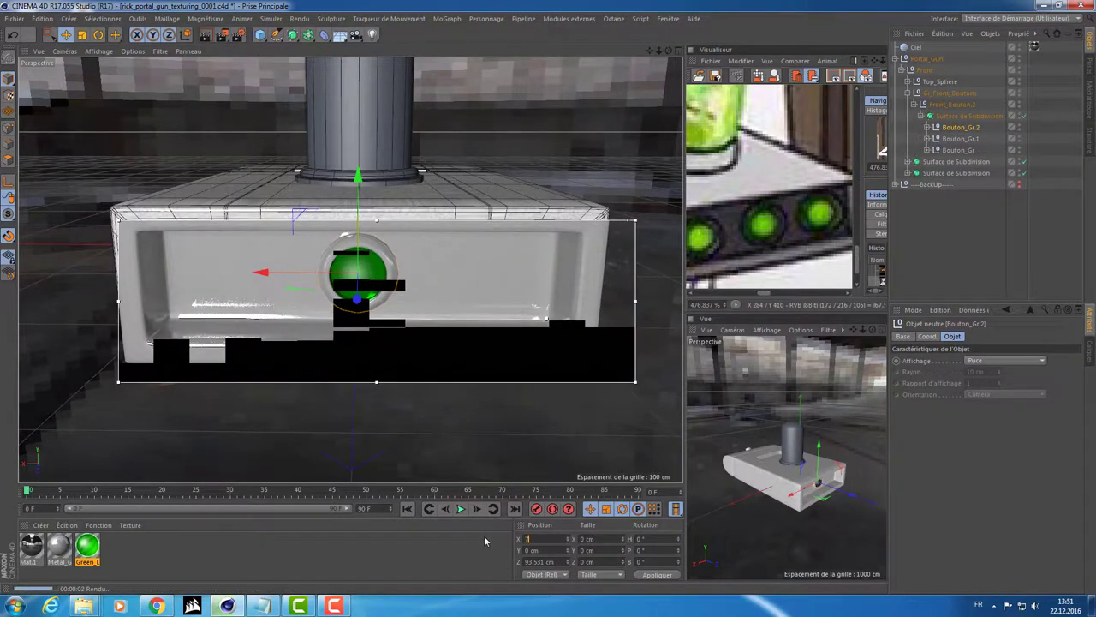
type("7")
key("Return")
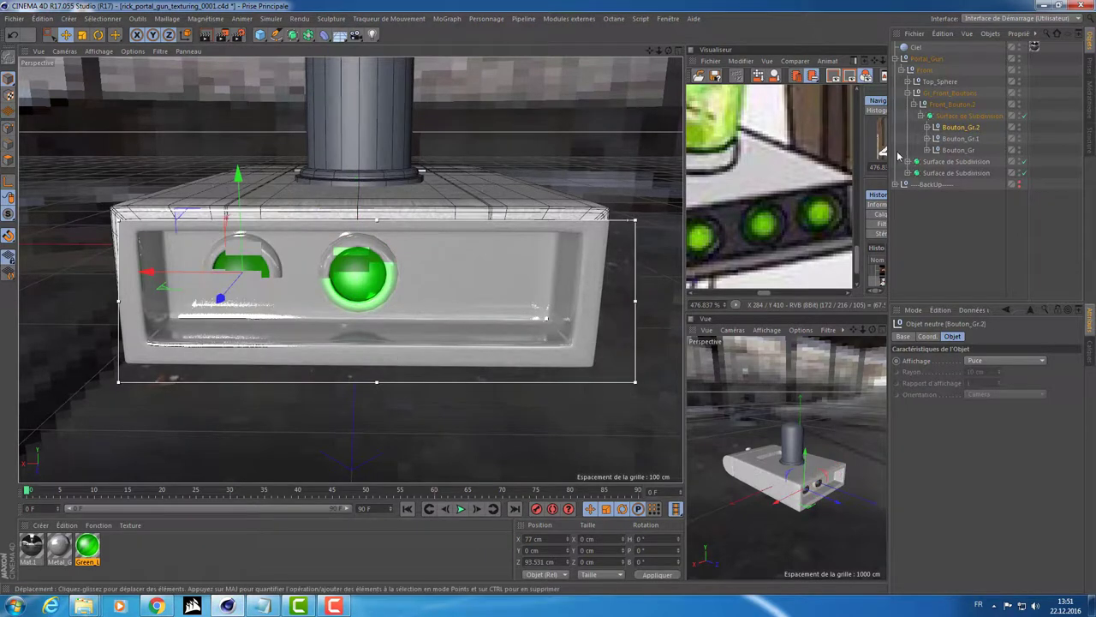
left_click(943, 138)
left_click(533, 538)
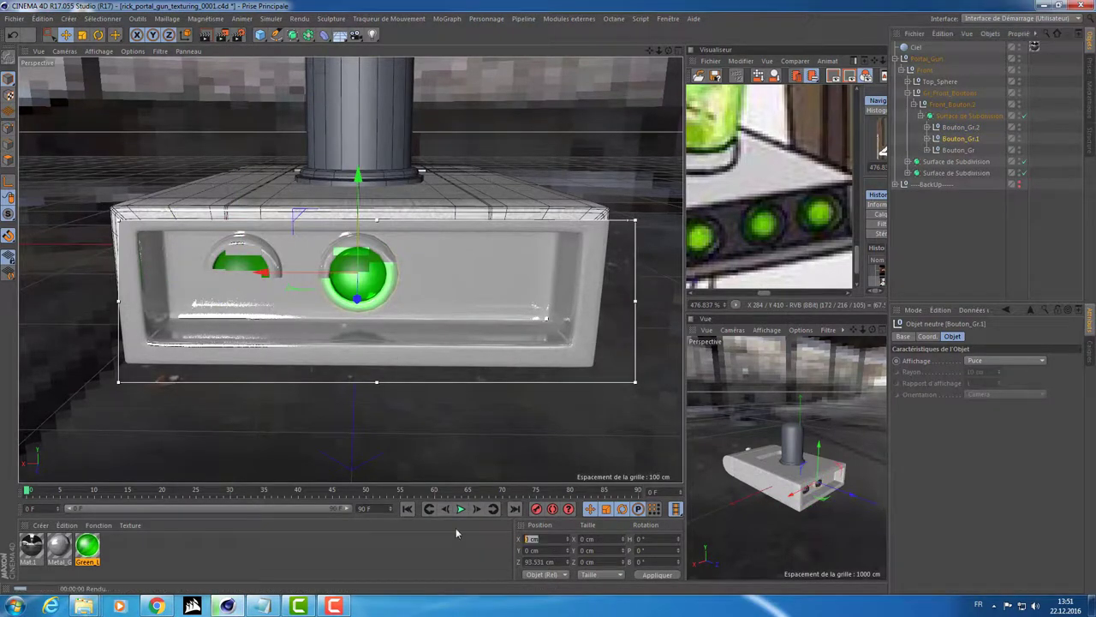
type("-77")
key("Return")
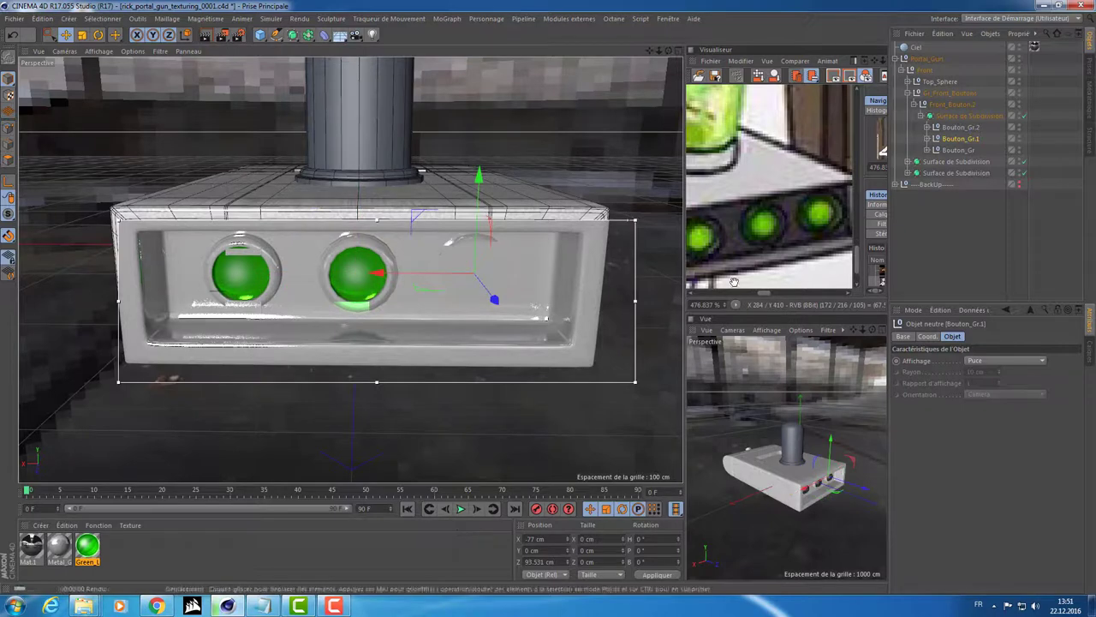
- Group the three buttons under a null named Boutons_Gr
left_click_drag(947, 159, 965, 126)
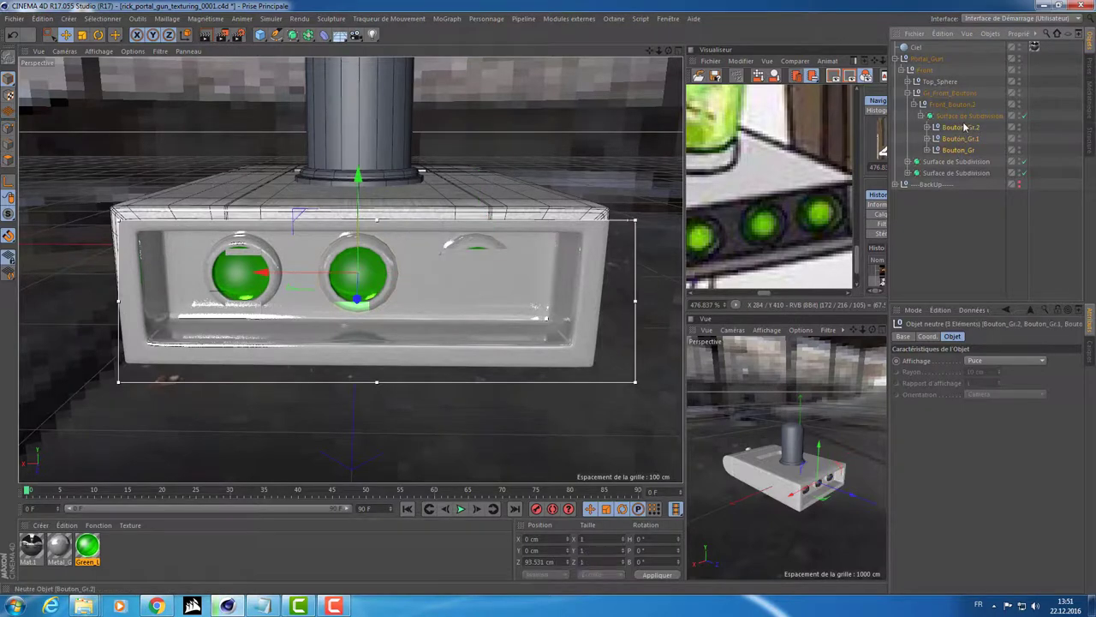
key("alt+g")
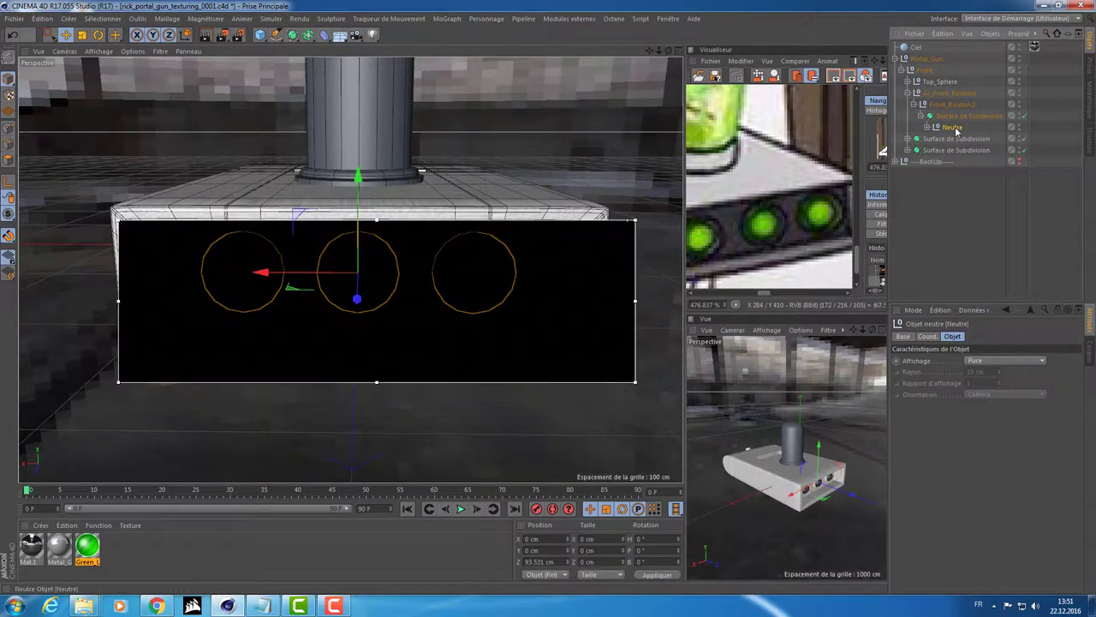
double_click(954, 127)
type("Bou")
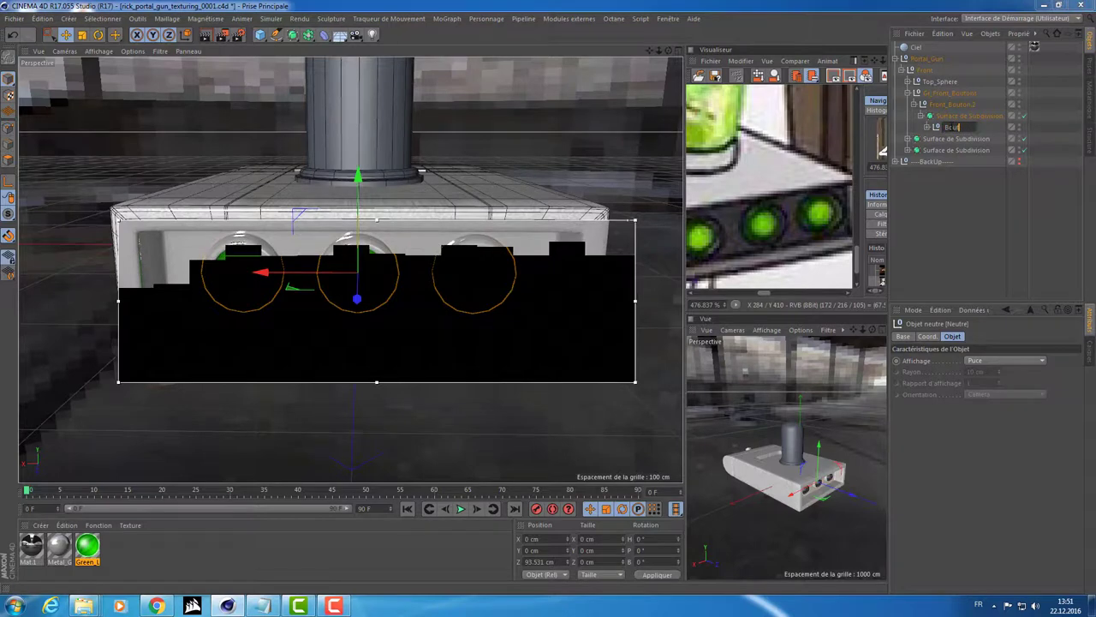
type("Gr")
key("Return")
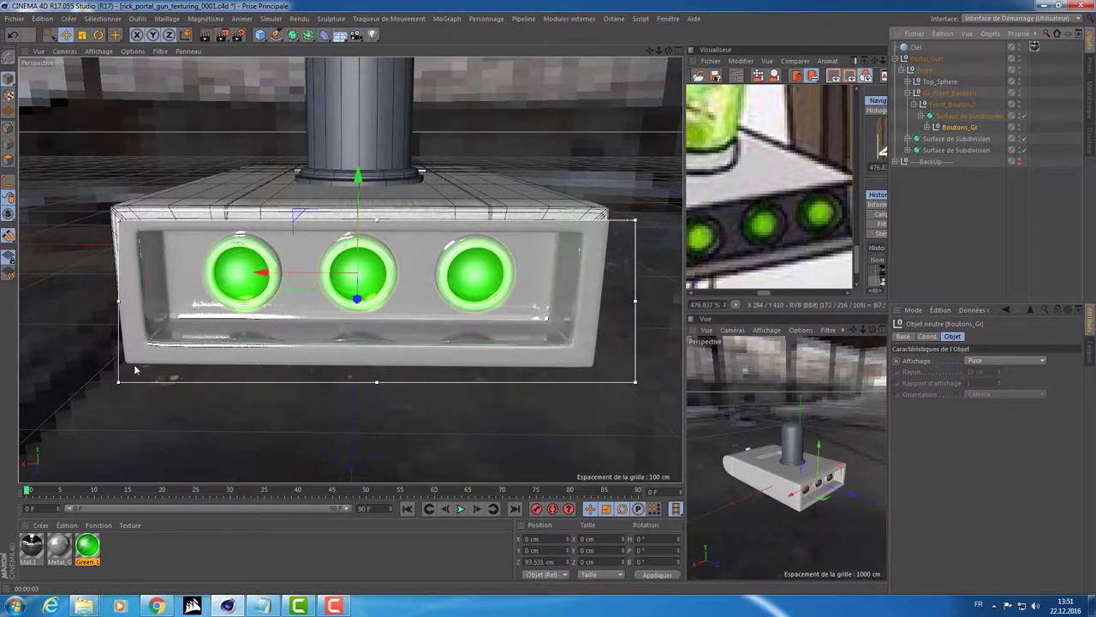
mouse_move(135, 369)
left_mouse_down("alt")
mouse_move(238, 363)
mouse_move(227, 364)
left_mouse_up("alt")
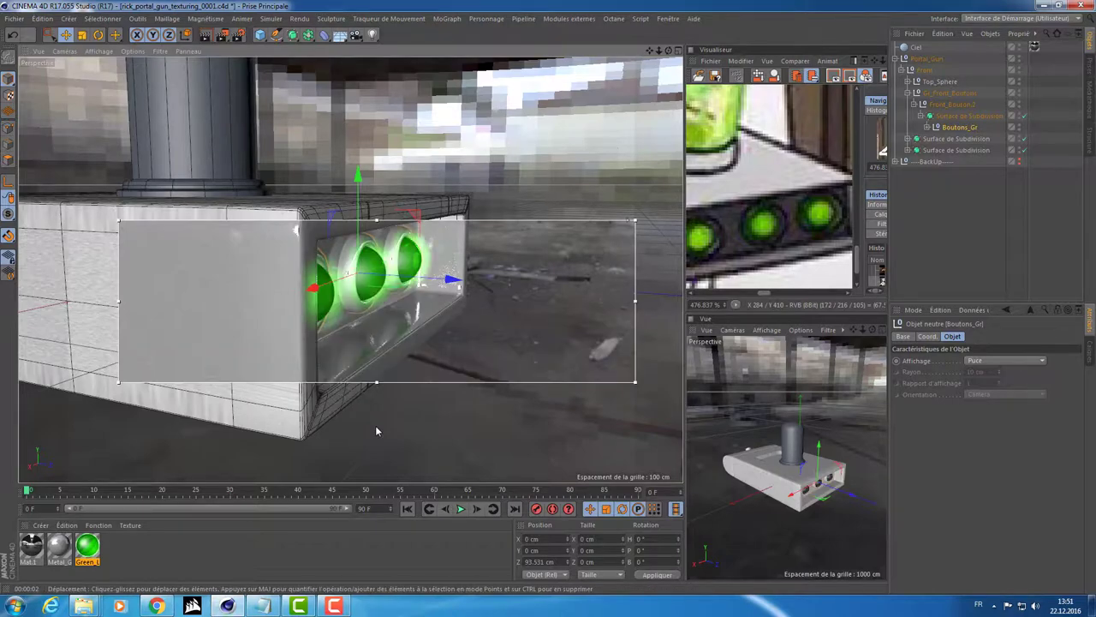
- Shrink the render region around the top cylinder, zoom in on it, and select it
mouse_move(375, 430)
left_mouse_down("alt")
mouse_move(276, 413)
mouse_move(351, 419)
mouse_move(262, 365)
mouse_move(549, 302)
left_mouse_up("alt")
left_click_drag(635, 300, 431, 300)
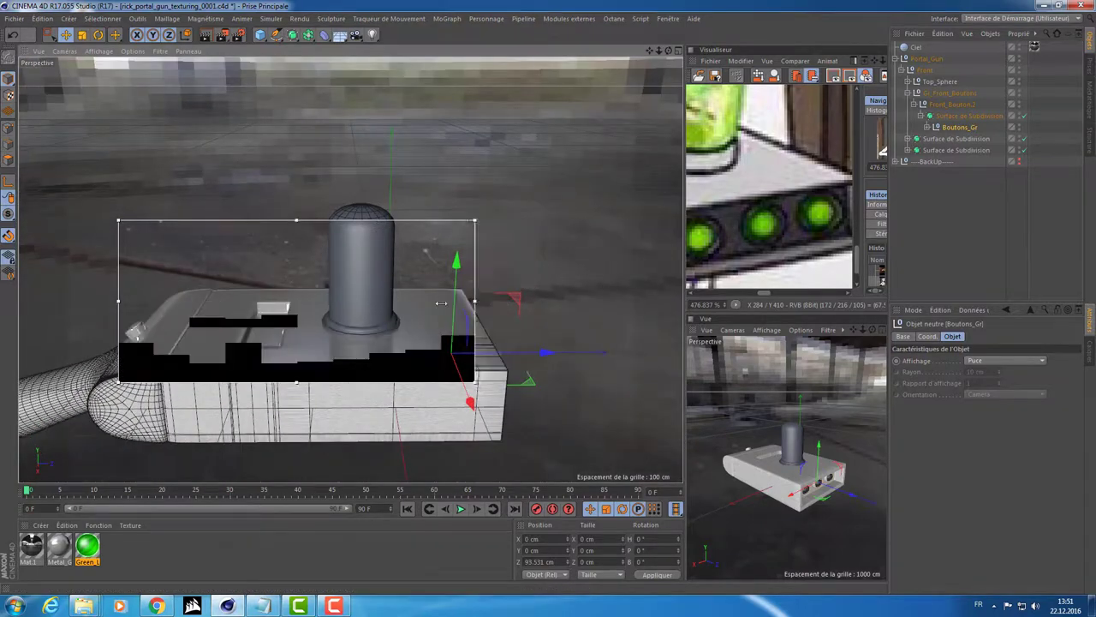
left_click_drag(118, 221, 285, 176)
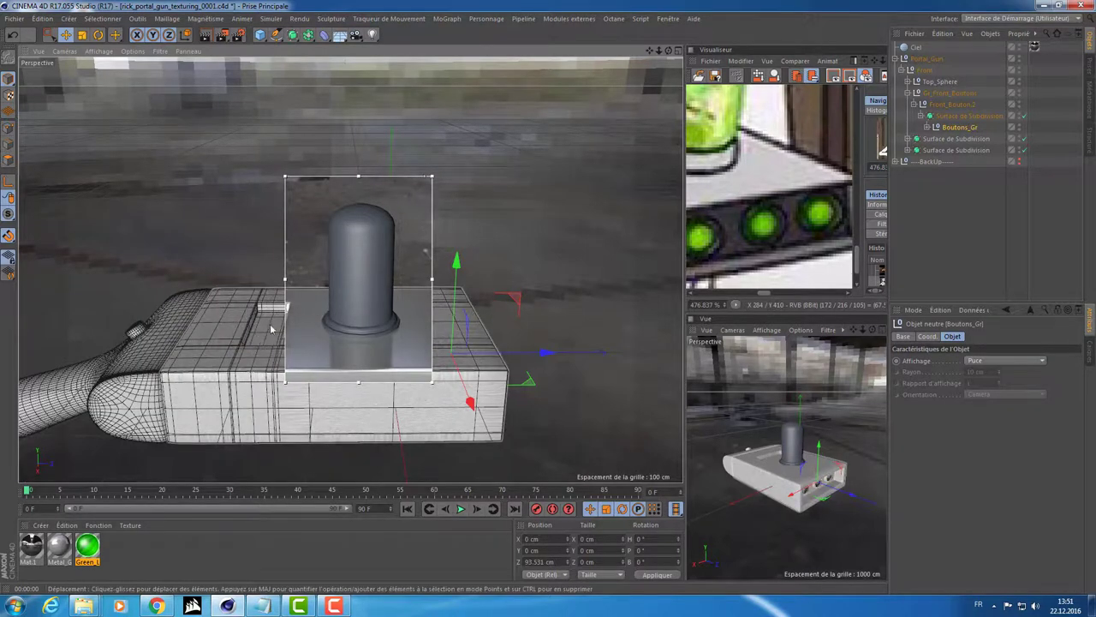
scroll(325, 321, "up", 2)
scroll(368, 313, "up", 2)
scroll(402, 309, "up", 2)
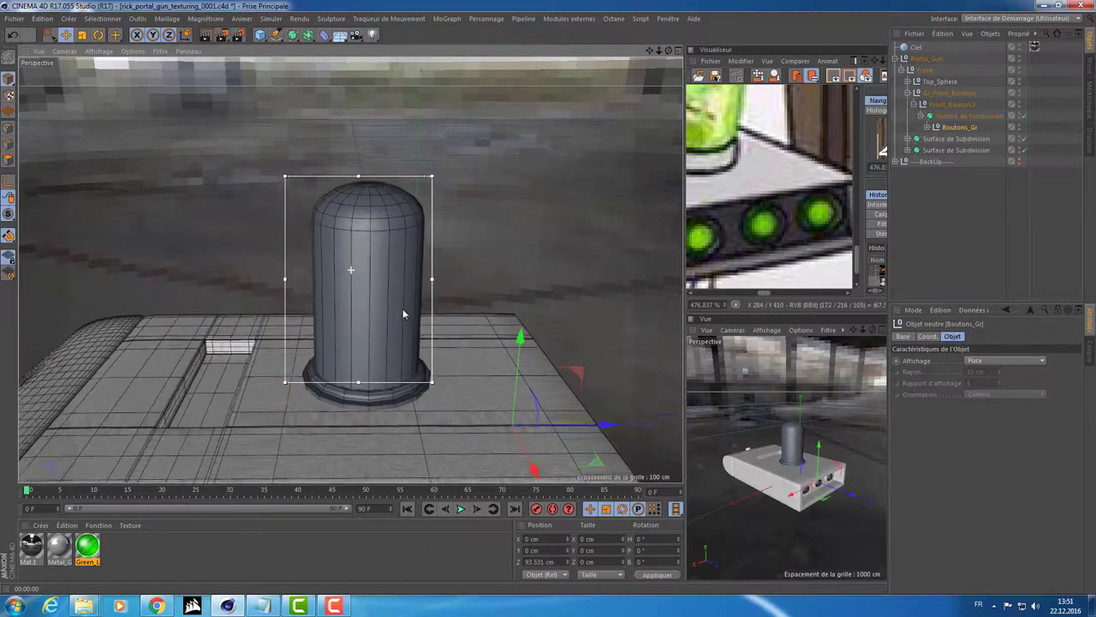
scroll(387, 308, "up", 1)
scroll(377, 293, "up", 2)
scroll(368, 282, "up", 1)
scroll(368, 282, "up", 1)
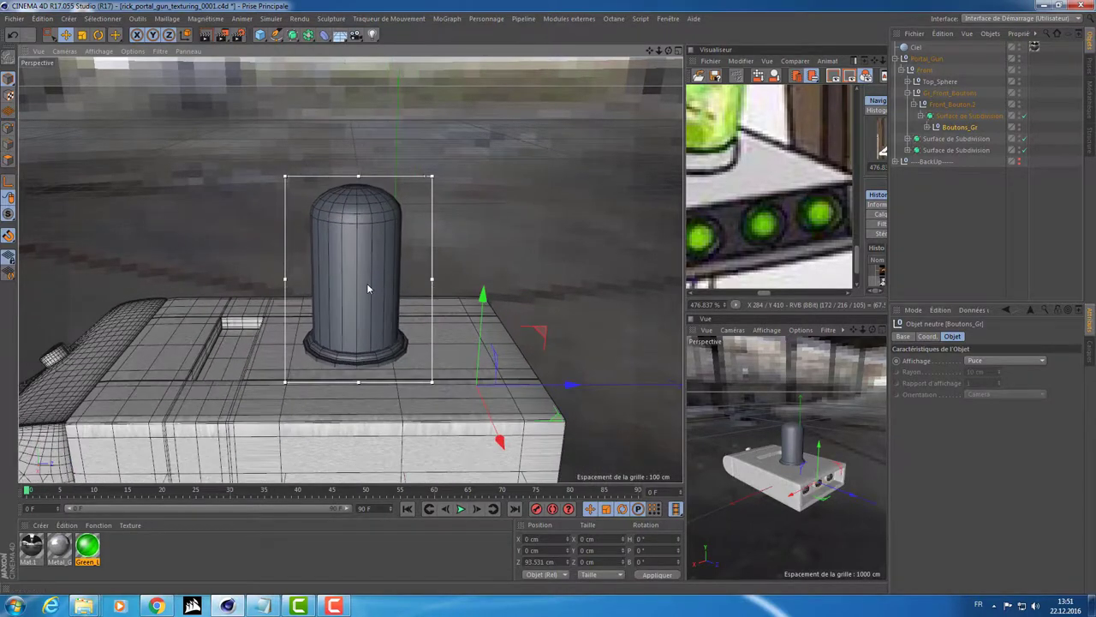
left_click(366, 284)
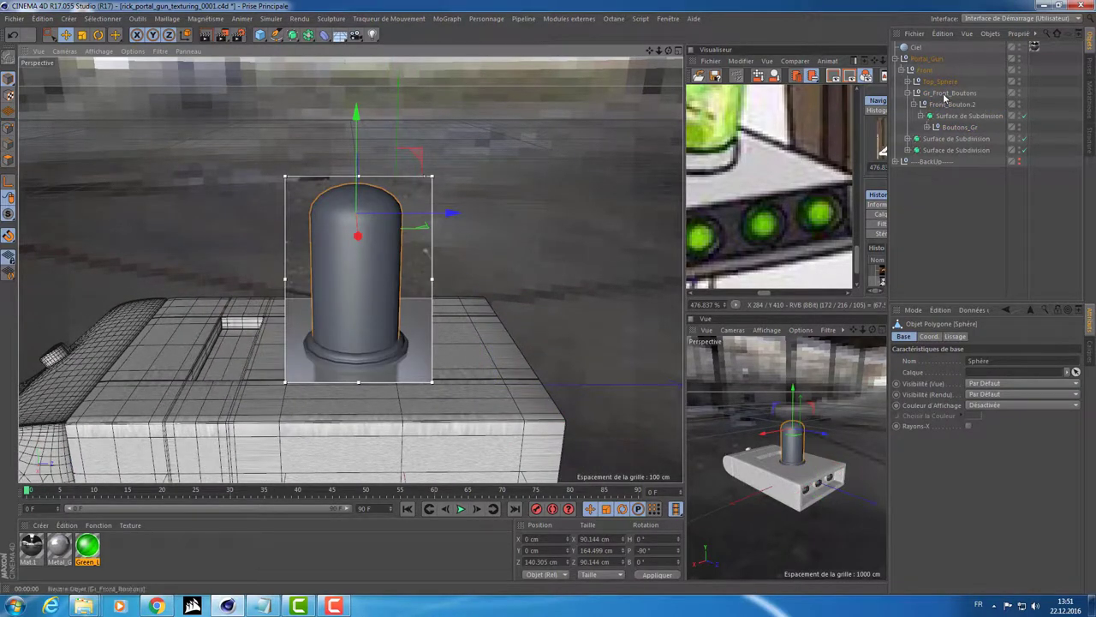
- Add a Subdivision Surface and nest it inside the Top_Sphere group
left_click(930, 81)
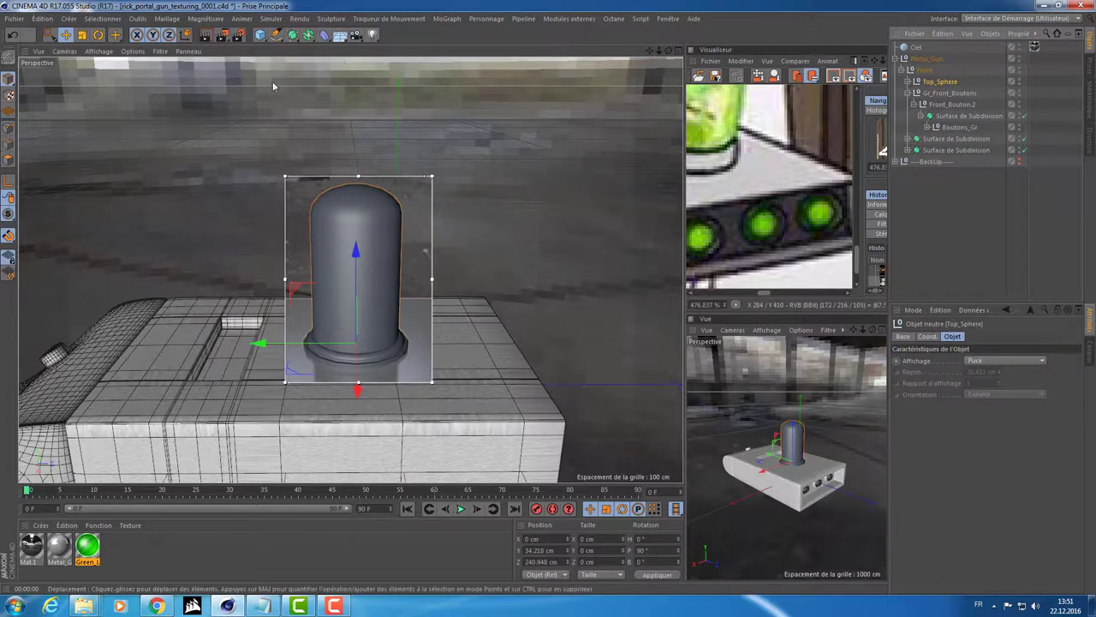
left_click(293, 36)
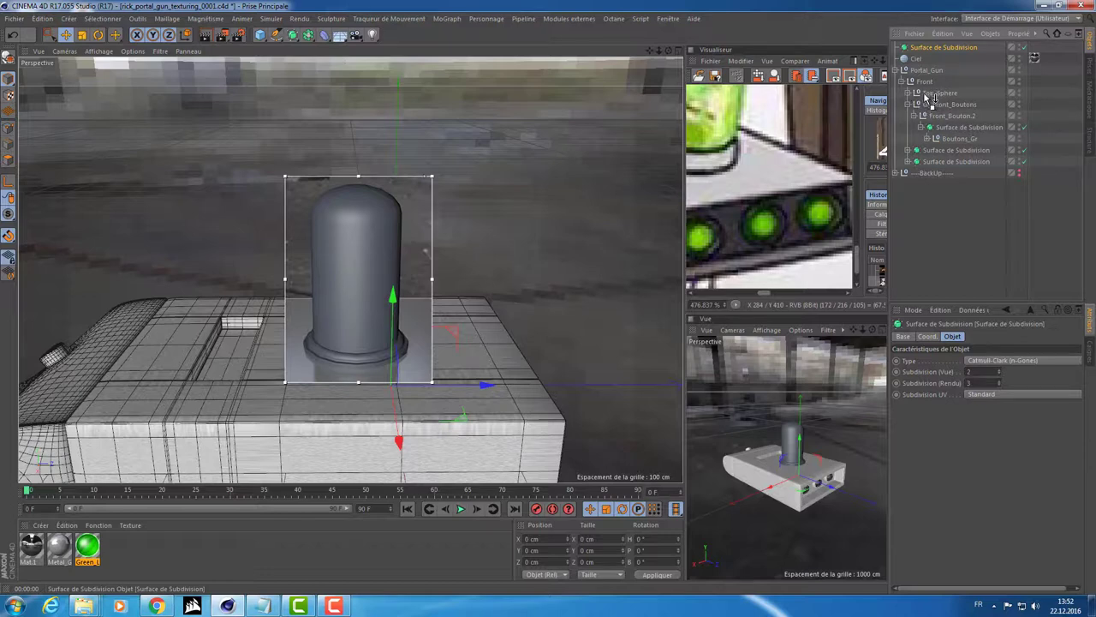
left_click_drag(929, 89, 931, 87)
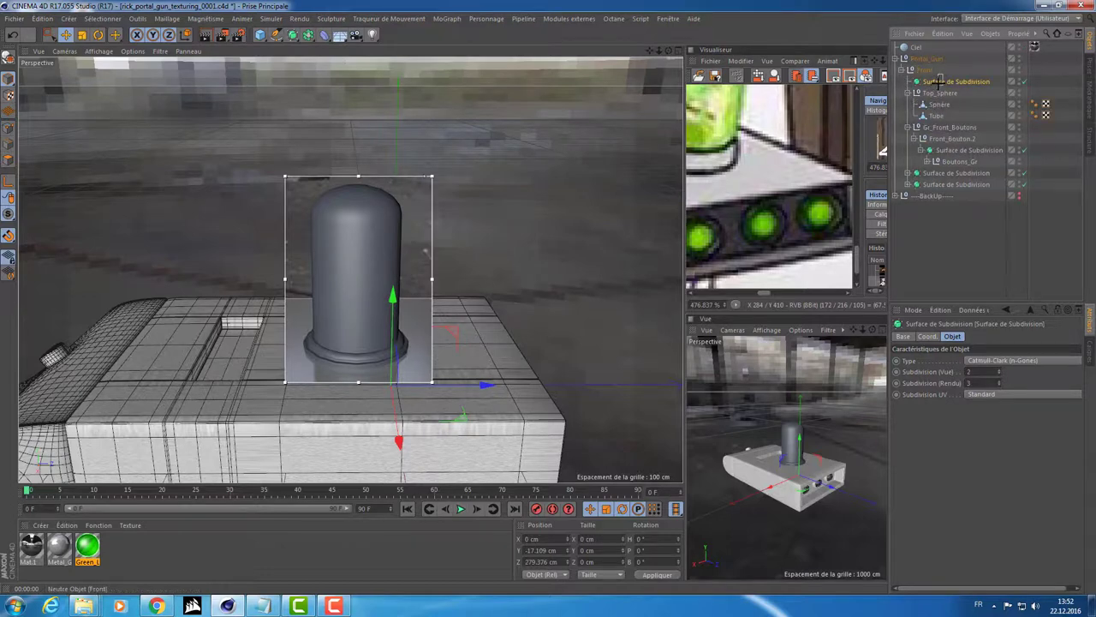
left_click(931, 82)
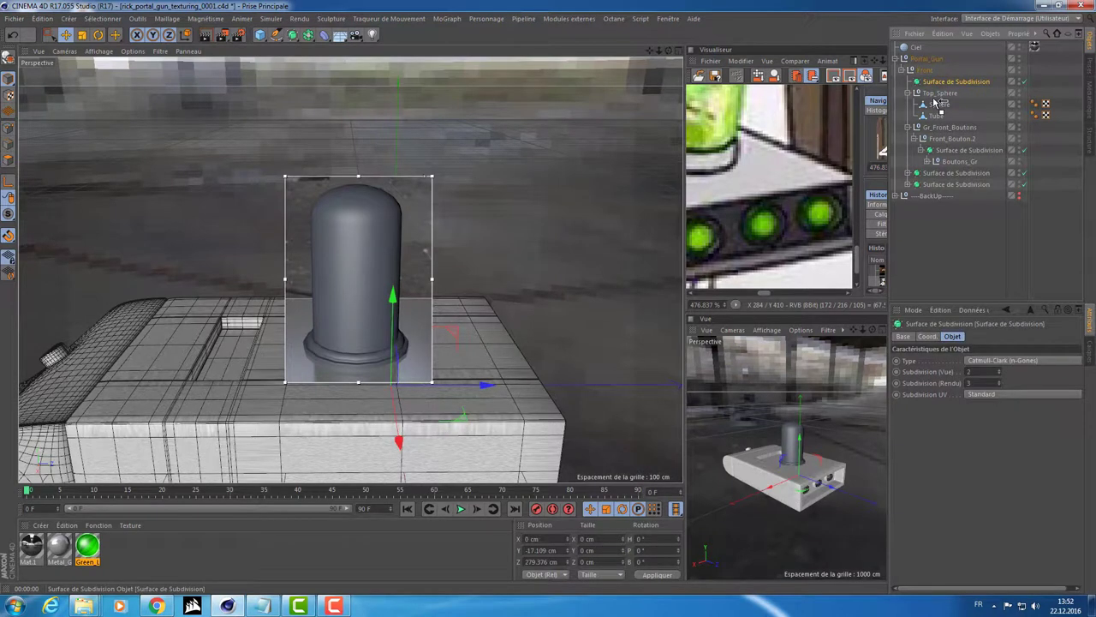
left_click_drag(936, 103, 935, 97)
- Move the Neutre null into the Subdivision Surface and rename it Shere_tube
left_click(937, 103)
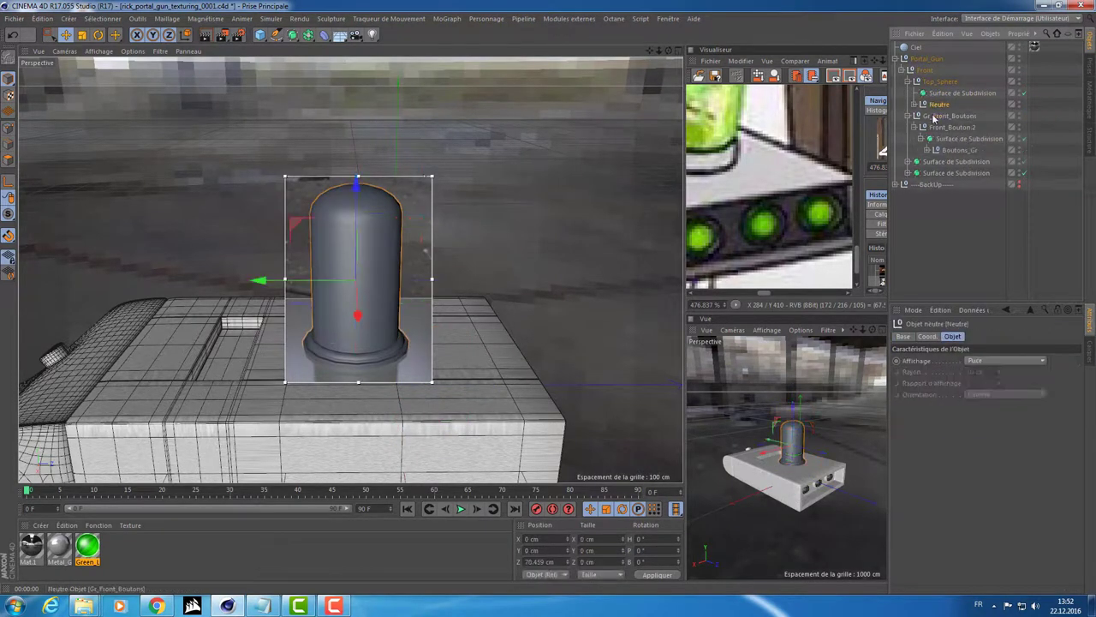
left_click_drag(944, 93, 941, 93)
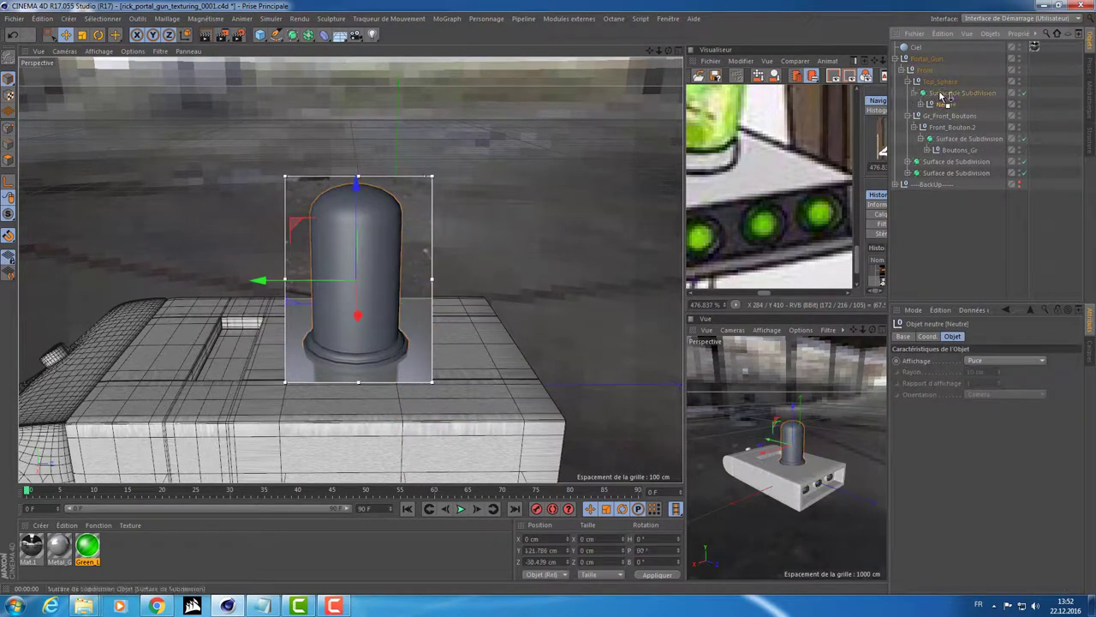
double_click(944, 104)
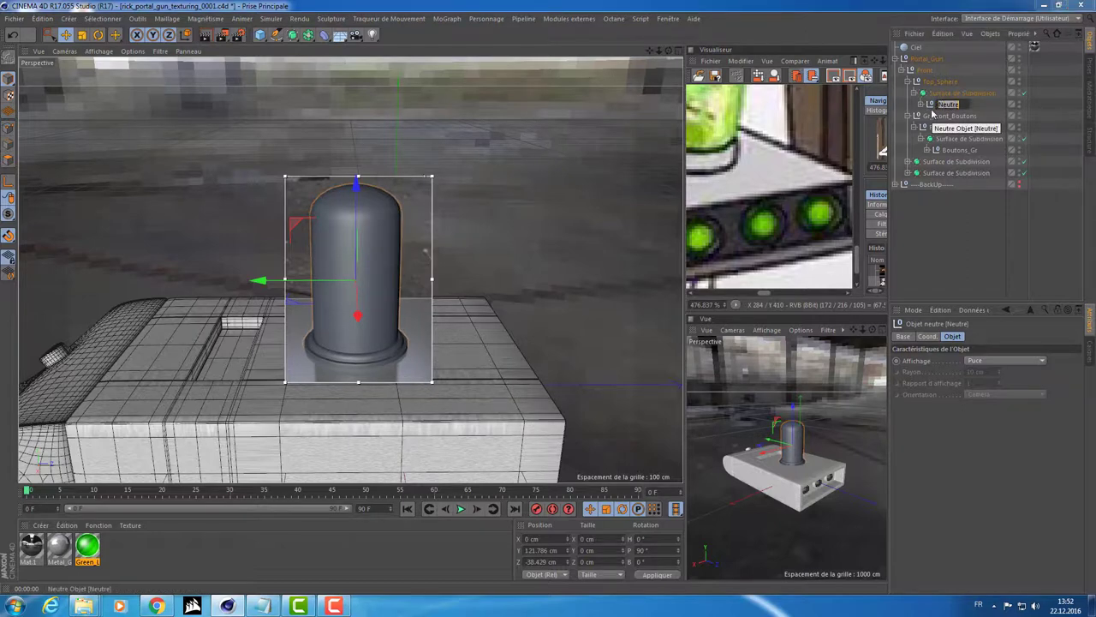
type("Sh")
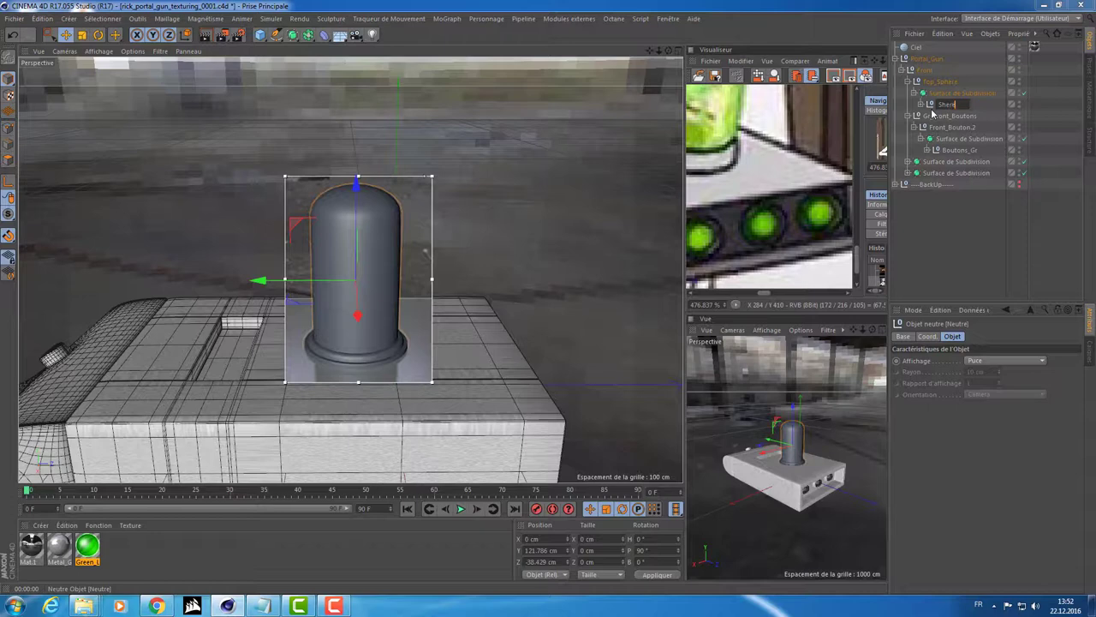
type("_tube")
key("Return")
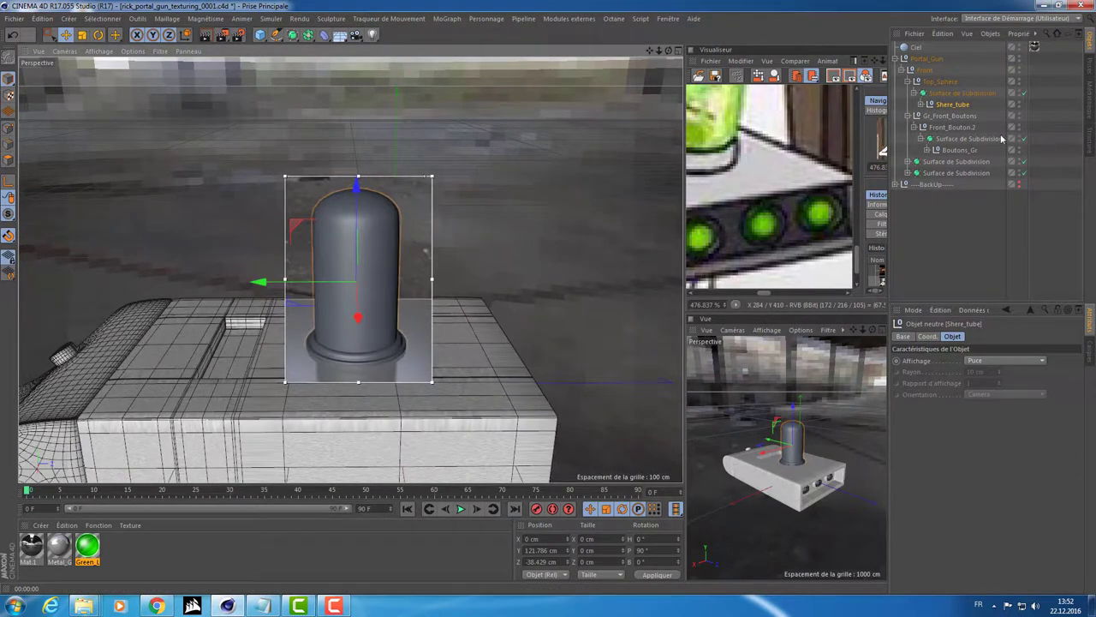
left_click(921, 104)
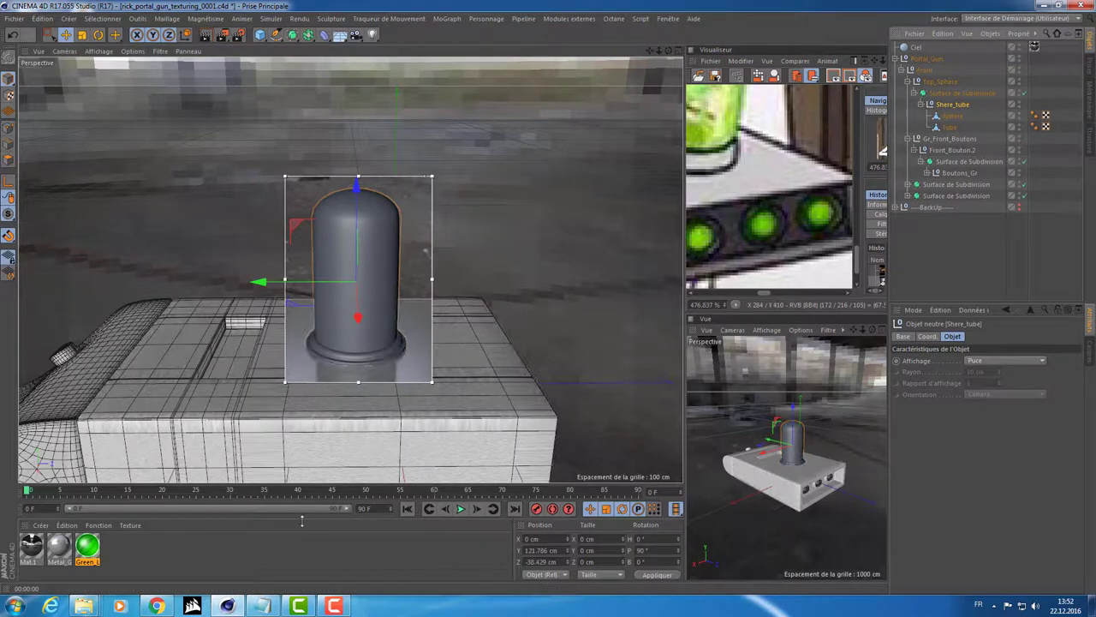
left_click(58, 544)
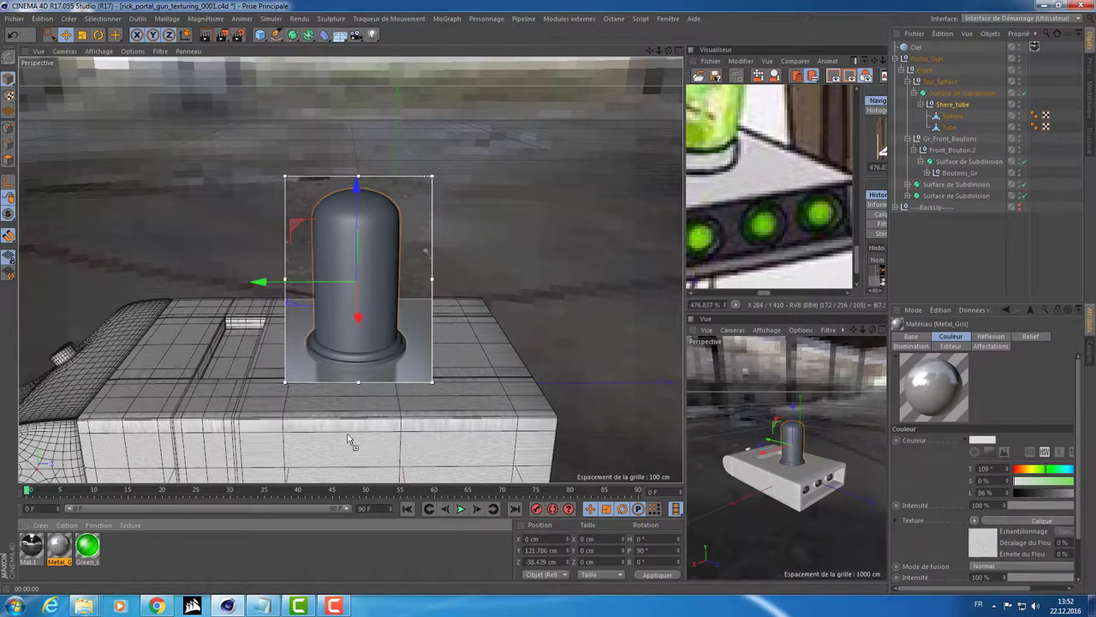
- Apply Metal_Gris to the Tube and Green_Light to the Sphere capsule
left_click_drag(953, 130, 952, 128)
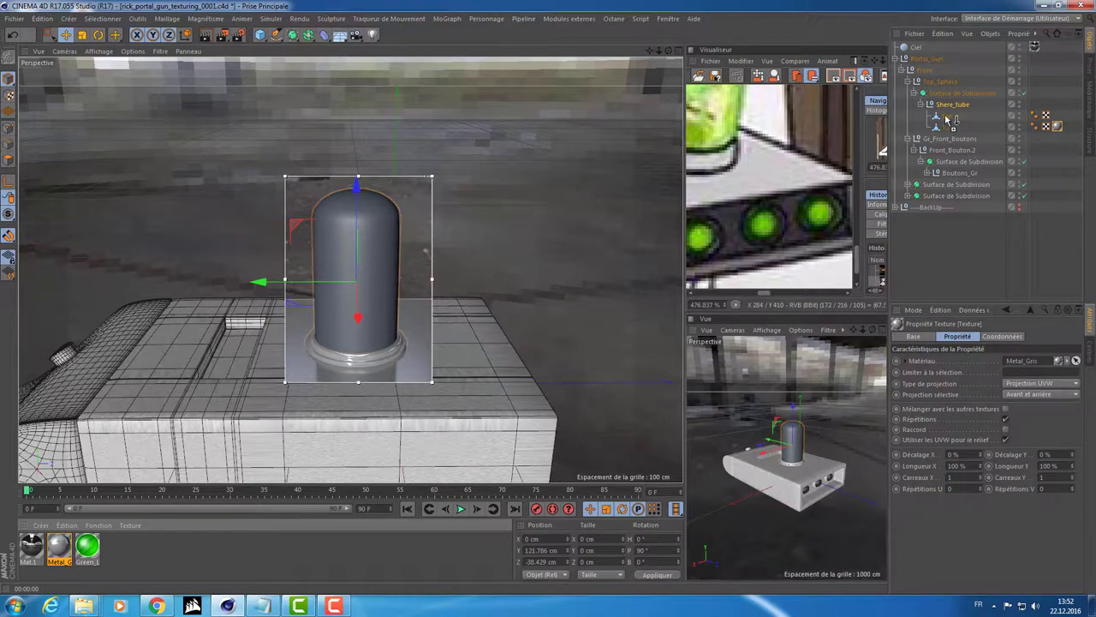
left_click_drag(949, 120, 950, 117)
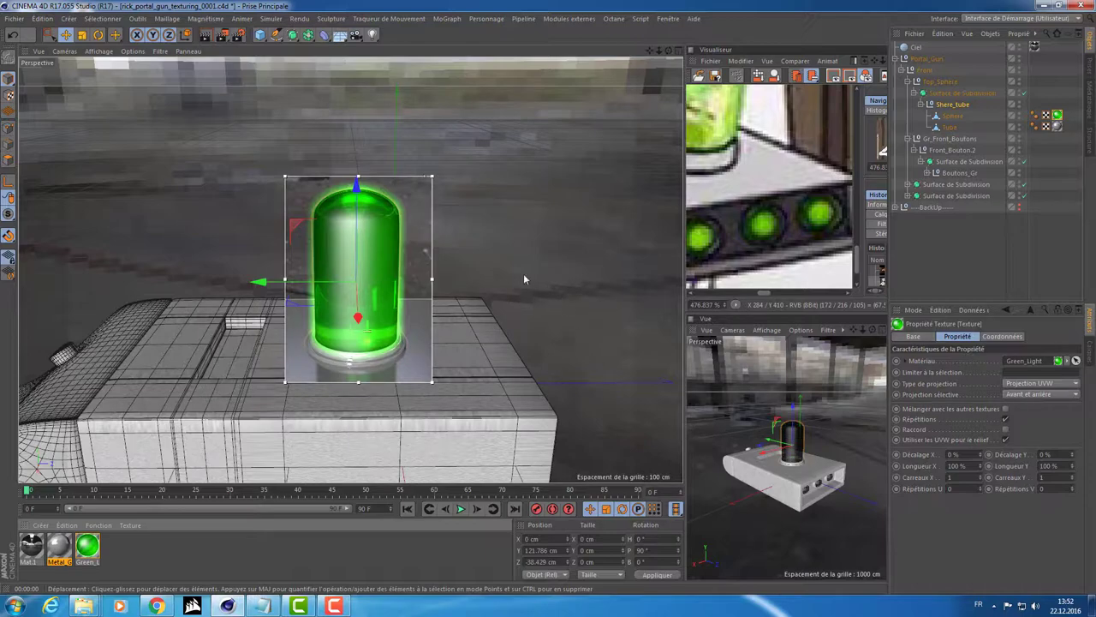
left_click_drag(518, 268, 488, 340, "alt")
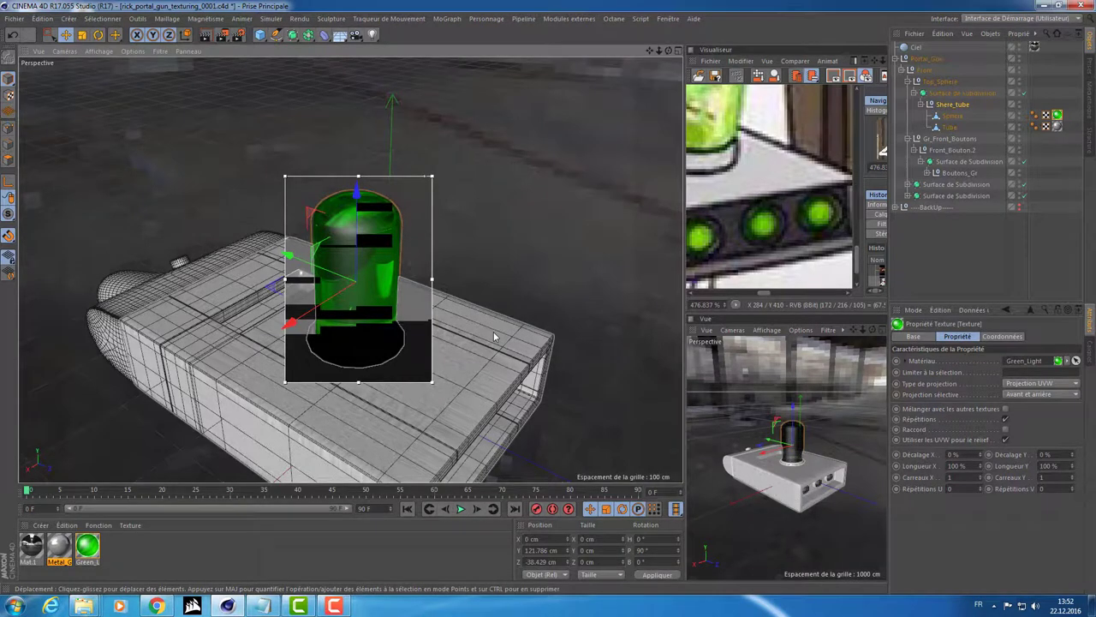
- Enlarge the interactive render region and orbit around the gun to preview the green pillar
scroll(493, 332, "down", 3)
scroll(450, 339, "down", 3)
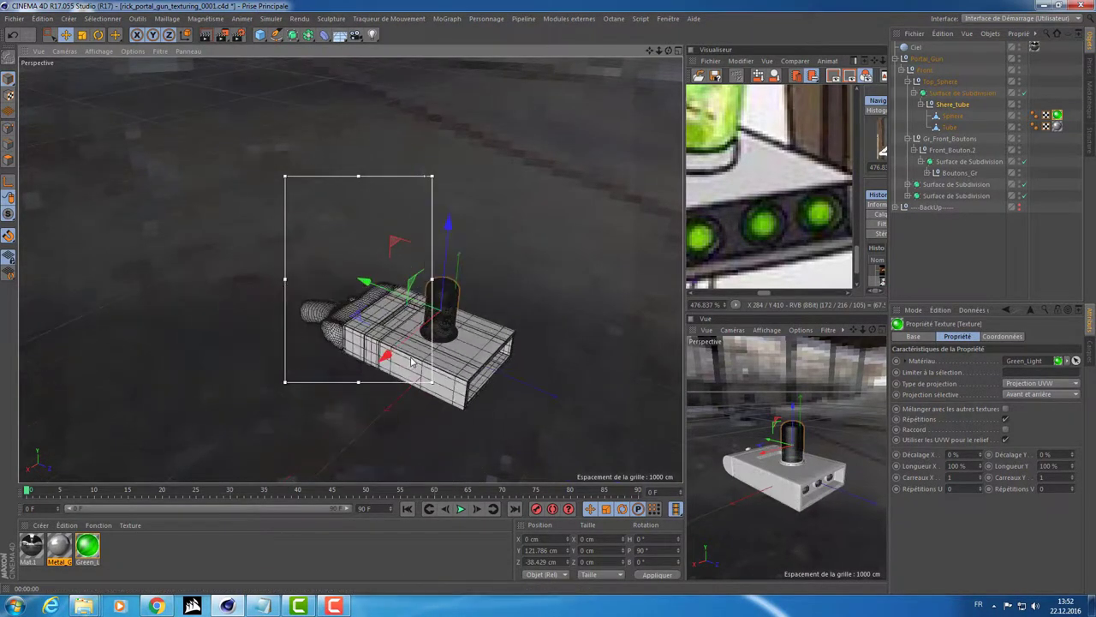
left_click_drag(432, 175, 591, 105)
left_click_drag(279, 379, 199, 354)
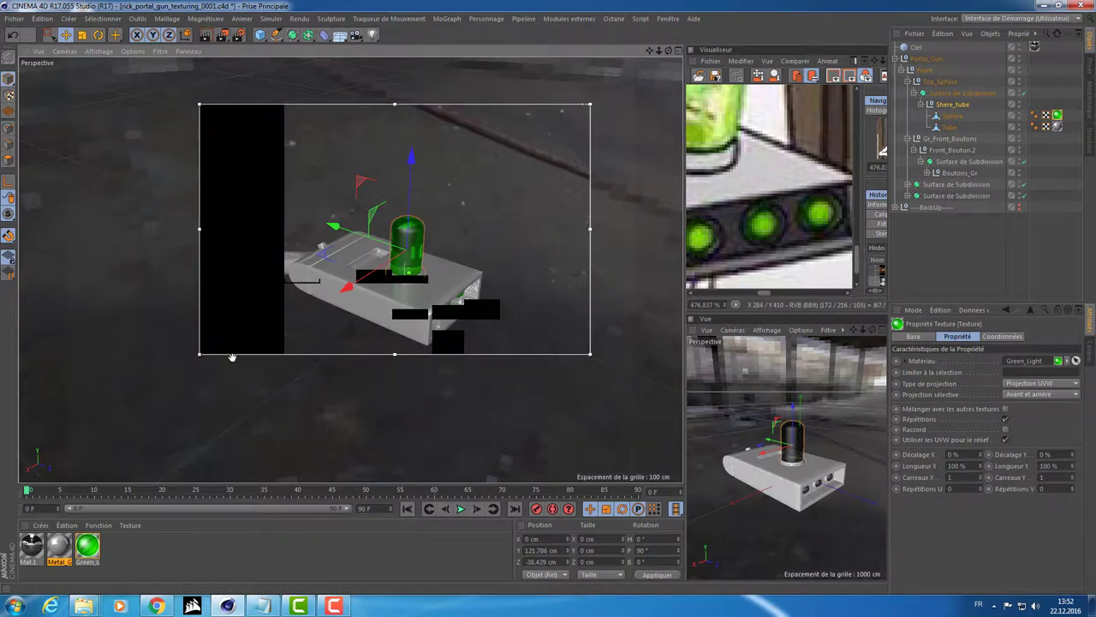
scroll(428, 230, "up", 2)
scroll(427, 230, "up", 1)
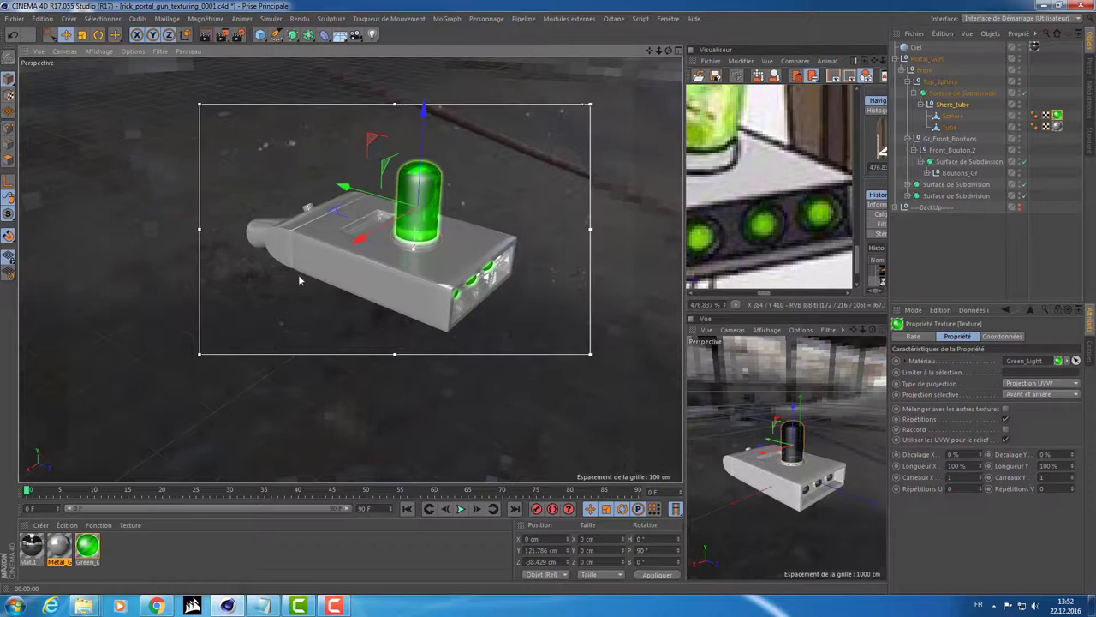
left_click_drag(298, 274, 384, 255, "alt")
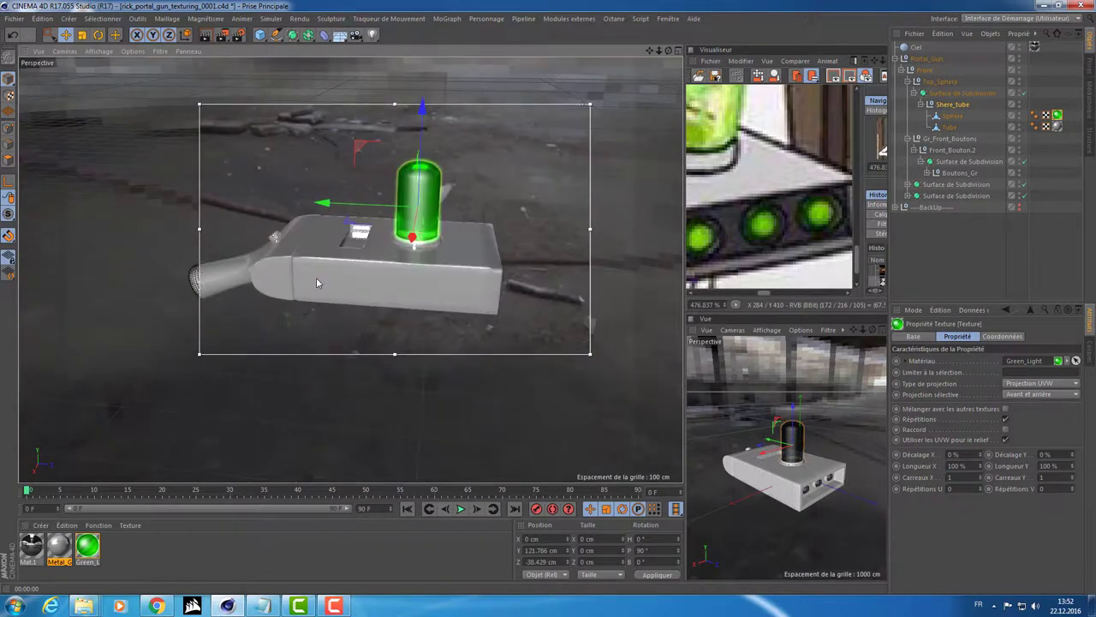
left_click_drag(286, 280, 74, 543, "alt")
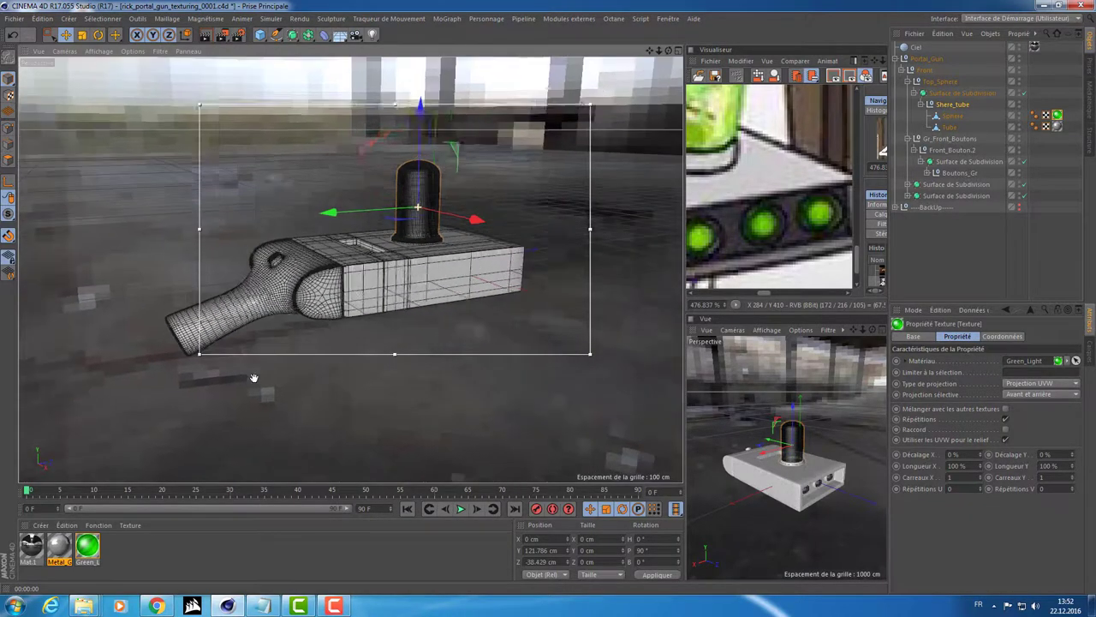
- Raise Metal_Gris's Calque 1 reflection roughness from 11 % to 42 %
double_click(58, 545)
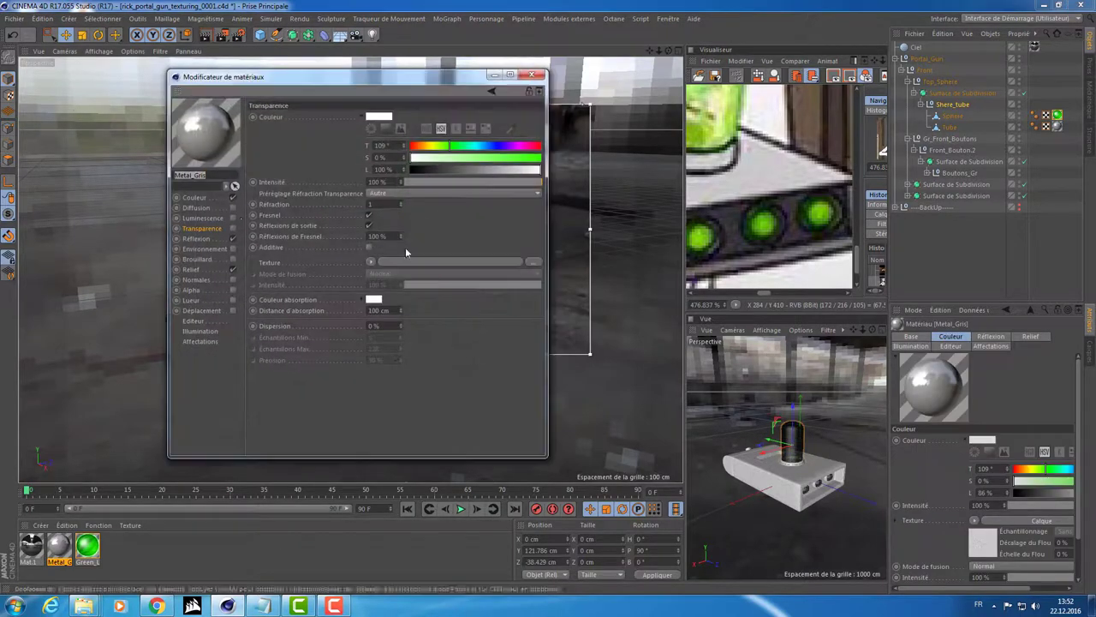
left_click(196, 238)
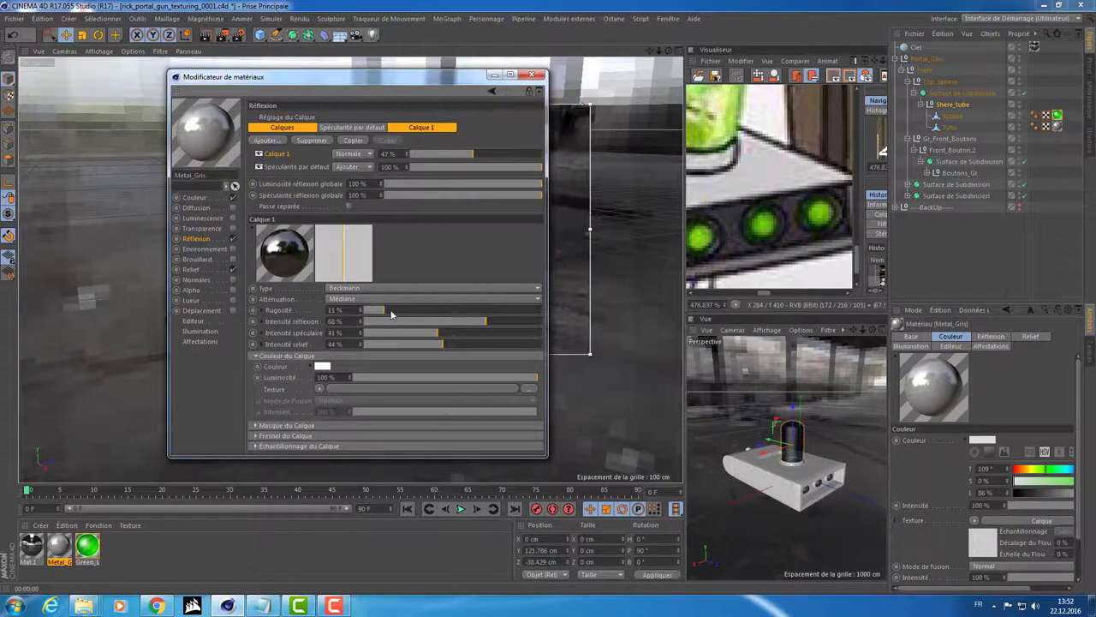
left_click_drag(390, 311, 439, 310)
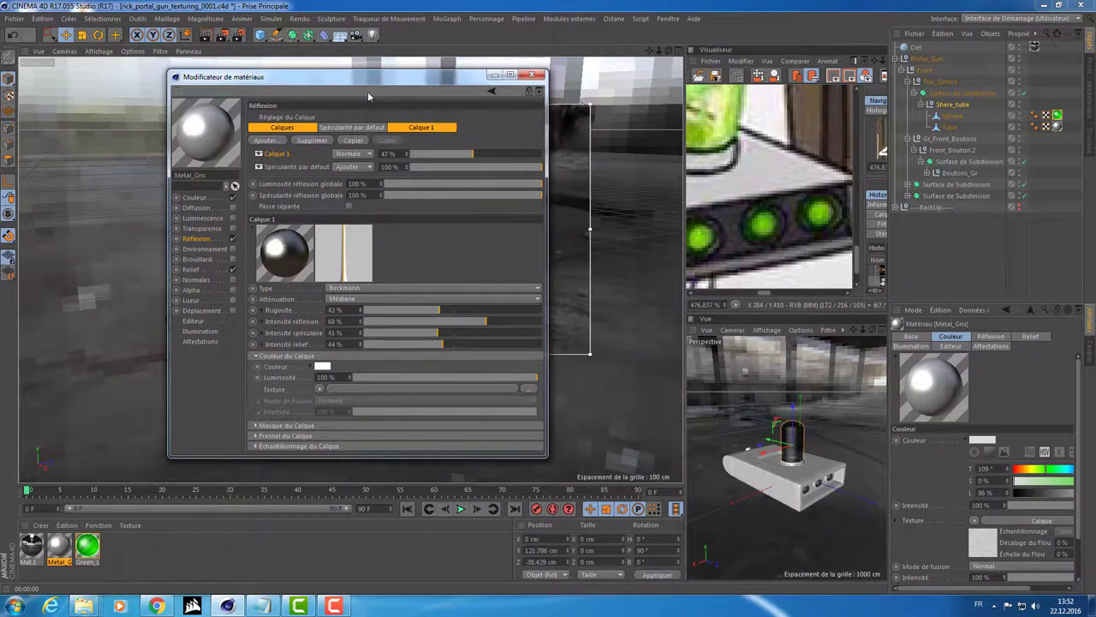
- Move the Material Editor aside and orbit to look steeply down onto the gun's top
left_click_drag(364, 73, 809, 119)
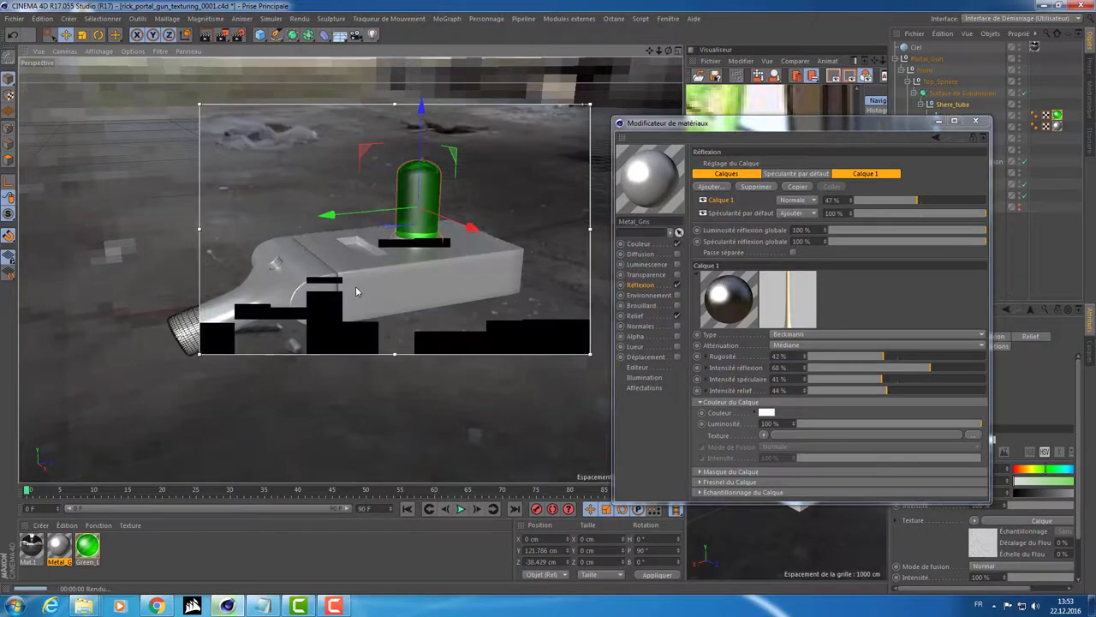
scroll(355, 286, "up", 3)
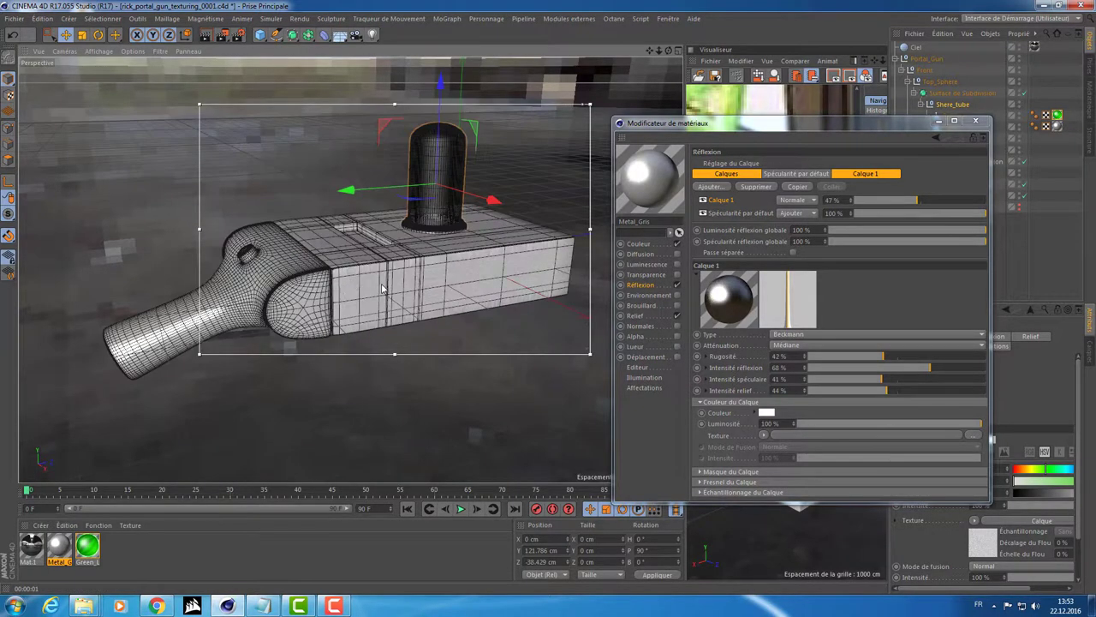
left_click_drag(431, 276, 397, 238, "alt")
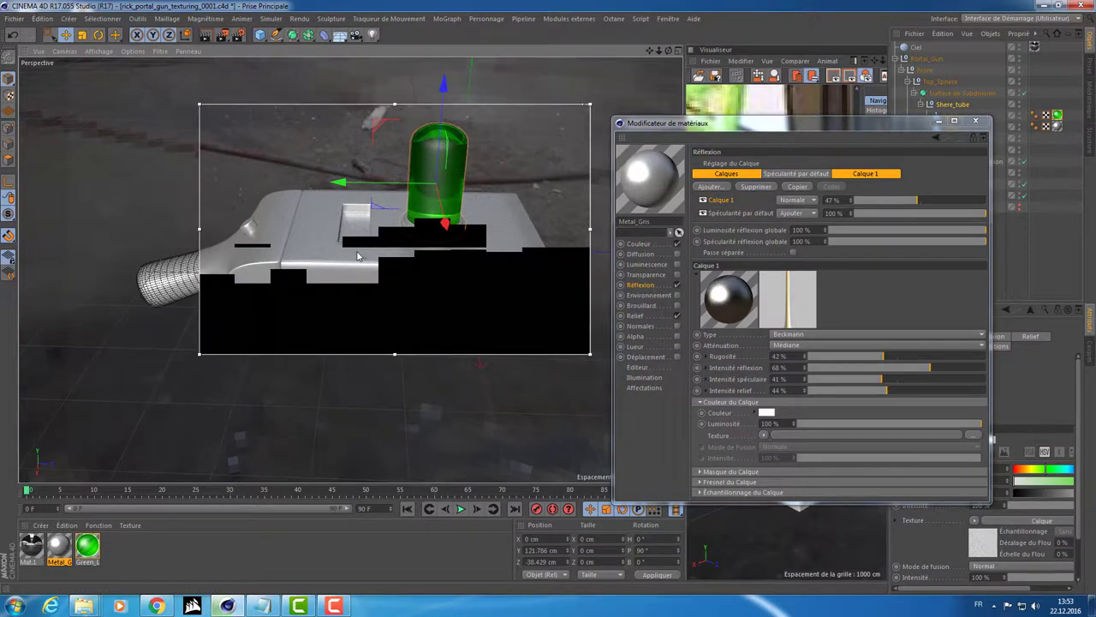
scroll(401, 229, "up", 3)
scroll(401, 230, "up", 2)
mouse_move(401, 230)
left_mouse_down("alt")
mouse_move(339, 244)
mouse_move(428, 205)
mouse_move(399, 202)
mouse_move(356, 136)
left_mouse_up("alt")
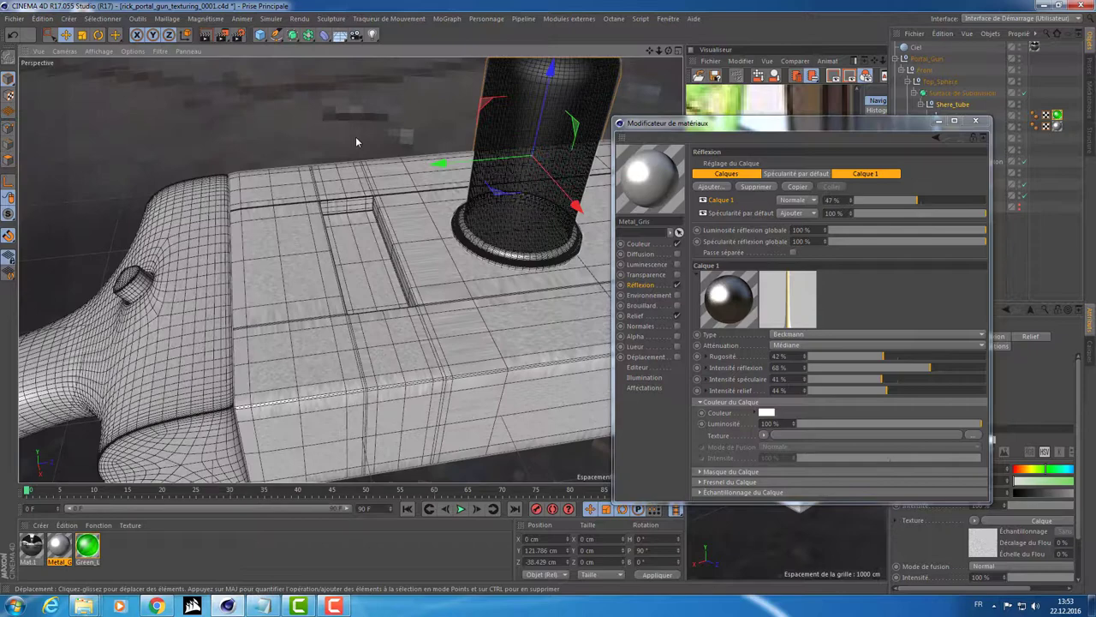
- Add a cube and move it toward the top slot in the Top view
left_click(259, 35)
left_click_drag(585, 271, 268, 272, "alt")
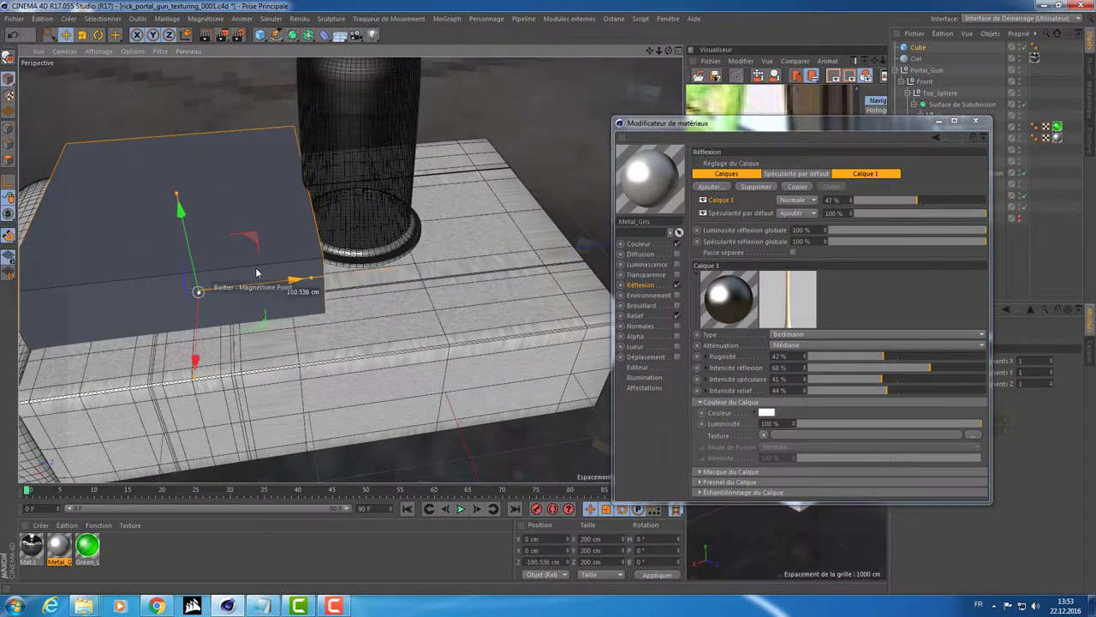
middle_click(268, 272)
middle_click(514, 141)
key("o")
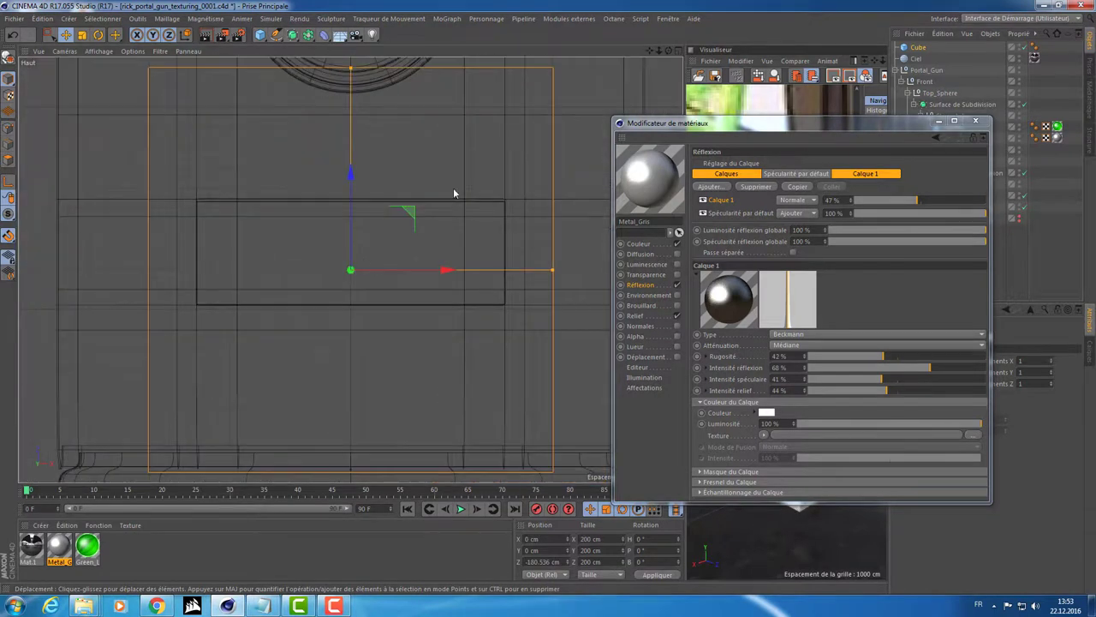
left_click_drag(354, 226, 361, 203)
scroll(481, 214, "down", 3)
- Size the cube to 151.17 cm wide and 49.492 cm deep, snapped to the slot
left_click_drag(532, 241, 492, 238)
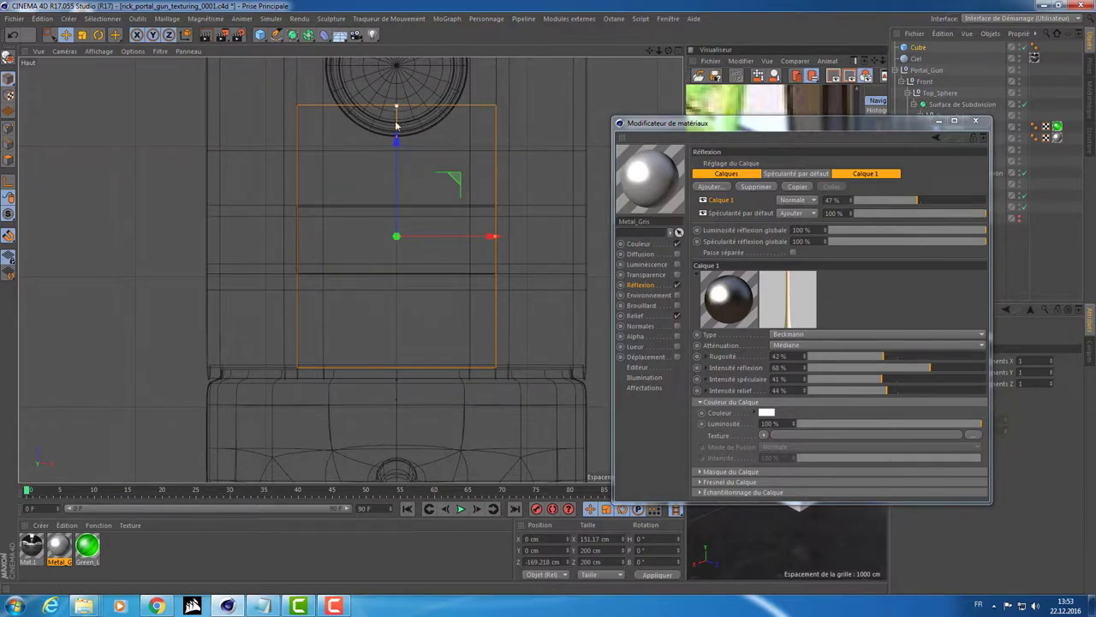
left_click_drag(403, 106, 401, 206)
scroll(400, 207, "up", 3)
scroll(422, 211, "up", 1)
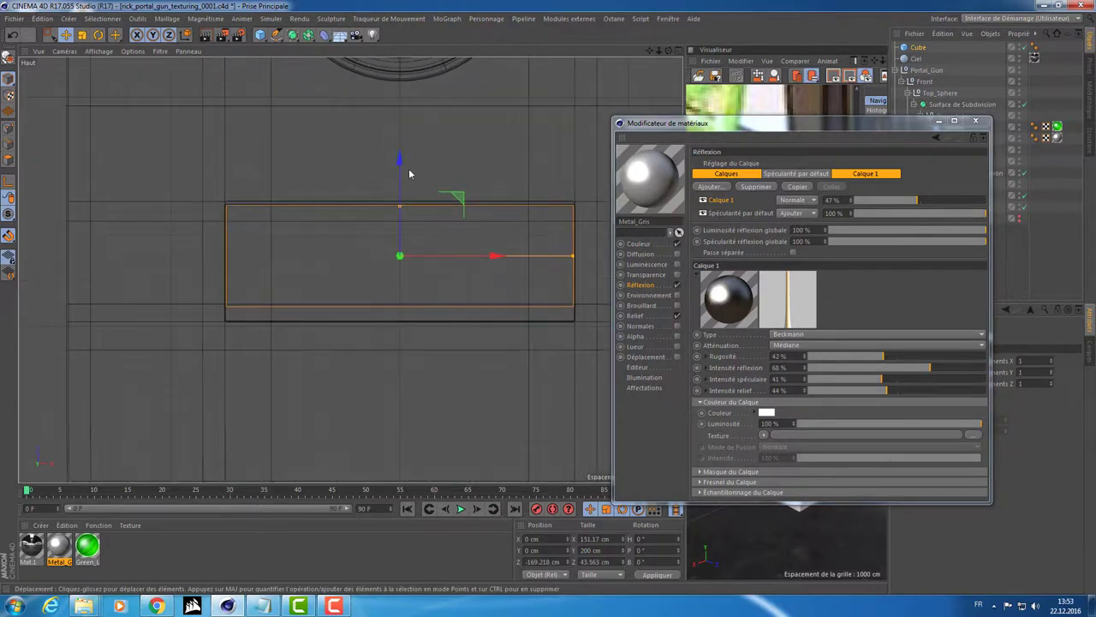
left_click_drag(399, 254, 399, 261)
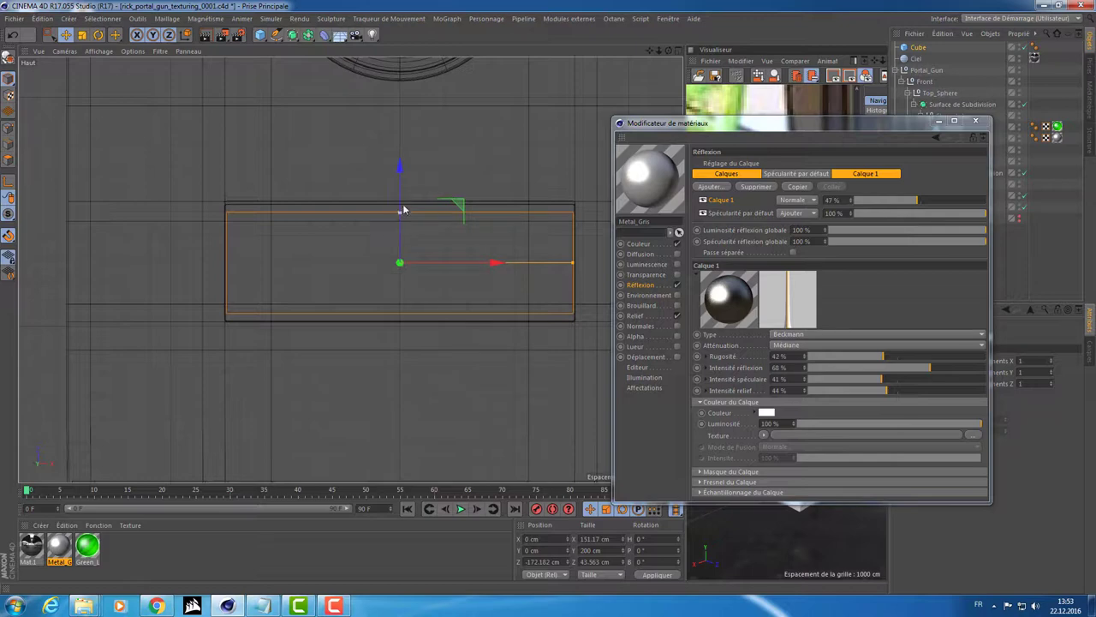
left_click_drag(403, 209, 399, 206)
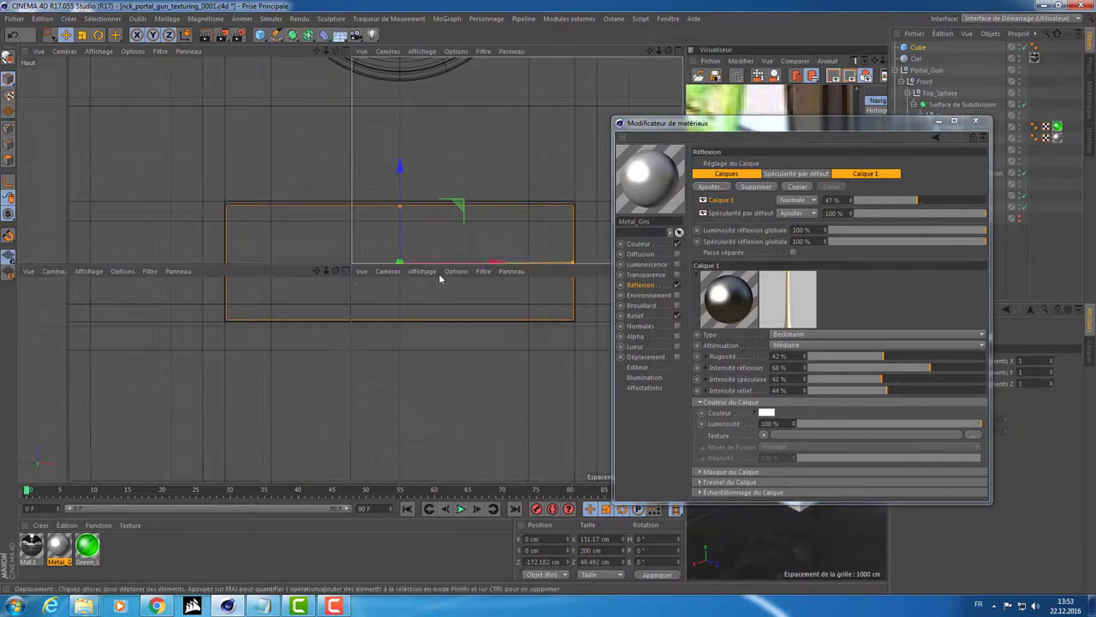
- In the Front view, flatten the cube into a thin slab and raise it onto the gun's top
middle_click(438, 273)
middle_click(472, 377)
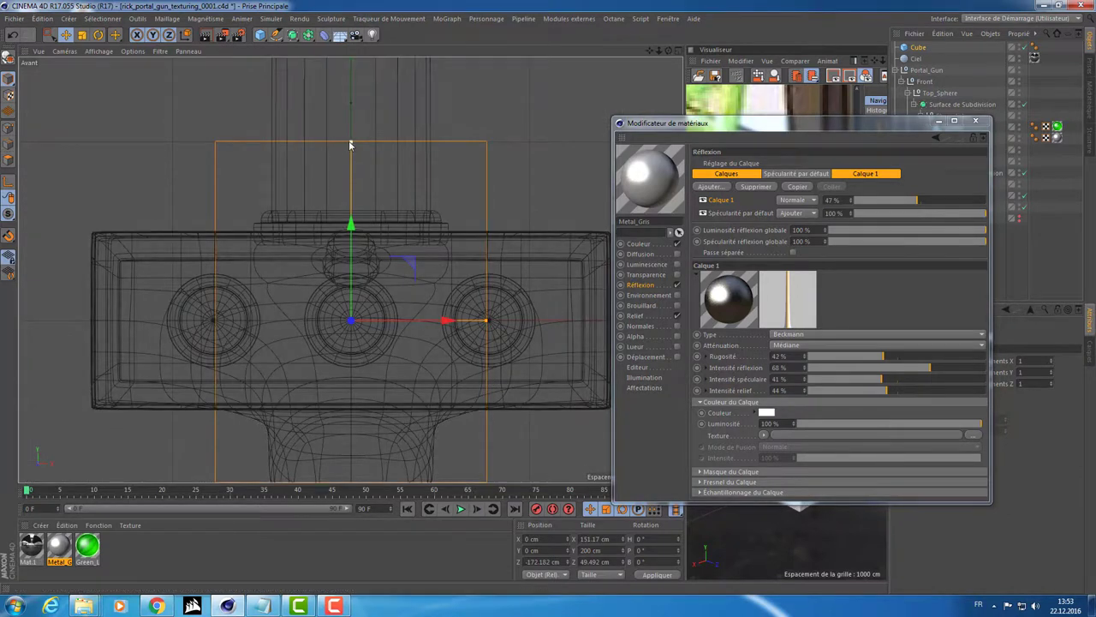
left_click_drag(349, 141, 343, 316)
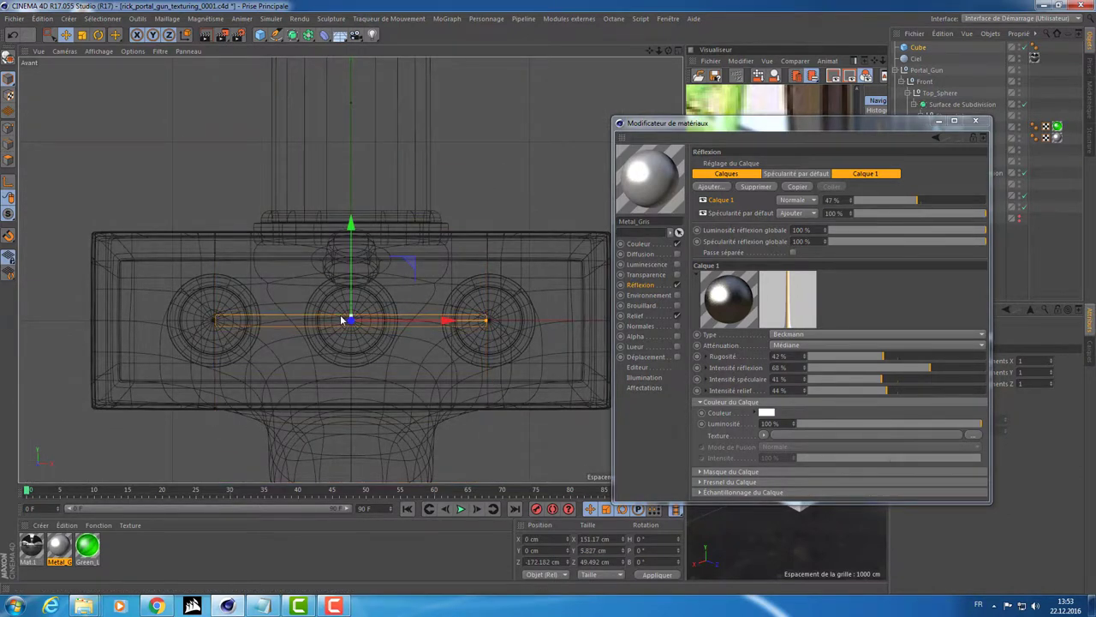
left_click_drag(352, 283, 351, 195)
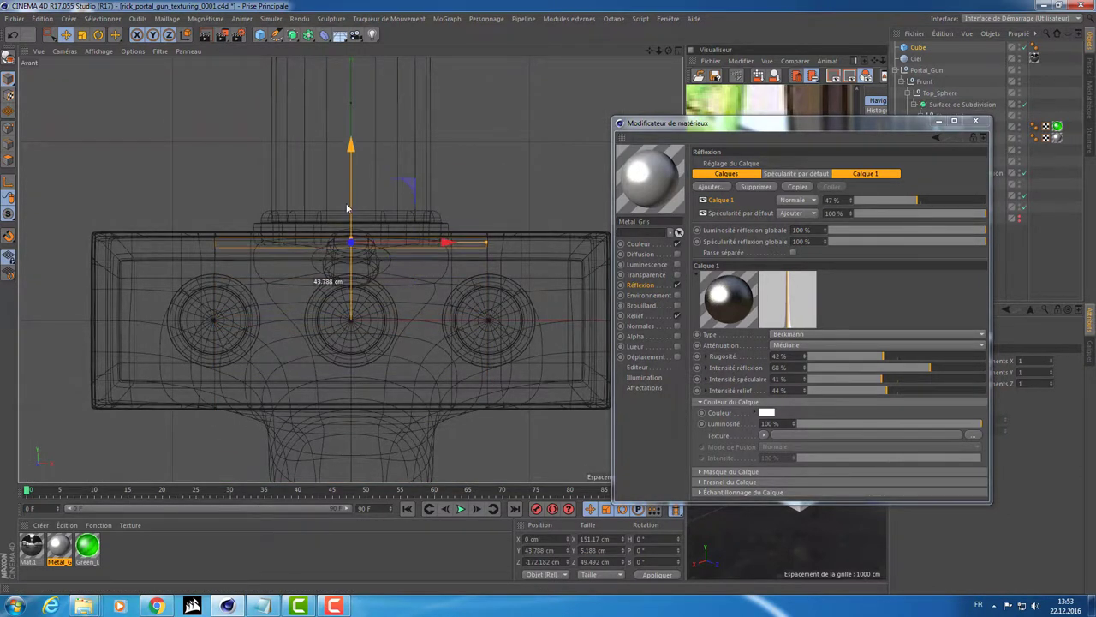
middle_click(323, 217)
middle_click(203, 257)
mouse_move(204, 257)
left_mouse_down("alt")
mouse_move(268, 230)
mouse_move(195, 341)
mouse_move(215, 303)
left_mouse_up("alt")
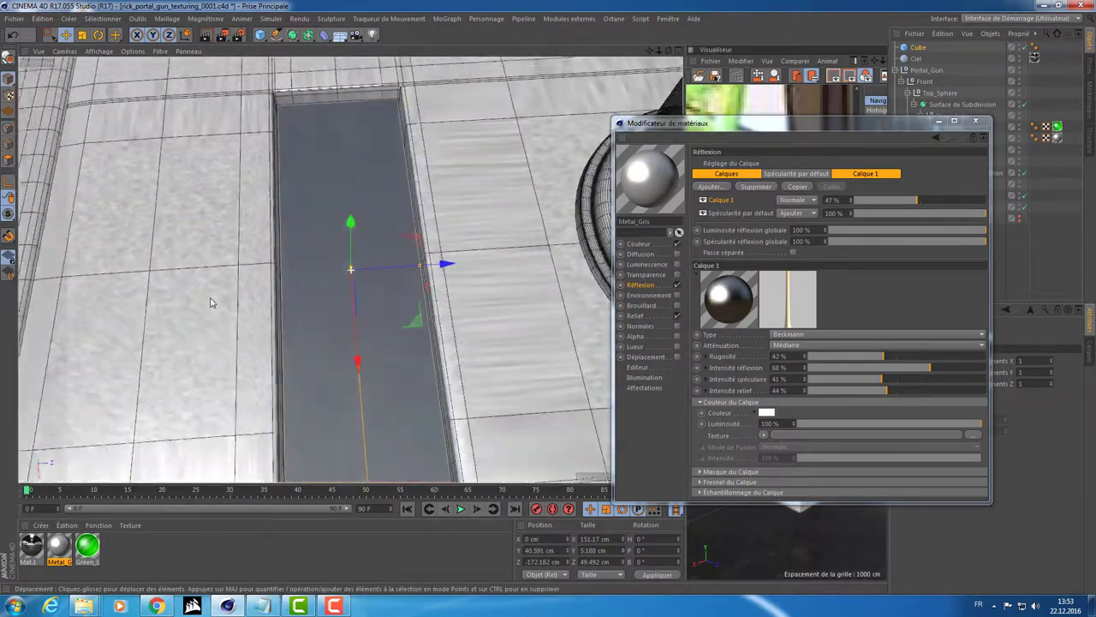
- Close the Material Editor and bevel the panel with 2 subdivisions and a 0.594 cm radius
left_click(975, 124)
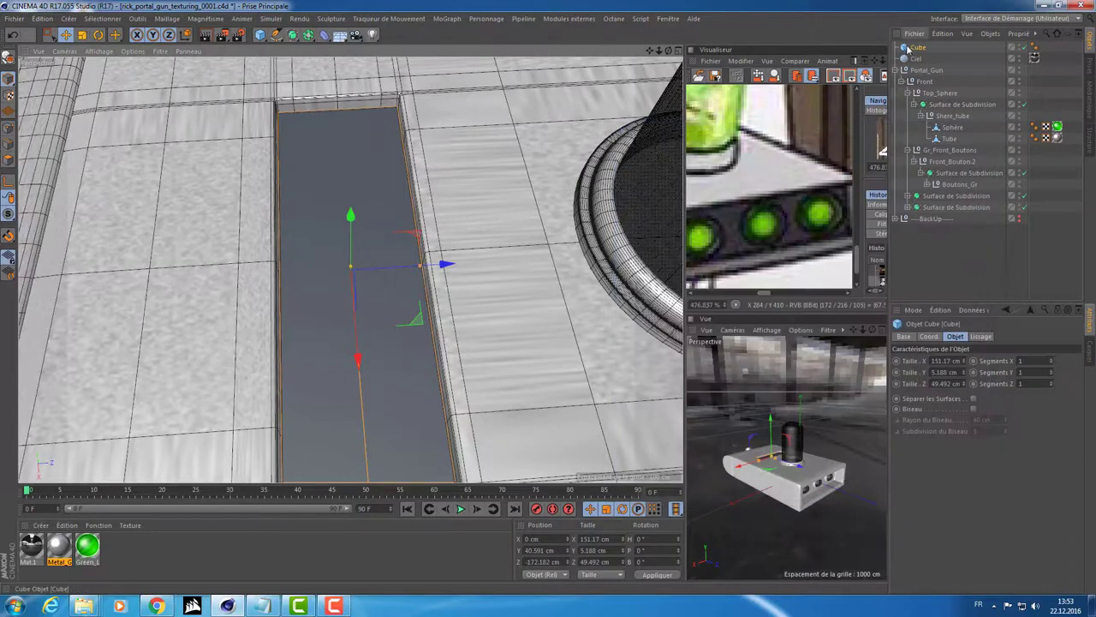
left_click(974, 408)
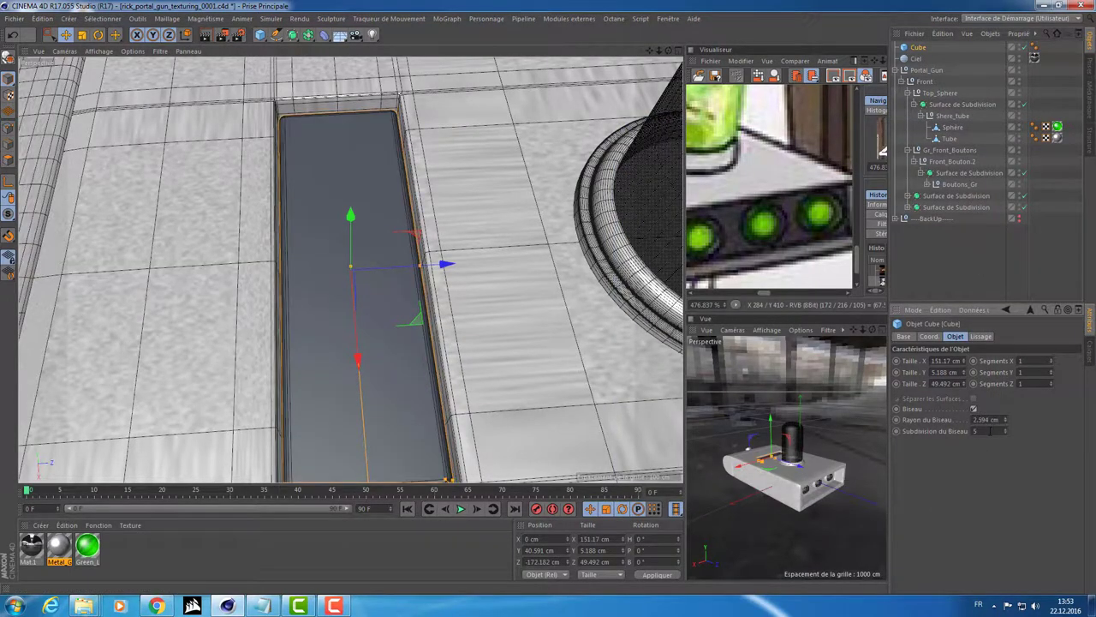
key("Return")
scroll(378, 144, "down", 1)
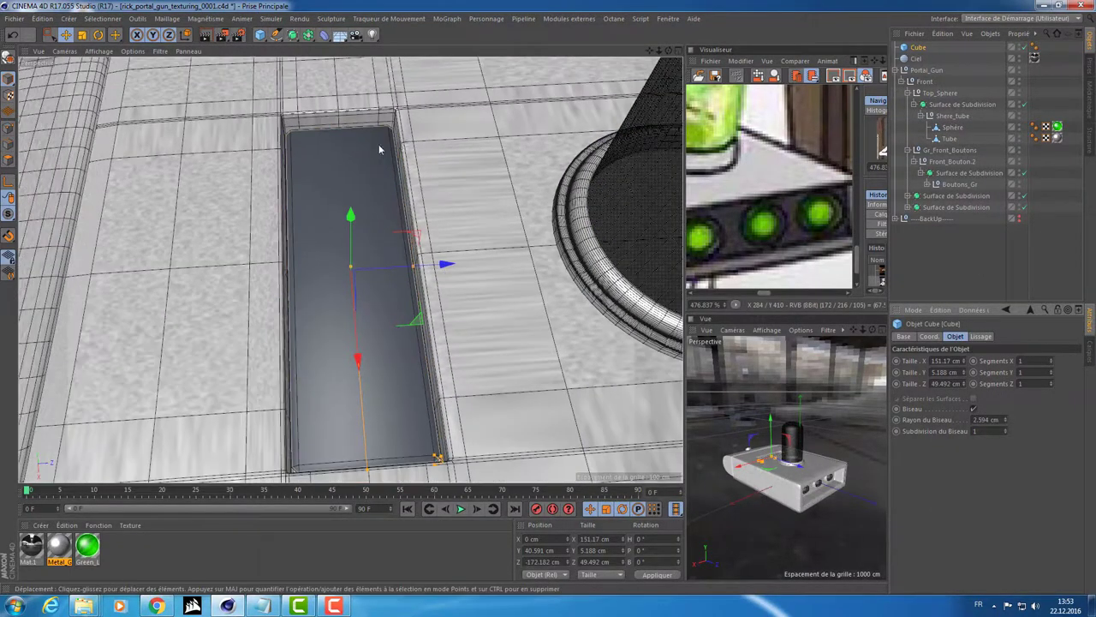
scroll(378, 153, "up", 2)
scroll(441, 166, "up", 2)
scroll(448, 191, "up", 2)
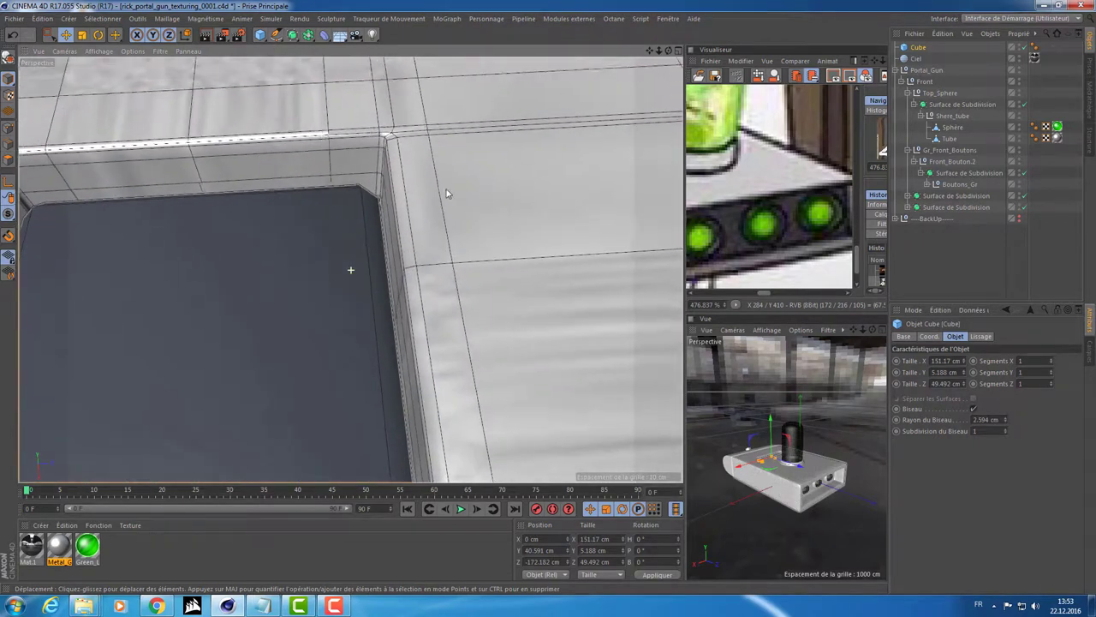
scroll(361, 225, "up", 2)
scroll(350, 262, "down", 1)
scroll(392, 225, "down", 1)
left_click_drag(391, 225, 437, 214, "alt")
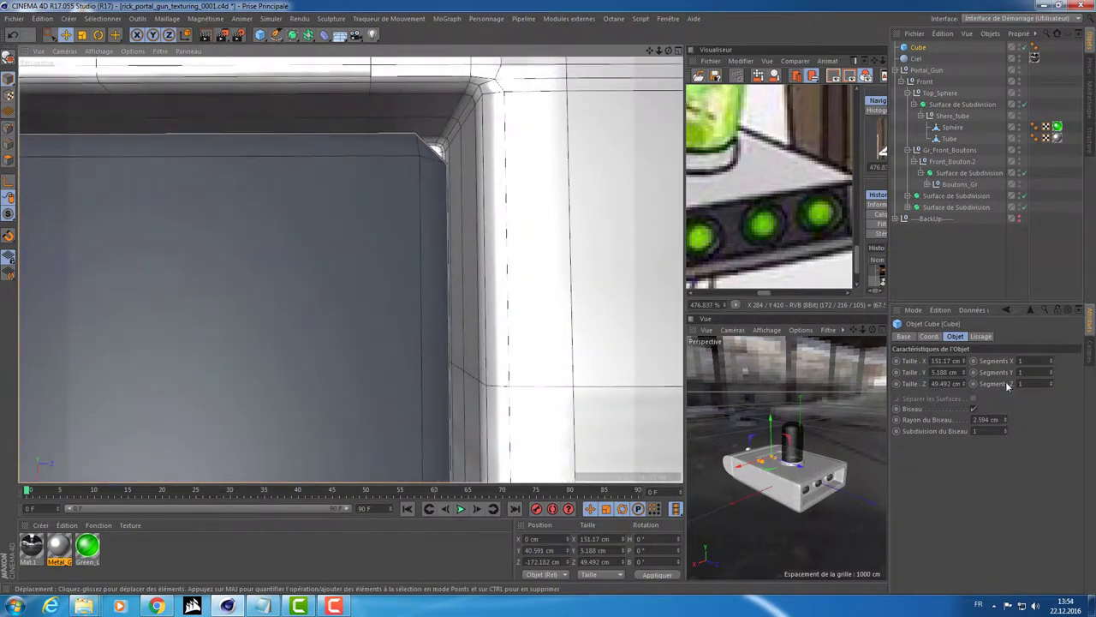
left_click(974, 431)
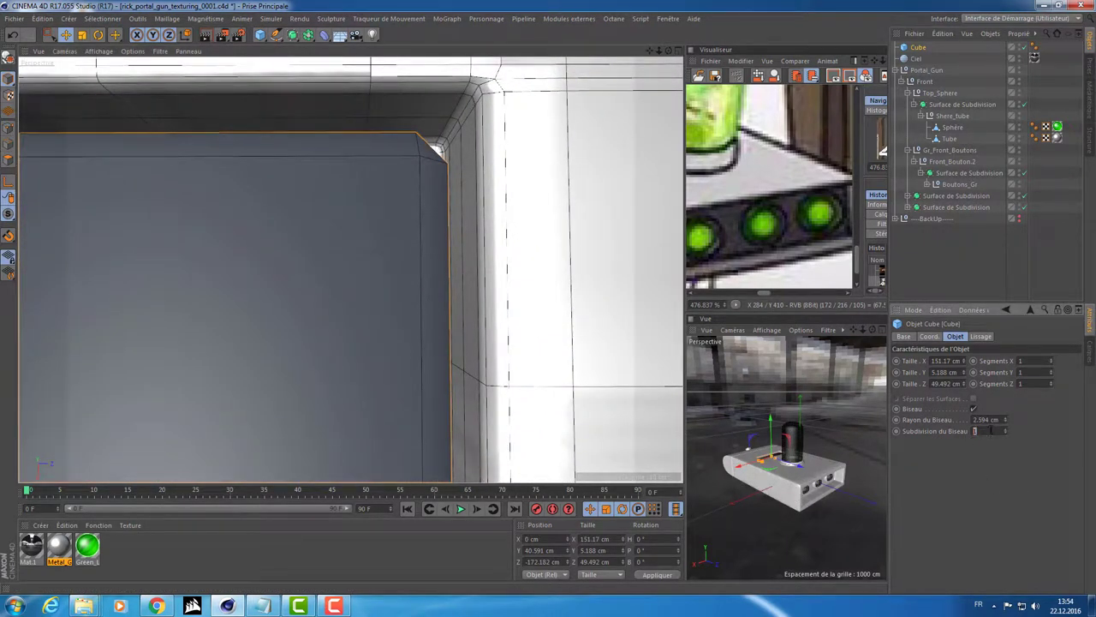
scroll(975, 431, "up", 2)
type("2")
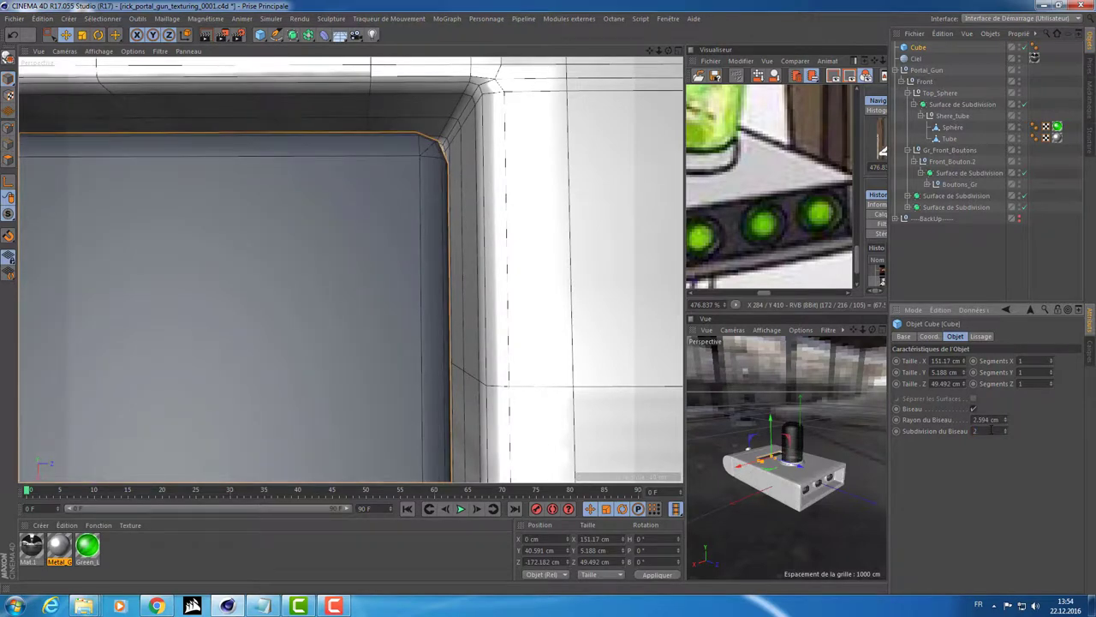
left_click(1006, 420)
left_click(1006, 420)
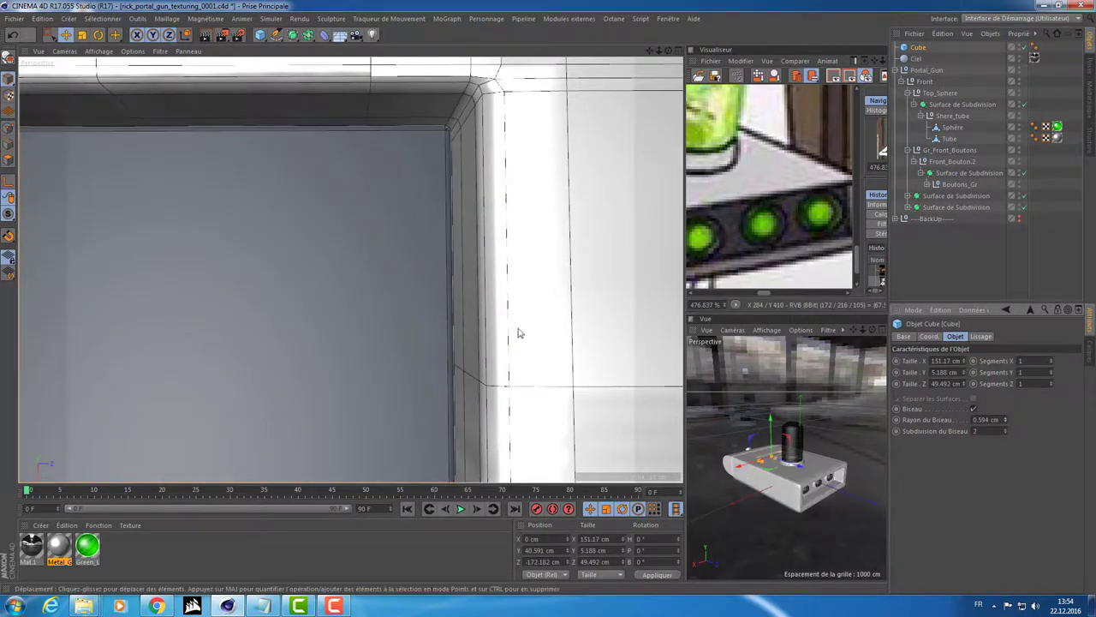
scroll(365, 301, "down", 2)
scroll(365, 304, "down", 1)
scroll(365, 306, "down", 1)
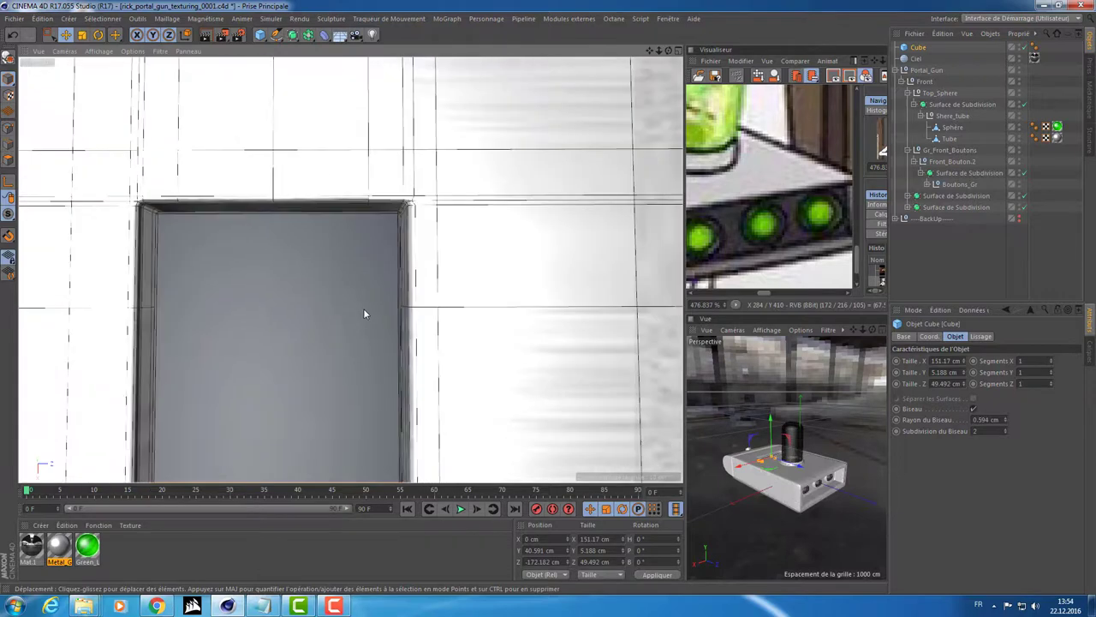
scroll(480, 379, "up", 2)
scroll(276, 262, "up", 2)
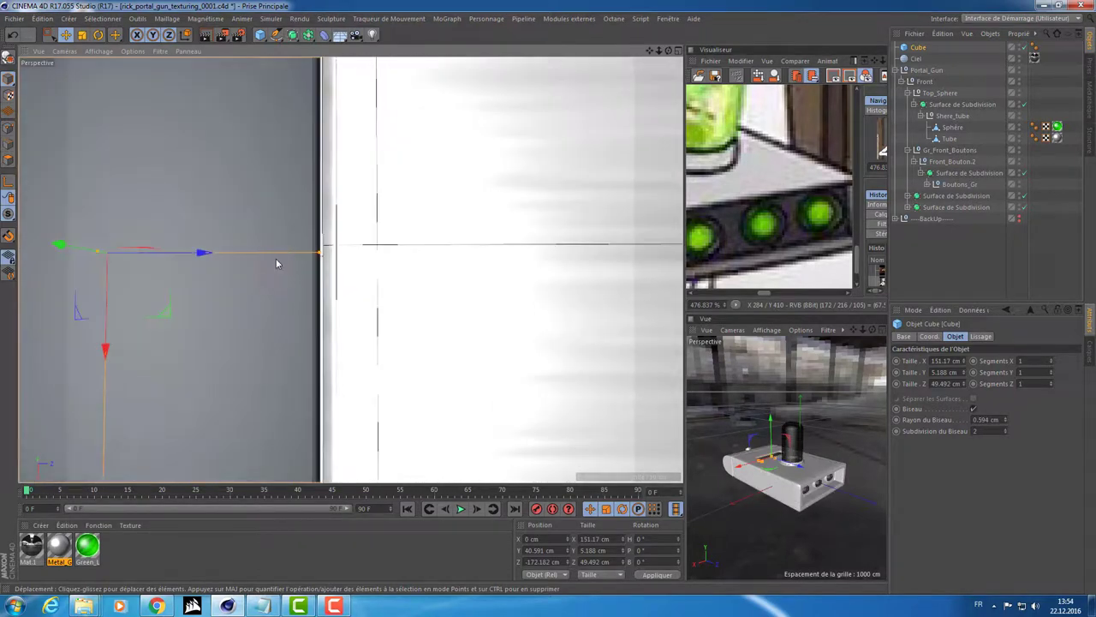
scroll(337, 254, "up", 2)
- Enlarge the panel slightly along Z and X to 152.097 × 50.281 cm
left_click_drag(384, 248, 395, 246)
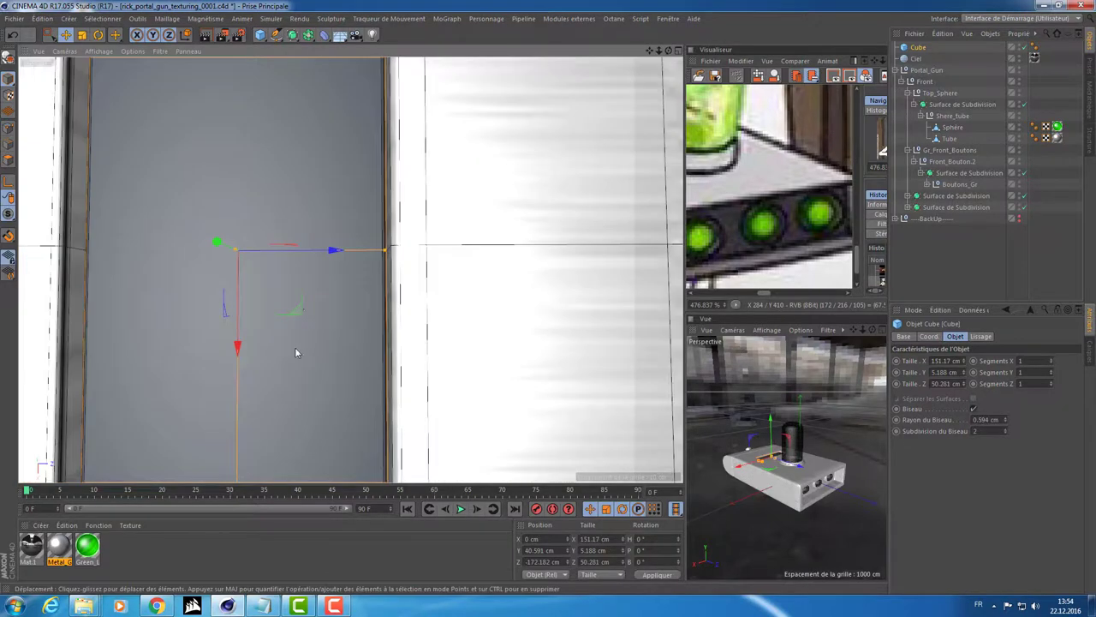
scroll(294, 354, "down", 2)
scroll(363, 349, "up", 3)
scroll(245, 245, "down", 2)
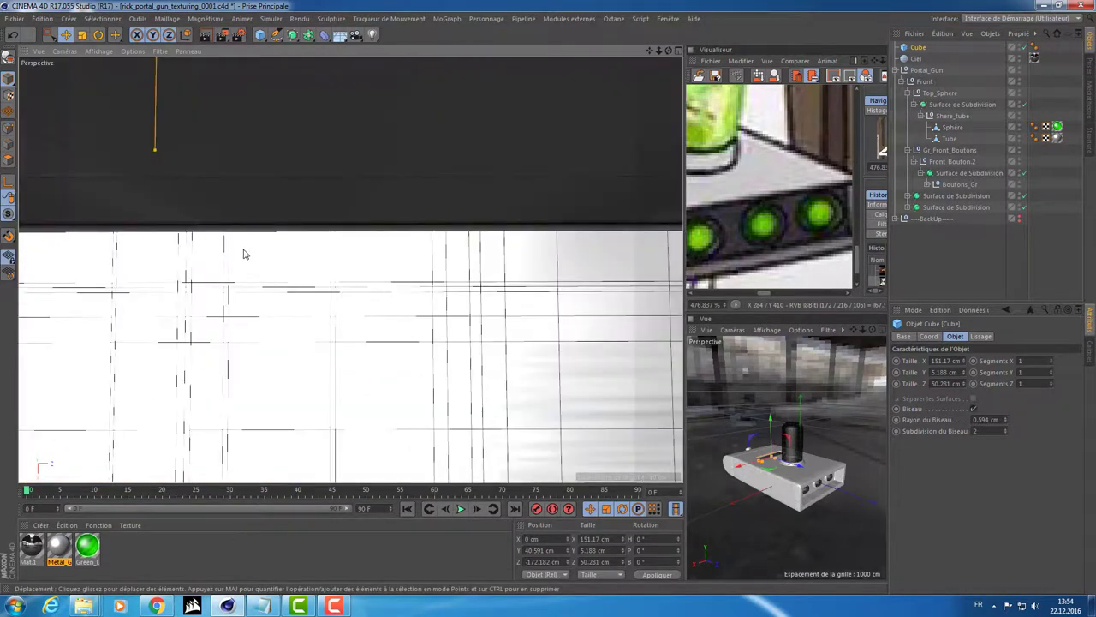
scroll(262, 277, "up", 2)
scroll(248, 261, "up", 2)
scroll(268, 266, "up", 1)
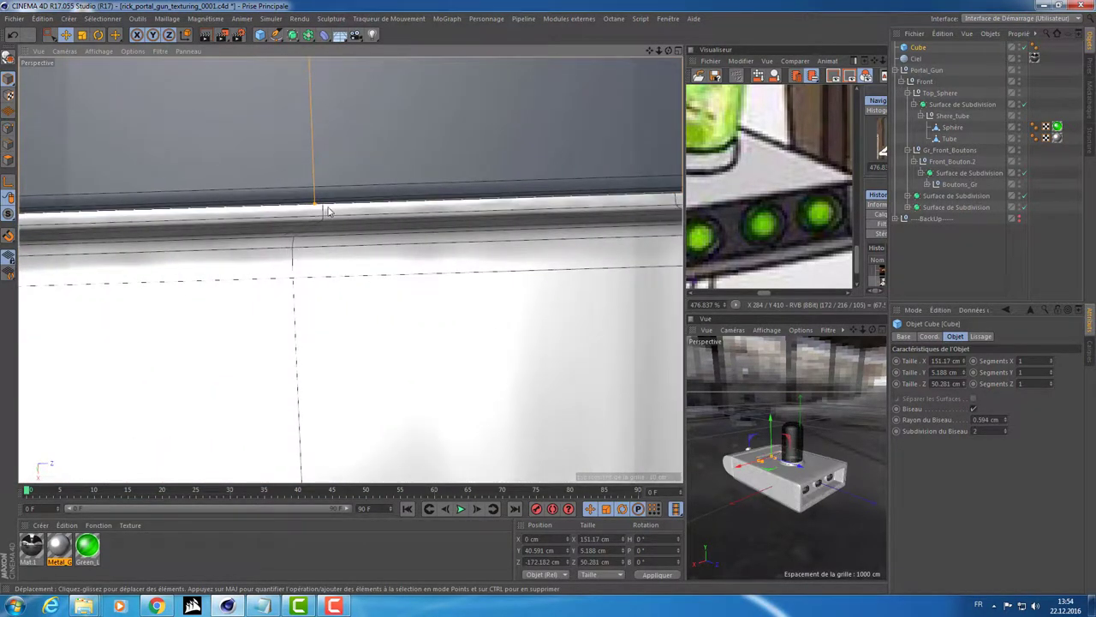
mouse_move(313, 208)
left_mouse_down()
mouse_move(316, 219)
mouse_move(317, 163)
mouse_move(280, 102)
mouse_move(380, 334)
left_mouse_up()
scroll(316, 219, "down", 1)
scroll(342, 210, "down", 3)
scroll(381, 334, "up", 2)
scroll(380, 334, "up", 2)
middle_click_drag(380, 334, 342, 299, "alt")
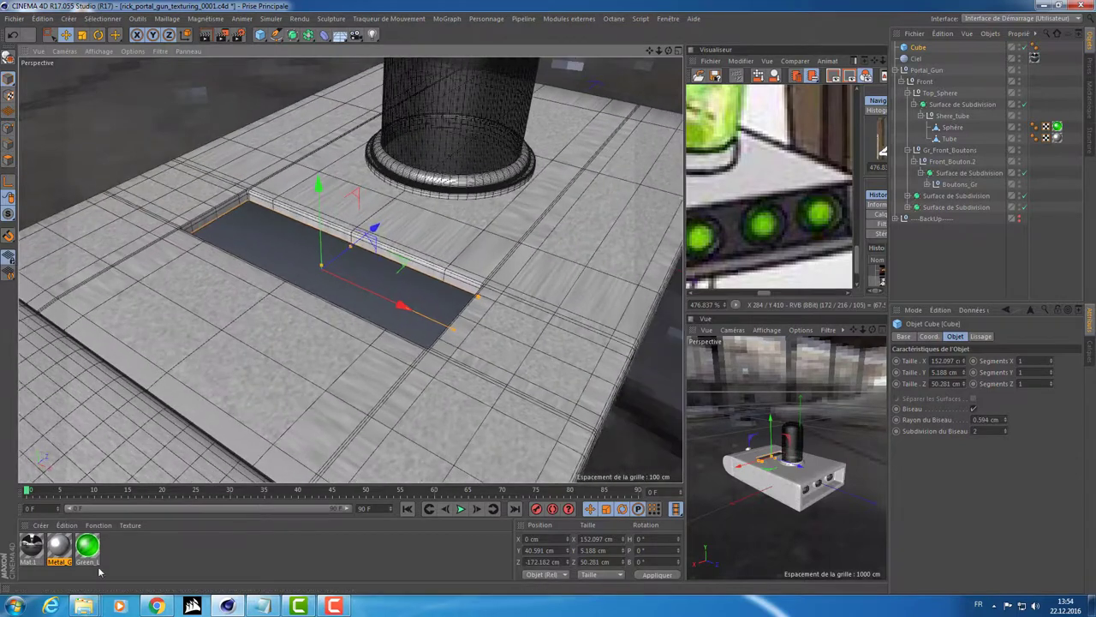
- Duplicate the Green_Light material and rename the copy Red_Light
left_click(86, 545)
left_click_drag(86, 546, 109, 556, "ctrl")
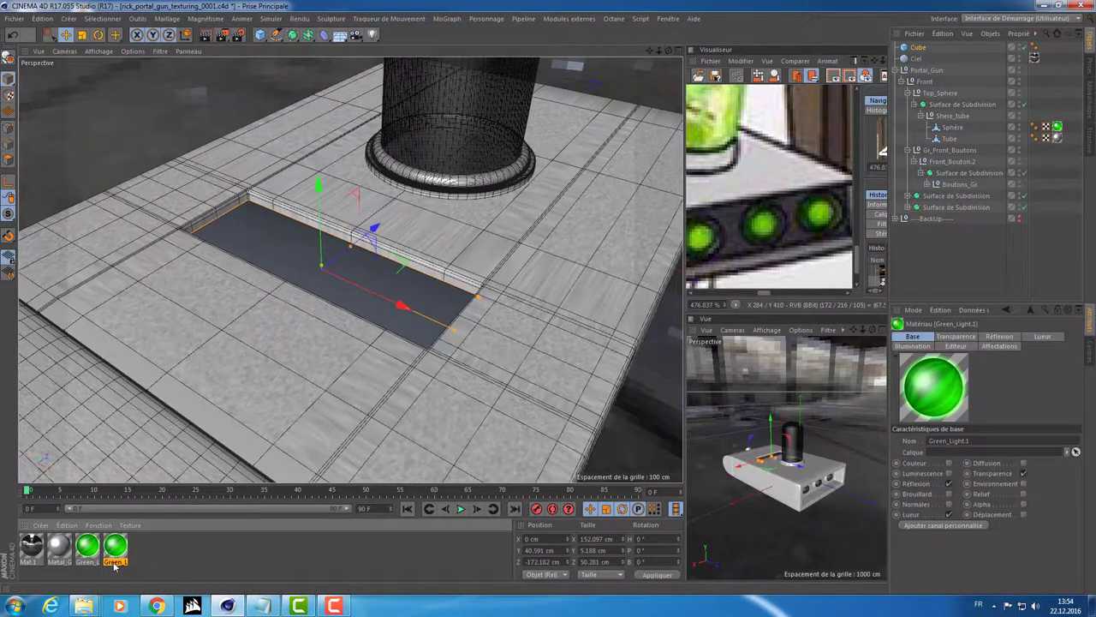
double_click(114, 561)
type("Fu")
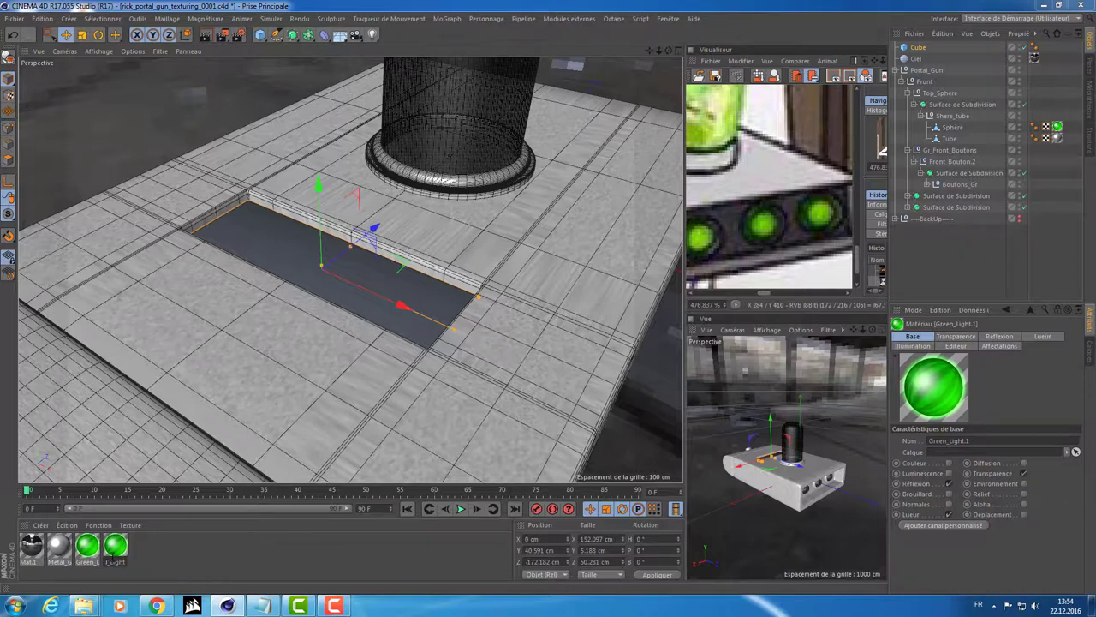
key("Return")
- Turn off Red_Light's transparency and add a Beckmann reflection layer at 7%
double_click(126, 543)
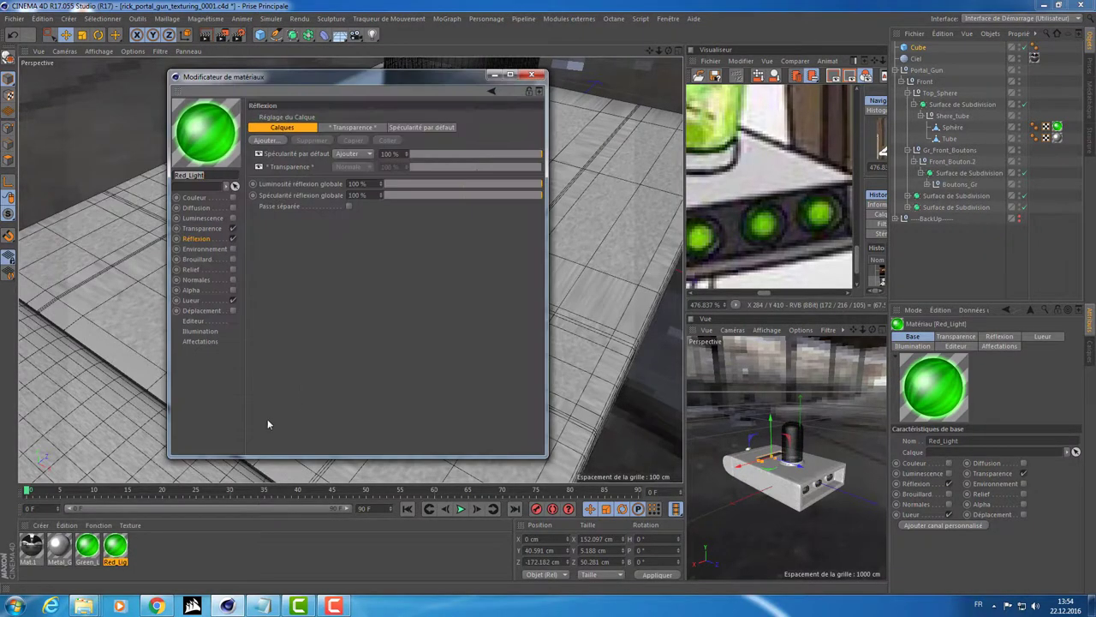
left_click(203, 229)
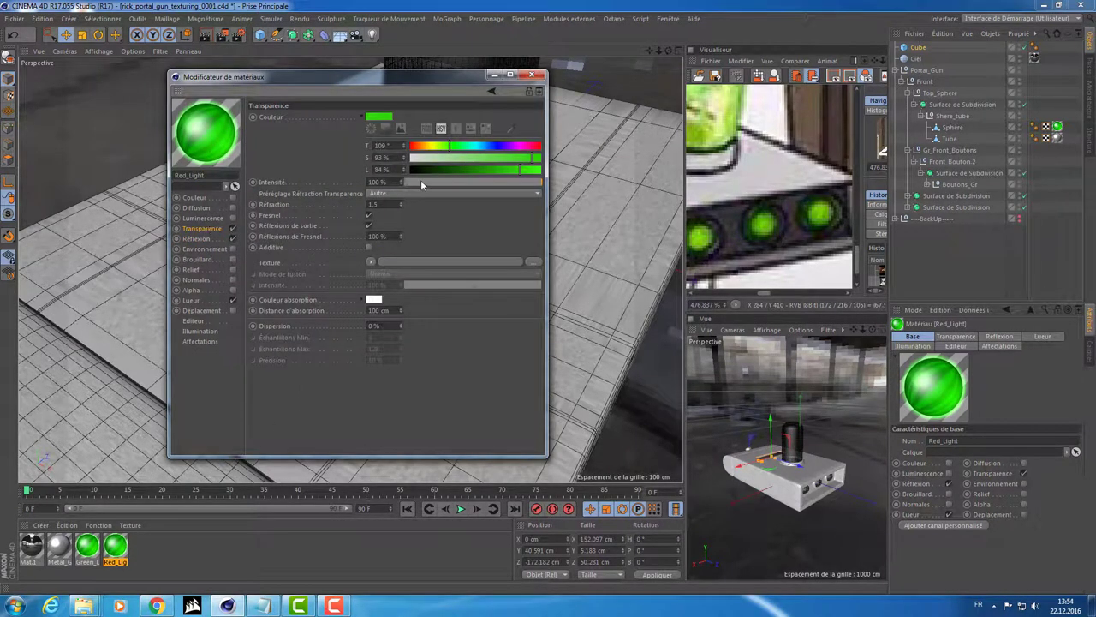
left_click(232, 227)
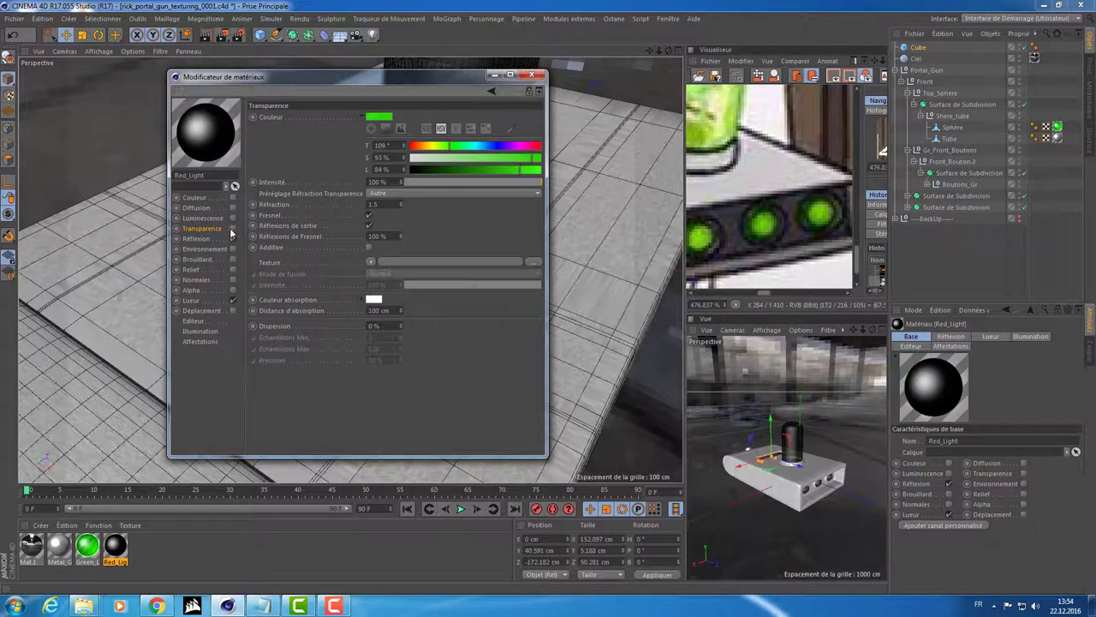
left_click(197, 238)
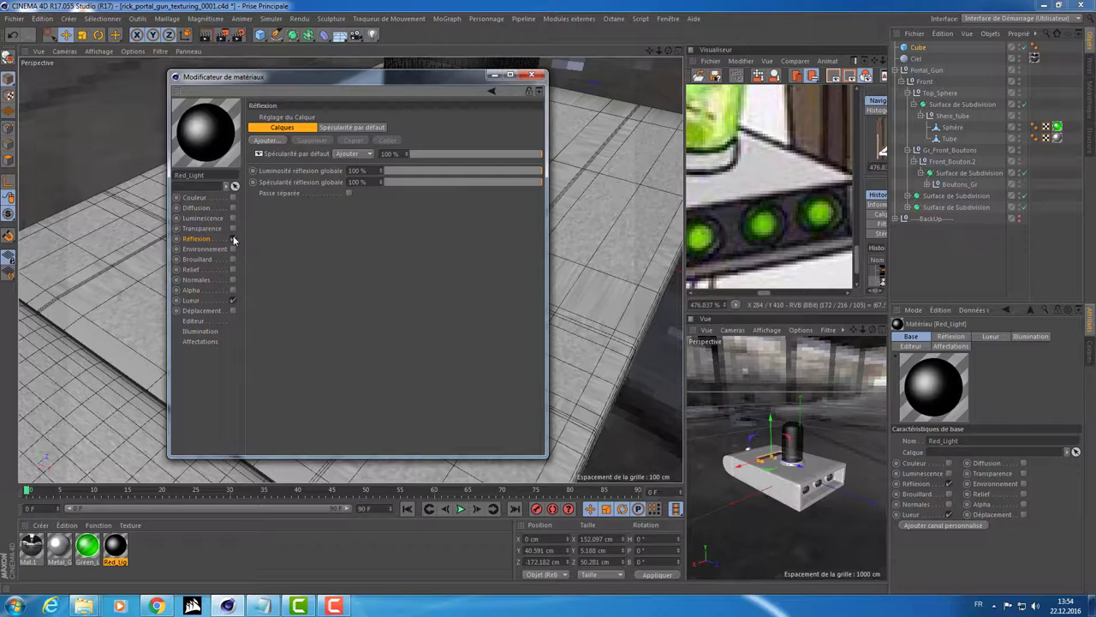
left_click(268, 141)
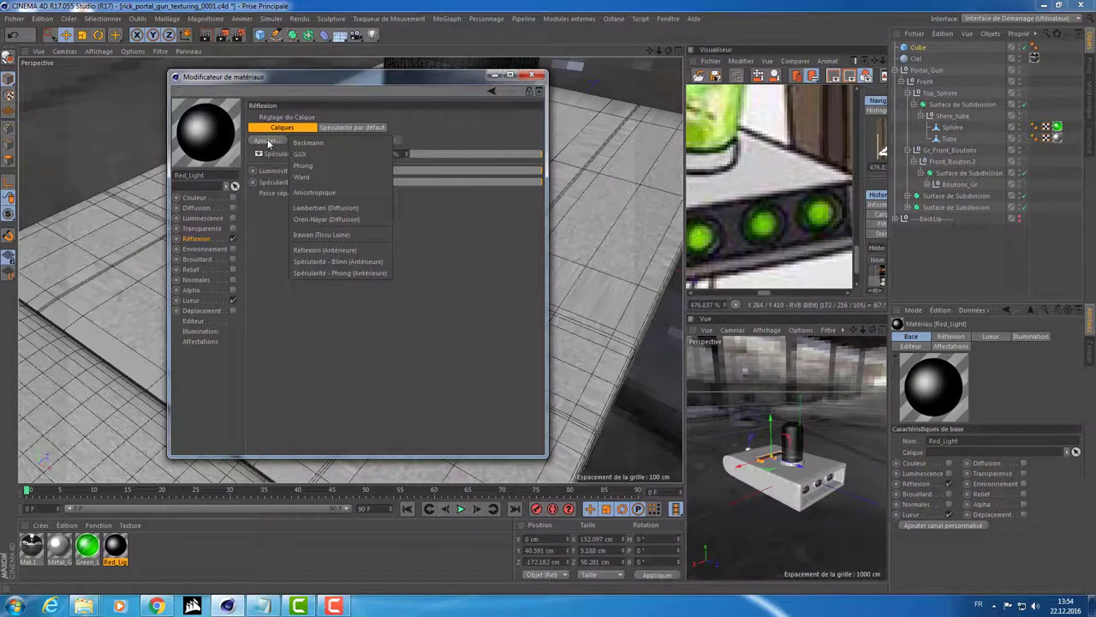
left_click(308, 142)
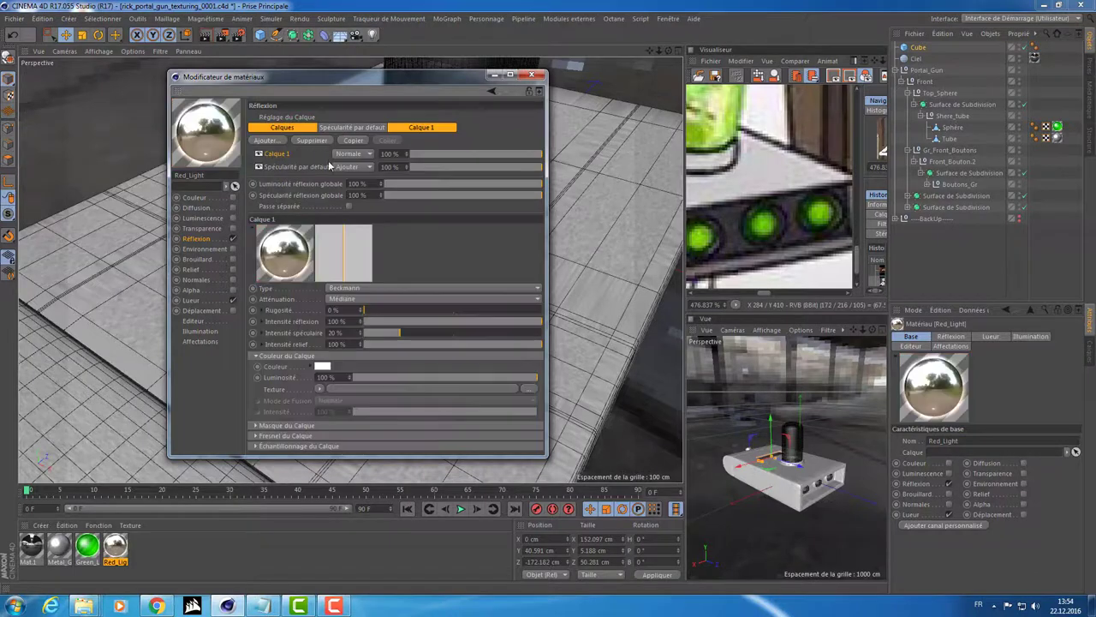
left_click(418, 154)
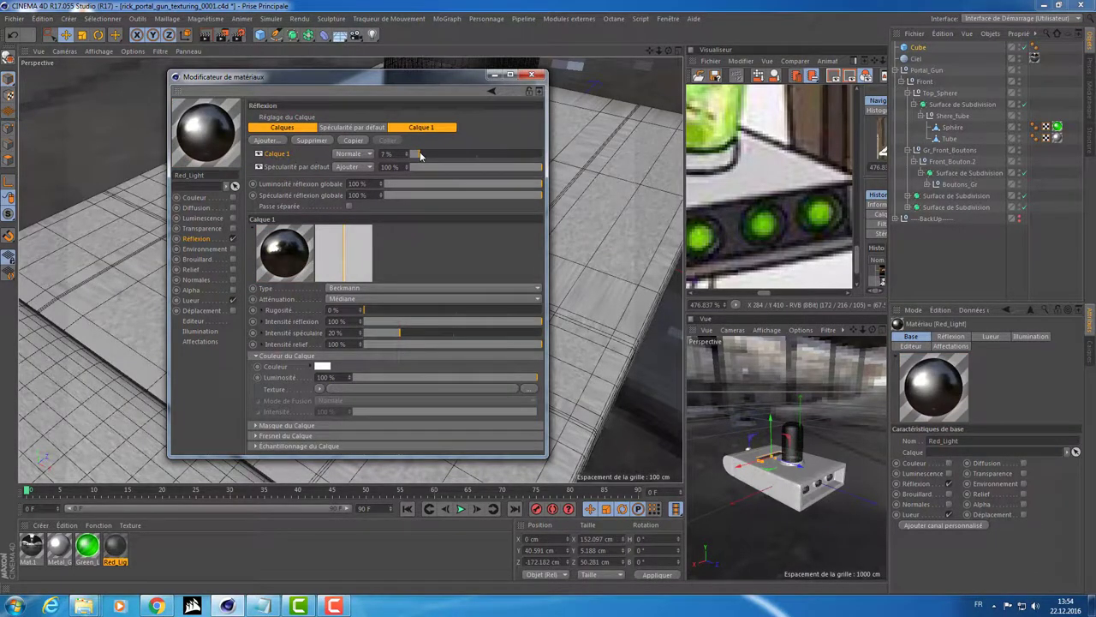
- Set Red_Light's colour to a bright red at about 91% lightness
left_click(199, 301)
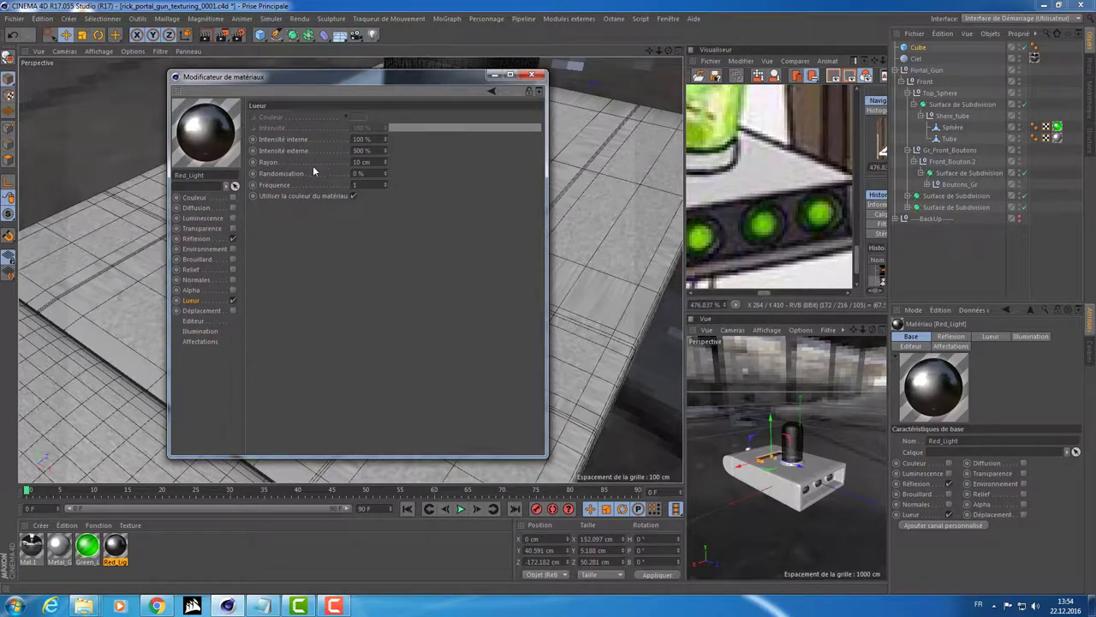
left_click(195, 199)
left_click(232, 197)
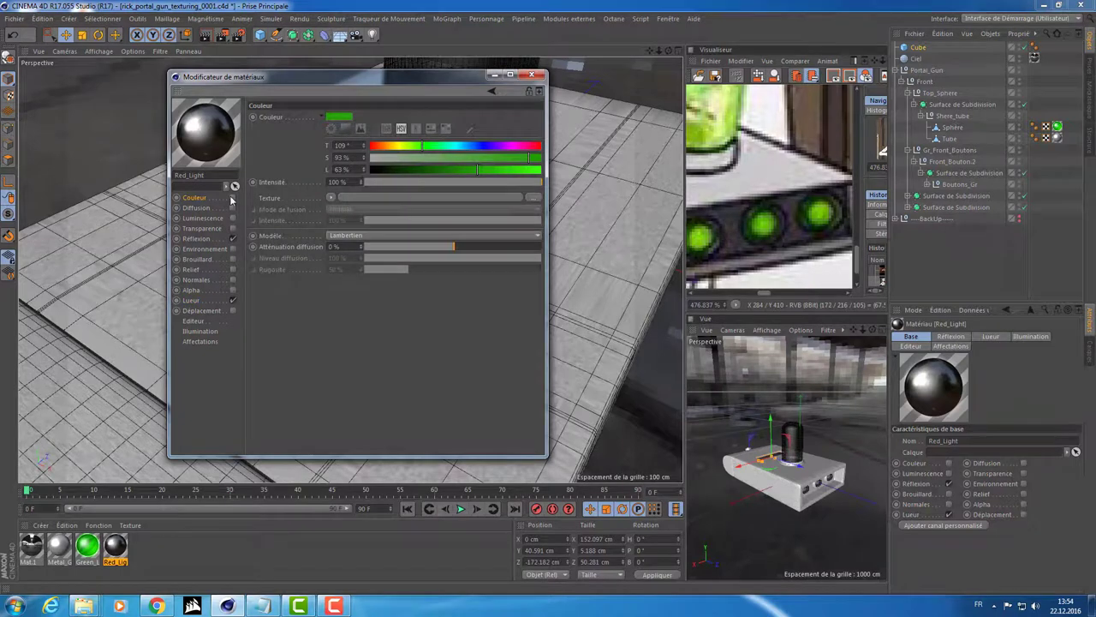
left_click(526, 168)
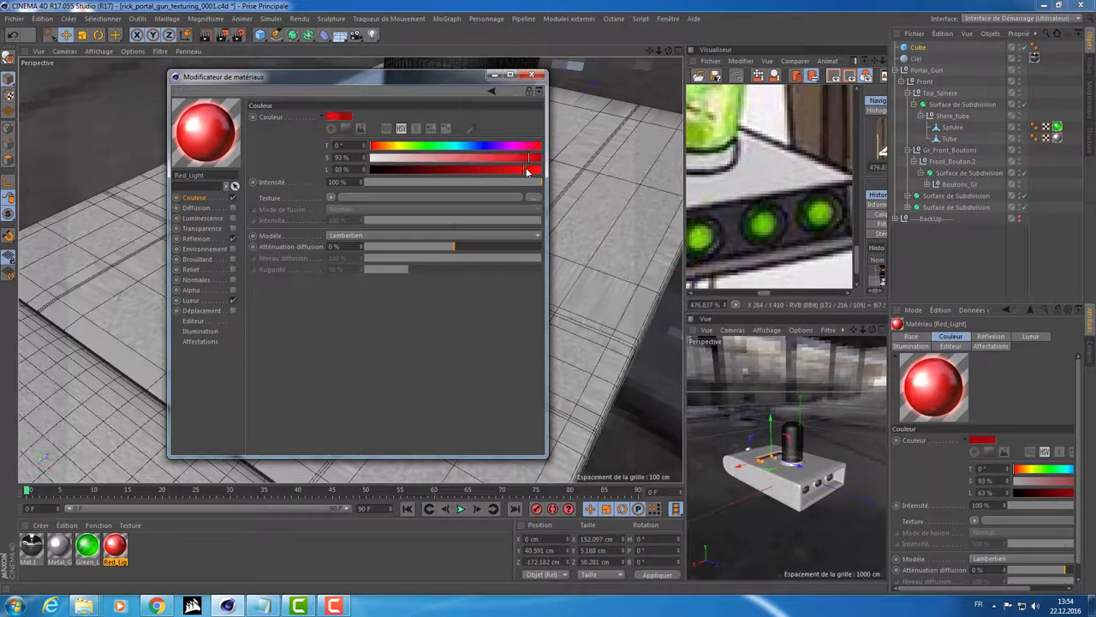
left_click(532, 75)
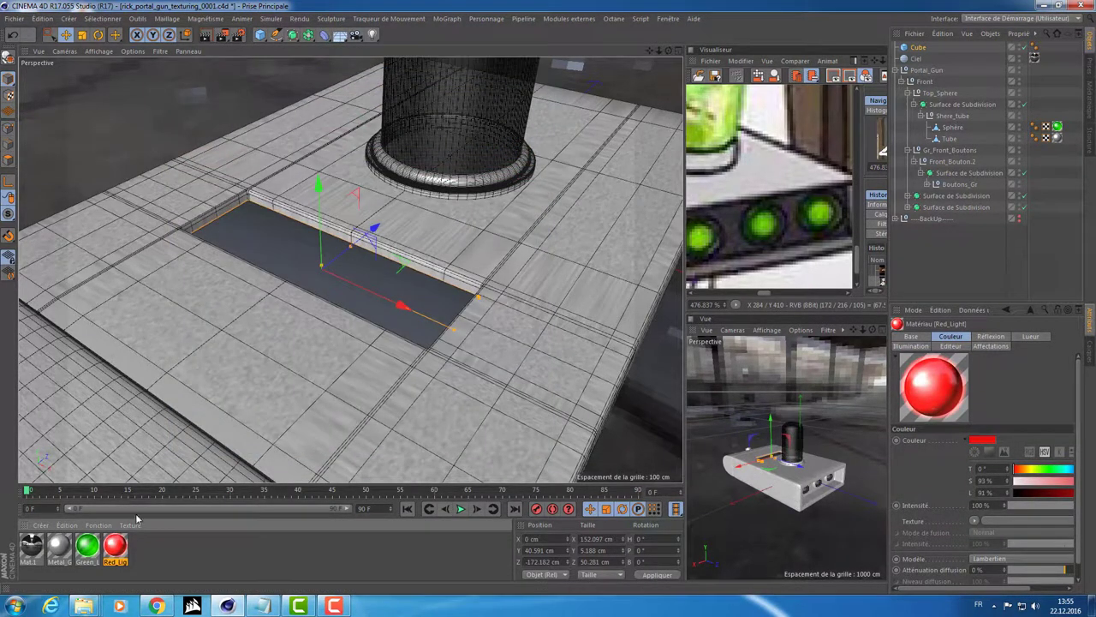
- Apply Red_Light to the inset panel and orbit to view it beside the tube
left_click_drag(115, 545, 305, 250)
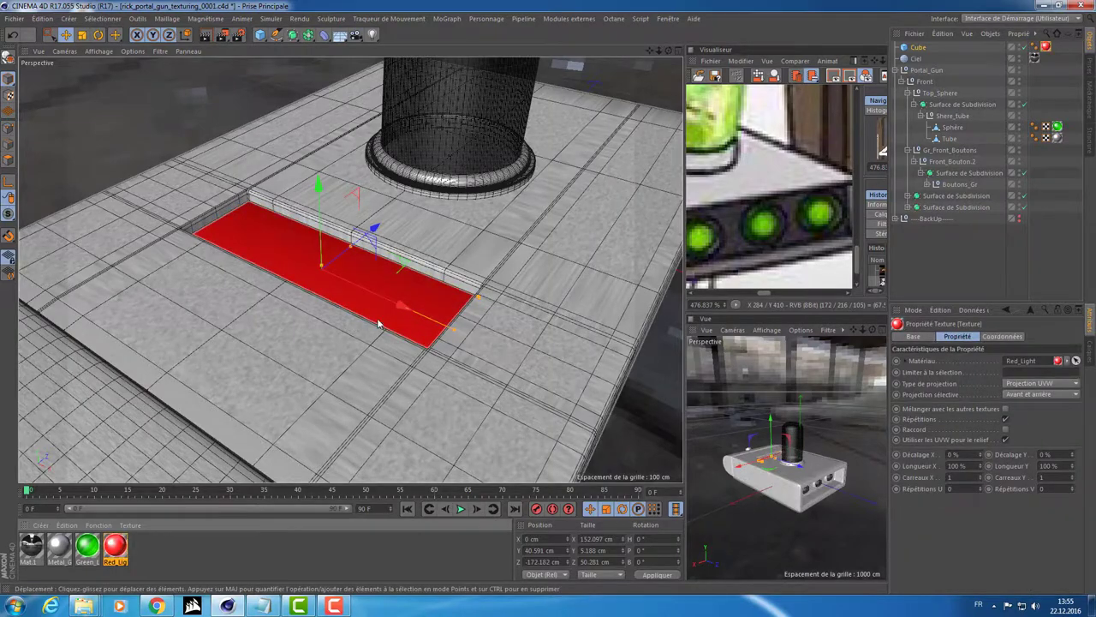
mouse_move(317, 355)
left_mouse_down("alt")
mouse_move(280, 326)
mouse_move(327, 301)
mouse_move(340, 318)
mouse_move(477, 265)
left_mouse_up("alt")
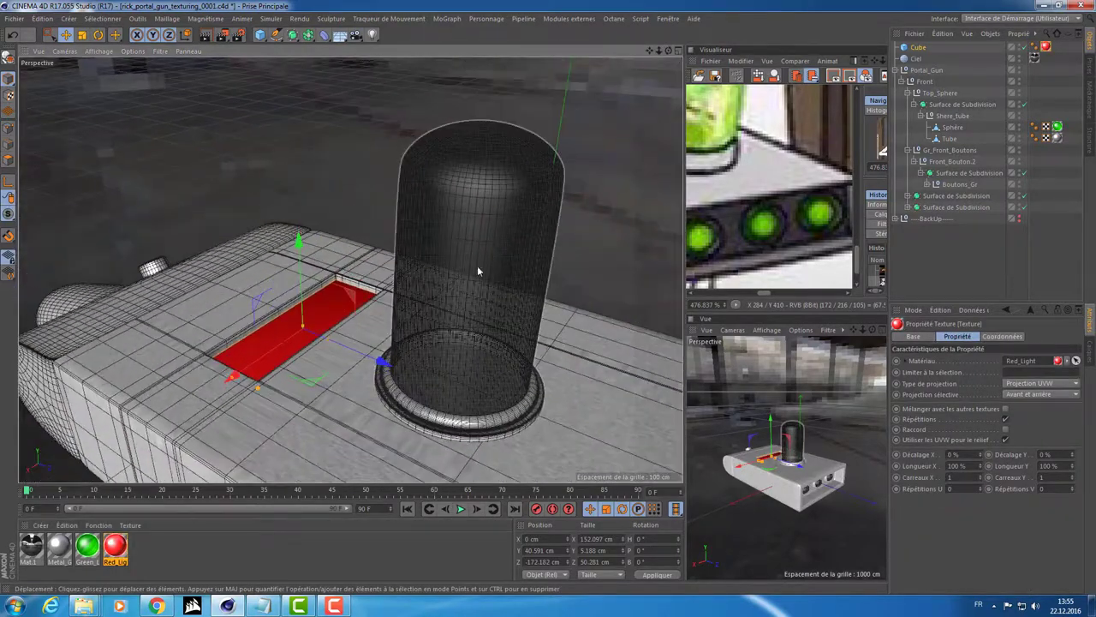
left_click(93, 553)
- Open Green_Light's reflection settings and start an interactive render region over the tube
double_click(92, 553)
left_click(205, 240)
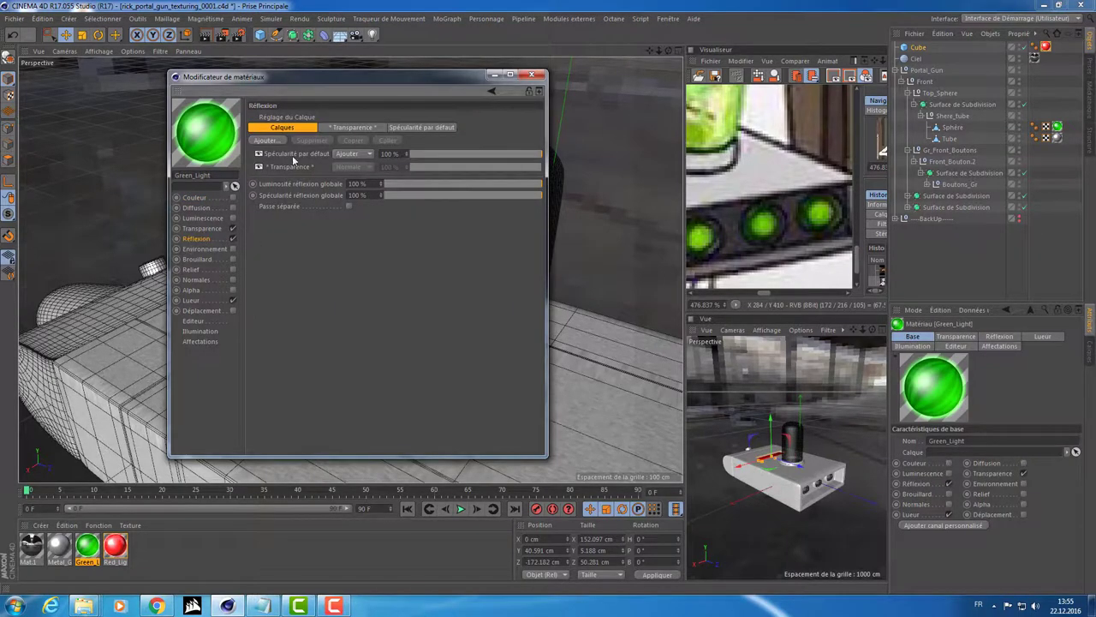
mouse_move(341, 75)
left_mouse_down()
mouse_move(111, 202)
mouse_move(123, 137)
left_mouse_up()
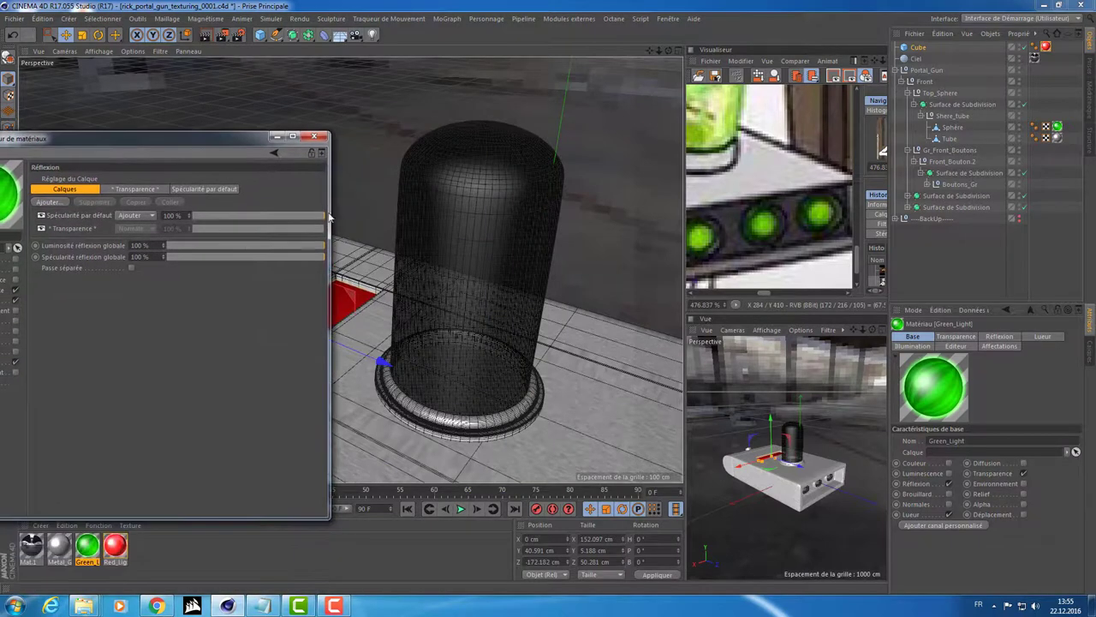
key("alt+r")
mouse_move(579, 354)
left_mouse_down()
mouse_move(630, 352)
mouse_move(642, 476)
left_mouse_up()
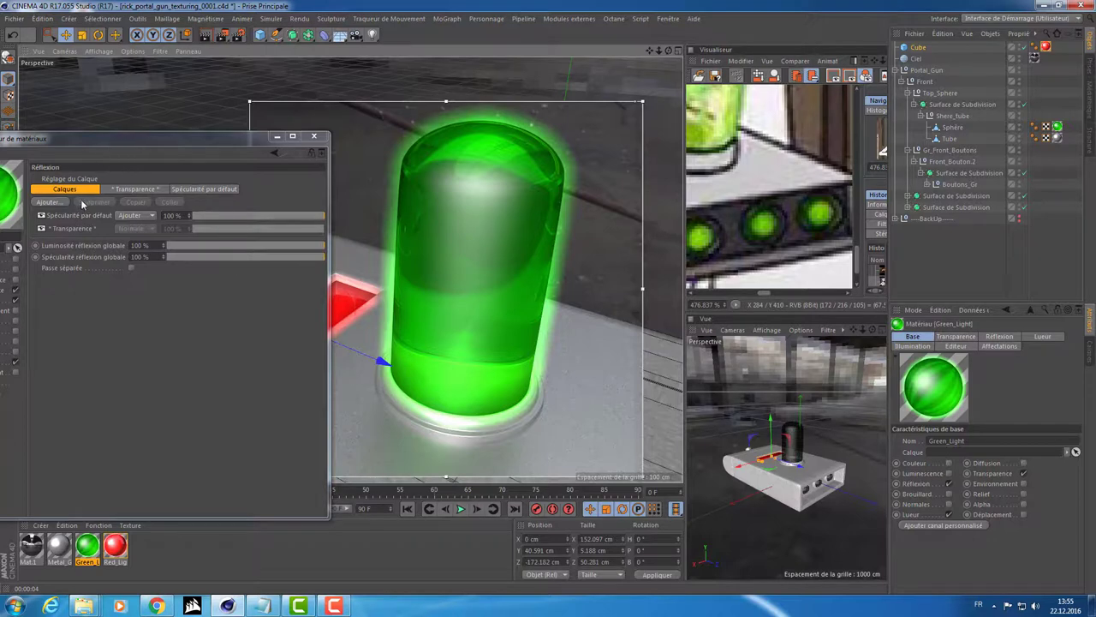
- Add a Beckmann reflection layer to Green_Light at 21% strength
left_click(42, 203)
left_click(90, 212)
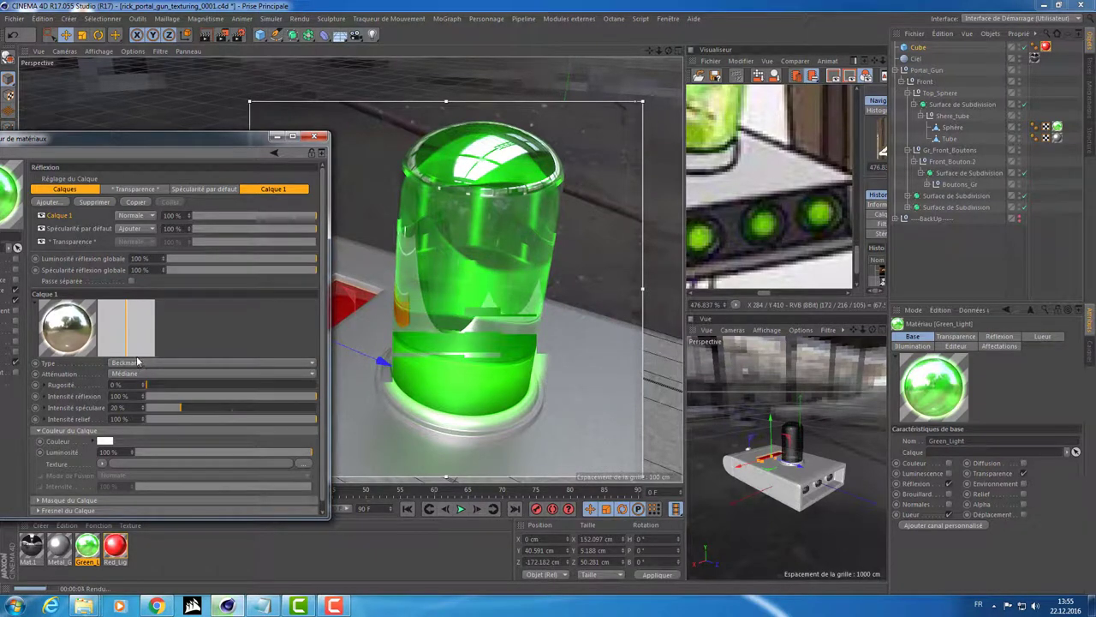
left_click(219, 214)
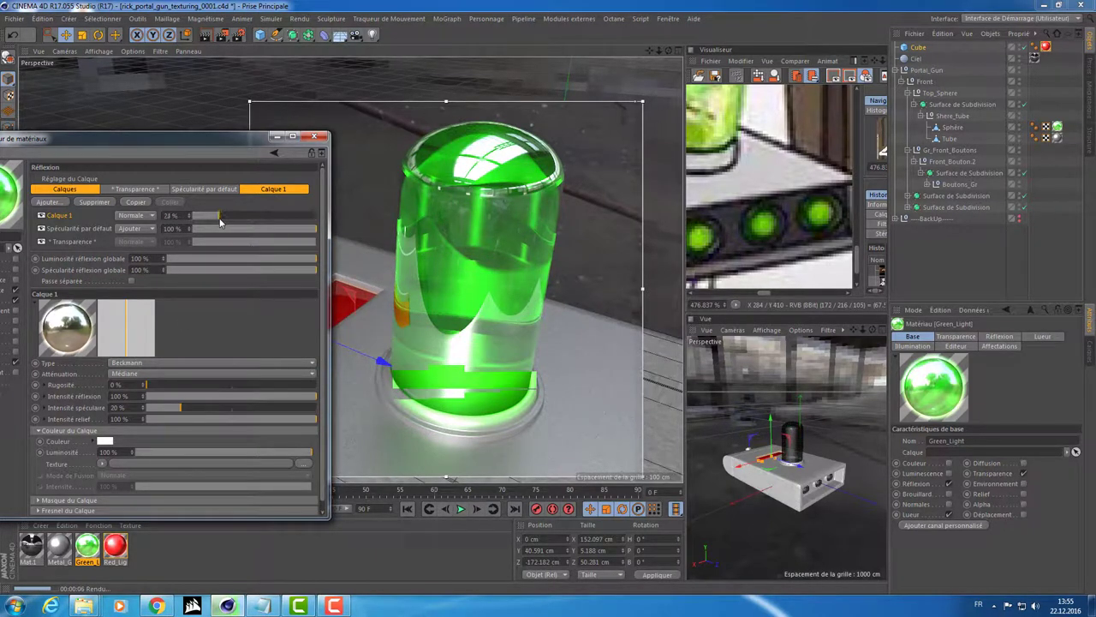
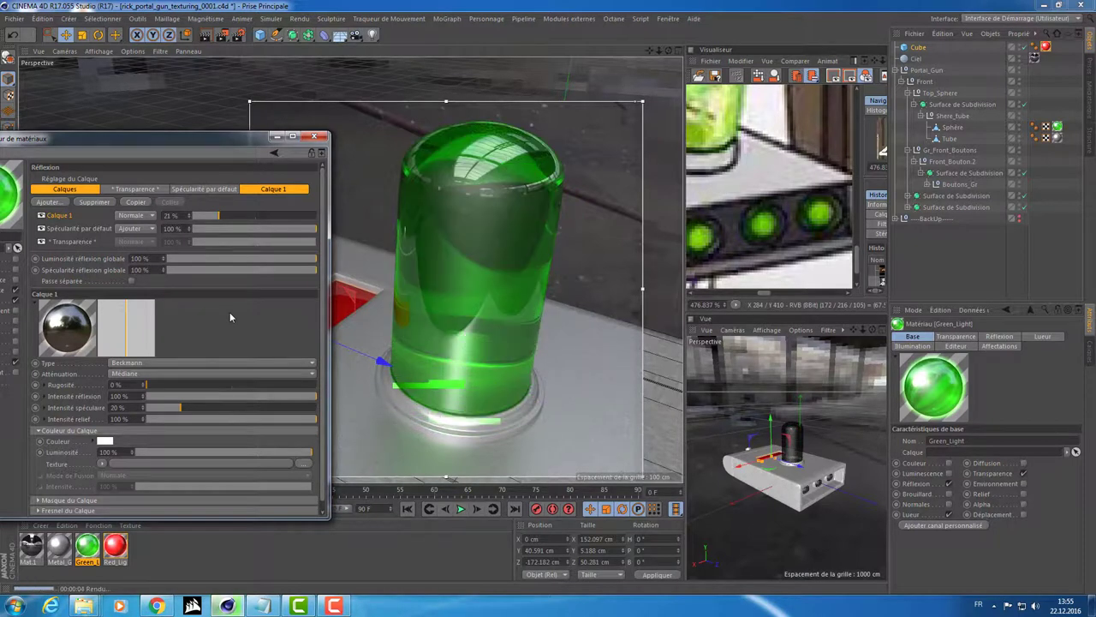
- Close the material editor and select the handle's subdivision surface object
left_click(314, 136)
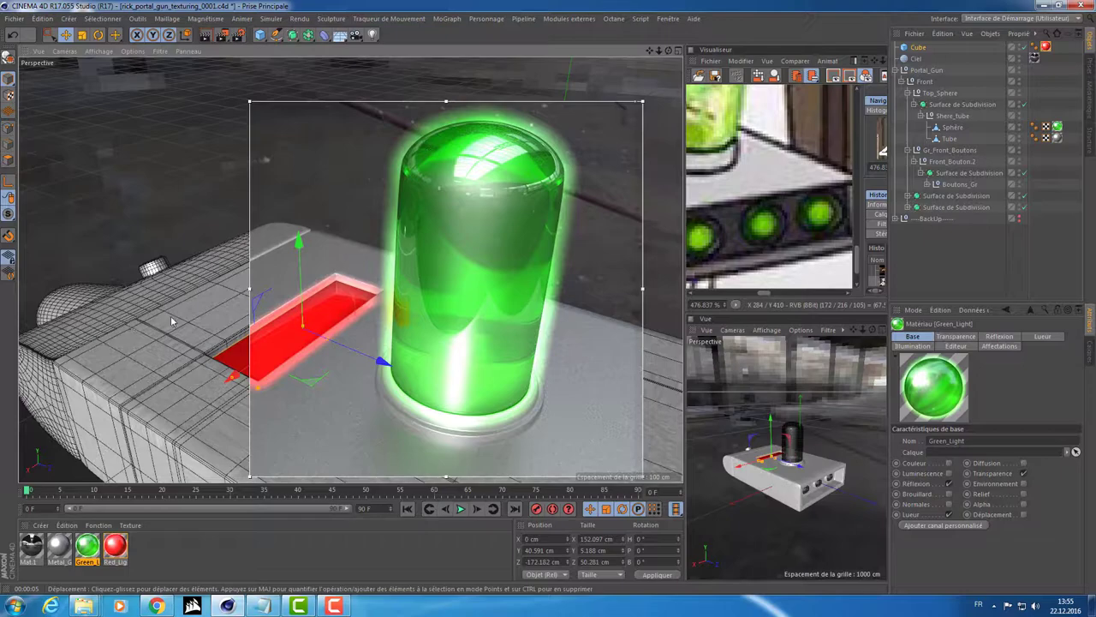
left_click_drag(170, 316, 442, 255, "alt")
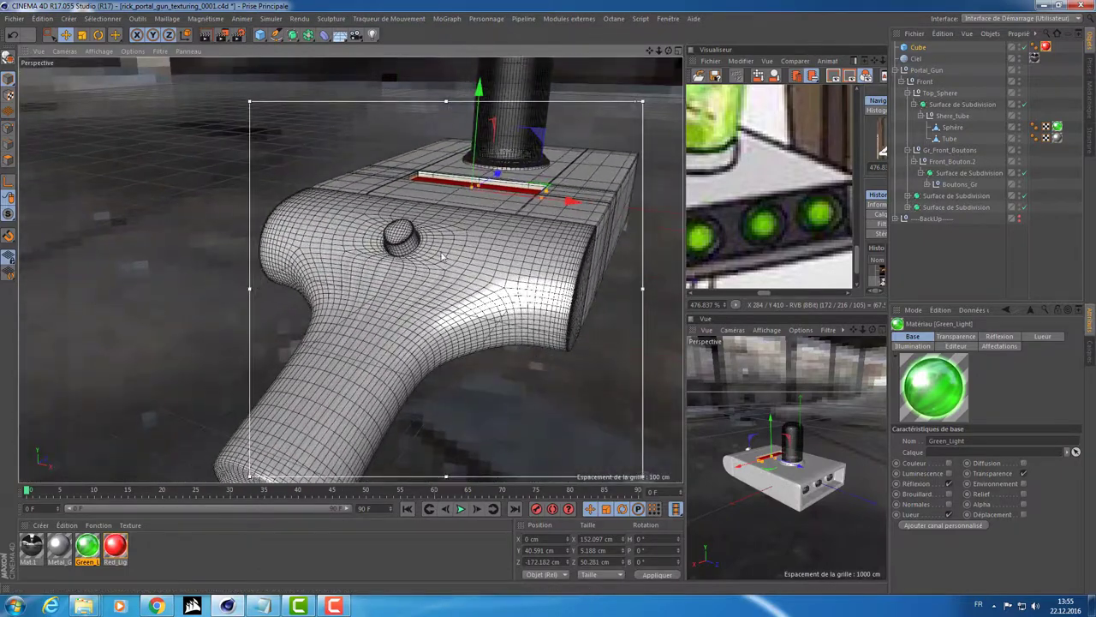
scroll(381, 269, "up", 3)
scroll(382, 269, "up", 3)
left_click(338, 308)
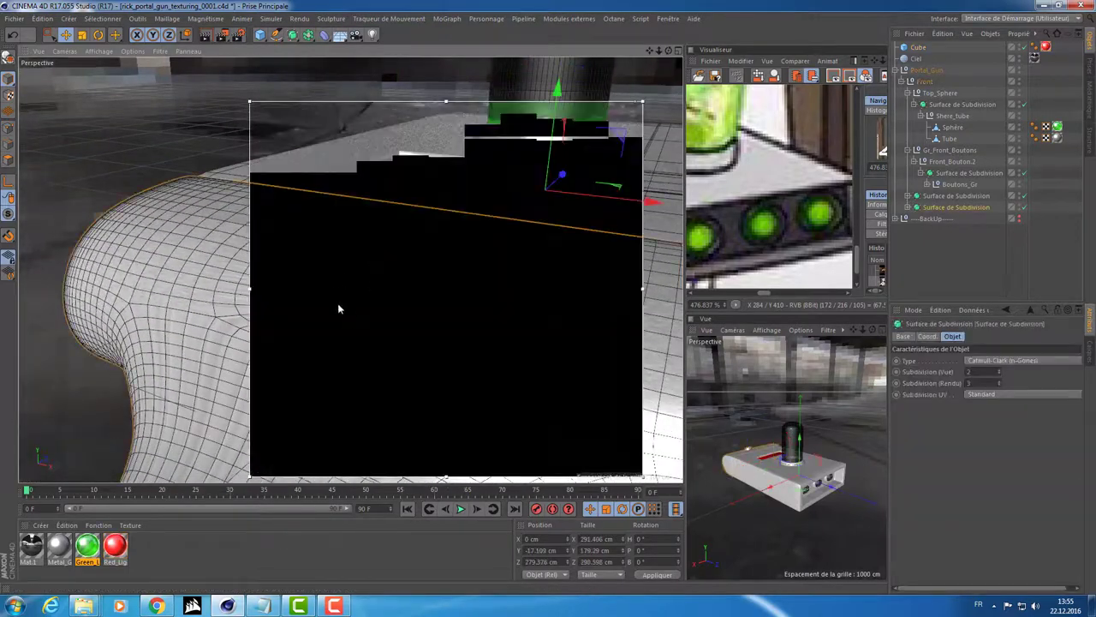
- Duplicate Metal_G, rename the copy Metal_Dark, and open it for editing
left_click(155, 553)
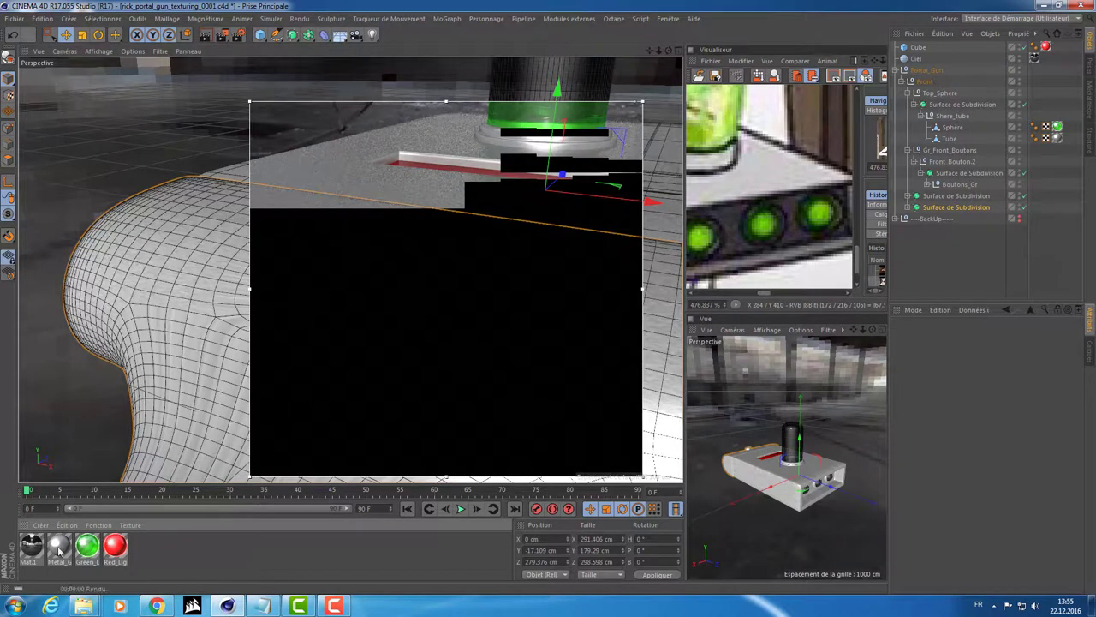
left_click_drag(58, 552, 78, 550, "ctrl")
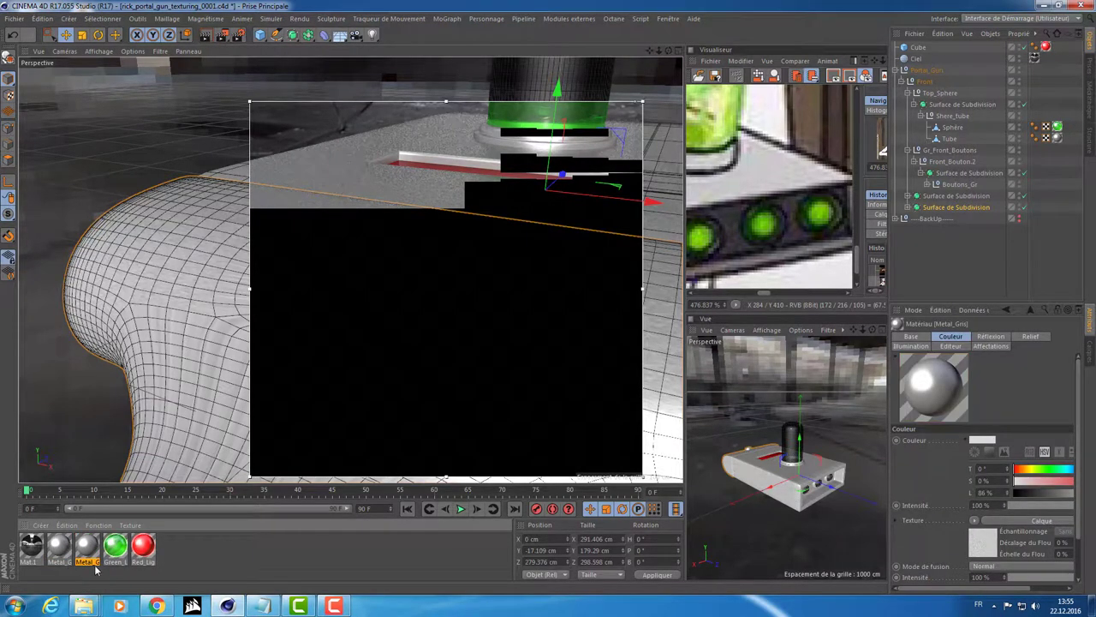
double_click(89, 562)
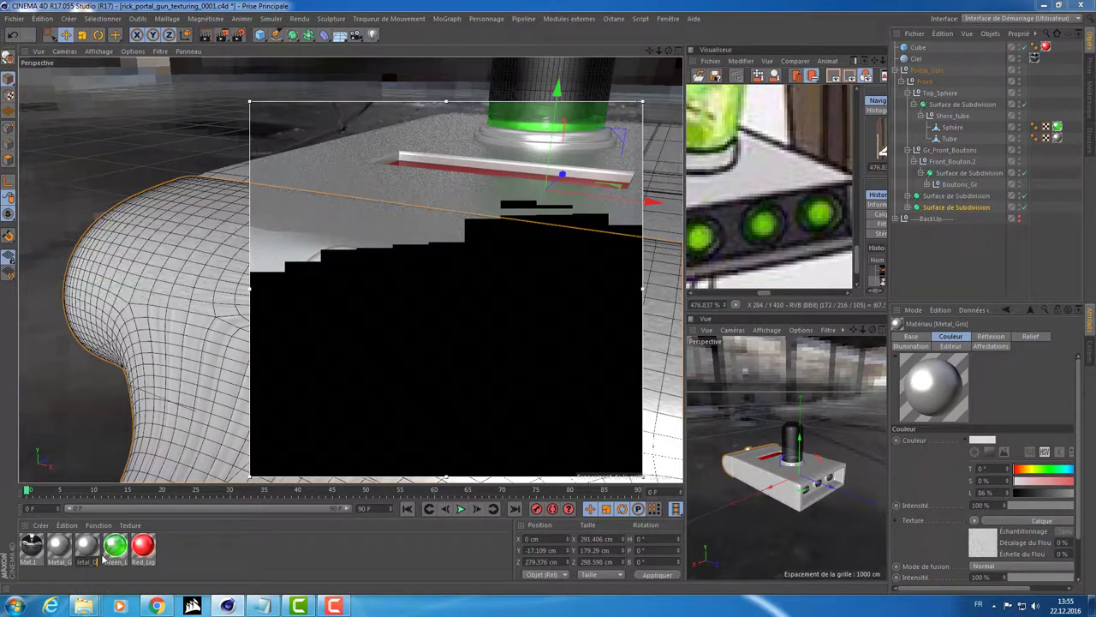
key("Return")
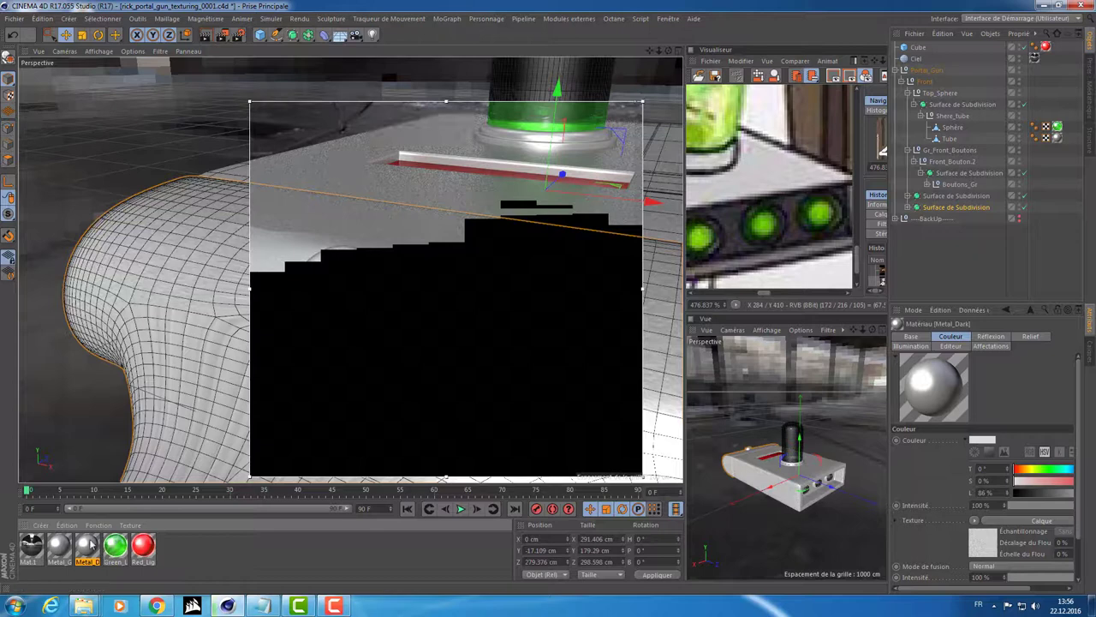
double_click(89, 548)
- Drop Metal_Dark's colour lightness to 16%, checking its reflection and bump channels
left_click(194, 199)
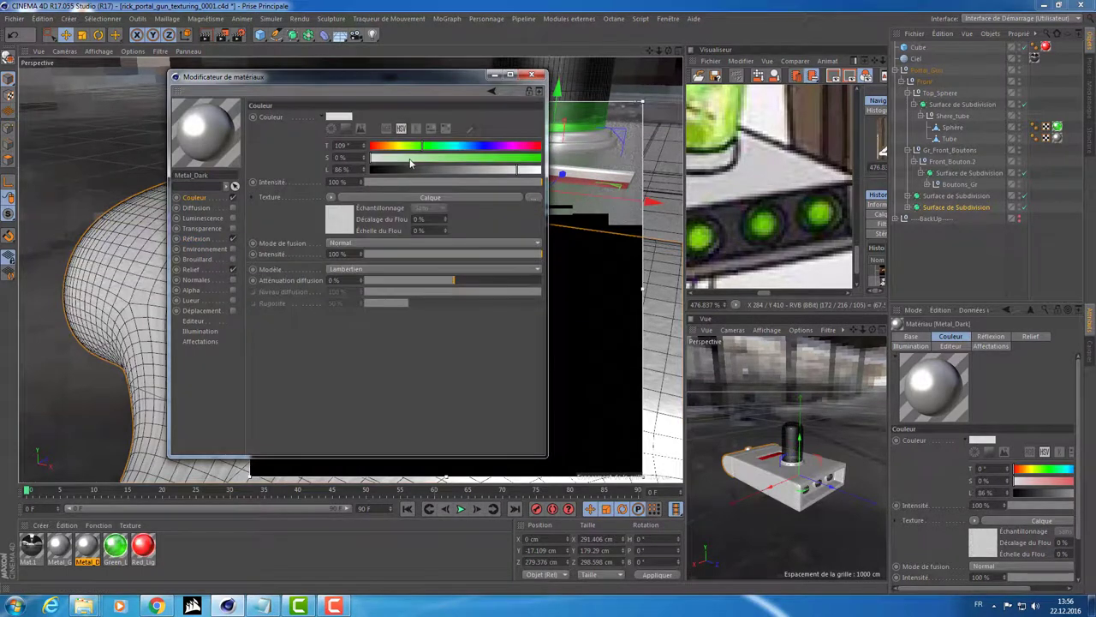
left_click_drag(413, 169, 385, 169)
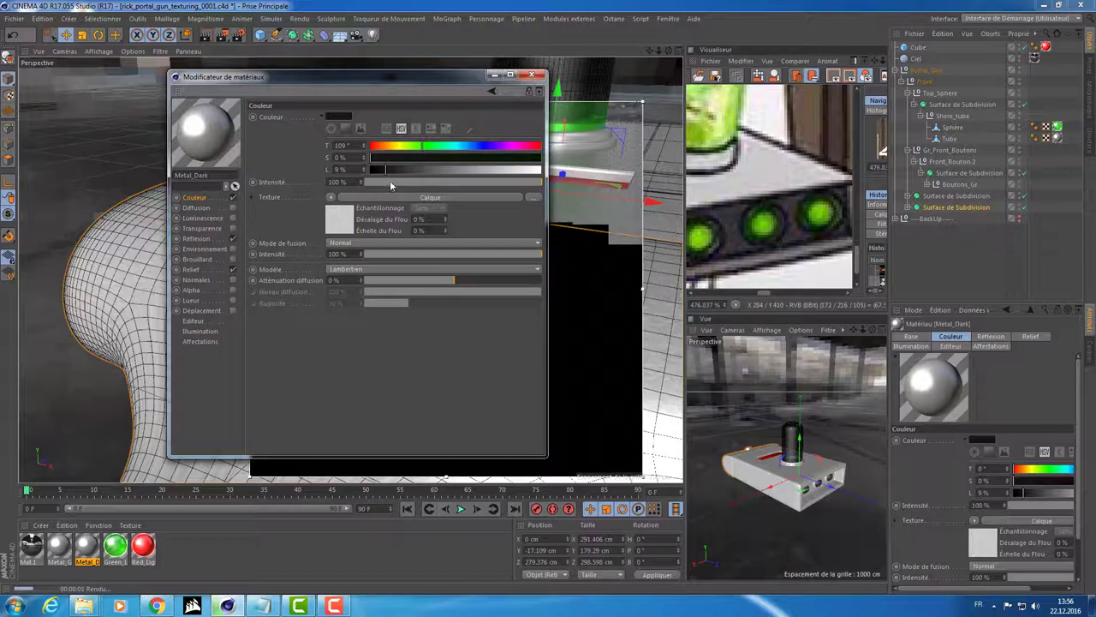
left_click_drag(387, 170, 396, 174)
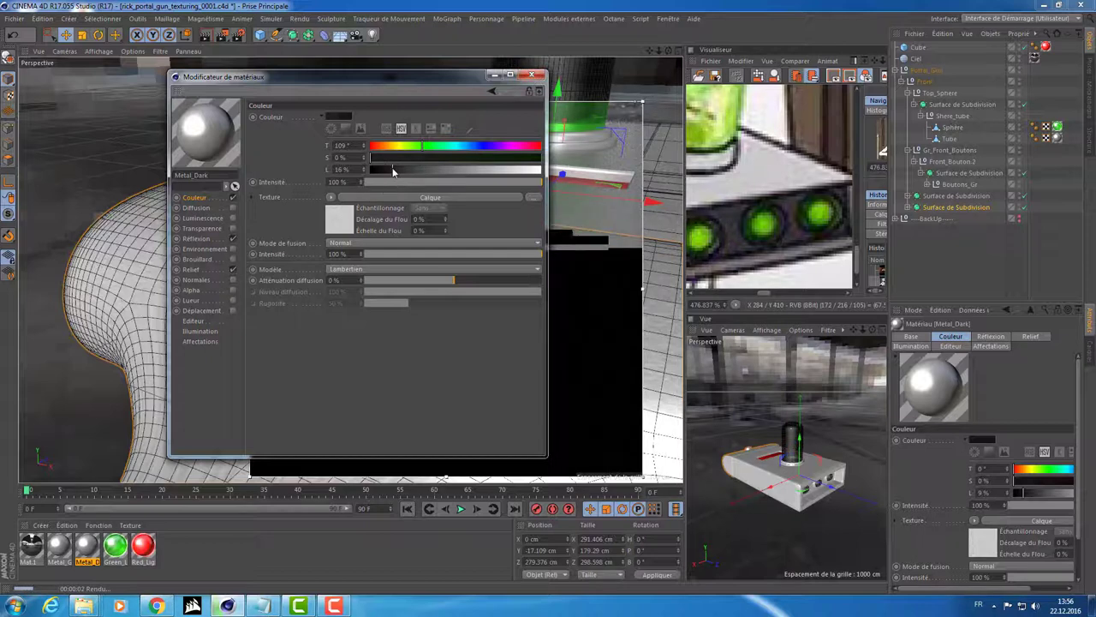
left_click(196, 238)
left_click(197, 269)
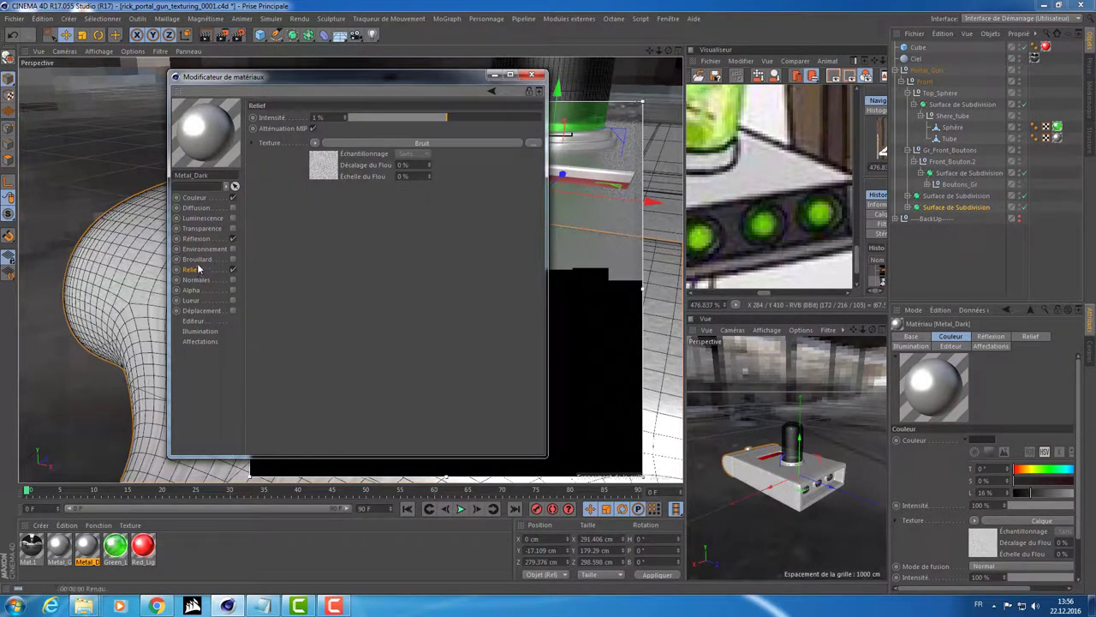
left_click(193, 198)
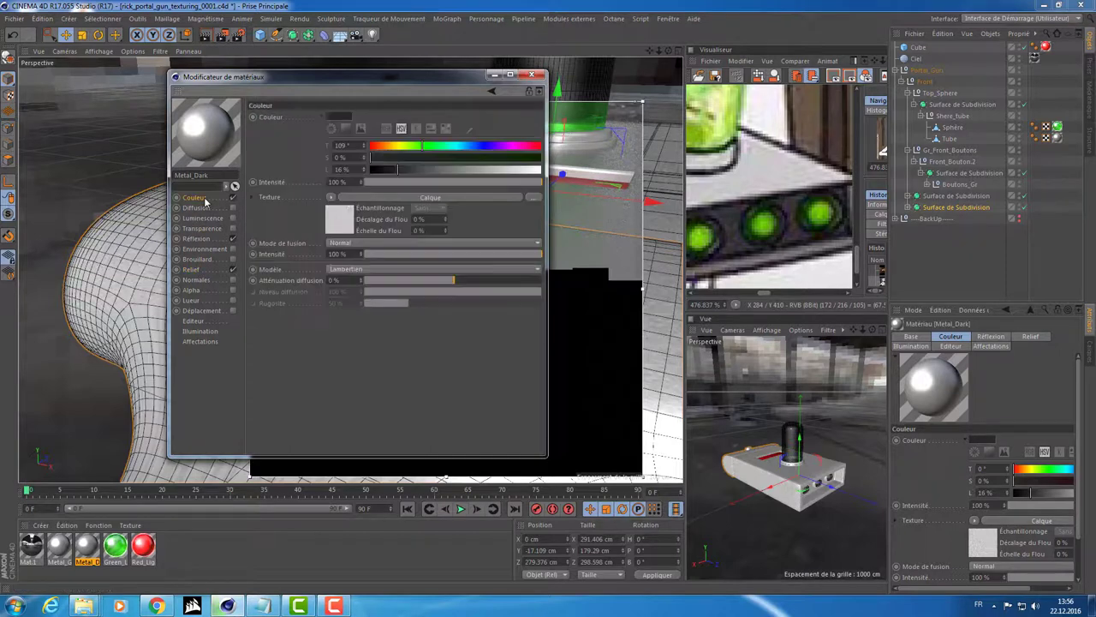
left_click(233, 198)
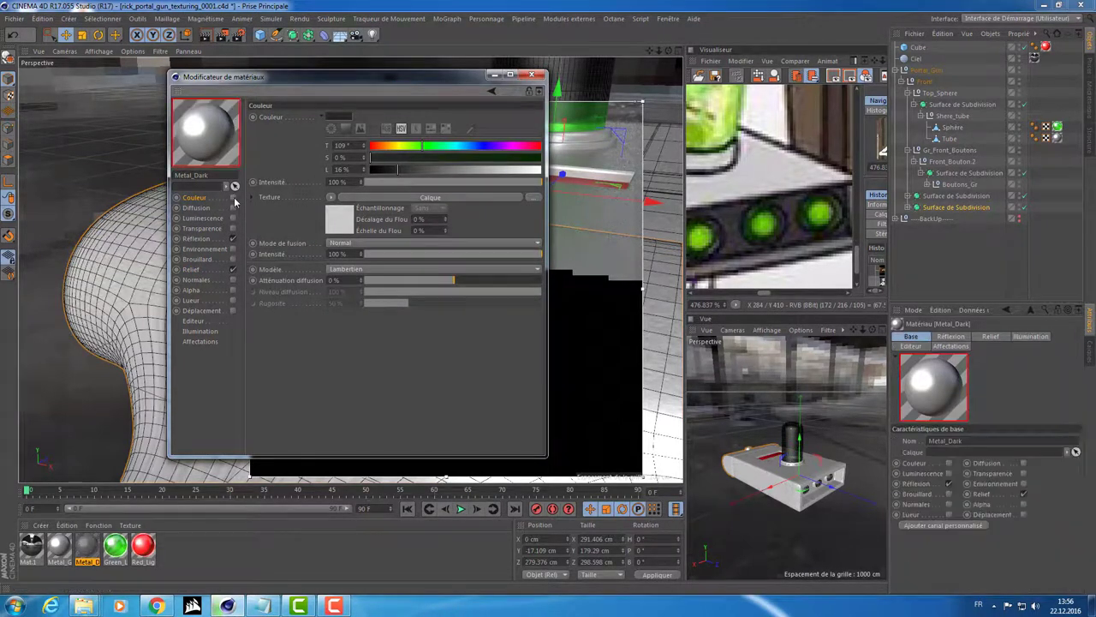
left_click(233, 198)
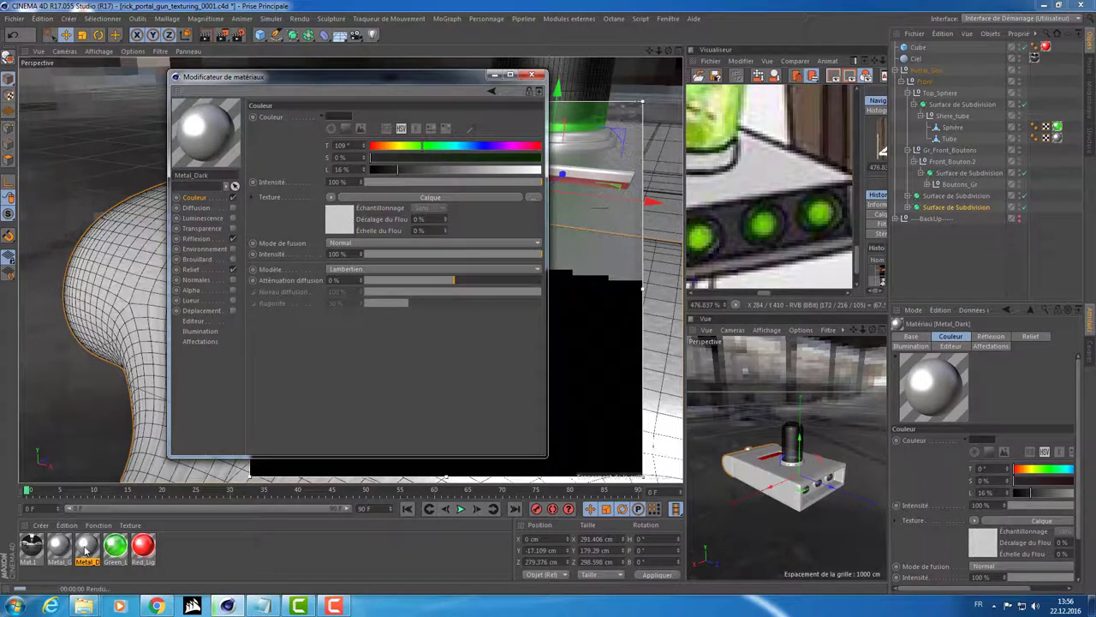
- Expand the subdivision surface, assign Metal_Dark to Bouton_Manche, and reopen the material editor
left_click(908, 209)
left_click(948, 231)
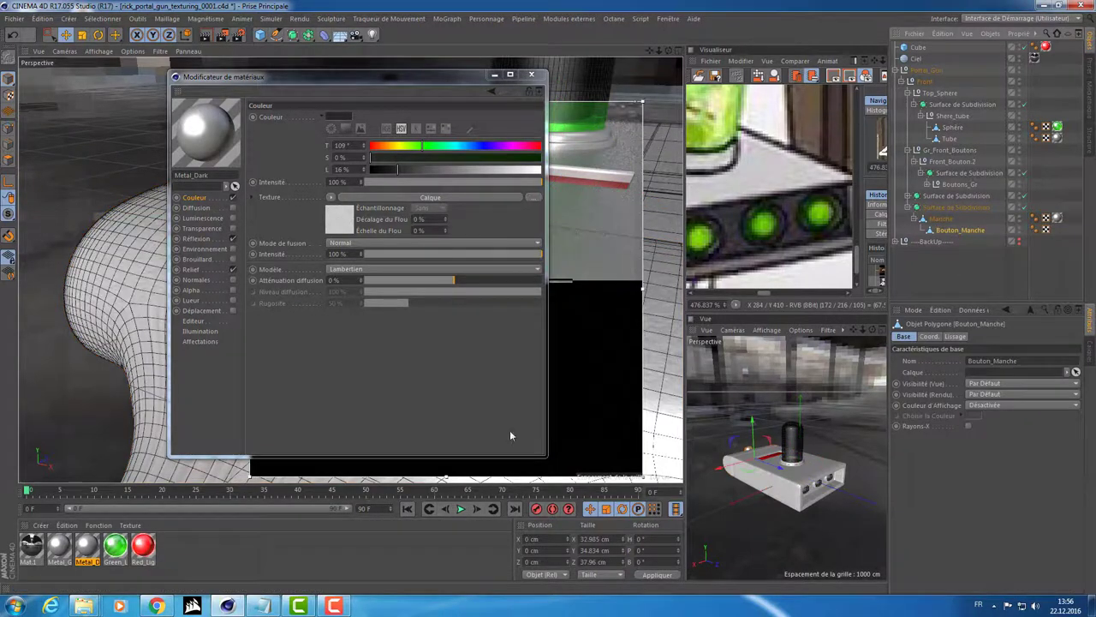
left_click_drag(94, 553, 792, 280)
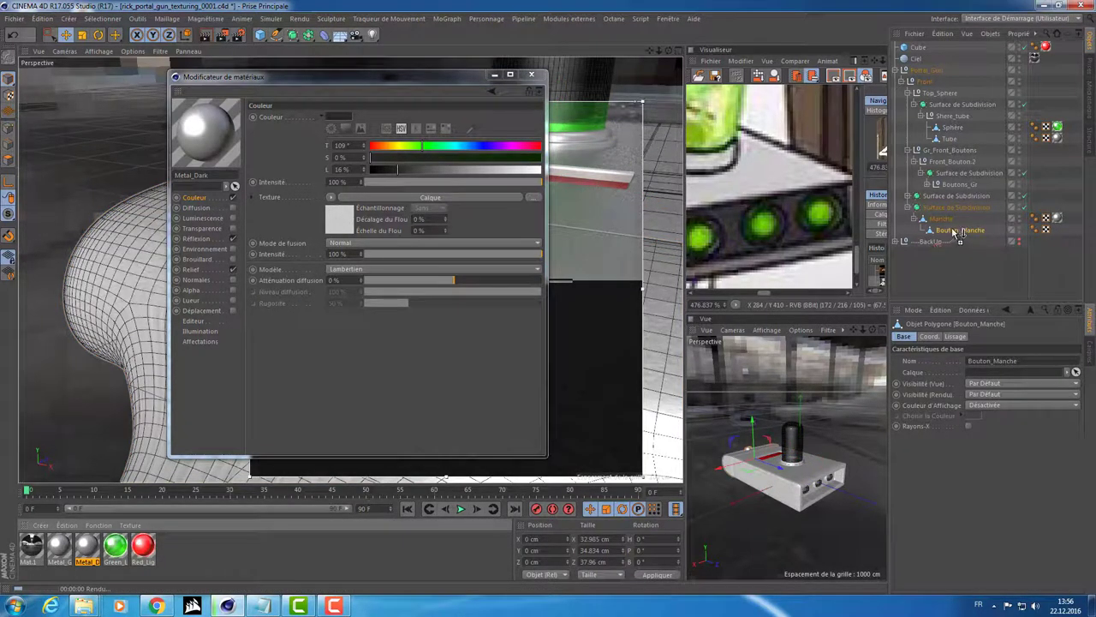
left_click_drag(936, 245, 957, 230)
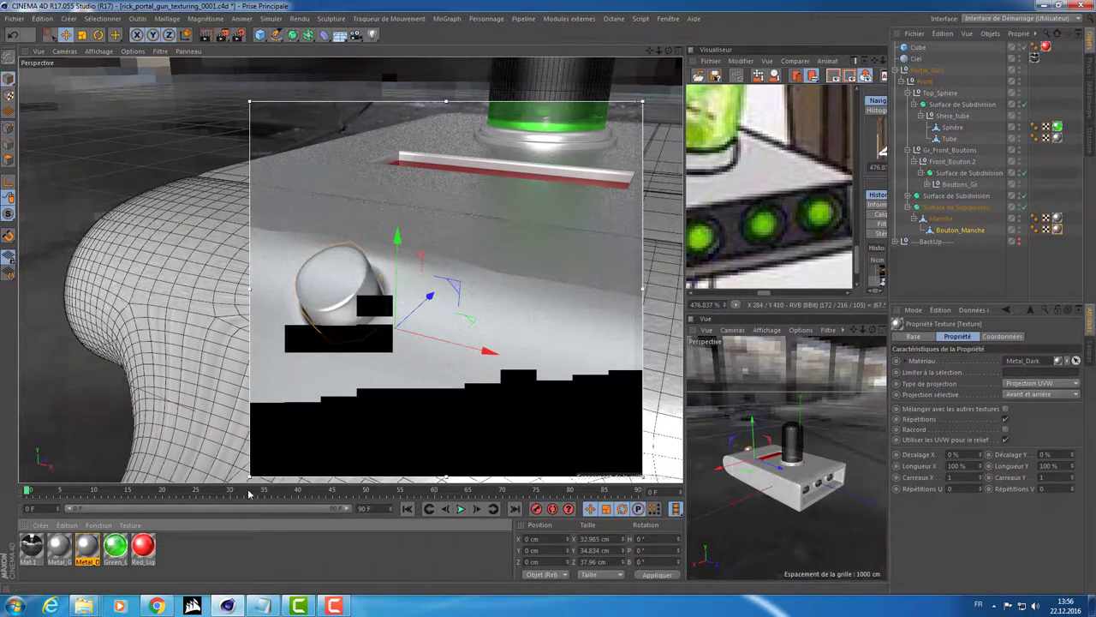
double_click(88, 548)
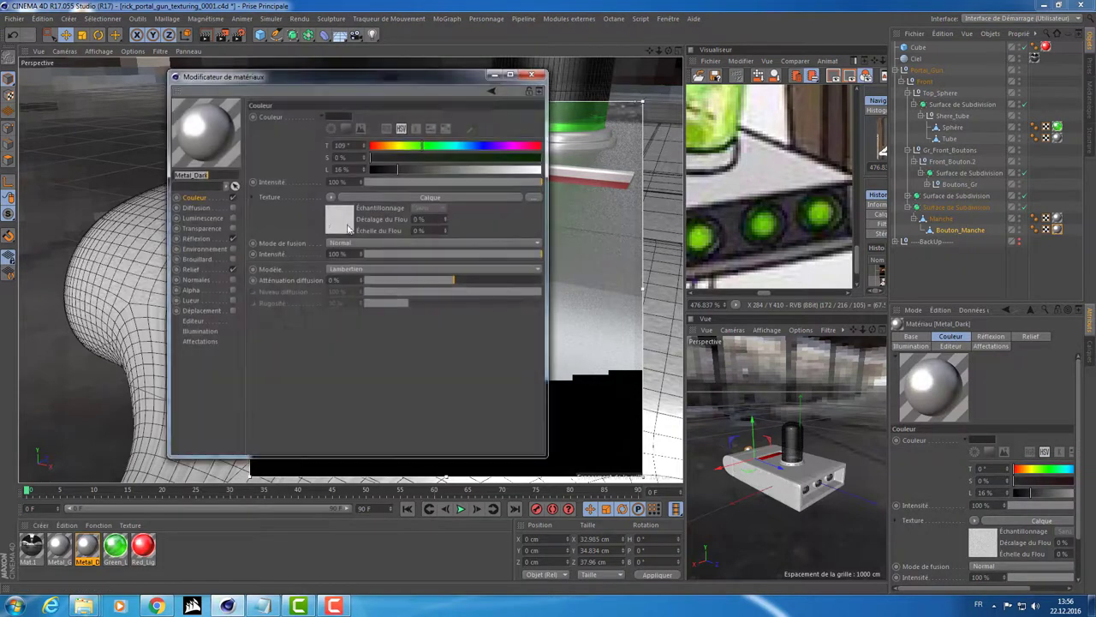
left_click_drag(318, 74, 371, 426)
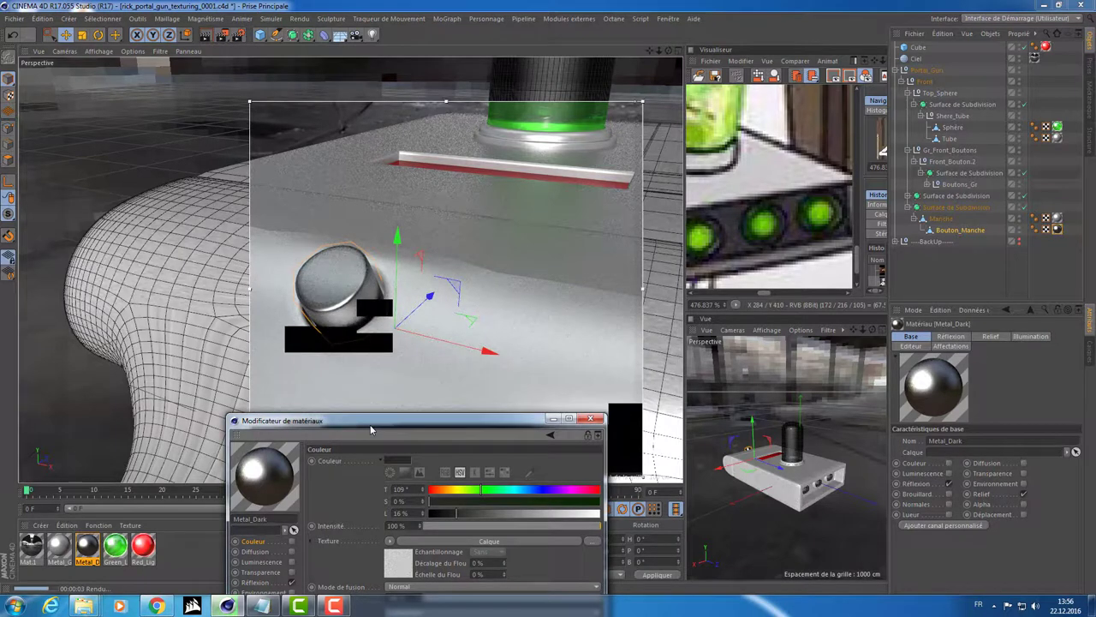
- Resize the material window and lower Metal_Dark's reflection roughness from 42% to 5%
left_click_drag(360, 409, 360, 315)
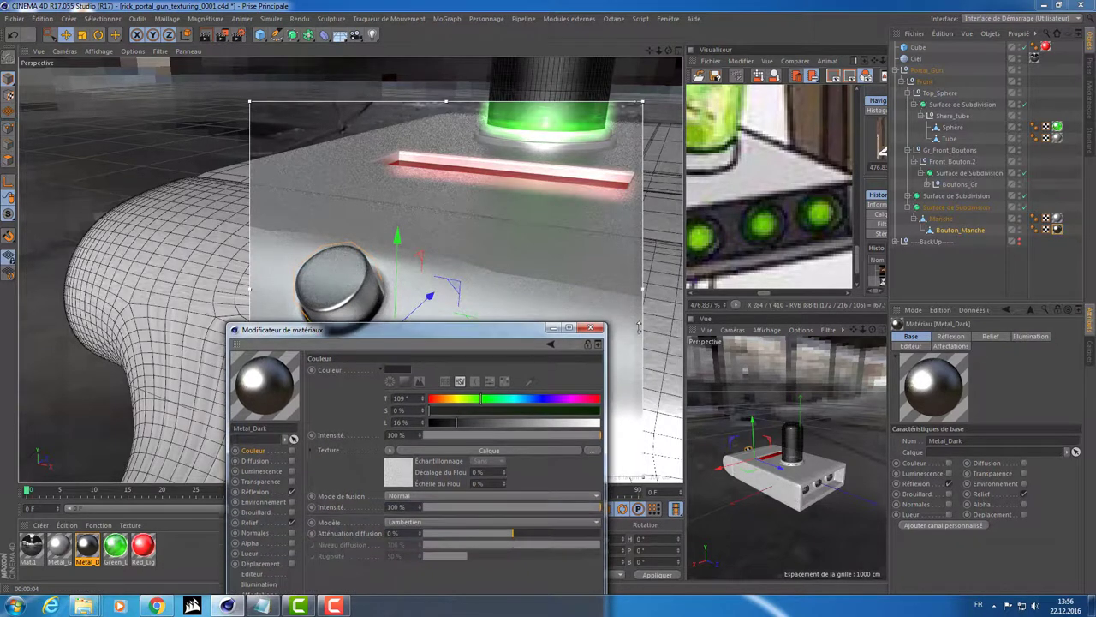
left_click_drag(463, 318, 675, 288)
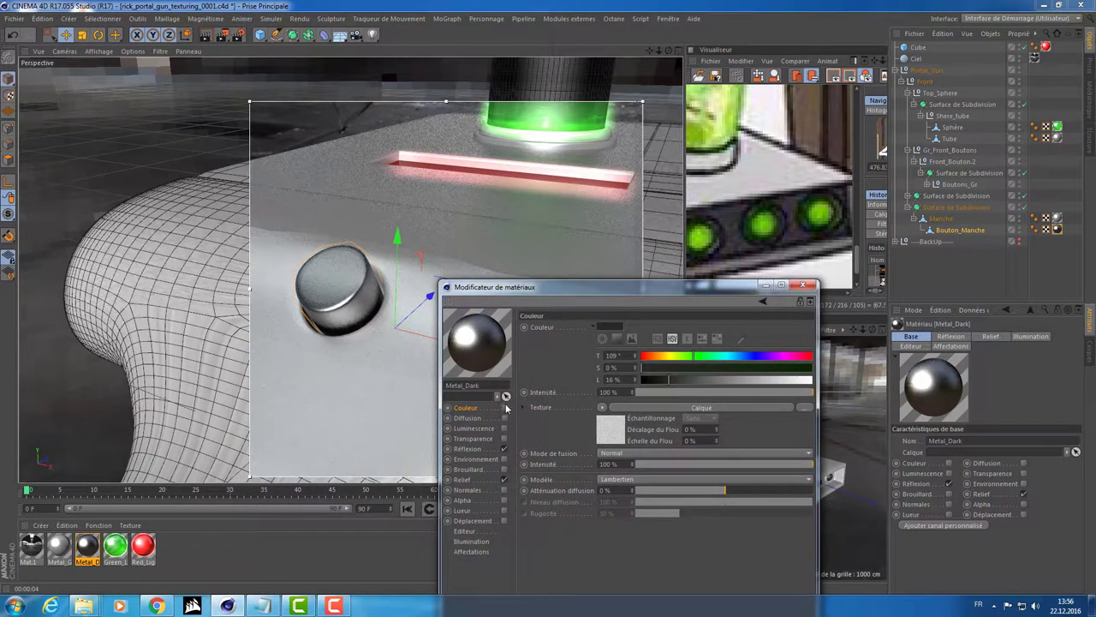
left_click(470, 449)
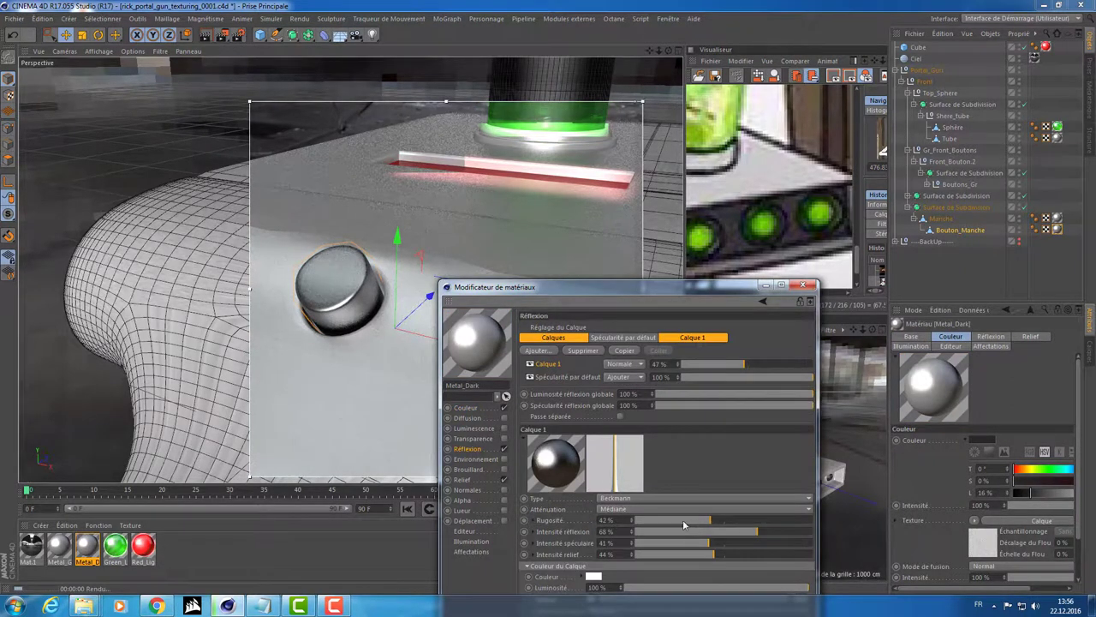
mouse_move(682, 520)
left_mouse_down()
mouse_move(643, 520)
mouse_move(663, 520)
left_mouse_up()
- Set Metal_Dark's colour to 94% lightness and 100% intensity, and darken the Couleur layer
left_click(467, 408)
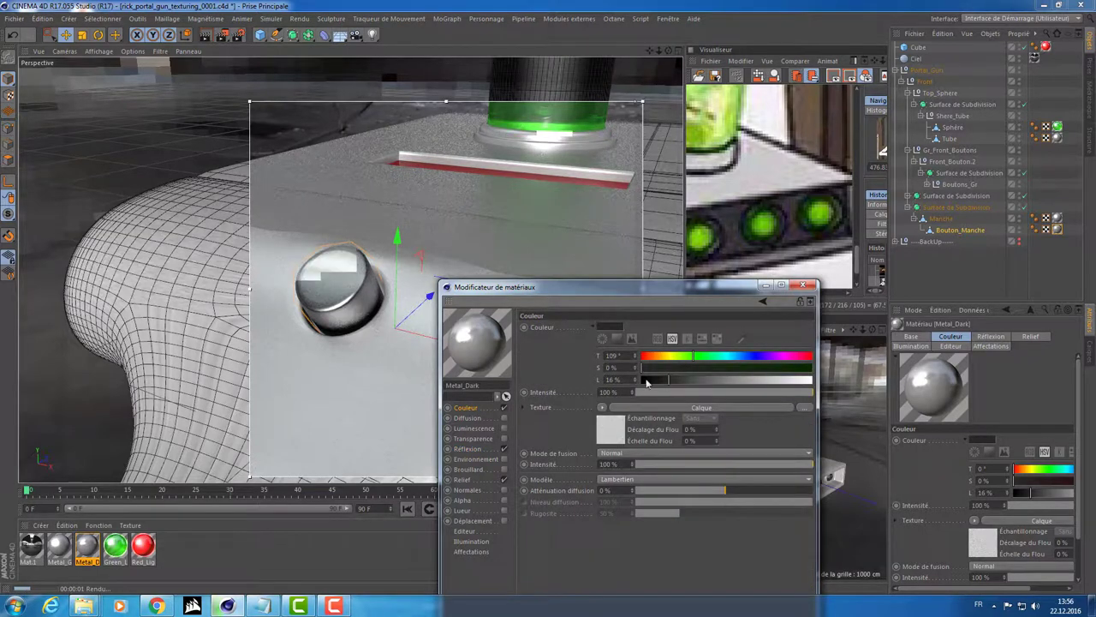
mouse_move(678, 381)
left_mouse_down()
mouse_move(788, 381)
mouse_move(647, 399)
mouse_move(714, 402)
left_mouse_up()
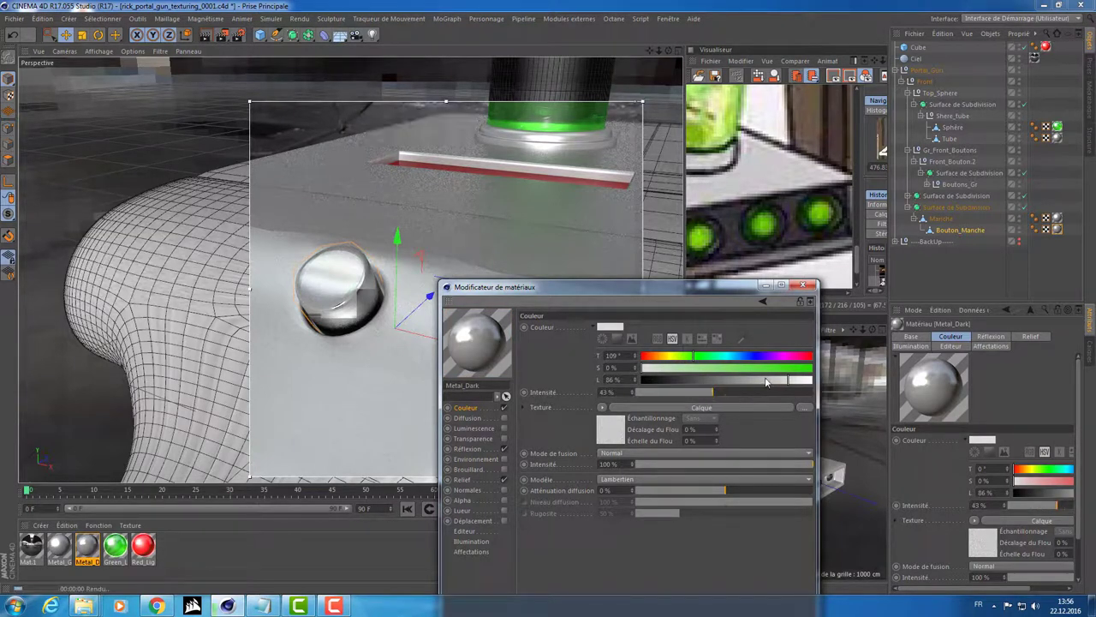
left_click_drag(788, 379, 802, 379)
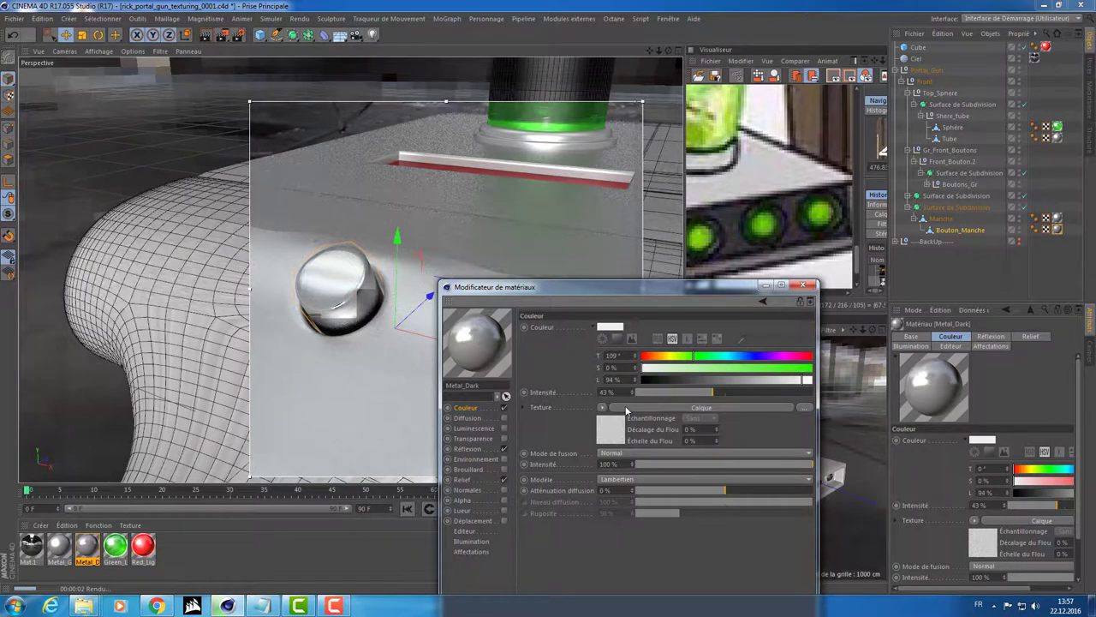
left_click_drag(702, 397, 813, 393)
left_click(702, 407)
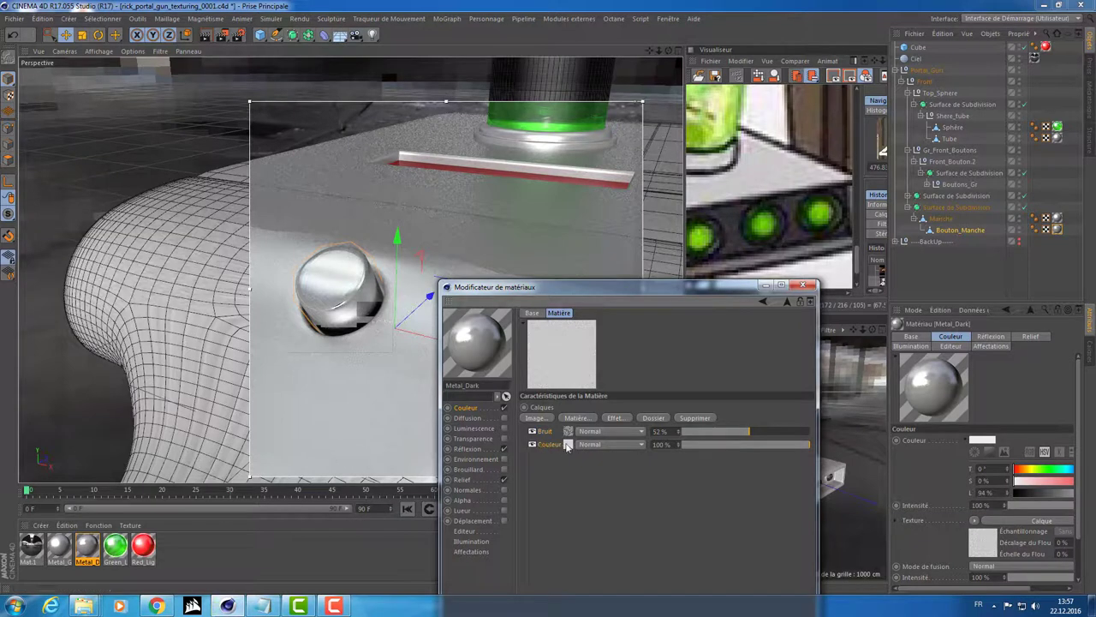
double_click(569, 445)
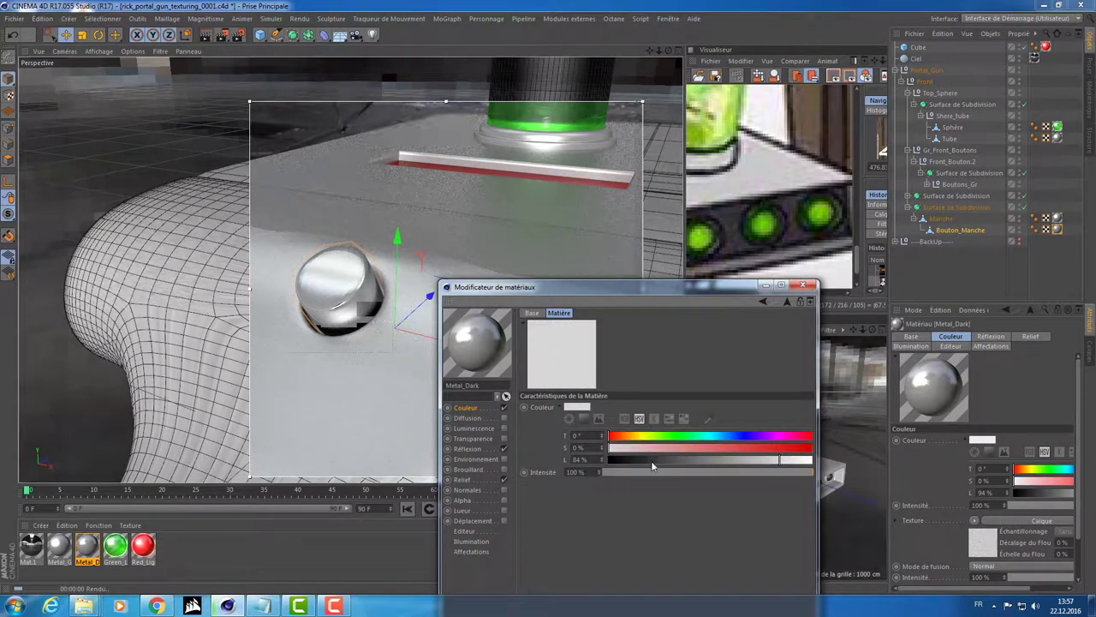
left_click_drag(636, 463, 630, 460)
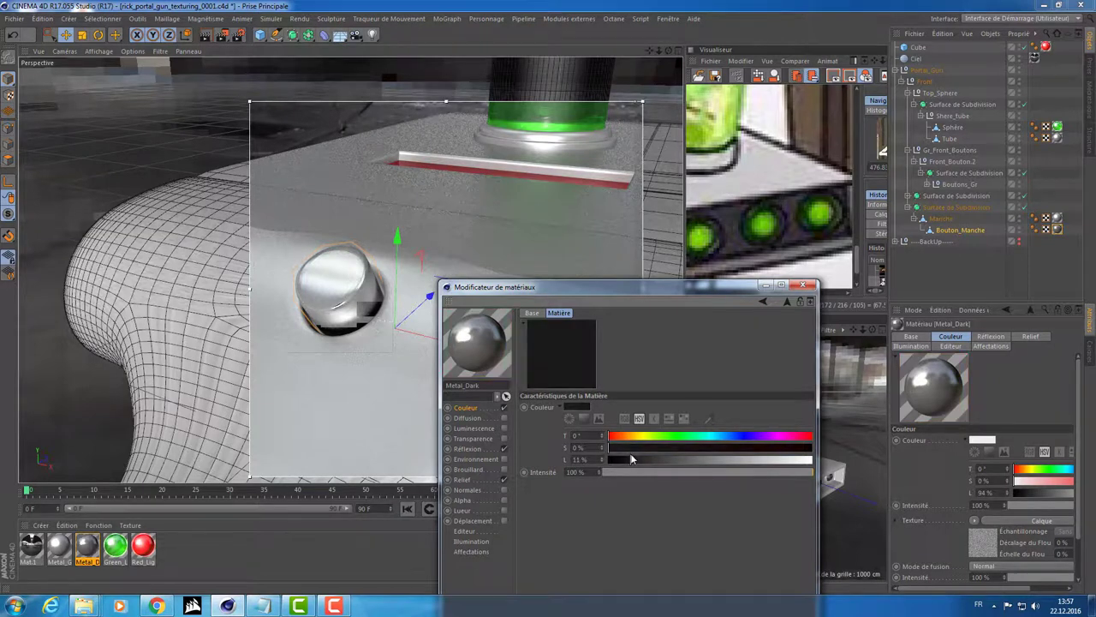
- Lower the global reflection brightness, try Phong and revert to Beckmann, then close the editor
left_click(467, 448)
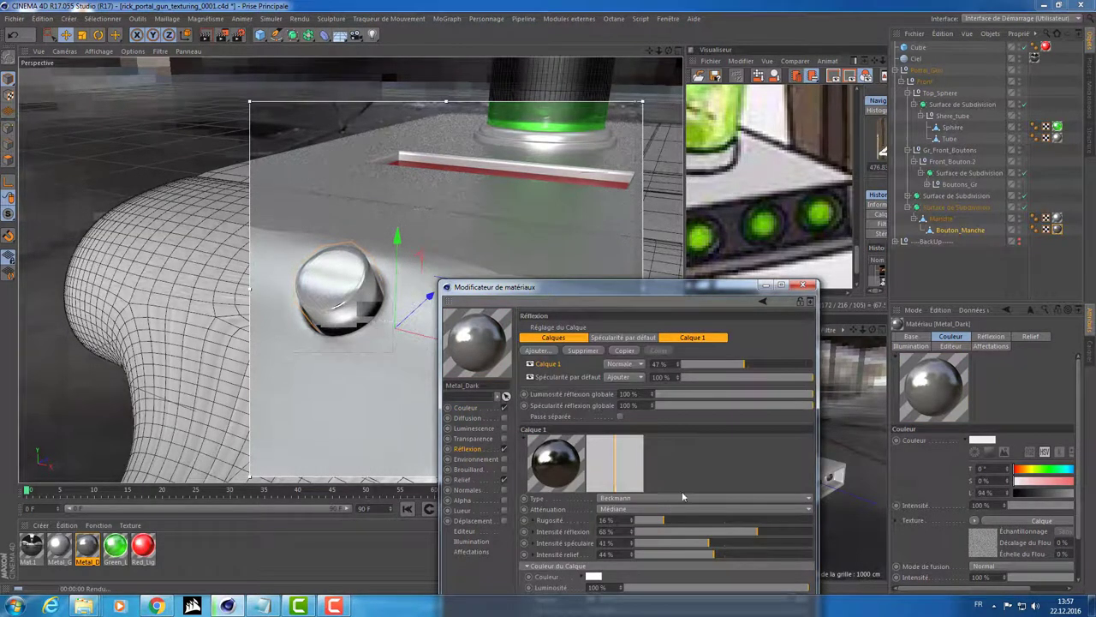
left_click_drag(701, 392, 671, 396)
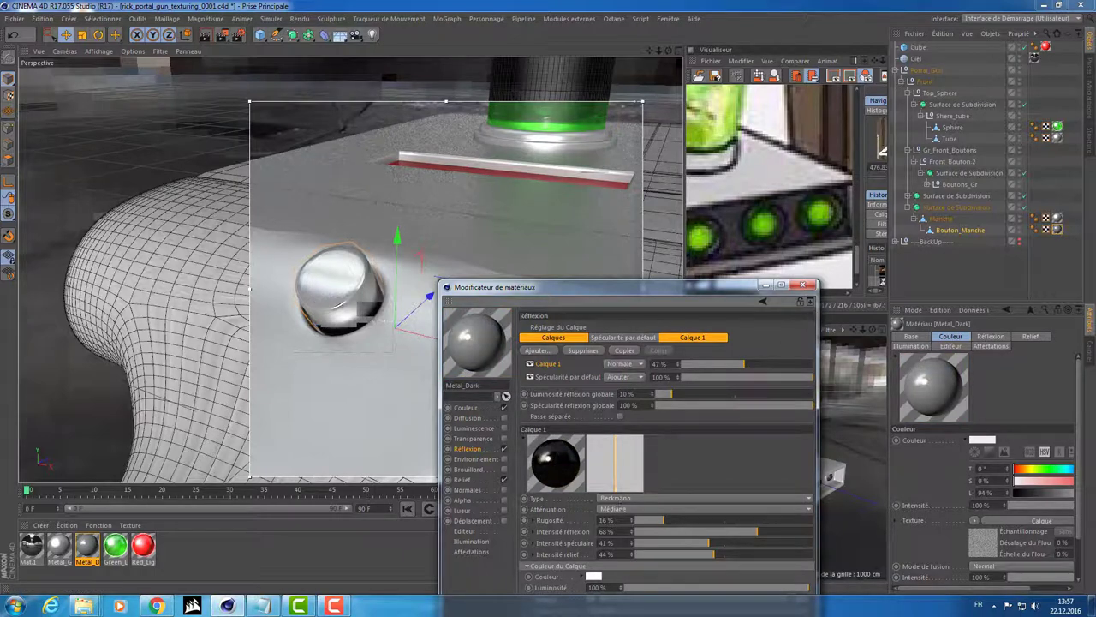
left_click(654, 499)
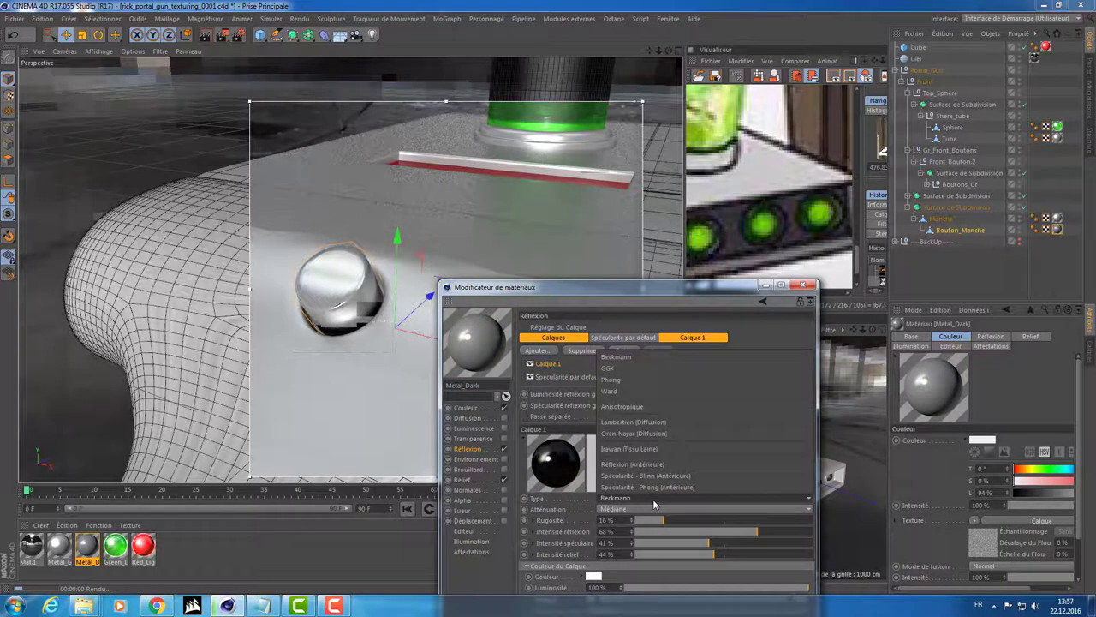
left_click(657, 380)
key("ctrl+z")
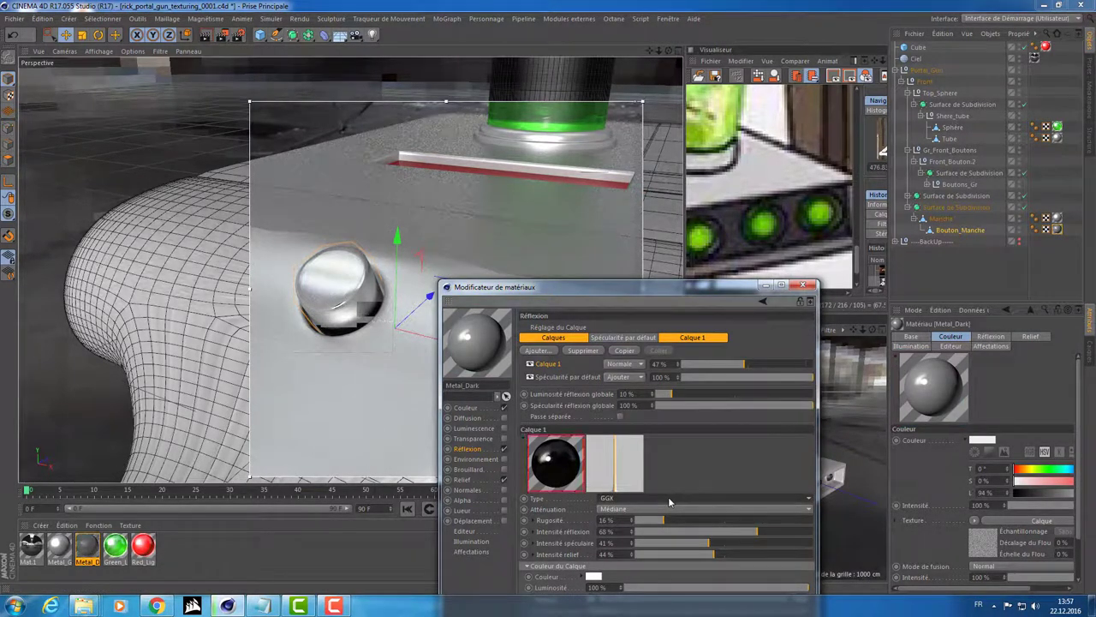
scroll(669, 502, "down", 1)
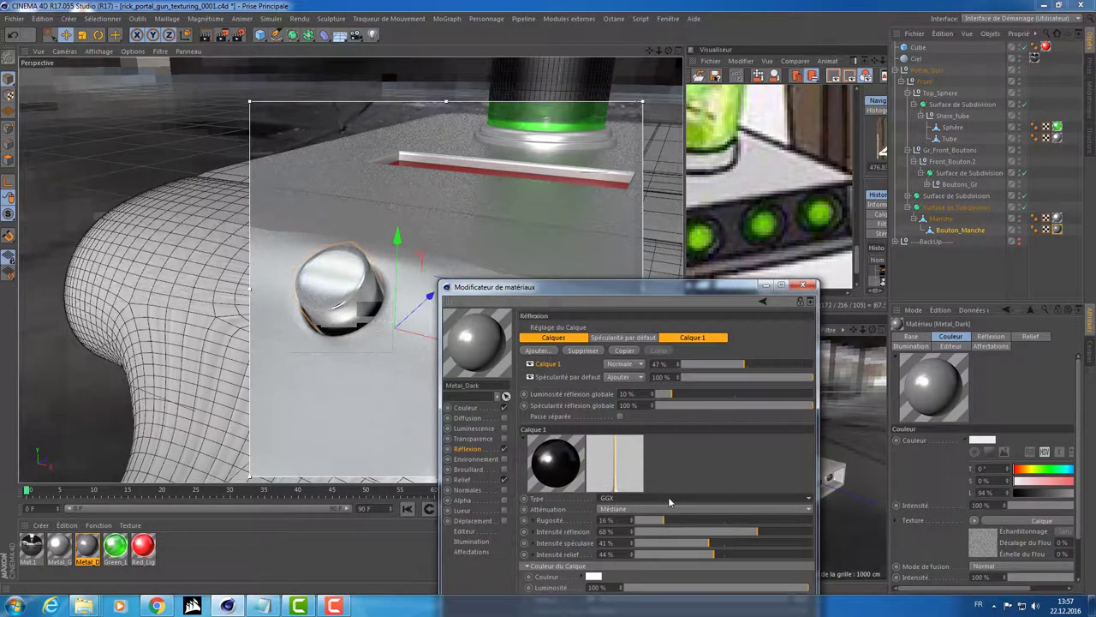
left_click(802, 284)
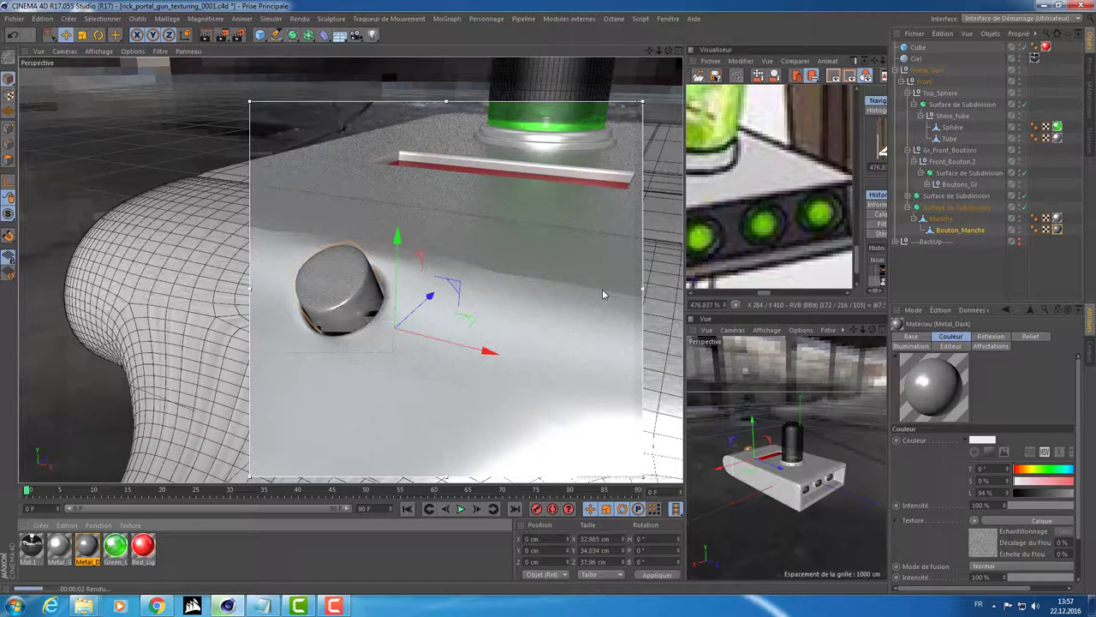
- Reopen Metal_Dark beside the viewport and adjust the Calque 1 reflection layer strength
double_click(87, 548)
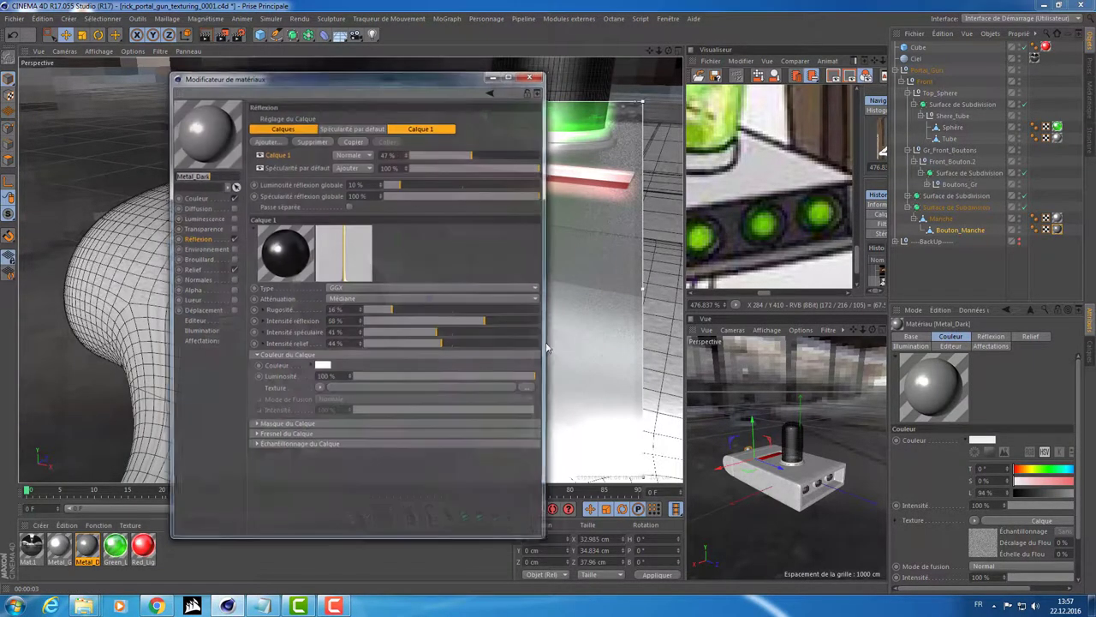
left_click_drag(250, 83, 450, 131)
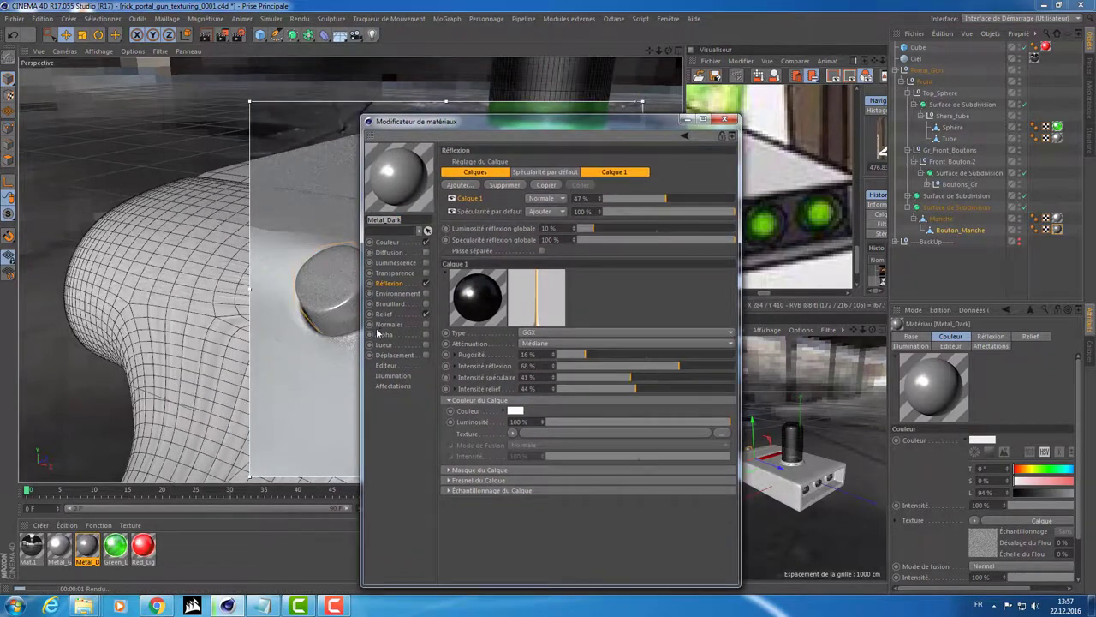
left_click(387, 314)
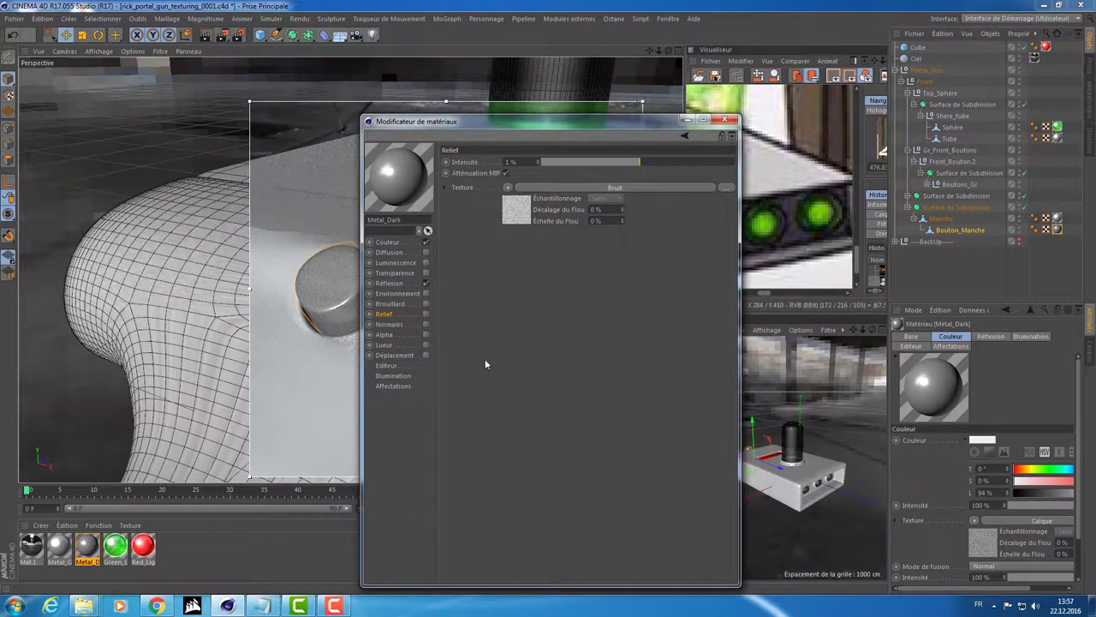
left_click(390, 283)
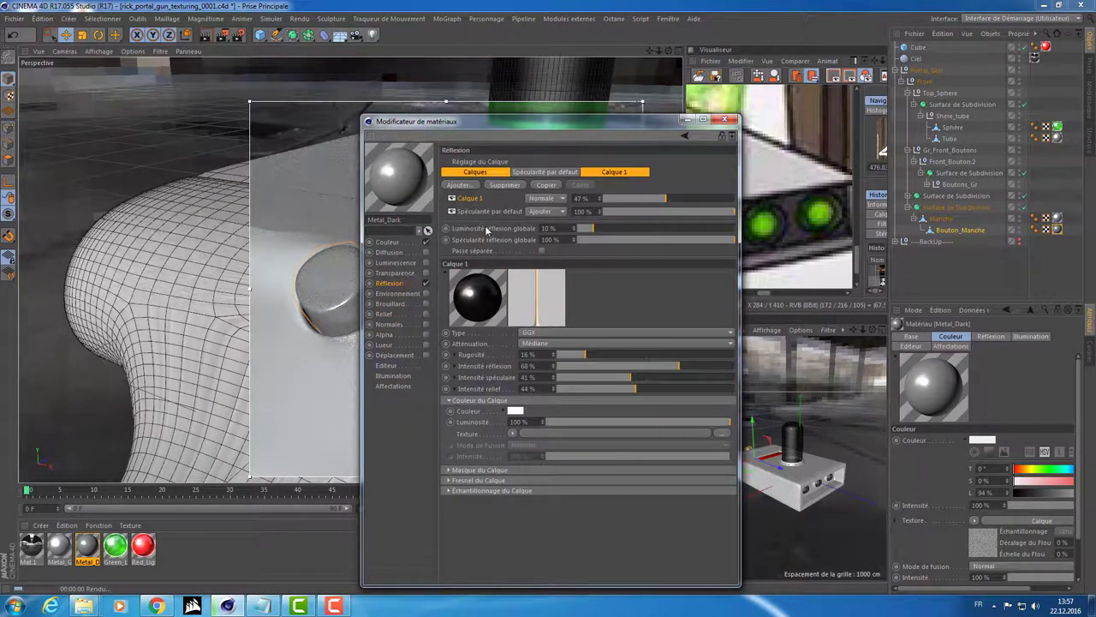
mouse_move(600, 198)
left_mouse_down()
mouse_move(649, 205)
mouse_move(631, 202)
left_mouse_up()
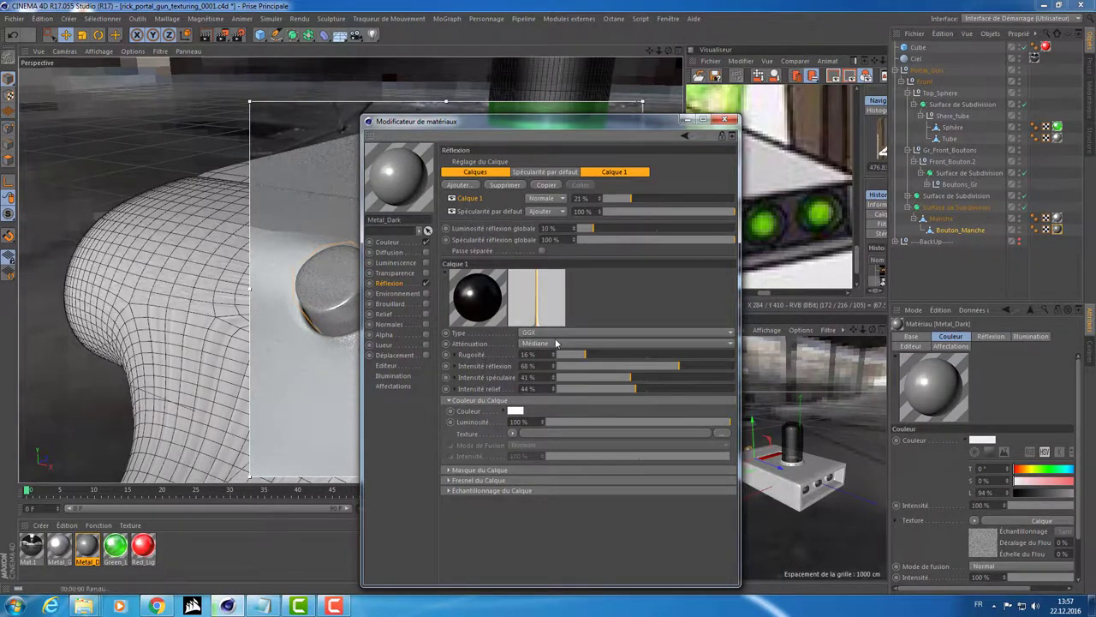
- Set the reflection layer colour to a light grey at 64% lightness
left_click(516, 411)
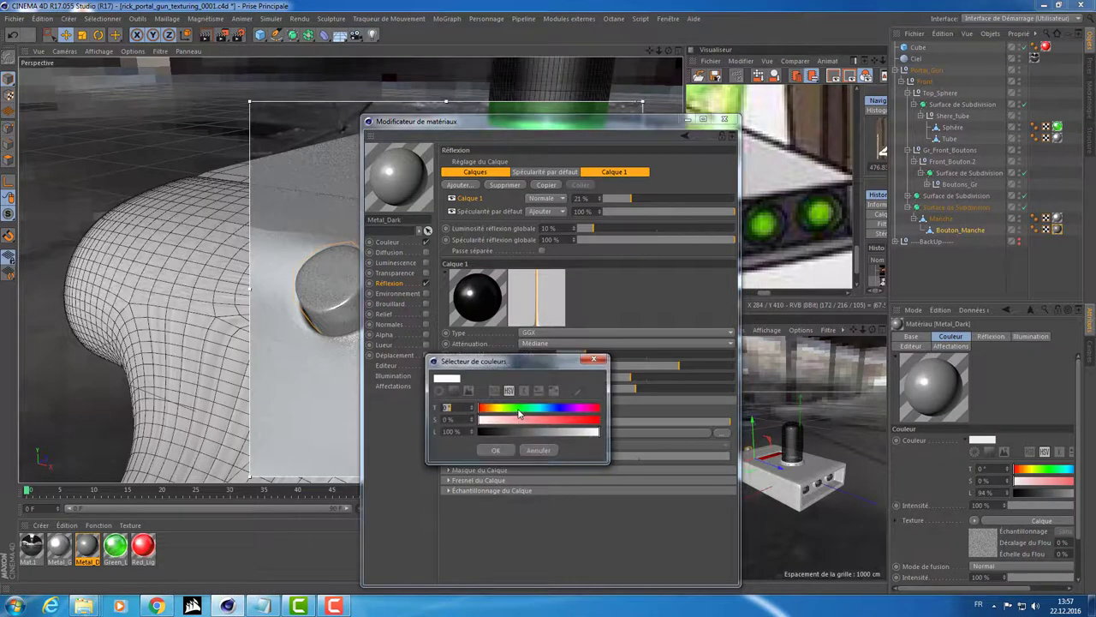
left_click(493, 434)
left_click(496, 450)
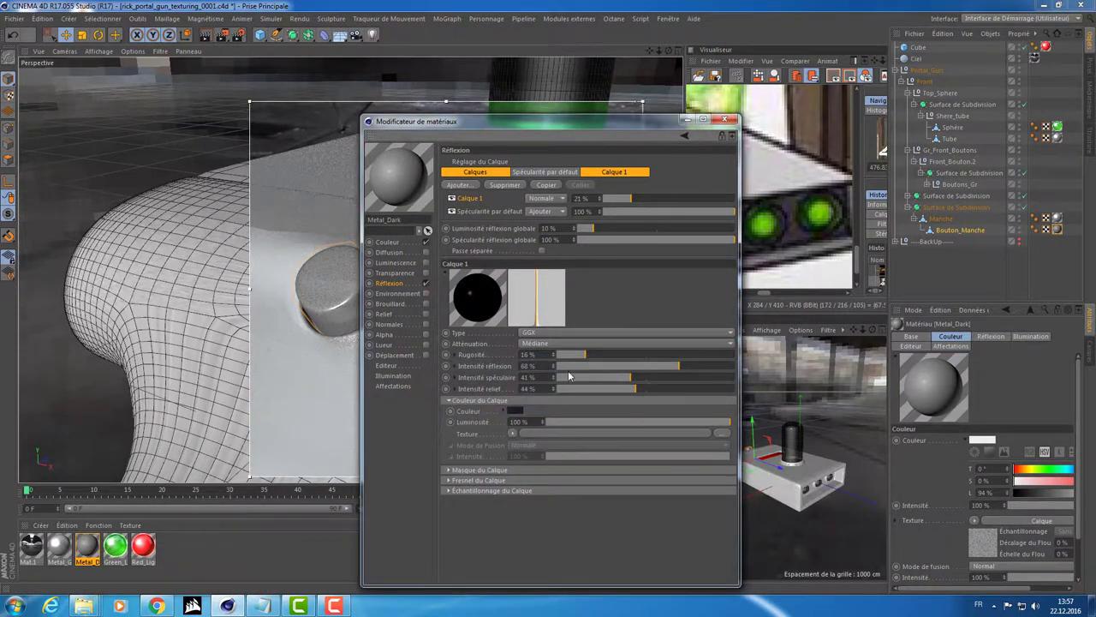
left_click(515, 411)
left_click_drag(497, 434, 556, 434)
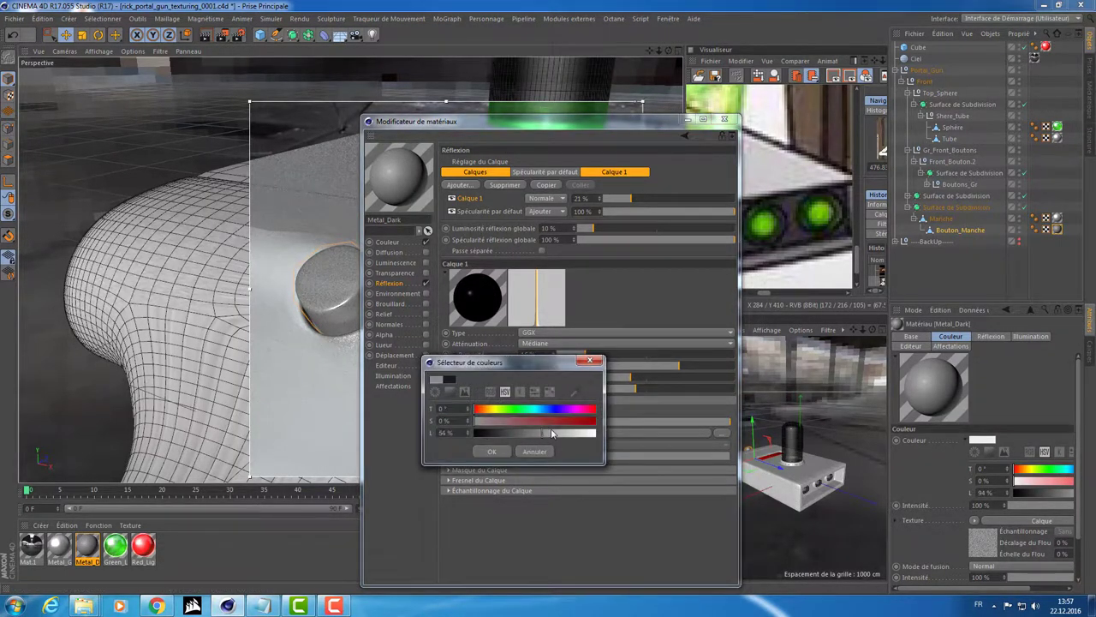
left_click(488, 454)
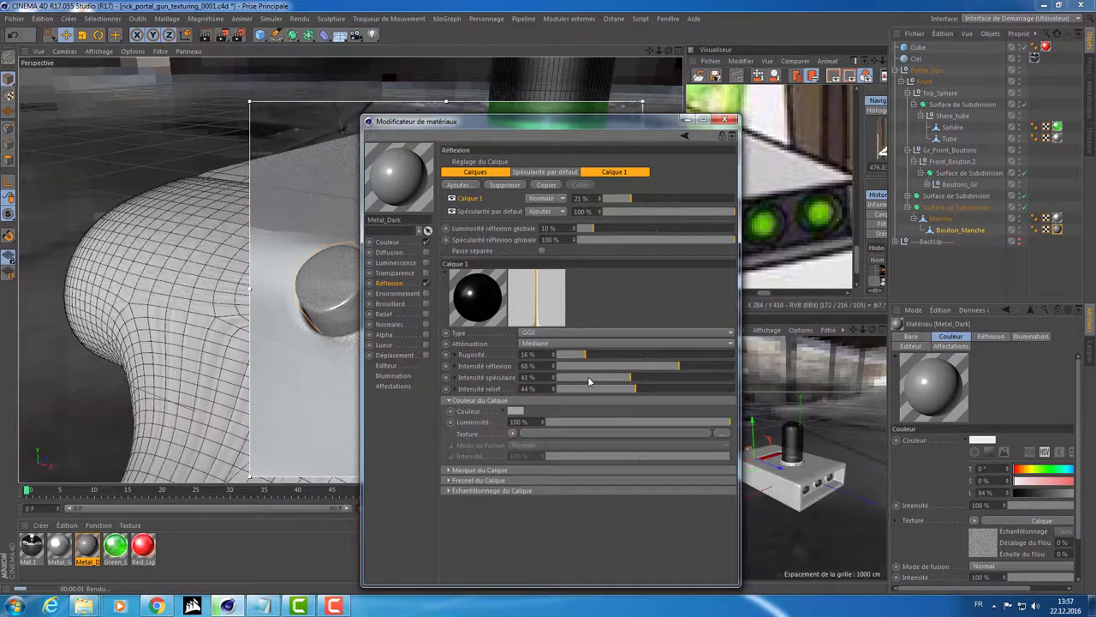
- Set specular intensity 20%, bump intensity 23%, roughness about 30% and reflection intensity 42%
left_click(593, 377)
left_click(595, 388)
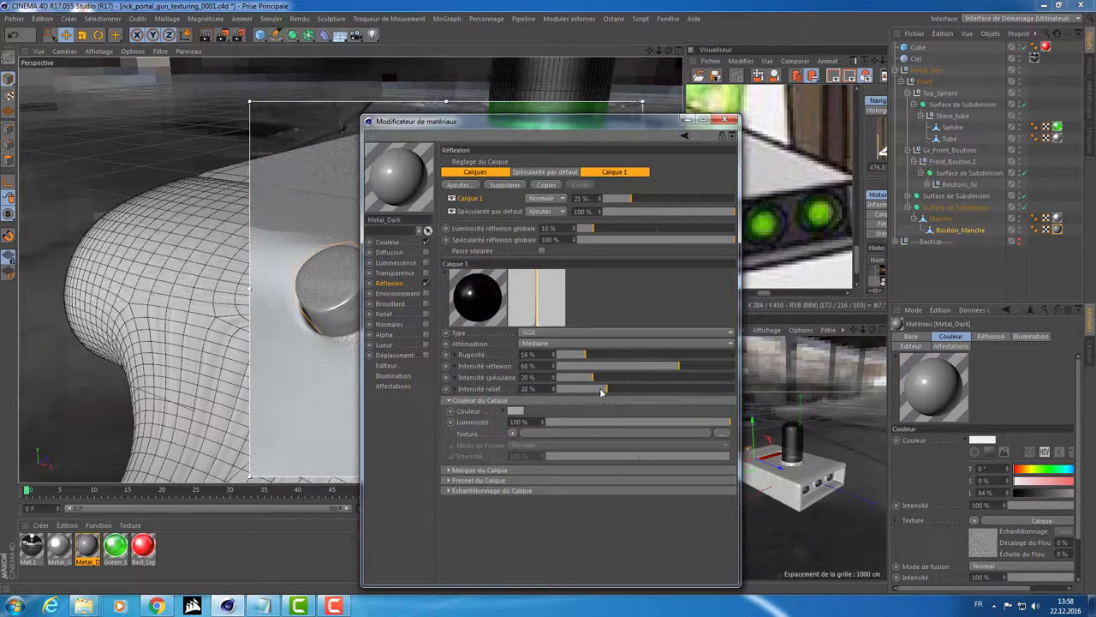
left_click(598, 388)
left_click(627, 354)
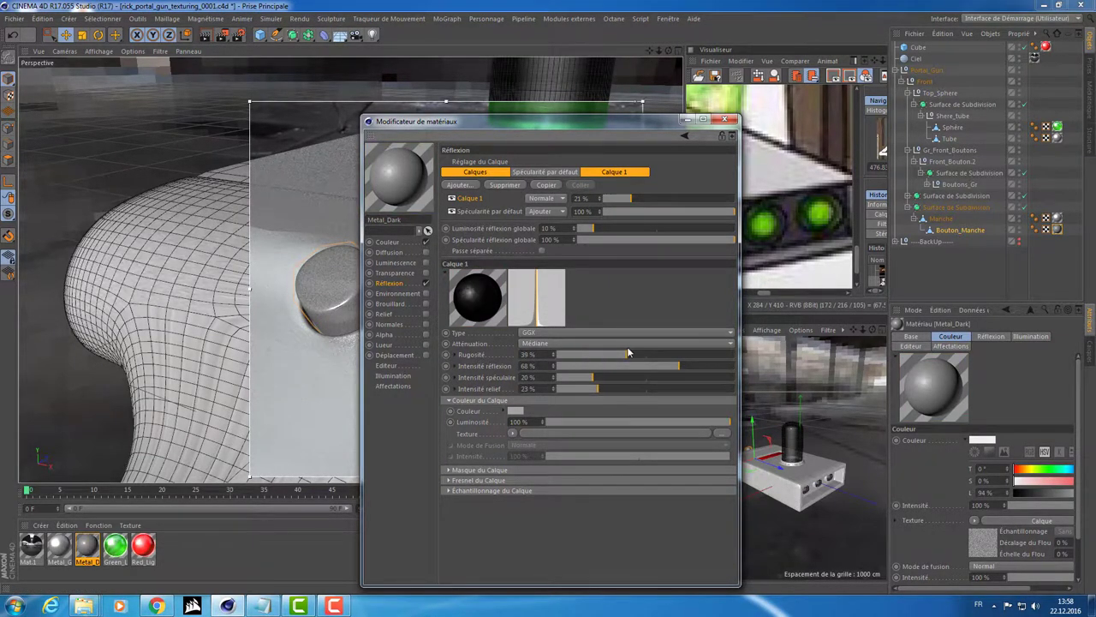
mouse_move(627, 352)
left_mouse_down()
mouse_move(674, 354)
mouse_move(626, 357)
left_mouse_up()
left_click_drag(624, 354, 613, 357)
left_click(606, 369)
left_click_drag(606, 370, 646, 367)
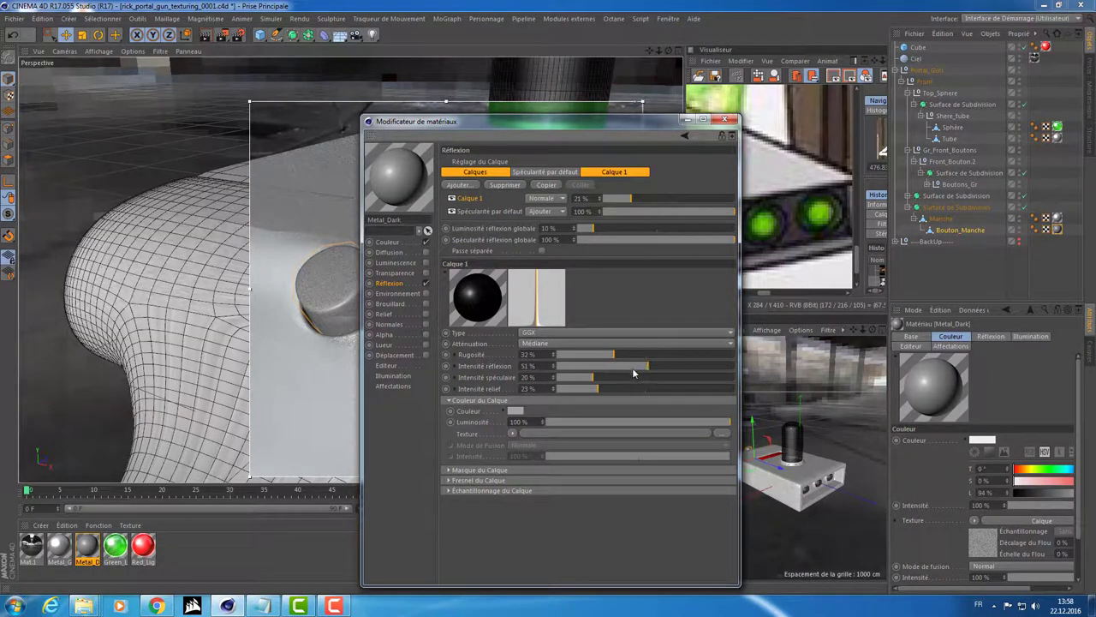
left_click(632, 369)
- Set global reflection brightness to about 44% and Calque 1 layer strength to 30%
left_click(643, 230)
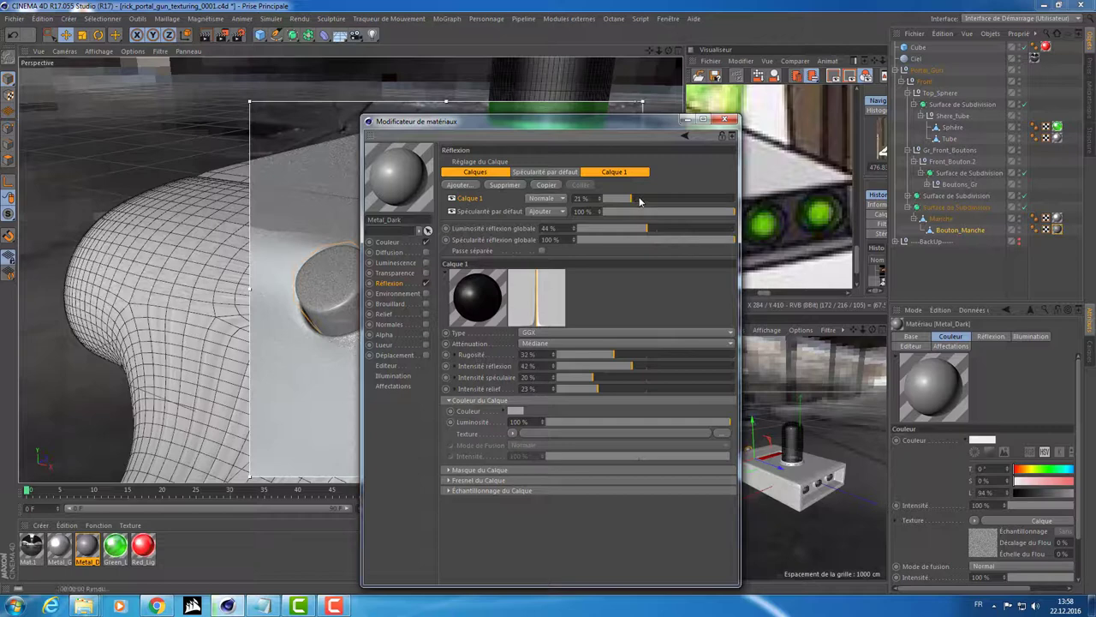
left_click(648, 200)
left_click_drag(644, 200, 643, 199)
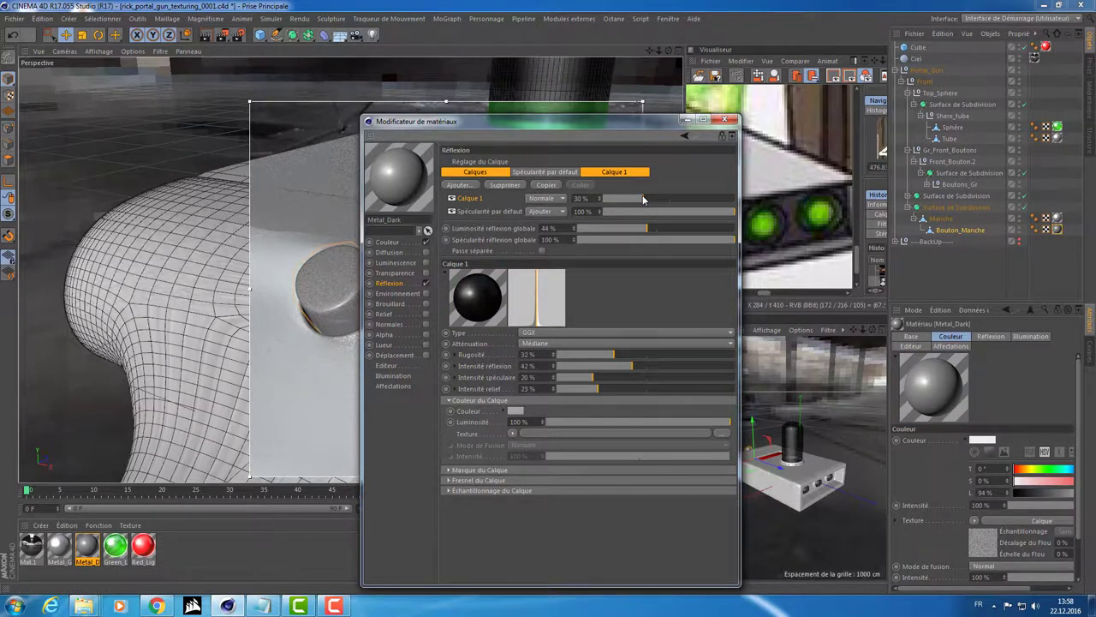
left_click(400, 242)
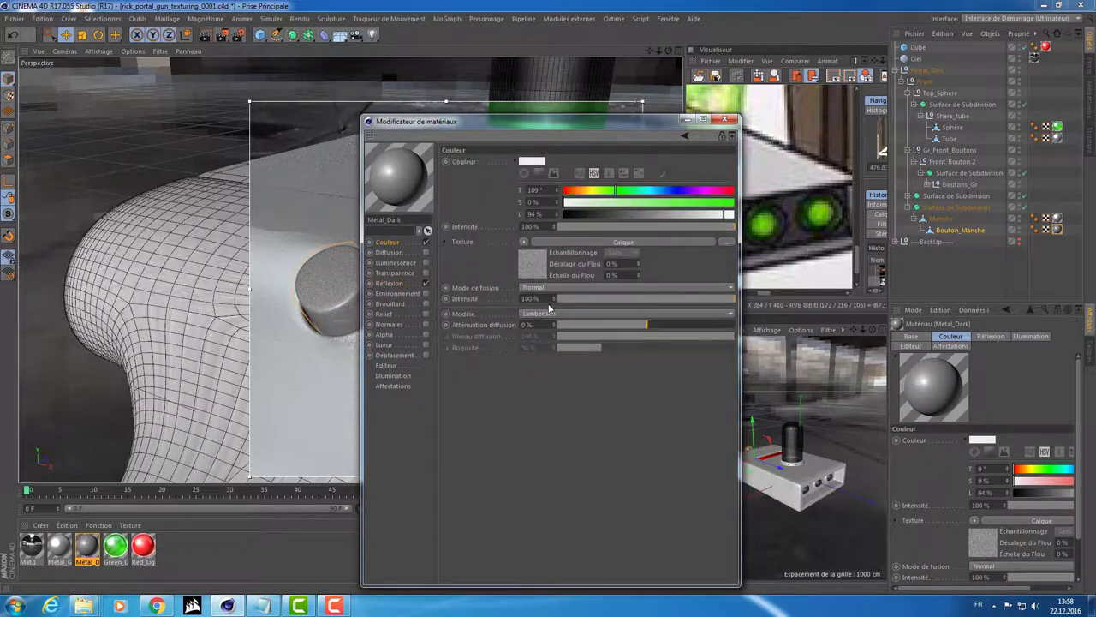
- Disable the Bruit noise layer, set the Couleur layer to 29% luminosity, and close the editor
left_click(533, 262)
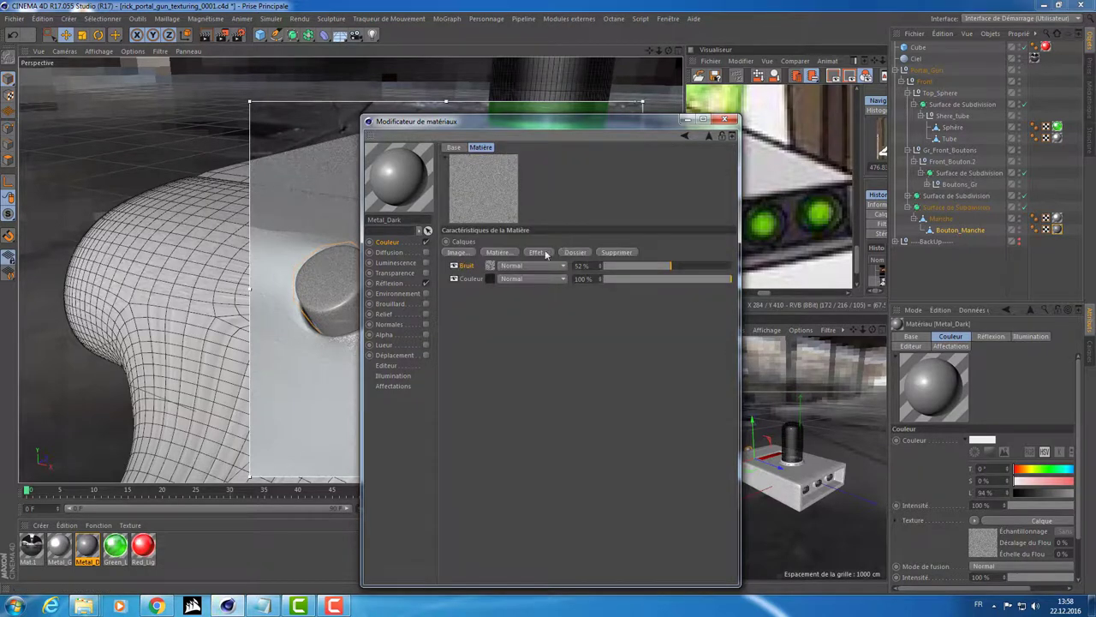
left_click(454, 266)
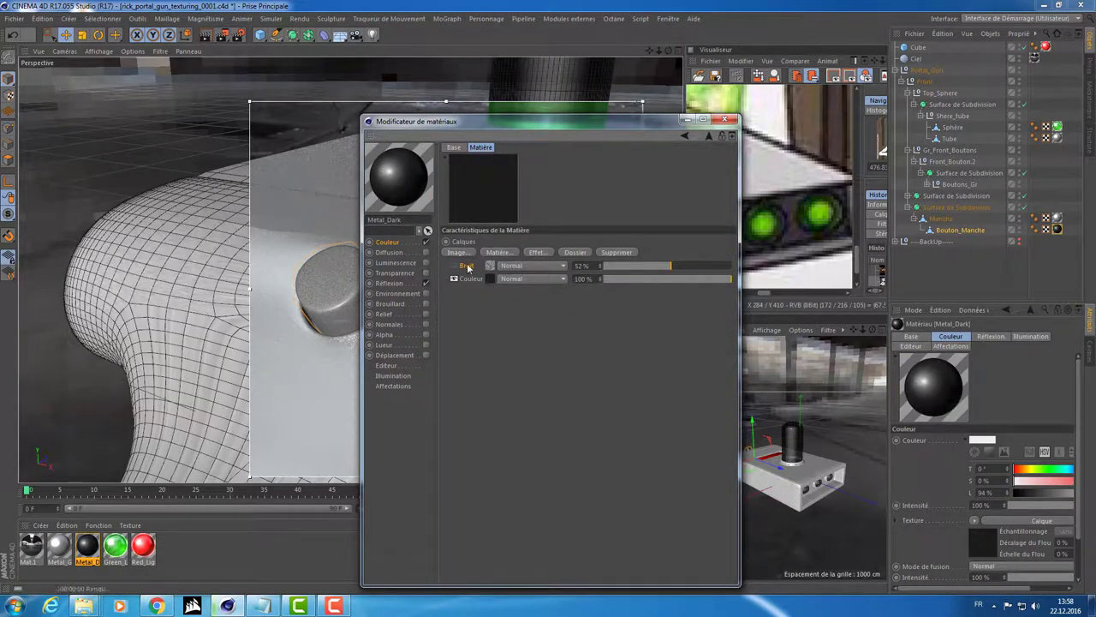
left_click(491, 279)
left_click(570, 299)
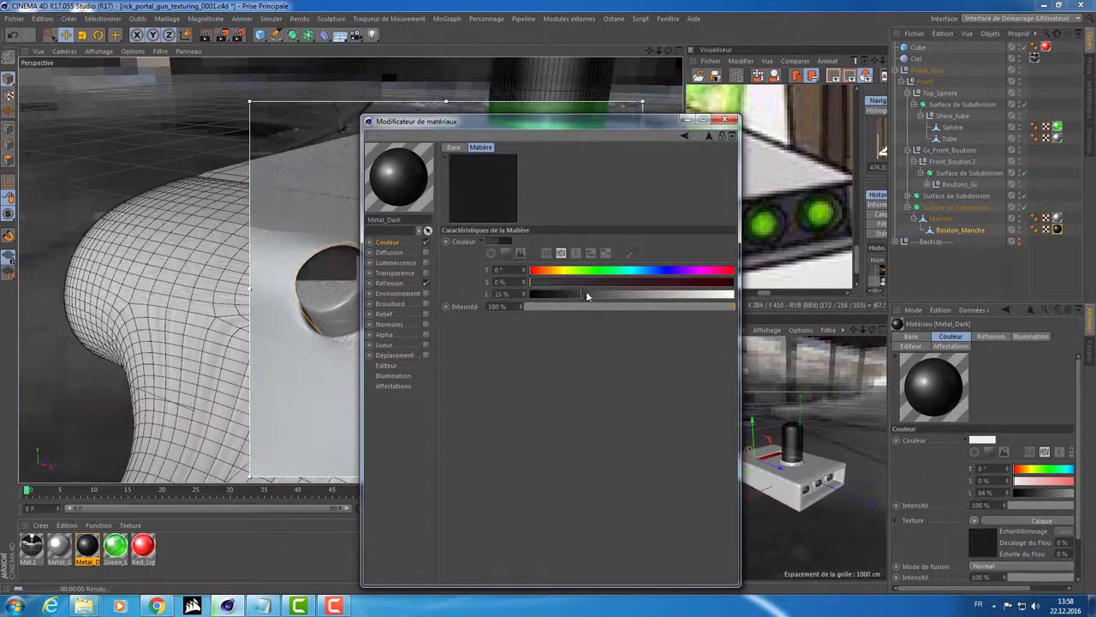
left_click(590, 295)
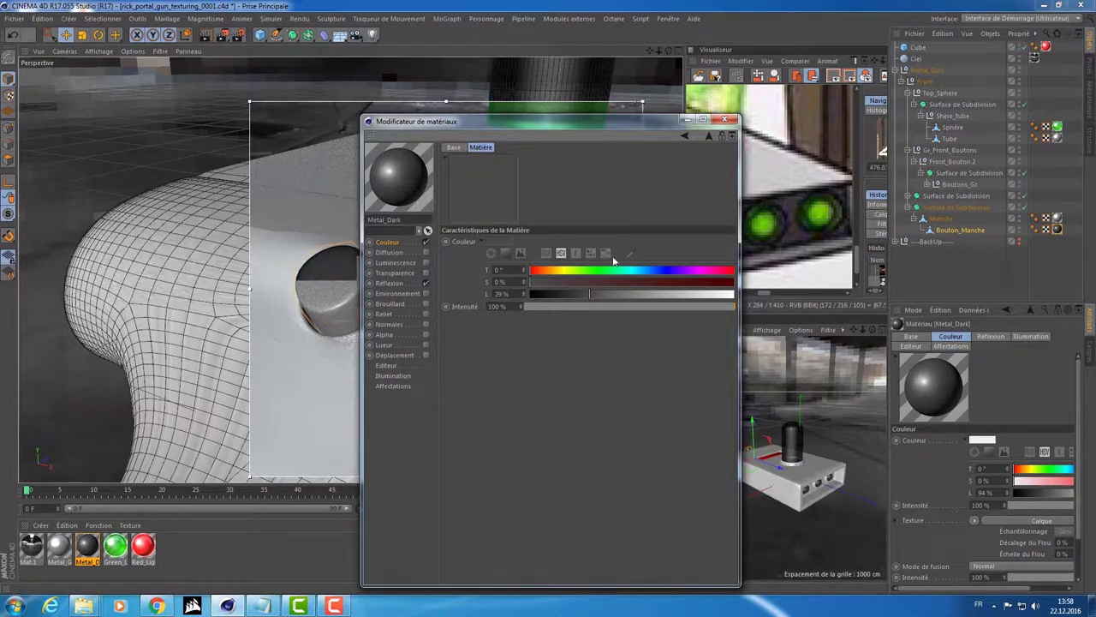
left_click(730, 119)
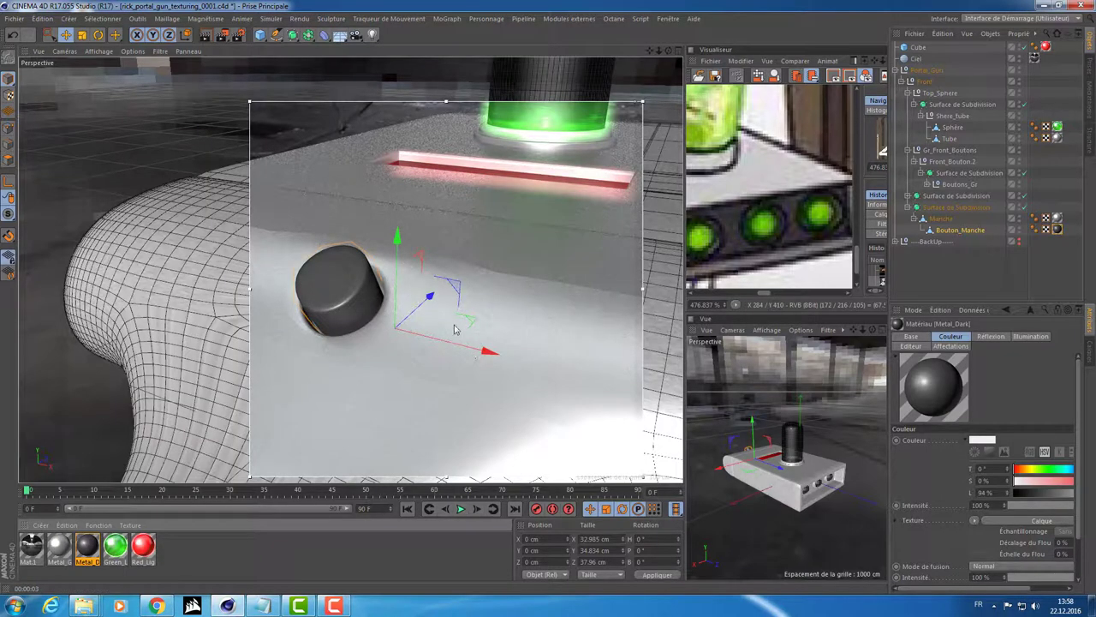
- In Render Settings, turn off saving to file and choose the 1920x1200 output preset
mouse_move(570, 230)
left_mouse_down("alt")
mouse_move(343, 257)
mouse_move(406, 137)
left_mouse_up("alt")
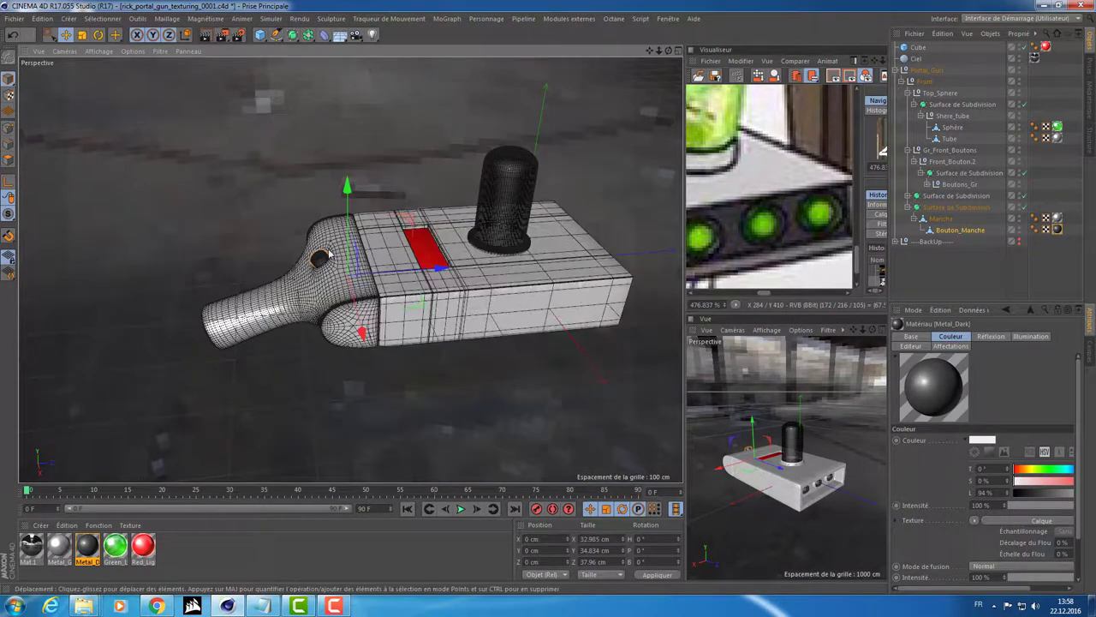
mouse_move(406, 137)
left_mouse_down("alt")
mouse_move(352, 223)
mouse_move(199, 193)
left_mouse_up("alt")
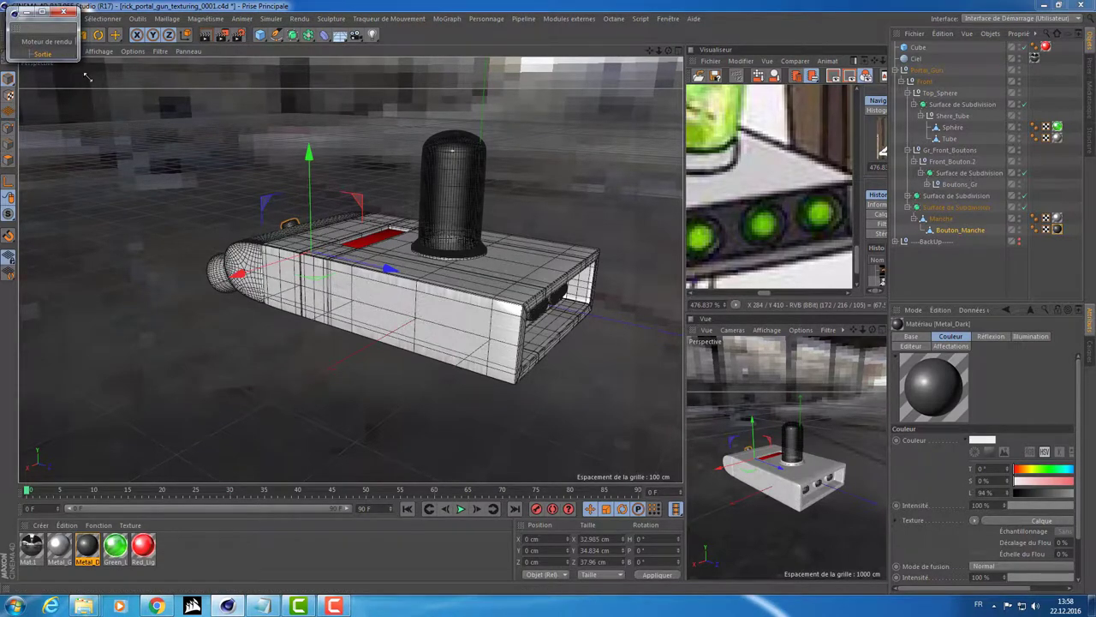
left_click_drag(79, 60, 586, 349)
left_click(17, 64)
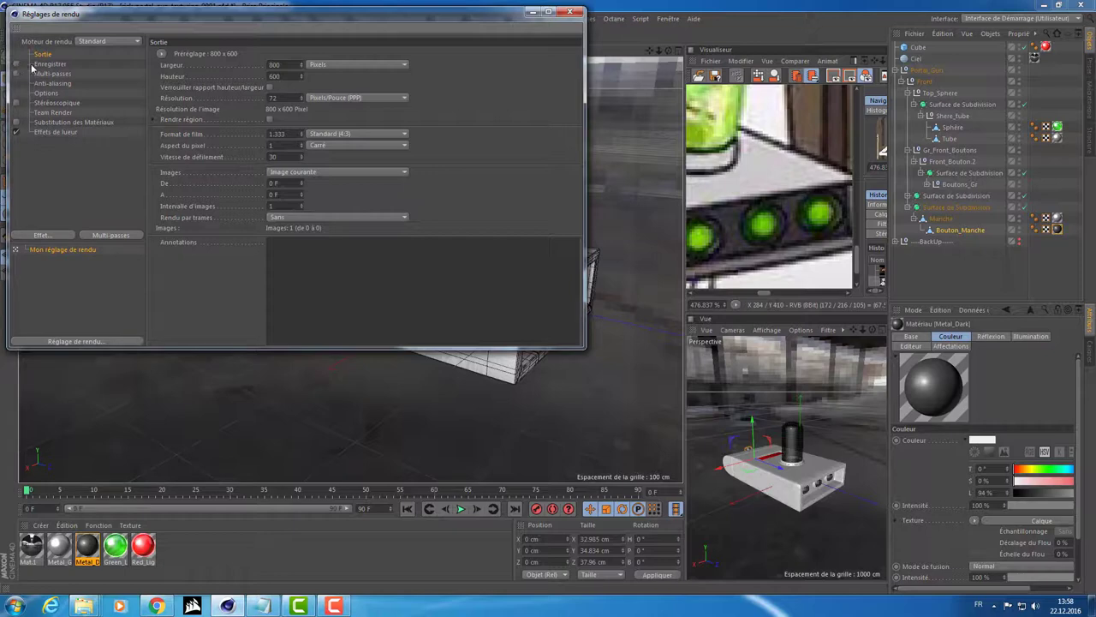
left_click(161, 55)
mouse_move(192, 65)
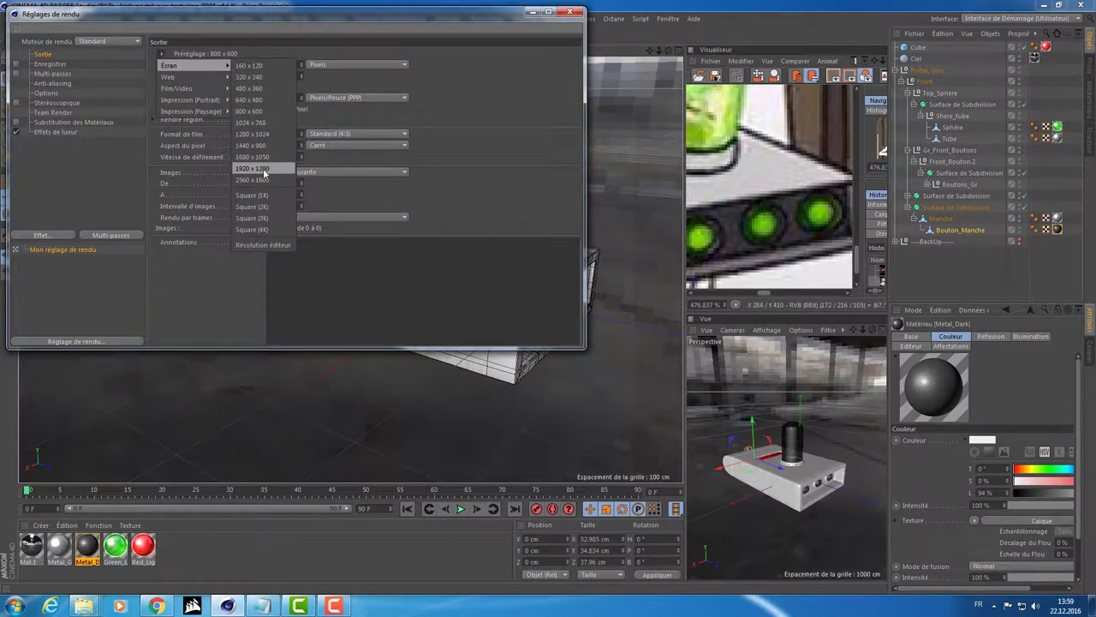
left_click(264, 169)
left_click(569, 11)
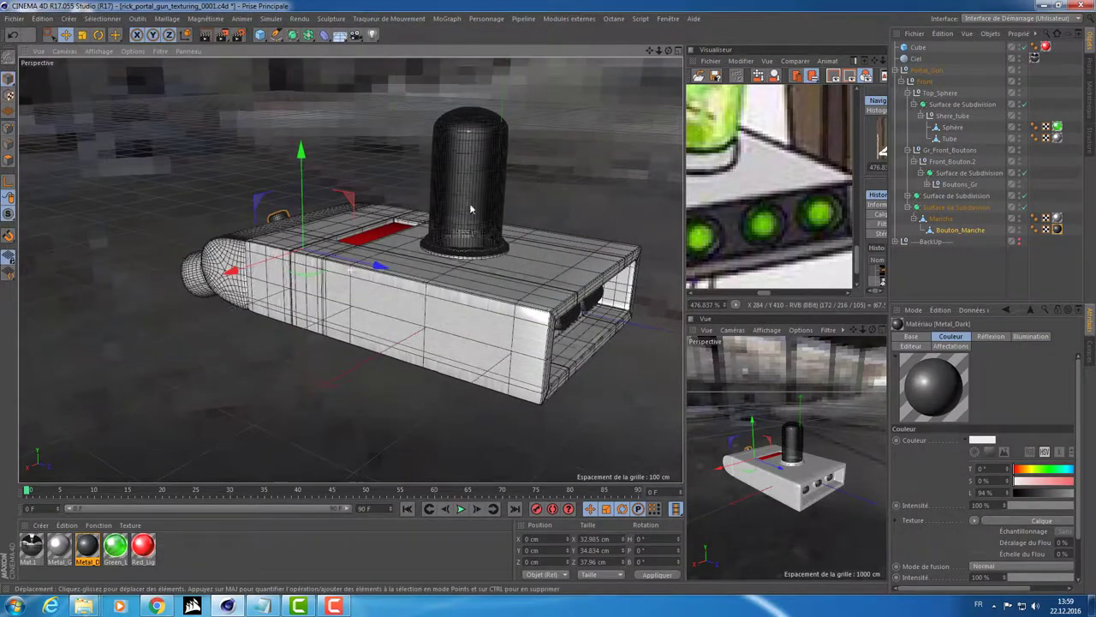
- Orbit to face the gun's front openings and recheck the 1920x1200 render resolution
mouse_move(469, 203)
left_mouse_down("alt")
mouse_move(373, 211)
mouse_move(335, 179)
mouse_move(319, 63)
left_mouse_up("alt")
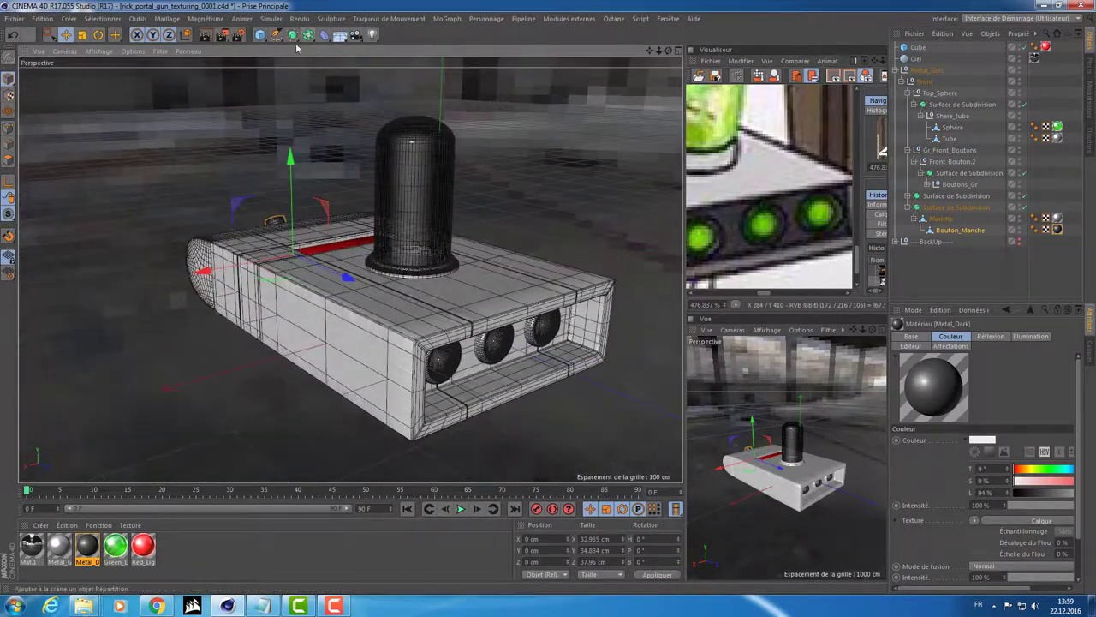
left_click(239, 35)
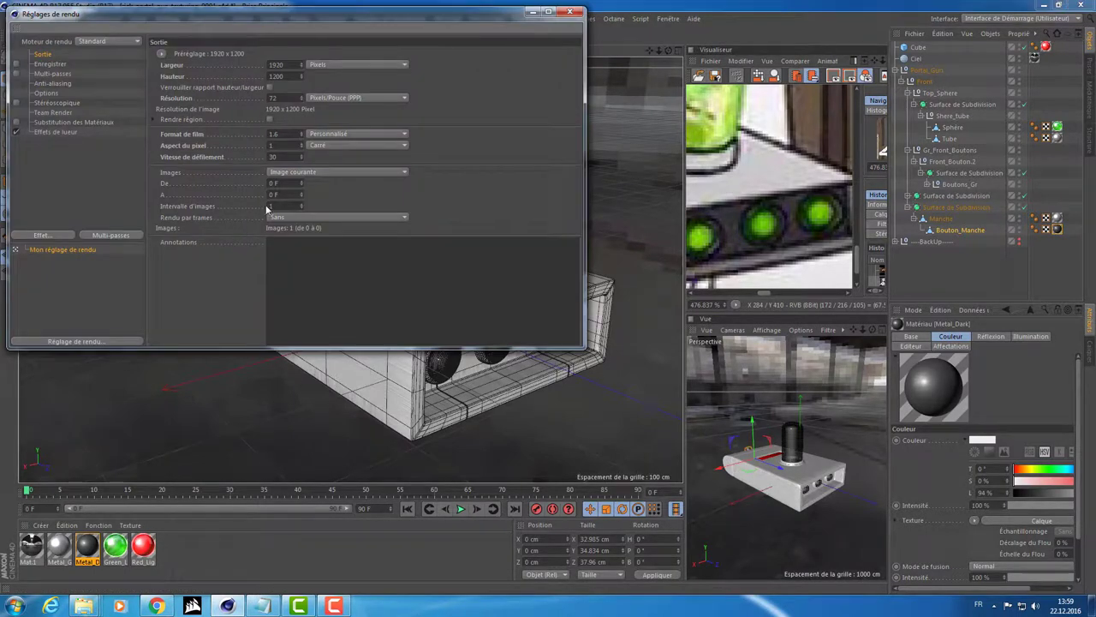
left_click(570, 12)
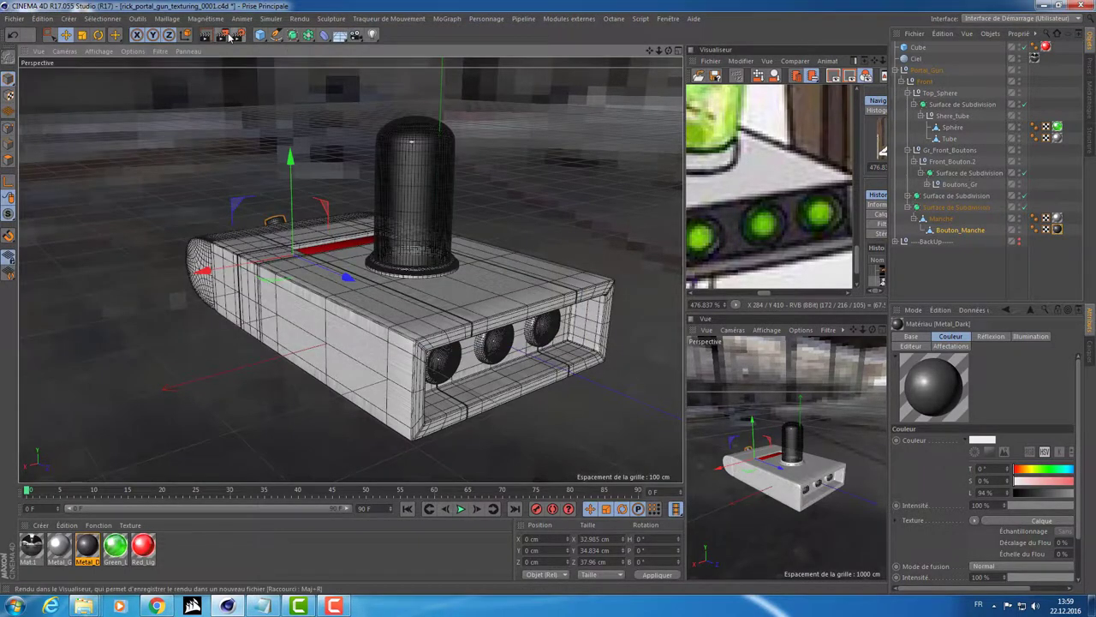
- Render the front view with Shift+R and inspect it in the full-screen Picture Viewer
key("shift+r")
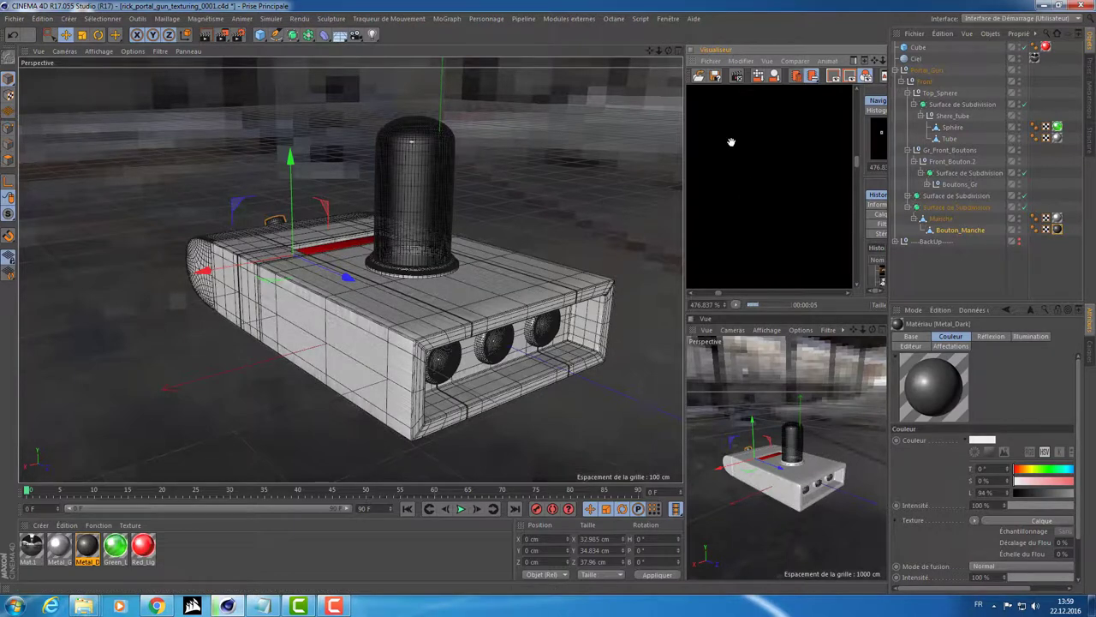
mouse_move(685, 158)
left_mouse_down()
mouse_move(132, 157)
mouse_move(558, 178)
left_mouse_up()
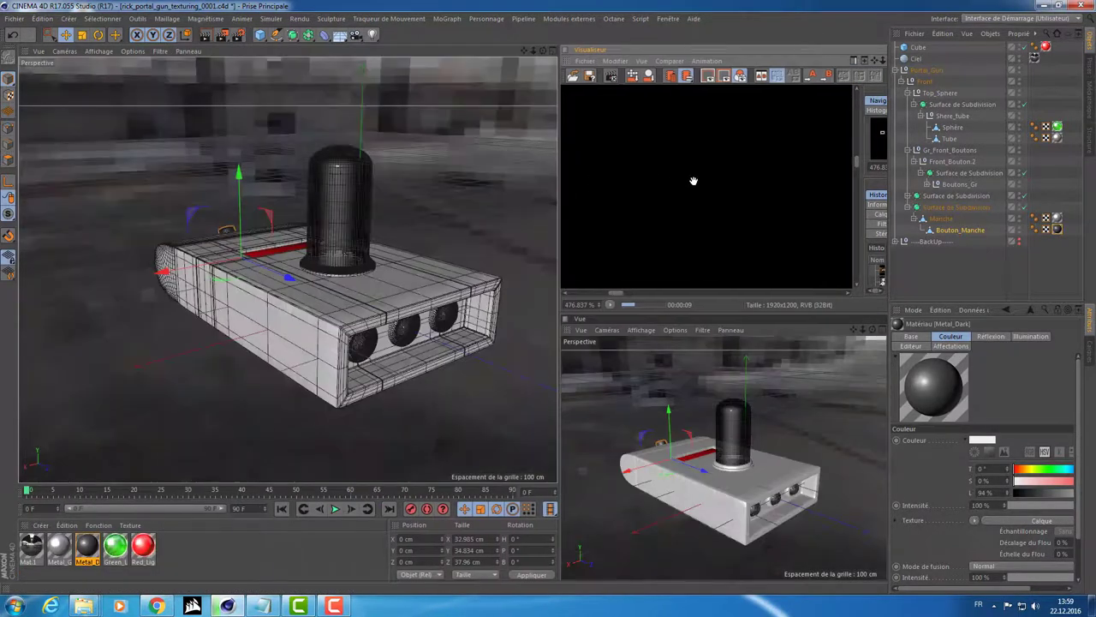
key("ctrl+Tab")
mouse_move(683, 183)
left_mouse_down()
mouse_move(423, 281)
mouse_move(478, 282)
left_mouse_up()
scroll(479, 286, "down", 3)
scroll(475, 325, "down", 3)
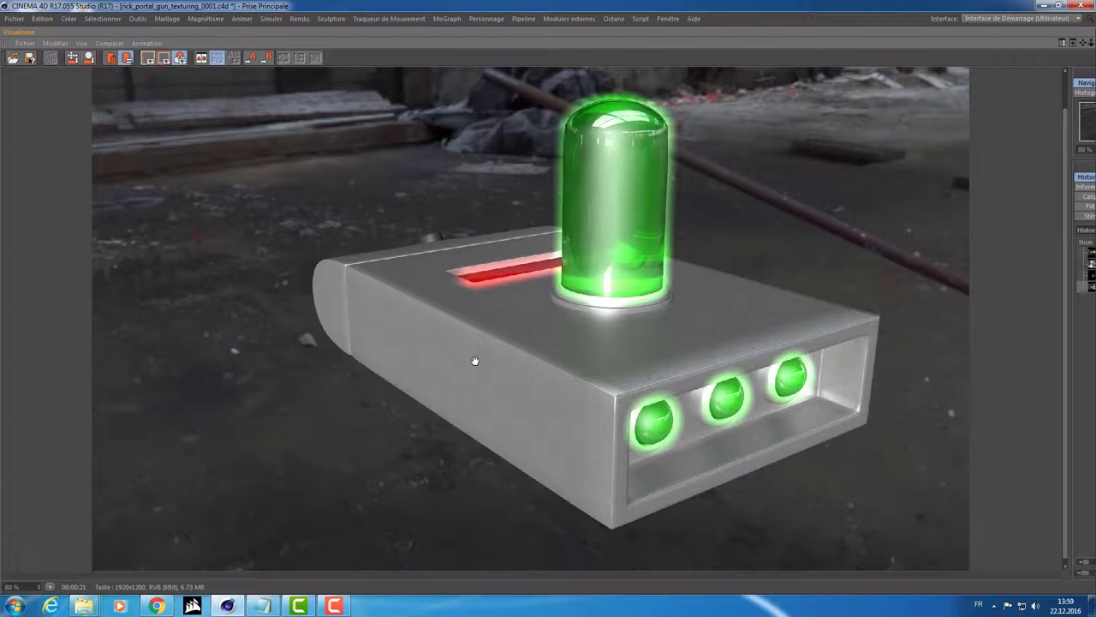
scroll(475, 361, "down", 1)
scroll(475, 366, "up", 2)
left_click_drag(519, 350, 460, 384)
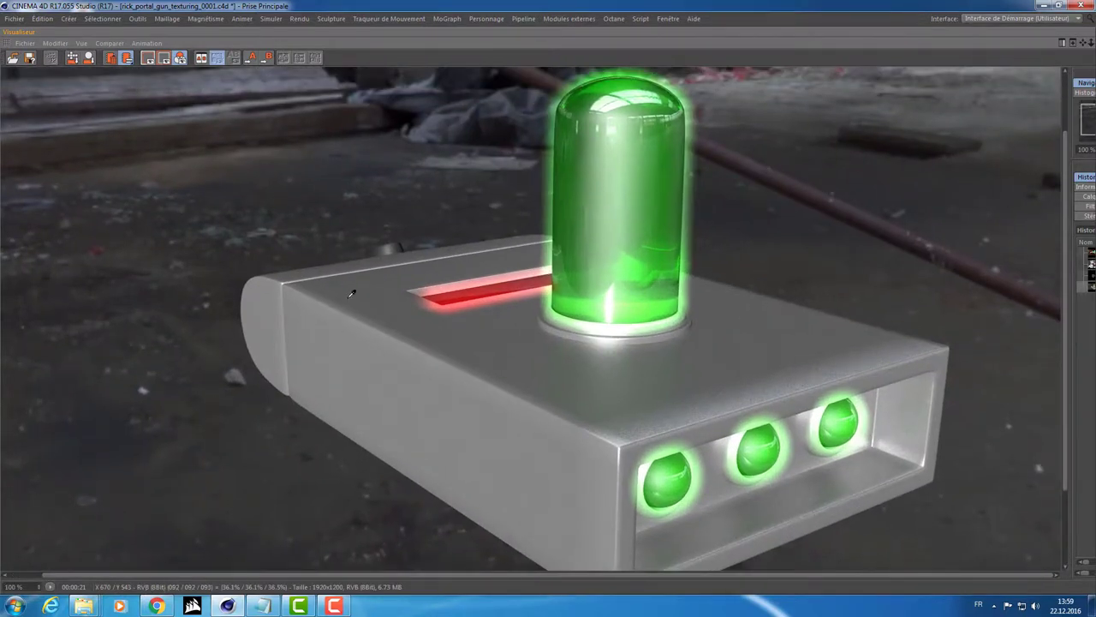
key("ctrl+Tab")
mouse_move(370, 301)
left_mouse_down("alt")
mouse_move(402, 297)
mouse_move(381, 295)
left_mouse_up("alt")
- Render the handle-side view and pan through it in the maximized Picture Viewer
left_click(221, 38)
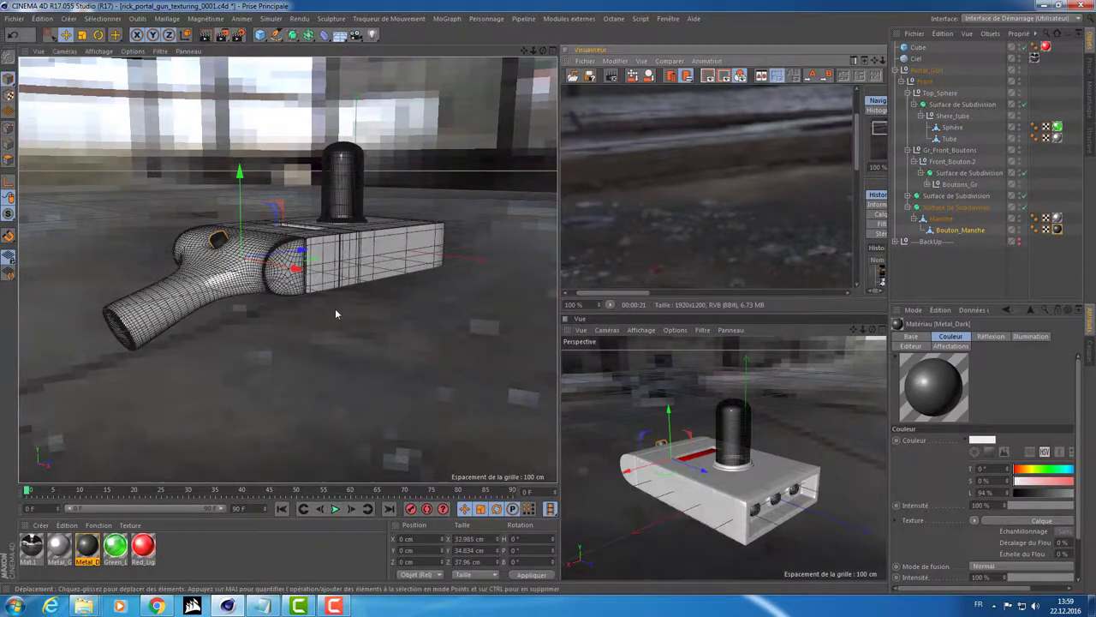
key("ctrl+Tab")
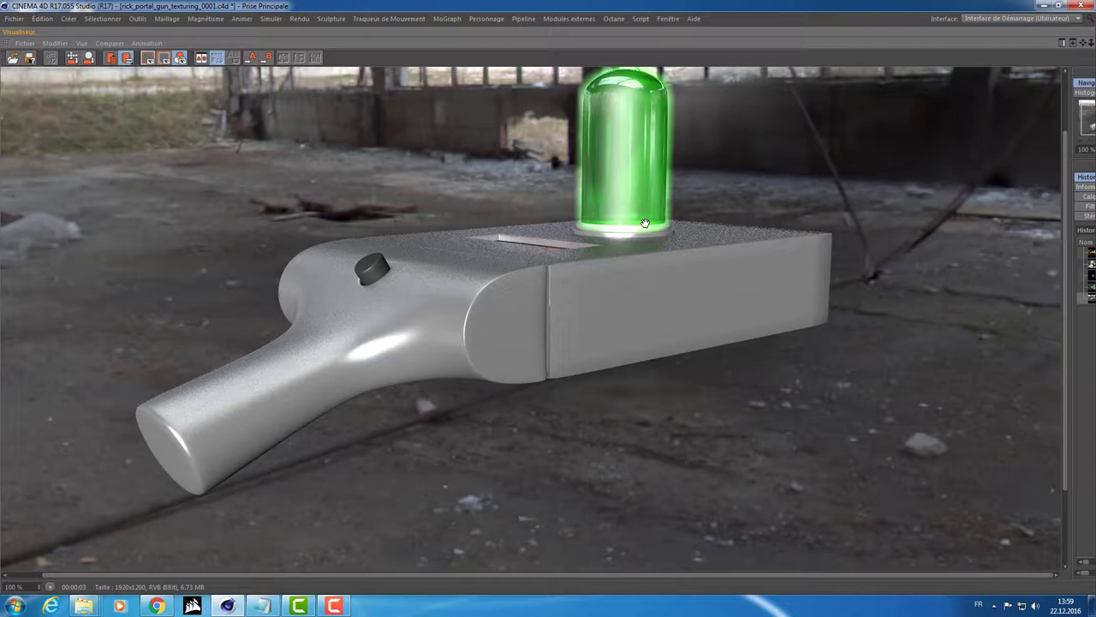
left_click_drag(672, 199, 660, 233)
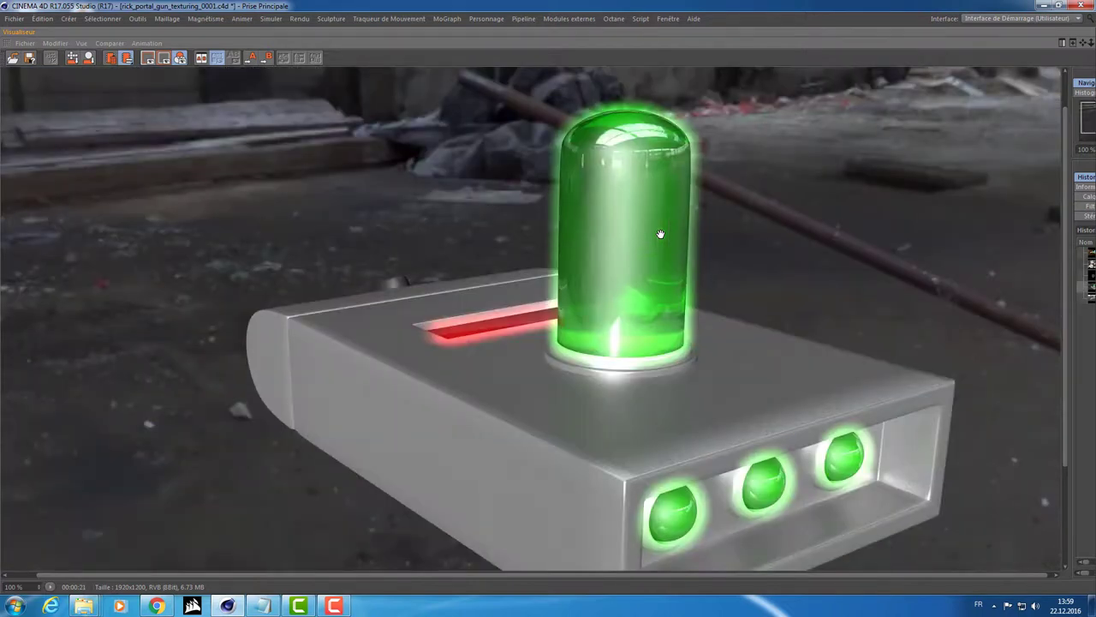
left_click_drag(588, 341, 570, 302)
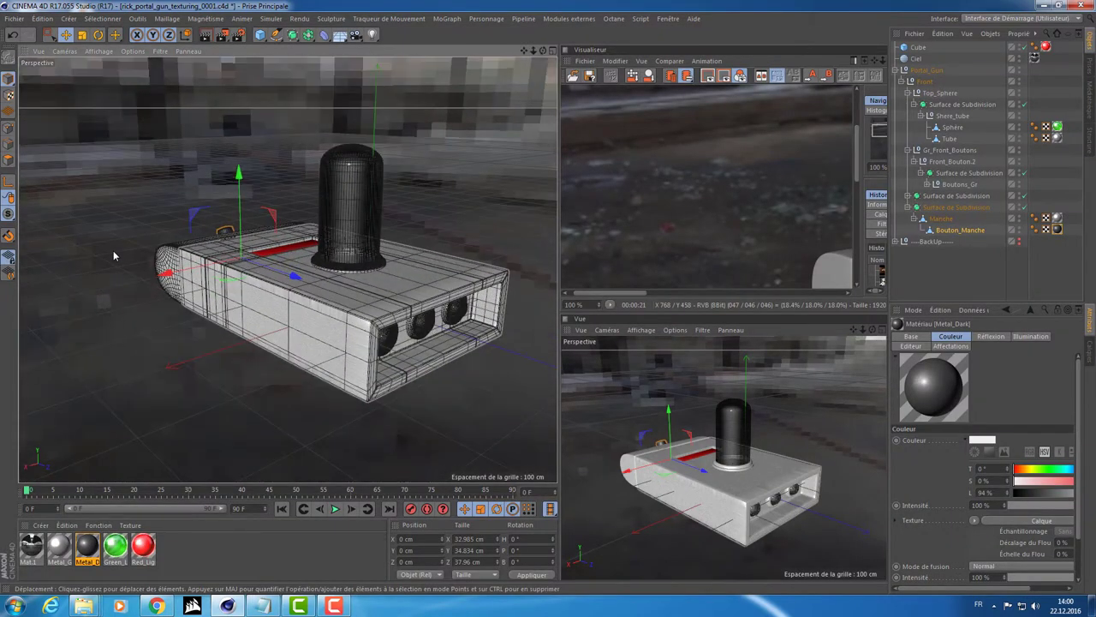
scroll(126, 248, "up", 2)
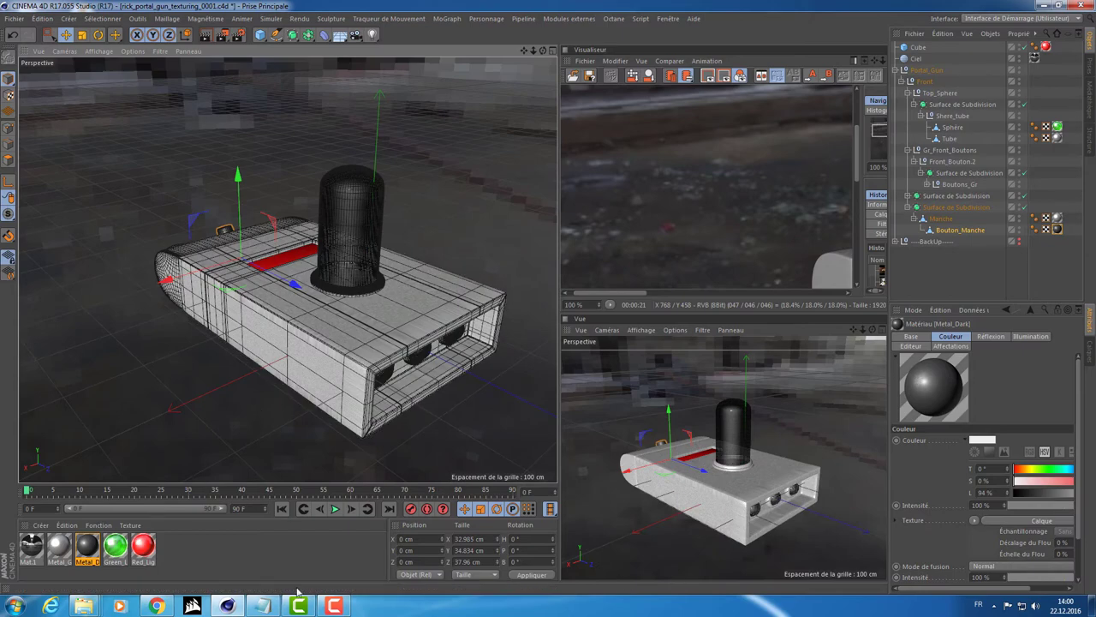